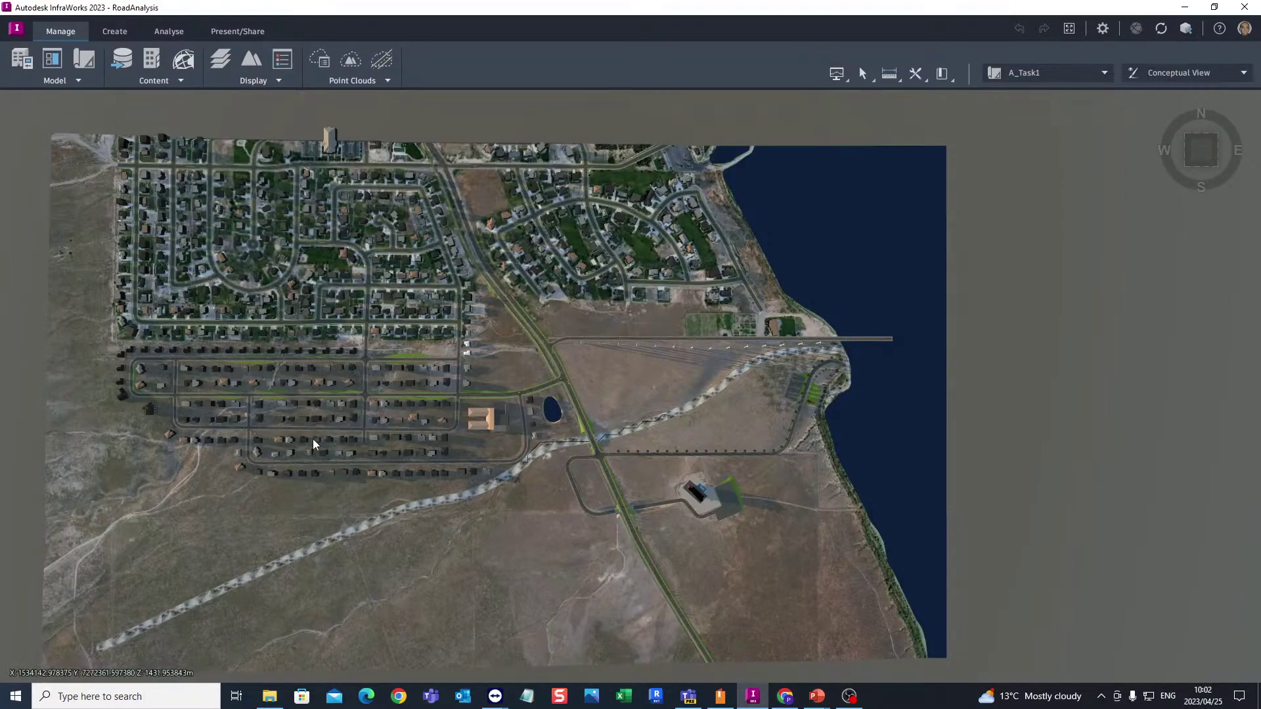
scroll(312, 439, "down", 2)
scroll(342, 510, "up", 1)
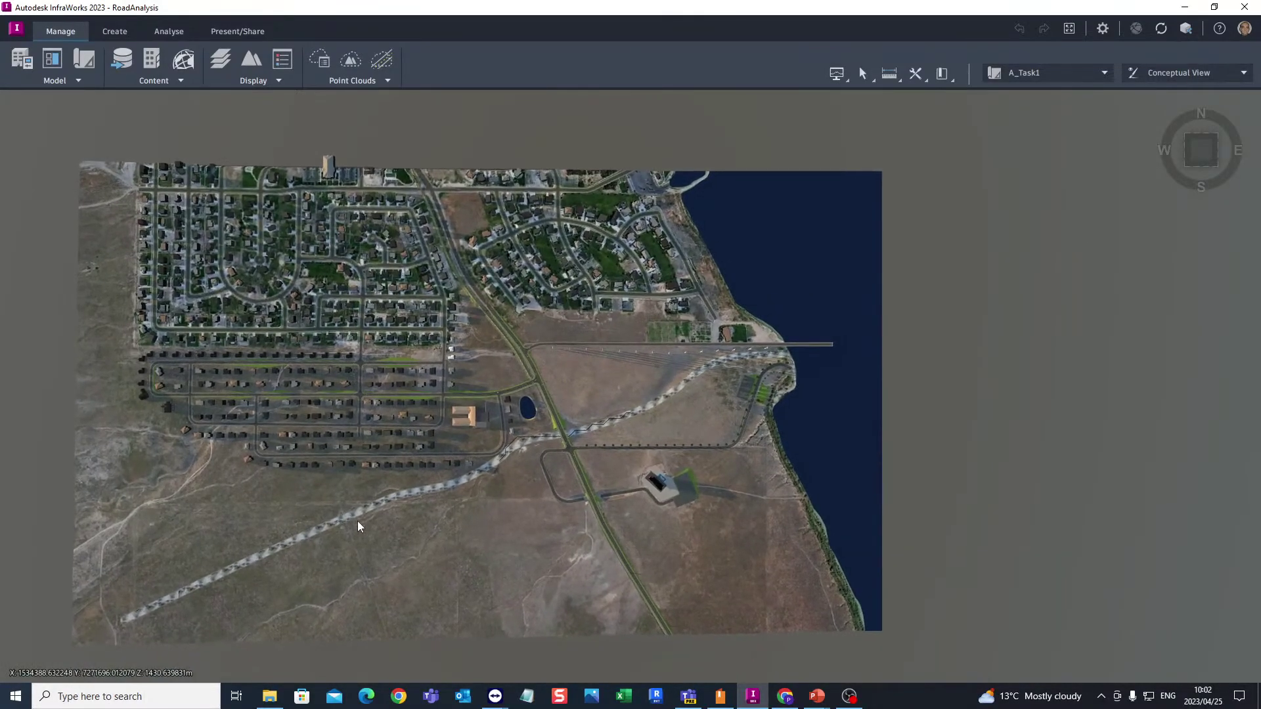
left_click(255, 447)
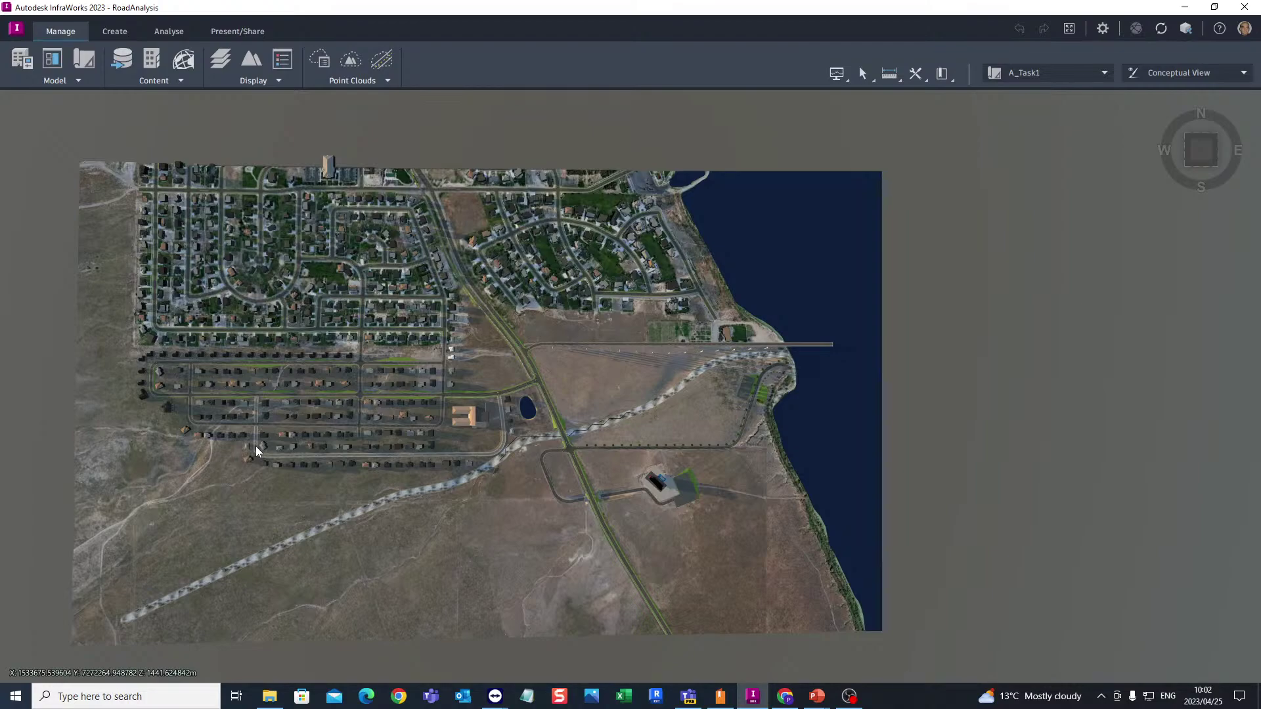
left_click(254, 446)
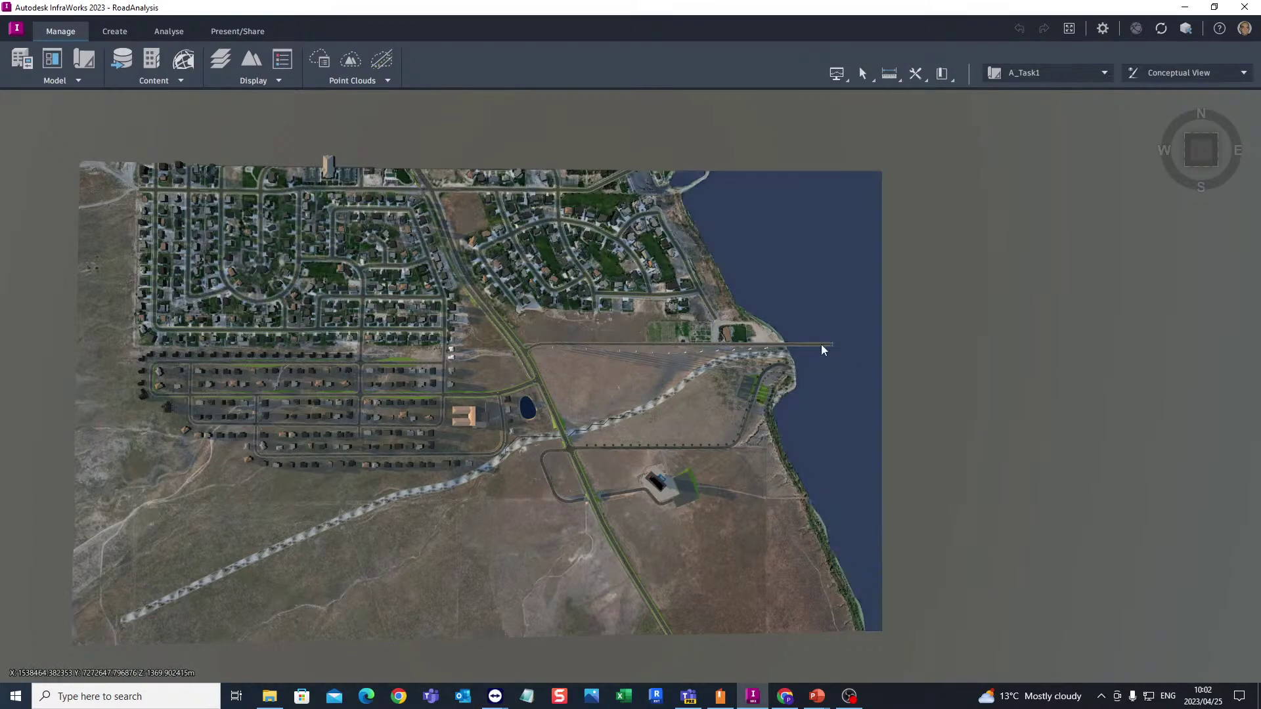
Switch the active proposal to D_Task1 and bring up the analysis tools
left_click(1102, 71)
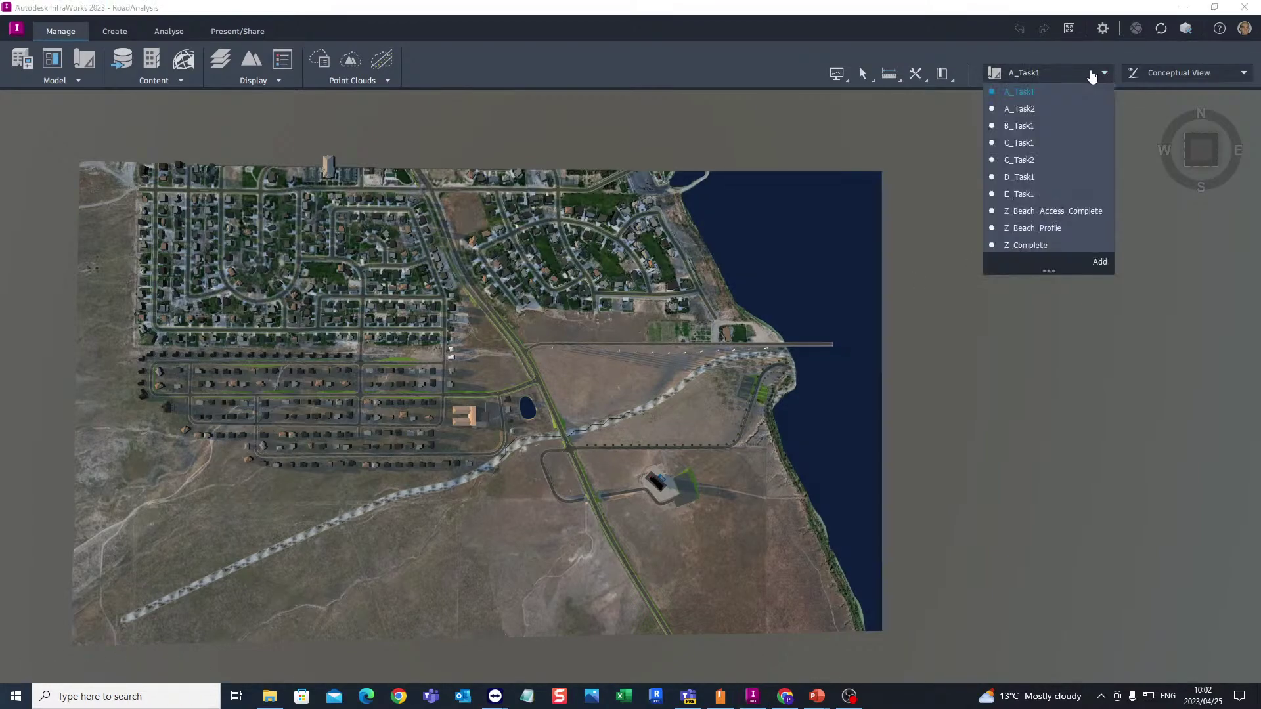
left_click(1027, 178)
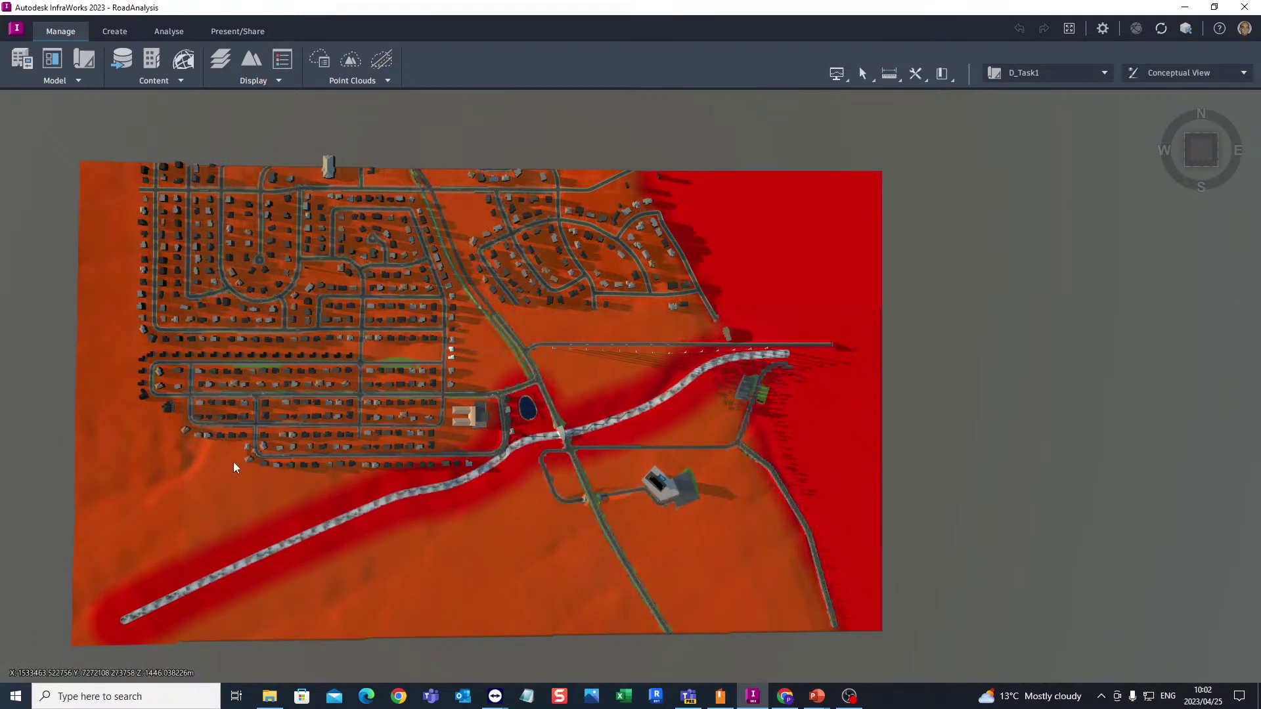
scroll(234, 320, "down", 2)
scroll(309, 553, "up", 1)
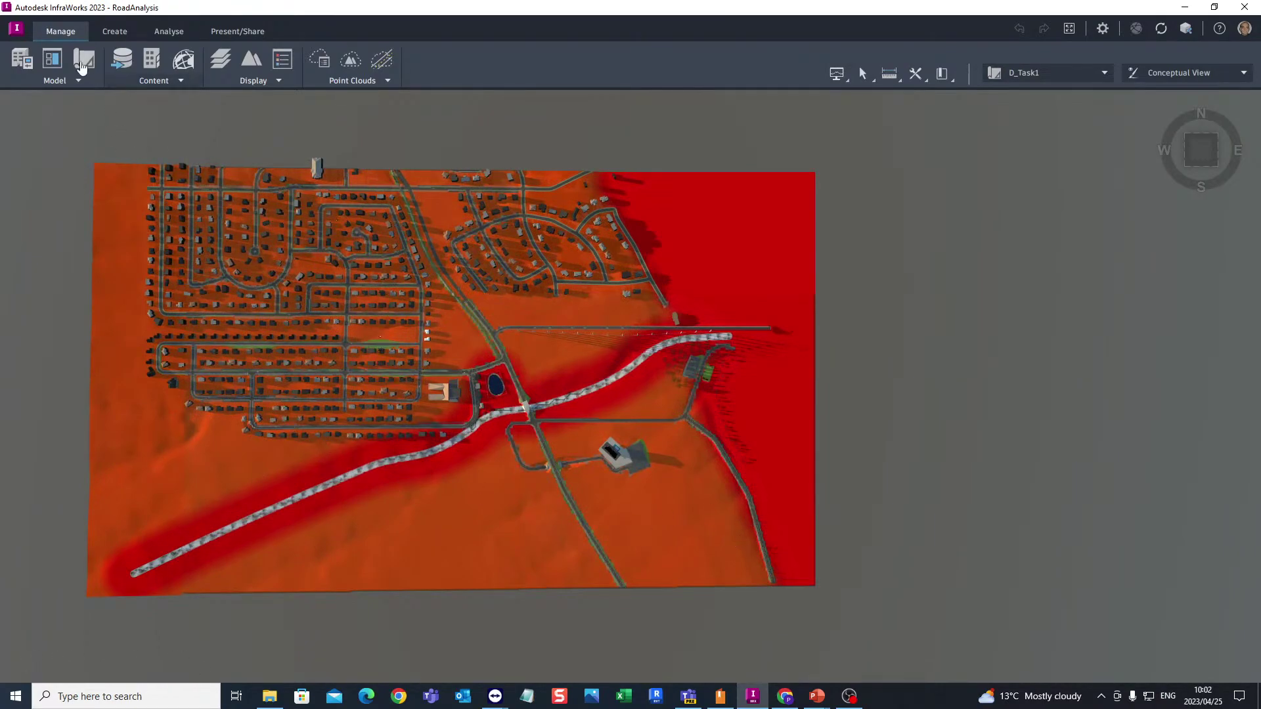
left_click(157, 31)
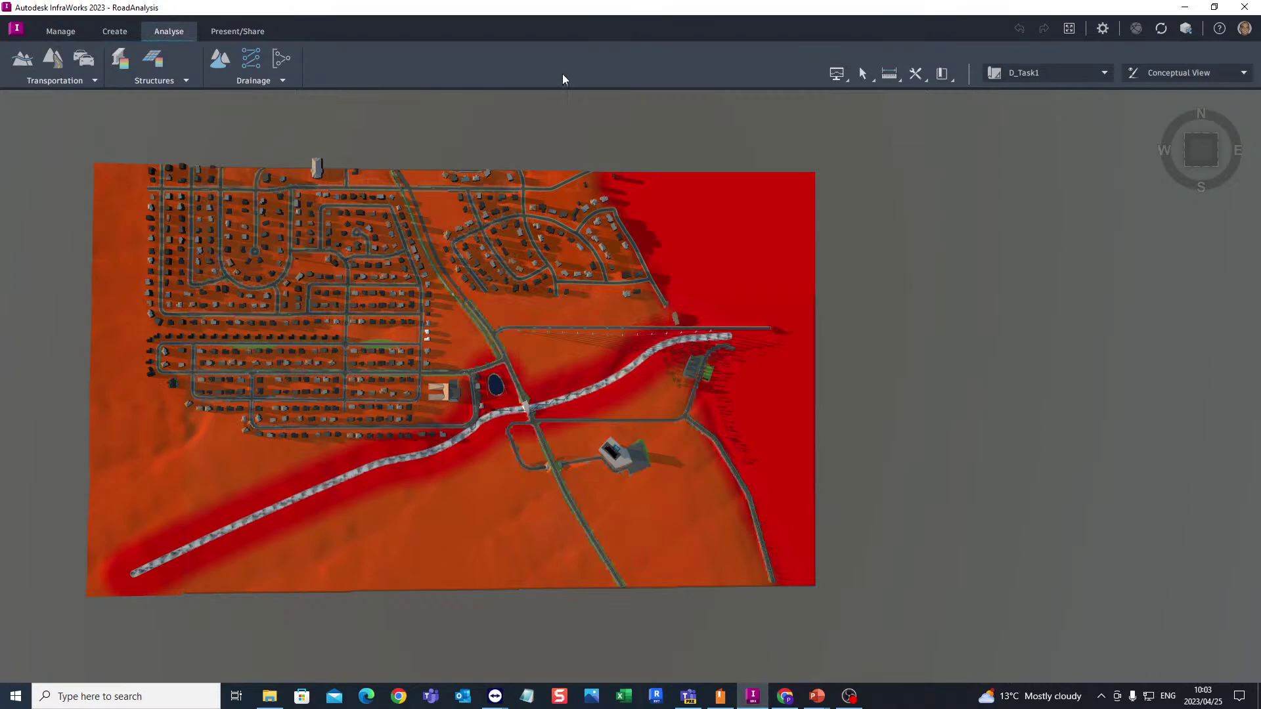
left_click(89, 83)
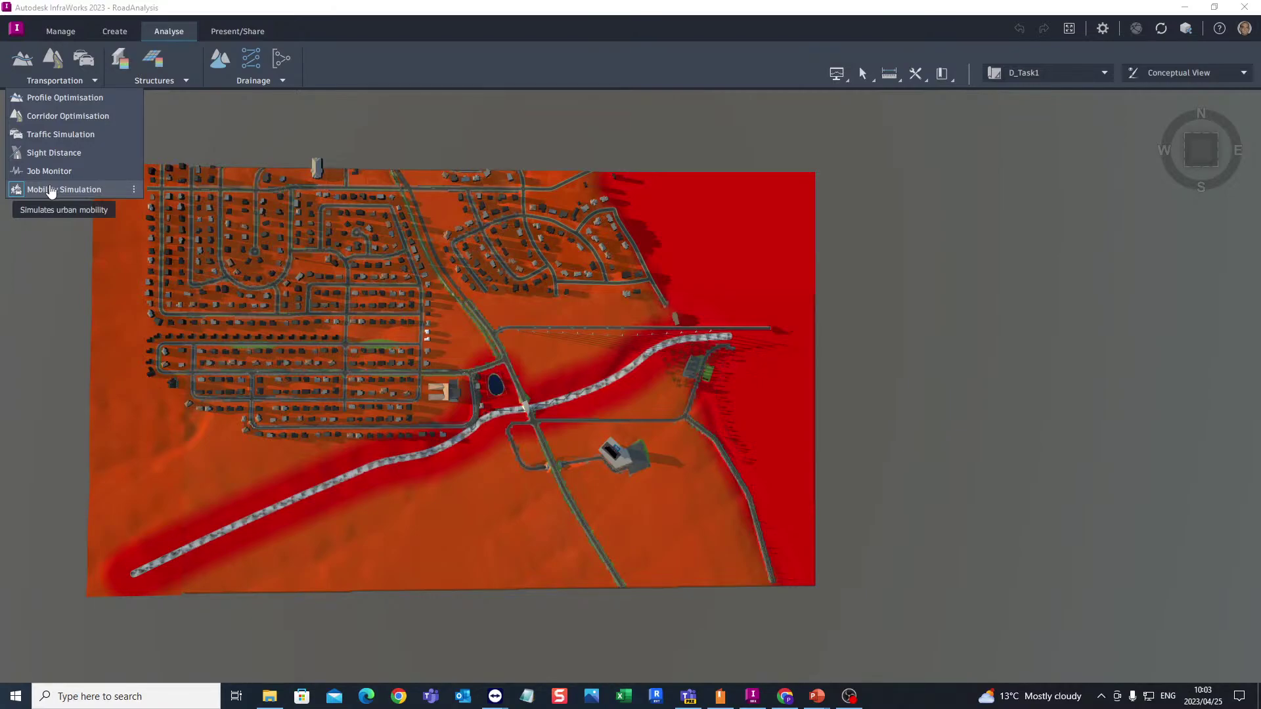
left_click(168, 88)
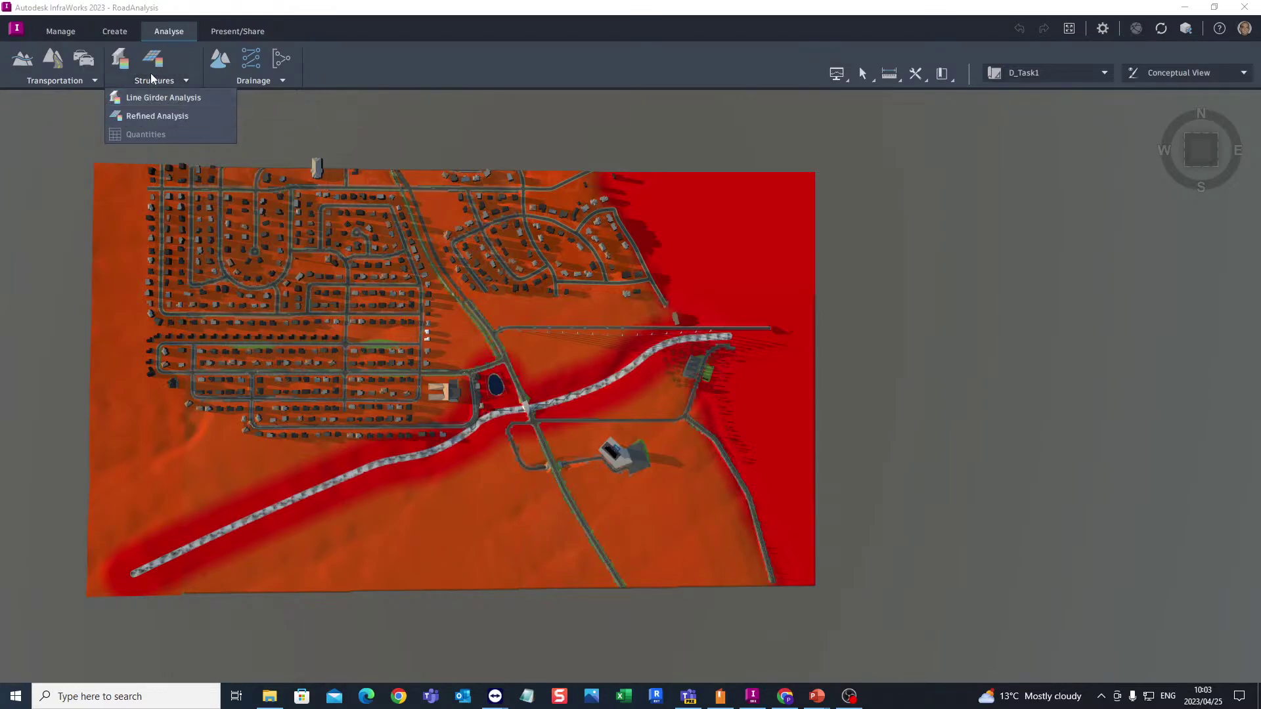
left_click(263, 90)
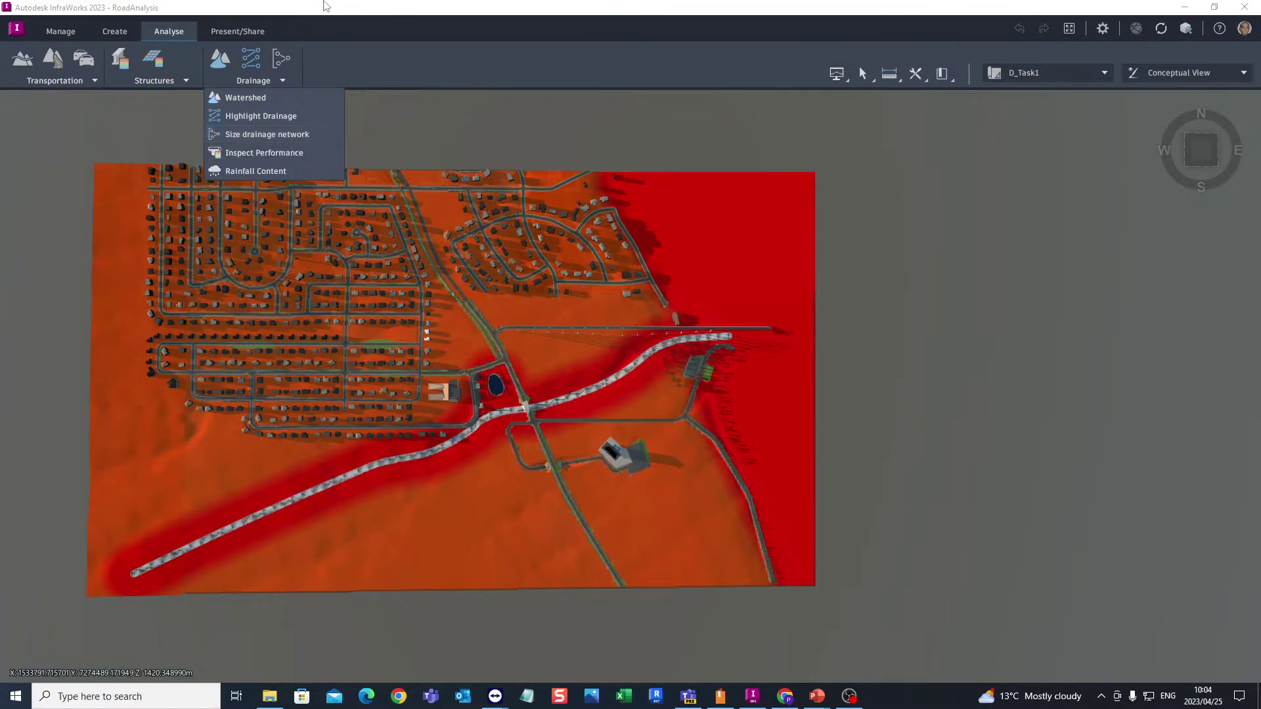
left_click(419, 115)
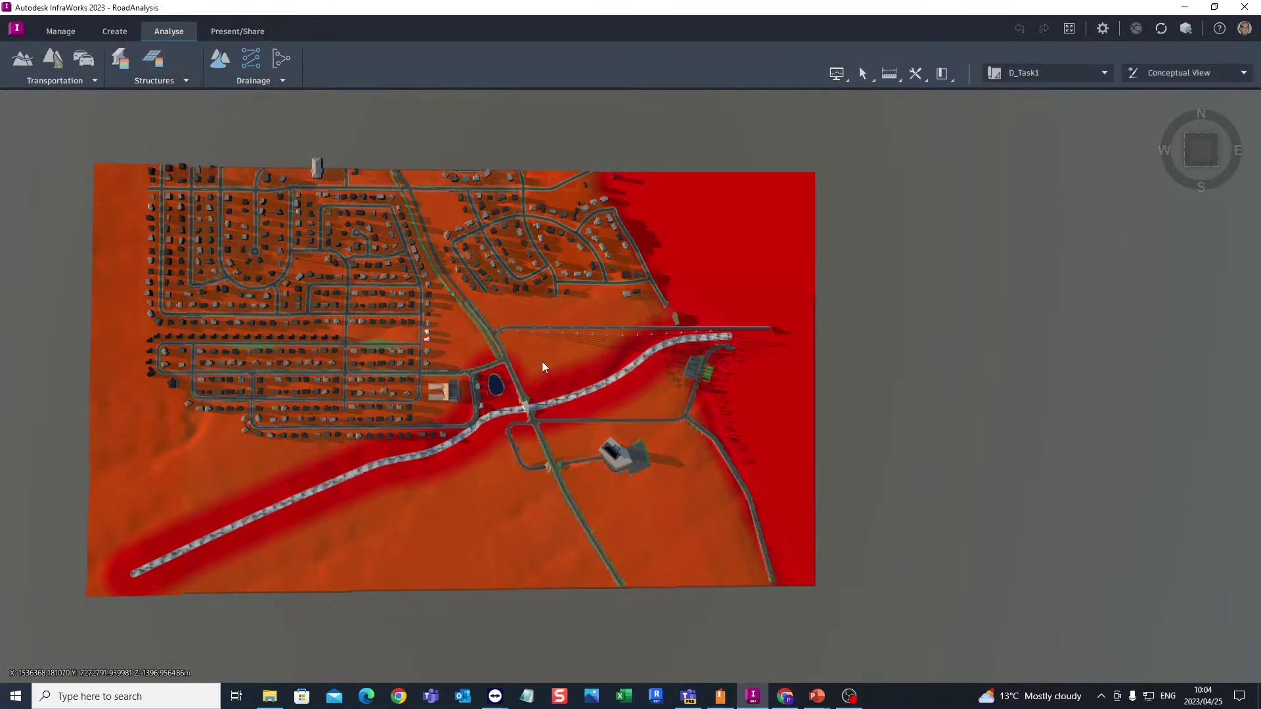
Open the Corridor Optimisation settings from the transportation analysis tools
left_click(76, 84)
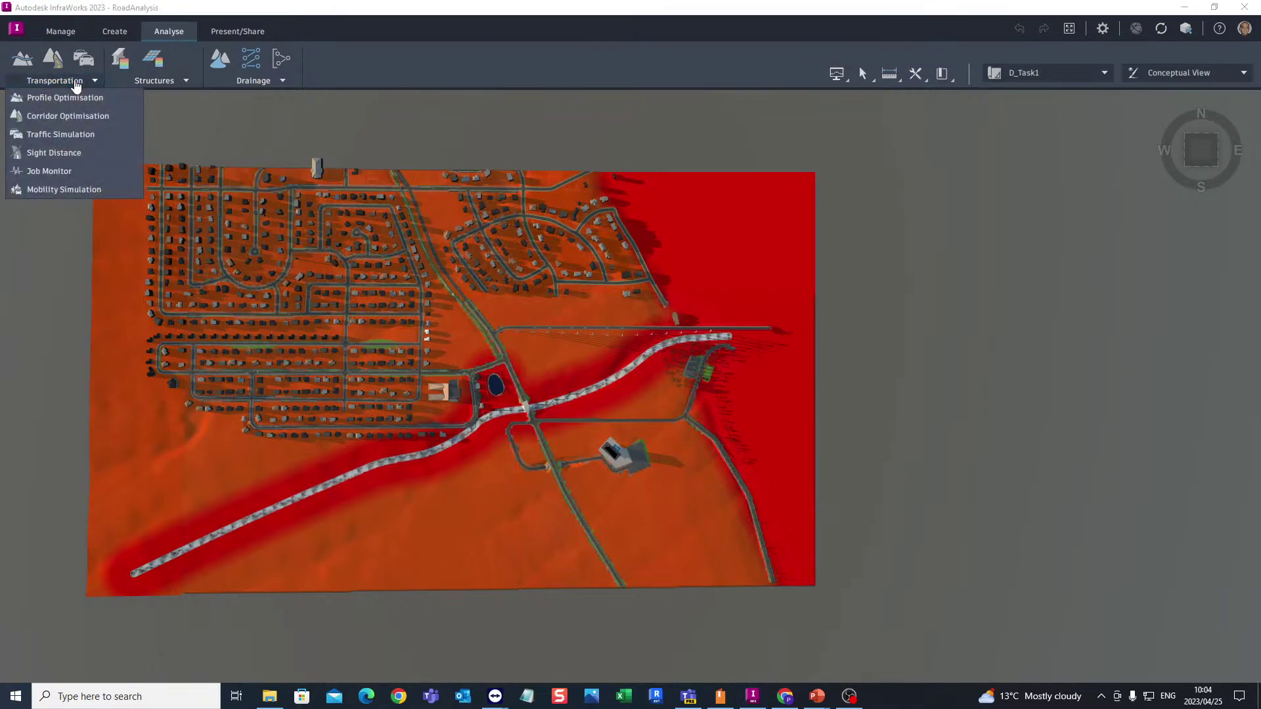
left_click(75, 124)
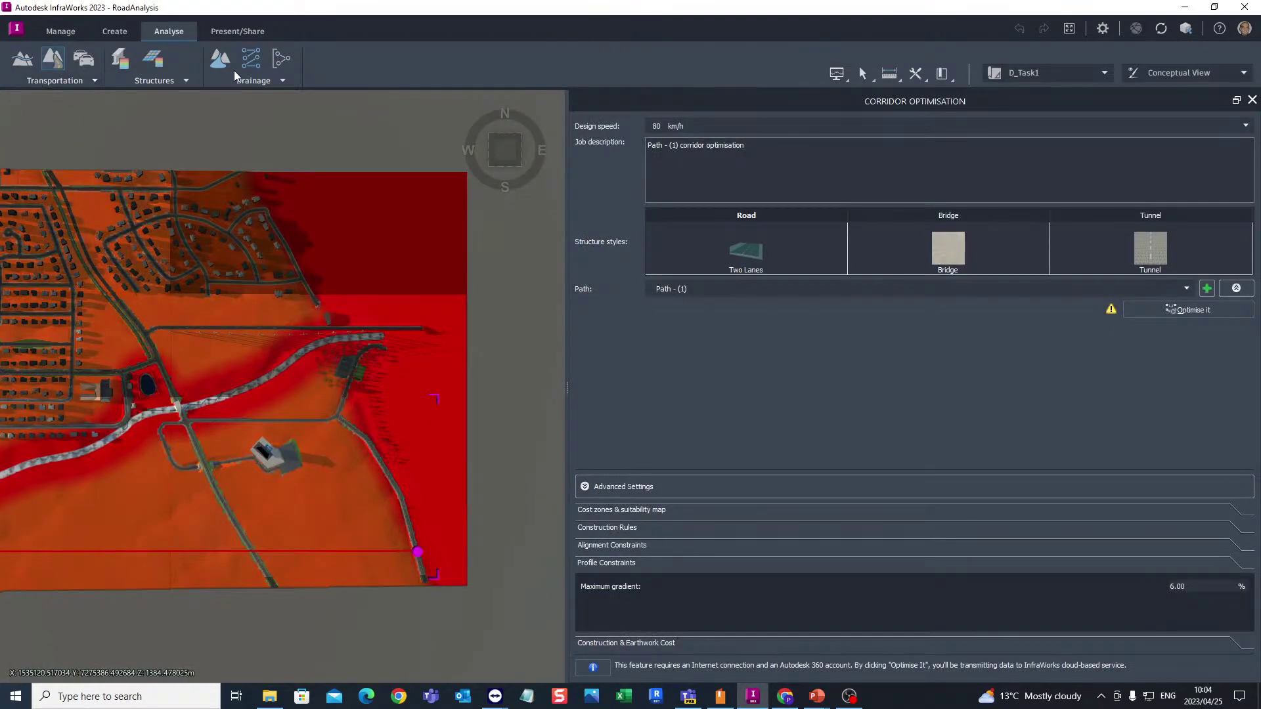
left_click(956, 105)
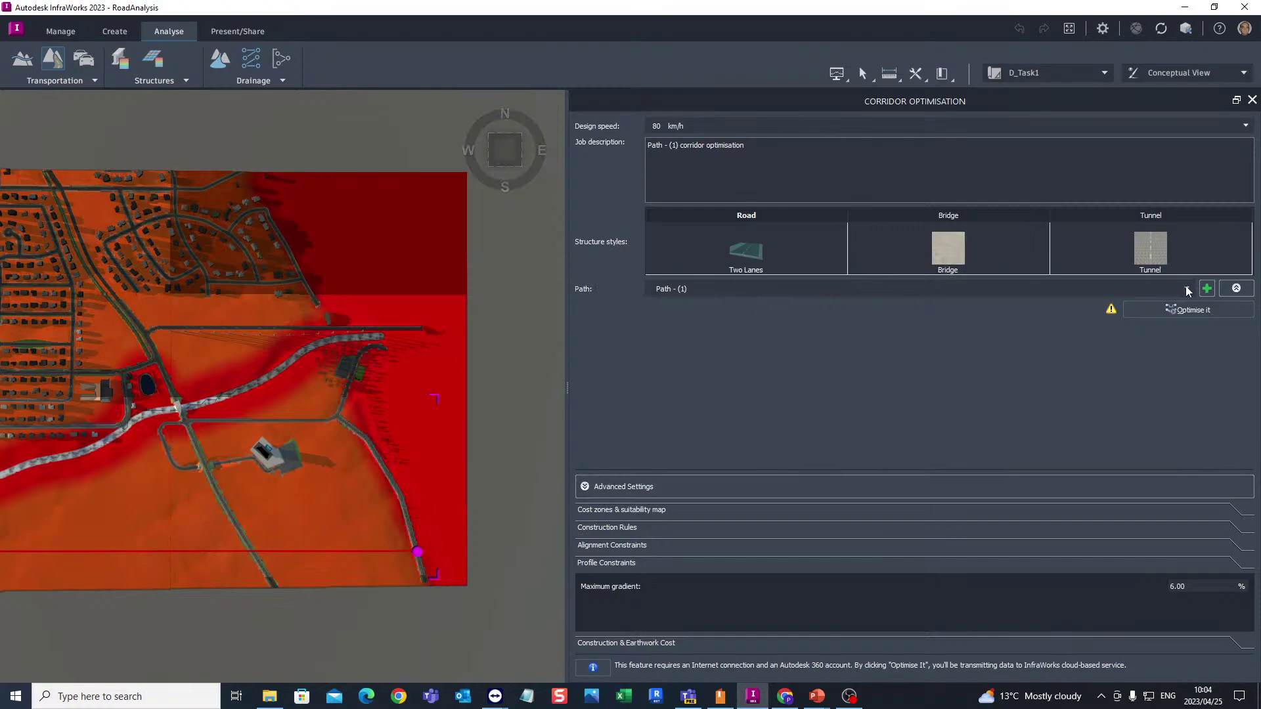
Delete the existing path Path - (1) and set the corridor's design speed to 40 km/h
left_click(1237, 289)
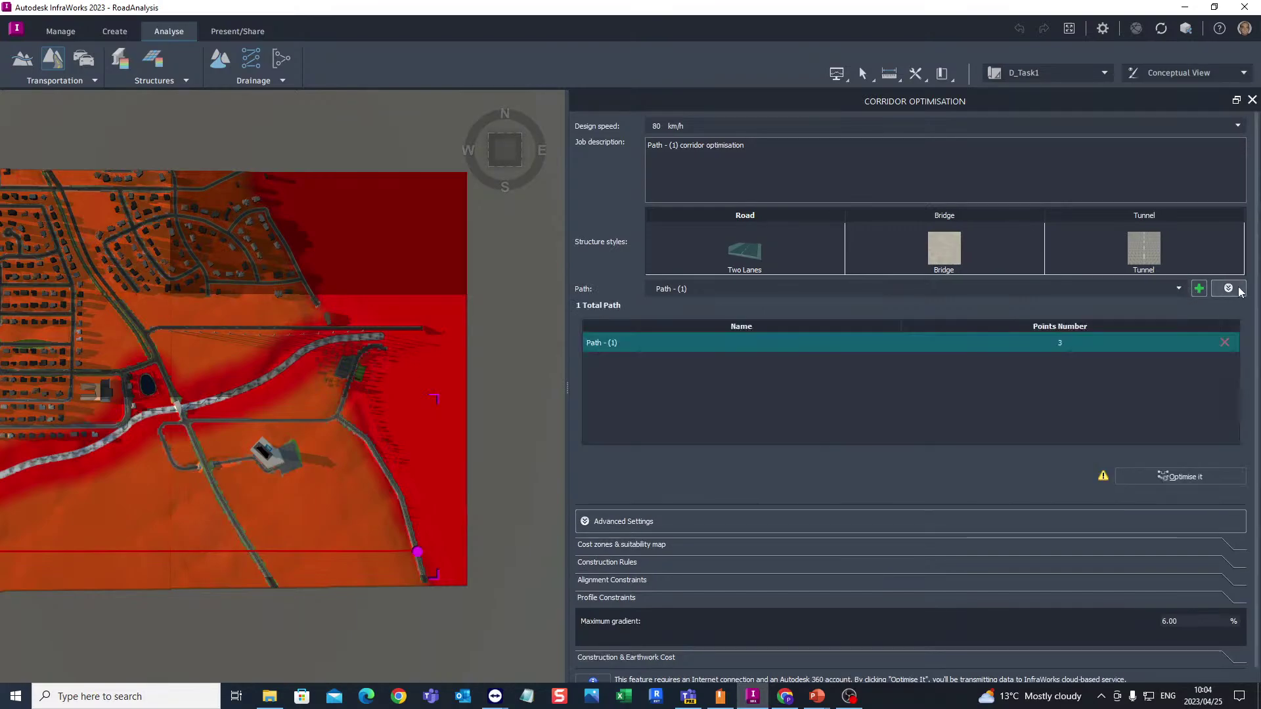
left_click(1224, 343)
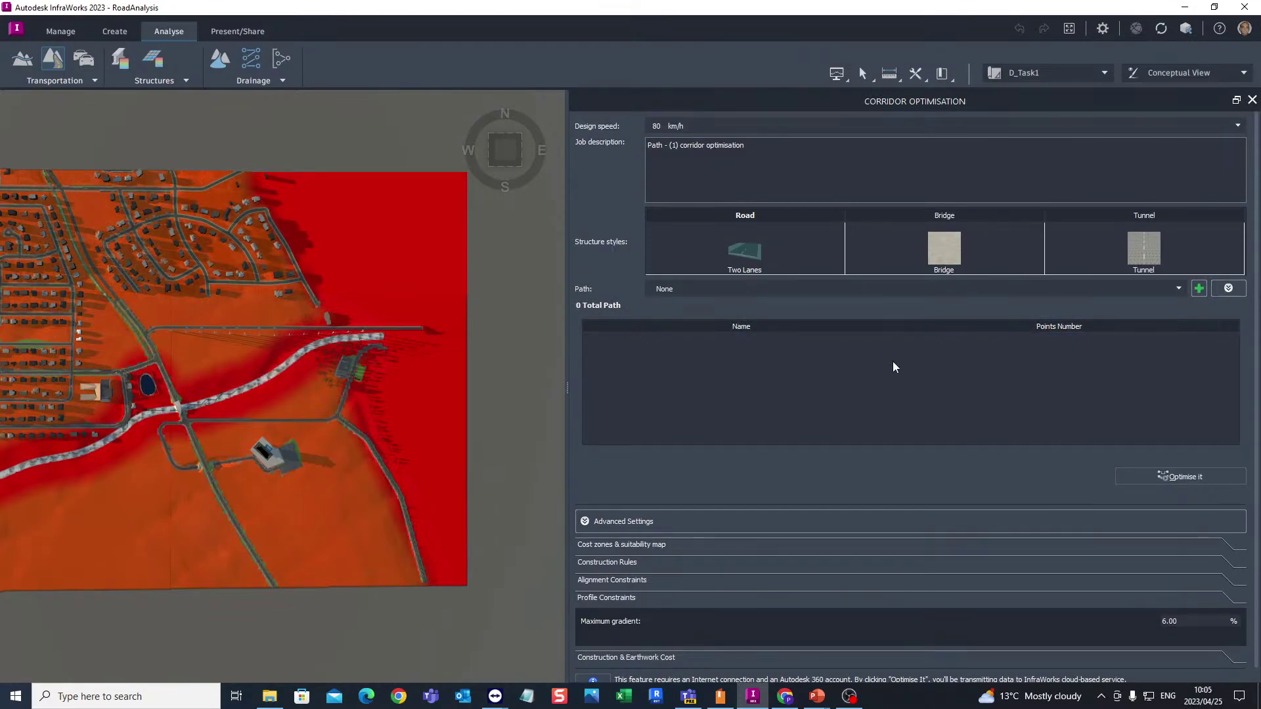
left_click(696, 128)
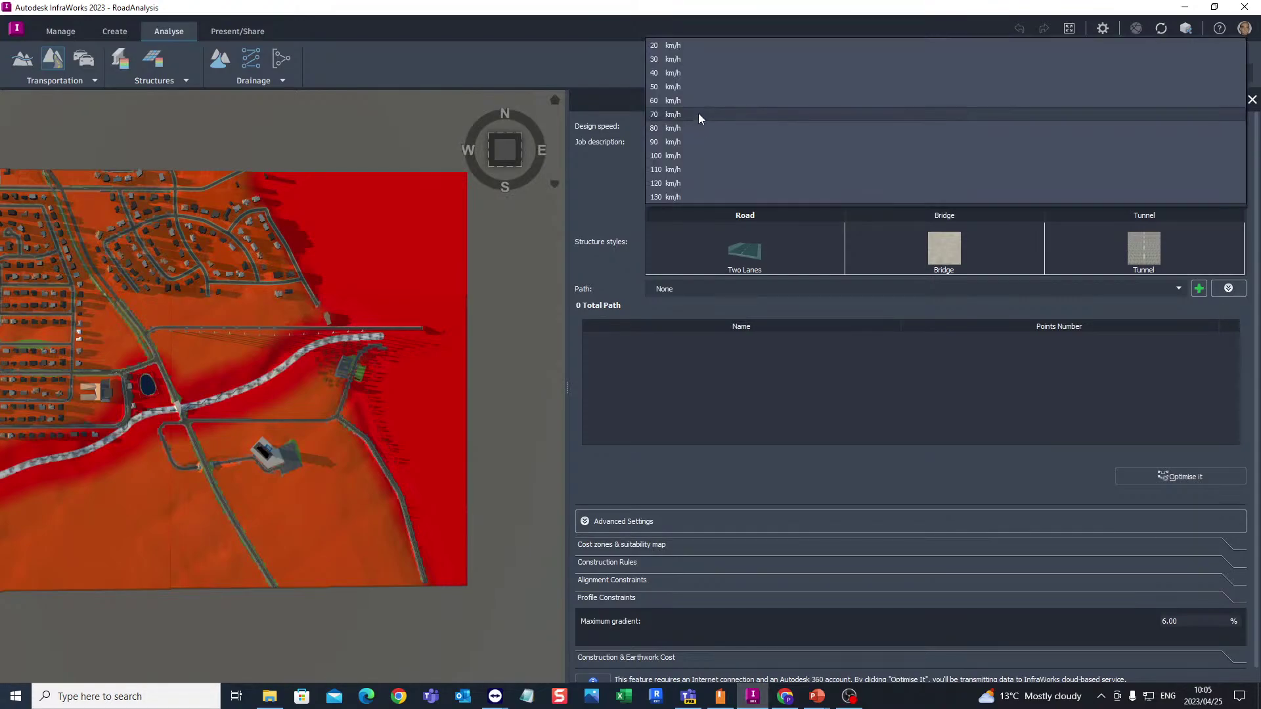
left_click(684, 77)
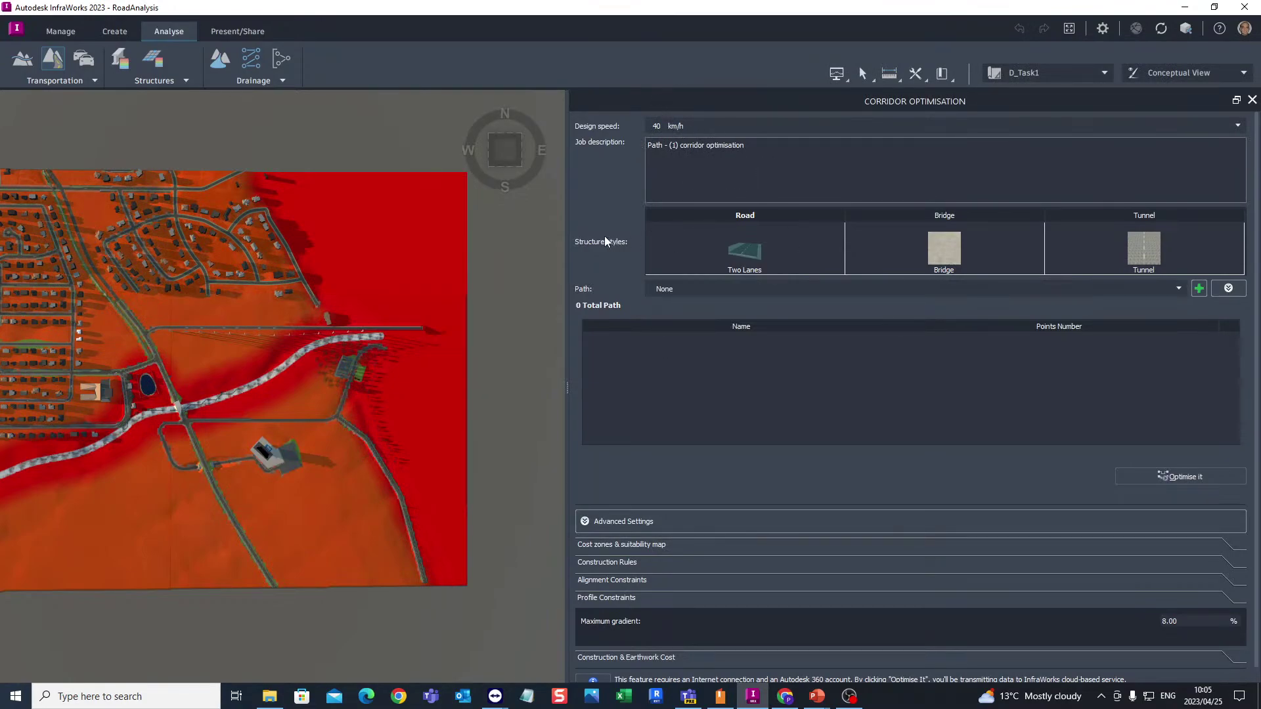
Examine the structure styles for road, bridge and tunnel, including the tunnel's style catalogues, without changing them
left_click(744, 250)
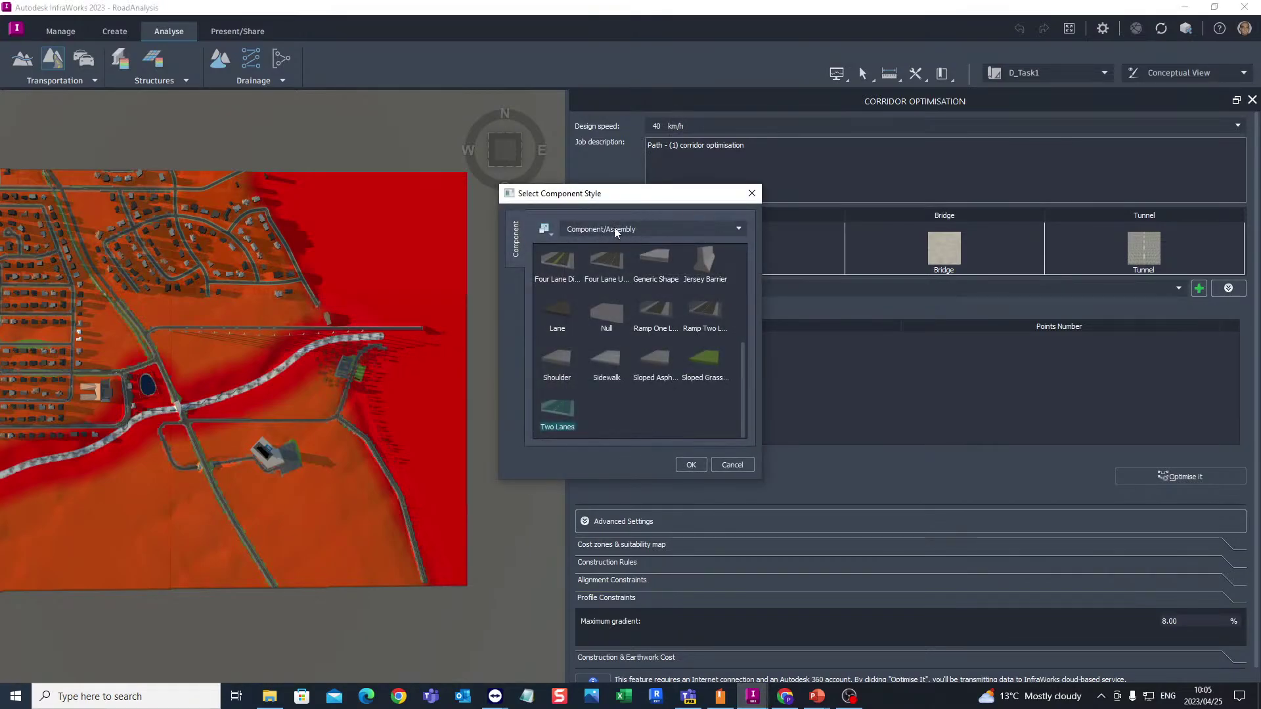
left_click_drag(626, 199, 651, 137)
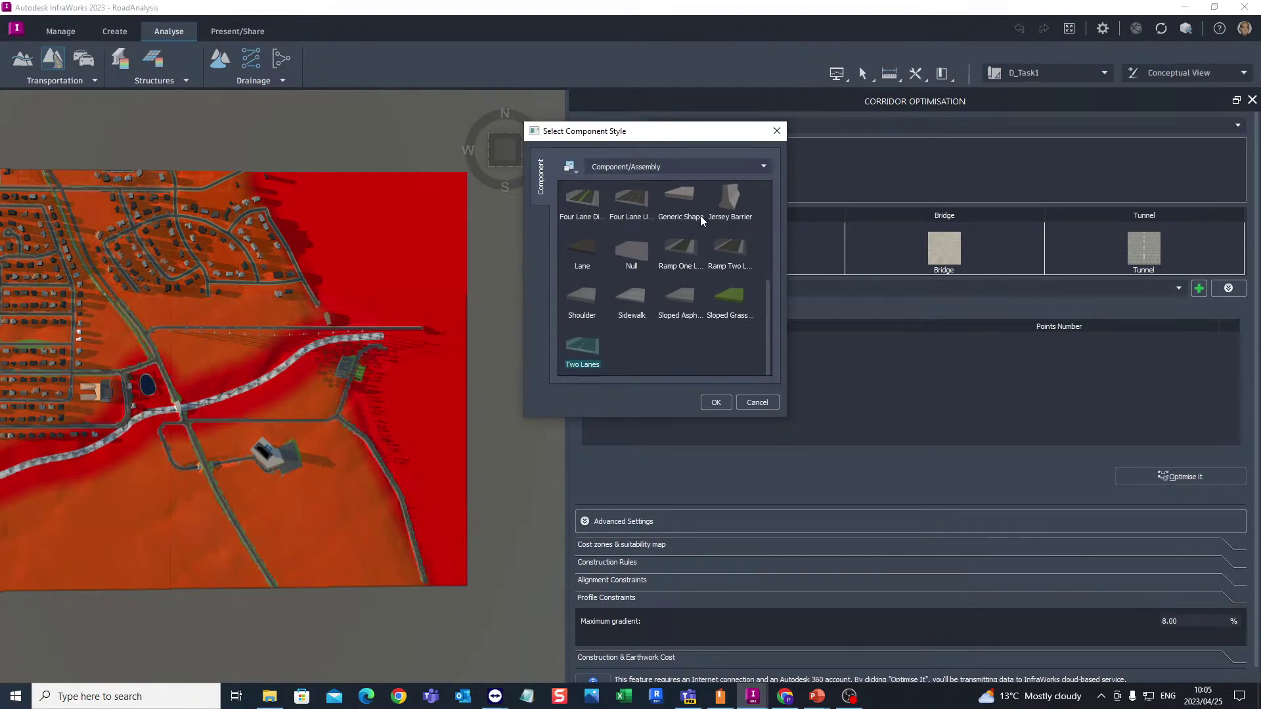
left_click(775, 133)
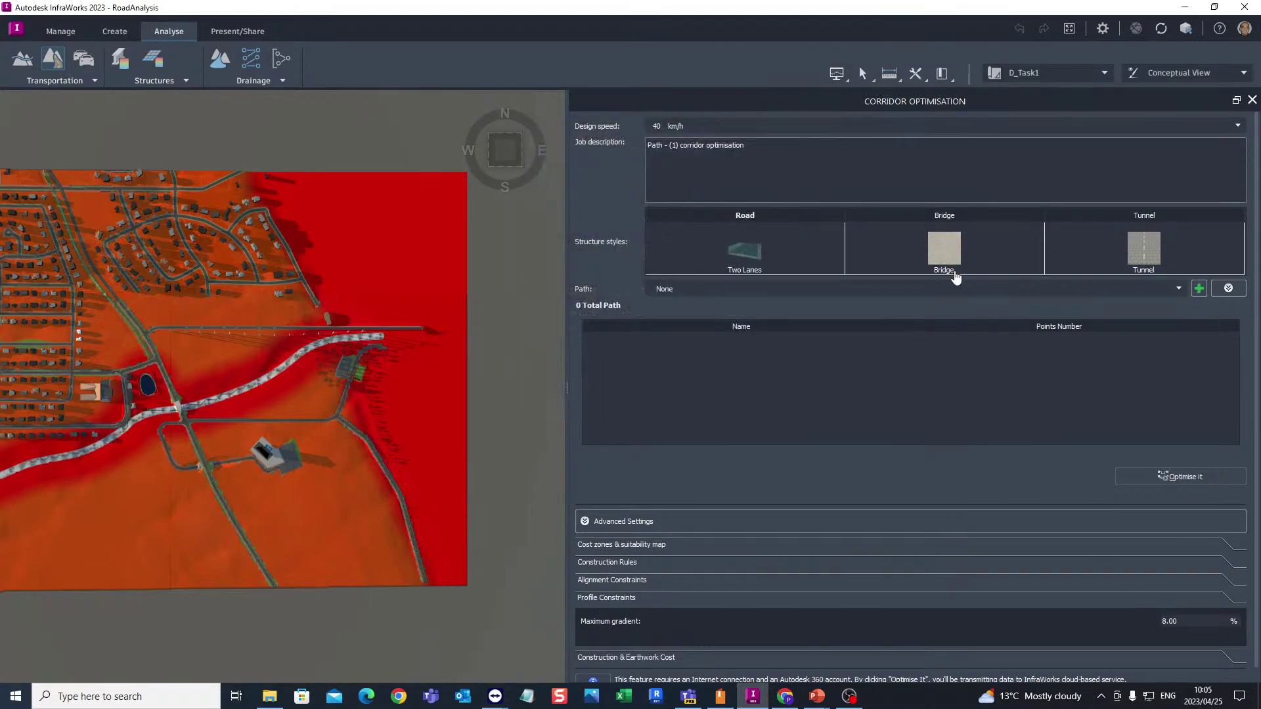
left_click(944, 248)
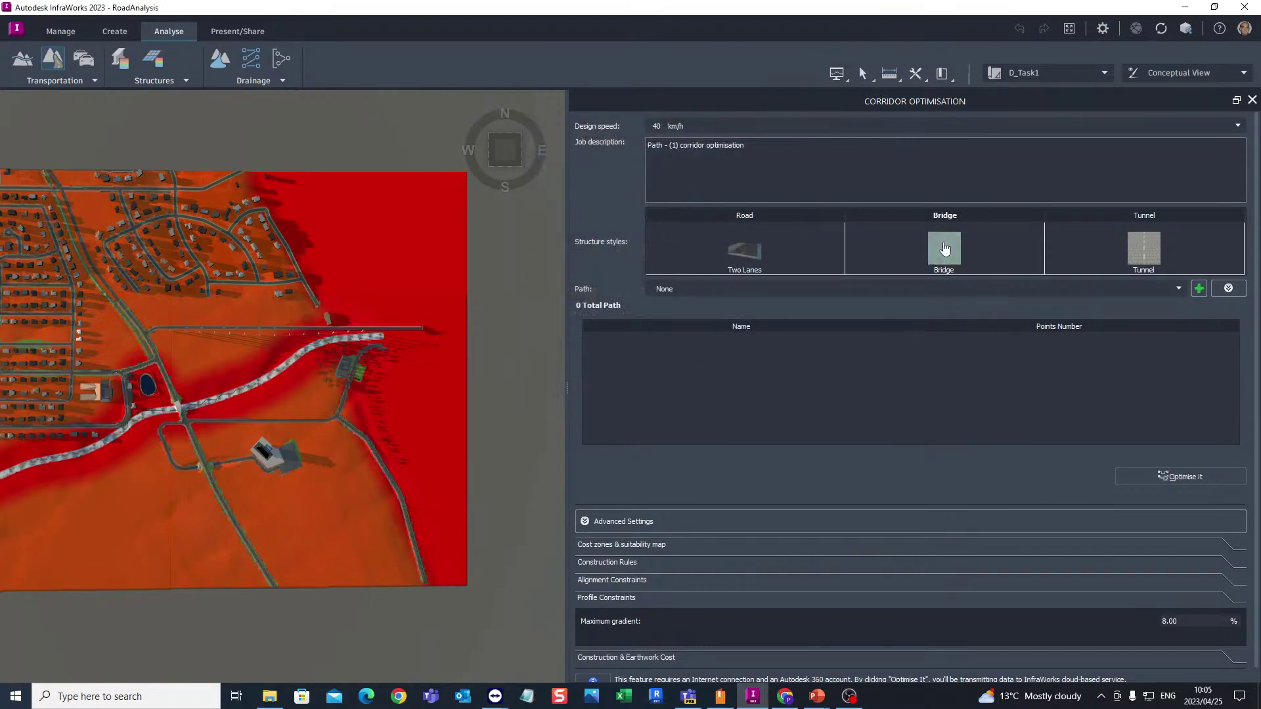
double_click(1145, 253)
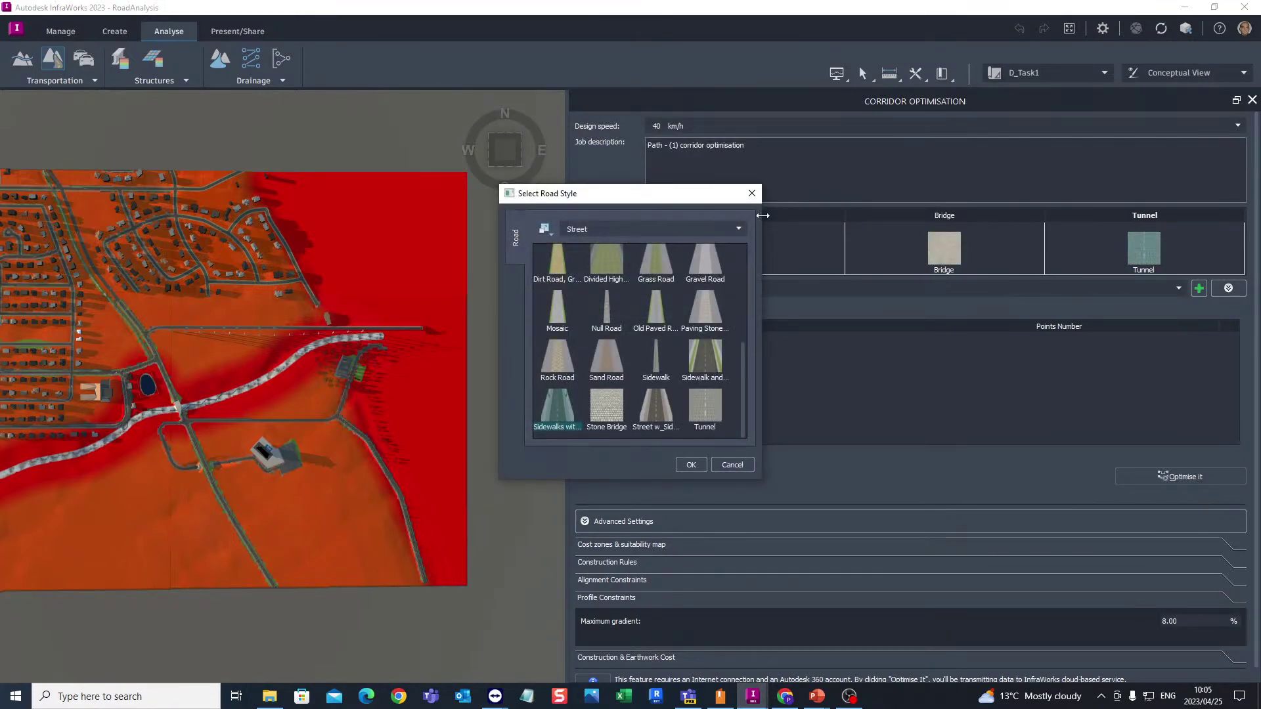
left_click(751, 193)
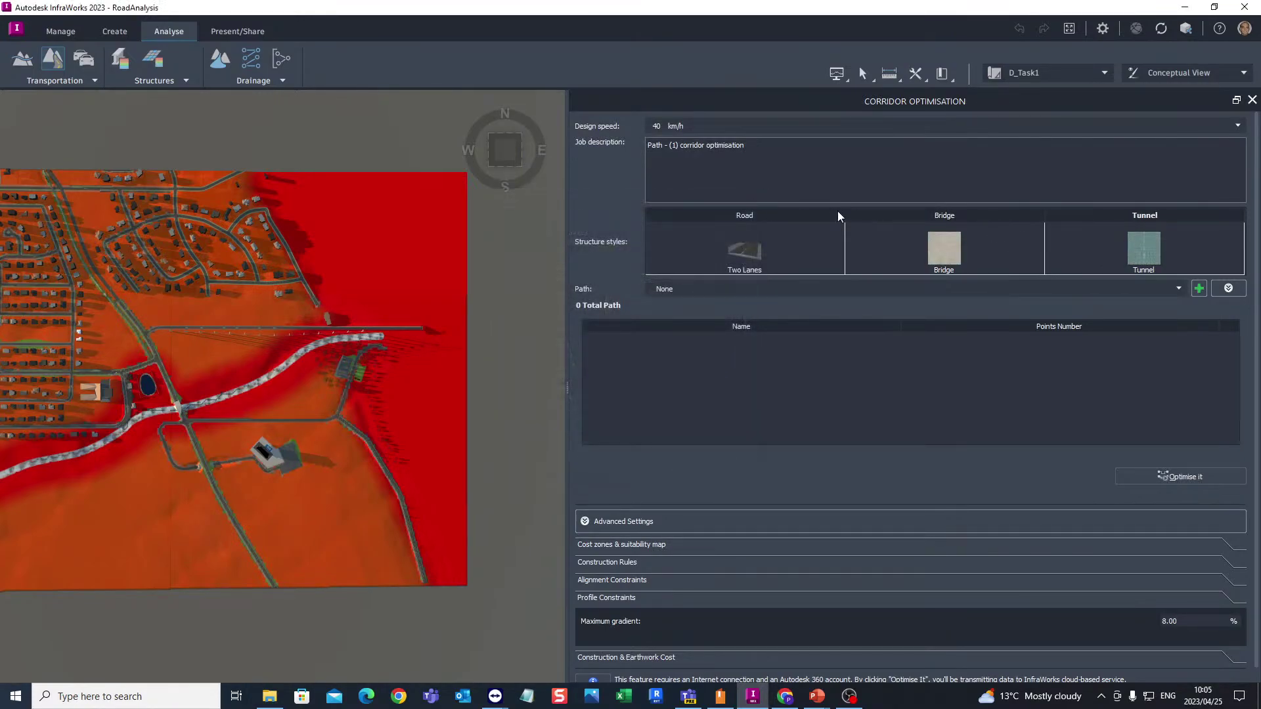
double_click(1156, 255)
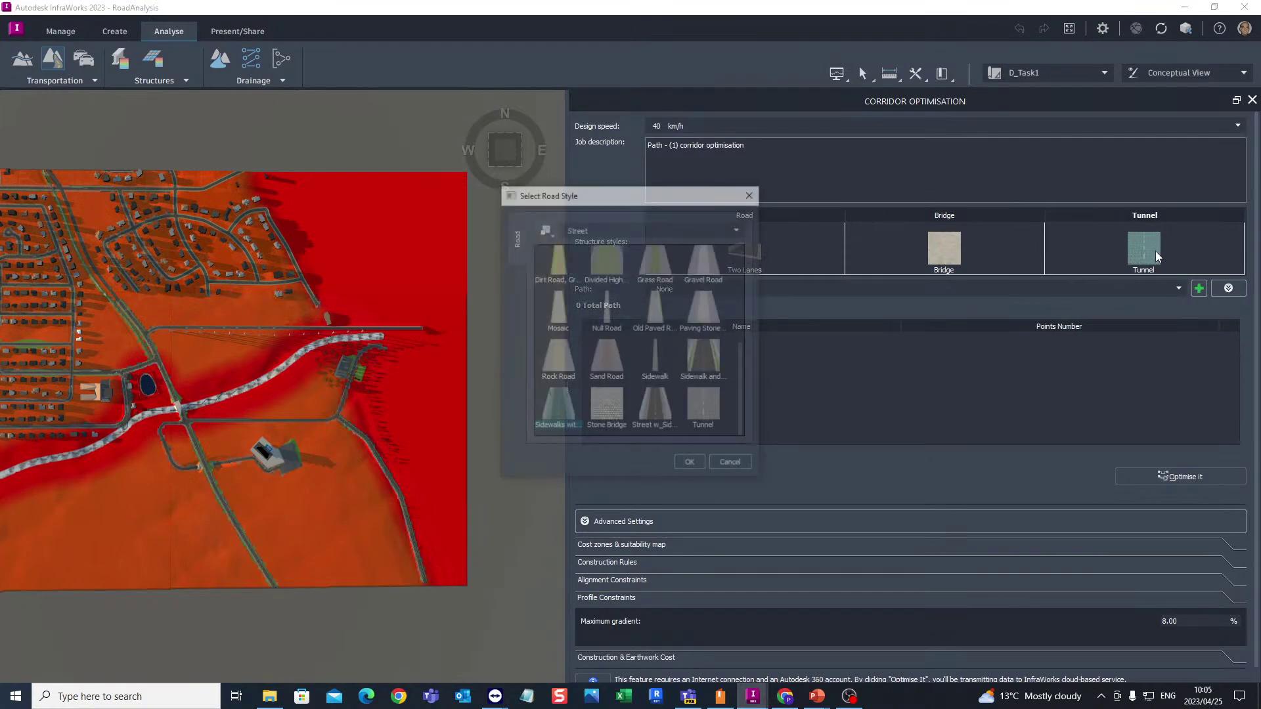
left_click(740, 229)
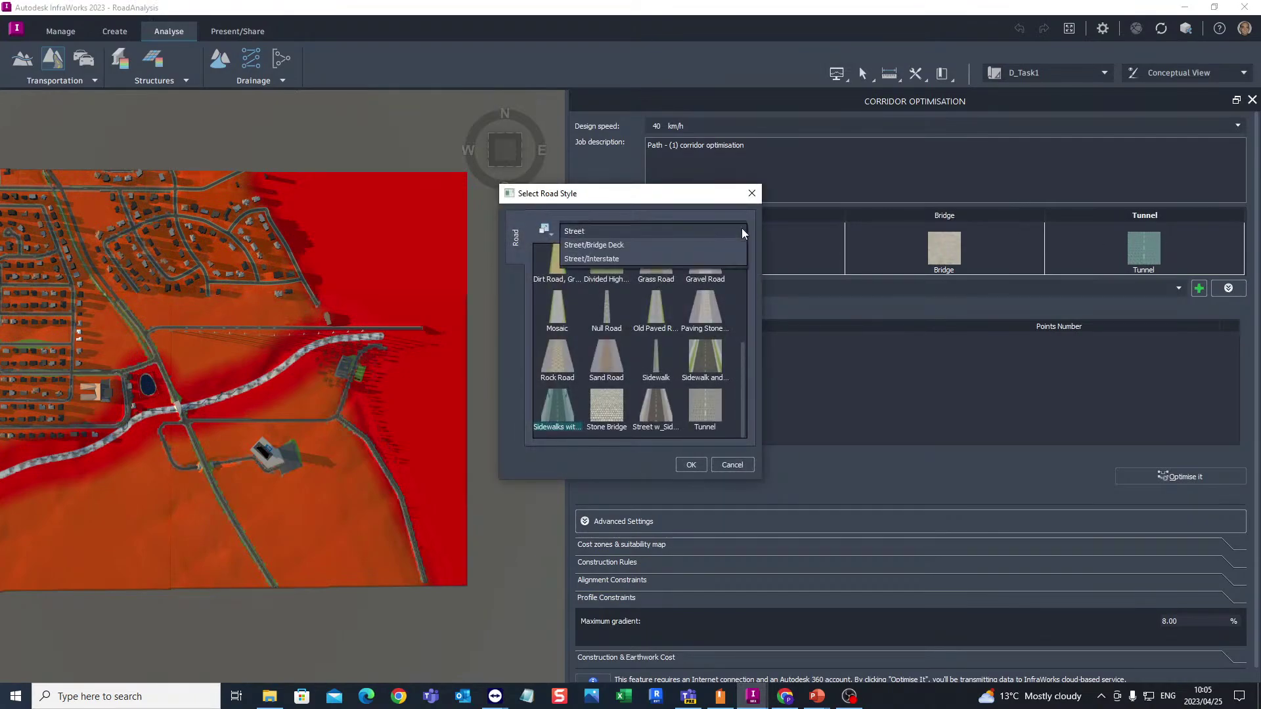
left_click(742, 231)
left_click(752, 195)
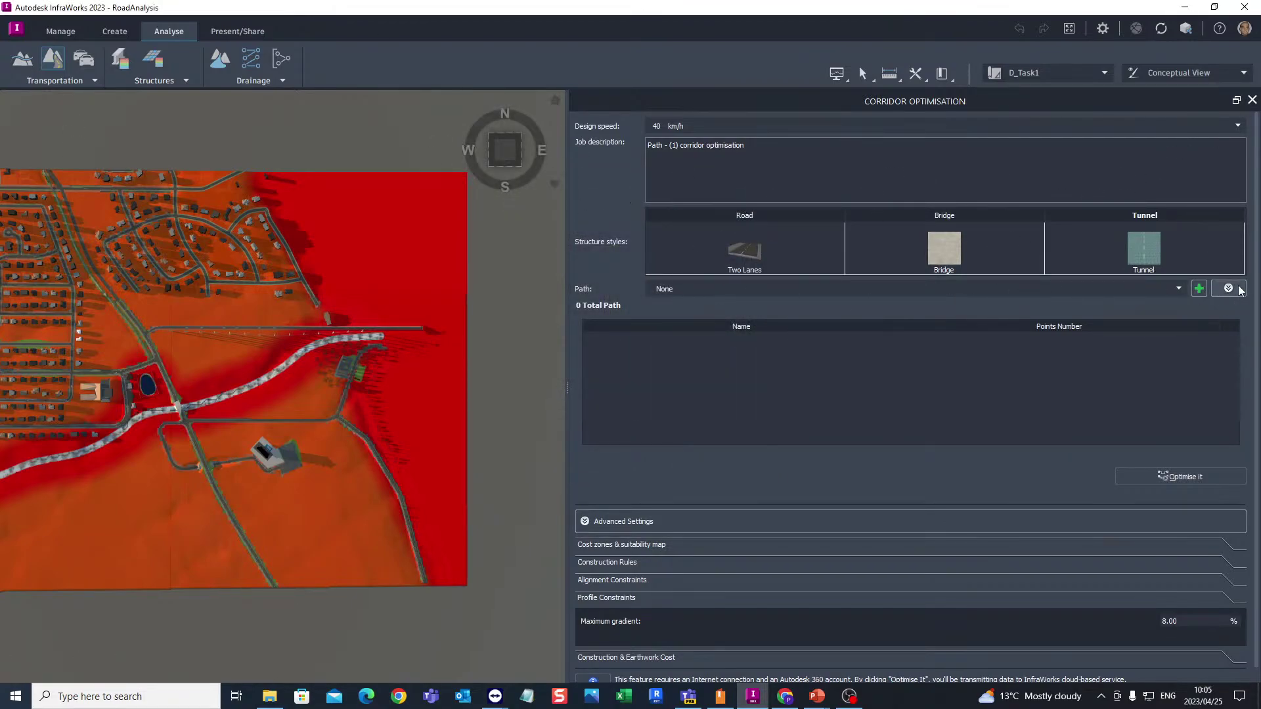
Start a new corridor path with its first point on the residential street just east of the bend at the housing area's southern edge
left_click(731, 291)
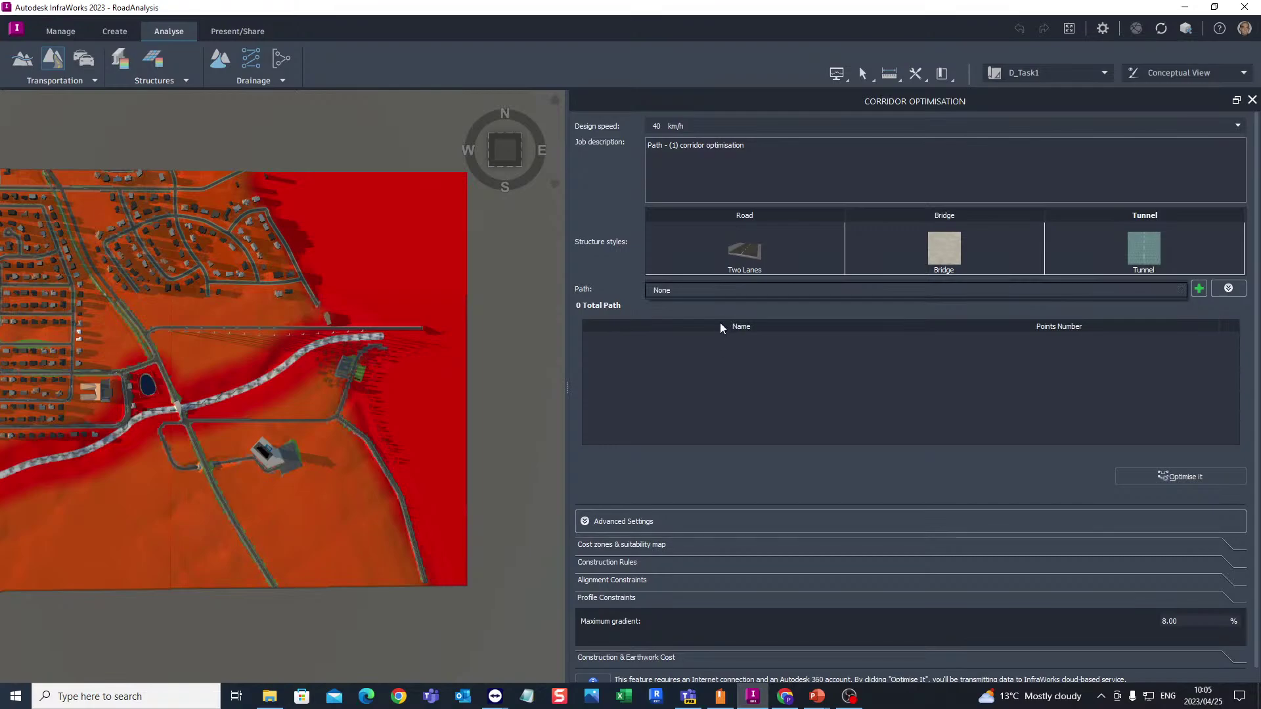
left_click(1199, 289)
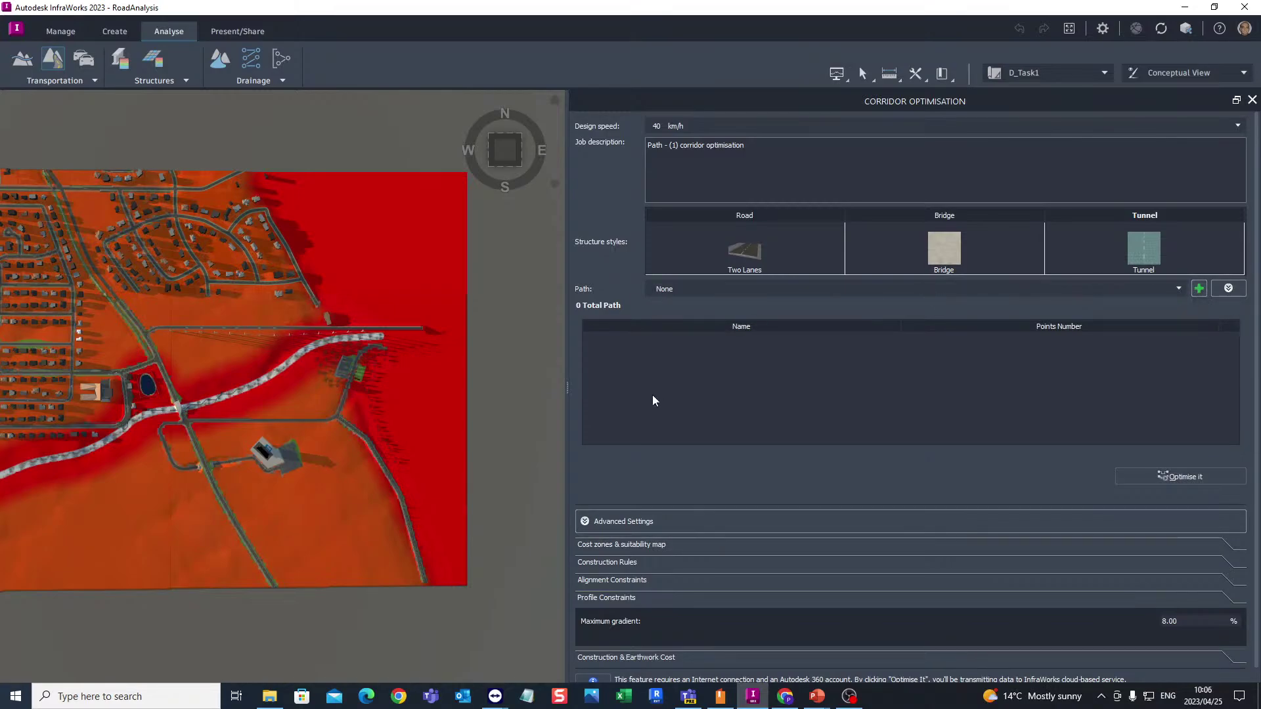
left_click(516, 440)
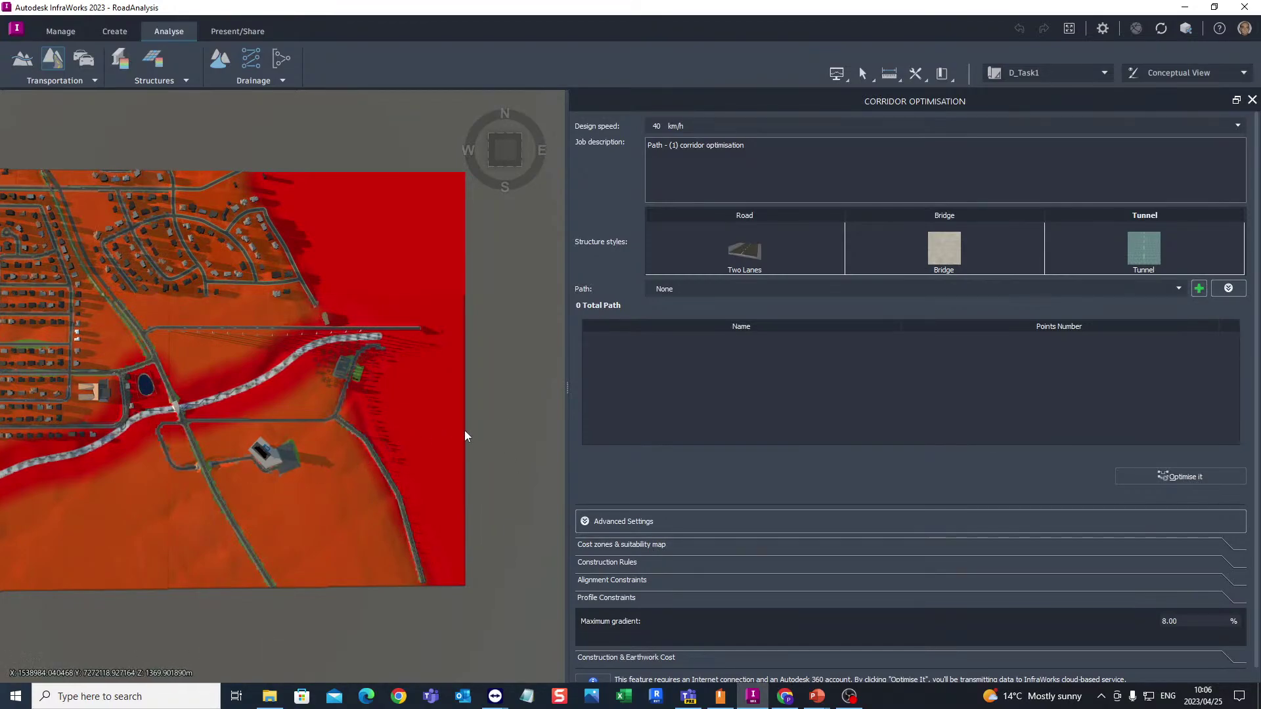
scroll(465, 426, "down", 3)
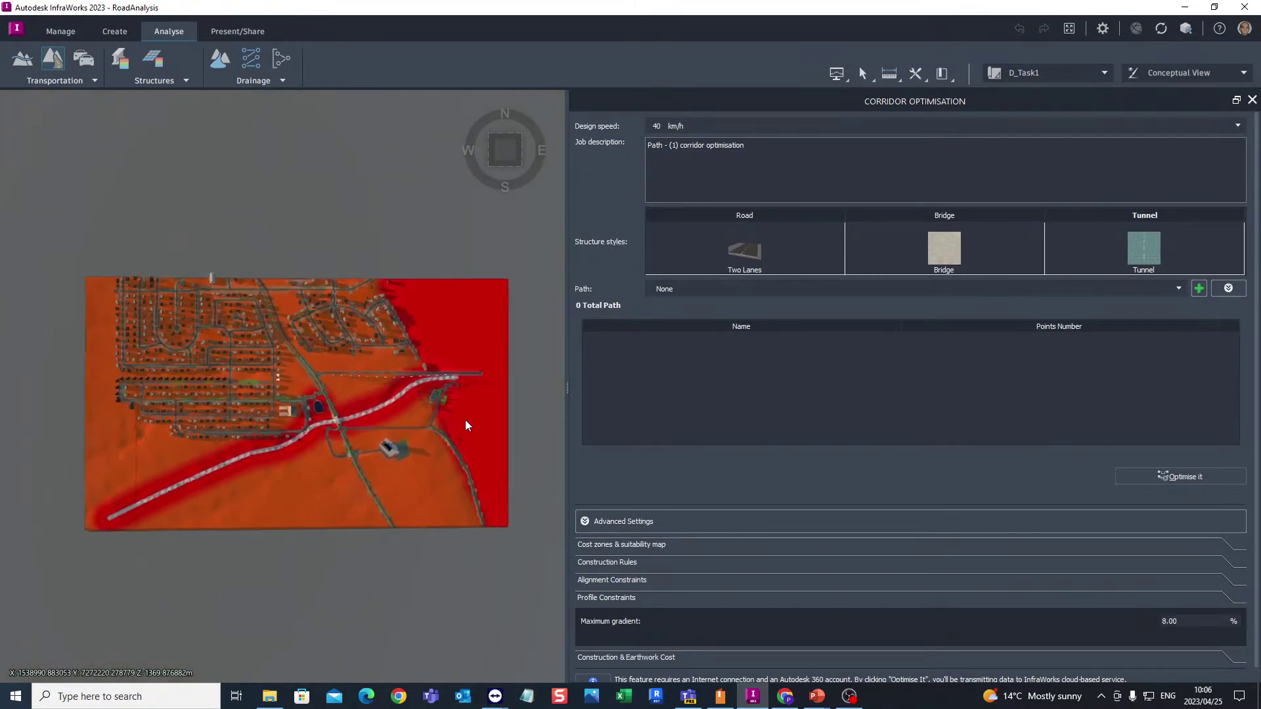
scroll(206, 470, "up", 2)
scroll(176, 466, "up", 5)
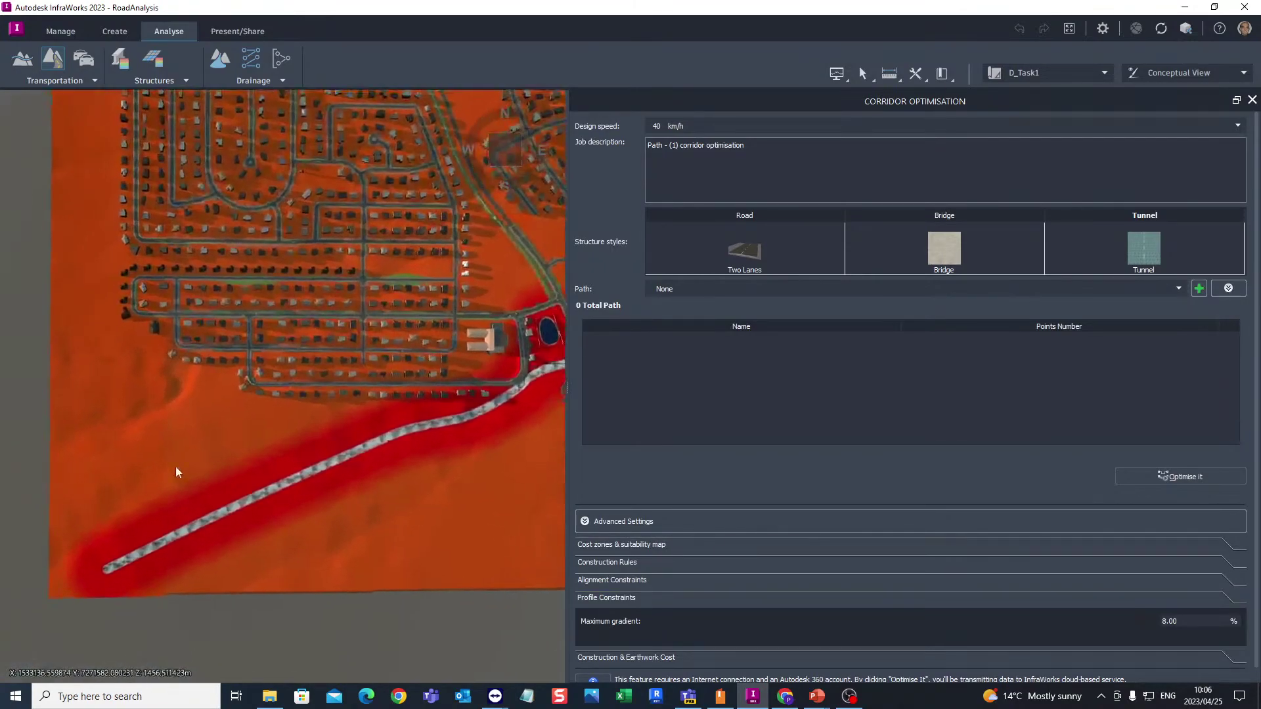
scroll(263, 313, "up", 3)
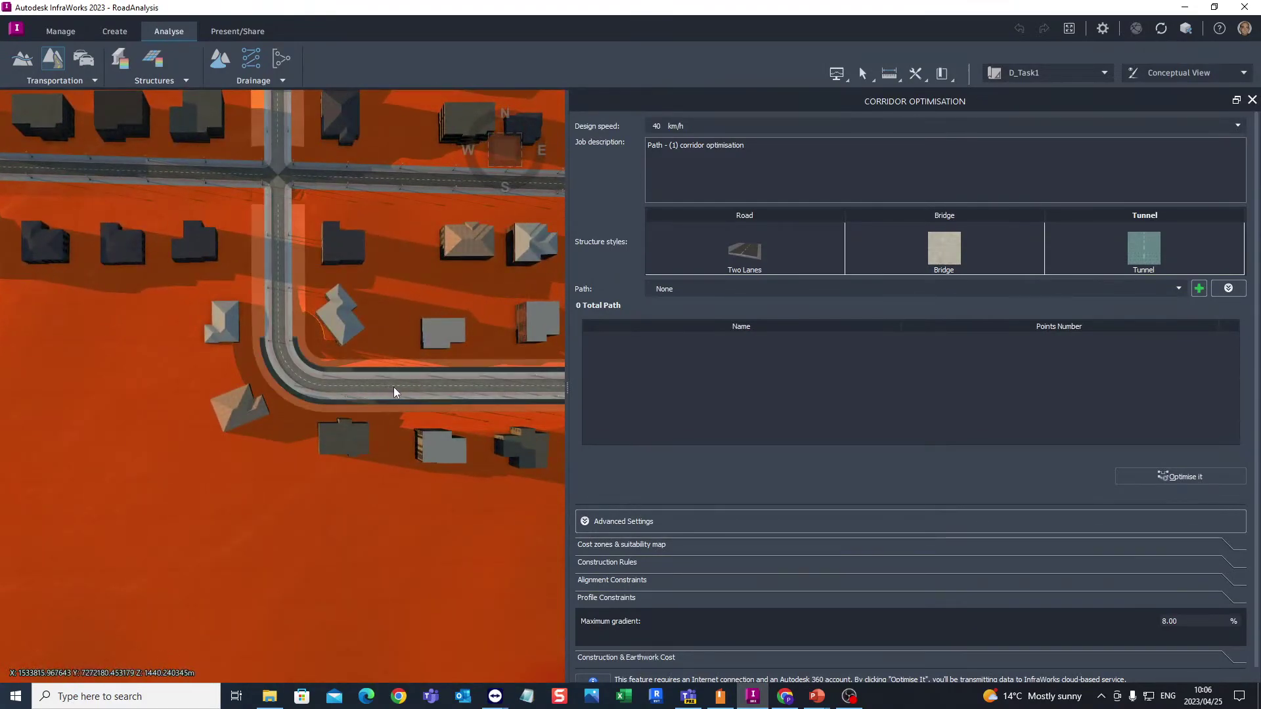
scroll(179, 404, "down", 3)
scroll(328, 388, "up", 2)
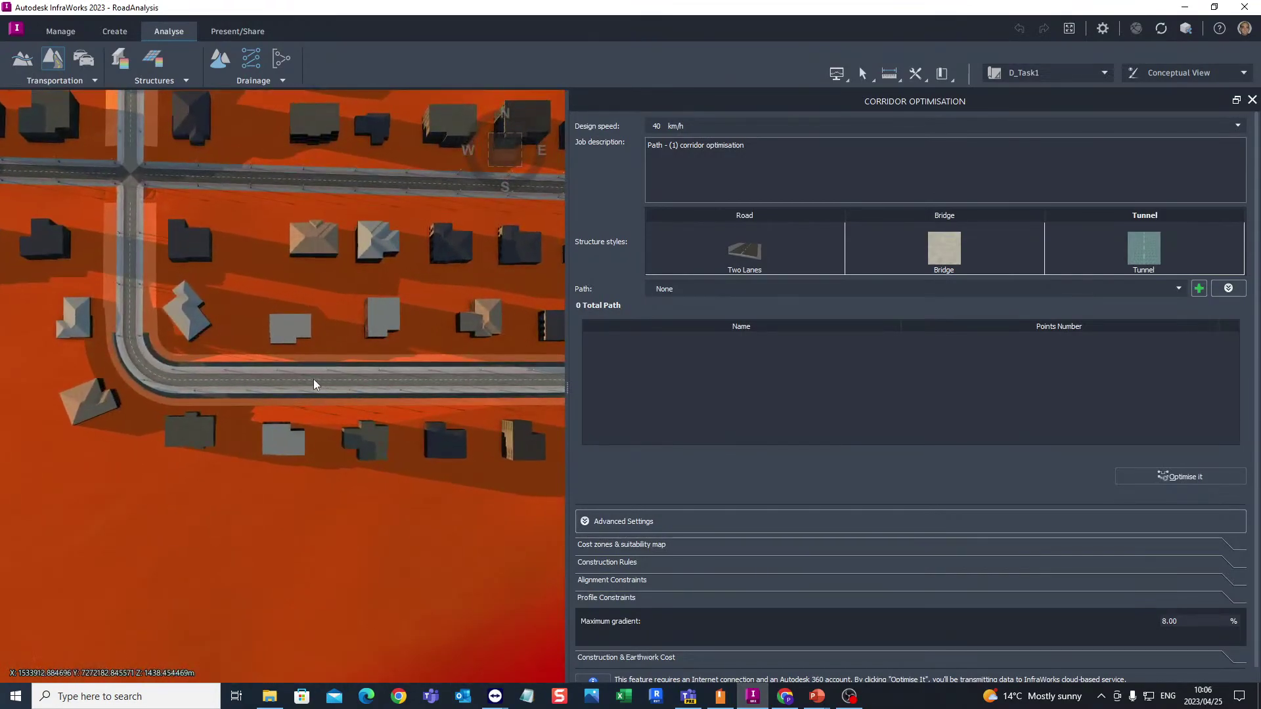
left_click(311, 379)
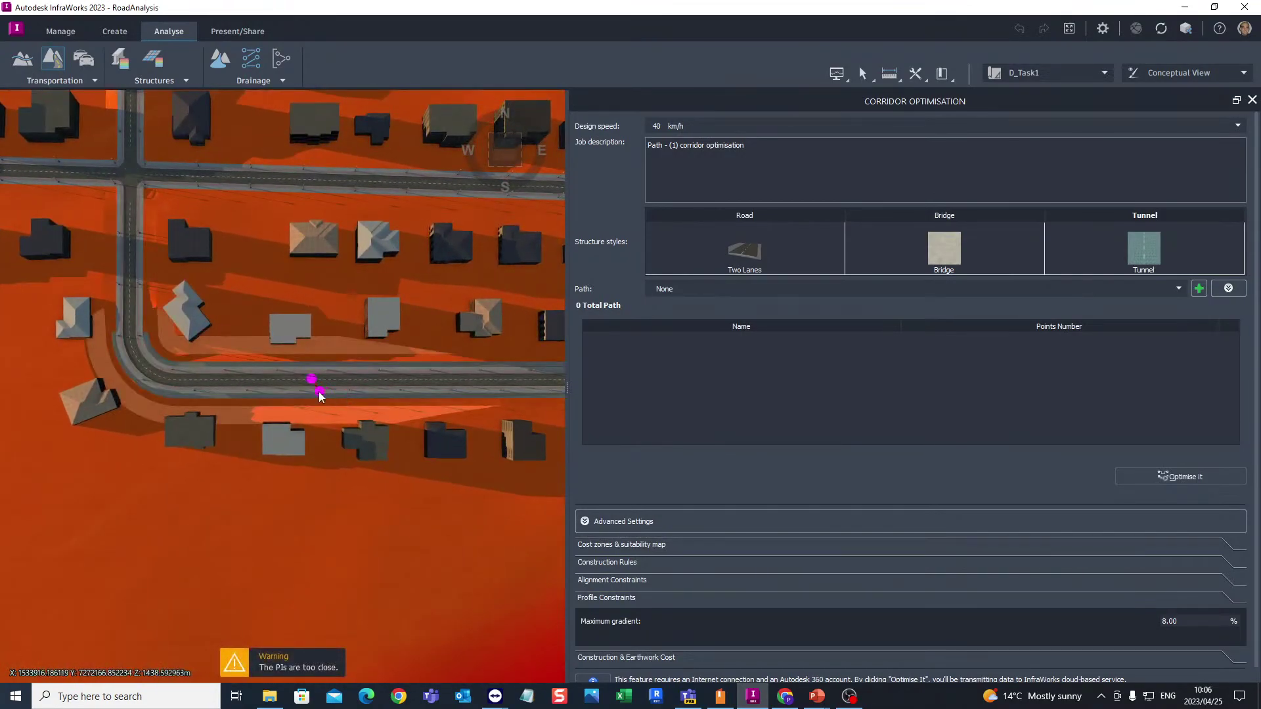
scroll(226, 355, "down", 5)
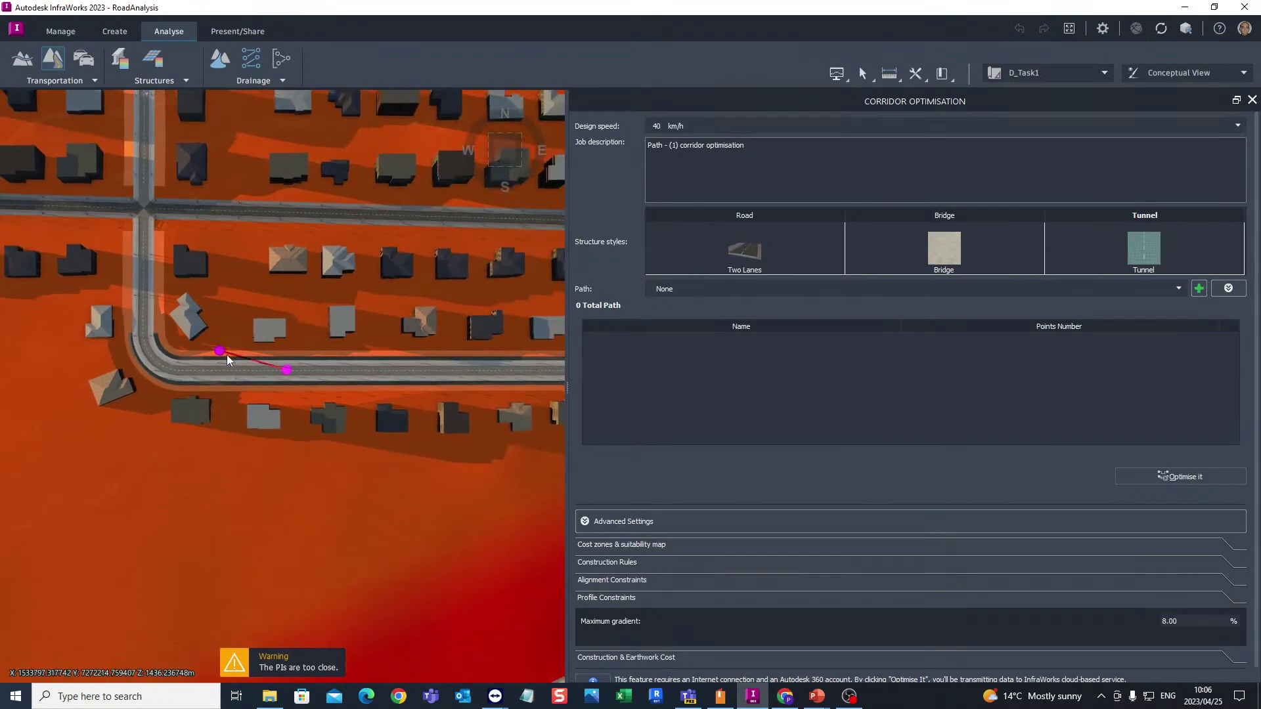
left_click(264, 368)
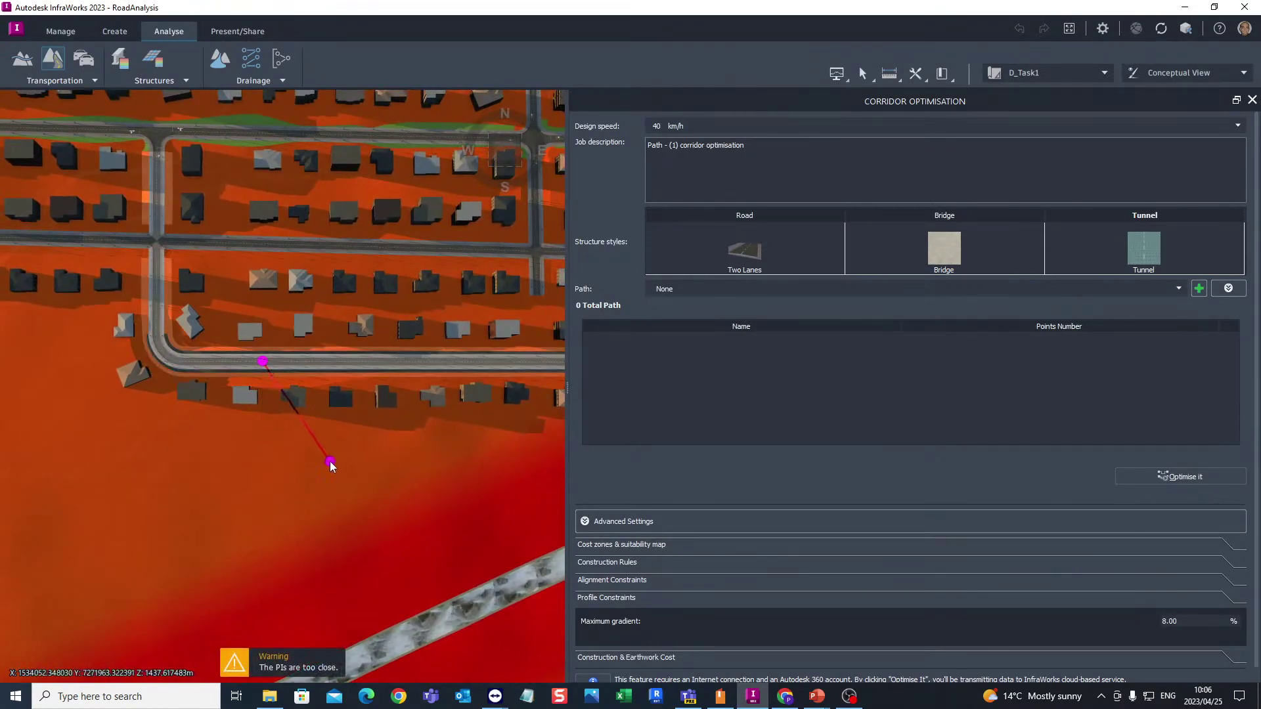
End the two-point corridor path on the road near the southeast corner of the model
scroll(329, 462, "down", 5)
scroll(433, 553, "down", 3)
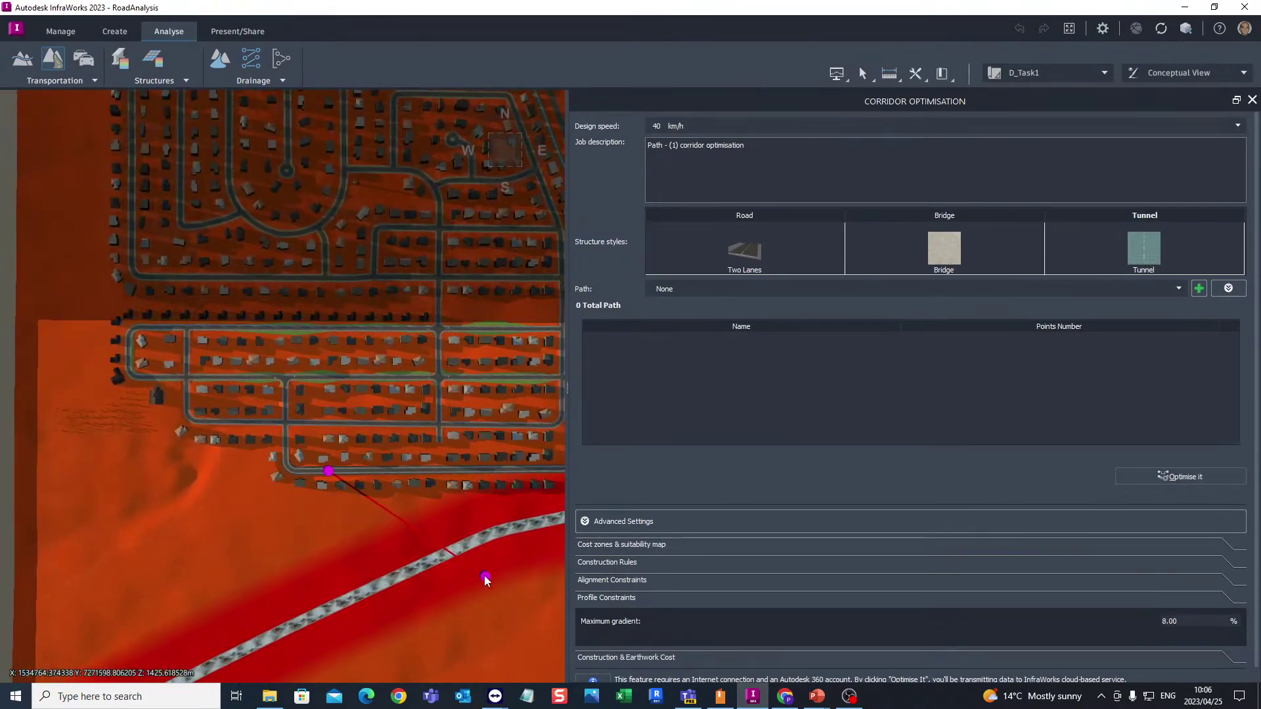
scroll(159, 438, "down", 5)
scroll(159, 438, "down", 5)
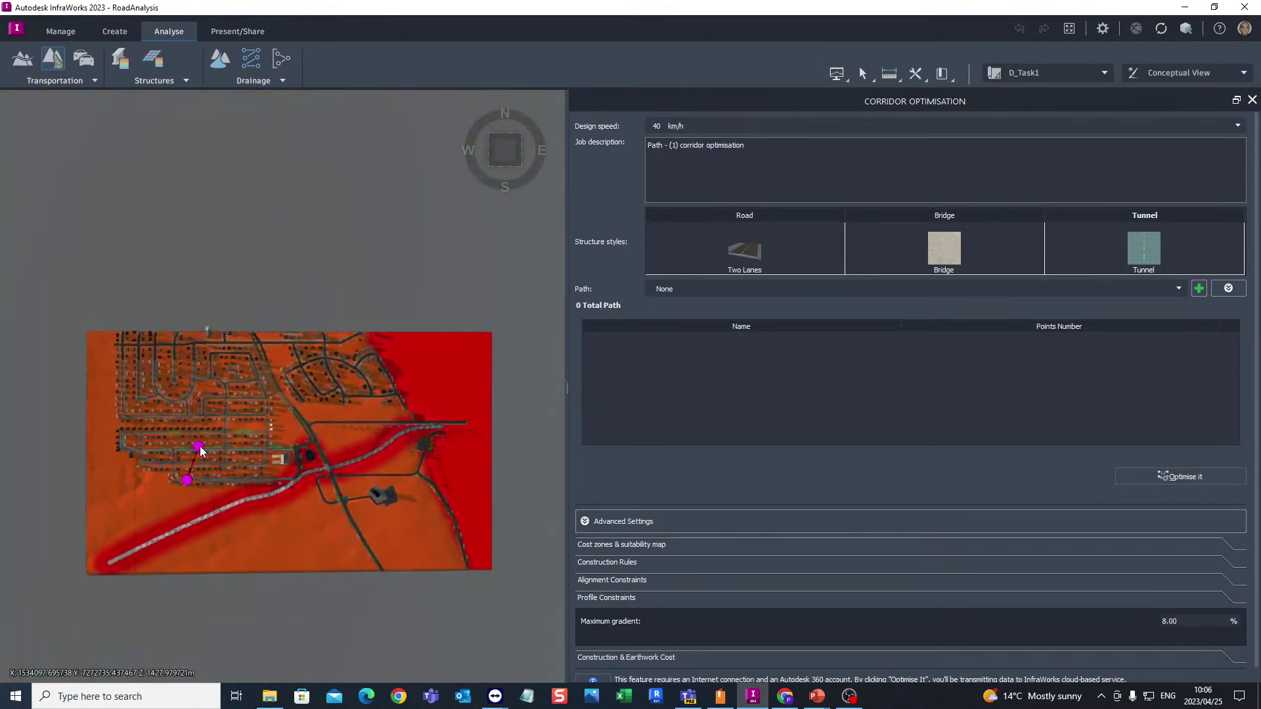
scroll(367, 542, "up", 2)
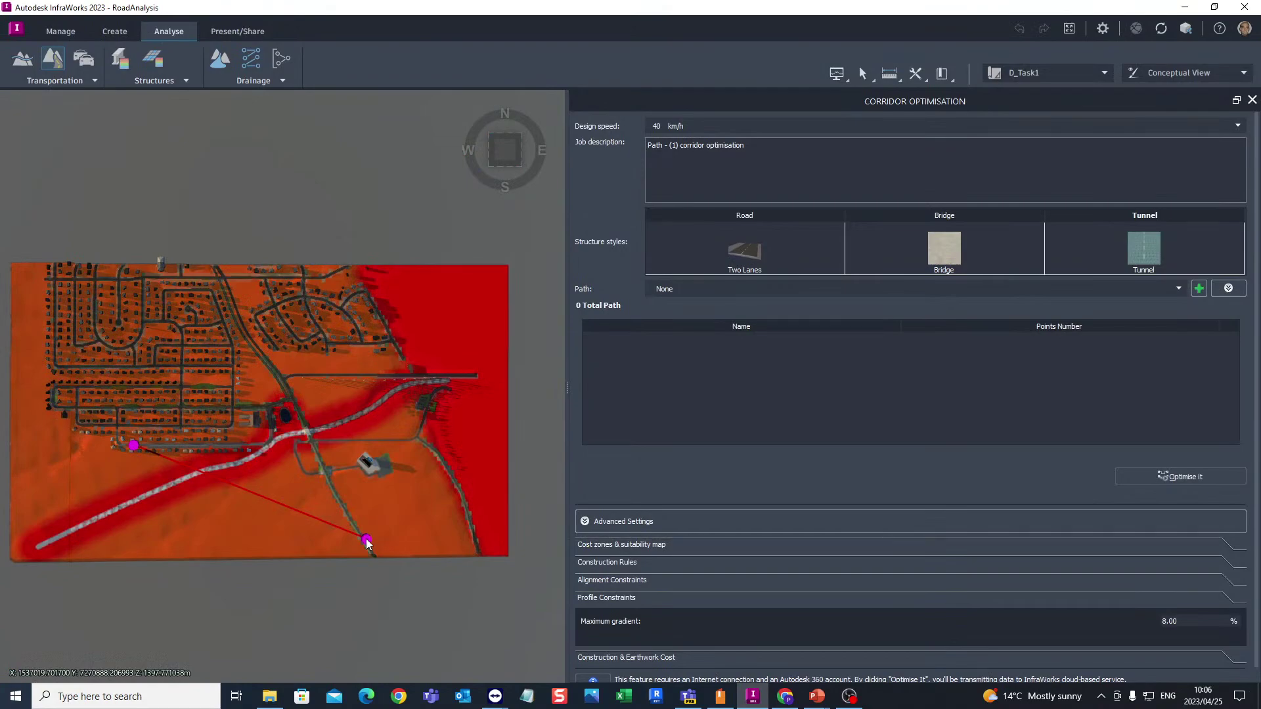
scroll(433, 539, "up", 2)
scroll(420, 515, "up", 3)
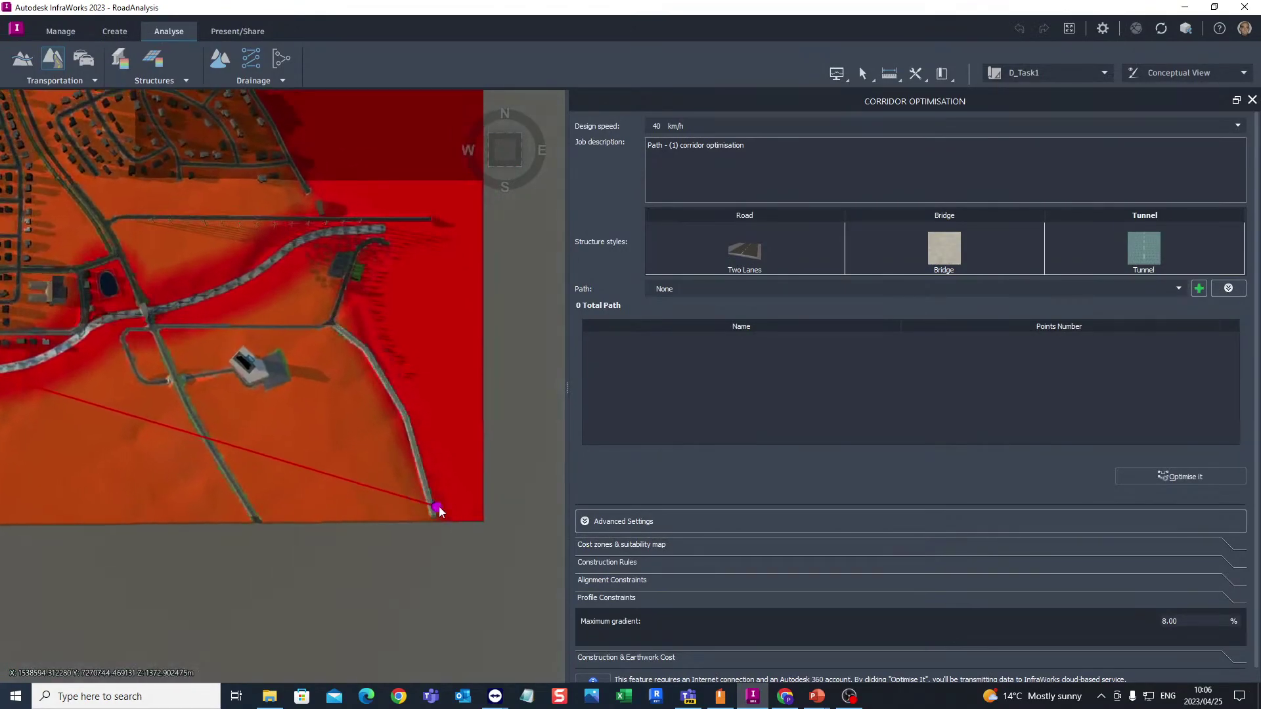
scroll(439, 509, "up", 4)
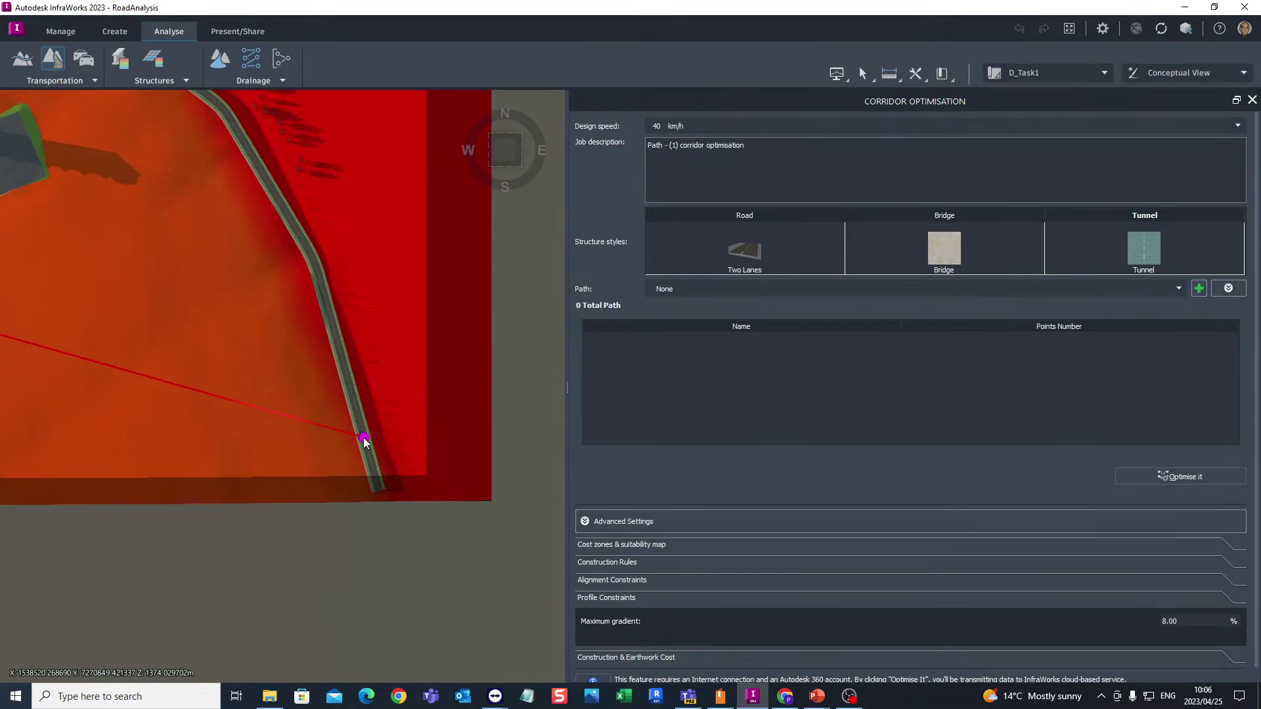
left_click(365, 438)
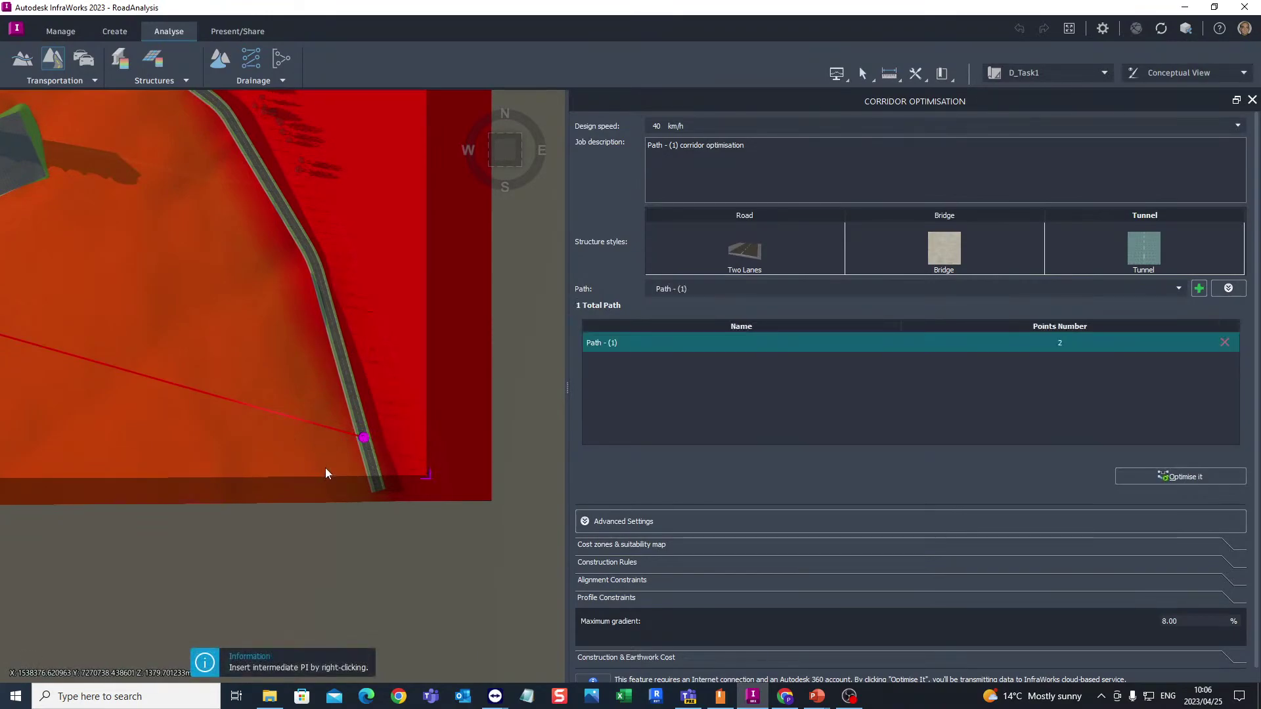
Add an intermediate PI to Path - (1) and move it southwest, beyond the diagonal red band, near the model's southern edge
scroll(342, 465, "down", 5)
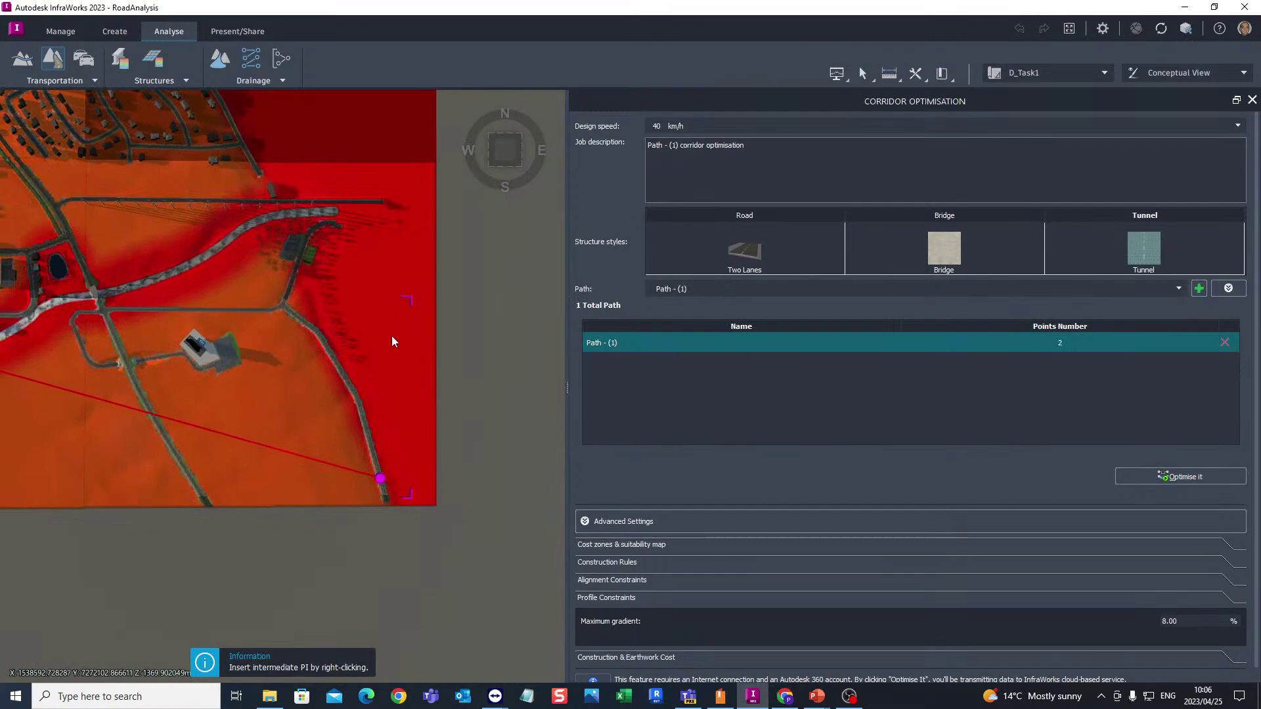
scroll(391, 342, "down", 5)
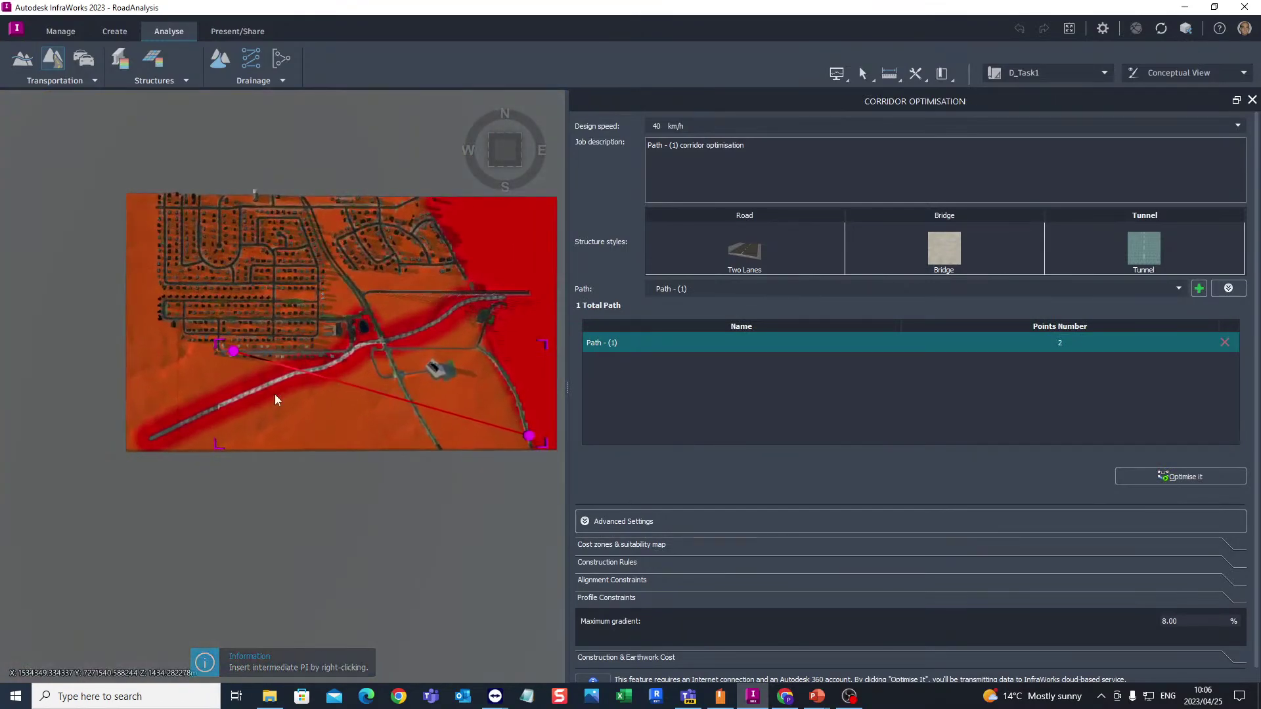
scroll(275, 399, "up", 1)
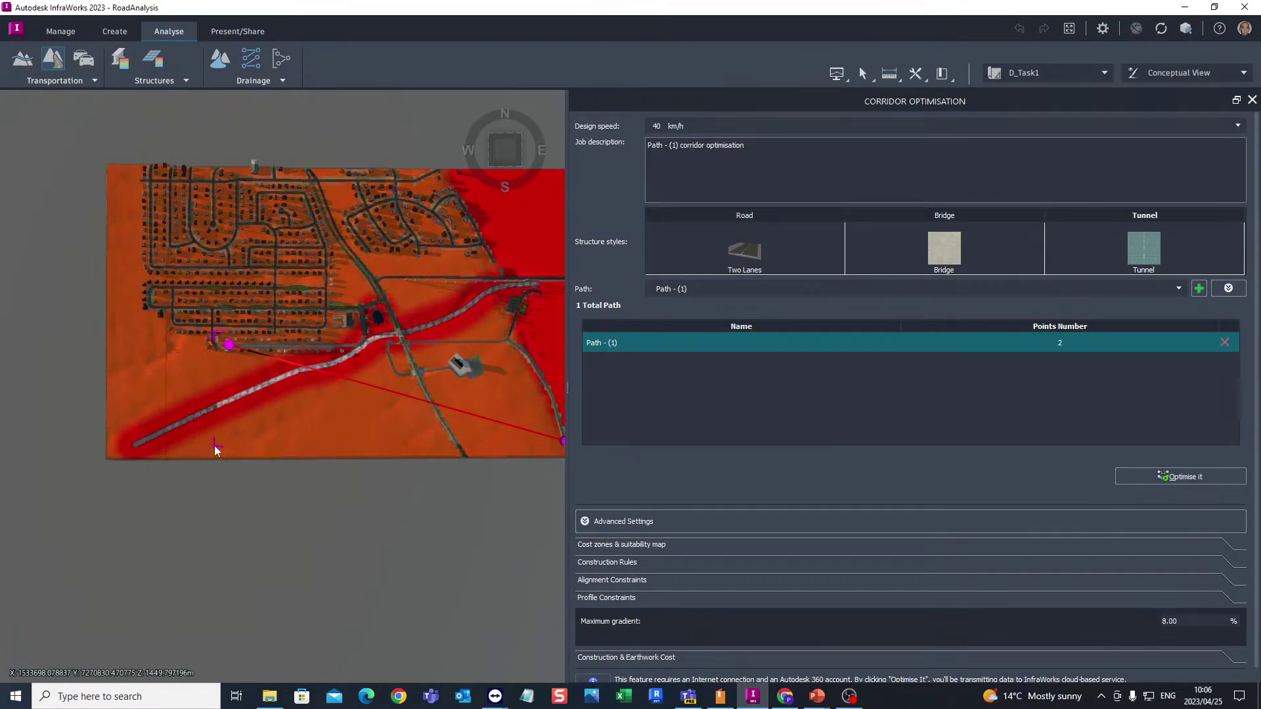
scroll(157, 364, "down", 2)
scroll(292, 381, "up", 1)
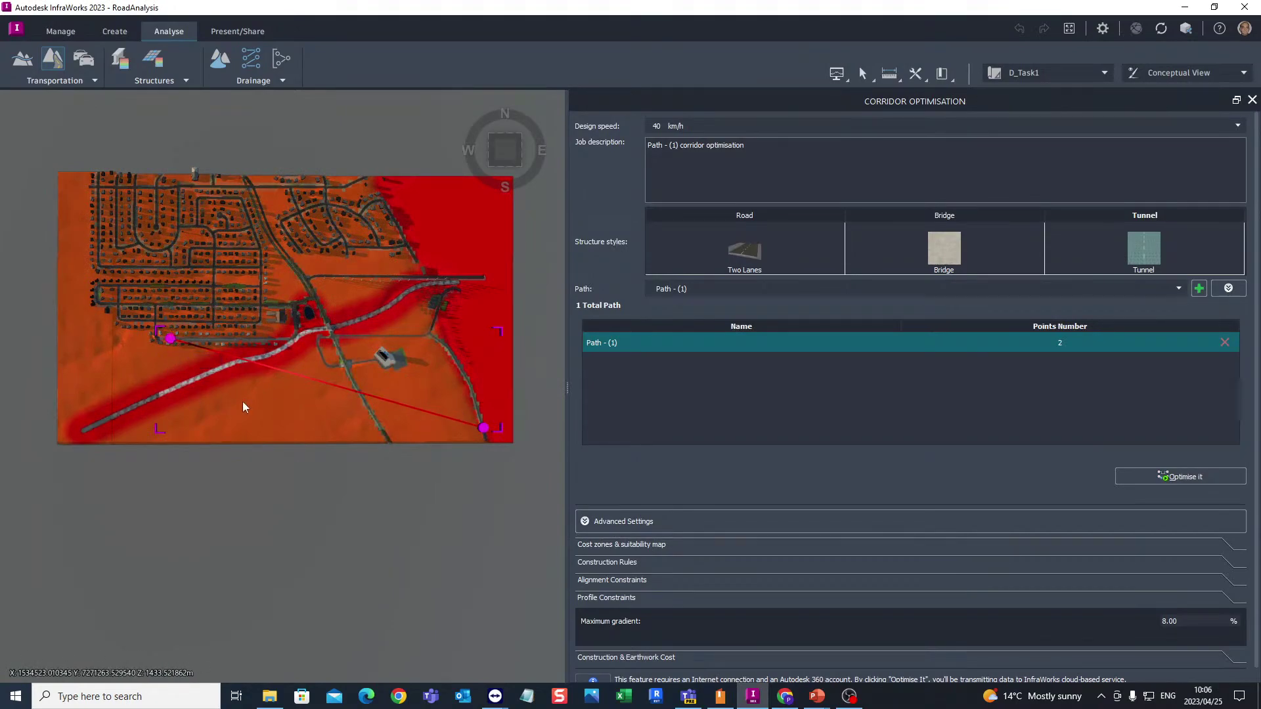
right_click(266, 366)
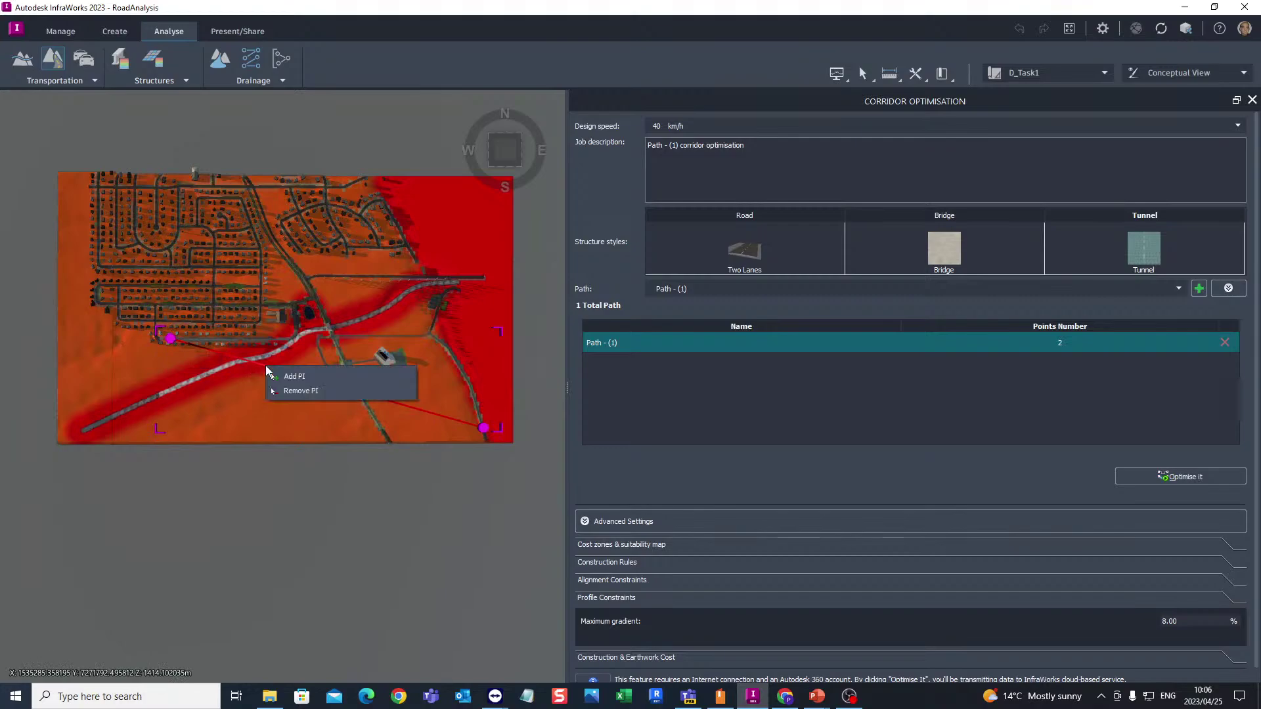
left_click(308, 377)
left_click_drag(262, 373, 209, 419)
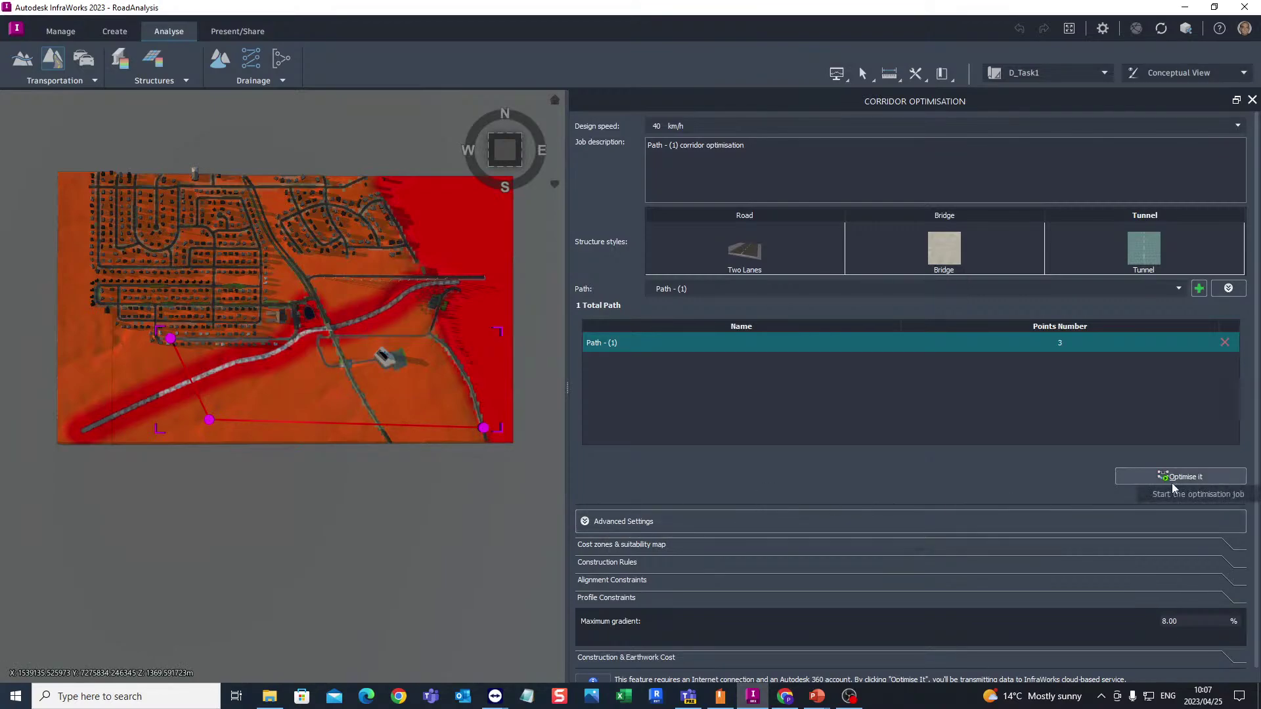
Expand the Cost zones & suitability map options in the Advanced Settings of the corridor optimisation
left_click(634, 522)
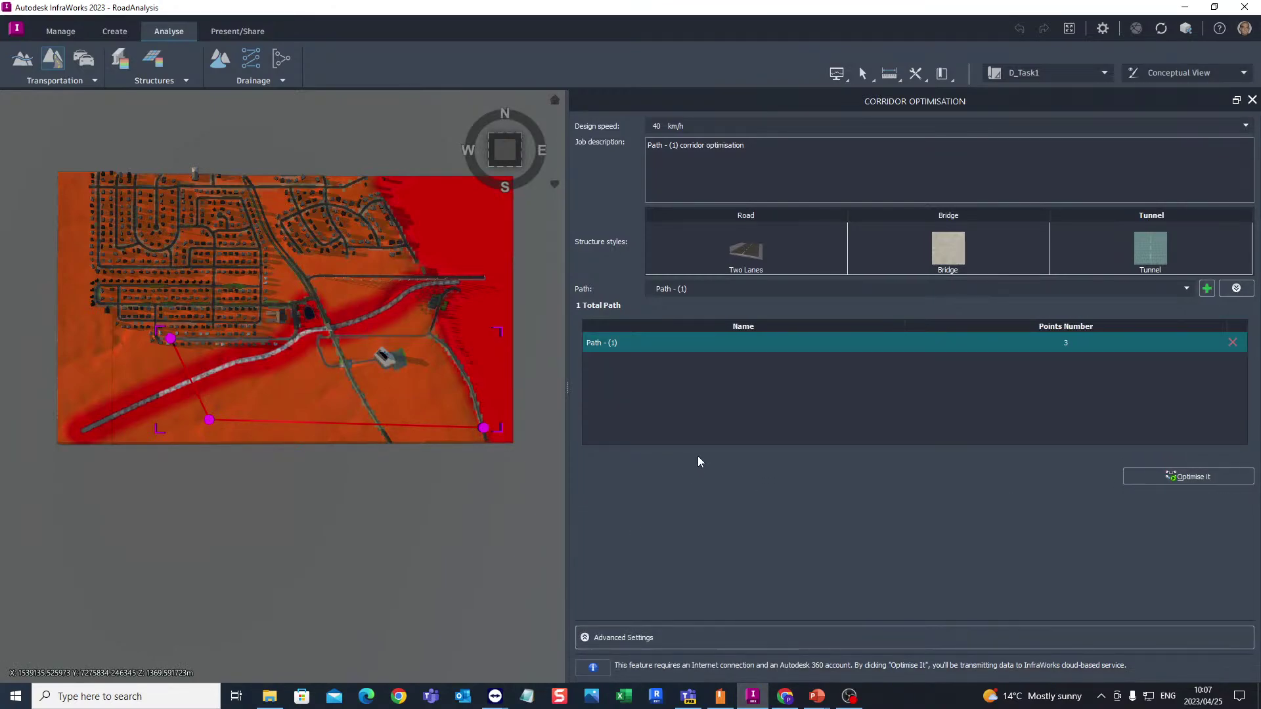
left_click(635, 638)
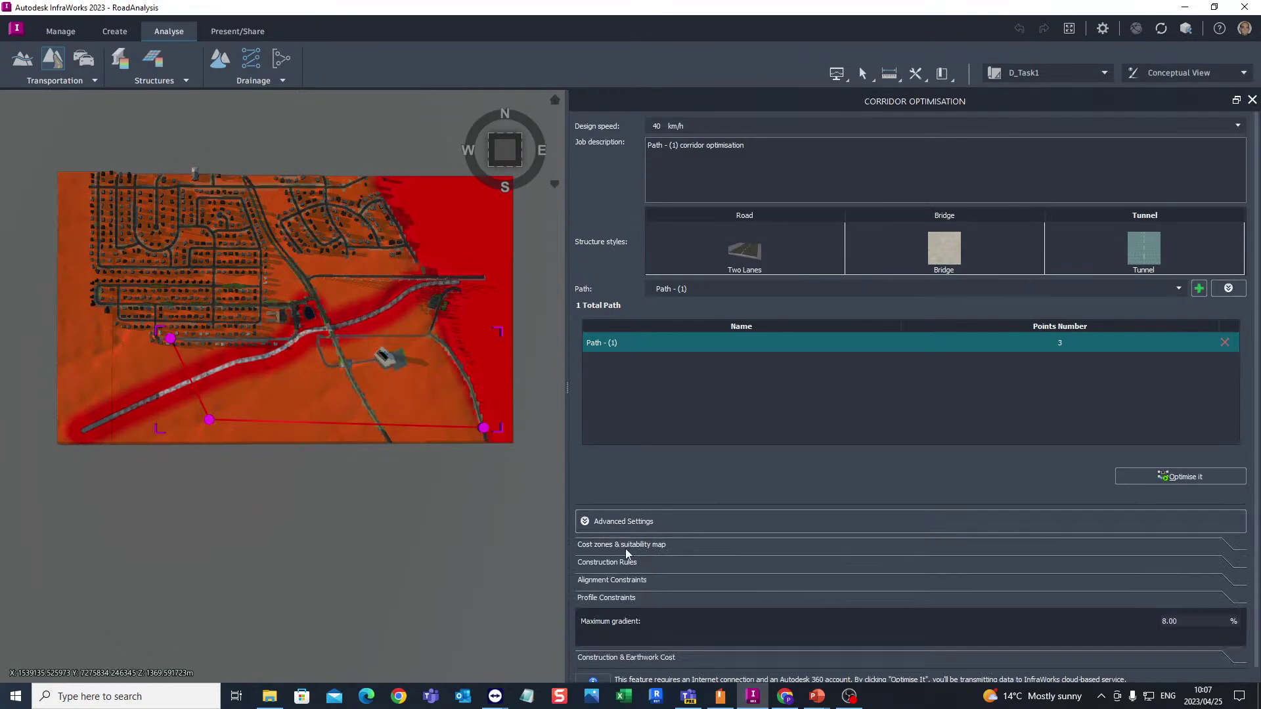
left_click(665, 545)
scroll(682, 479, "down", 2)
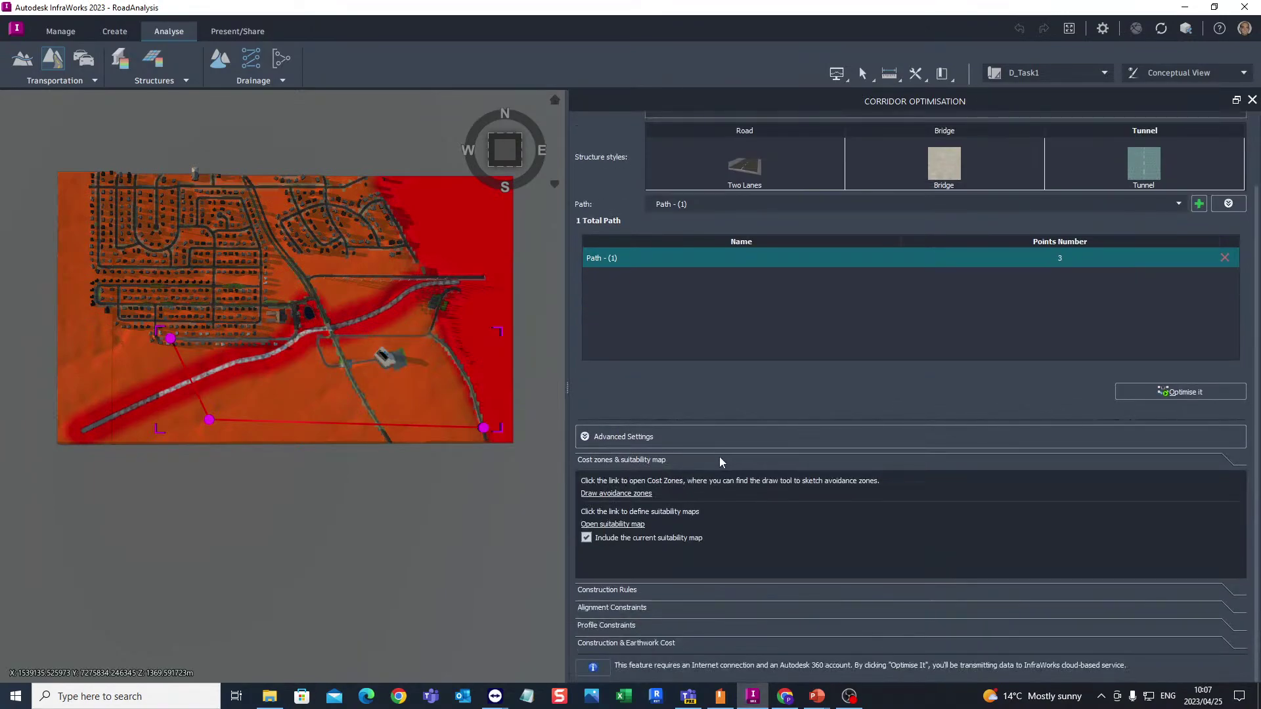
Draw a new four-sided avoidance zone of about 96,867 m² around the large building and its access loop south of the road junction
scroll(335, 355, "up", 5)
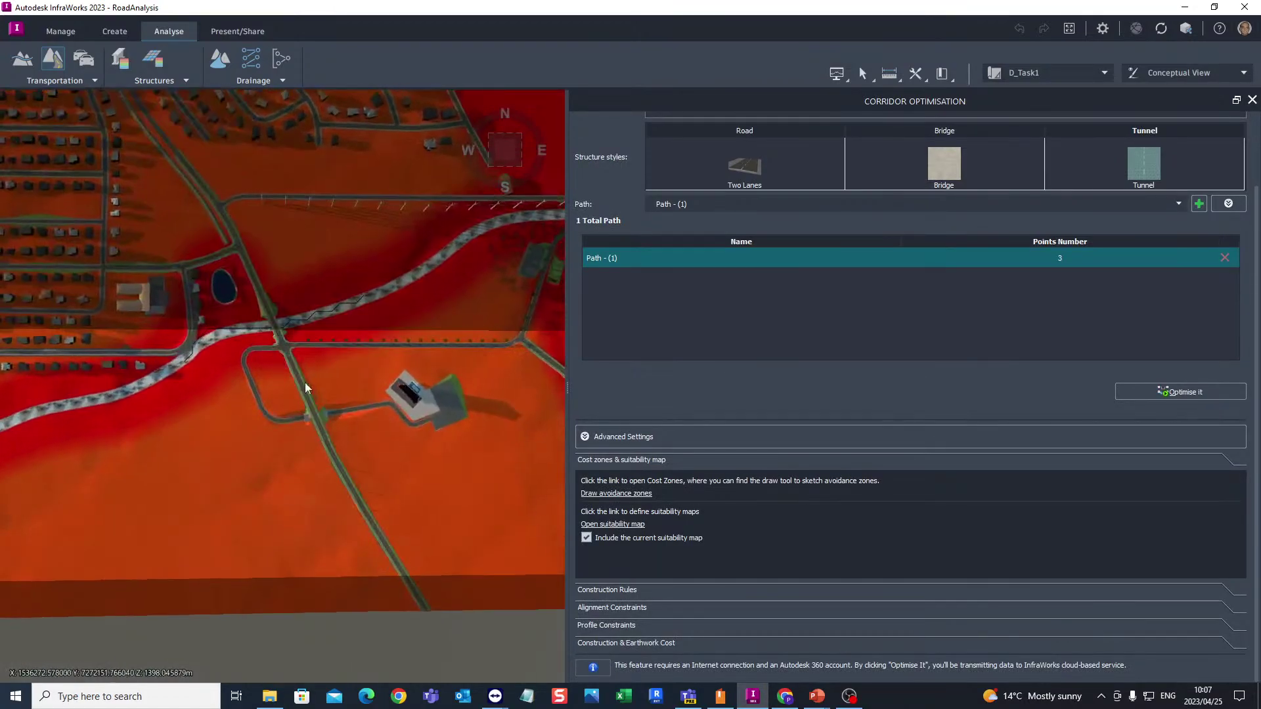
scroll(420, 414, "up", 3)
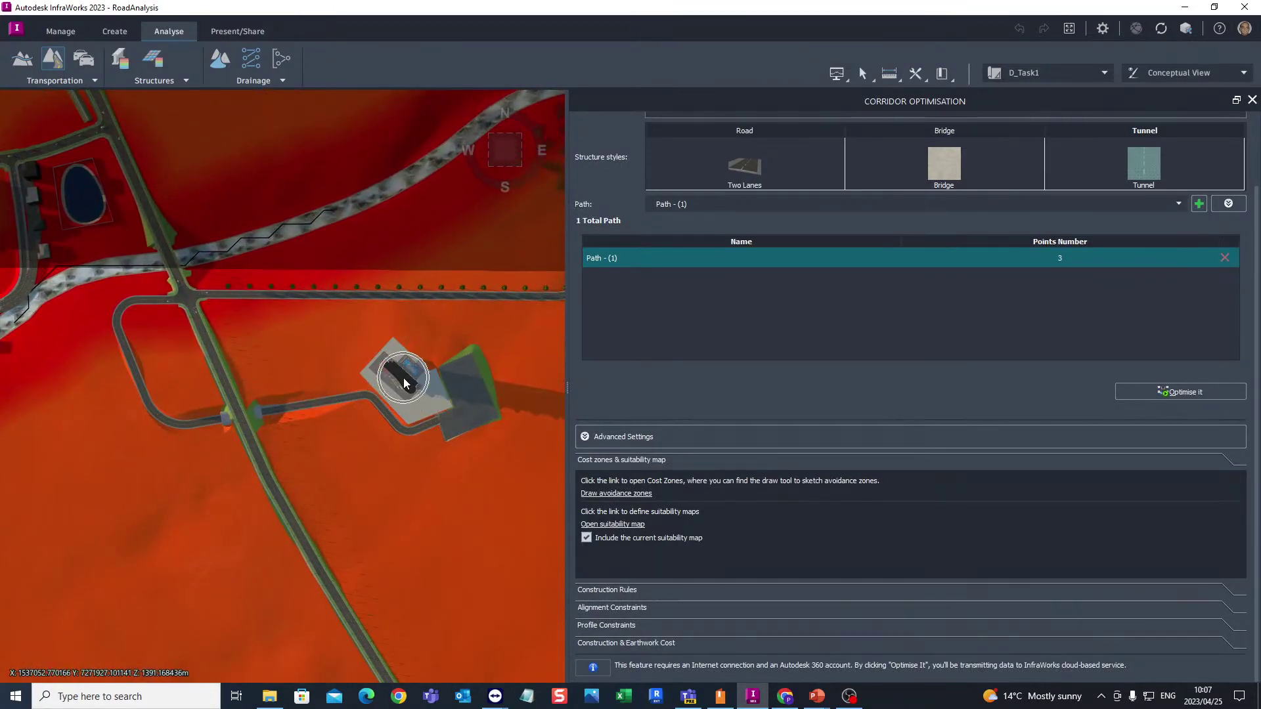
scroll(403, 377, "down", 3)
scroll(313, 369, "down", 2)
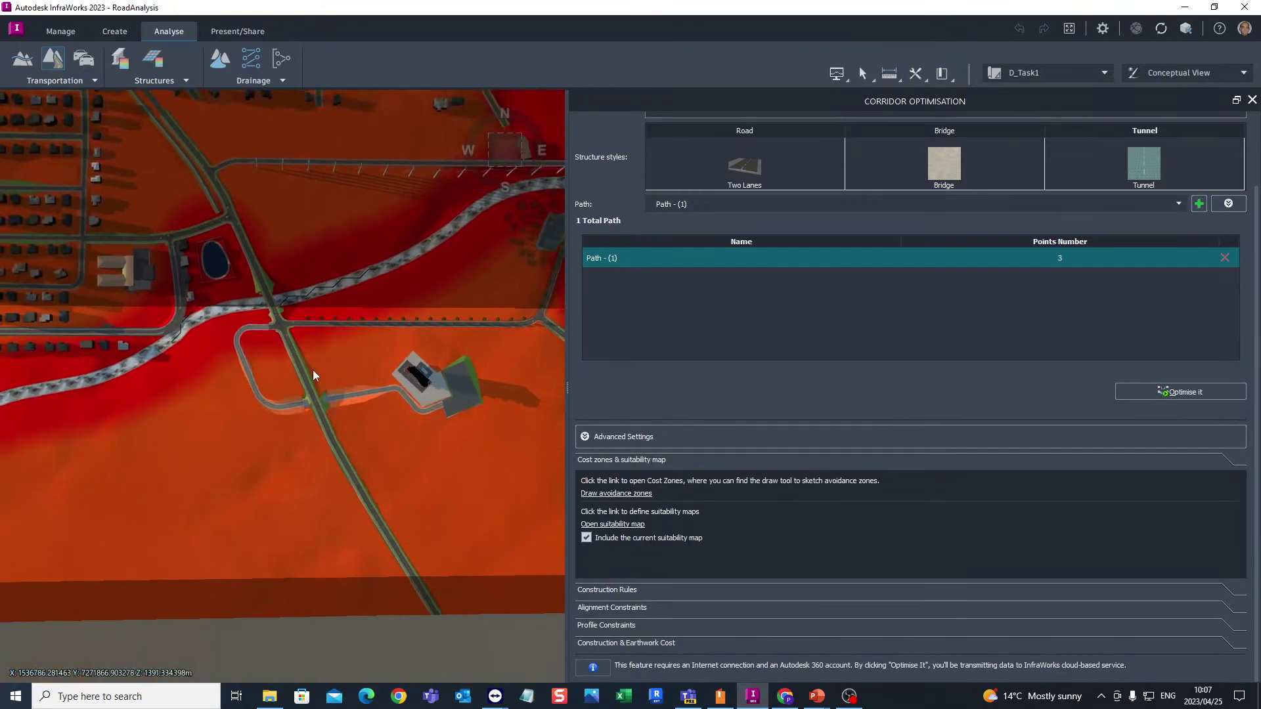
scroll(313, 369, "down", 3)
scroll(207, 364, "down", 3)
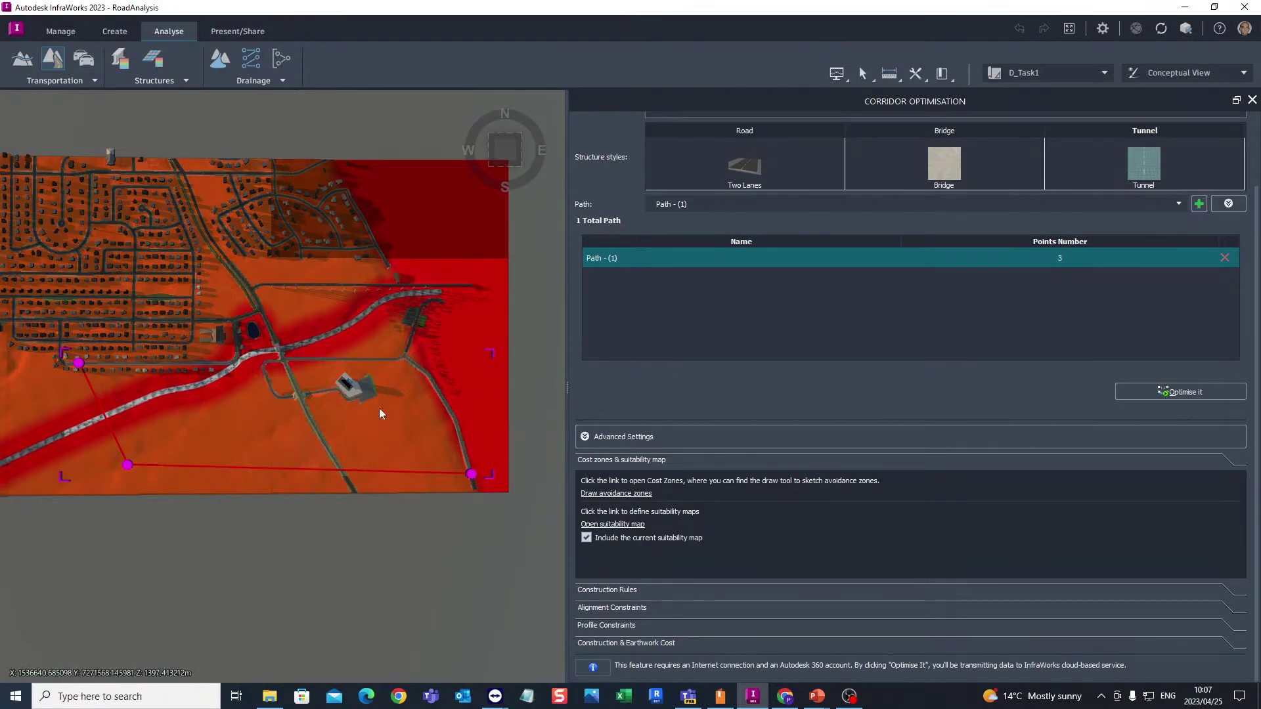
left_click(621, 495)
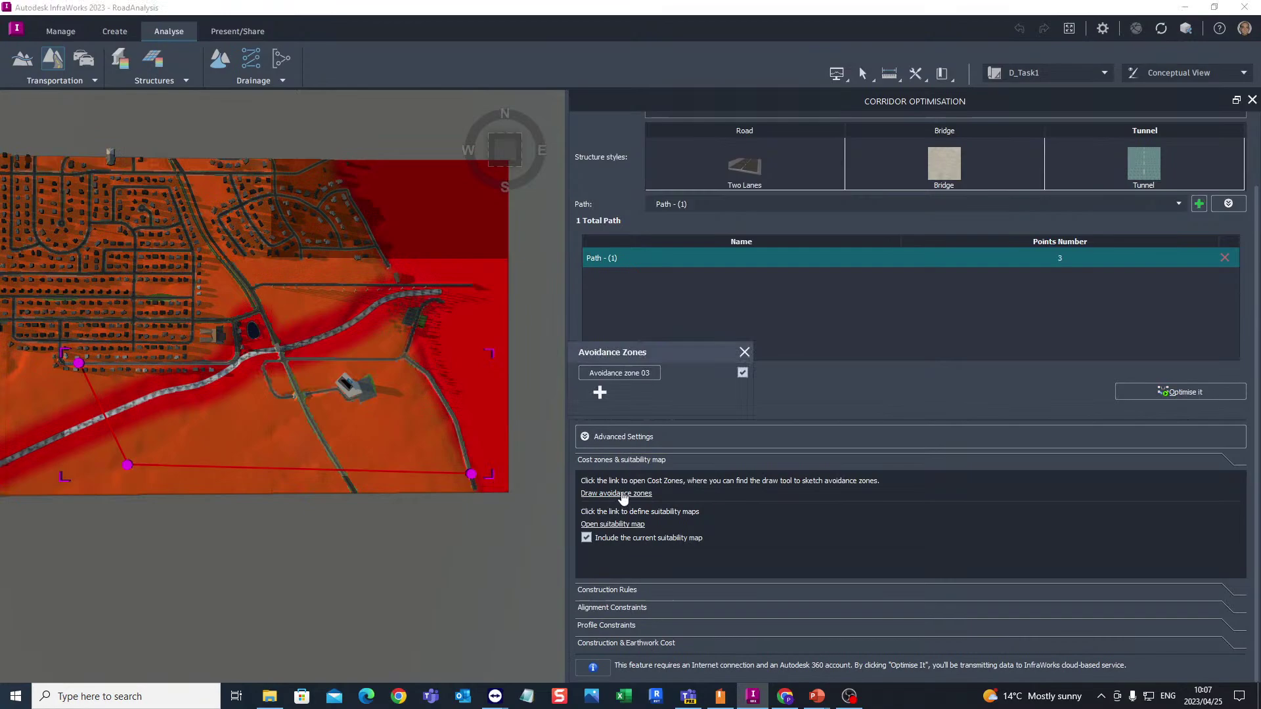
left_click(599, 393)
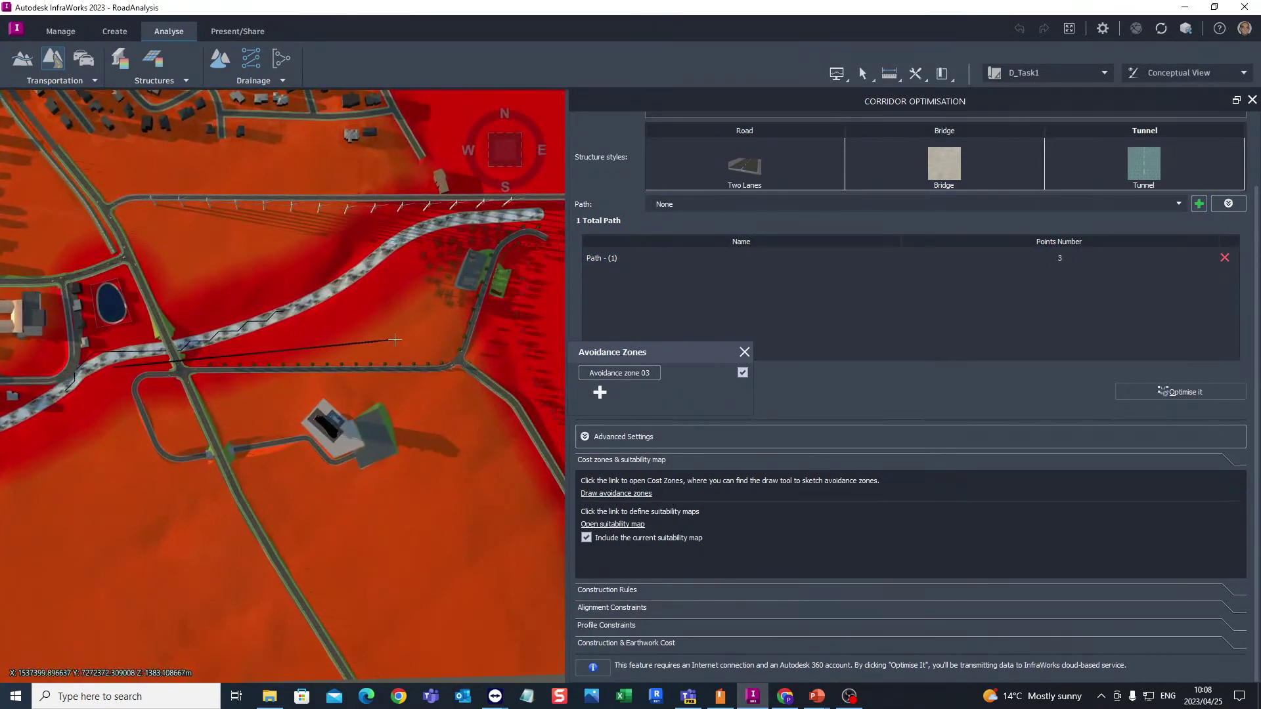
left_click(394, 341)
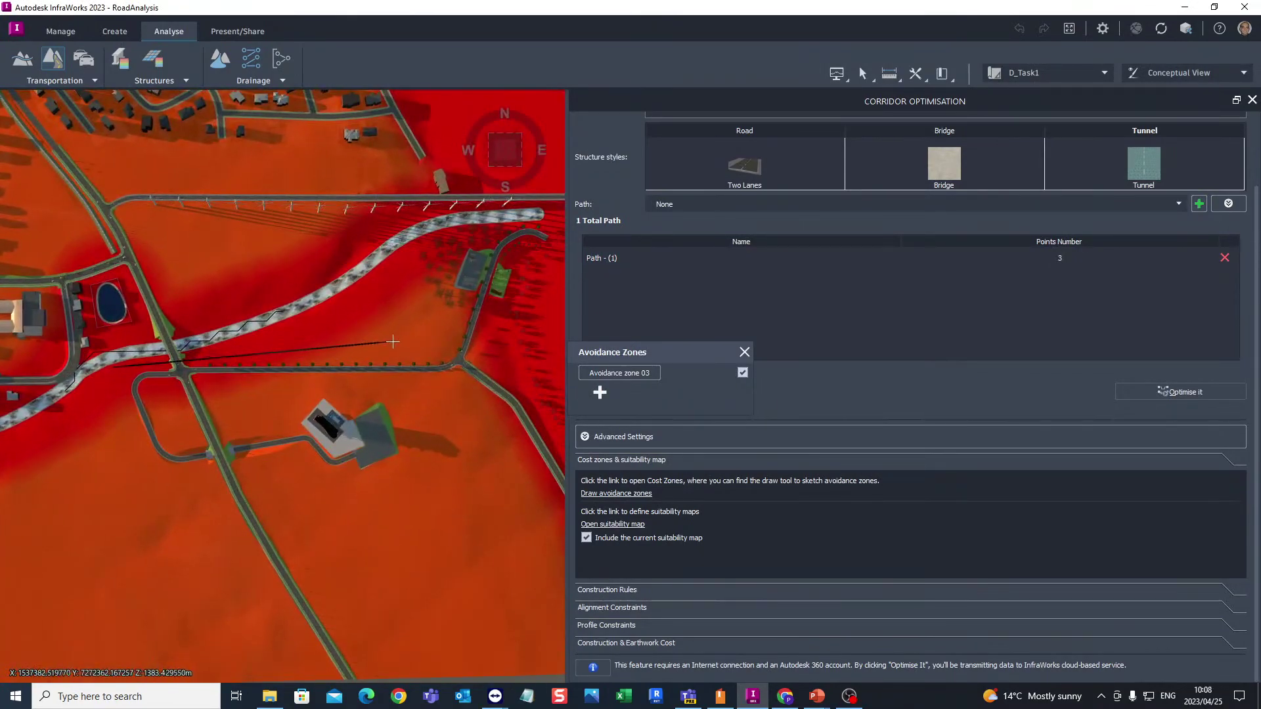
left_click(423, 492)
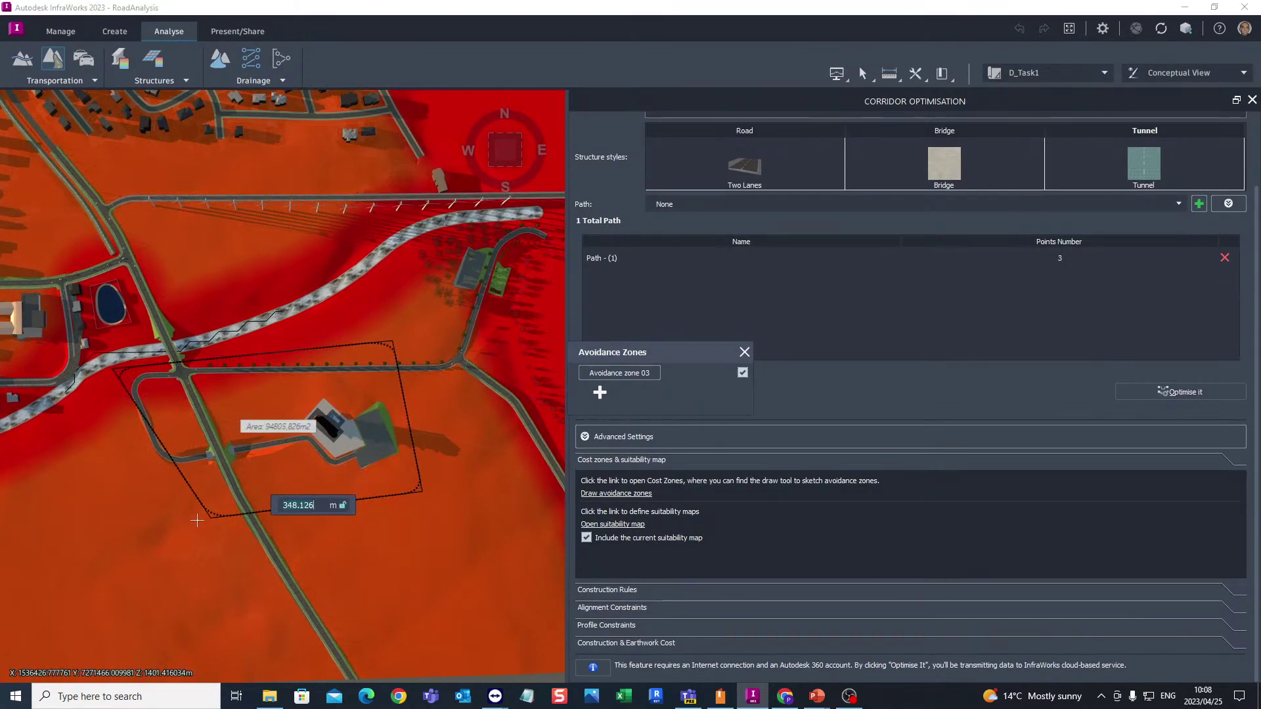
double_click(136, 495)
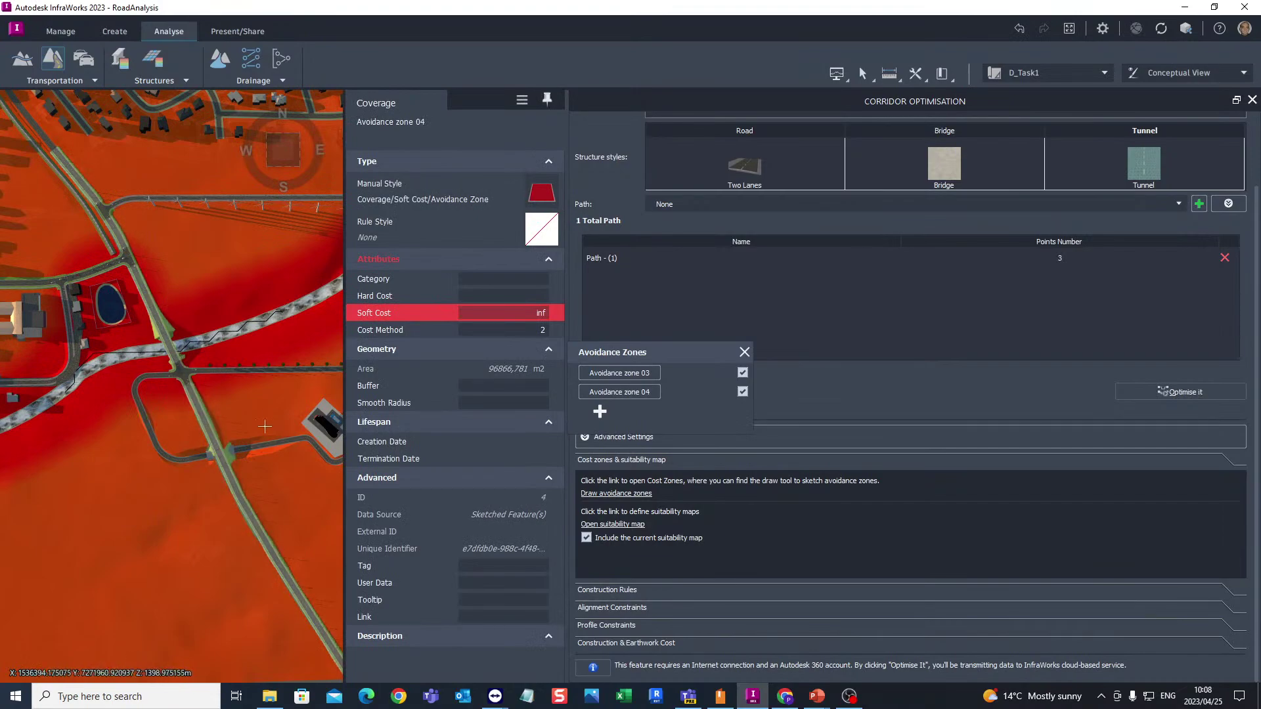
scroll(265, 426, "down", 5)
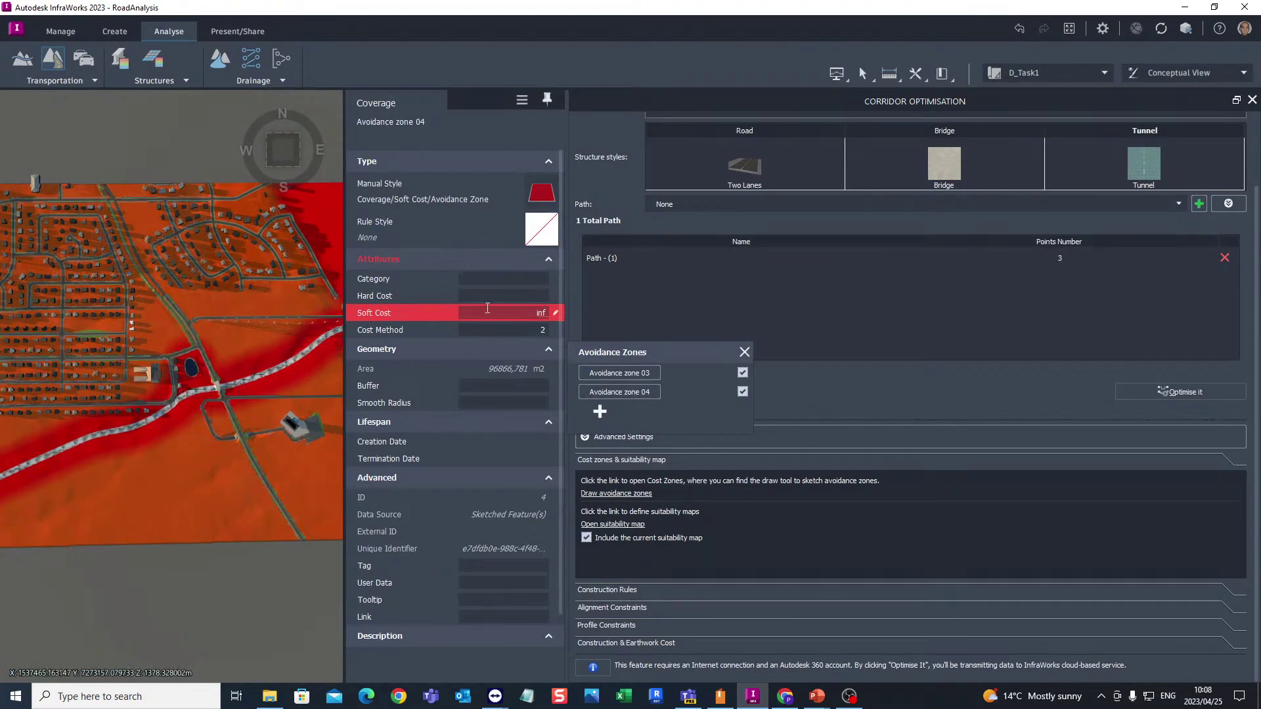
Set the hard cost of Avoidance zone 04 to 12000 and exclude Avoidance zone 03 from the active avoidance zones
left_click(514, 301)
type("12000")
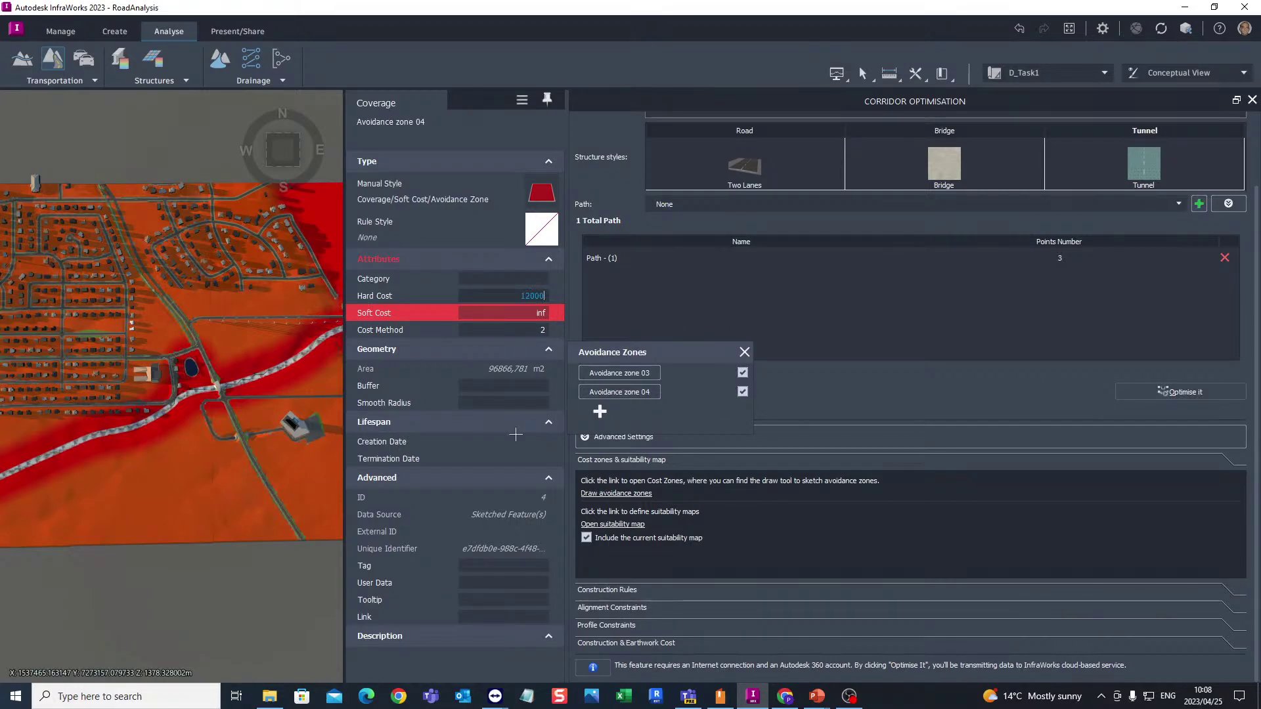
scroll(402, 469, "down", 2)
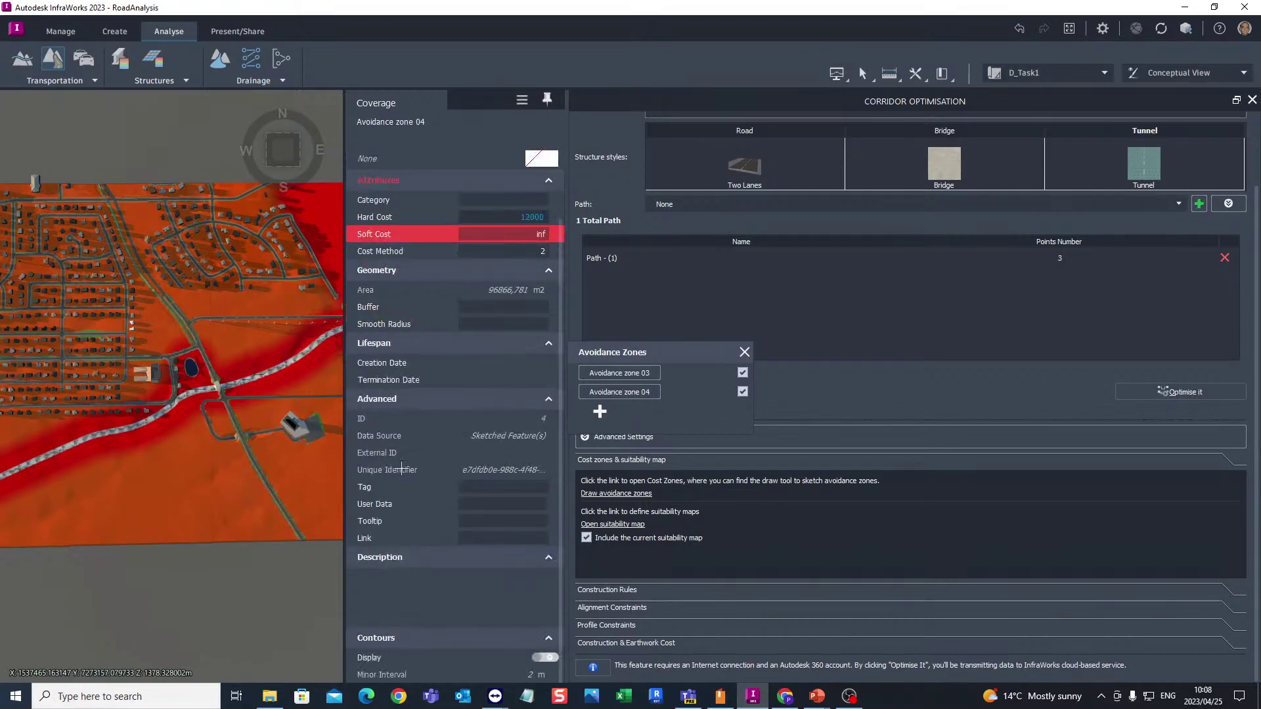
scroll(406, 465, "up", 2)
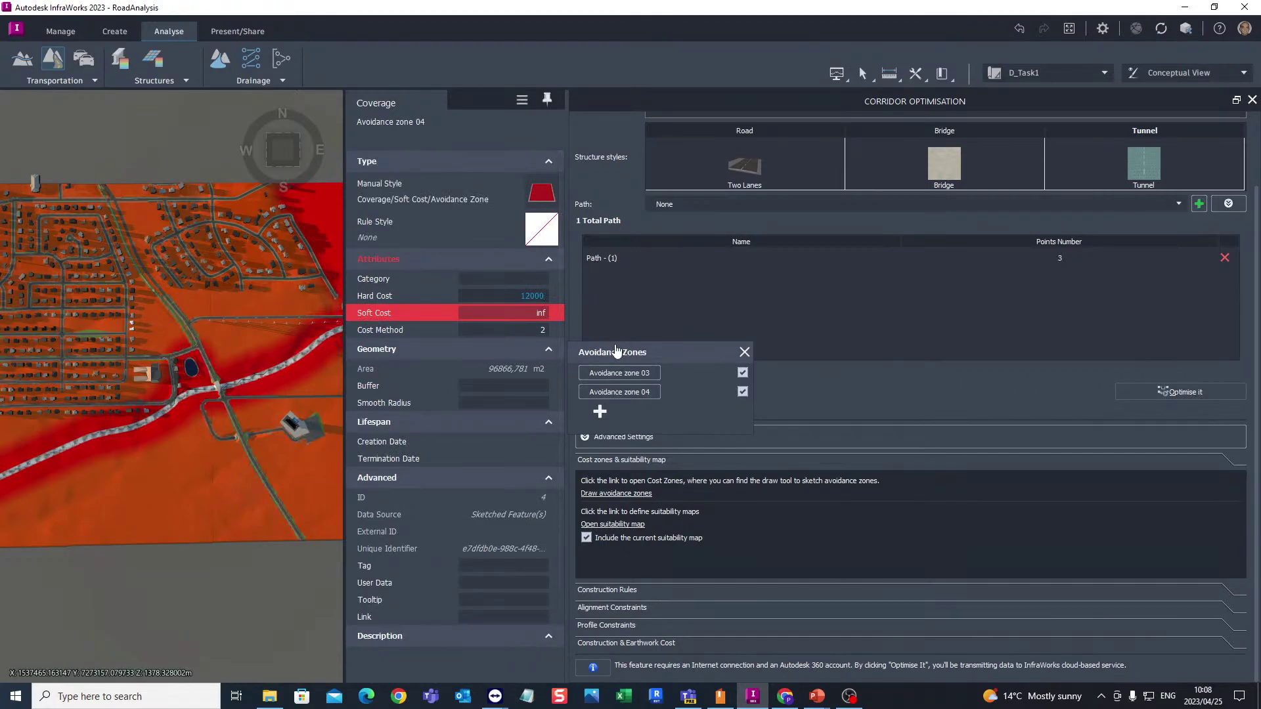
left_click(742, 375)
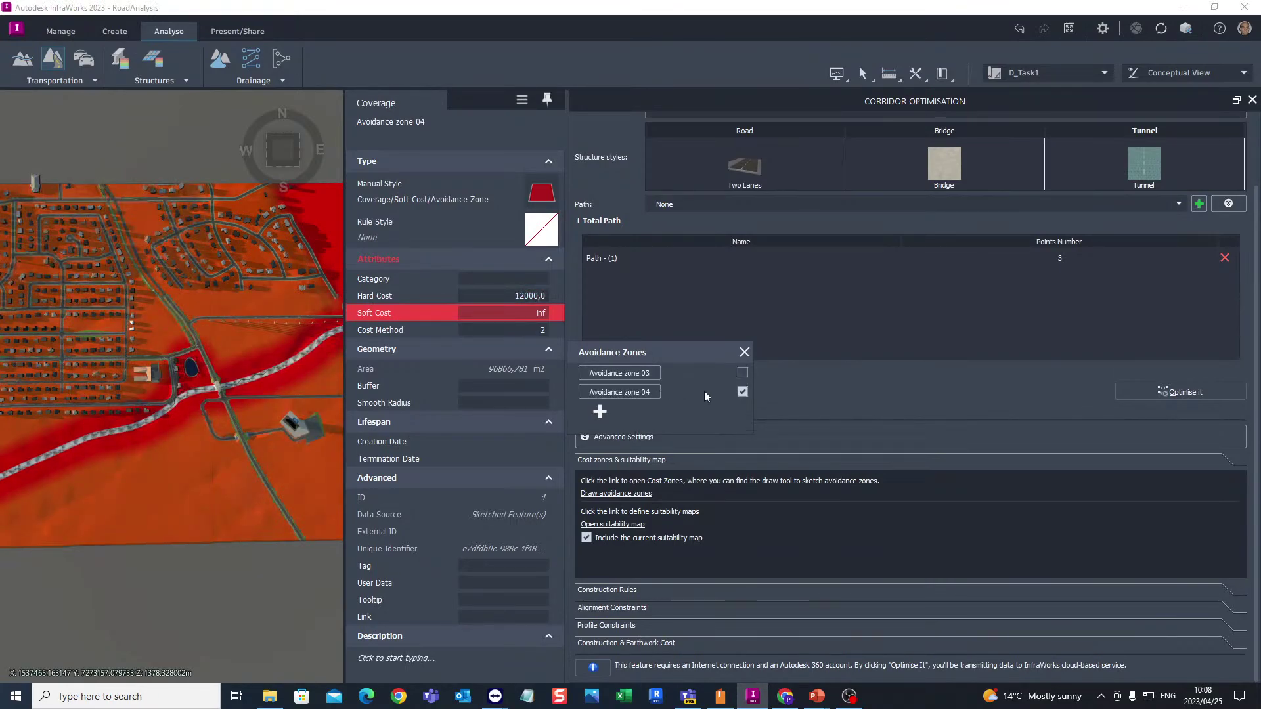
left_click(745, 352)
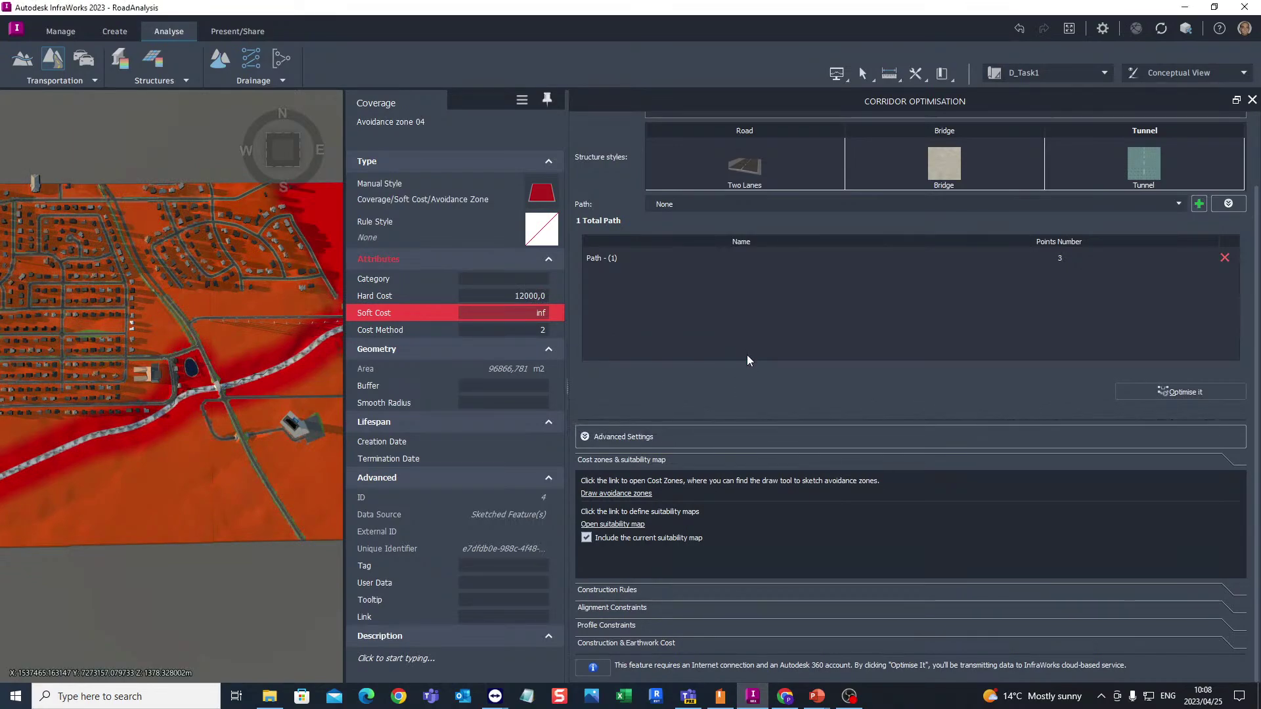
Apply the Avoid Water & Buildings suitability map and toggle the option to include the current suitability map
left_click(615, 525)
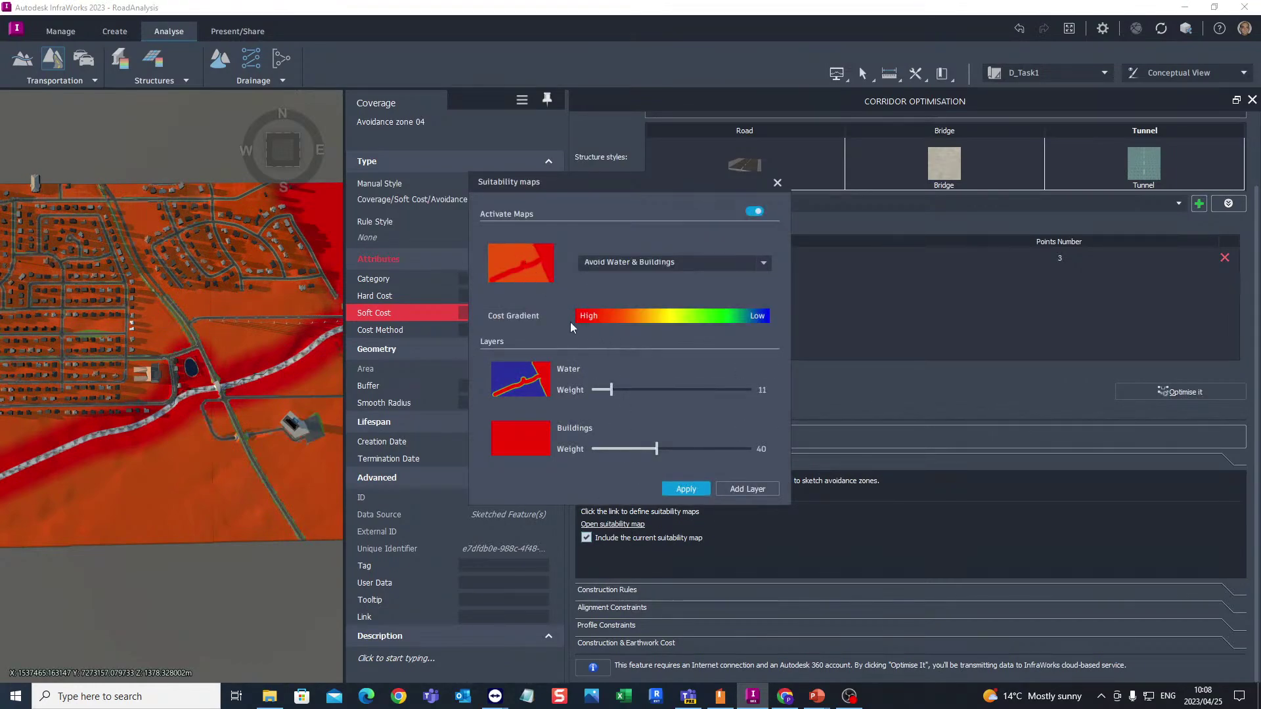
left_click(760, 265)
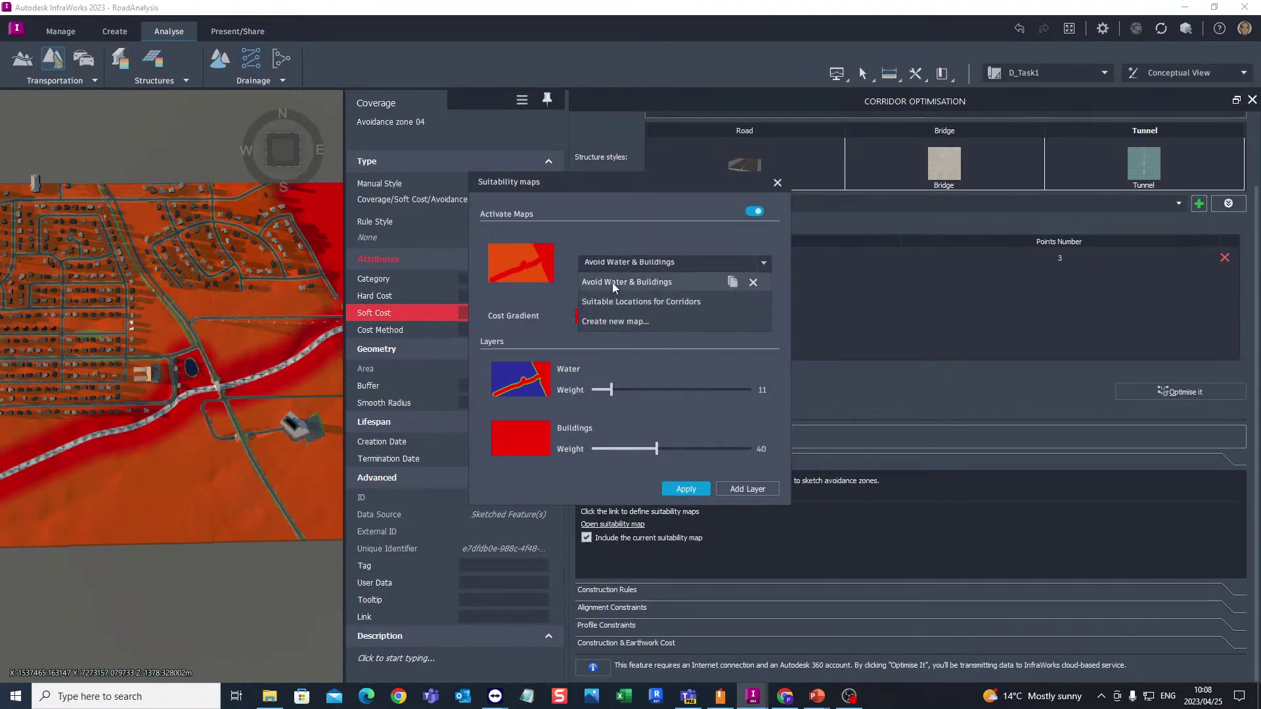
left_click(647, 283)
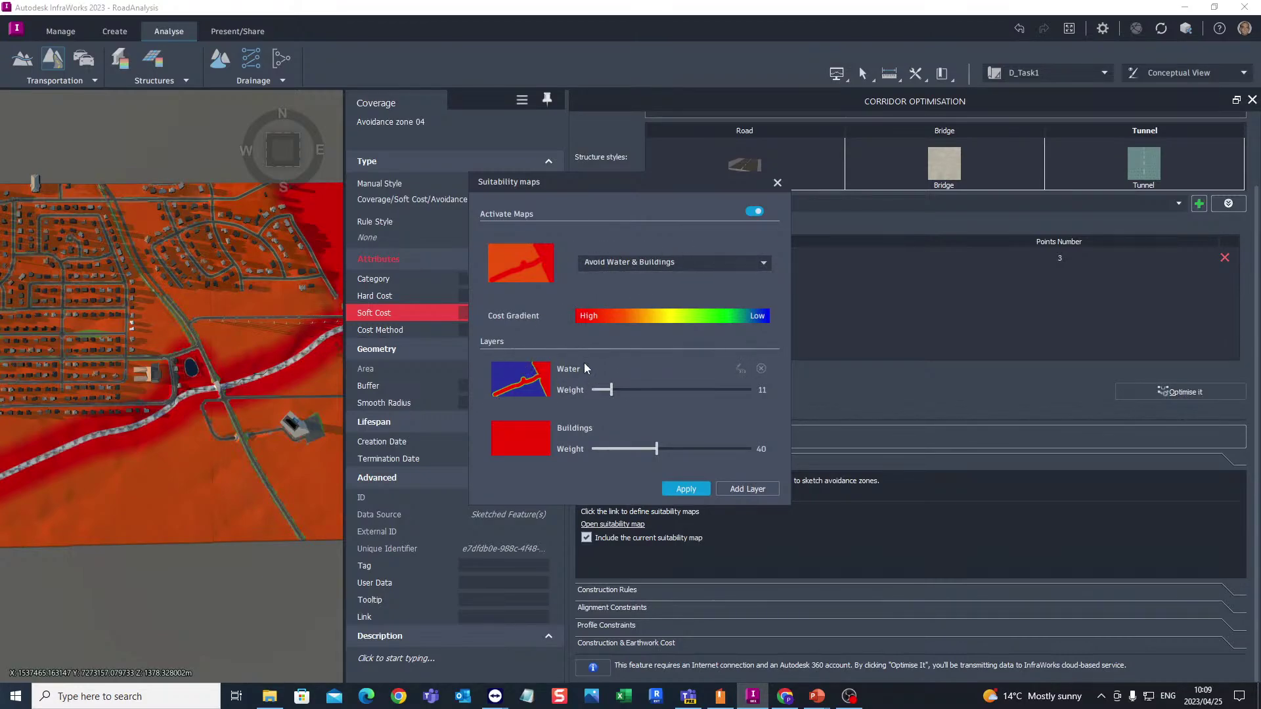
left_click(687, 488)
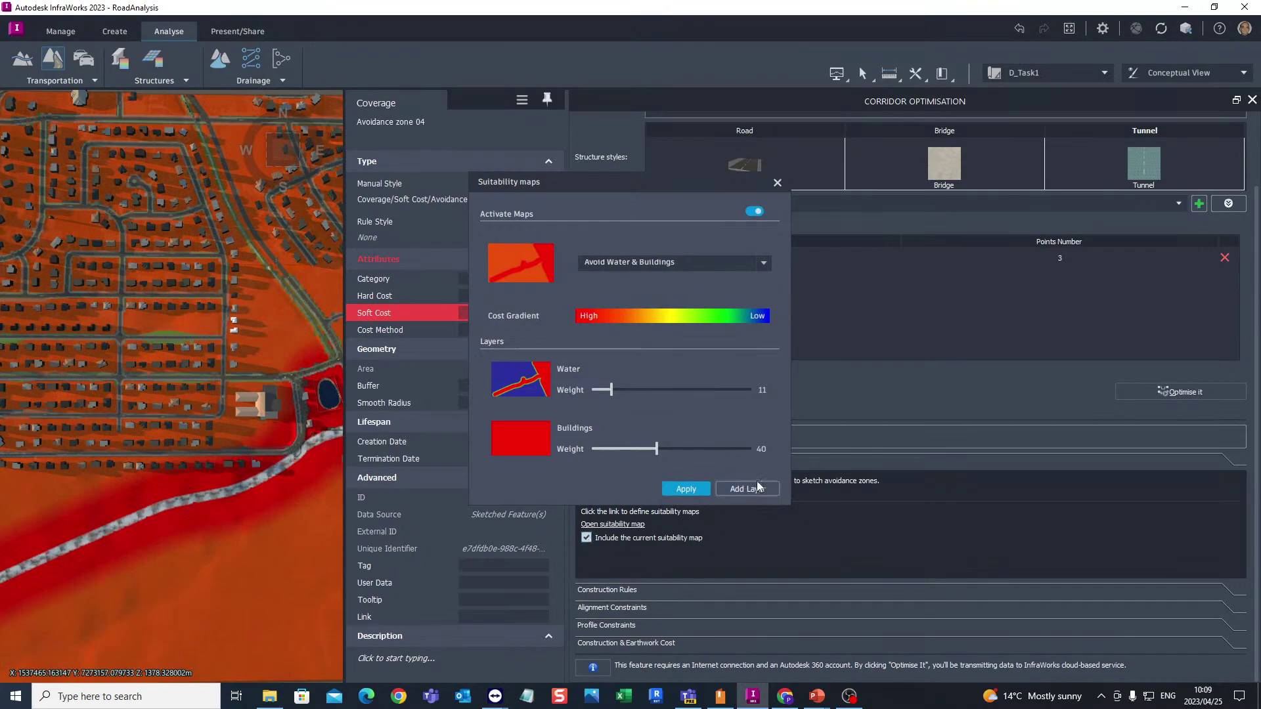
left_click(777, 185)
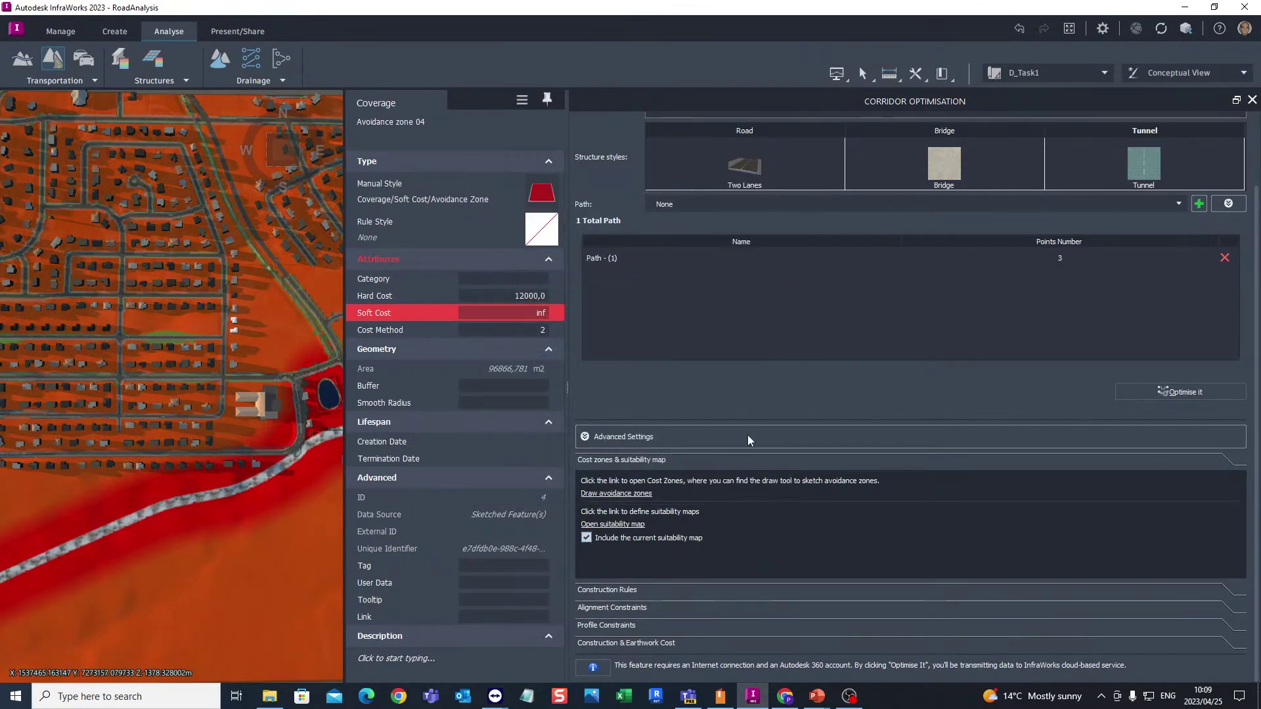
left_click(586, 539)
Review the construction rules and set the minimum radius in the alignment constraints to 70 m
left_click(664, 592)
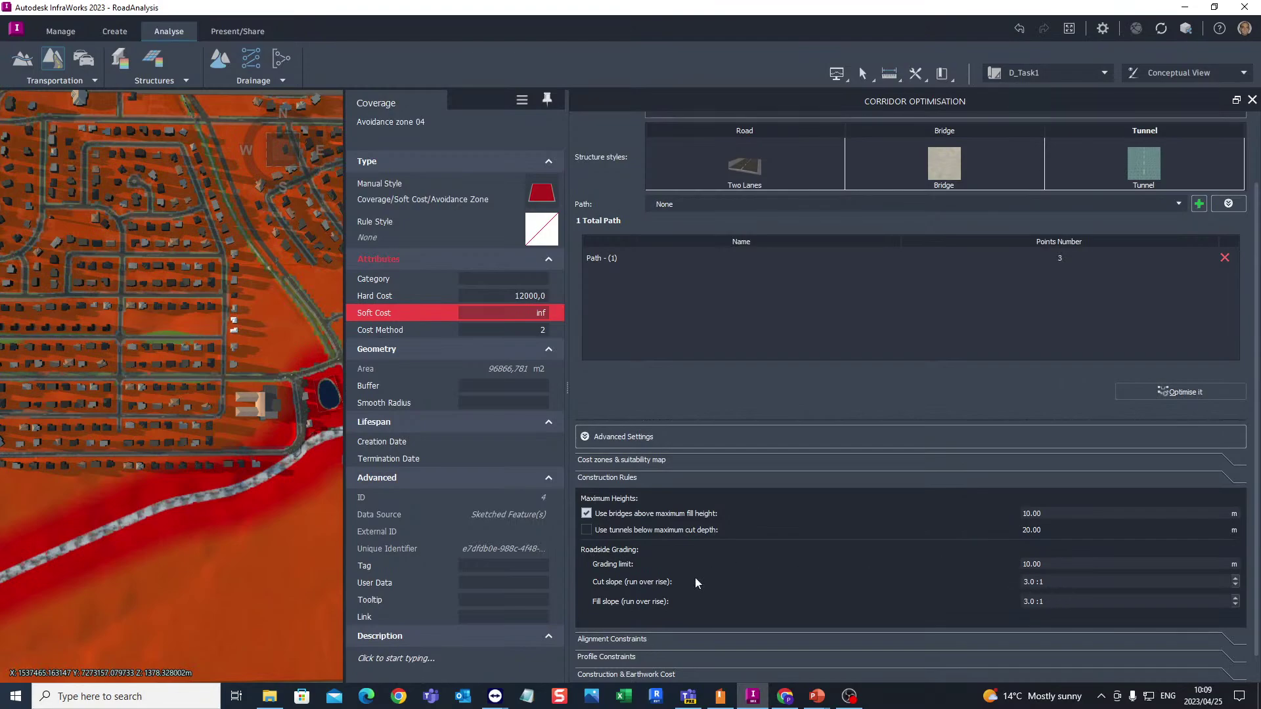
left_click(617, 638)
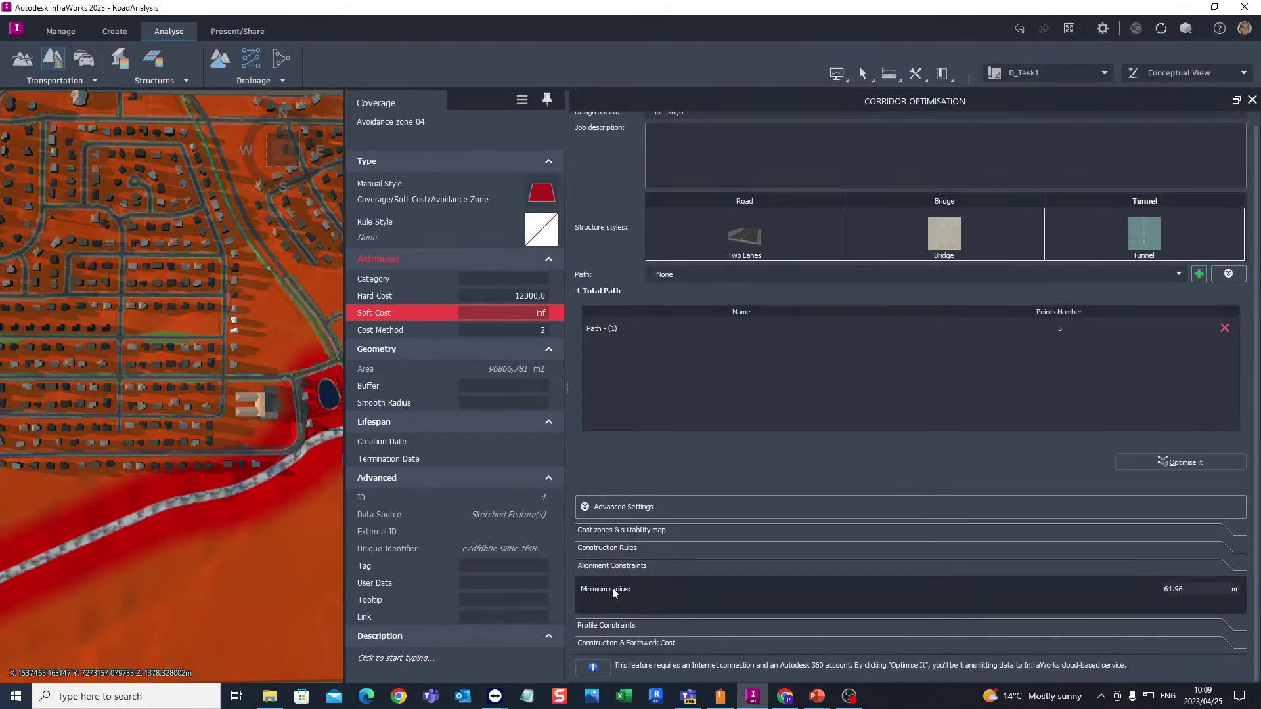
left_click(1082, 586)
key("Delete")
key("Delete")
key("Delete")
key("Delete")
key("Delete")
type("70")
Review the profile constraints and the unit prices in the Construction & Earthwork Costs Settings
left_click(612, 625)
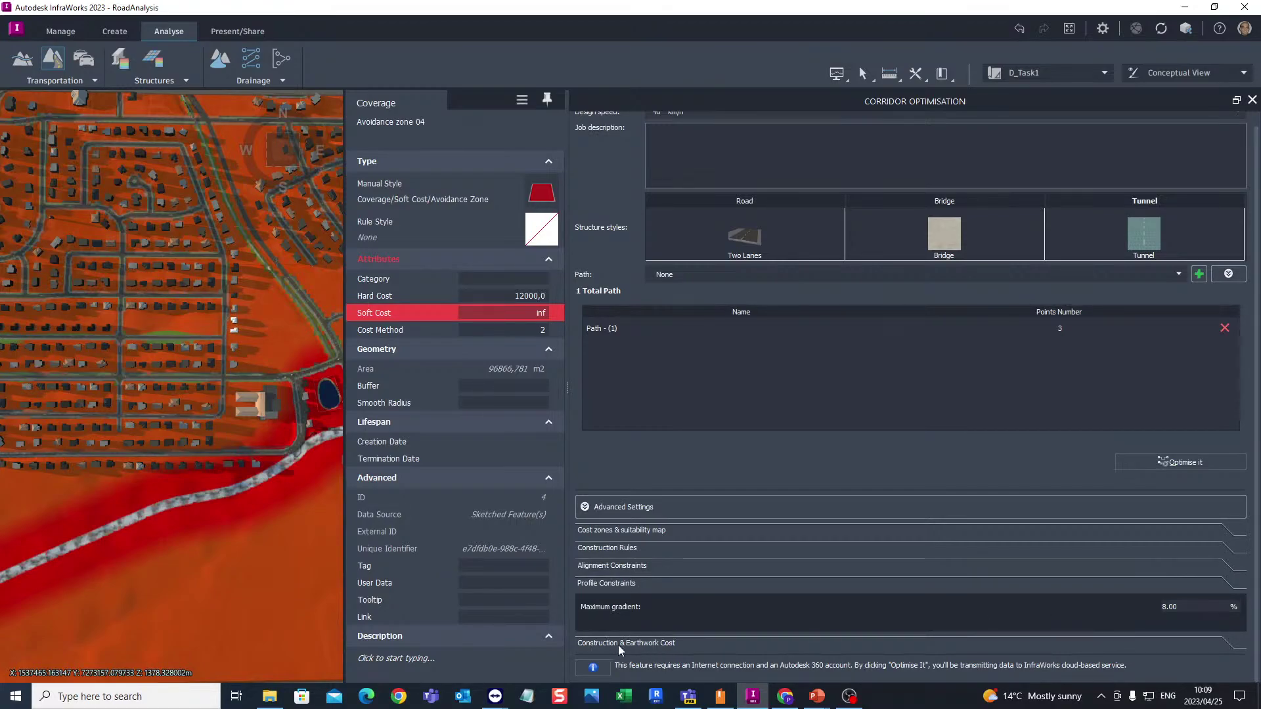
left_click(648, 644)
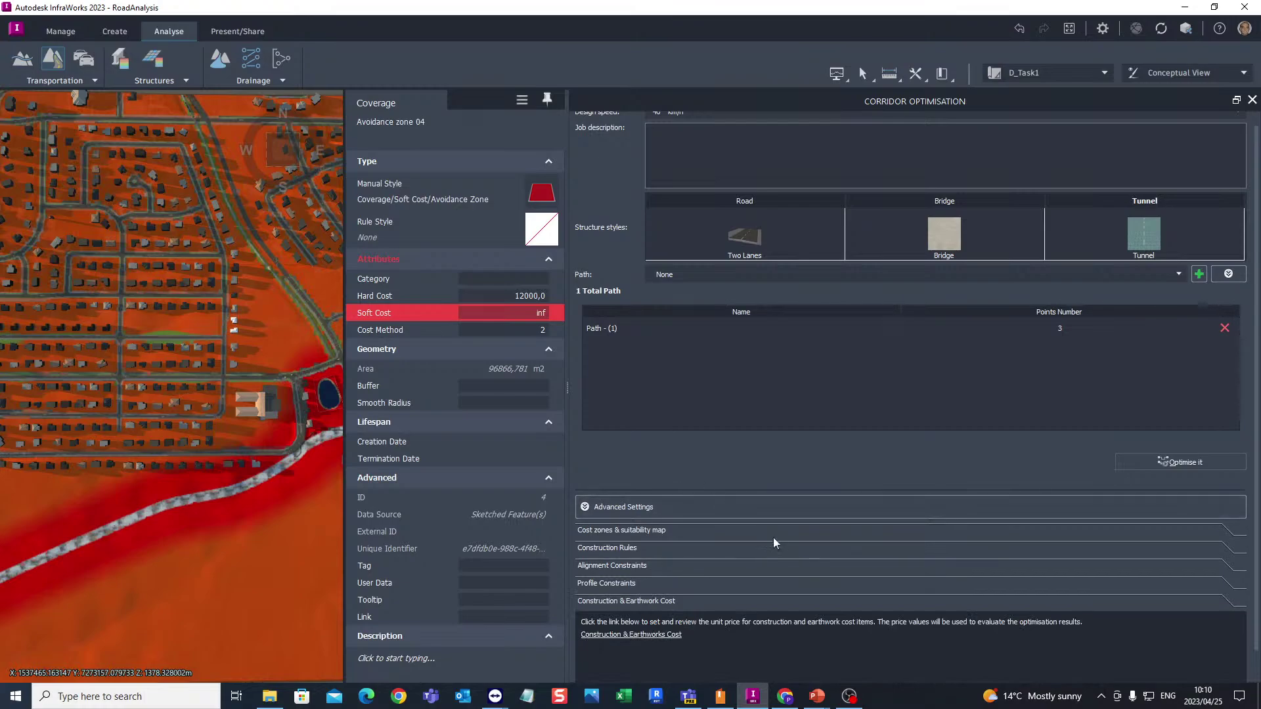
left_click(650, 635)
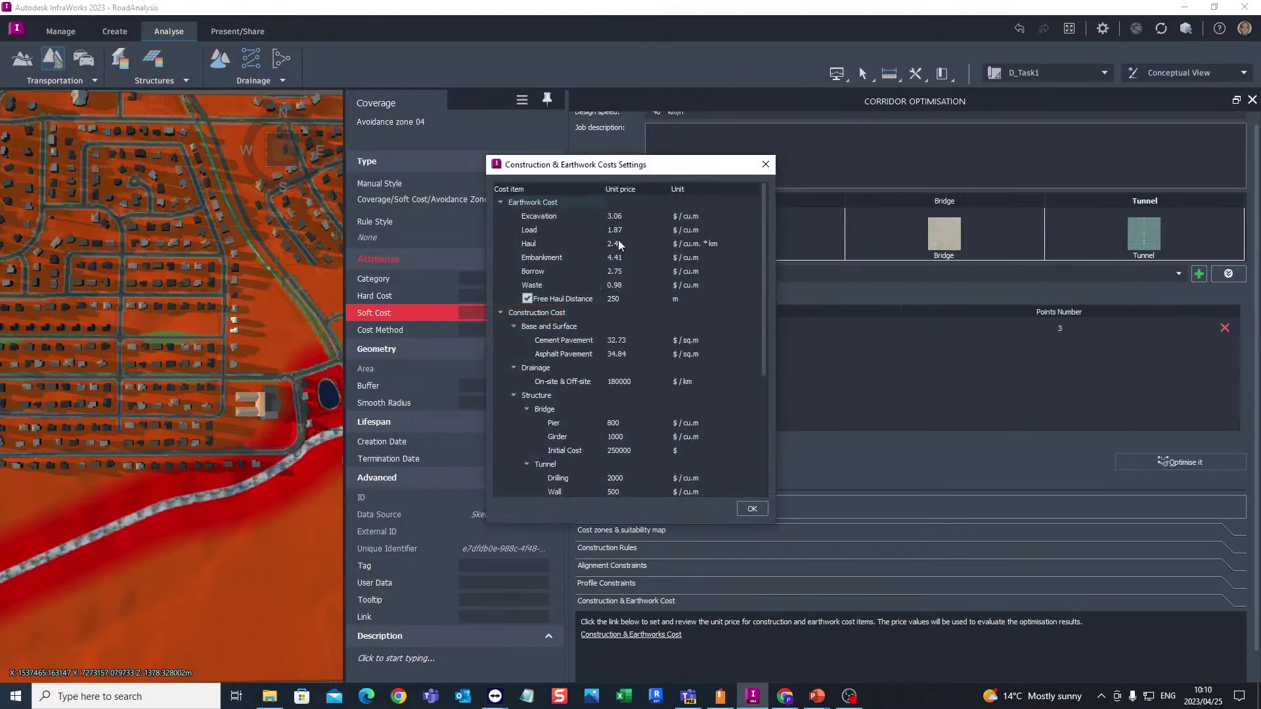
left_click(629, 217)
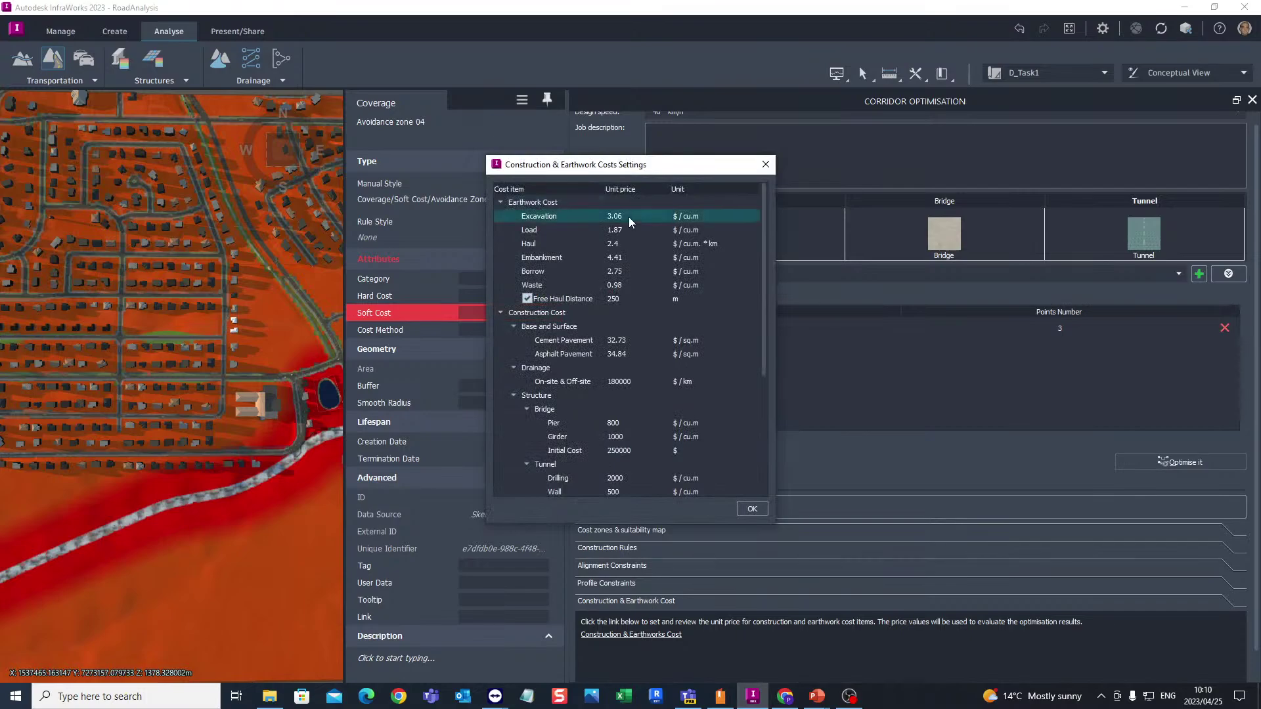
scroll(620, 339, "down", 10)
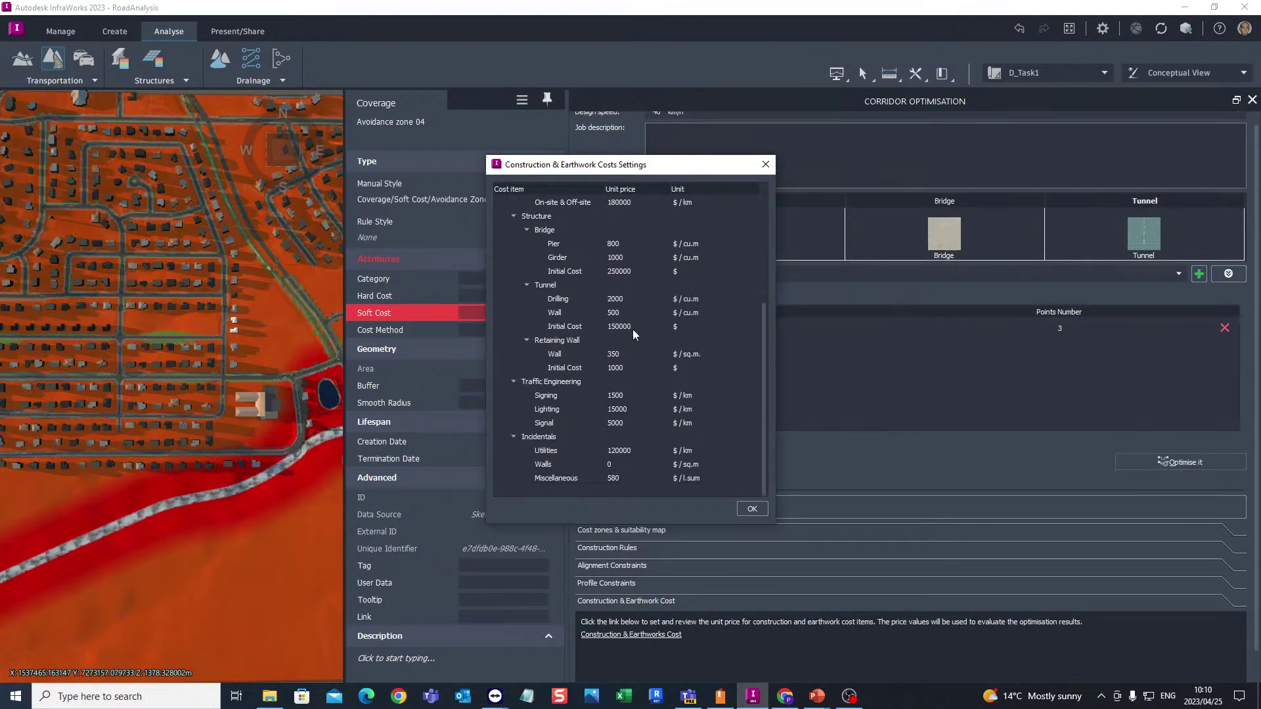
left_click(765, 165)
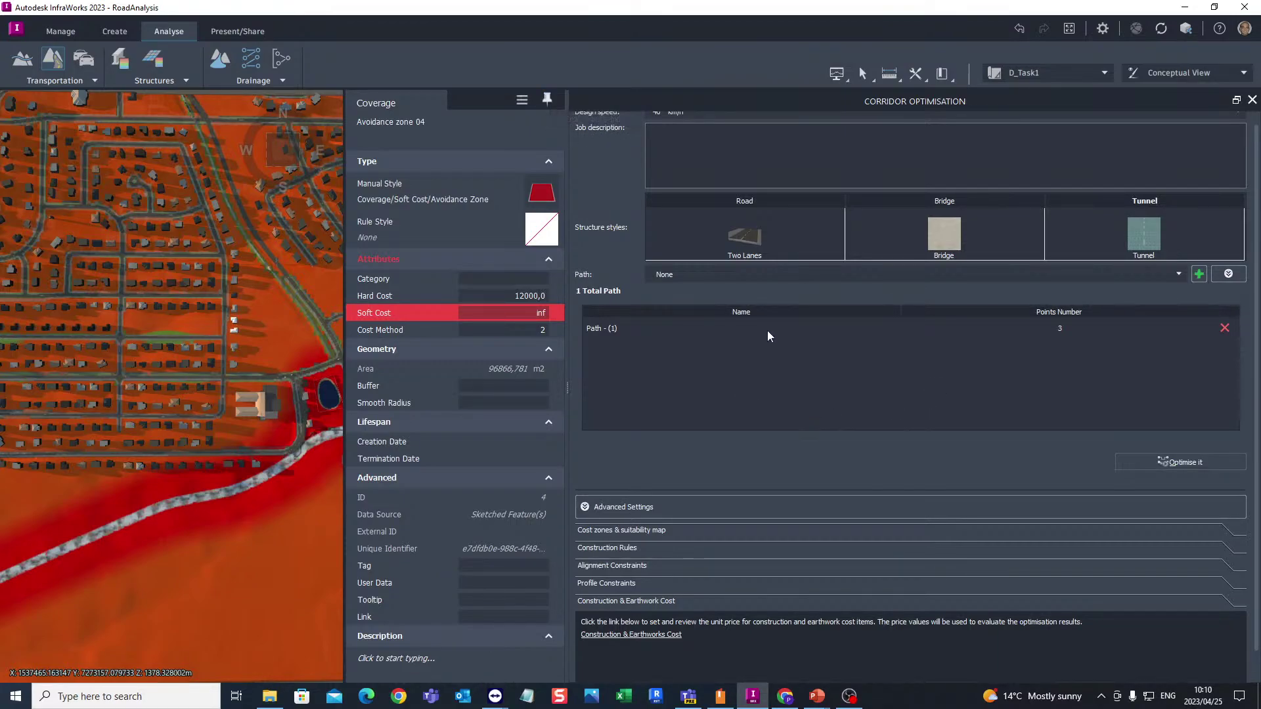
Choose Path - (1) as the path for the corridor optimisation
scroll(252, 515, "down", 8)
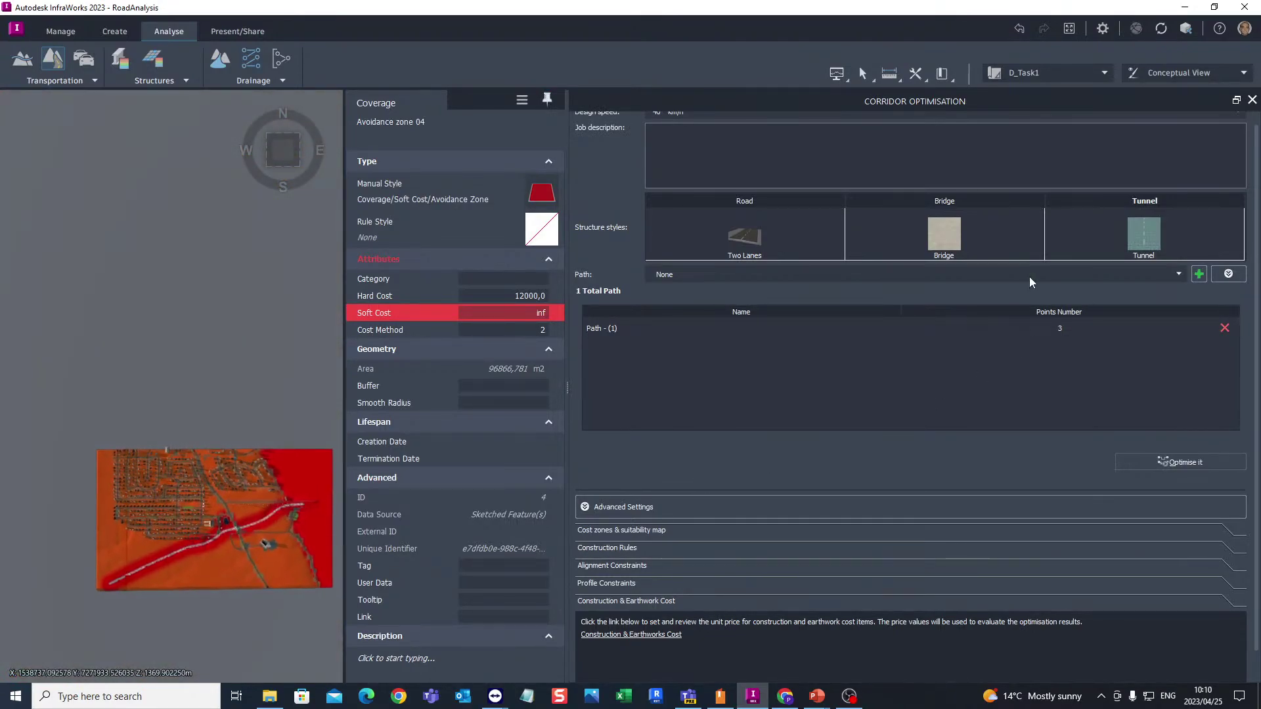
left_click(690, 274)
left_click(682, 287)
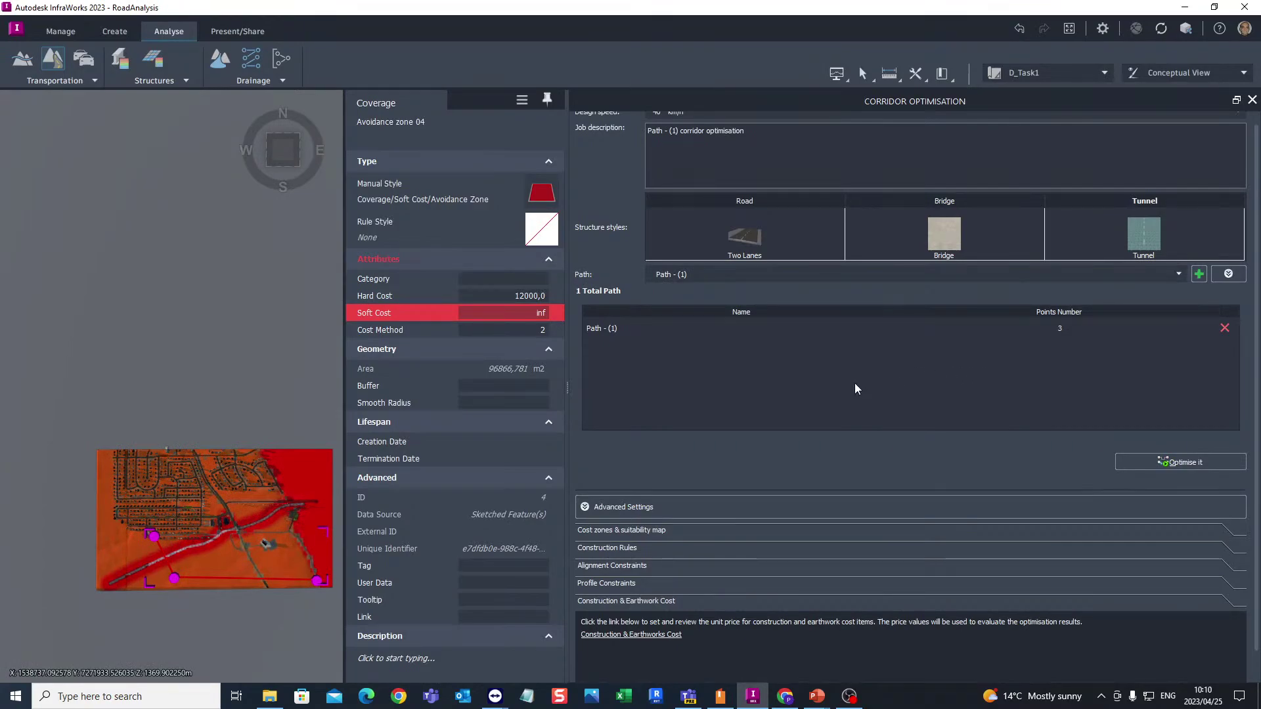
Recheck the profile and alignment constraints, and submit the corridor optimisation of Path - (1)
left_click(644, 583)
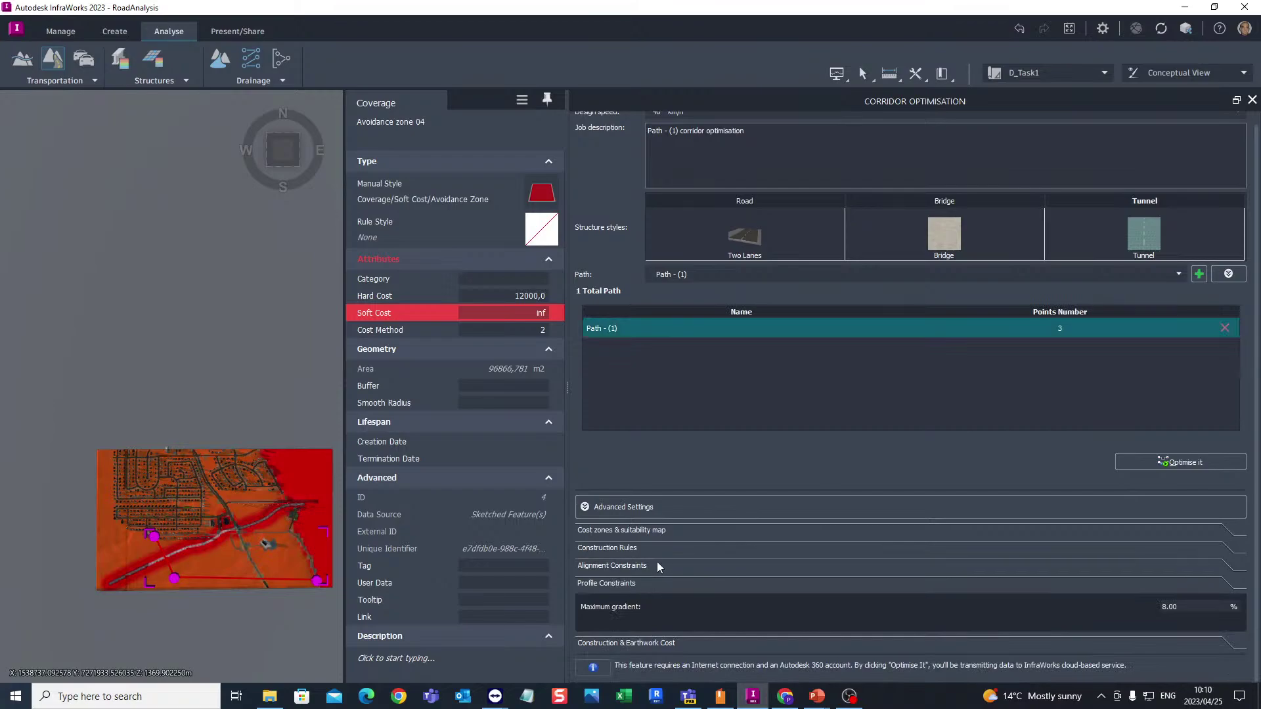
left_click(656, 566)
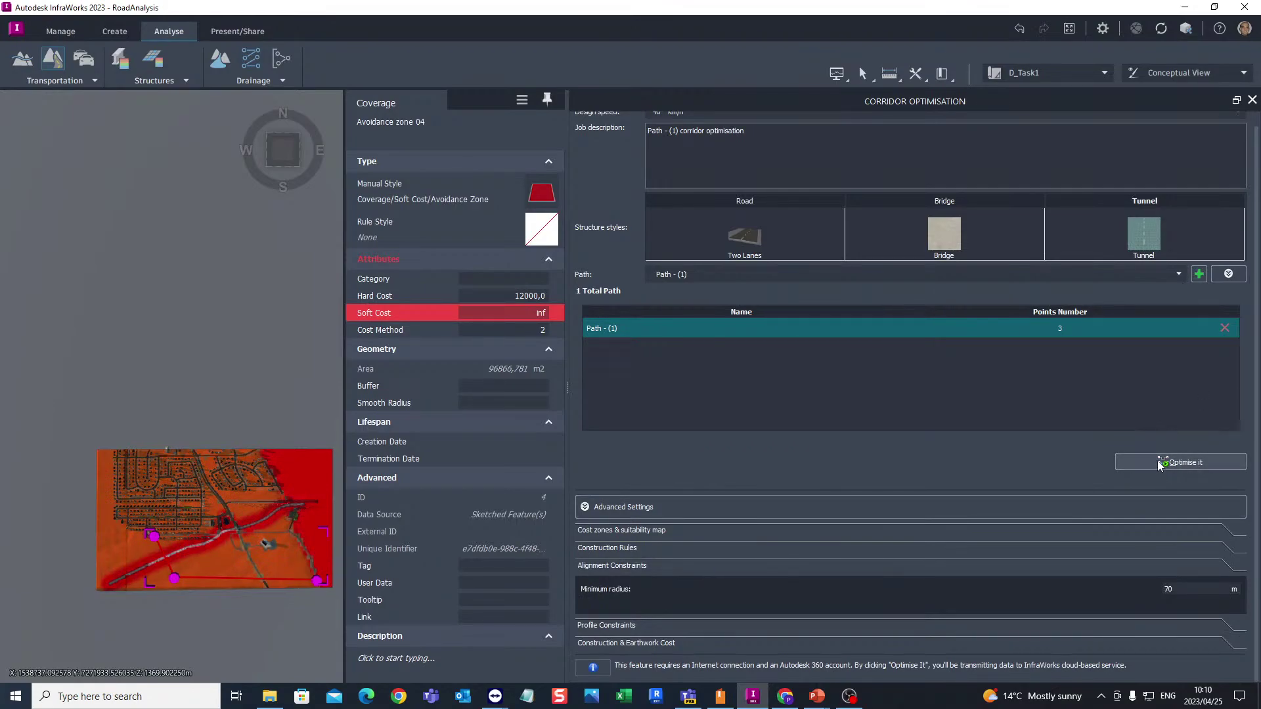
left_click(1177, 463)
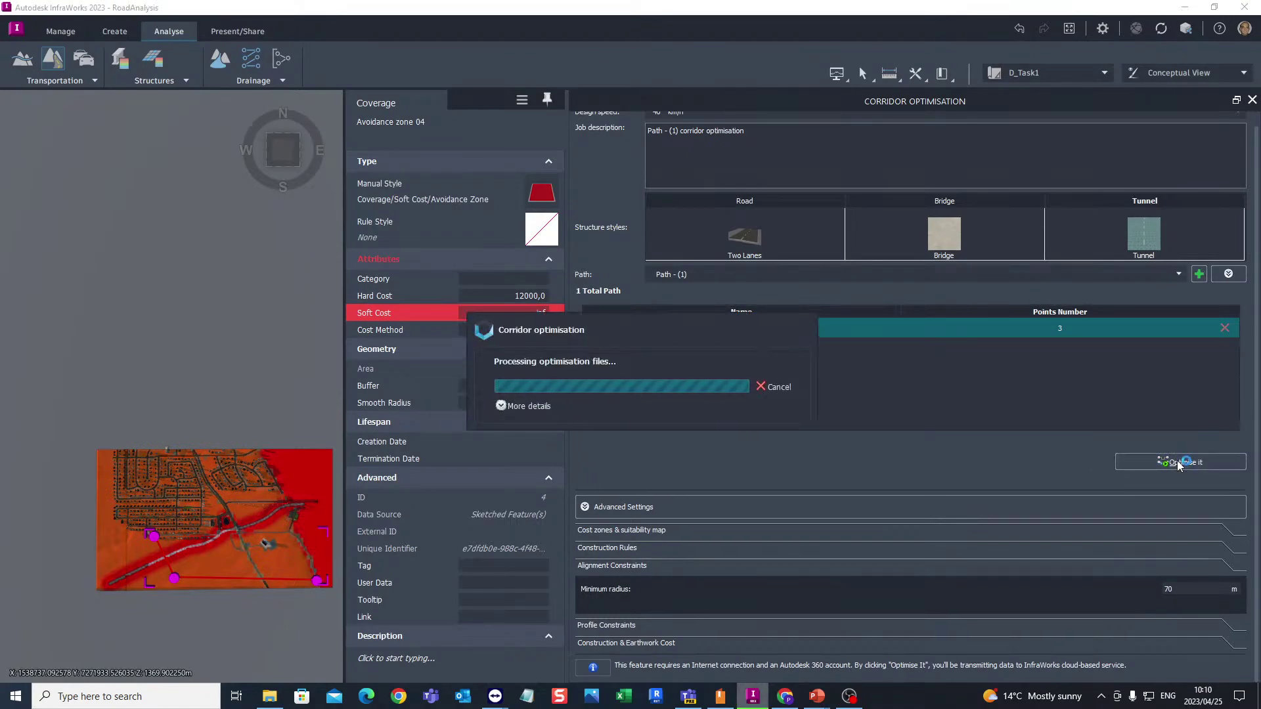
left_click(502, 406)
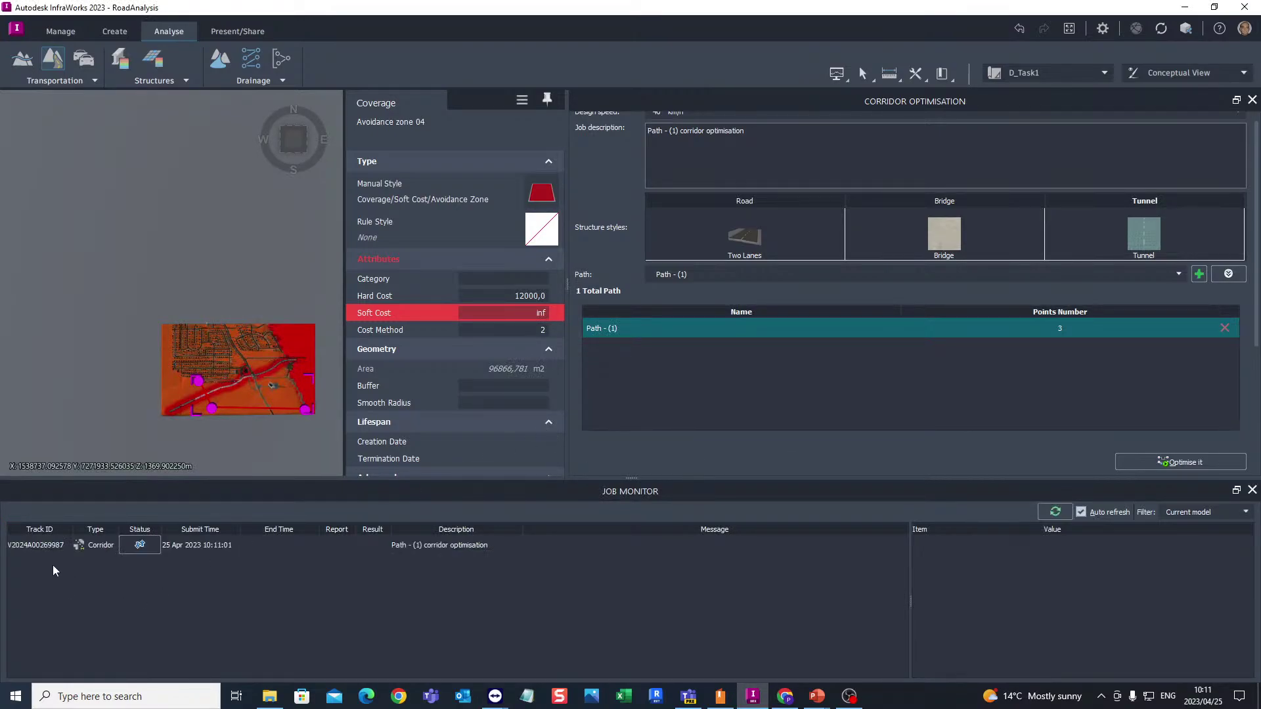
Examine the submitted corridor job's type, status and description in the Job Monitor, widening the Track ID column
left_click(52, 555)
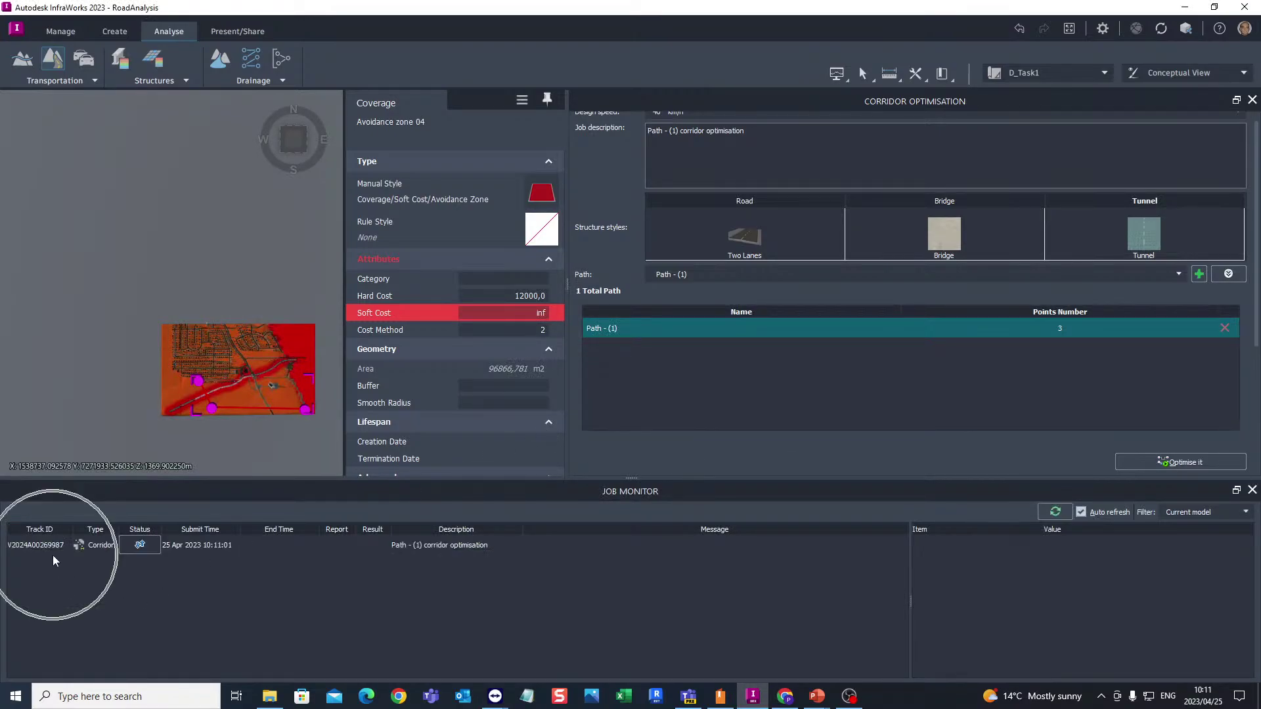
left_click(143, 545)
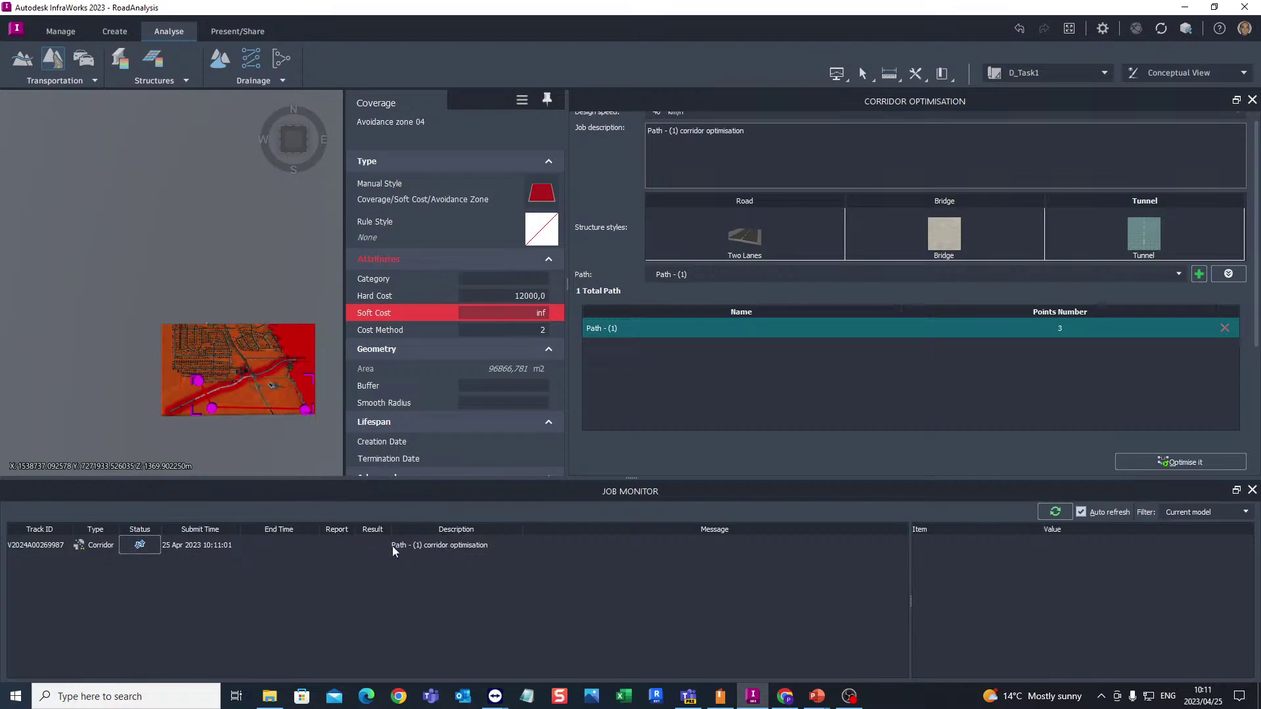
left_click(485, 549)
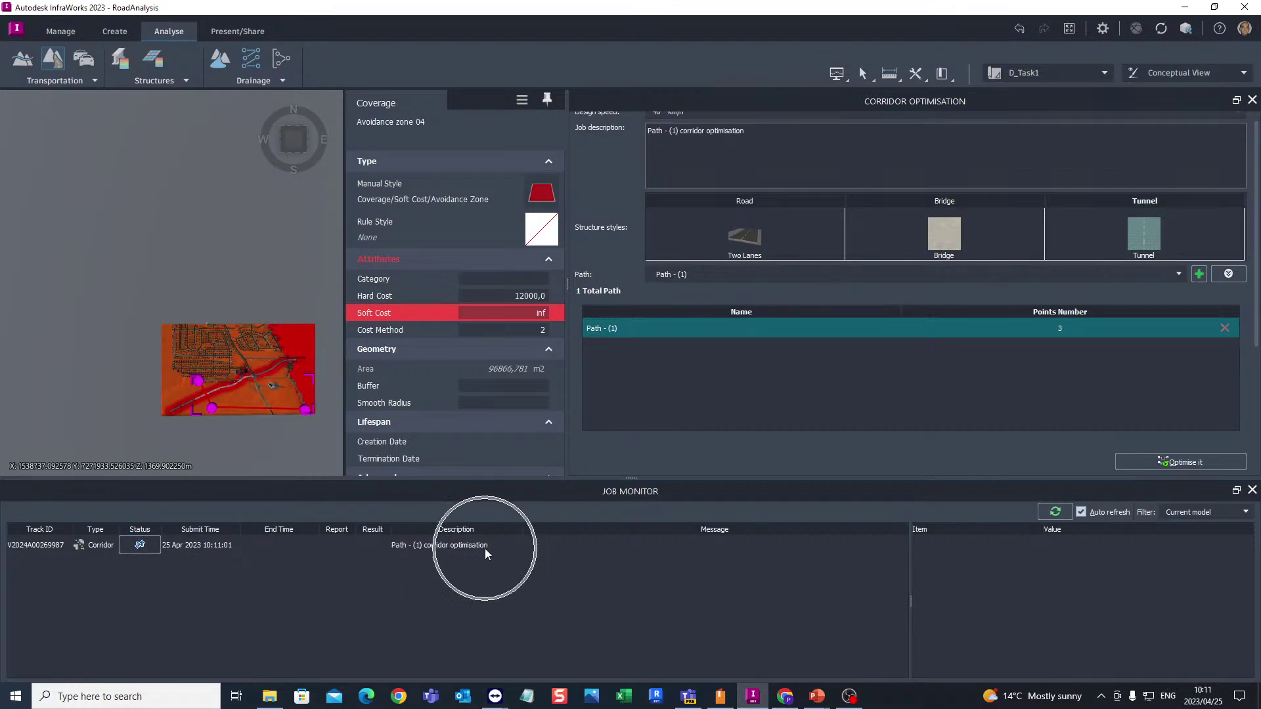
left_click(97, 545)
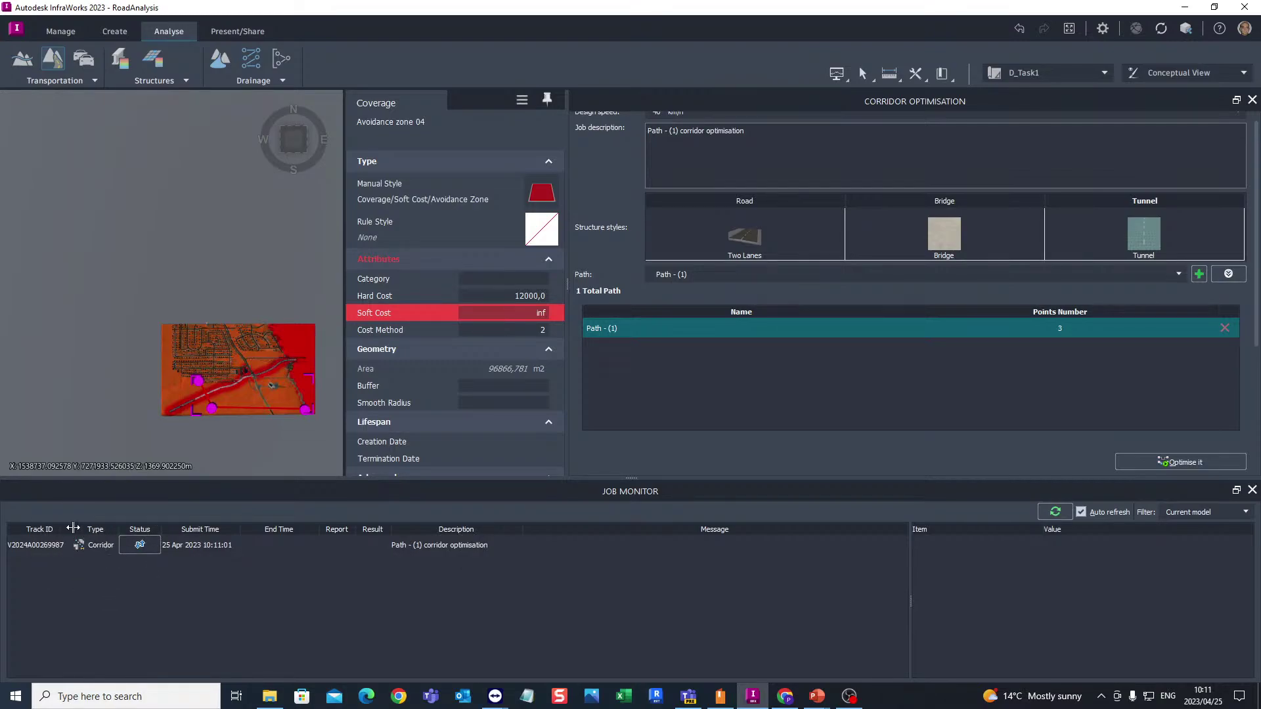
left_click_drag(73, 528, 118, 529)
left_click(16, 549)
left_click(55, 550)
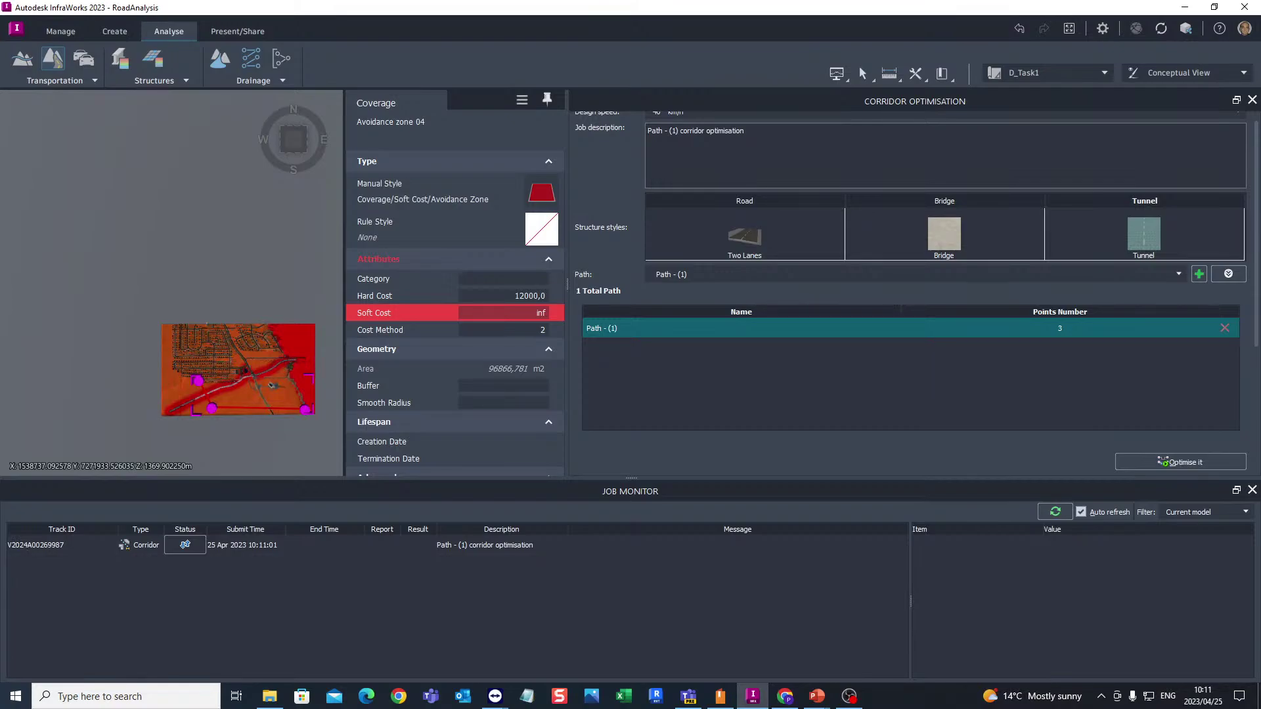
Raise the Windows speaker volume to 100
key("alt+Tab")
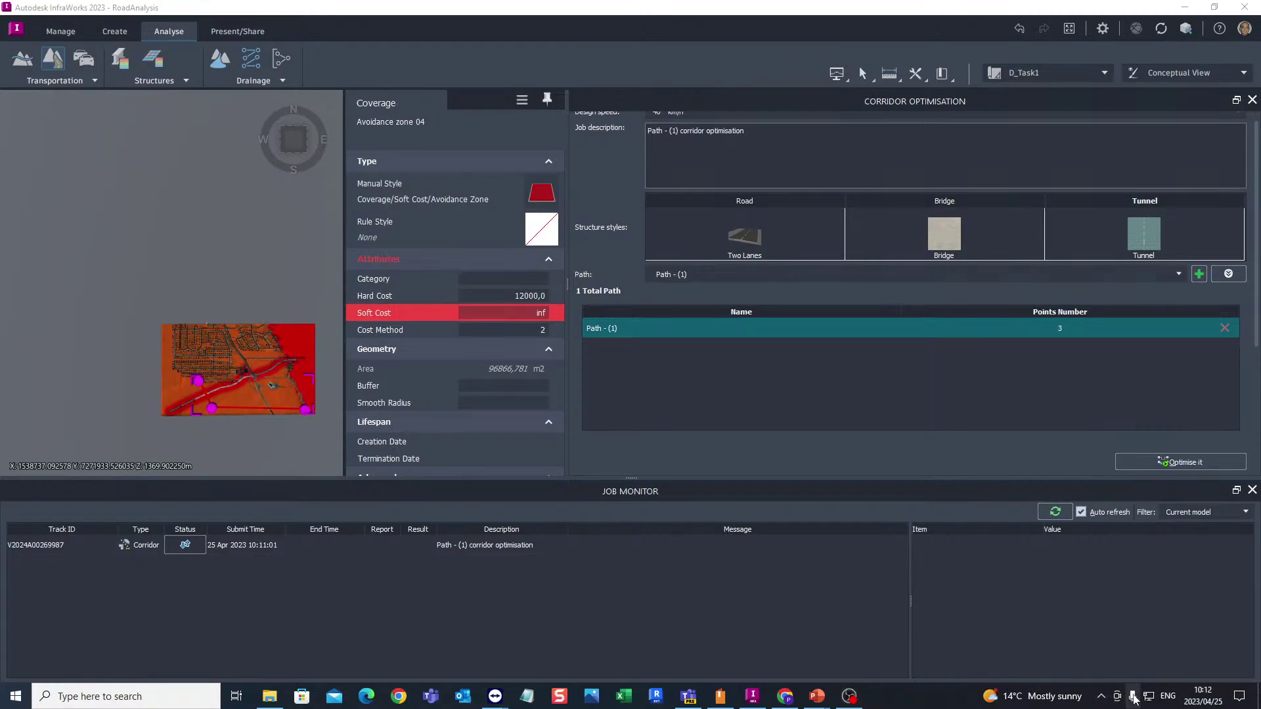
left_click(1100, 697)
right_click(1111, 645)
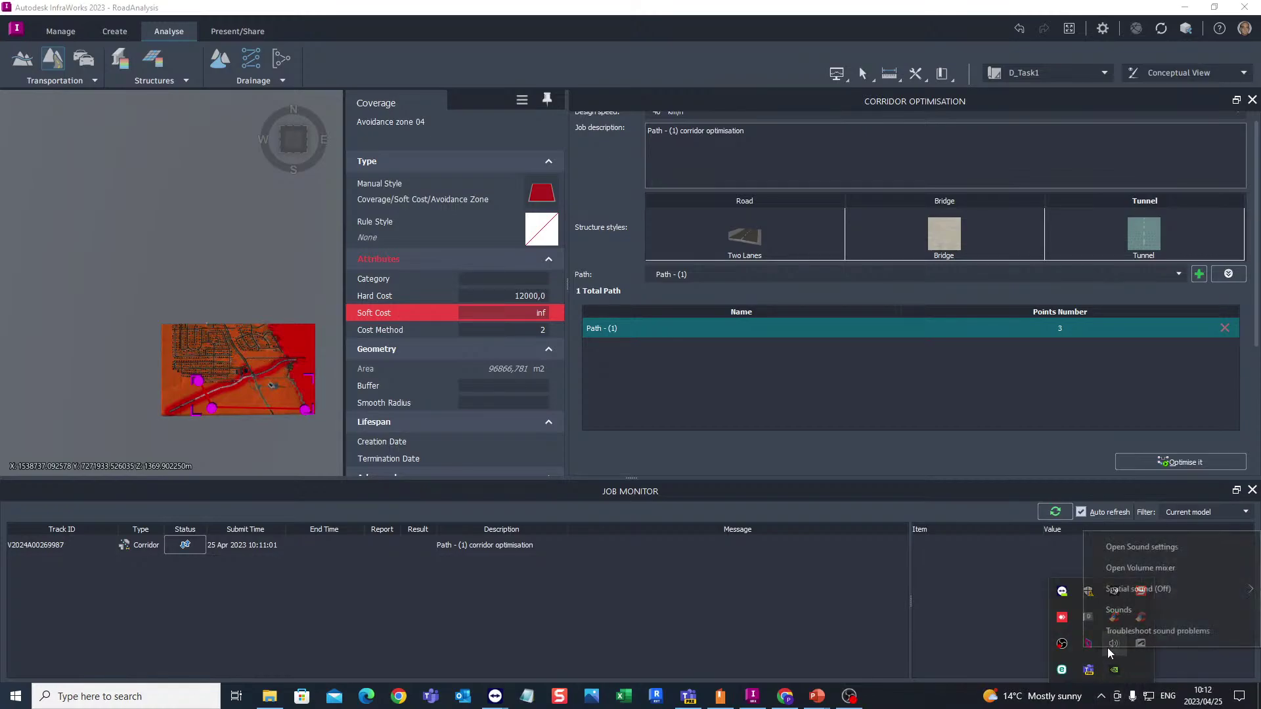
mouse_move(1150, 589)
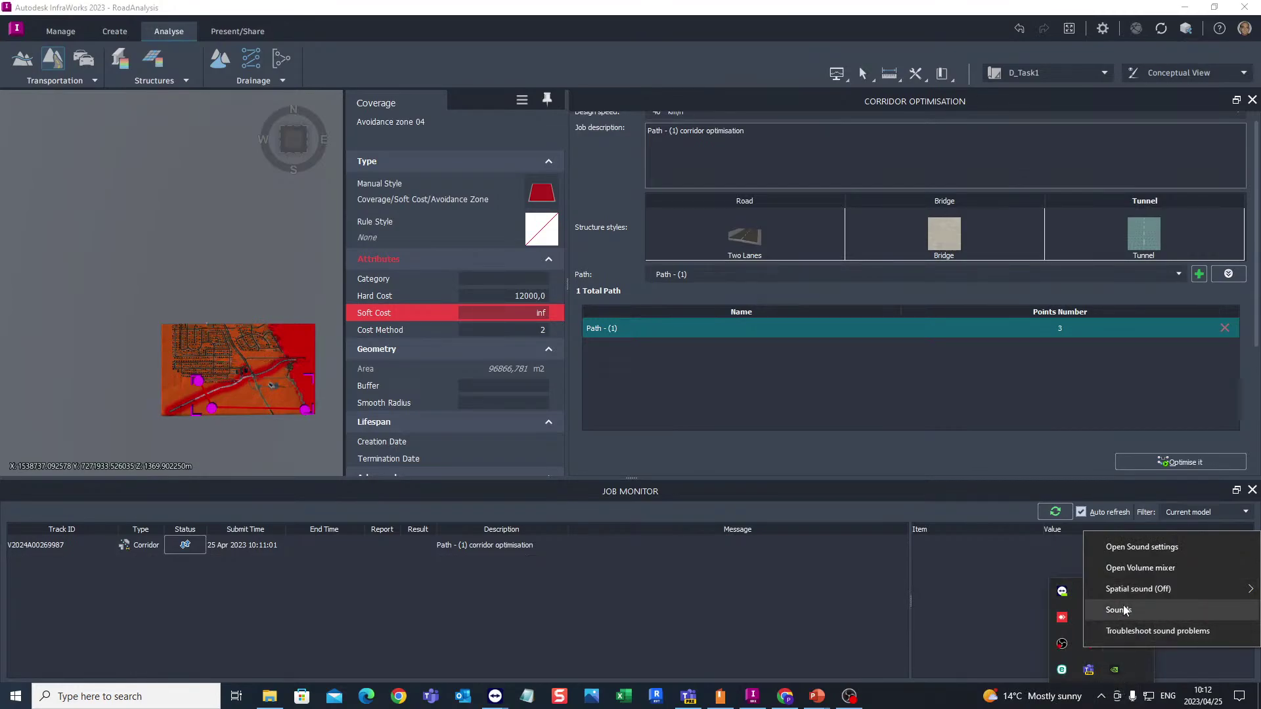
left_click(1103, 699)
left_click(1103, 699)
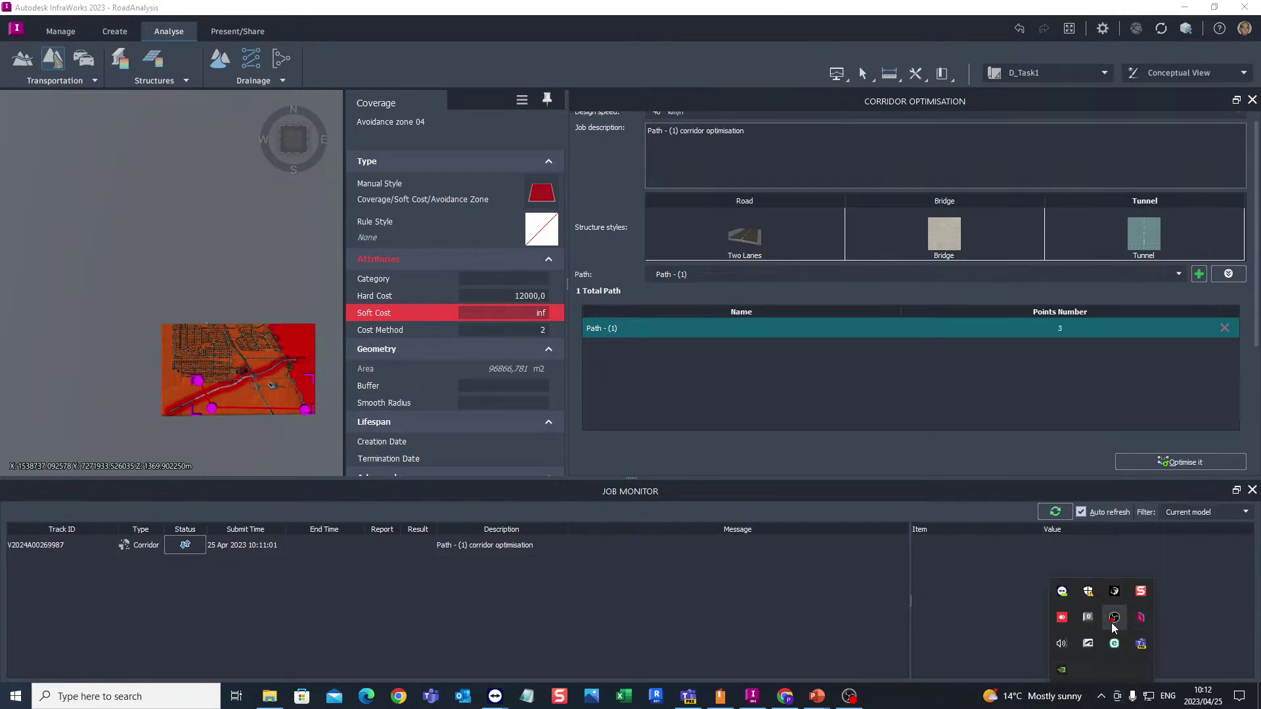
left_click(1058, 643)
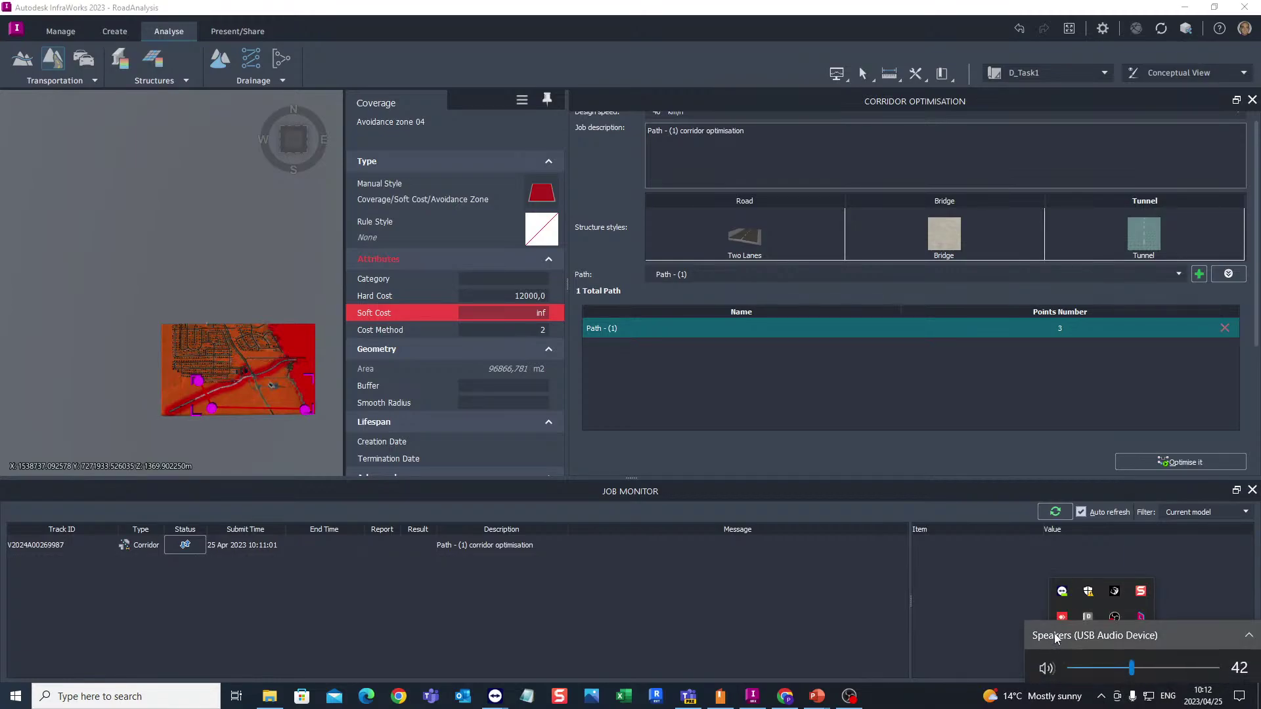
left_click_drag(1135, 667, 1222, 669)
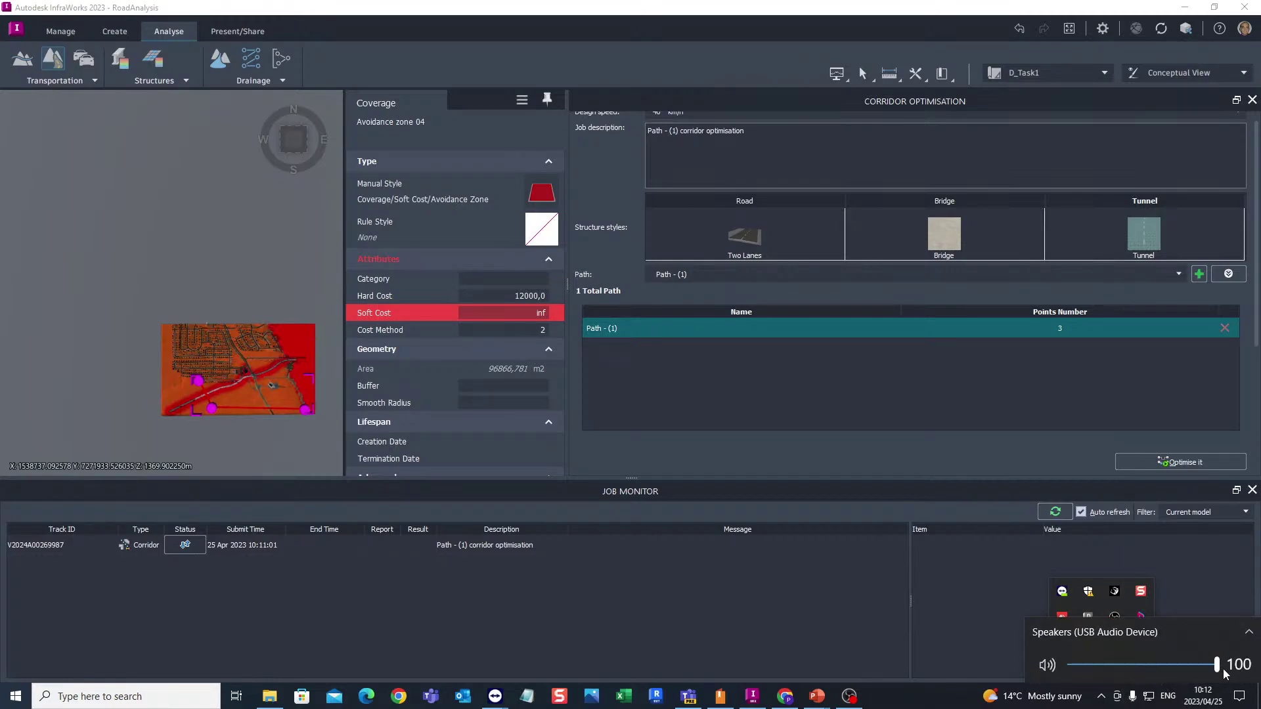
Check the speaker and application sound levels in the Windows Volume Mixer and close it
left_click(1126, 697)
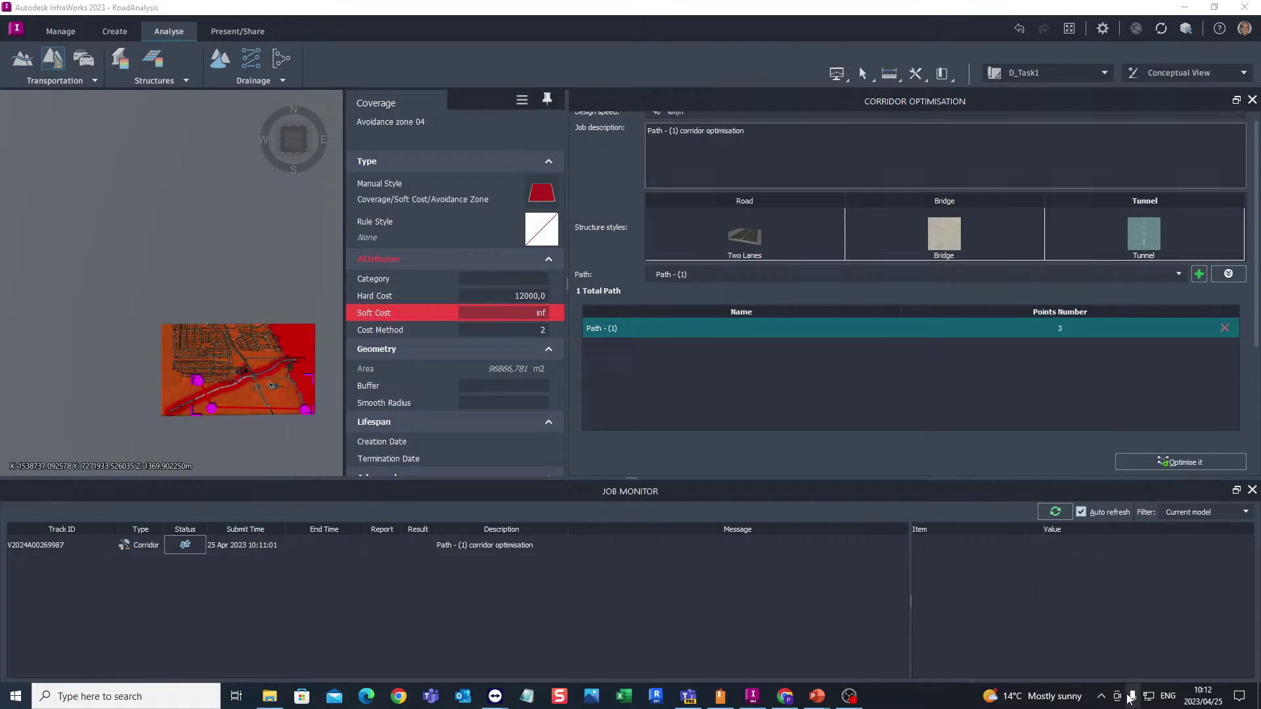
right_click(1131, 695)
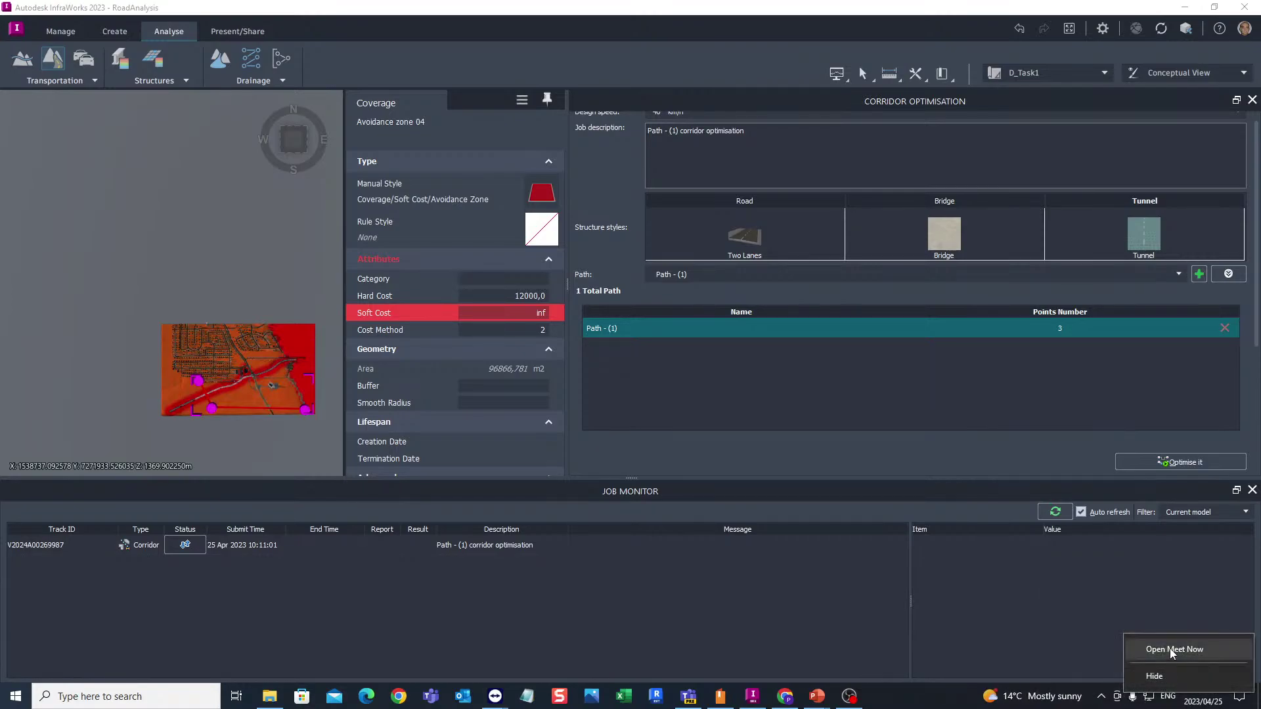
left_click(1101, 696)
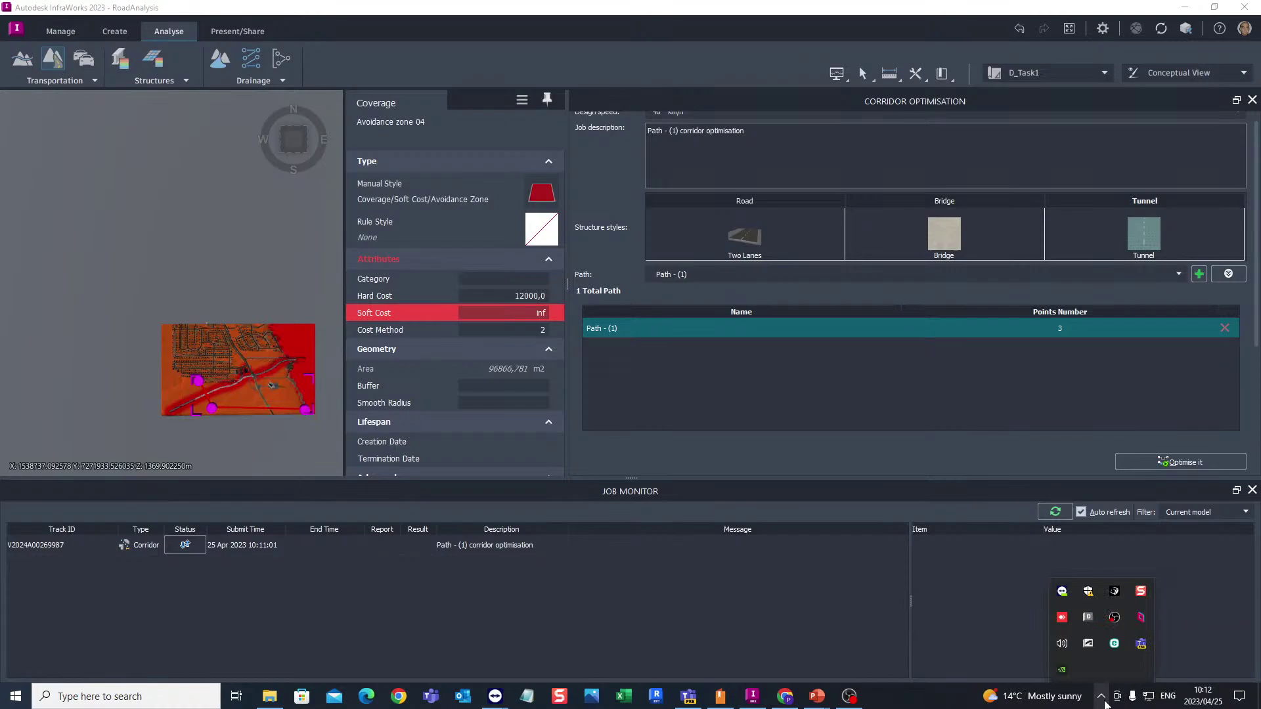
right_click(1062, 643)
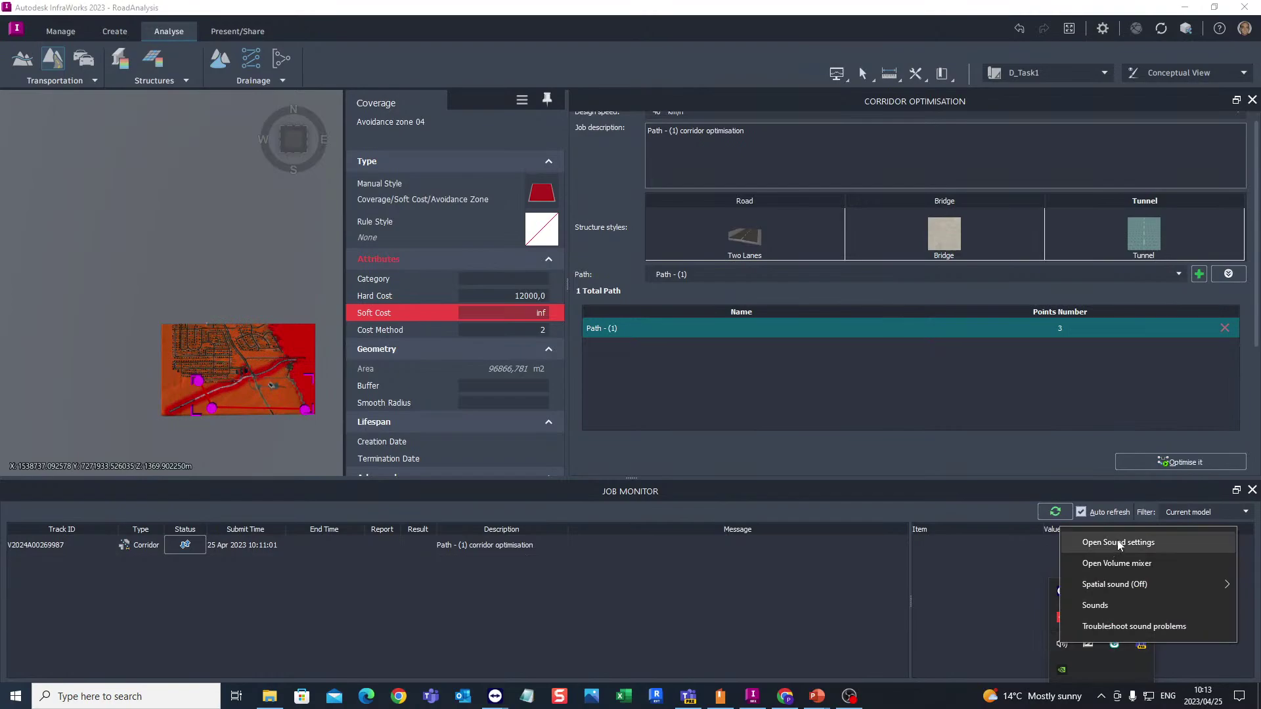
left_click(1113, 563)
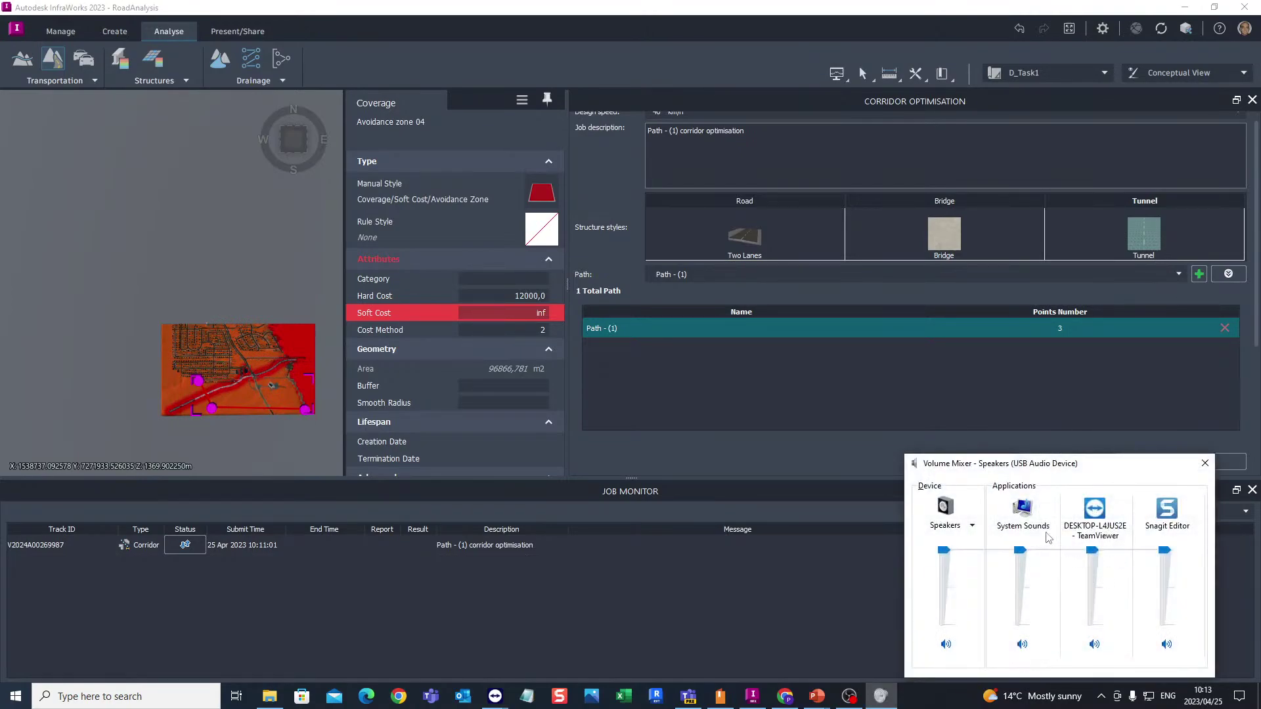
left_click(1204, 464)
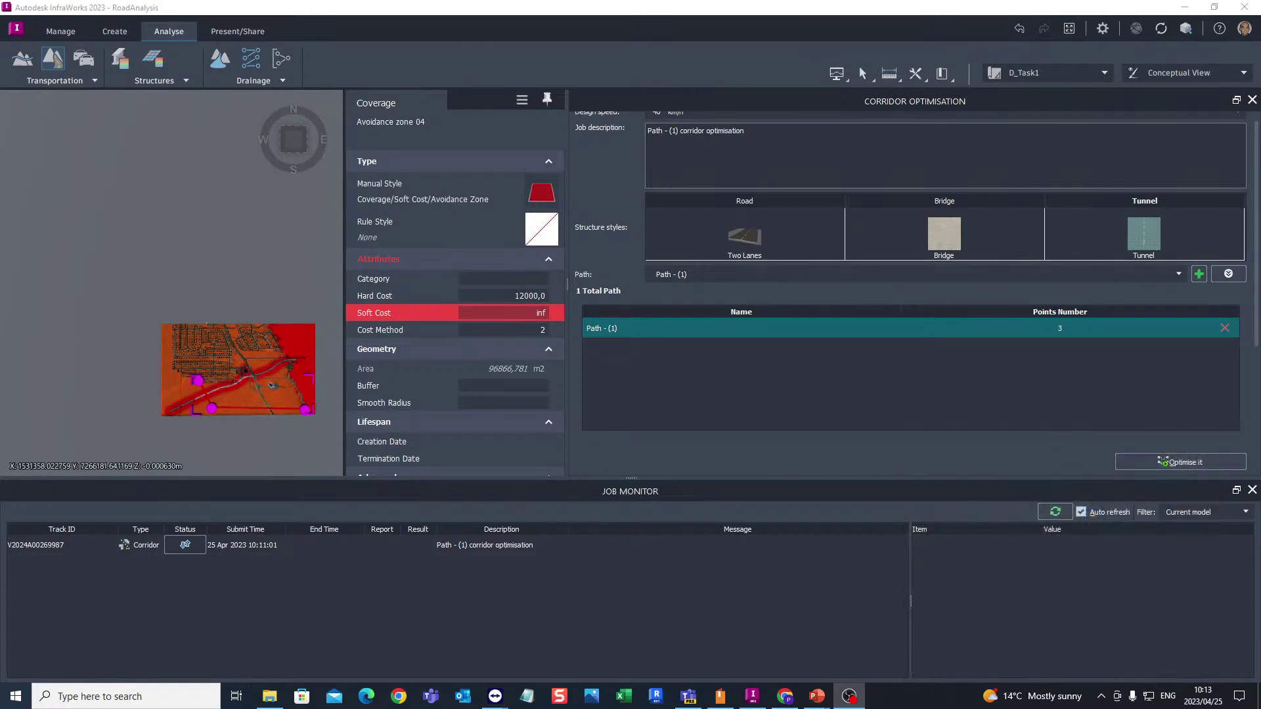
Open the Windows Sound settings and dismiss the TeamViewer connection comment request without entering a comment
key("super+d")
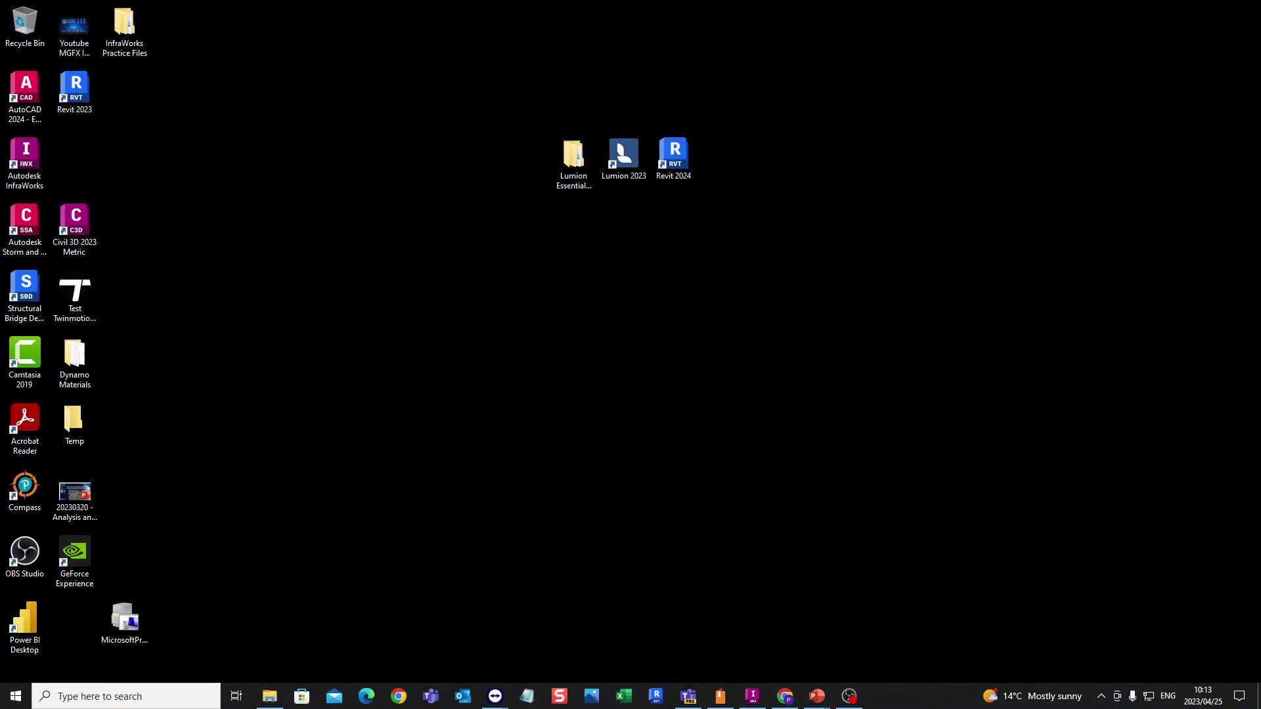
key("super+d")
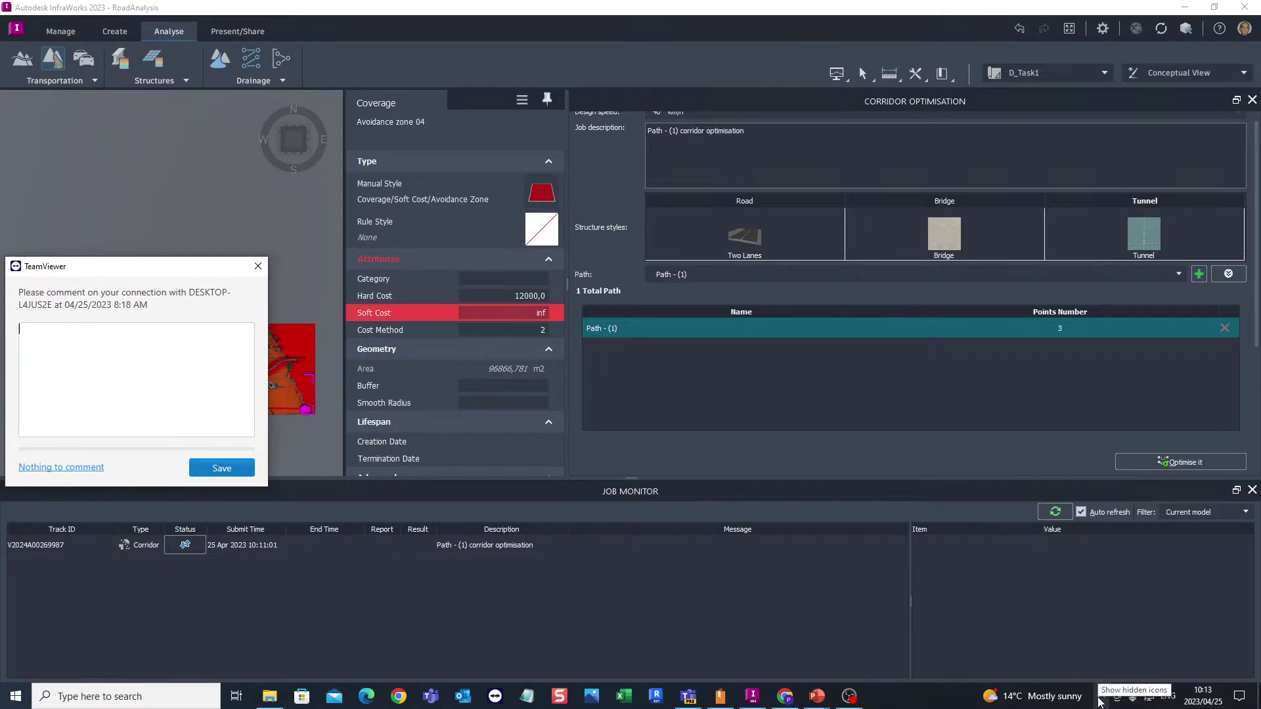
left_click(1099, 698)
right_click(1061, 642)
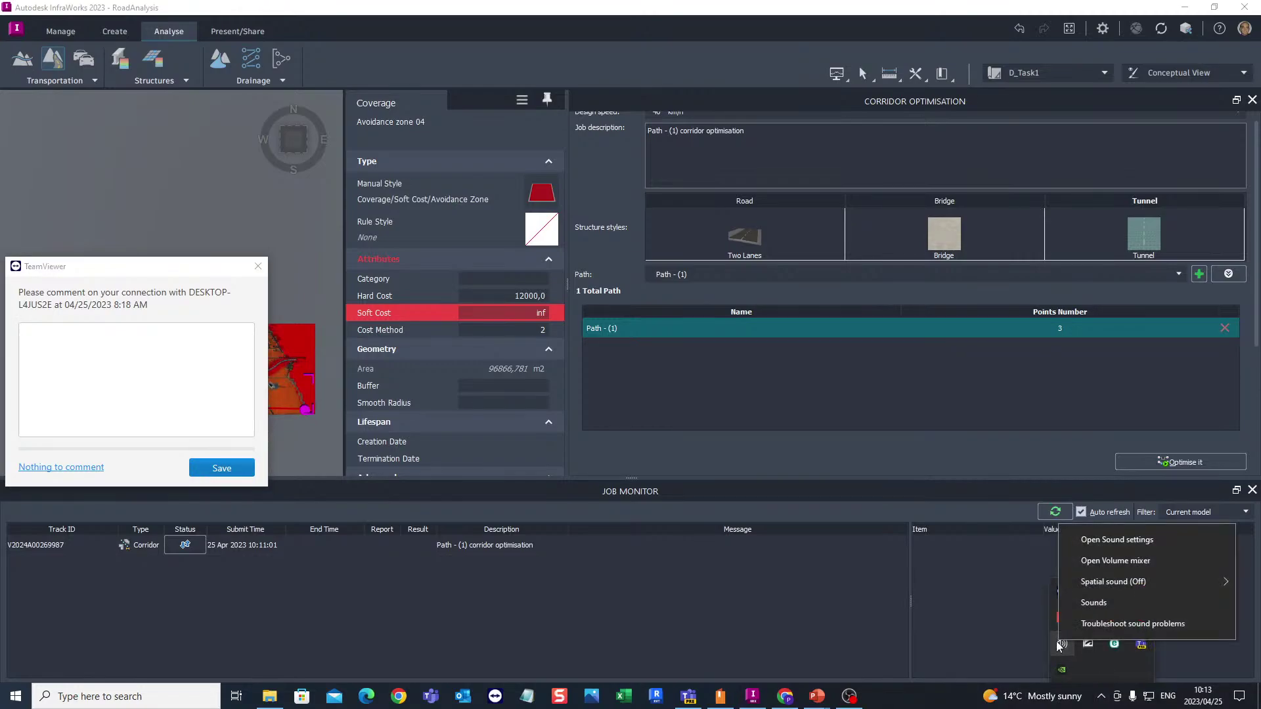
left_click(1117, 539)
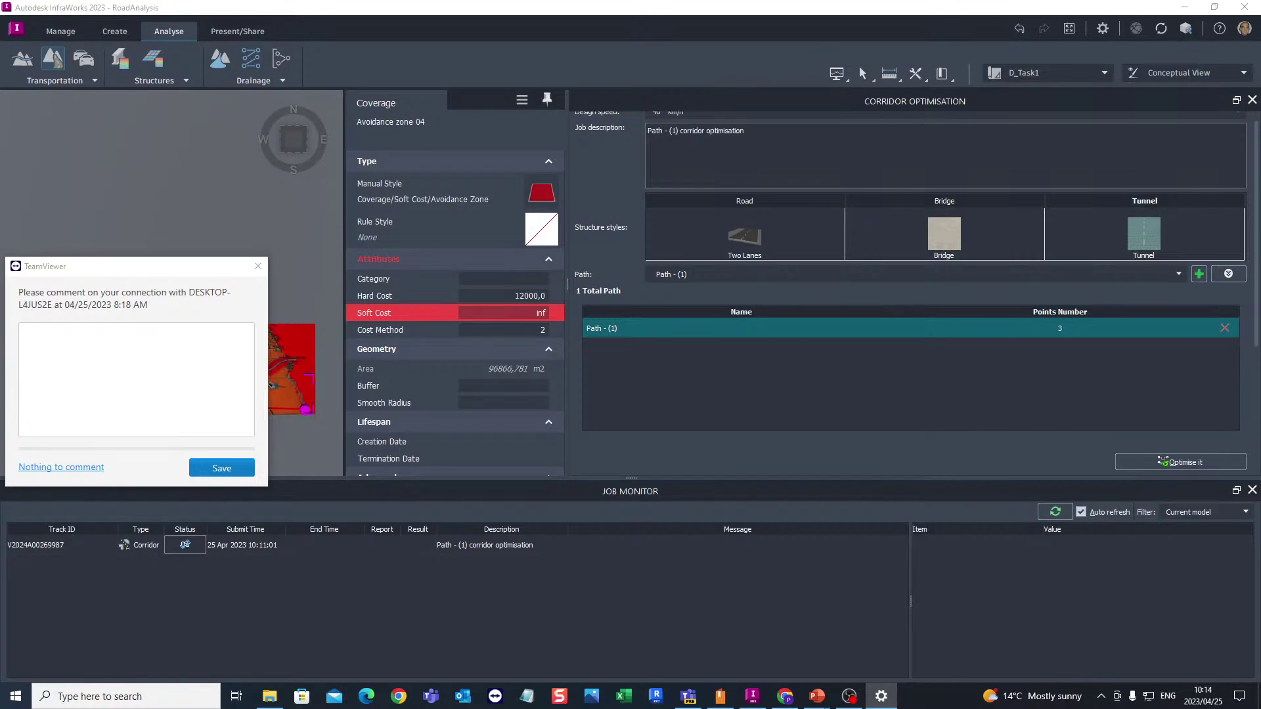
left_click(258, 266)
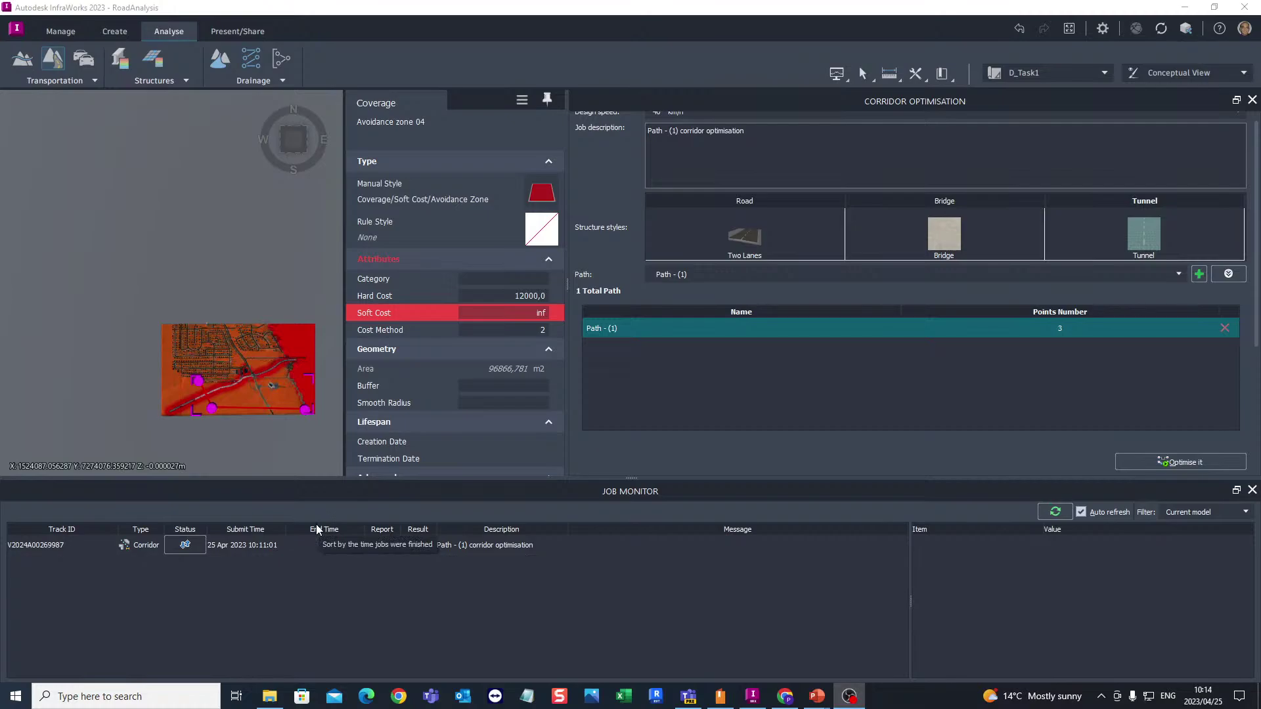
Reopen the Job Monitor to recheck the submitted corridor job, and close the monitor
left_click(1251, 490)
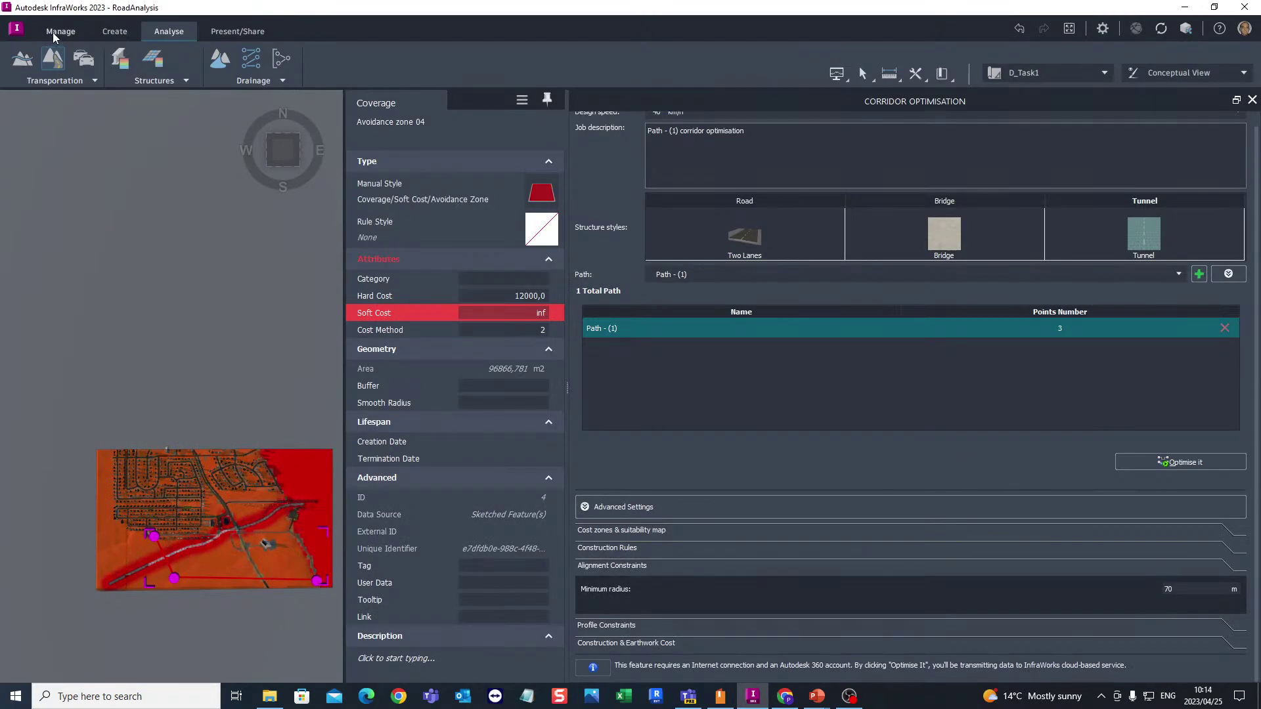
left_click(94, 80)
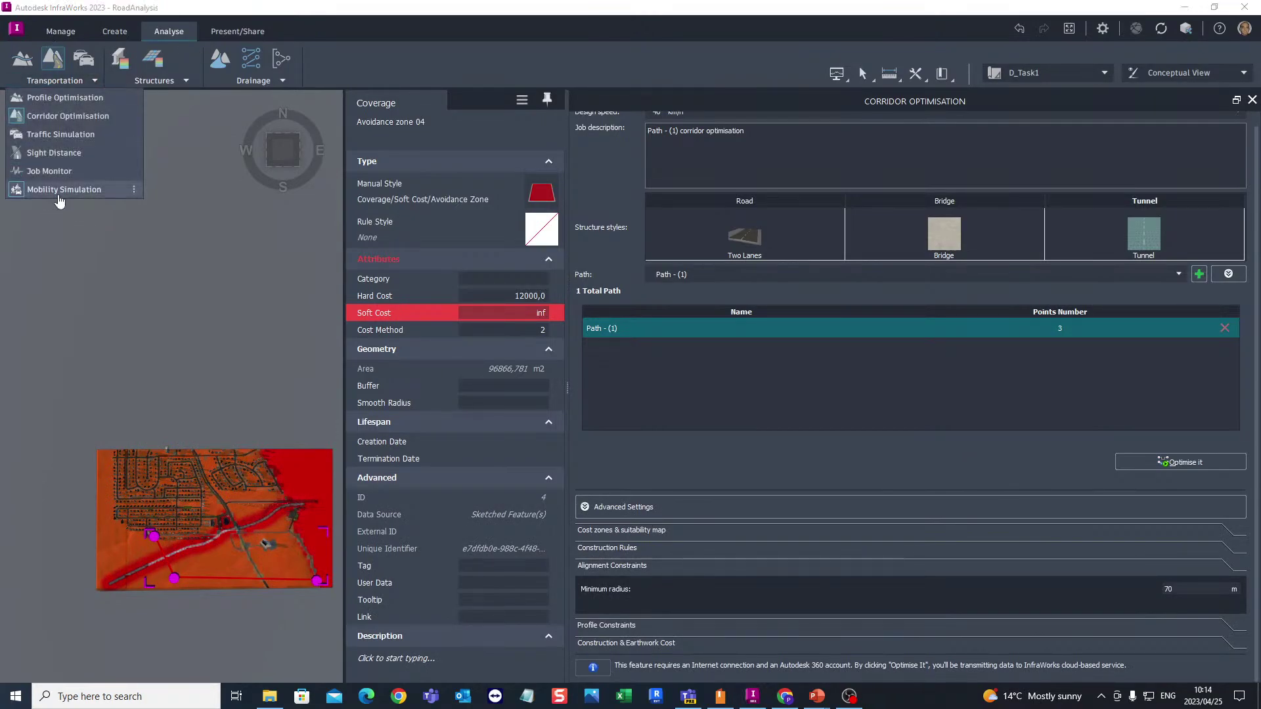
left_click(51, 172)
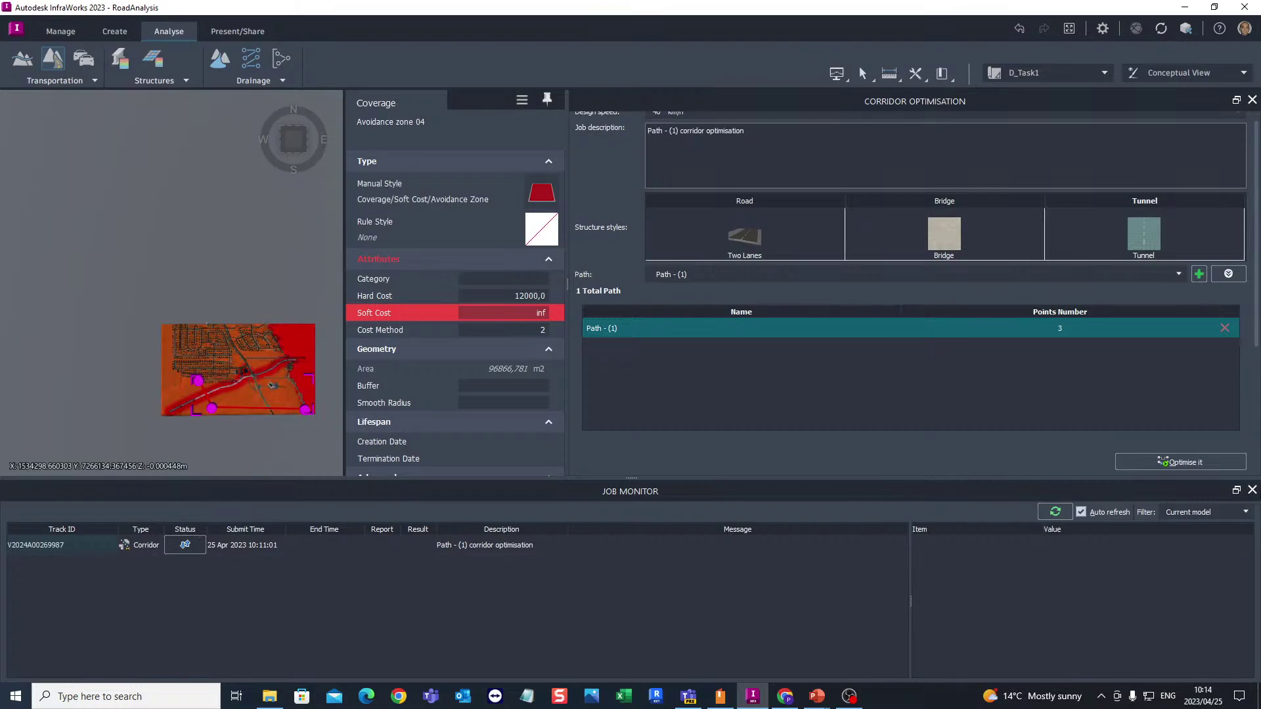
left_click(1252, 491)
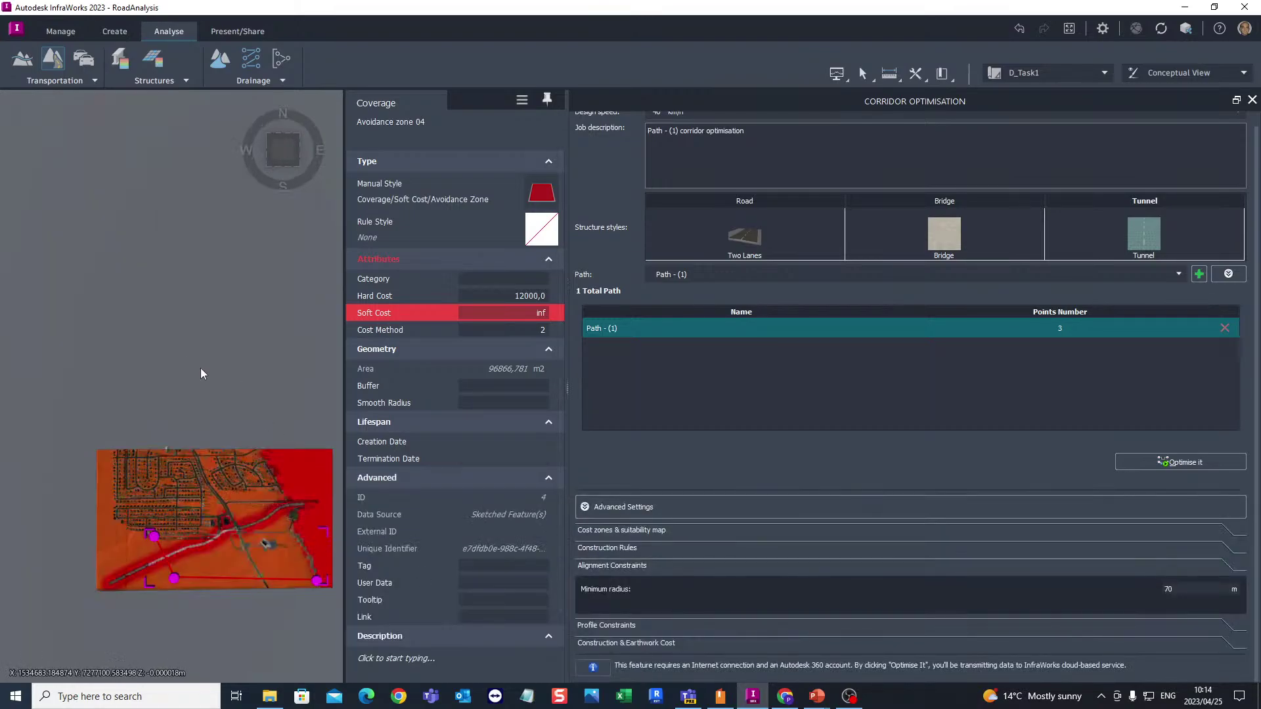
Add a second, two-point corridor path from the western housing area to the road along the model's eastern side
scroll(189, 338, "down", 3)
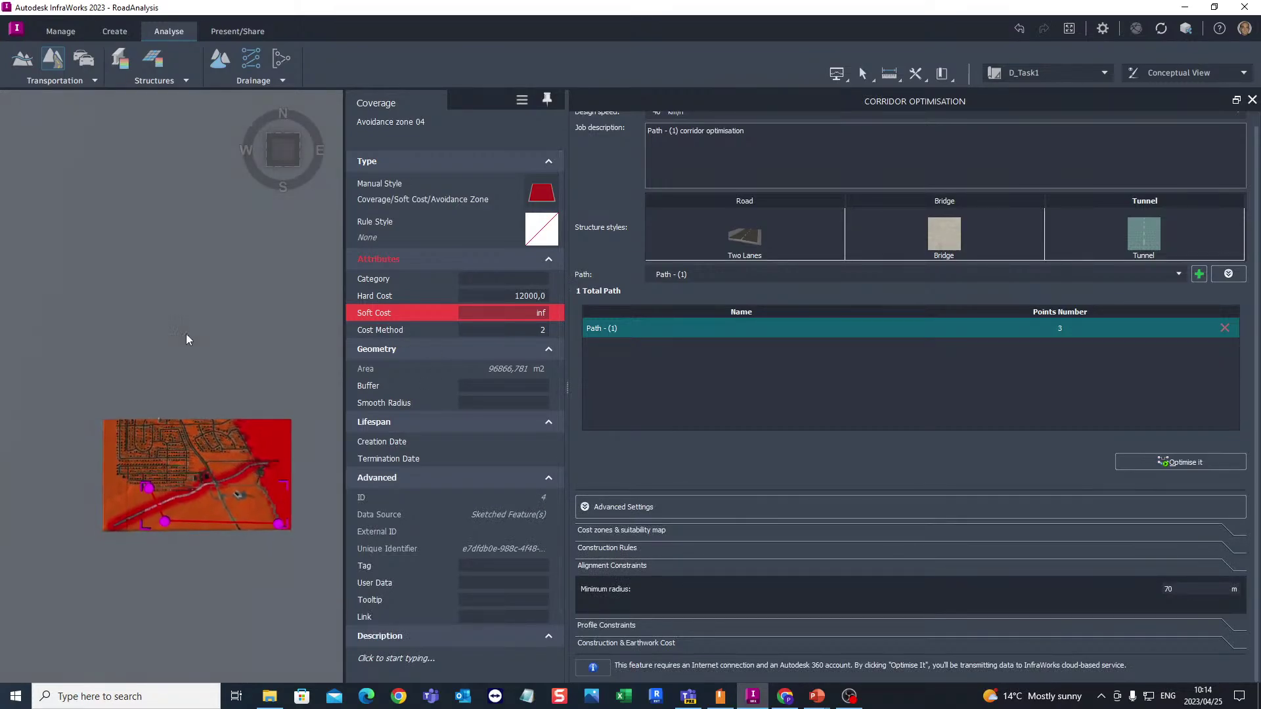
scroll(216, 476, "up", 2)
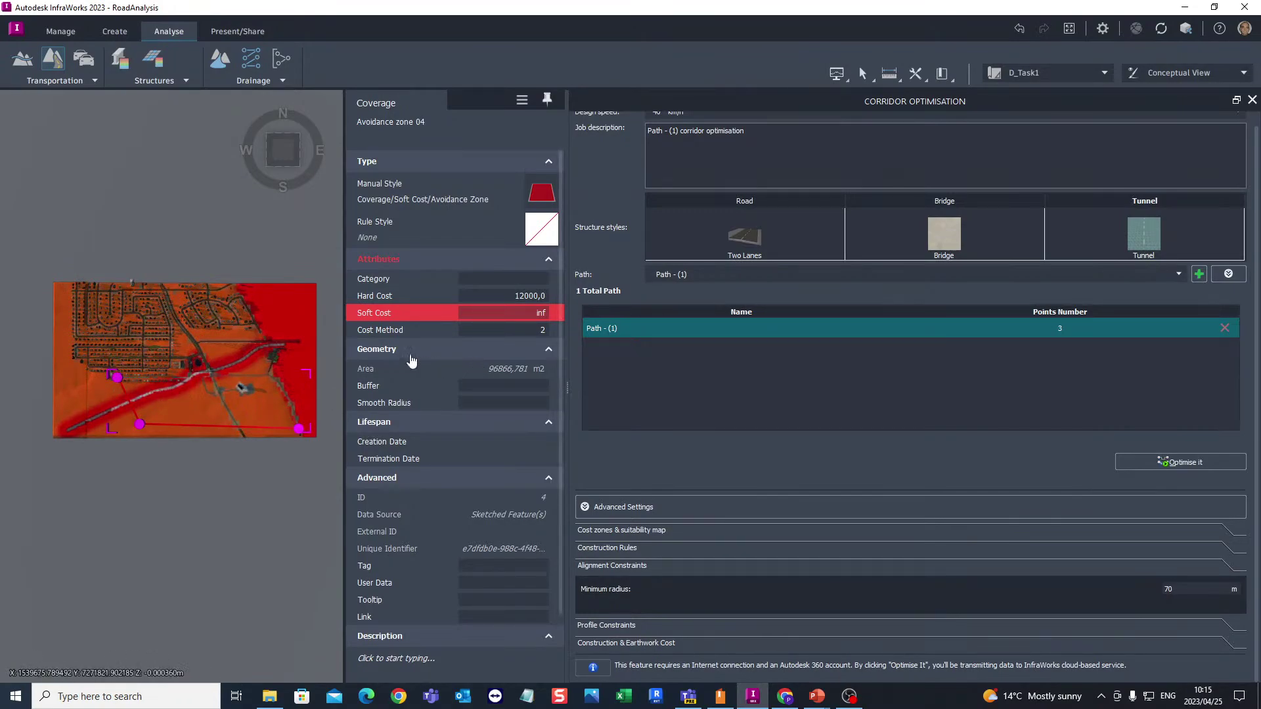
scroll(878, 386, "up", 1)
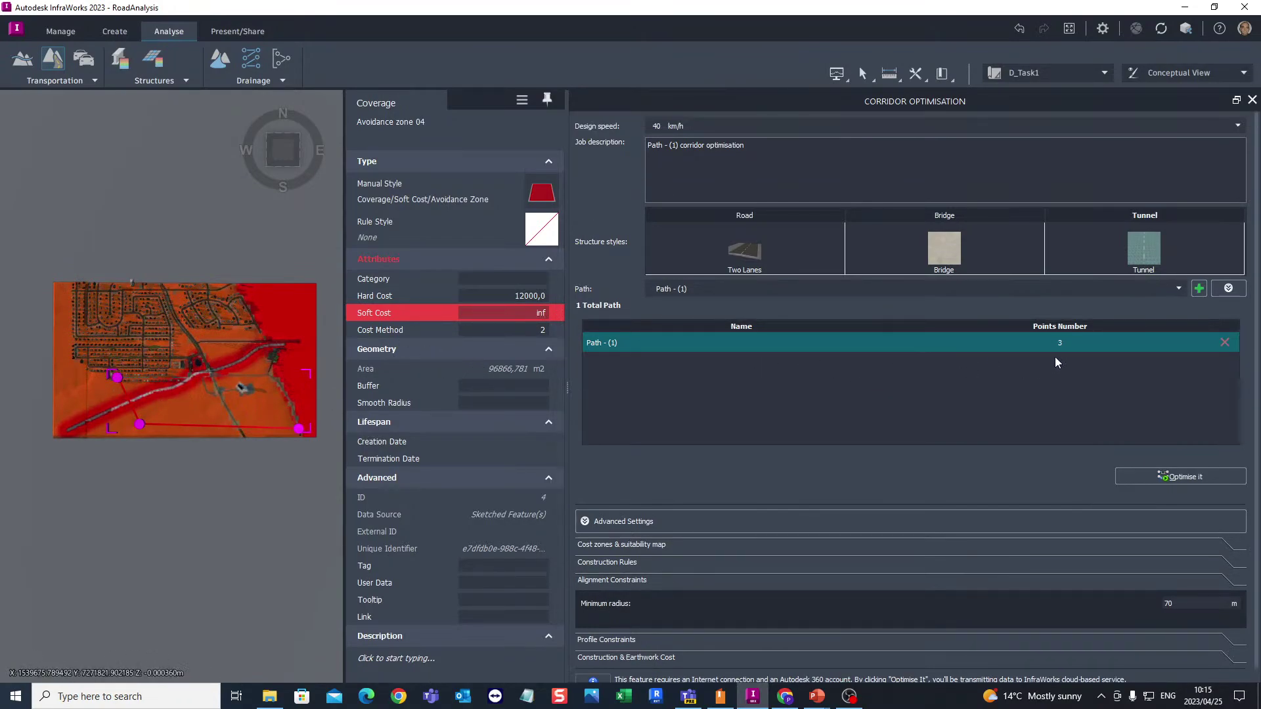
left_click(1198, 289)
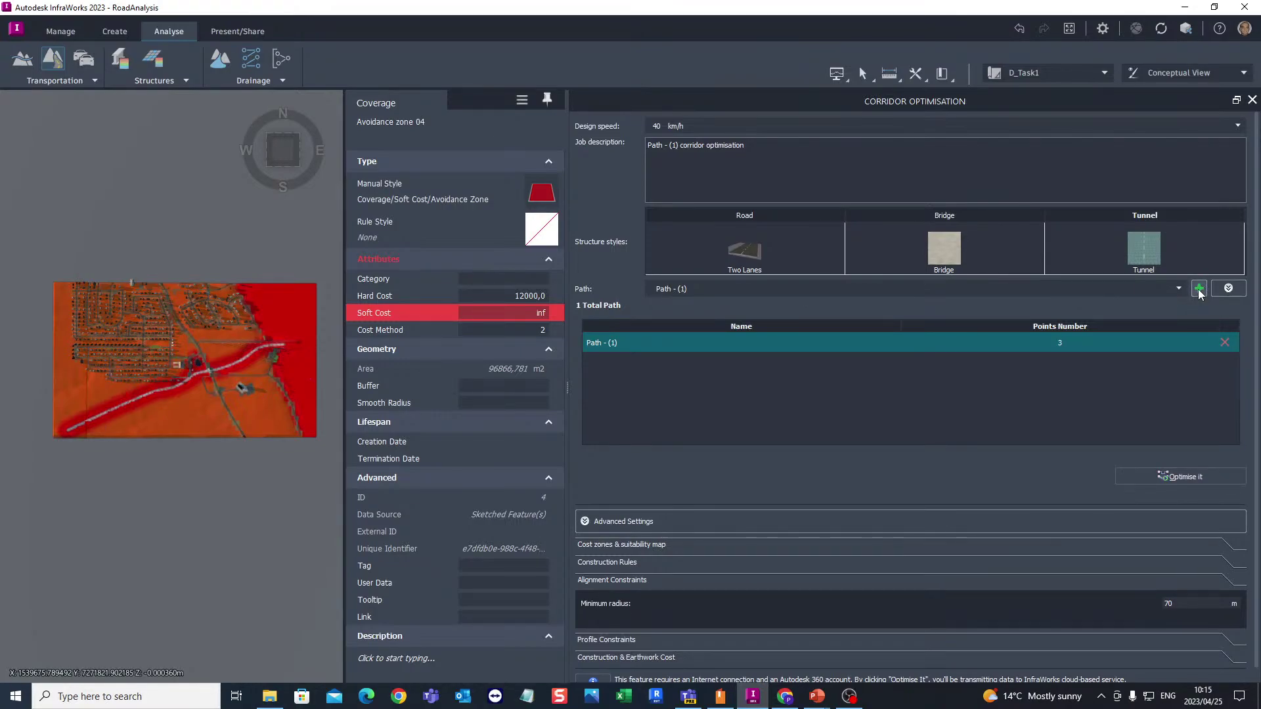
scroll(113, 380, "up", 5)
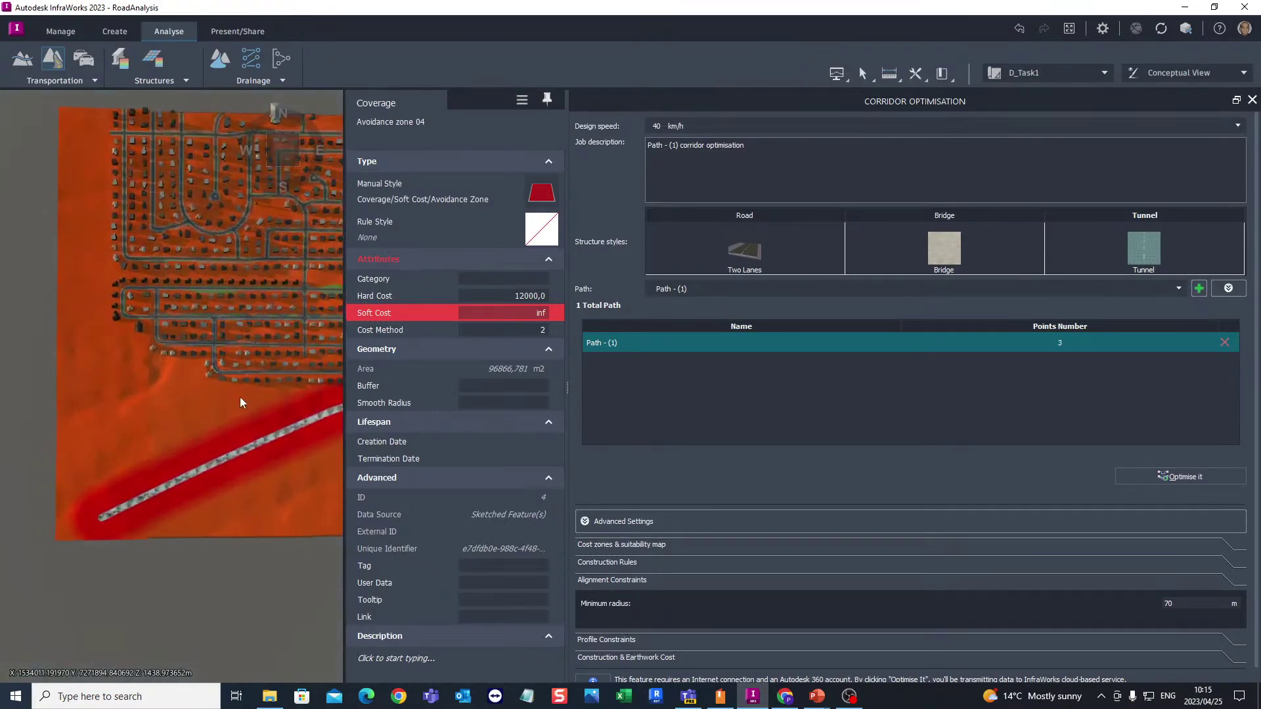
scroll(94, 348, "up", 5)
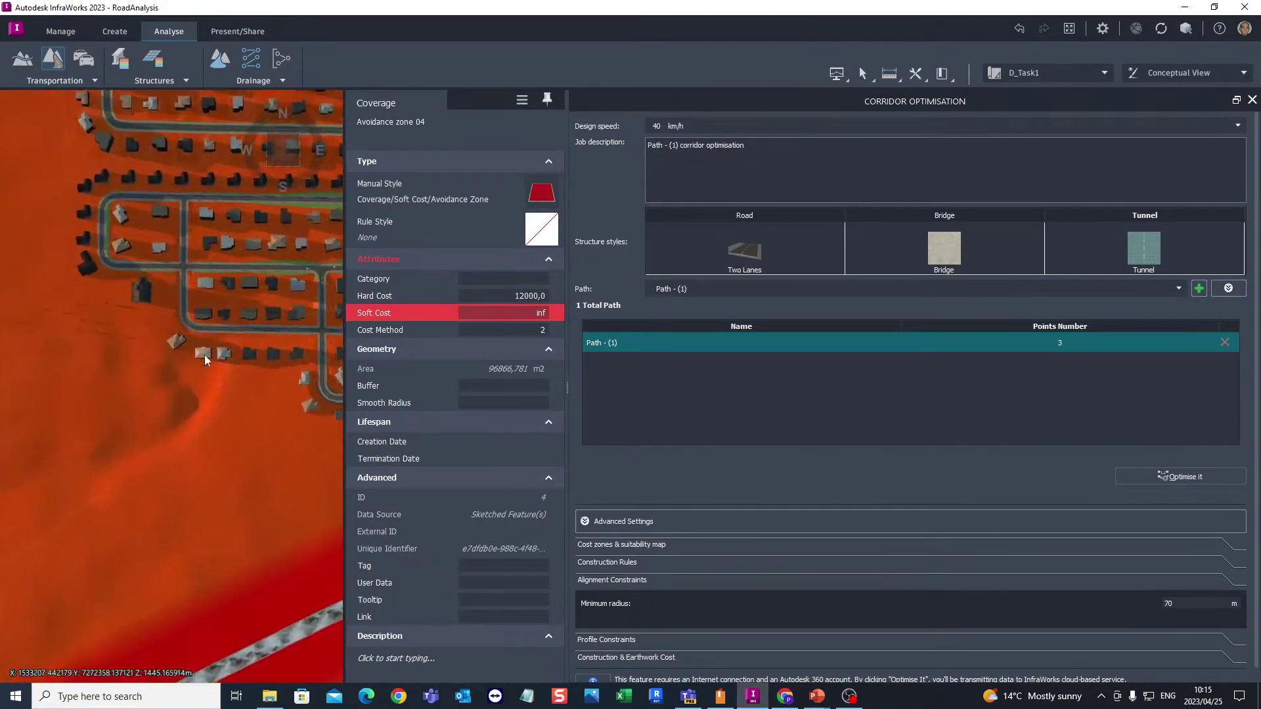
scroll(95, 368, "down", 6)
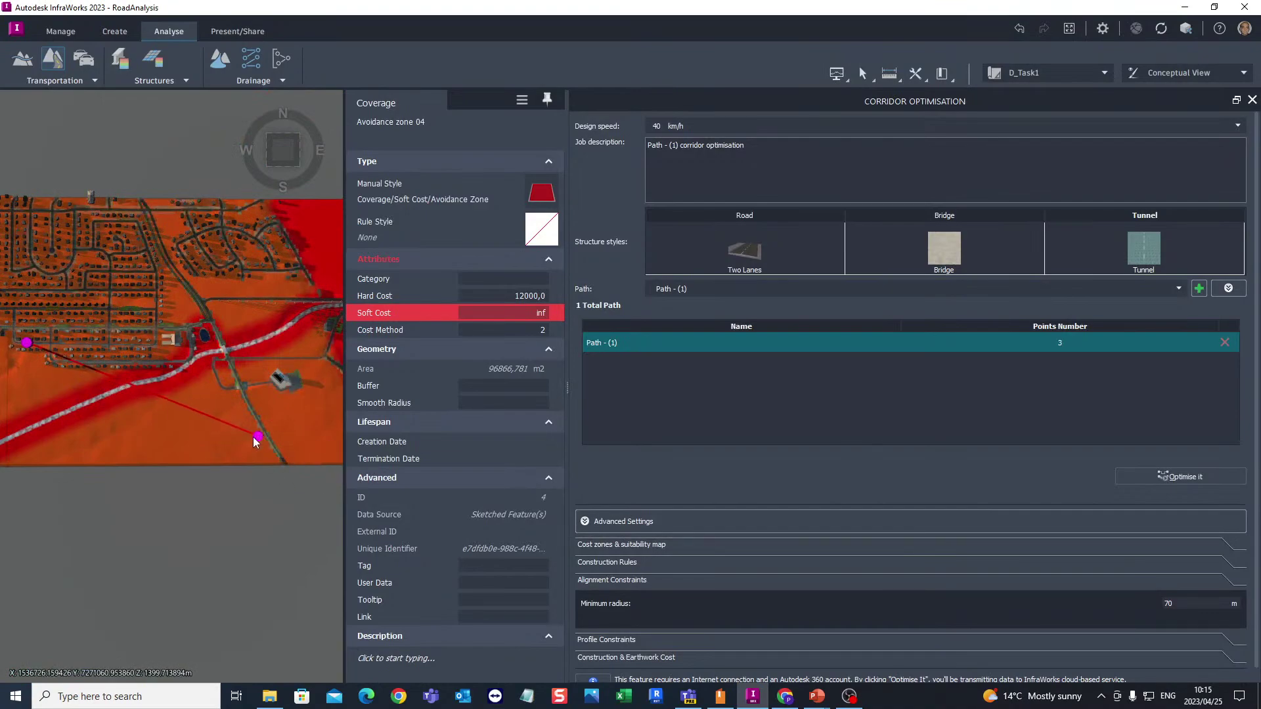
scroll(92, 407, "down", 4)
scroll(289, 407, "up", 5)
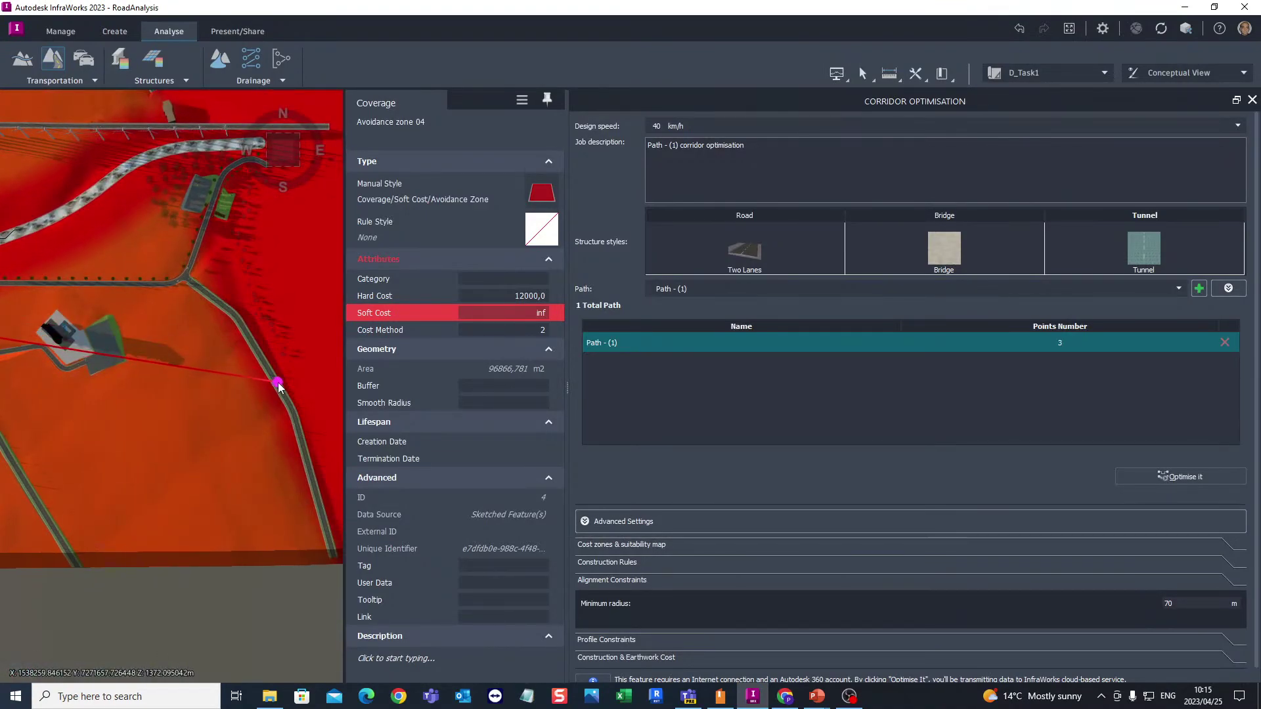
double_click(280, 387)
scroll(266, 433, "down", 5)
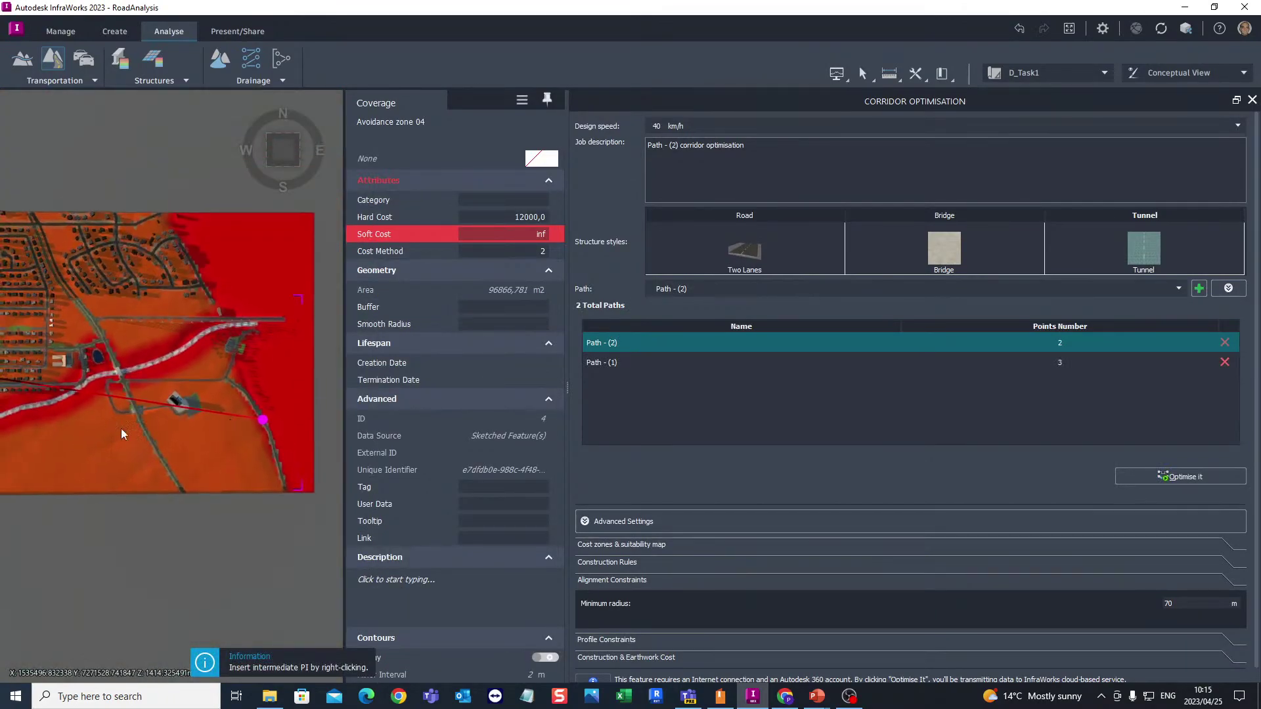
scroll(246, 394, "up", 2)
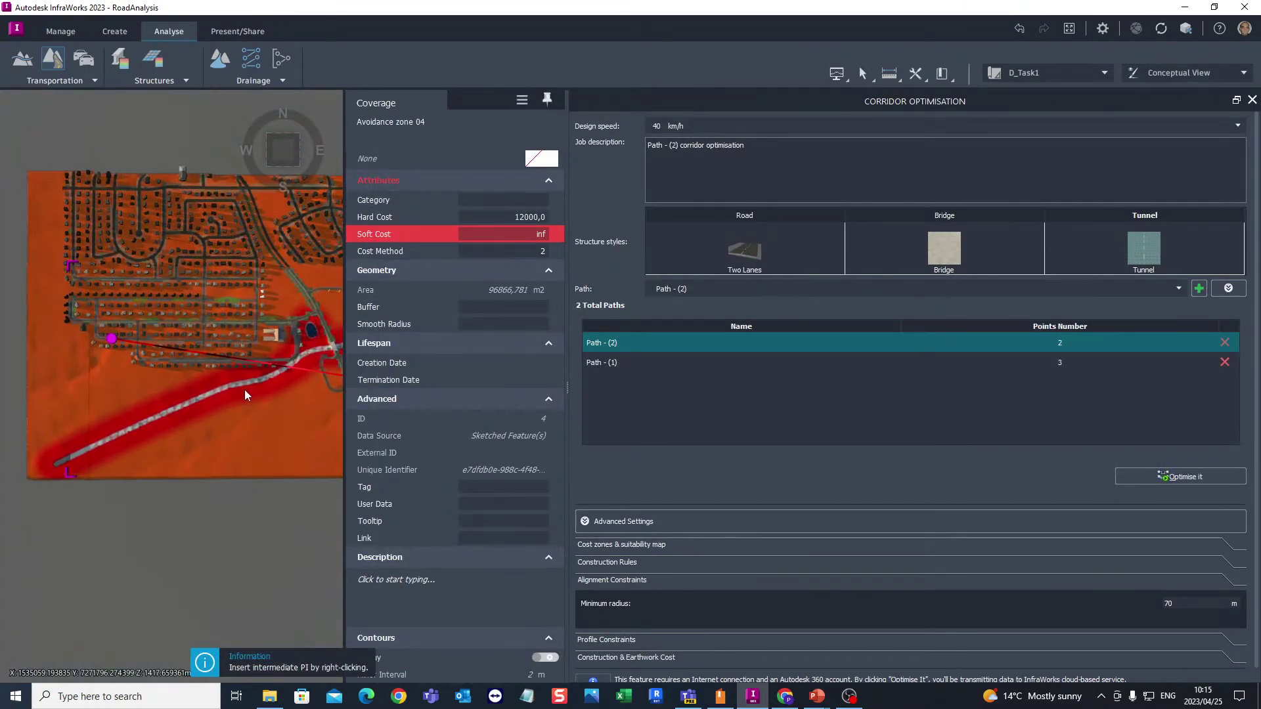
right_click(298, 366)
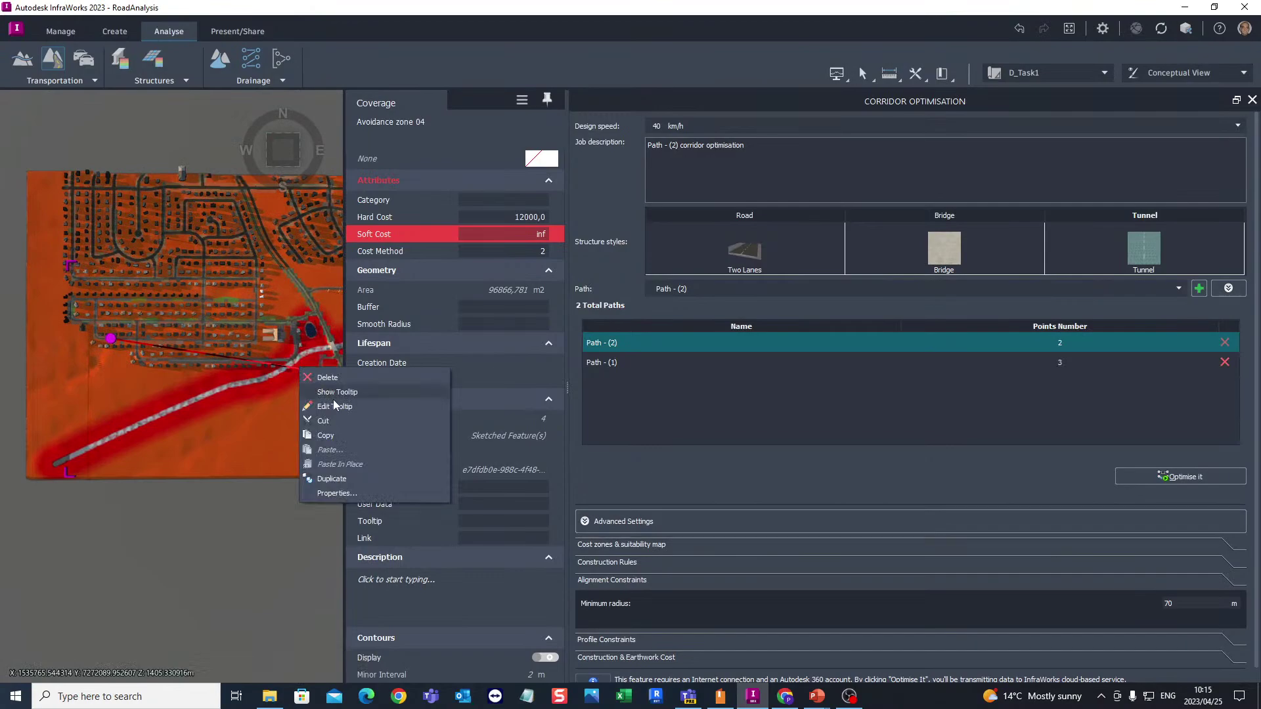
left_click_drag(285, 365, 278, 365)
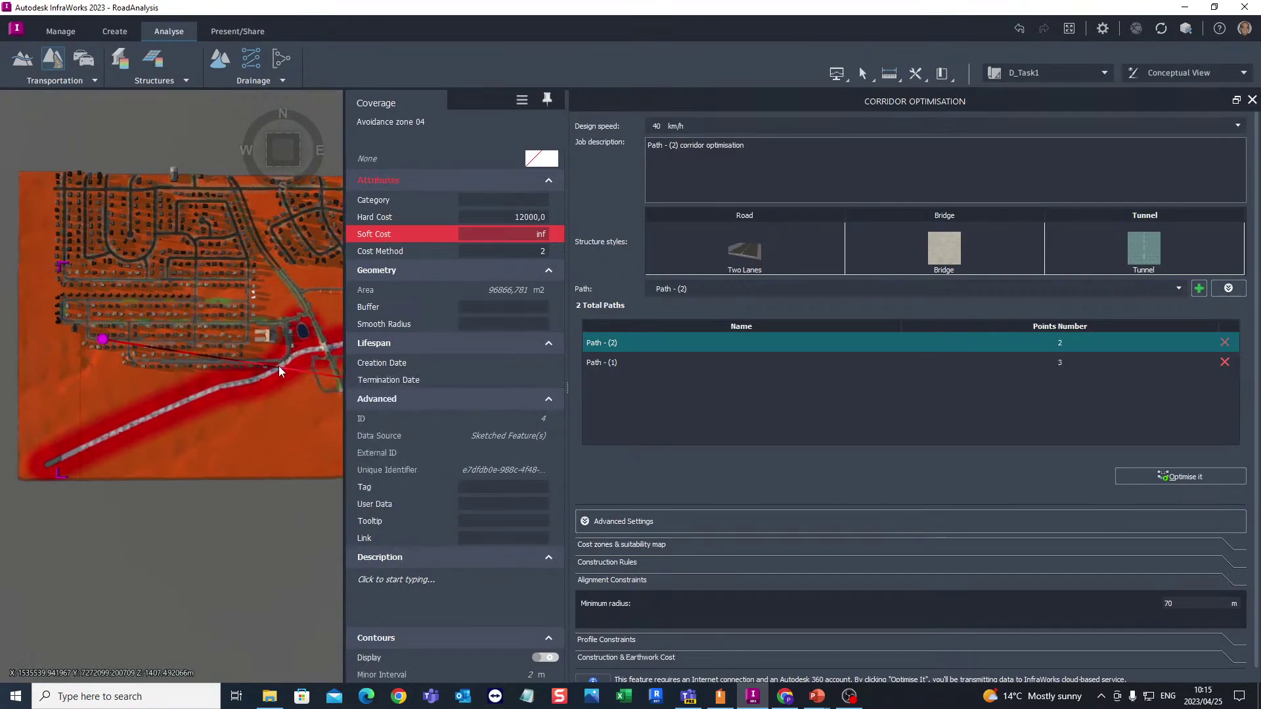
right_click(287, 373)
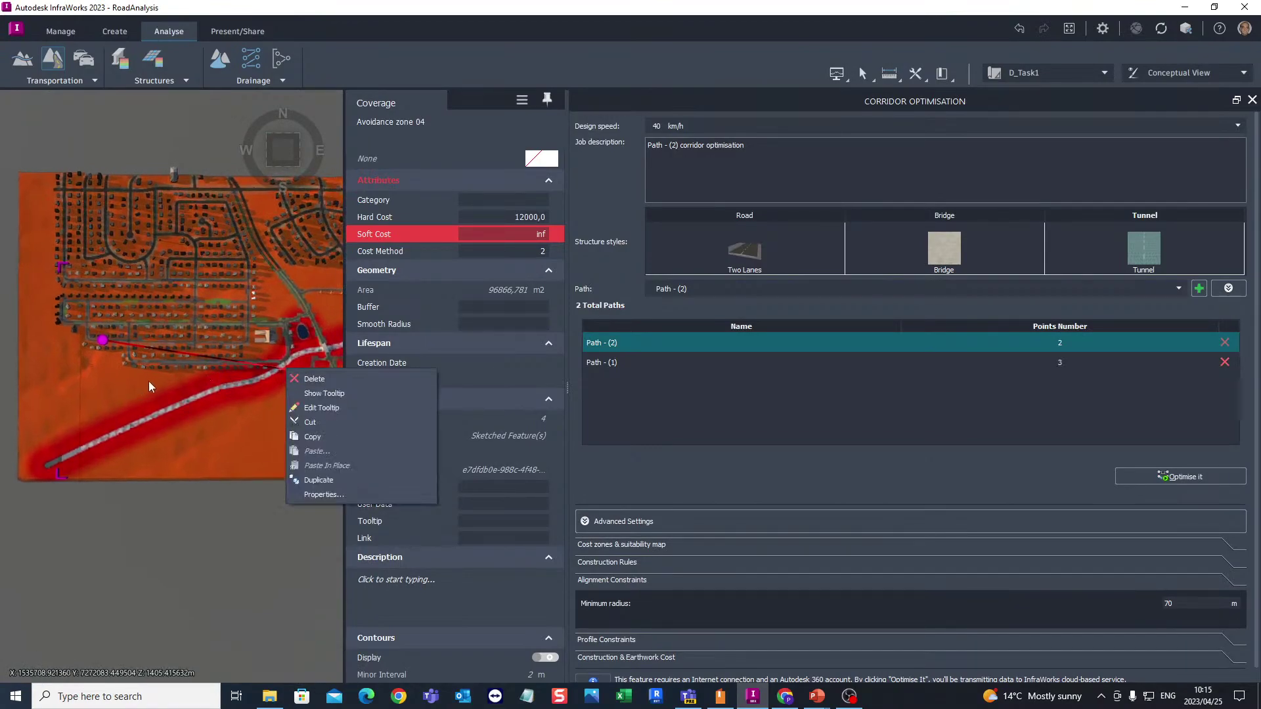
scroll(144, 405, "down", 3)
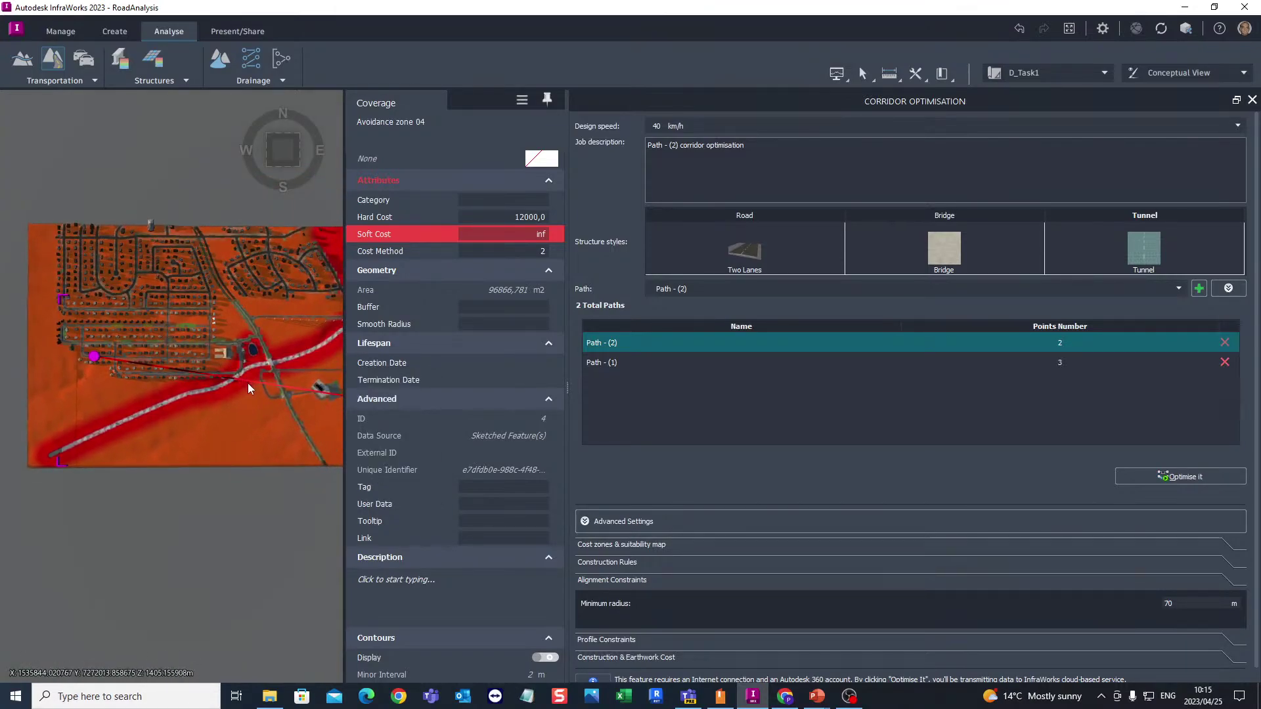
right_click(248, 385)
right_click(229, 379)
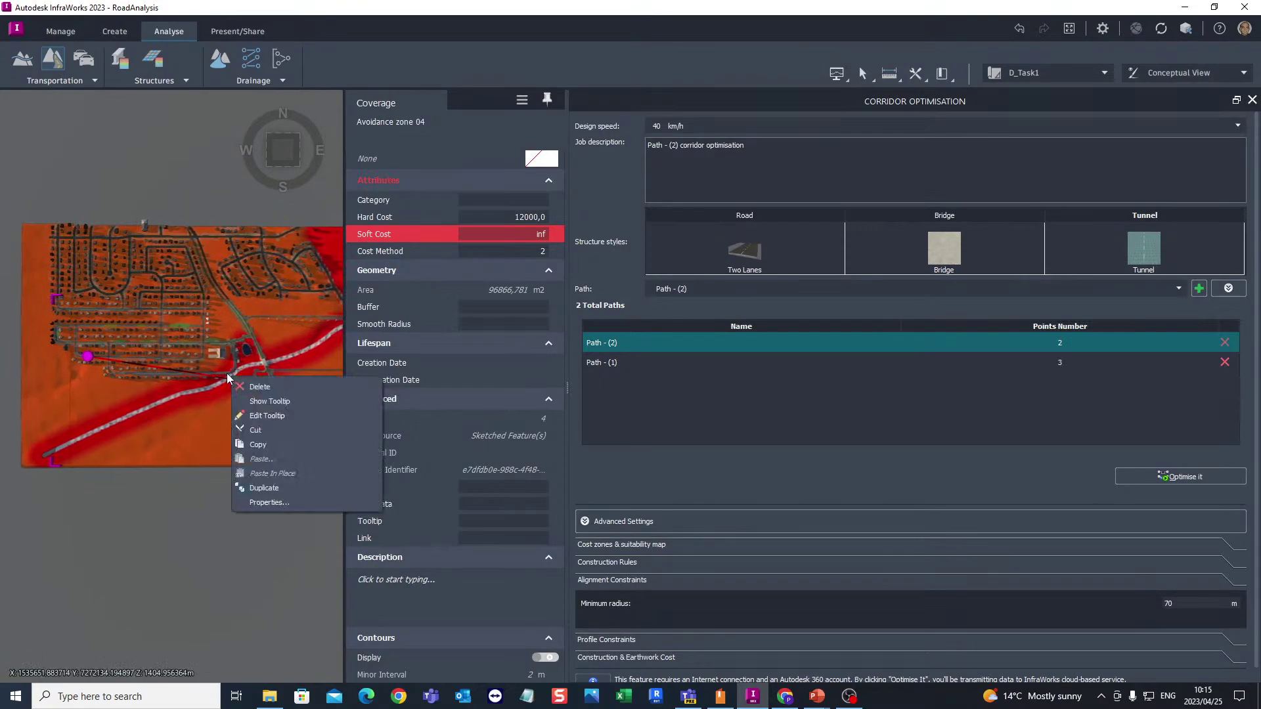
key("Escape")
scroll(88, 380, "down", 2)
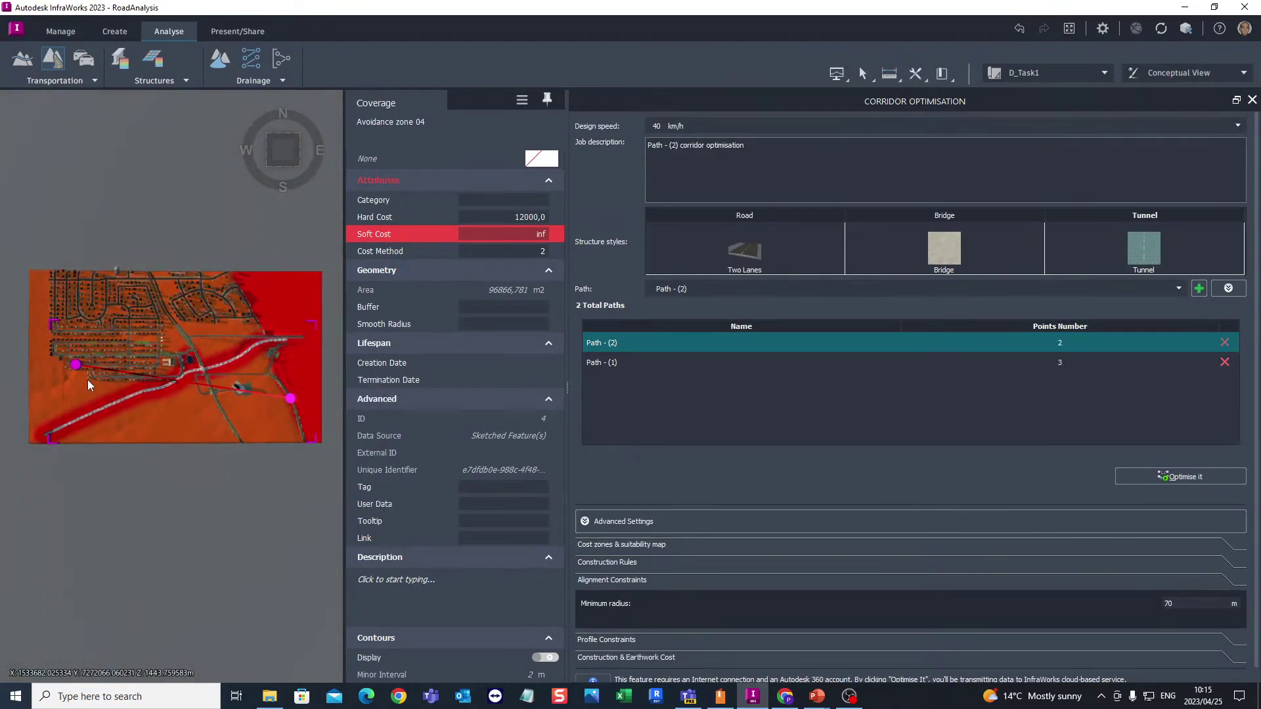
right_click(292, 397)
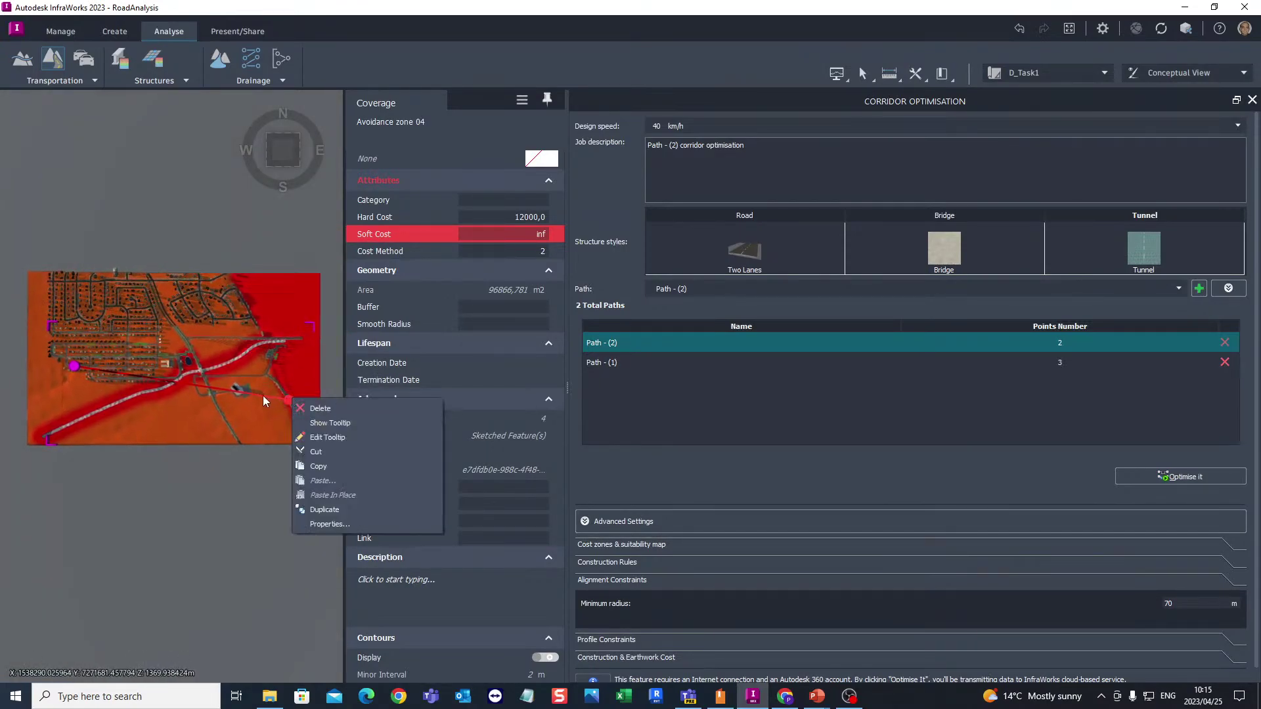
key("Escape")
middle_click_drag(205, 388, 214, 437)
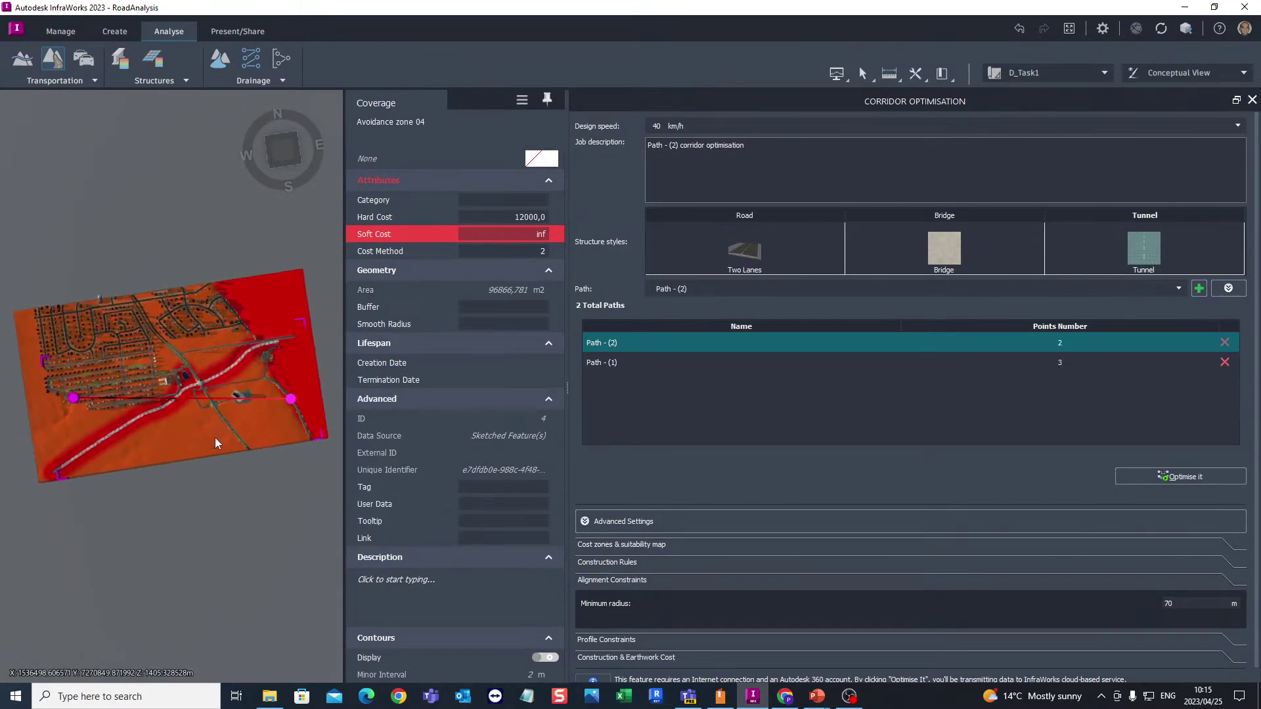
right_click(188, 396)
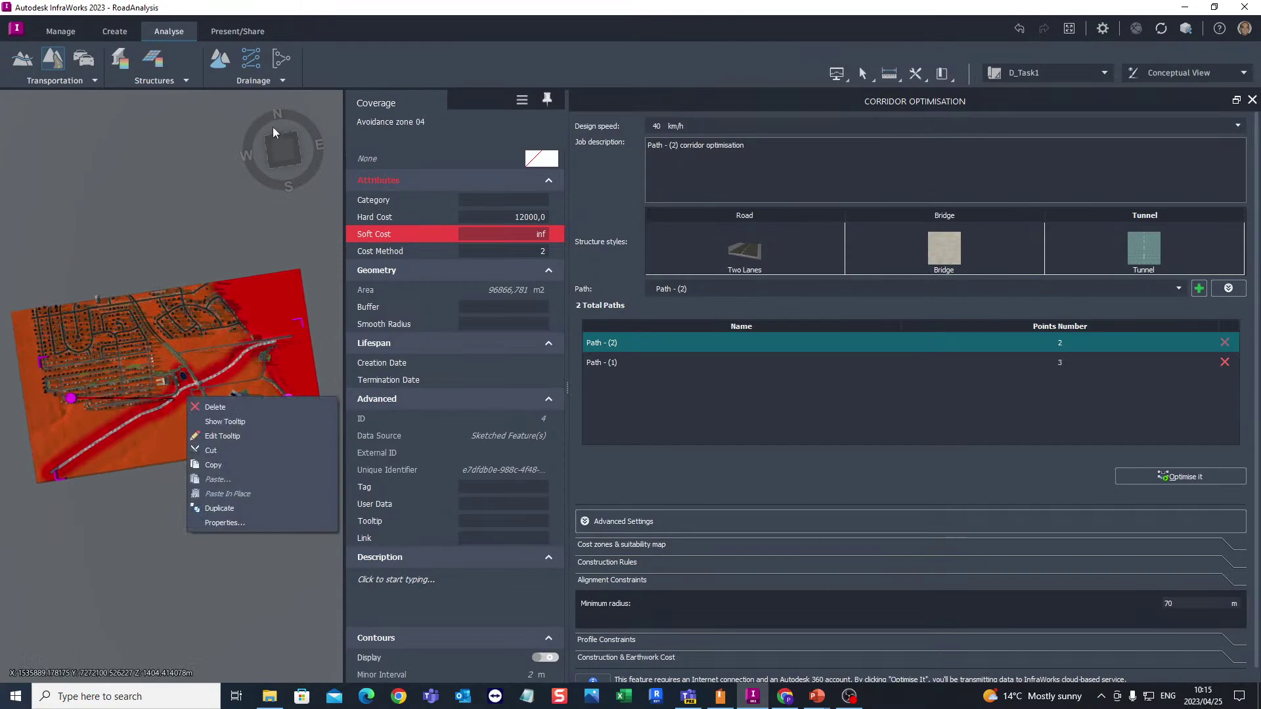
Insert an intermediate point on Path - (2) and move it southwest, to the south side of the red river strip
left_click(287, 153)
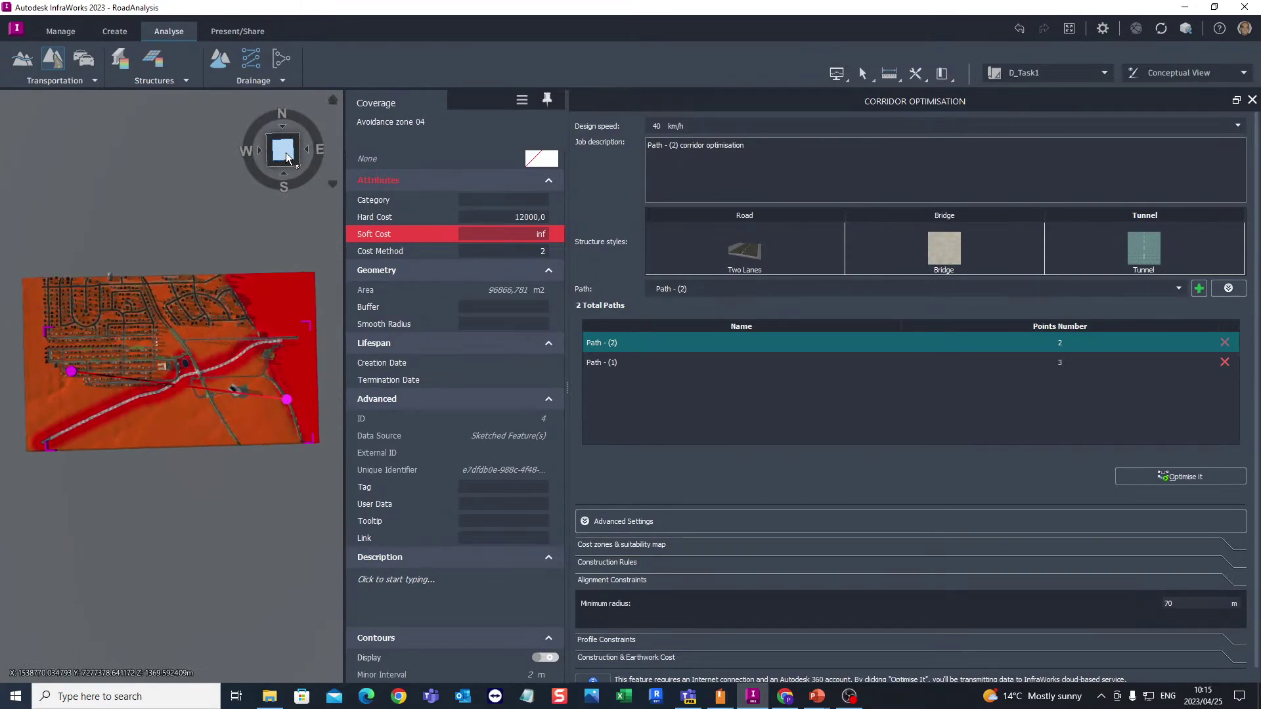
right_click(180, 384)
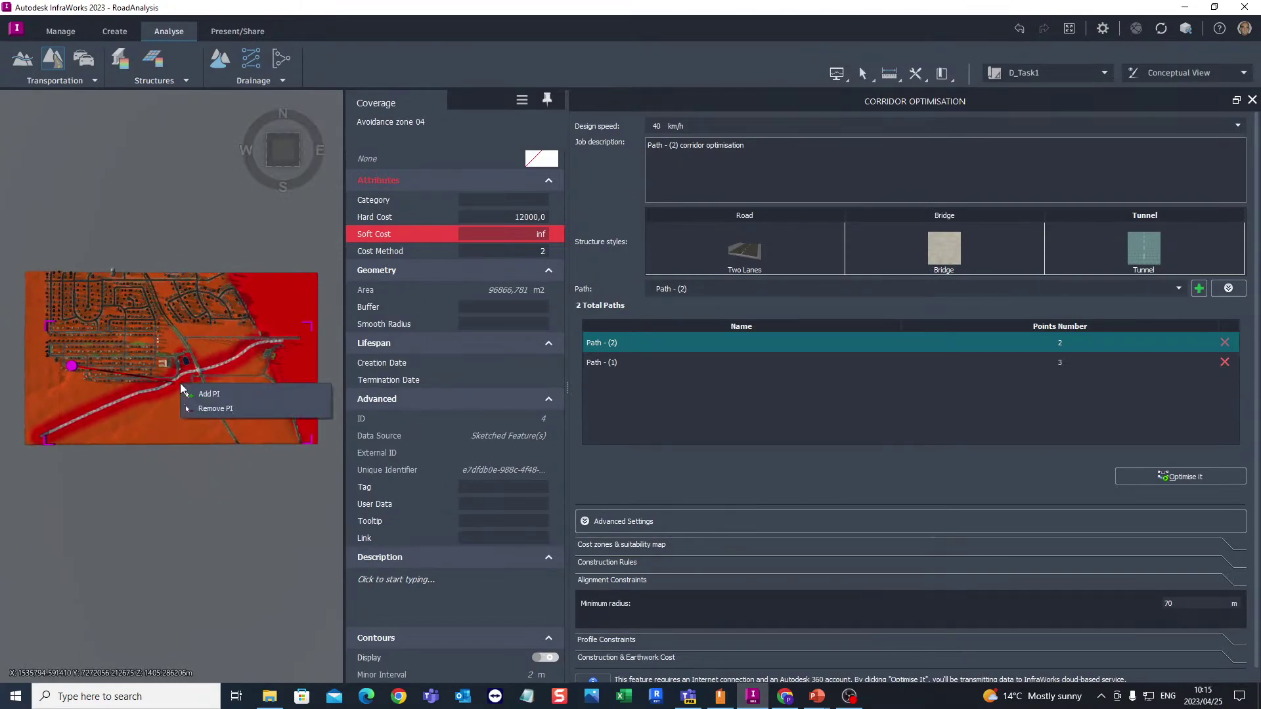
left_click(227, 392)
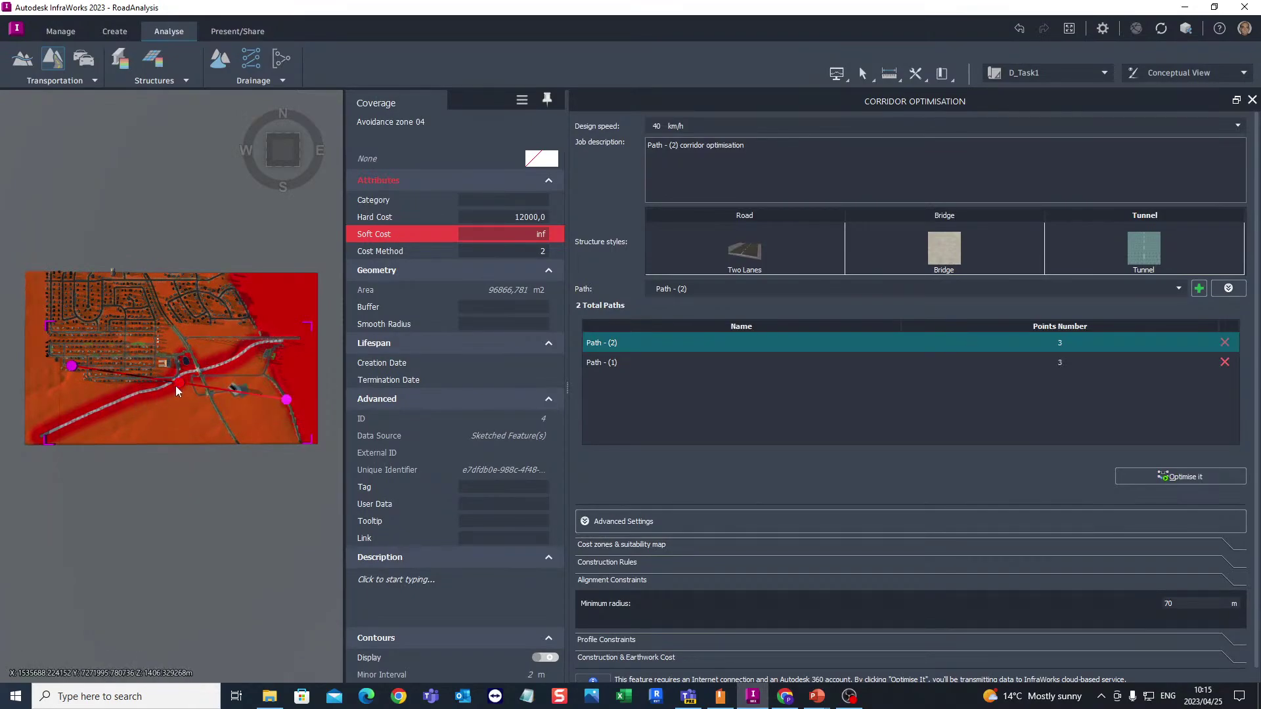
left_click_drag(178, 382, 113, 421)
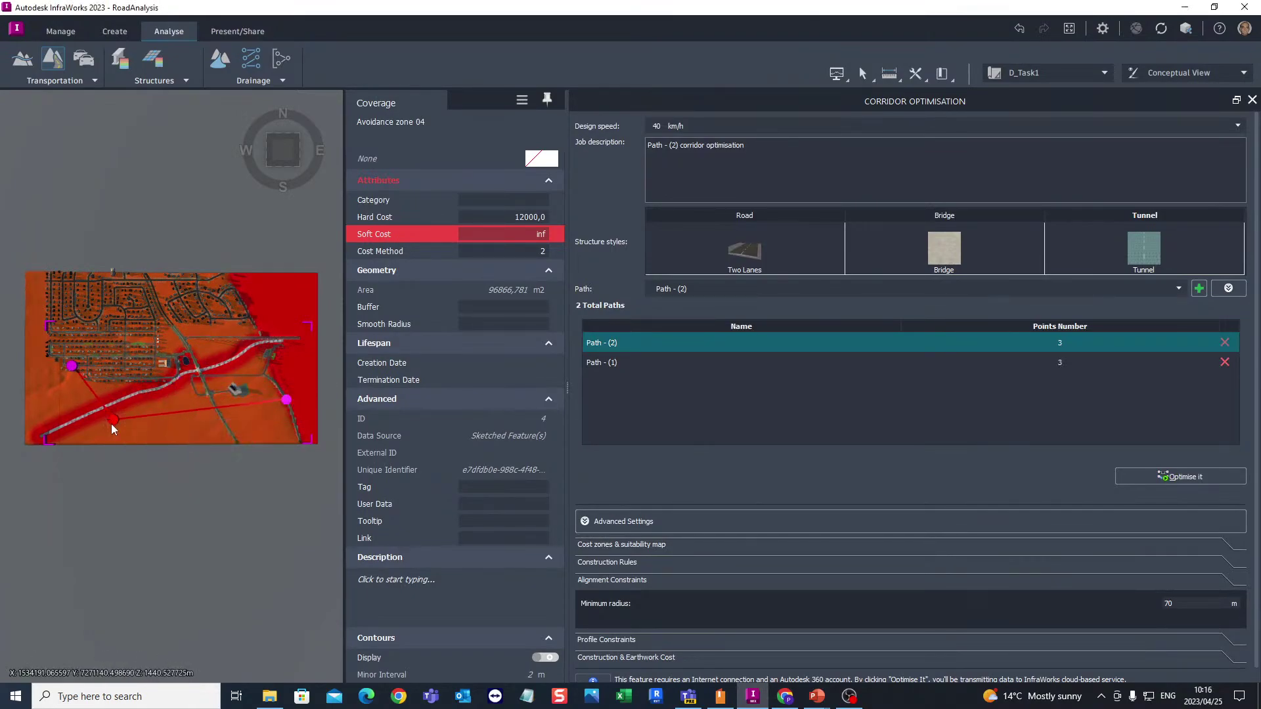
Insert a second intermediate point on the southern stretch of Path - (2) and move it towards the model's southern edge
right_click(208, 408)
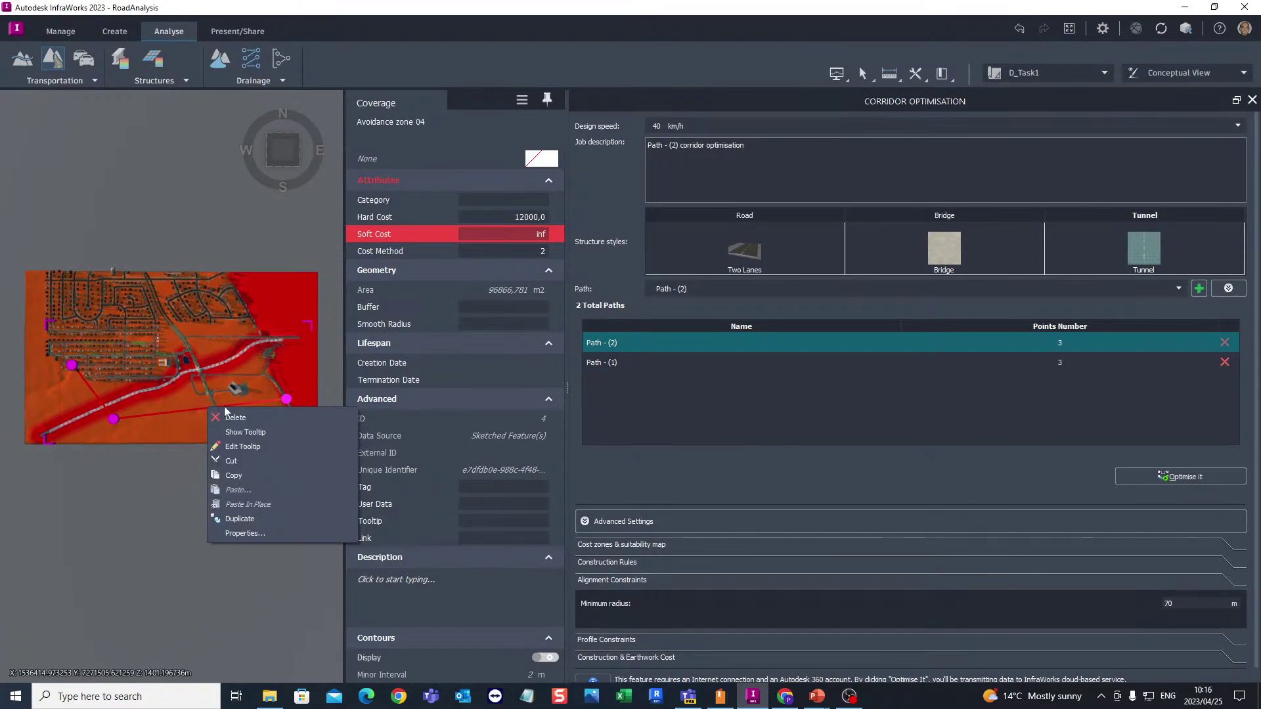
right_click(113, 417)
left_click(102, 432)
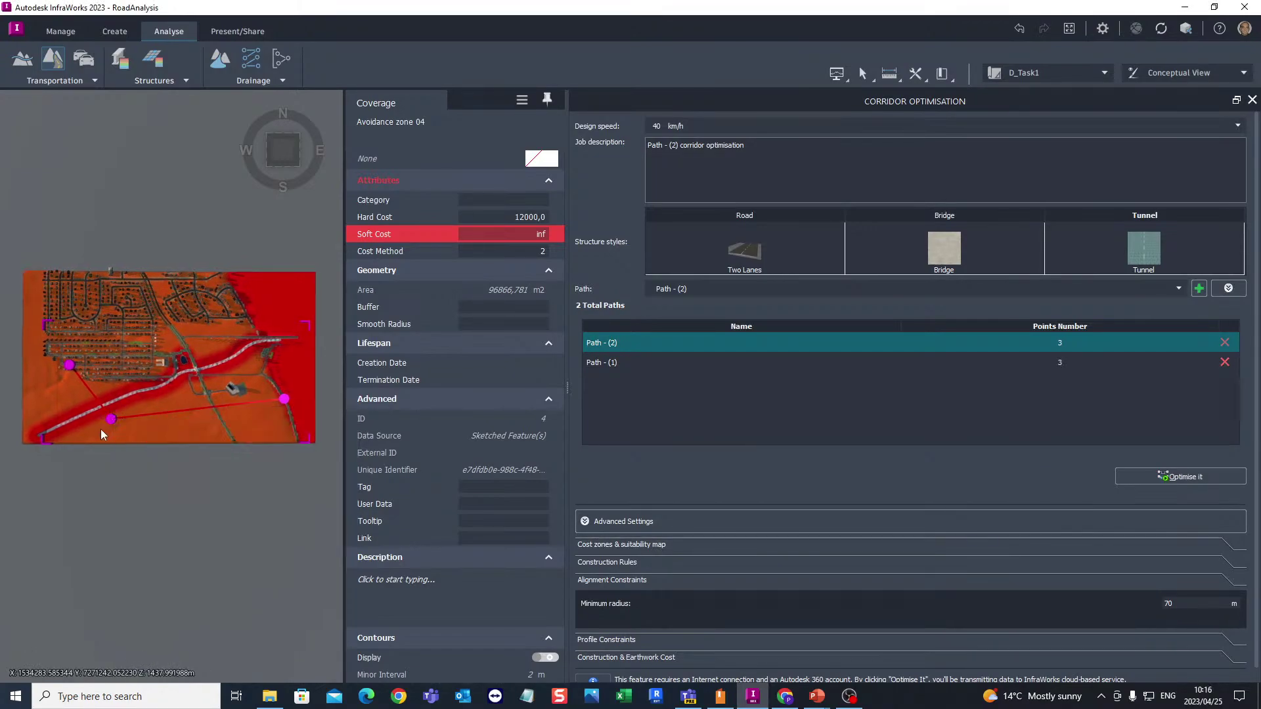
right_click(155, 413)
left_click(140, 423)
right_click(188, 409)
left_click(225, 417)
left_click_drag(188, 411, 179, 436)
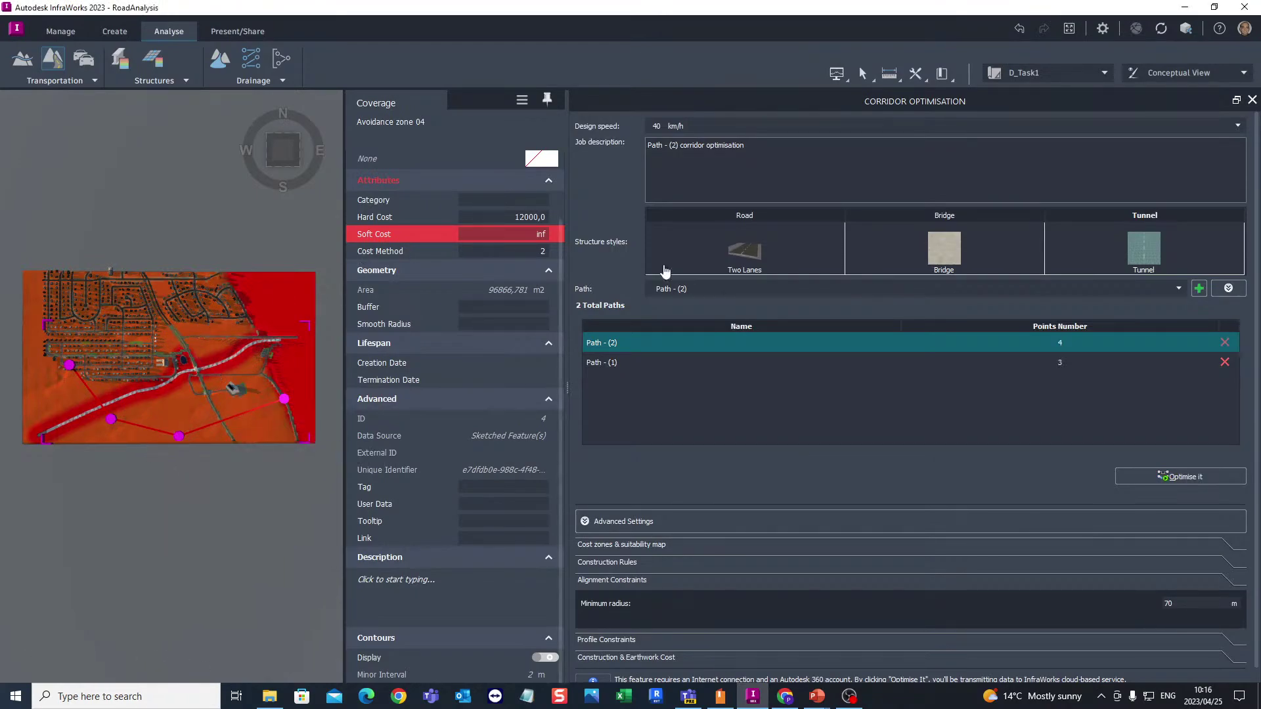
Review the advanced settings for Path - (2): cost zones, construction rules, alignment and profile constraints, and construction and earthwork cost
left_click(624, 521)
left_click(627, 640)
left_click(604, 545)
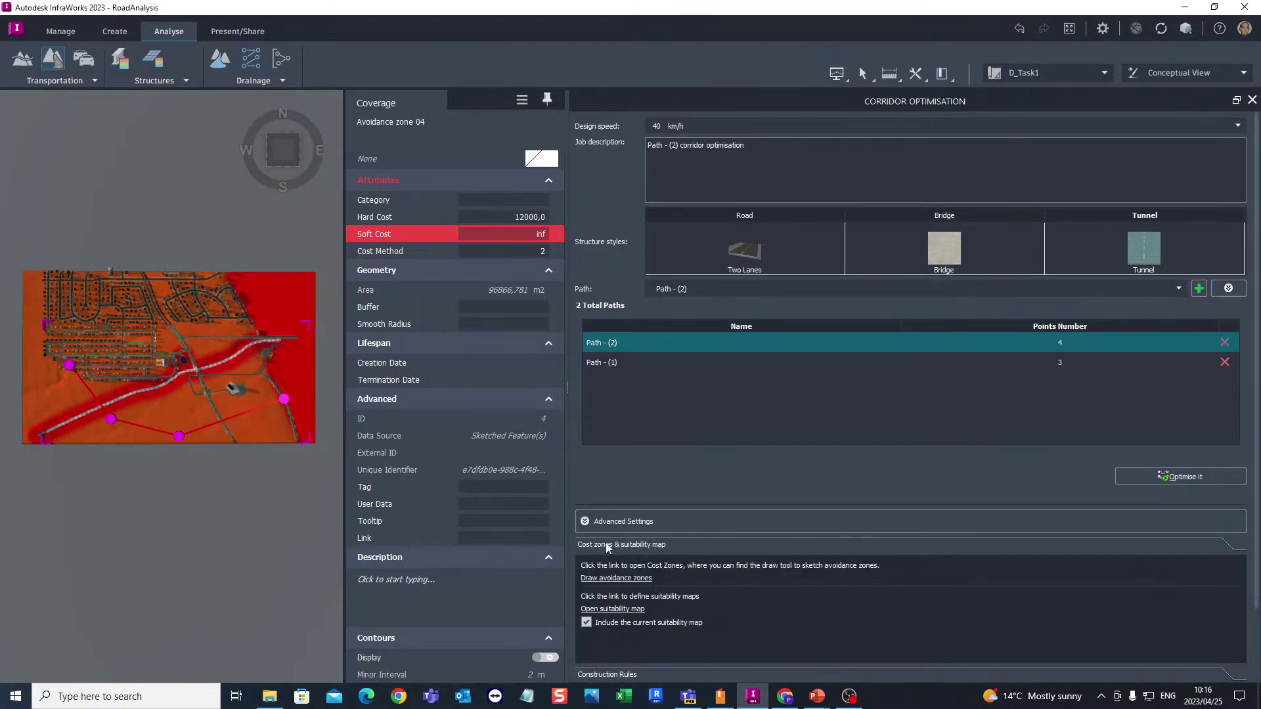
scroll(605, 543, "down", 2)
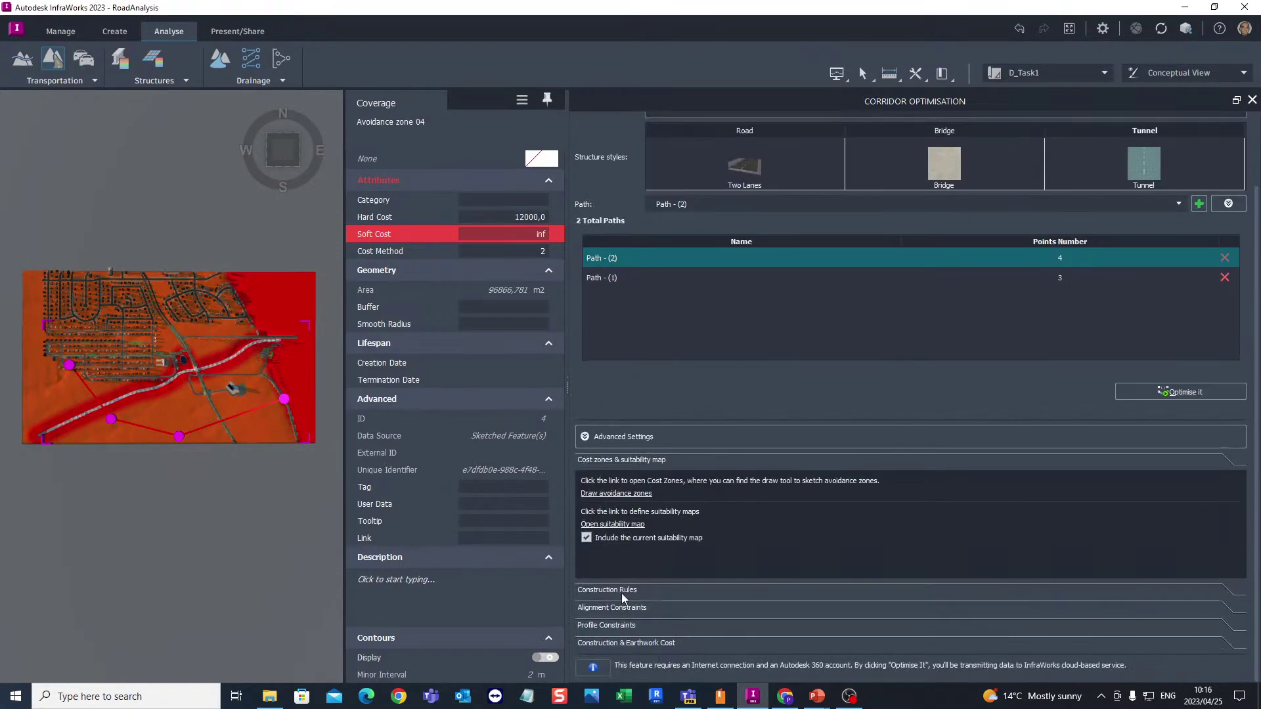
left_click(621, 591)
scroll(629, 507, "down", 1)
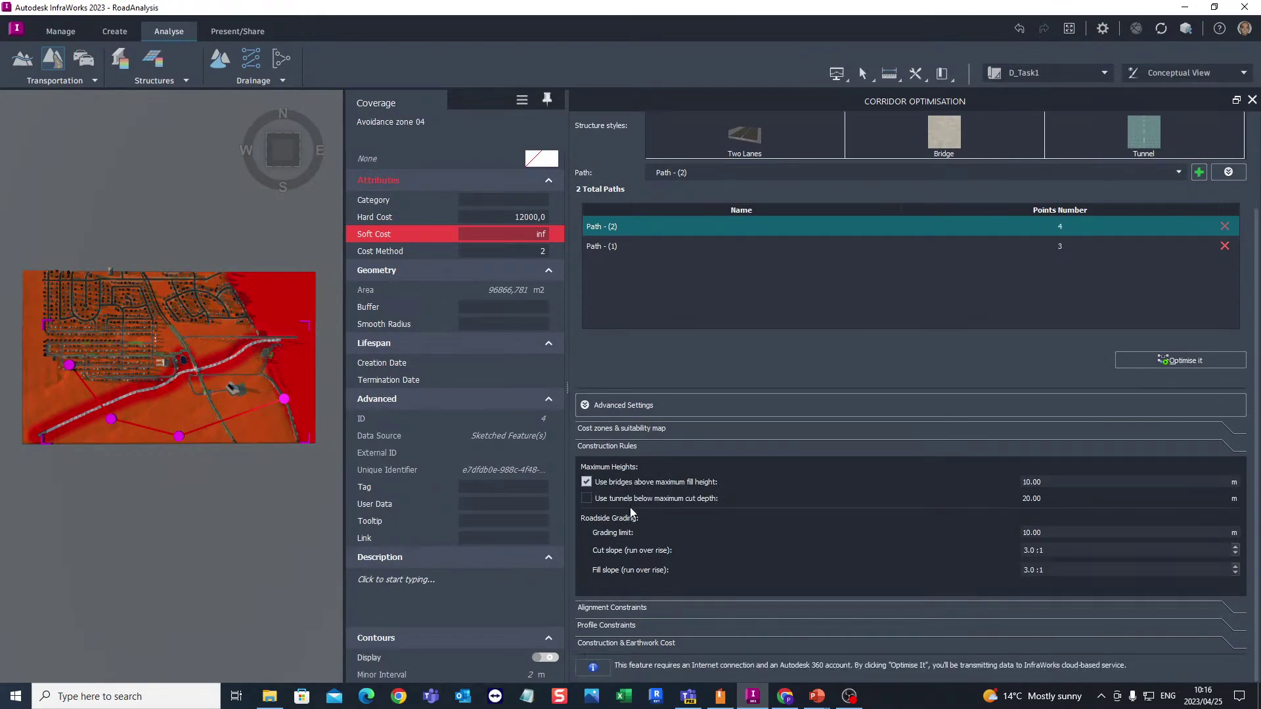
left_click(625, 610)
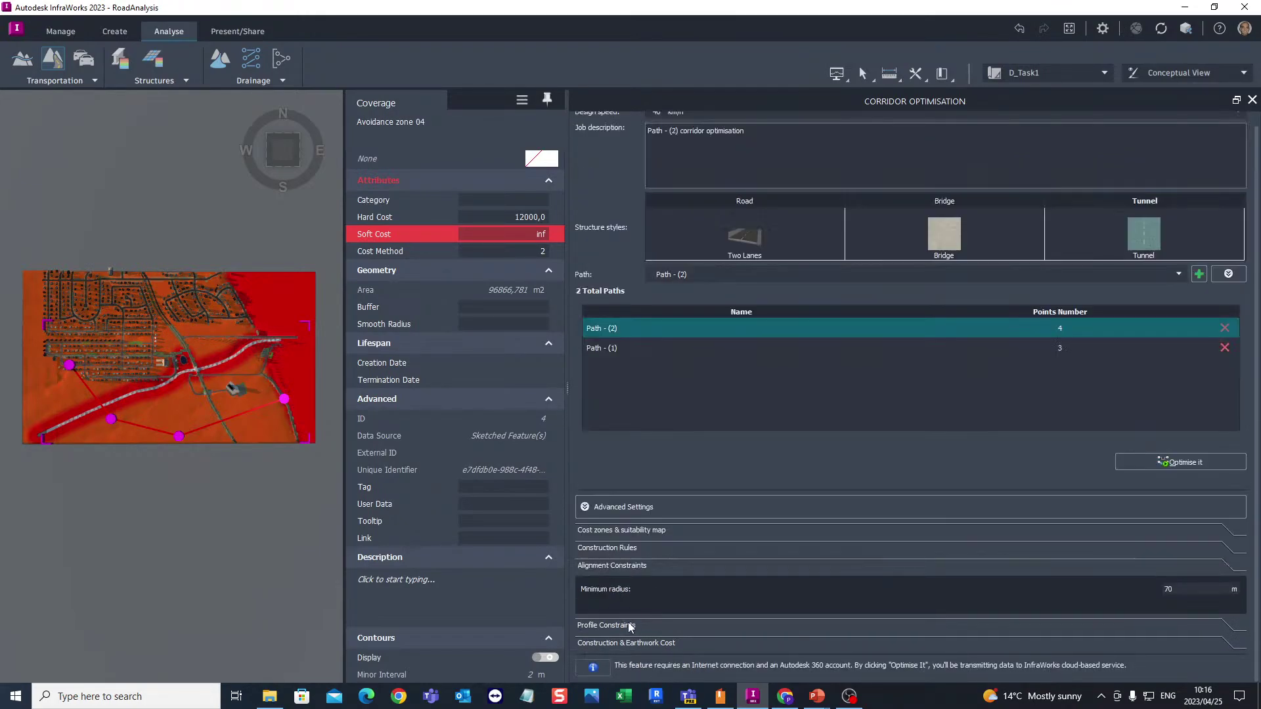
left_click(631, 624)
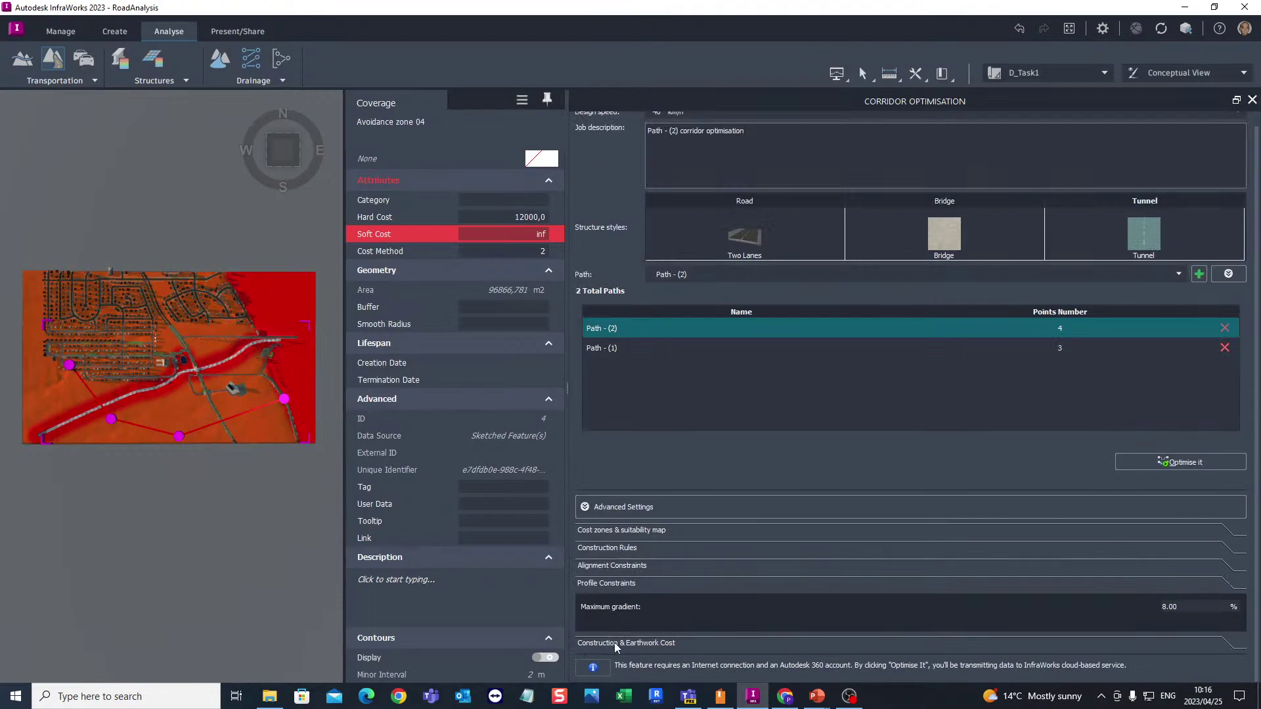
left_click(616, 643)
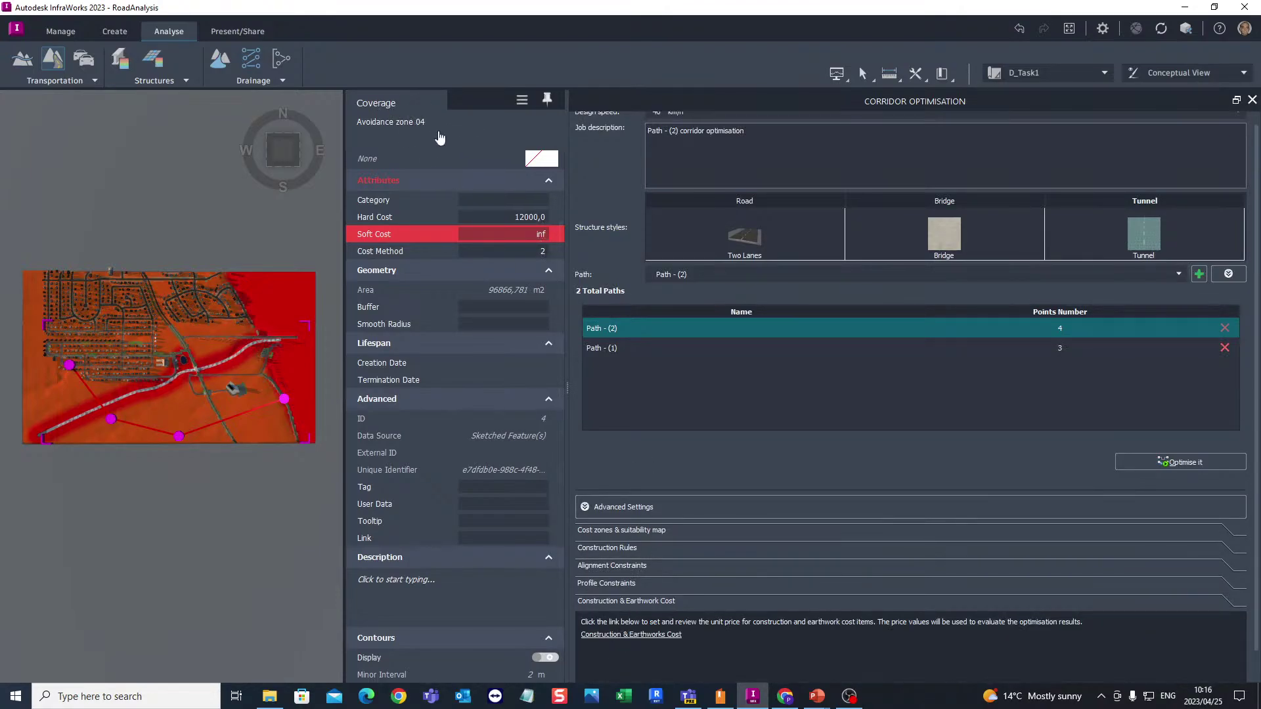
Check the avoidance zones included in the cost zones, and submit the Path - (2) corridor optimisation
left_click(636, 530)
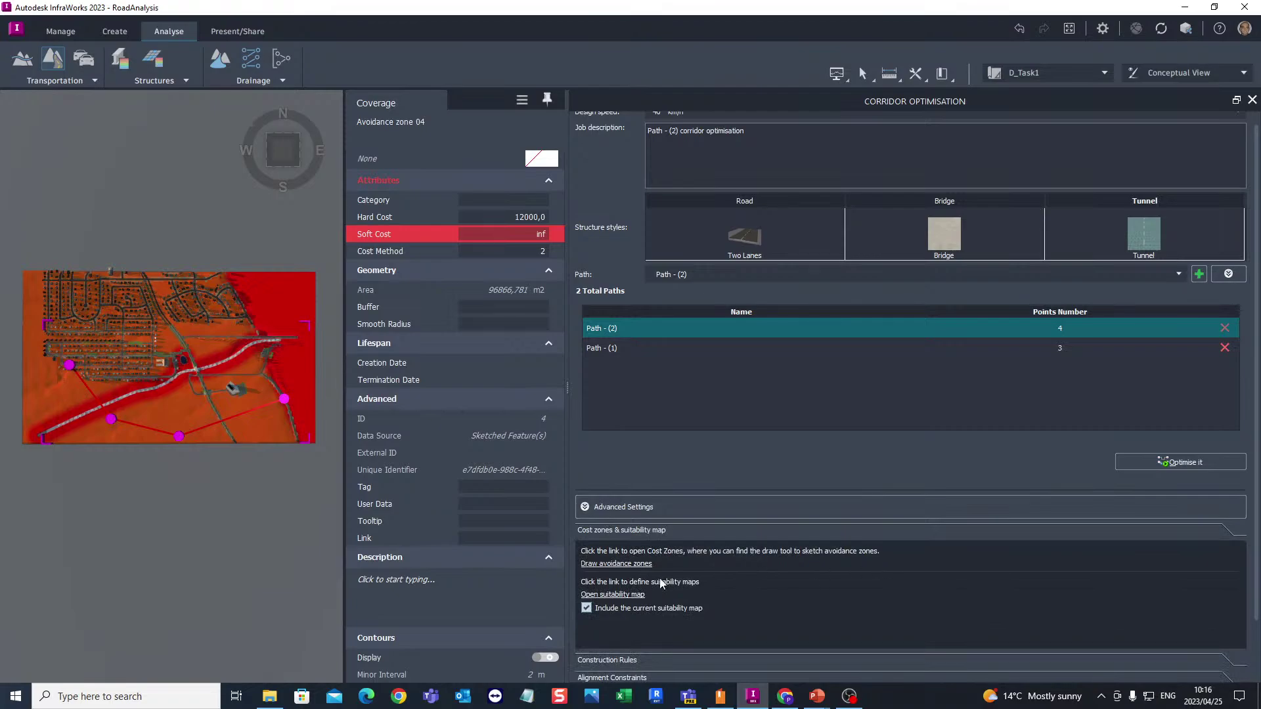
left_click(624, 564)
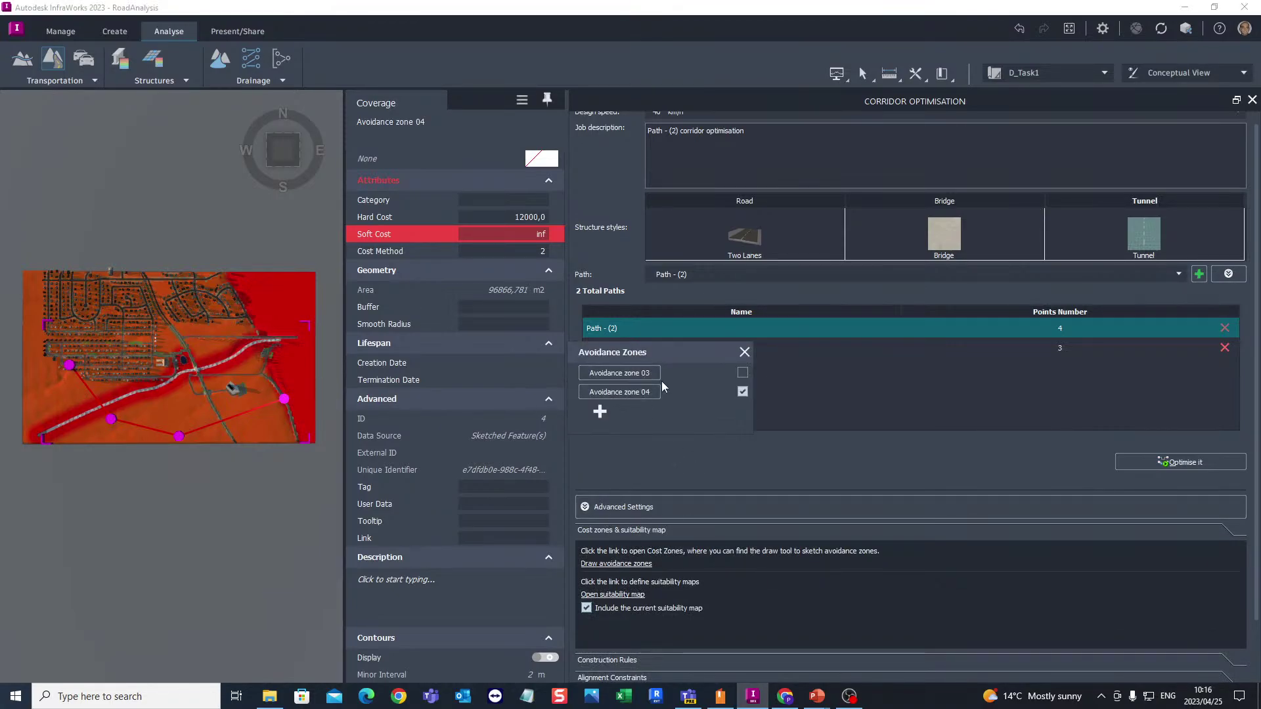
left_click(745, 353)
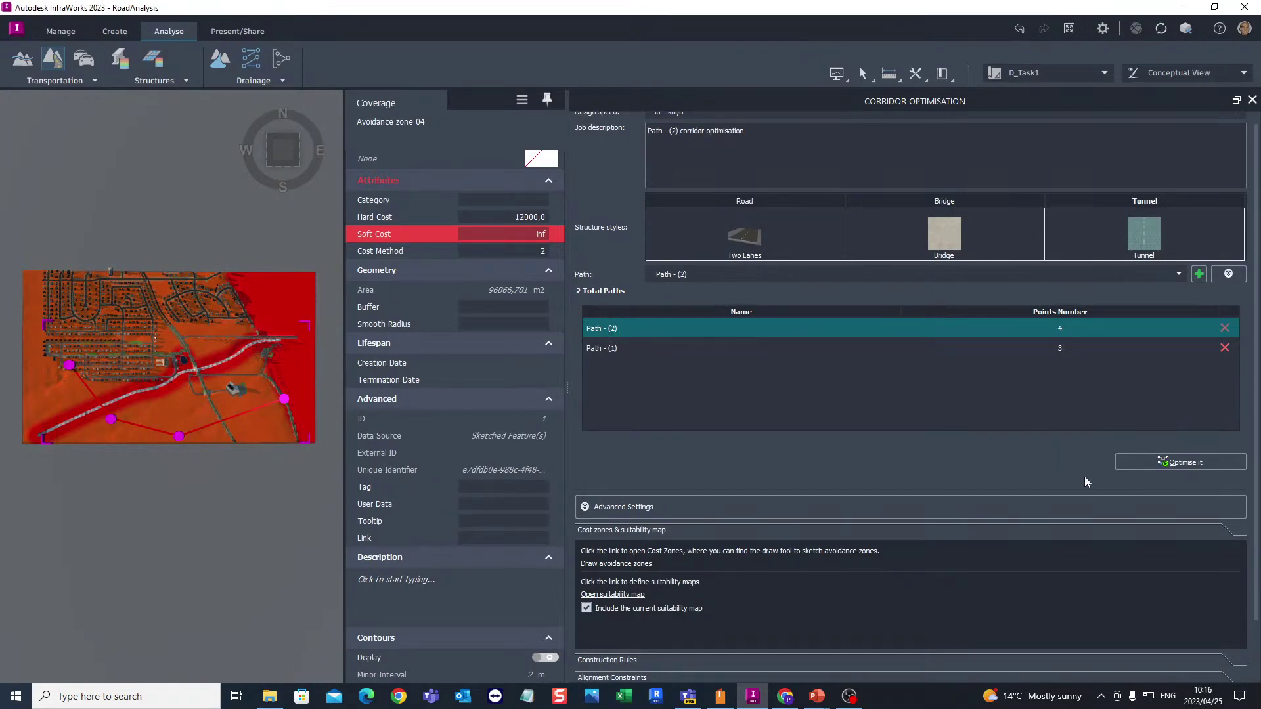
left_click(1175, 463)
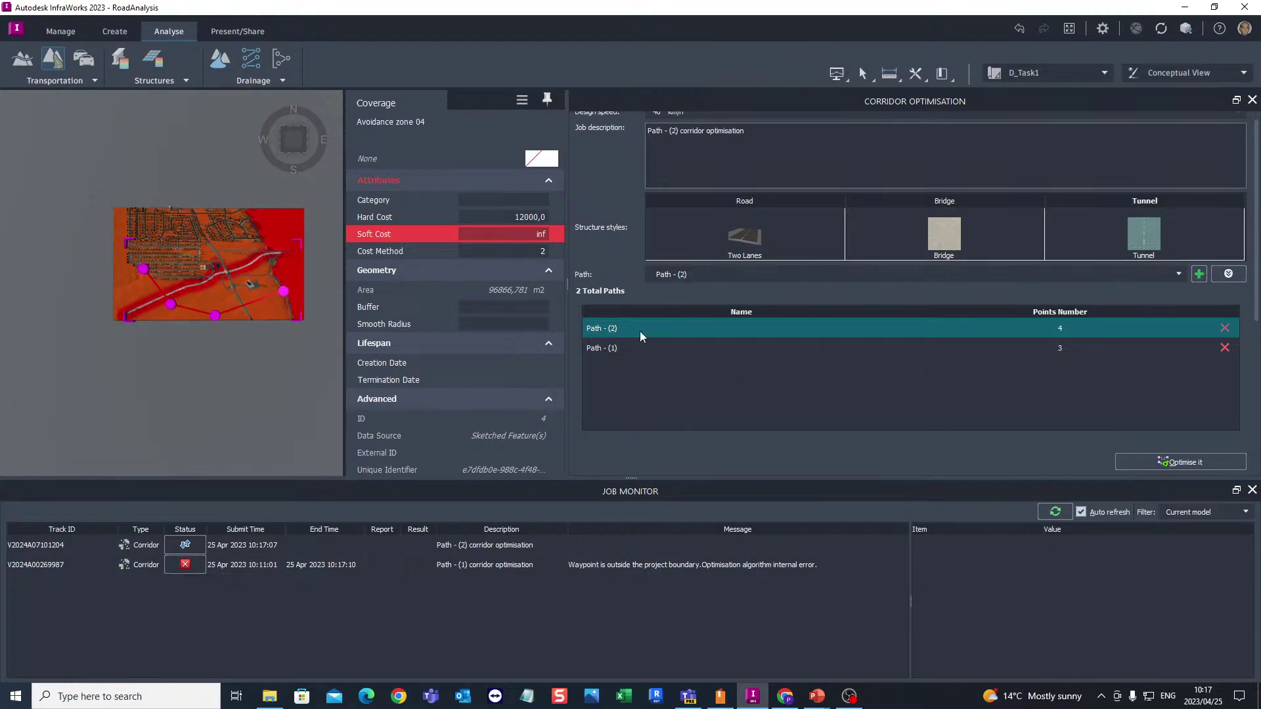
Move the eastern and western end points of Path - (1) further inside the project boundary
left_click(703, 349)
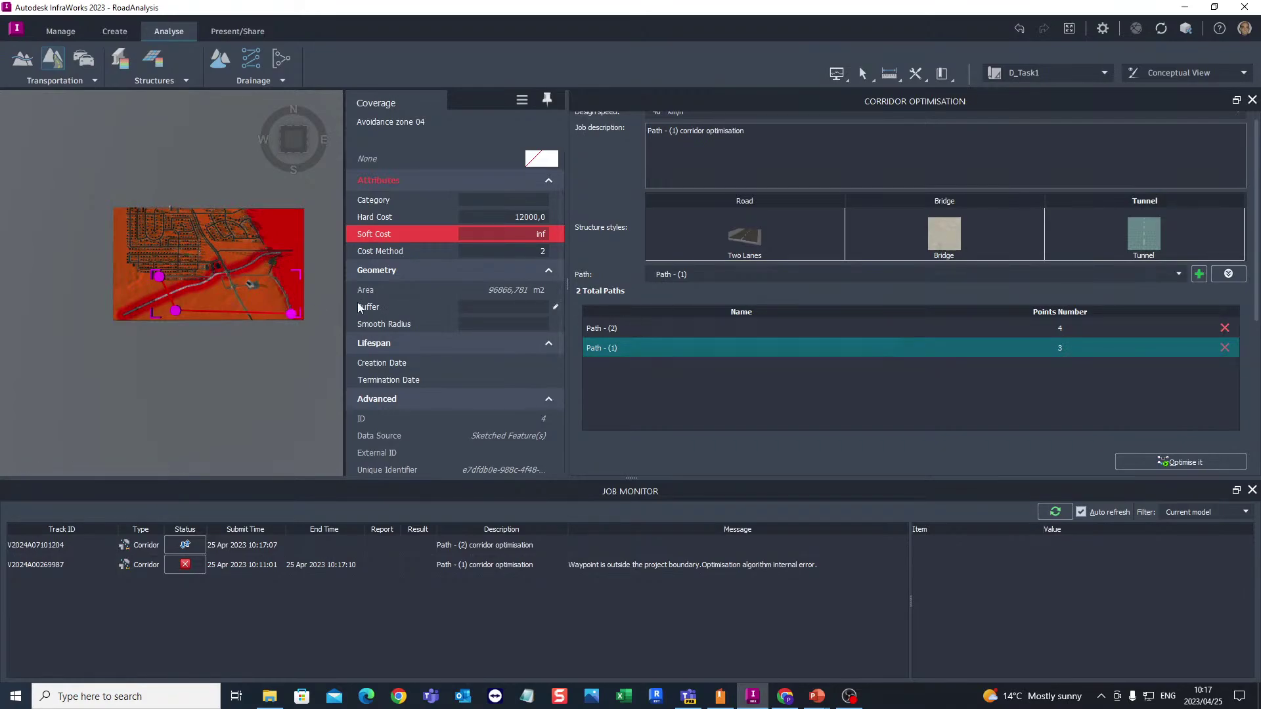
scroll(293, 318, "up", 1)
scroll(292, 318, "up", 5)
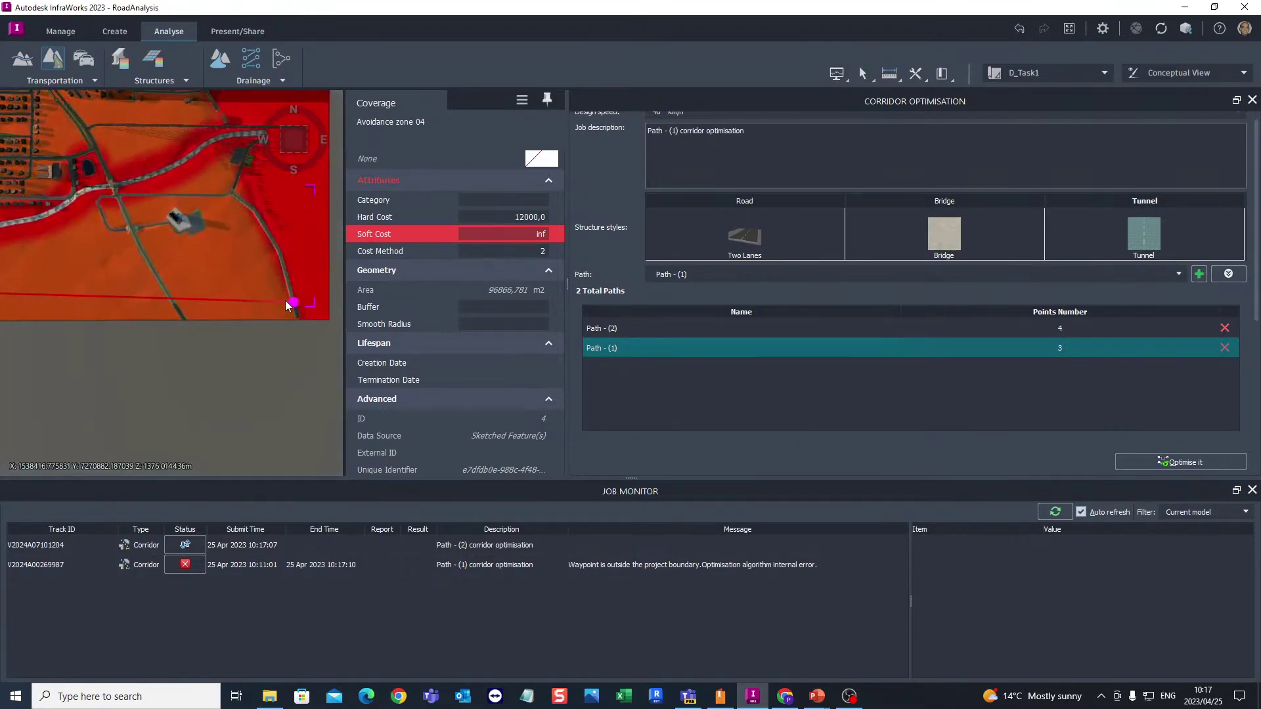
left_click_drag(281, 306, 273, 286)
scroll(264, 334, "down", 6)
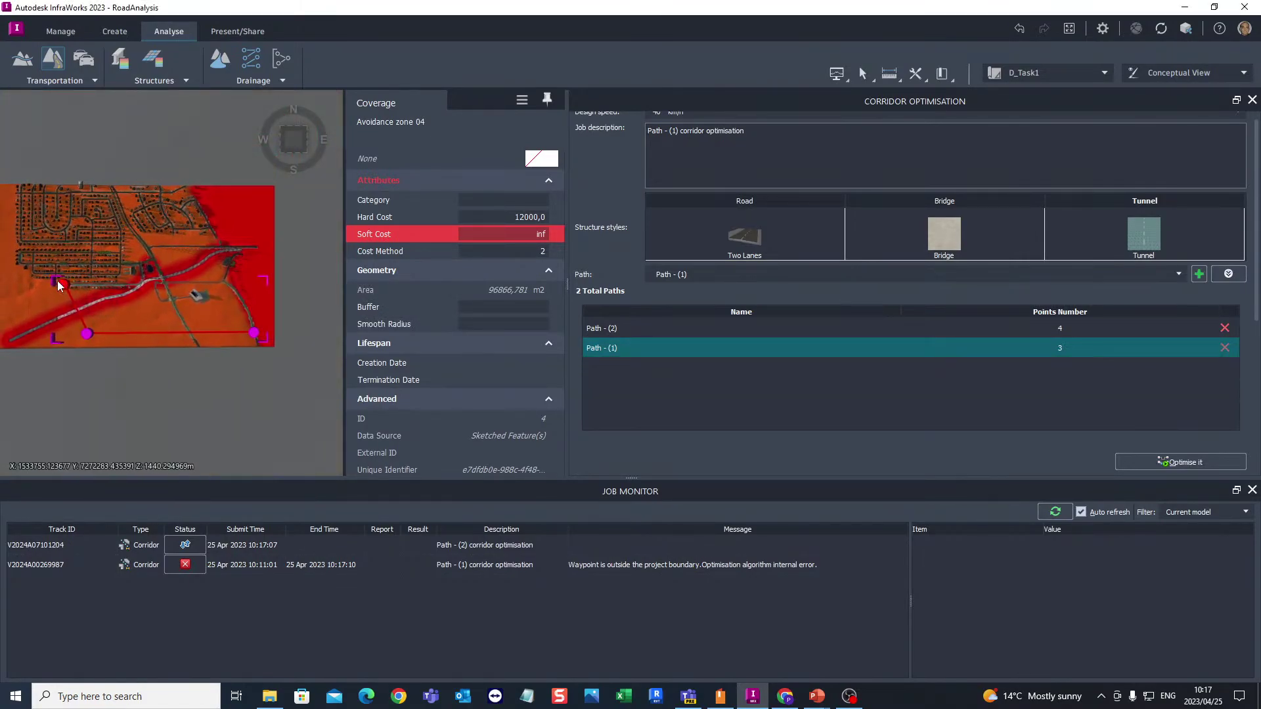
left_click_drag(57, 281, 88, 355)
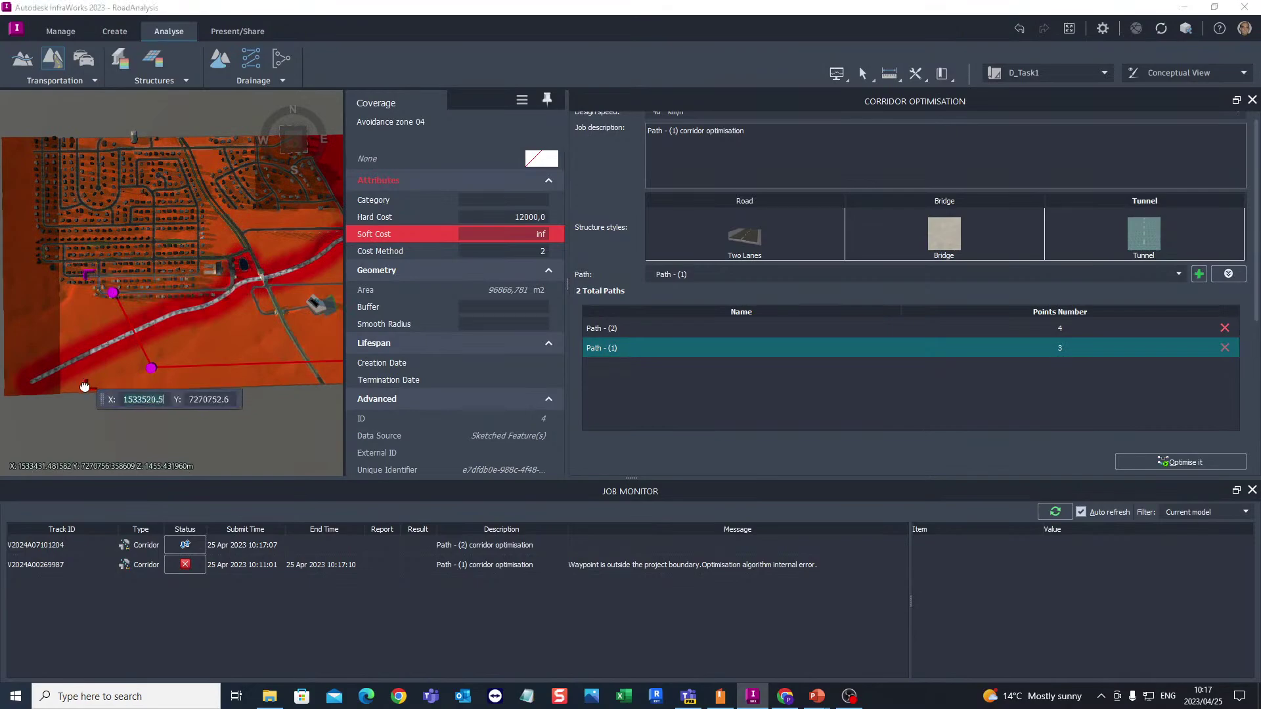
scroll(214, 364, "down", 3)
scroll(285, 353, "up", 2)
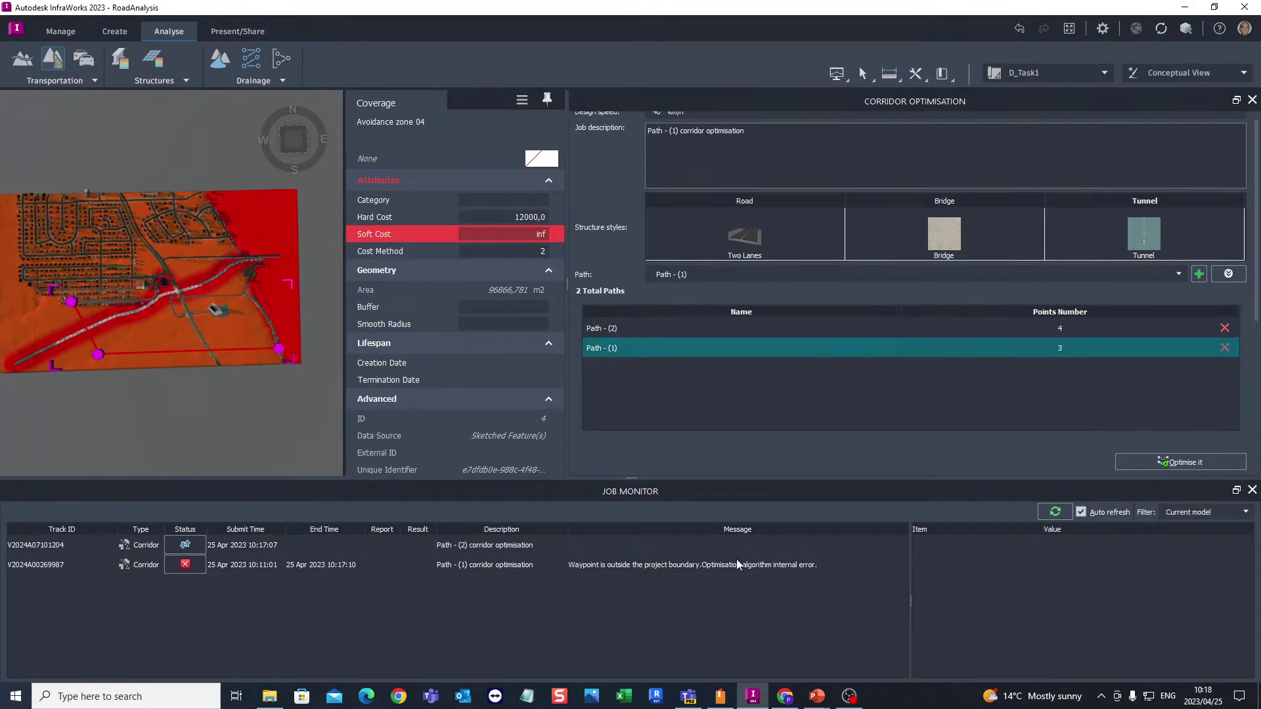
Resubmit the Path - (1) corridor optimisation, and close the Job Monitor and Corridor Optimisation panels
mouse_move(185, 571)
left_click(1167, 463)
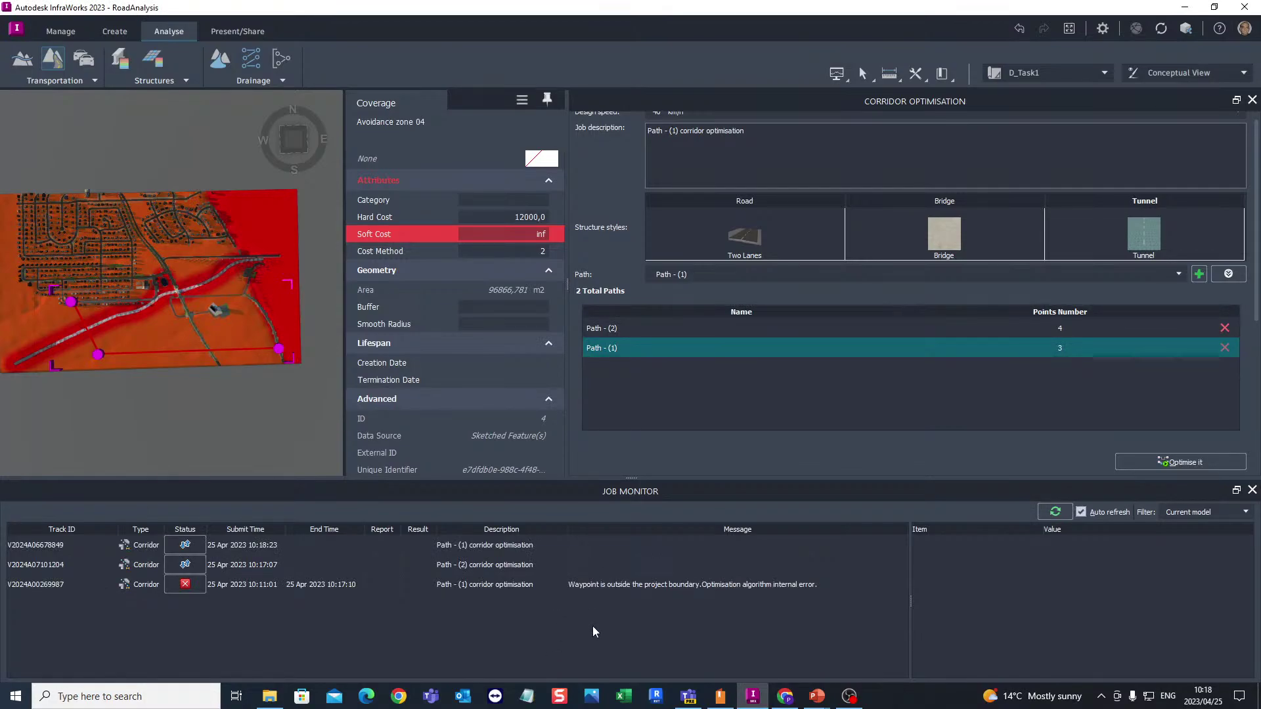
left_click(1252, 491)
left_click(1252, 100)
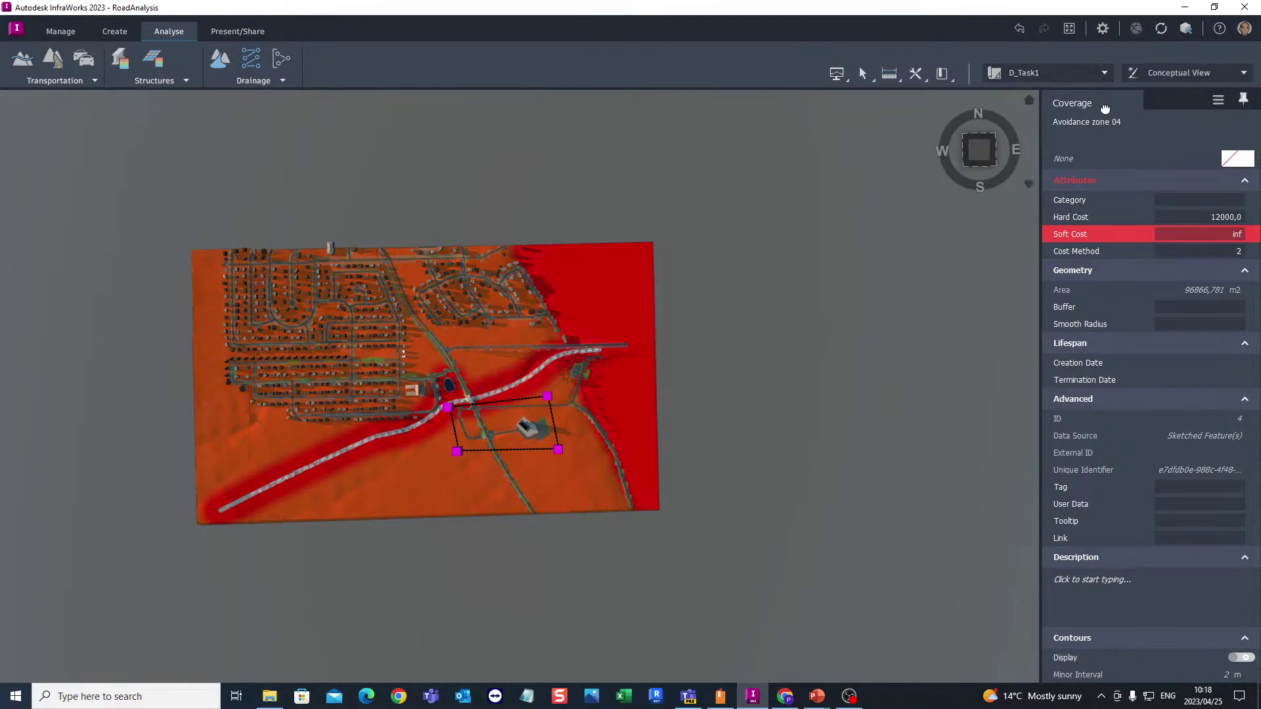
Check the status of the submitted corridor optimisation jobs in the Job Monitor, deselect the avoidance zone, and close the monitor
middle_click_drag(952, 256, 845, 253, "shift")
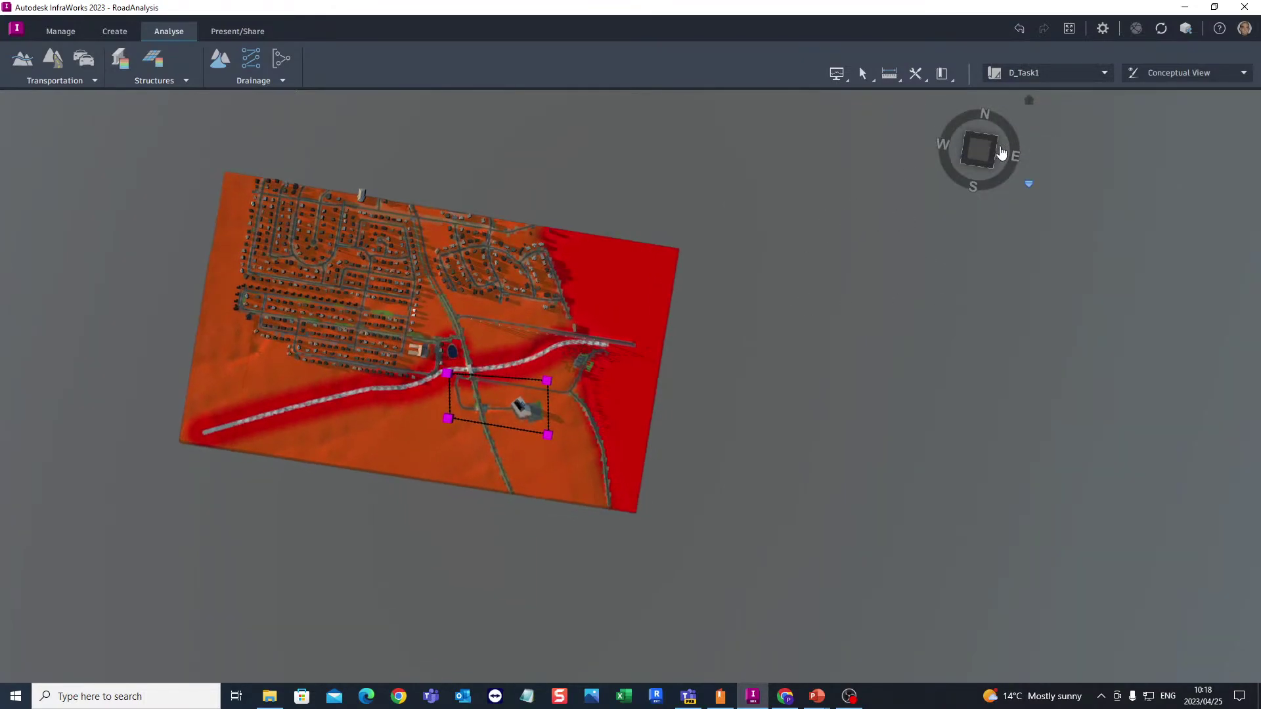
mouse_move(1246, 106)
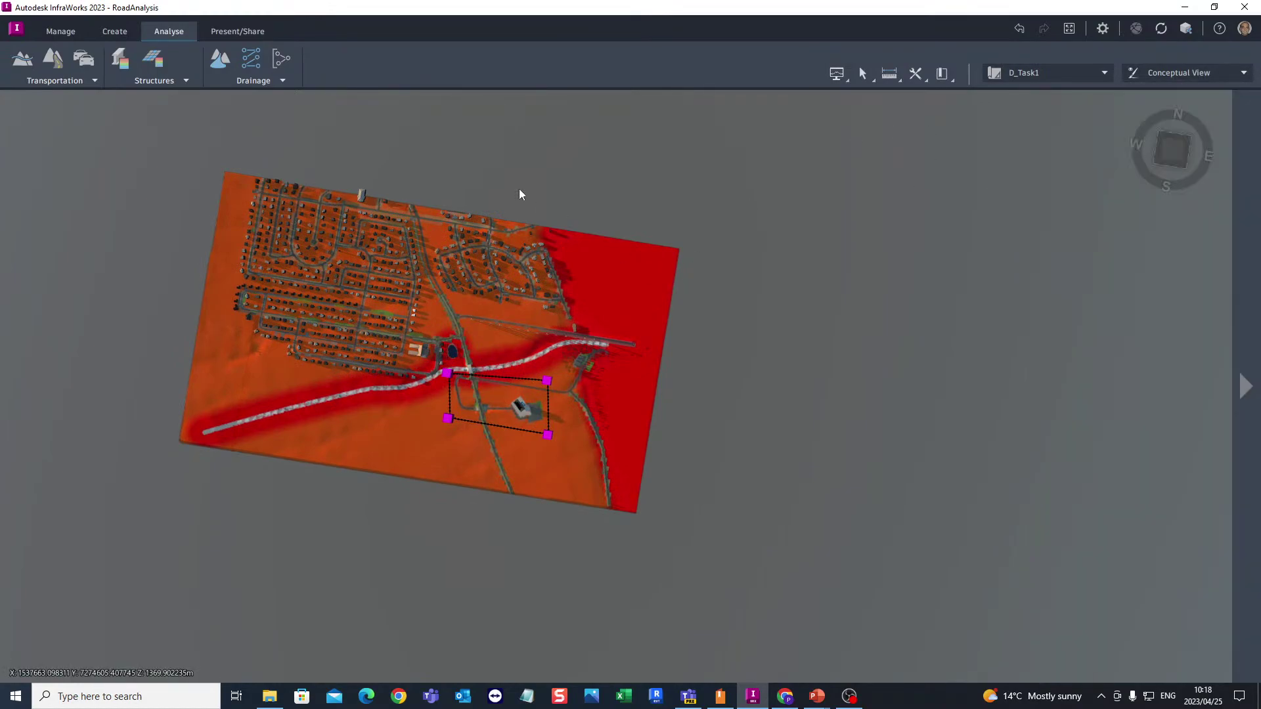
left_click(72, 81)
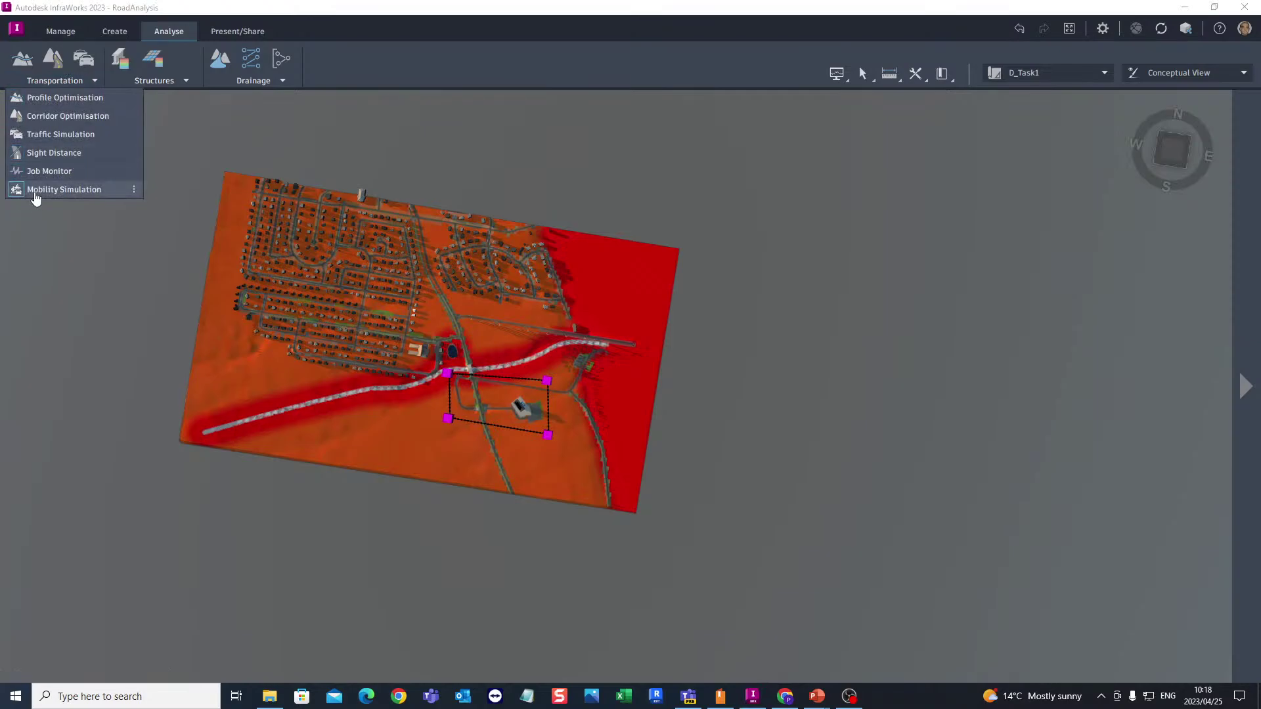
left_click(46, 172)
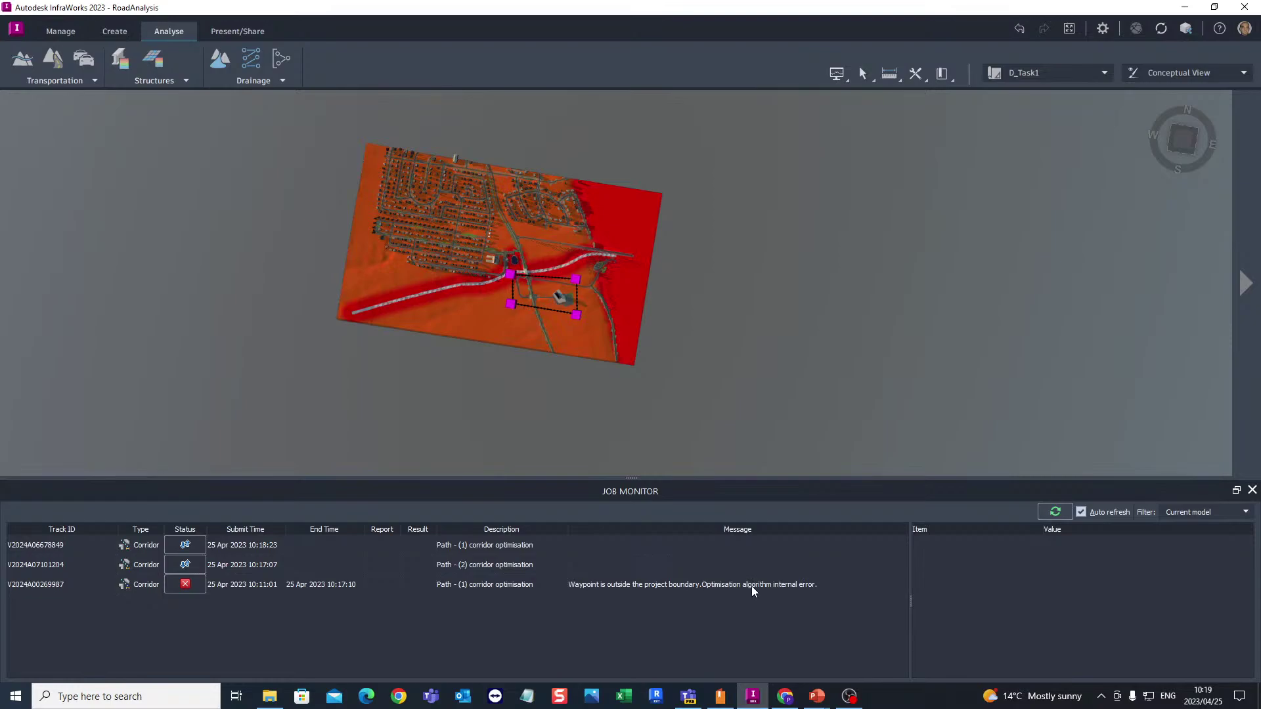
left_click(775, 348)
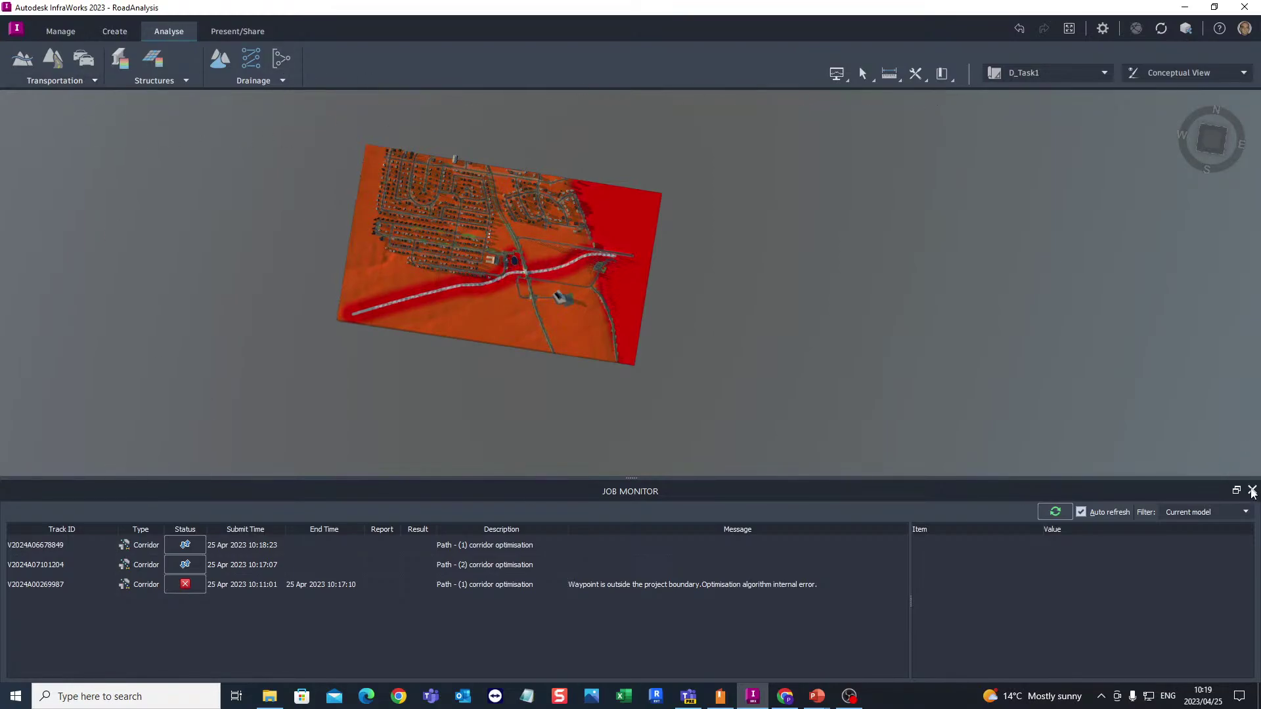
left_click(1252, 492)
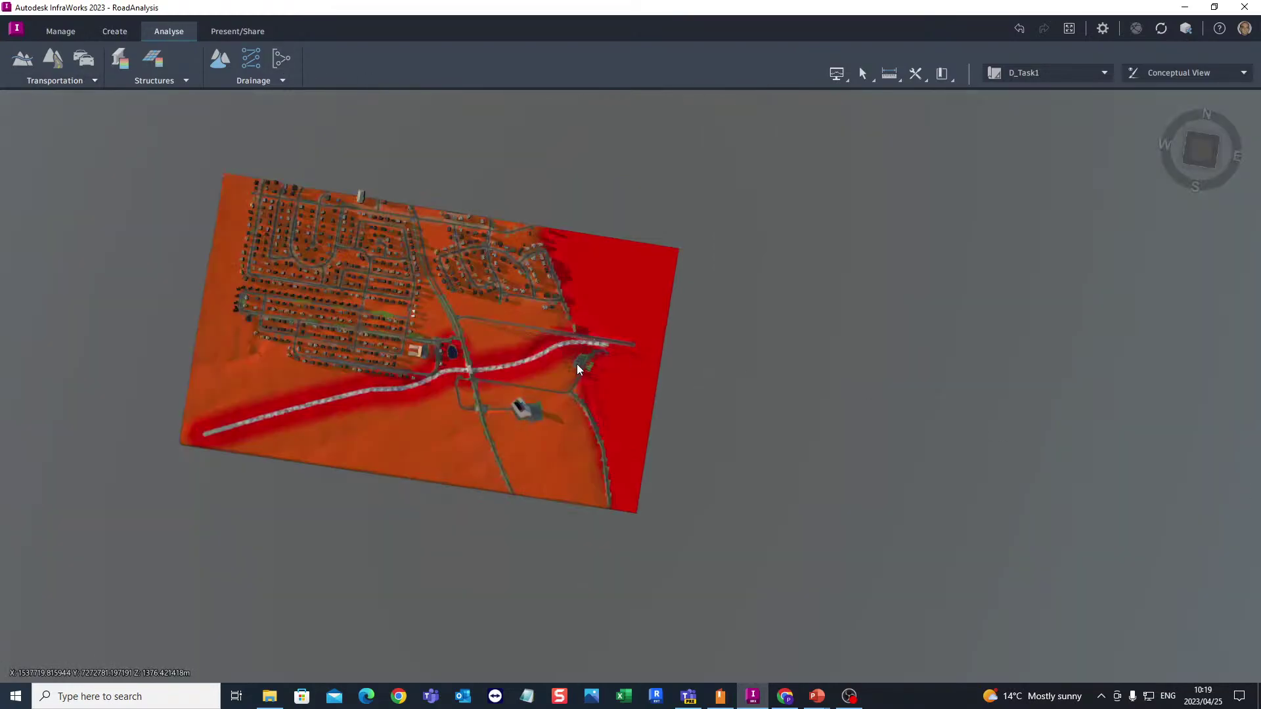
Start a Profile Optimisation and choose Morris Beach Blvd, the tree-lined road south of the river, as the component road
left_click(1195, 159)
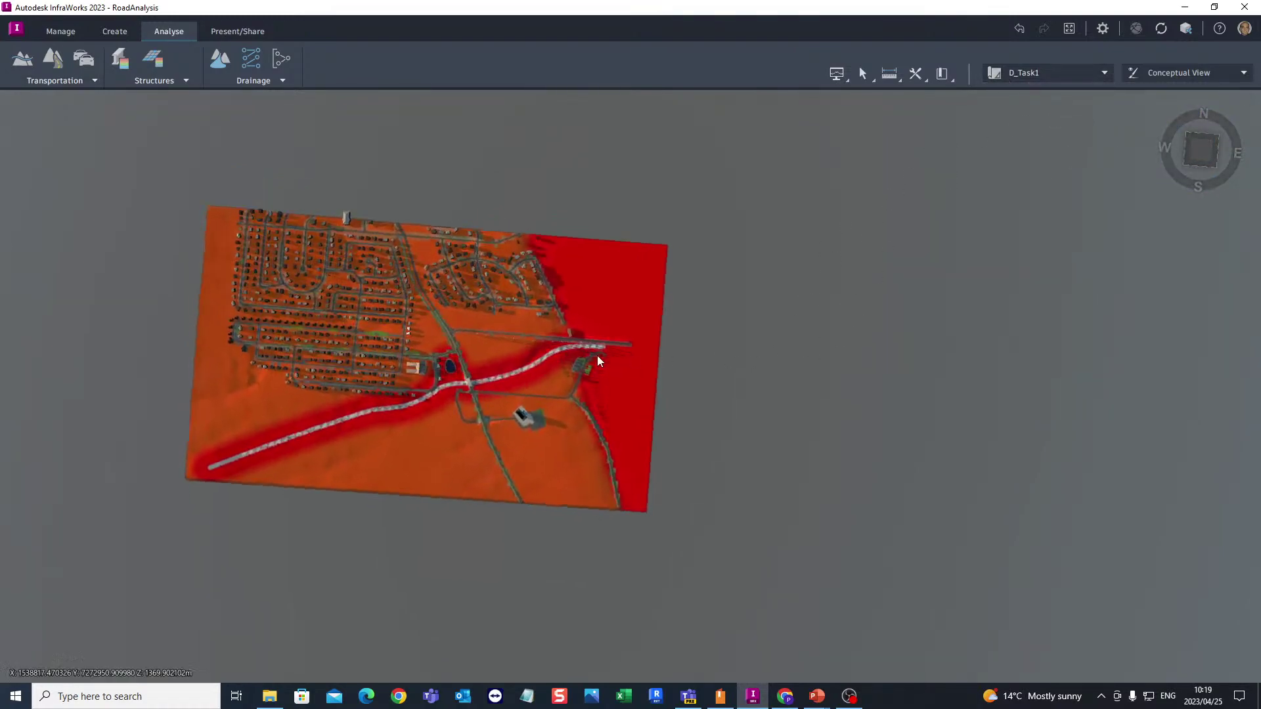
scroll(438, 417, "up", 1)
scroll(557, 441, "up", 6)
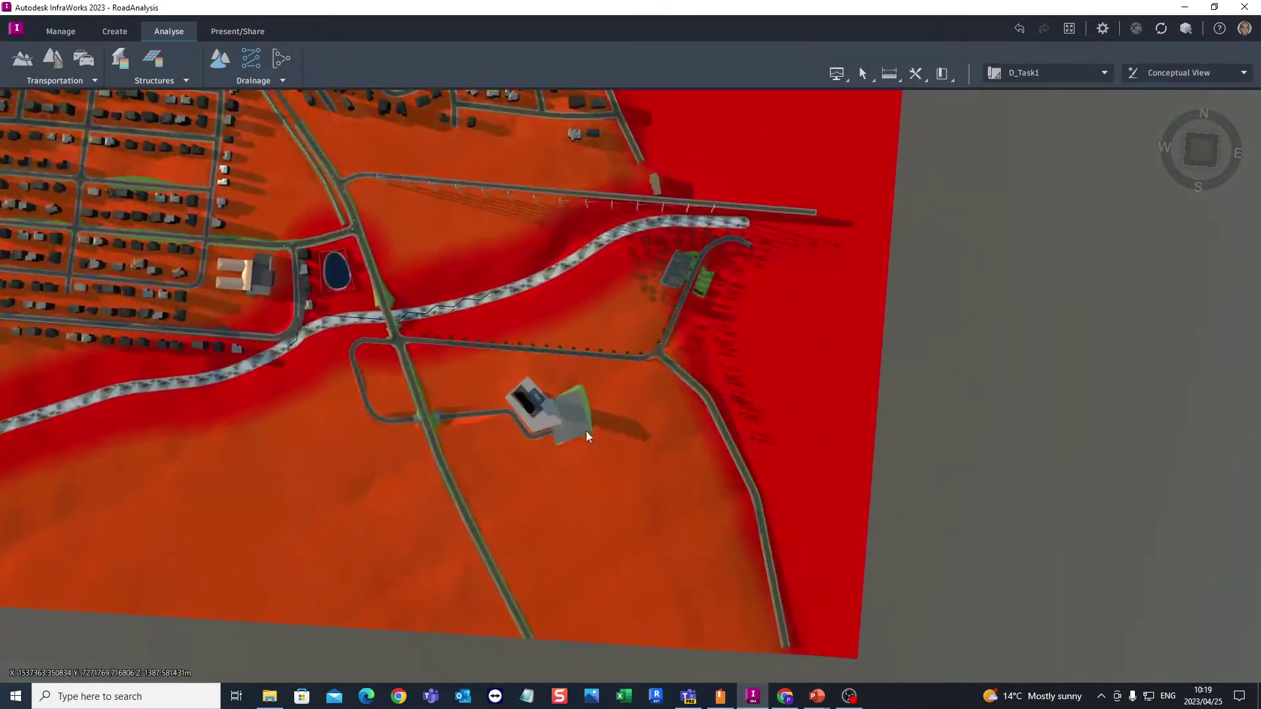
scroll(566, 308, "up", 2)
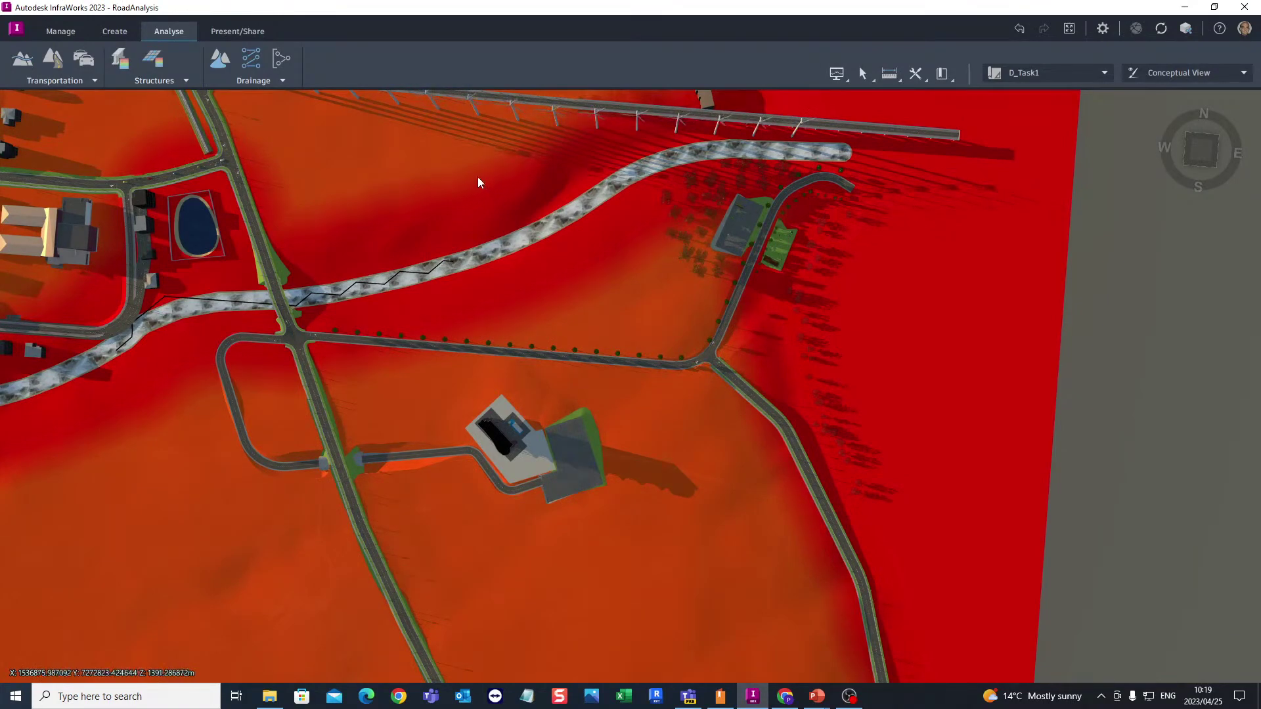
left_click(78, 81)
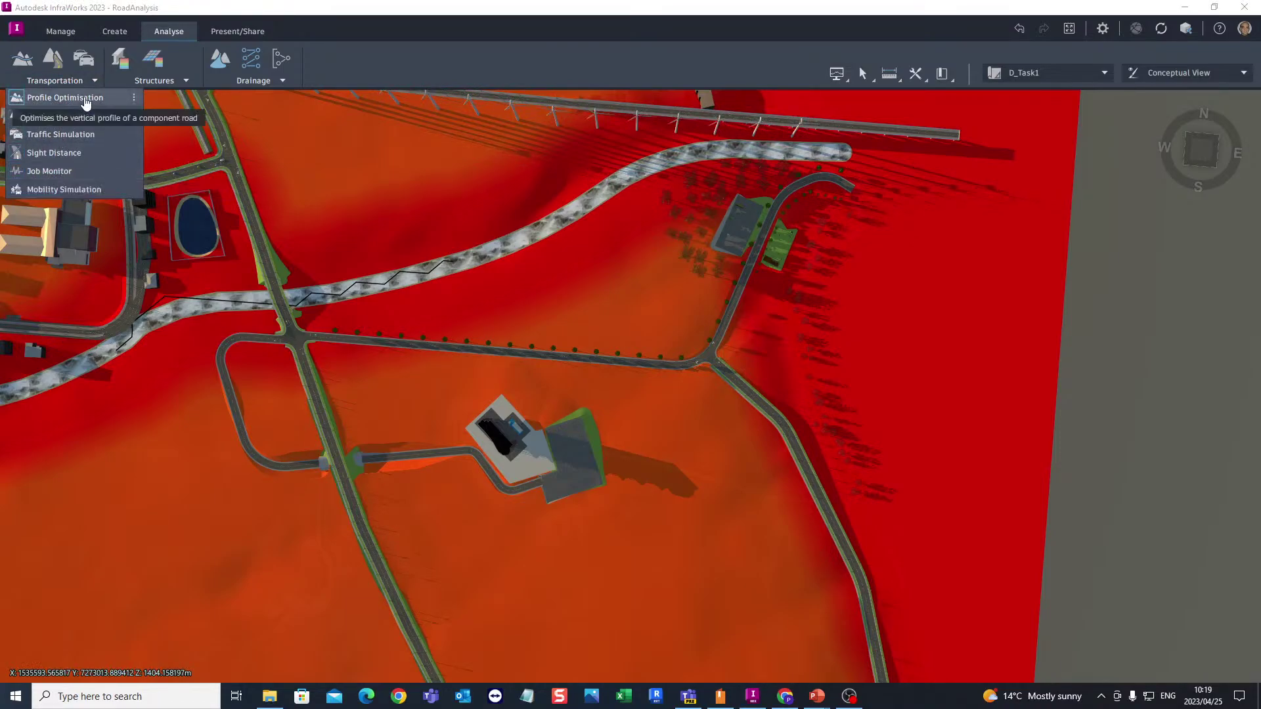
left_click(85, 98)
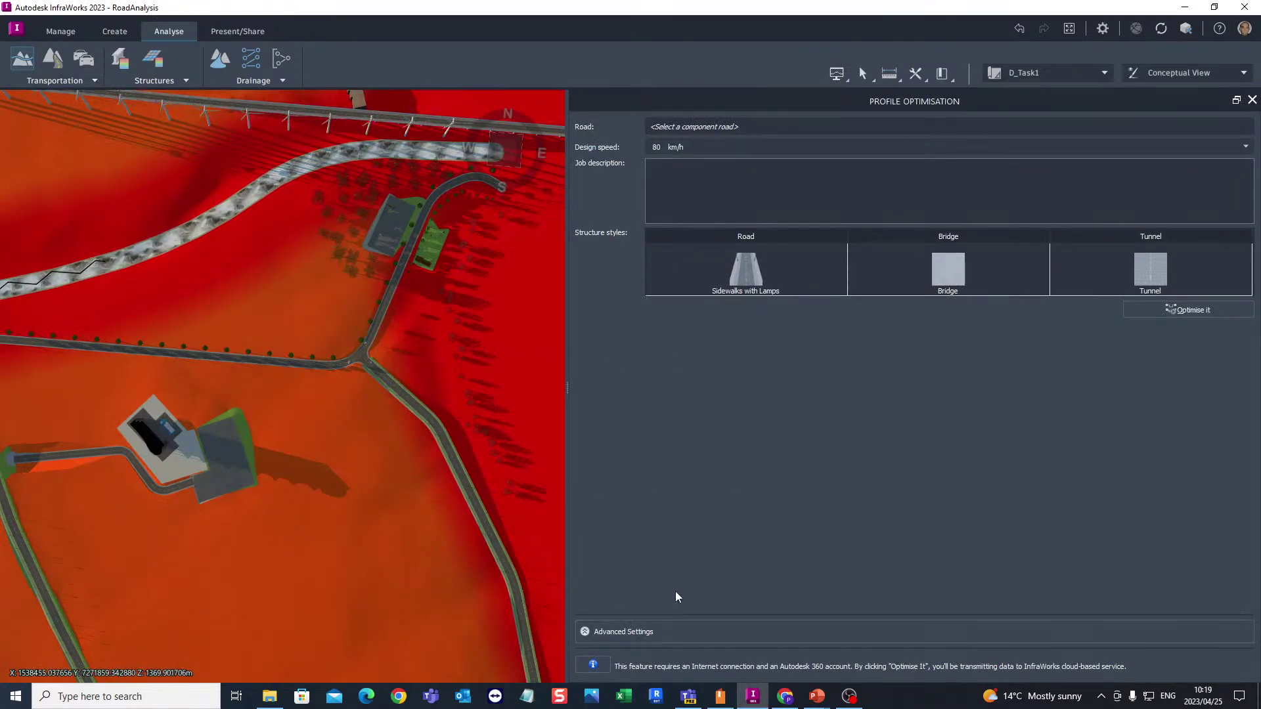
scroll(483, 445, "down", 2)
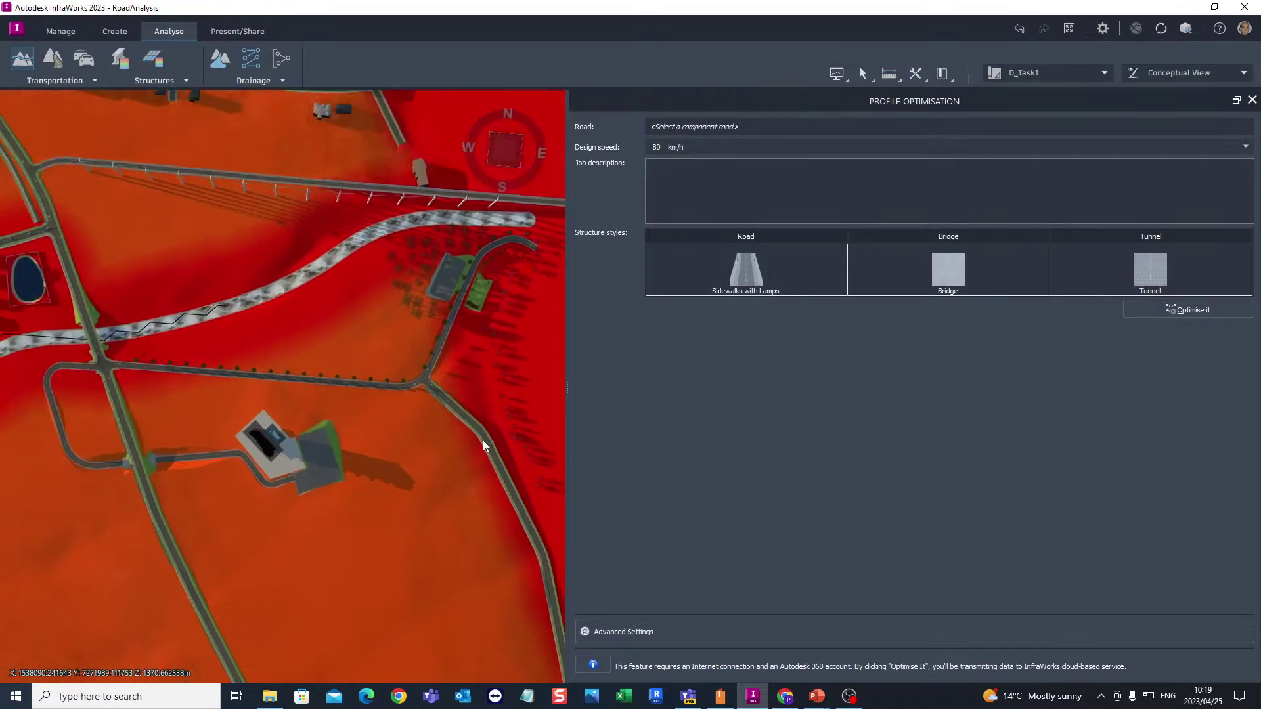
scroll(334, 372, "down", 3)
scroll(322, 362, "up", 4)
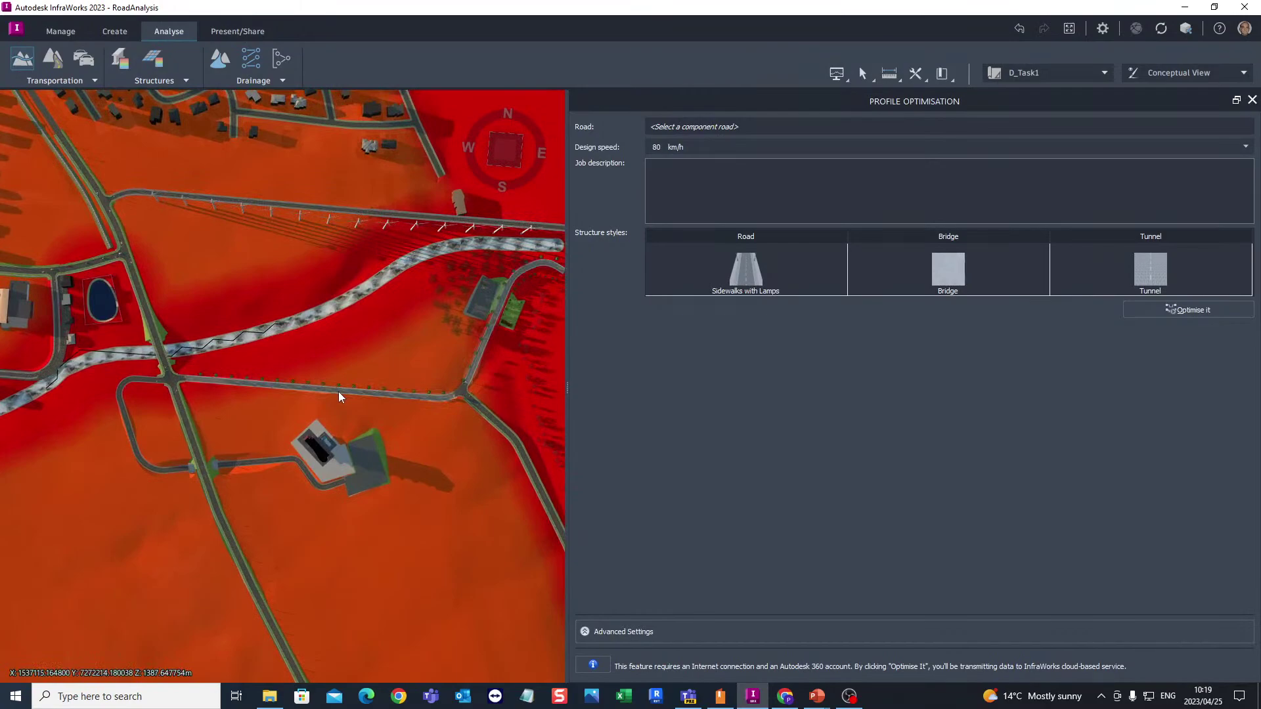
left_click(339, 393)
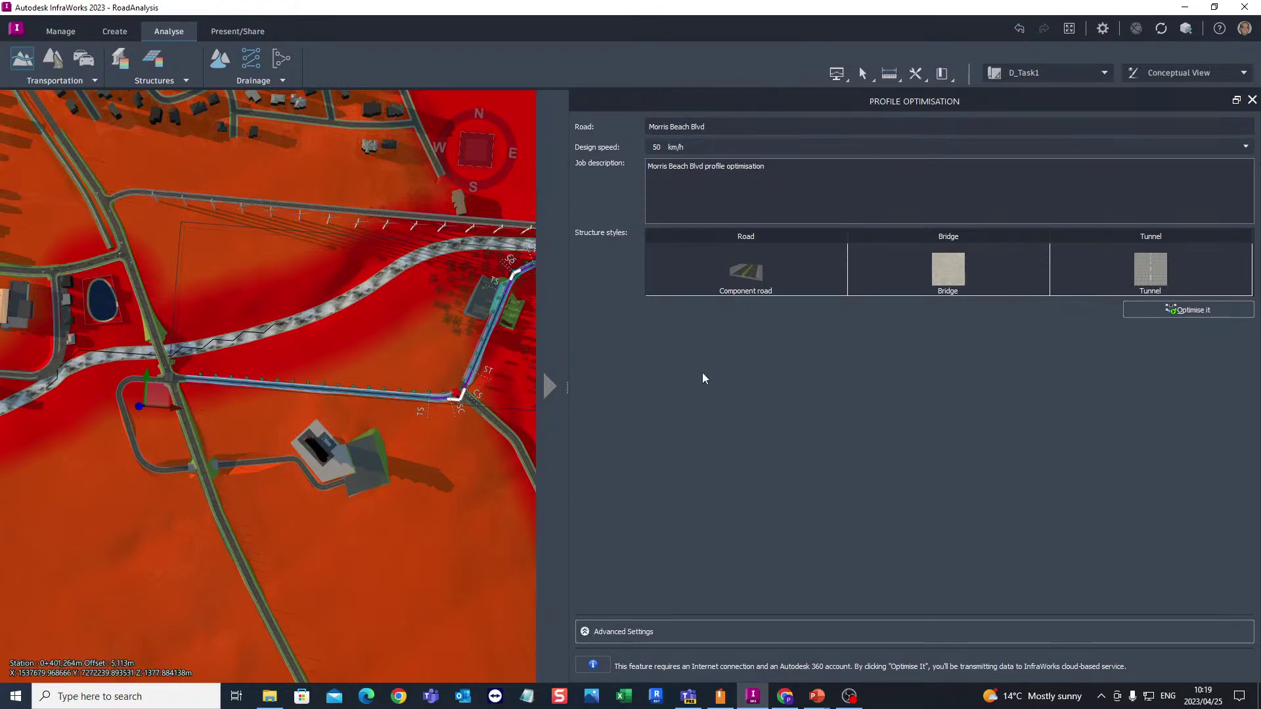
Set the design speed of the Morris Beach Blvd profile optimisation to 40 km/h and expand its advanced settings
scroll(308, 375, "down", 5)
scroll(363, 367, "up", 4)
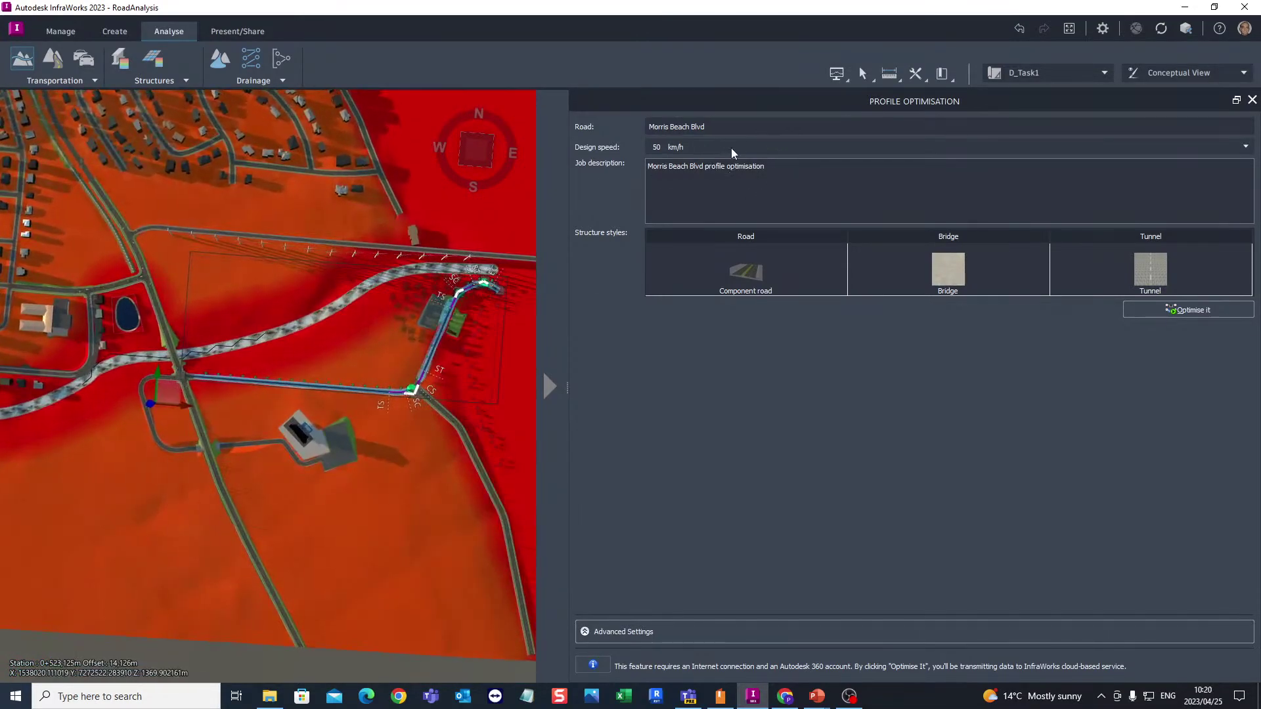
left_click(725, 141)
left_click(686, 145)
mouse_move(743, 272)
left_click(670, 631)
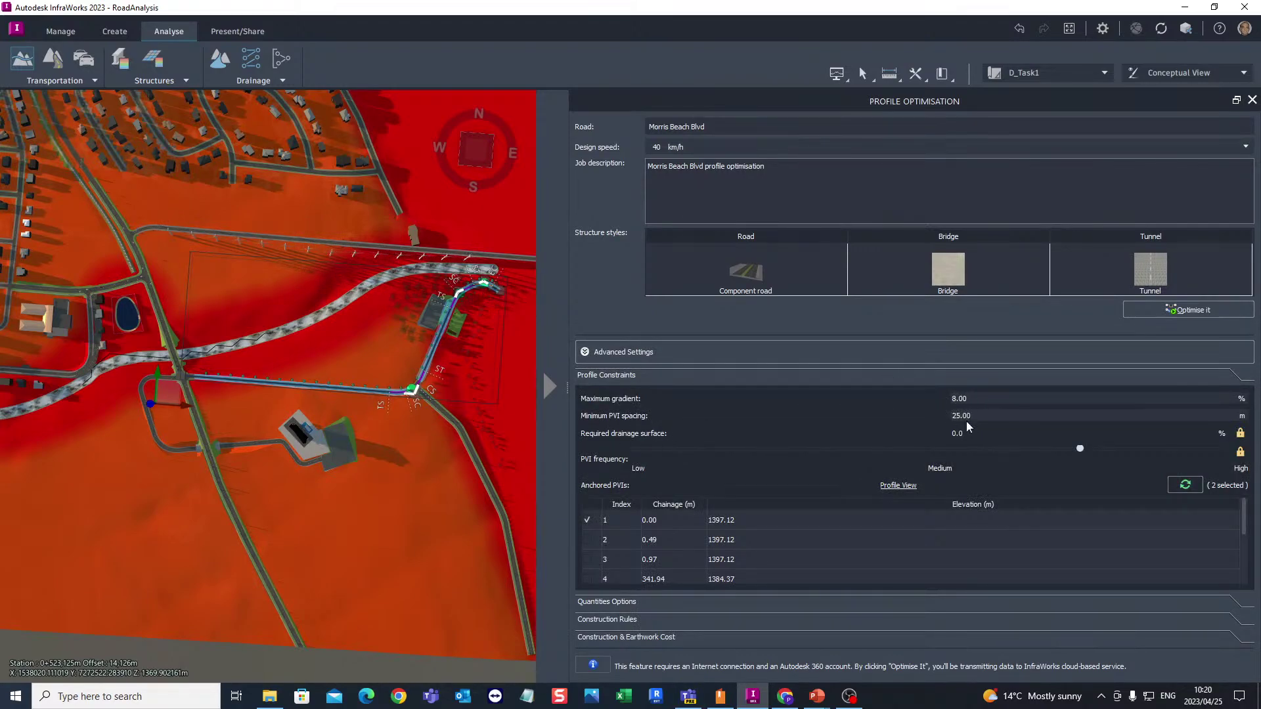
Try anchoring additional PVIs 2 and 5 in the profile constraints, and clear these anchors again
left_click(986, 416)
left_click(665, 545)
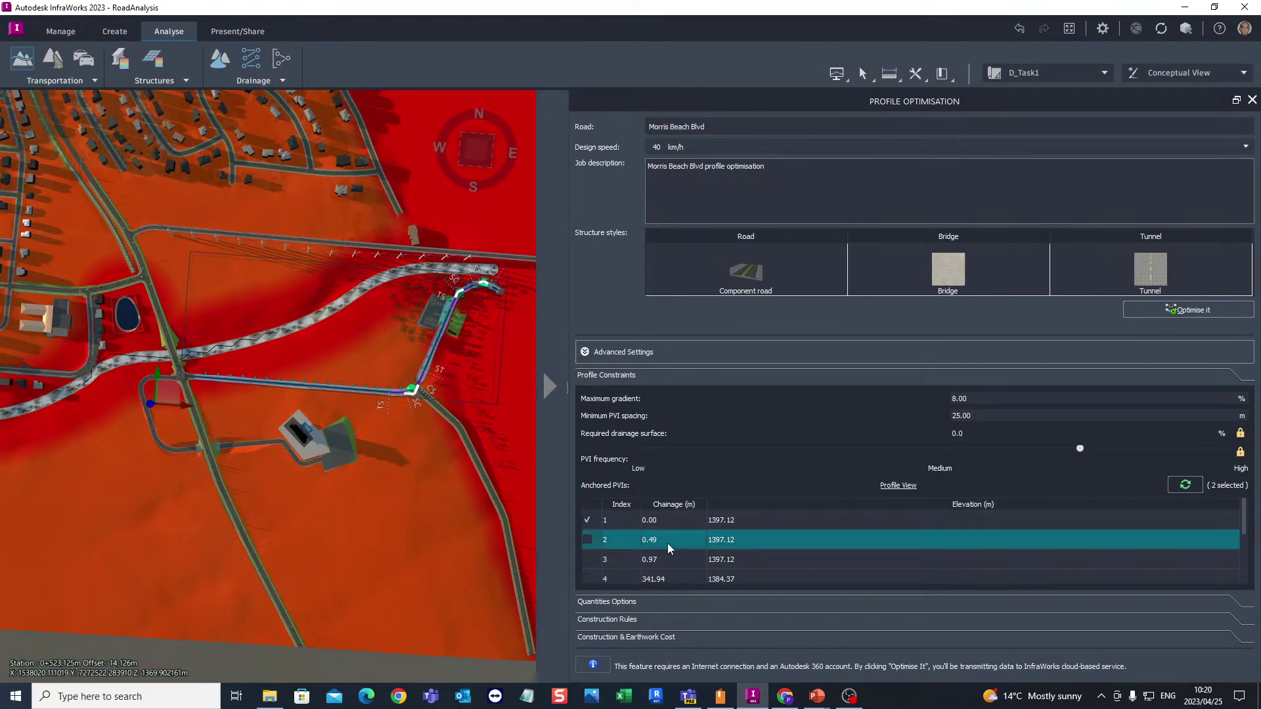
left_click(586, 540)
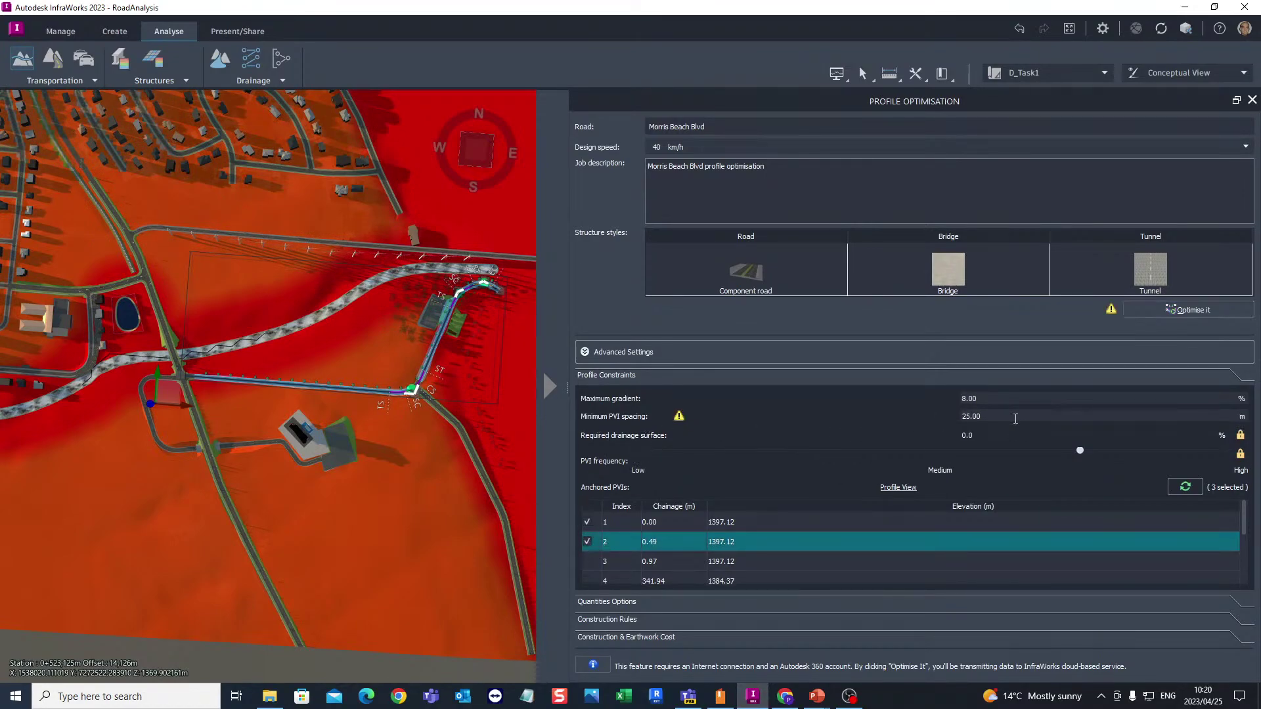
left_click(586, 541)
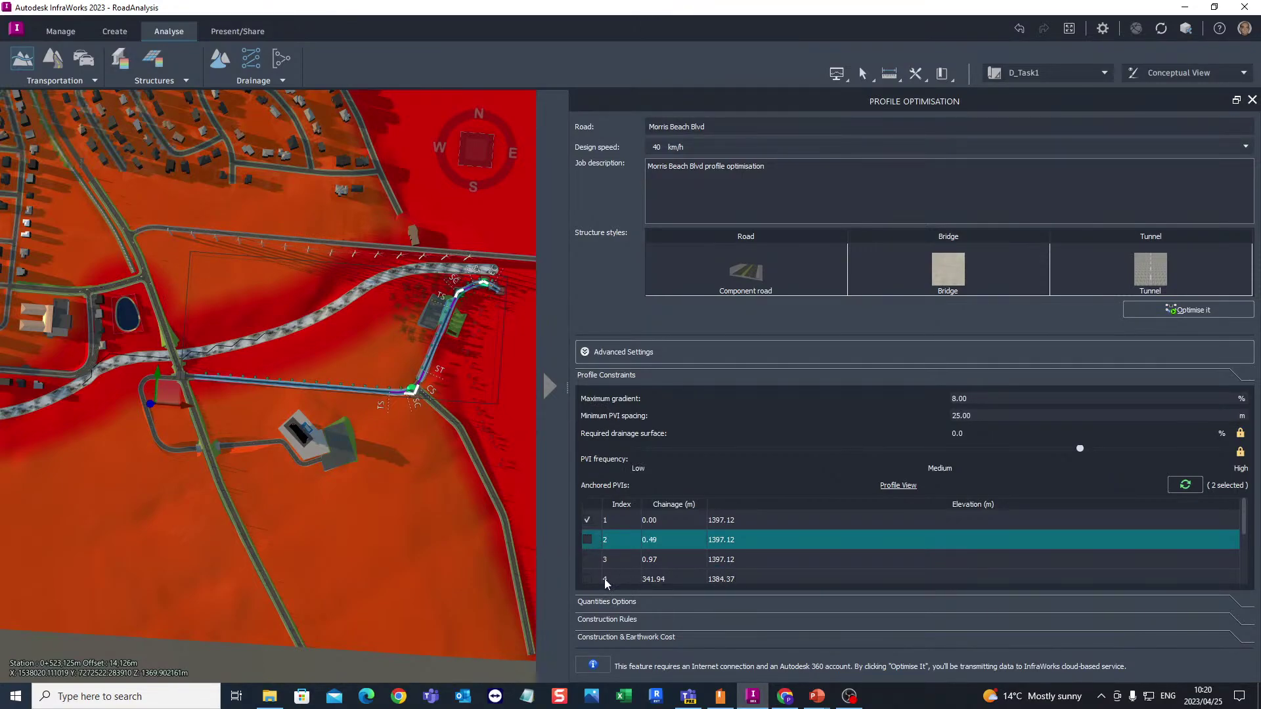
scroll(639, 562, "down", 2)
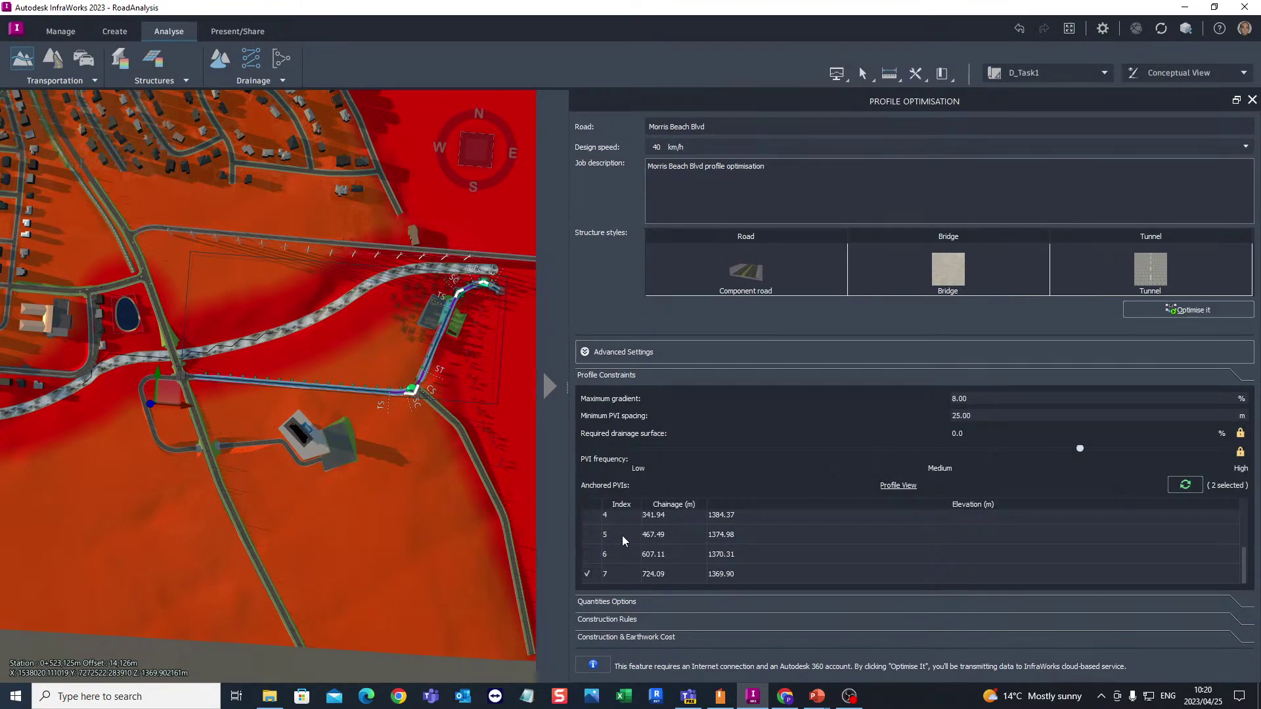
left_click(616, 534)
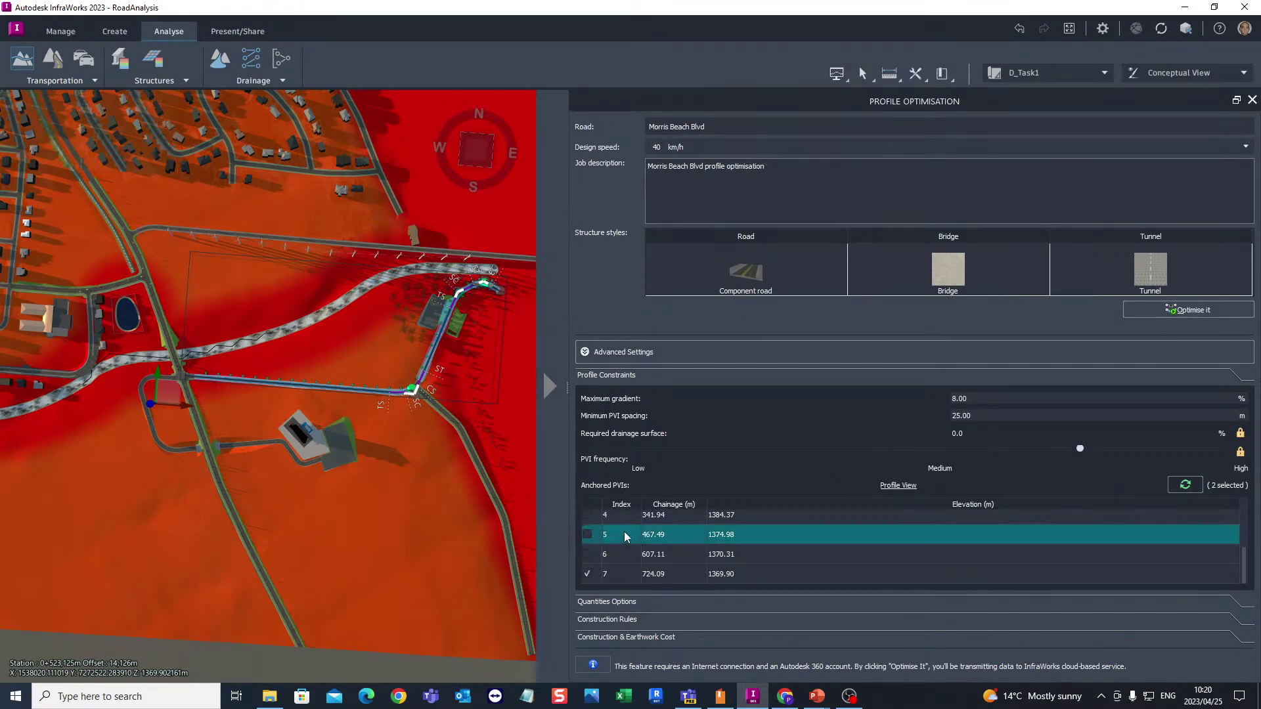
left_click(618, 553)
left_click(584, 535)
left_click(587, 535)
scroll(597, 572, "up", 2)
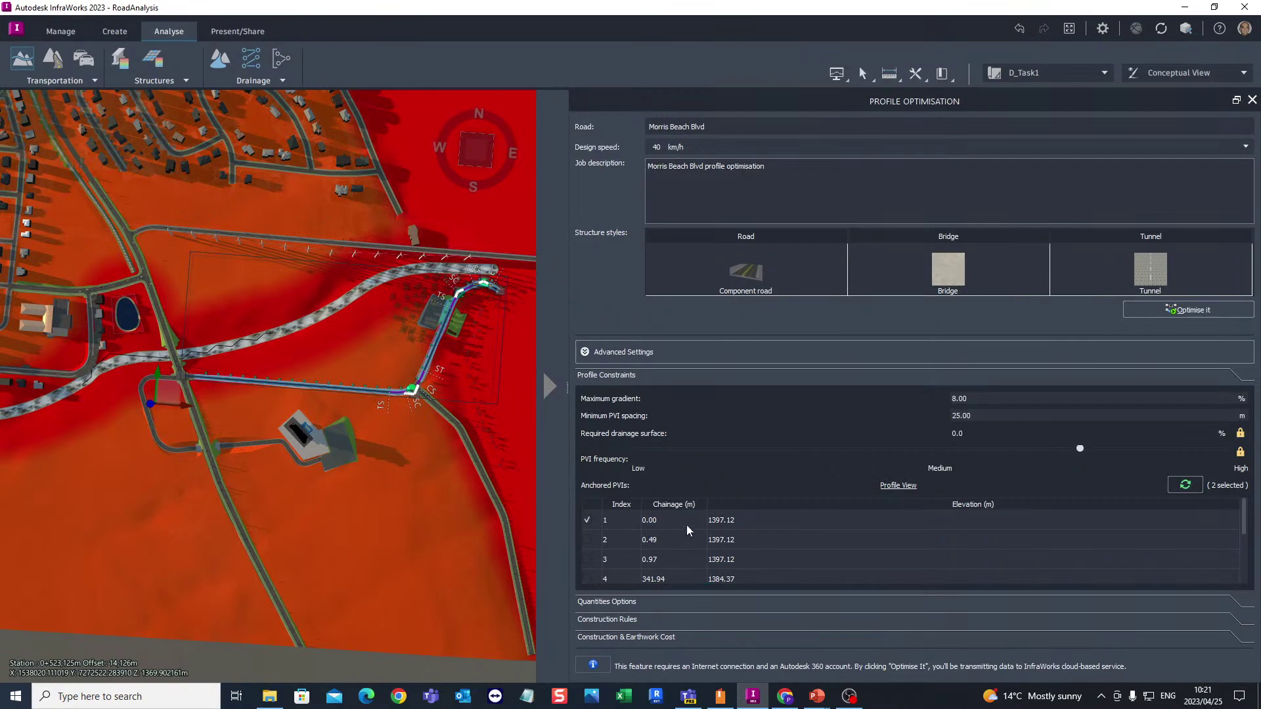
Review the quantities options, construction rules and construction cost settings, and submit the 40 km/h profile optimisation for Morris Beach Blvd
left_click(659, 601)
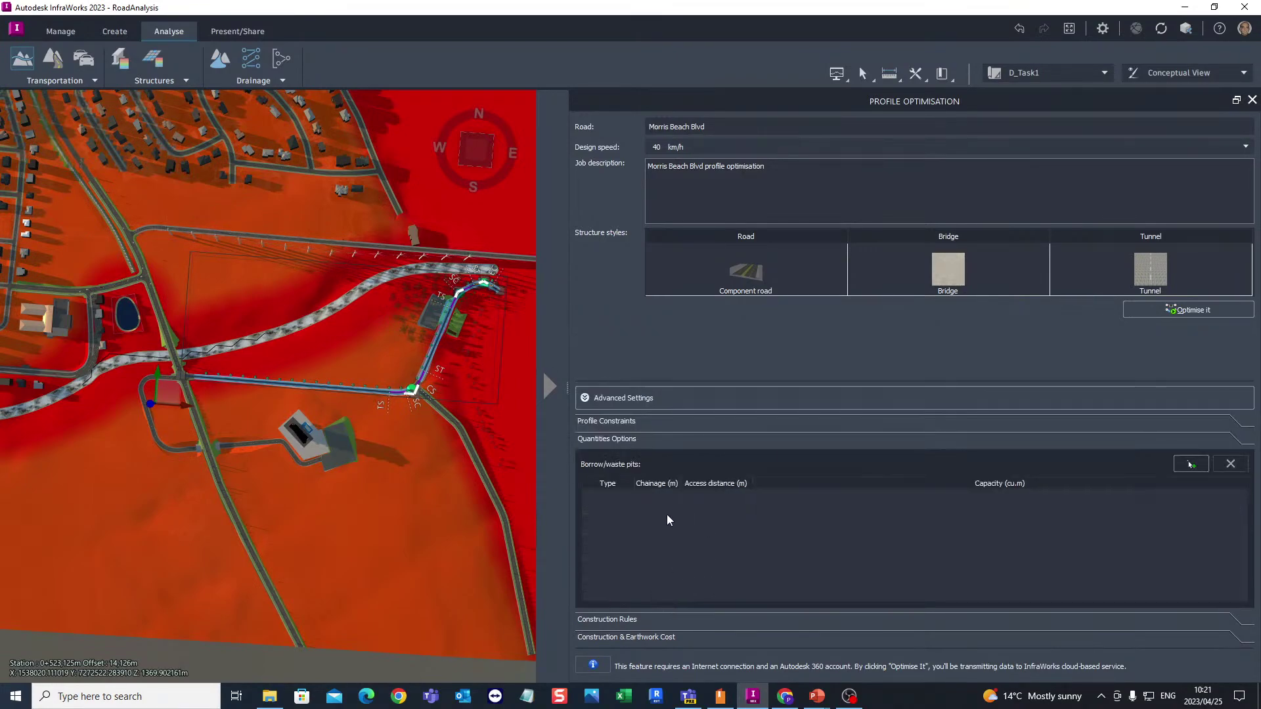
left_click(639, 619)
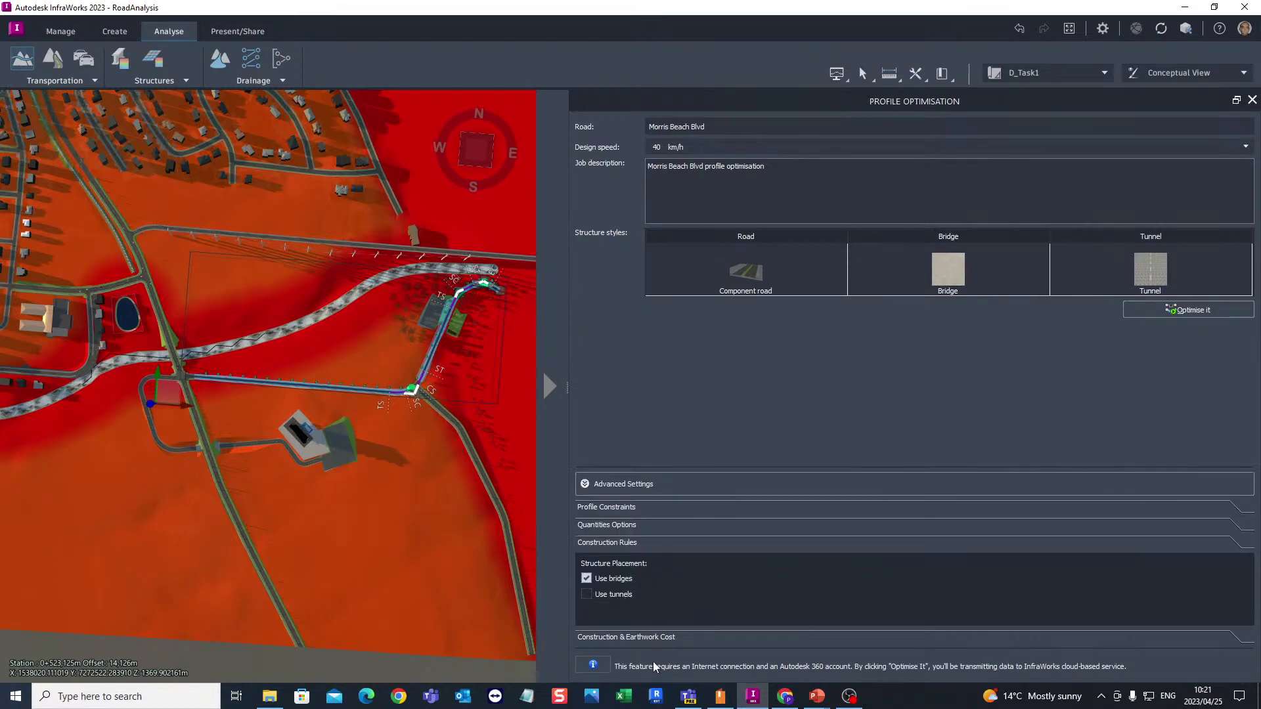
left_click(655, 641)
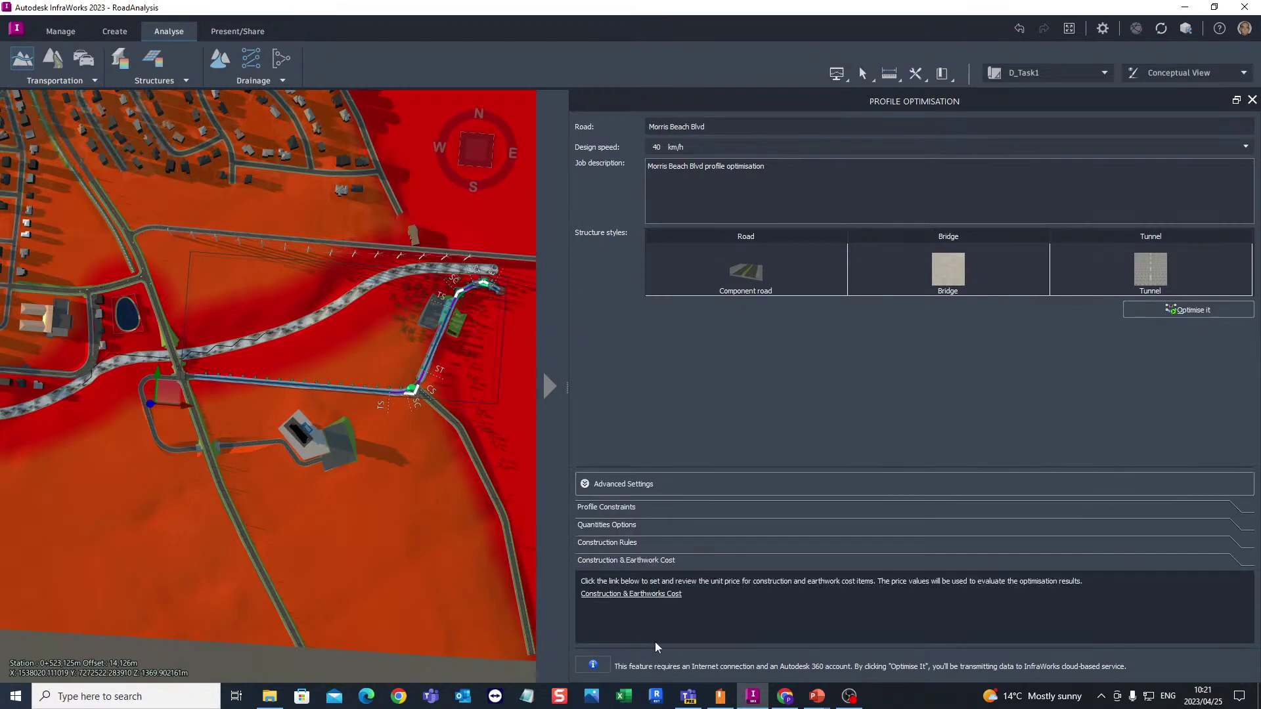
left_click(641, 544)
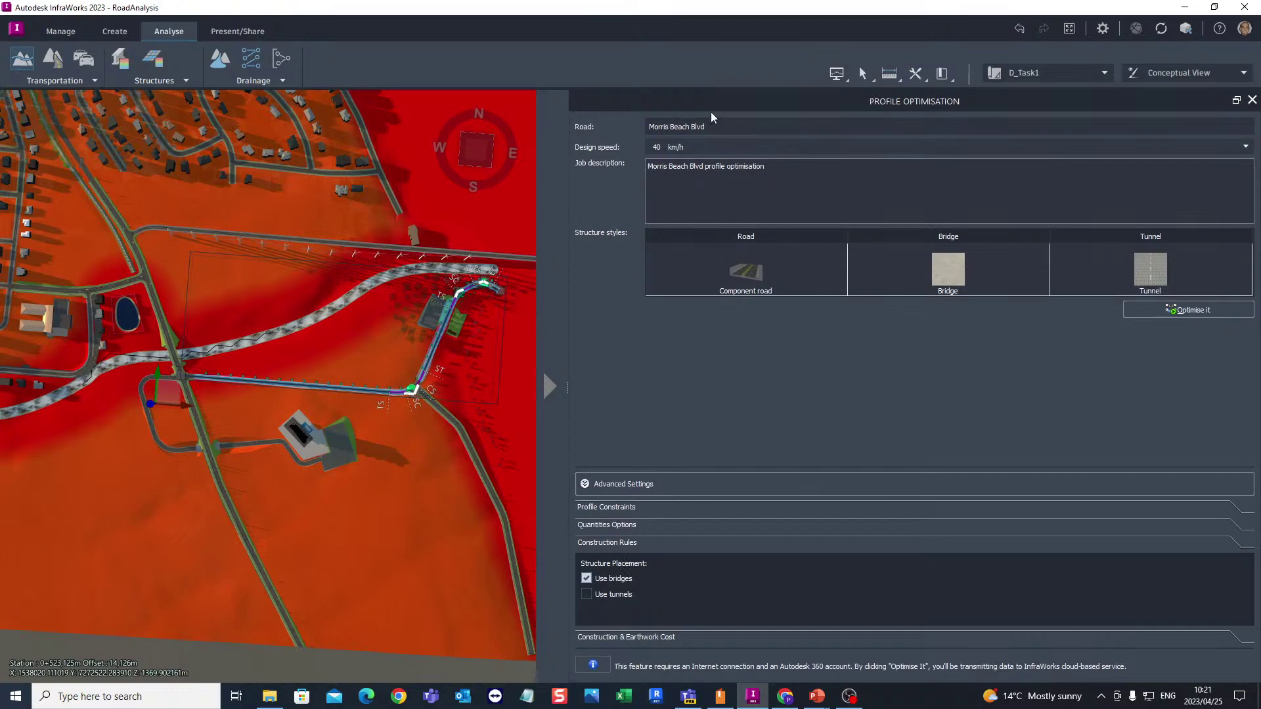
left_click(1178, 314)
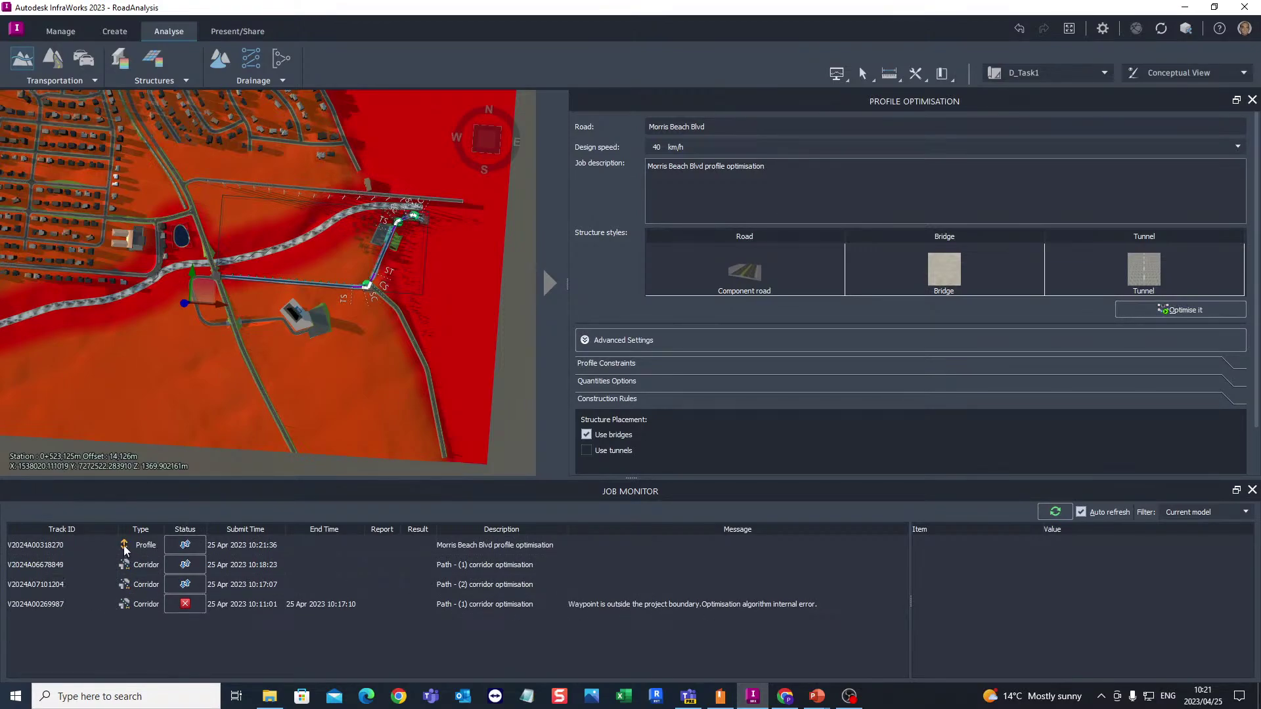
left_click(125, 549)
Submit a second Morris Beach Blvd profile optimisation with a design speed of 80 km/h, and close the Job Monitor
left_click(711, 146)
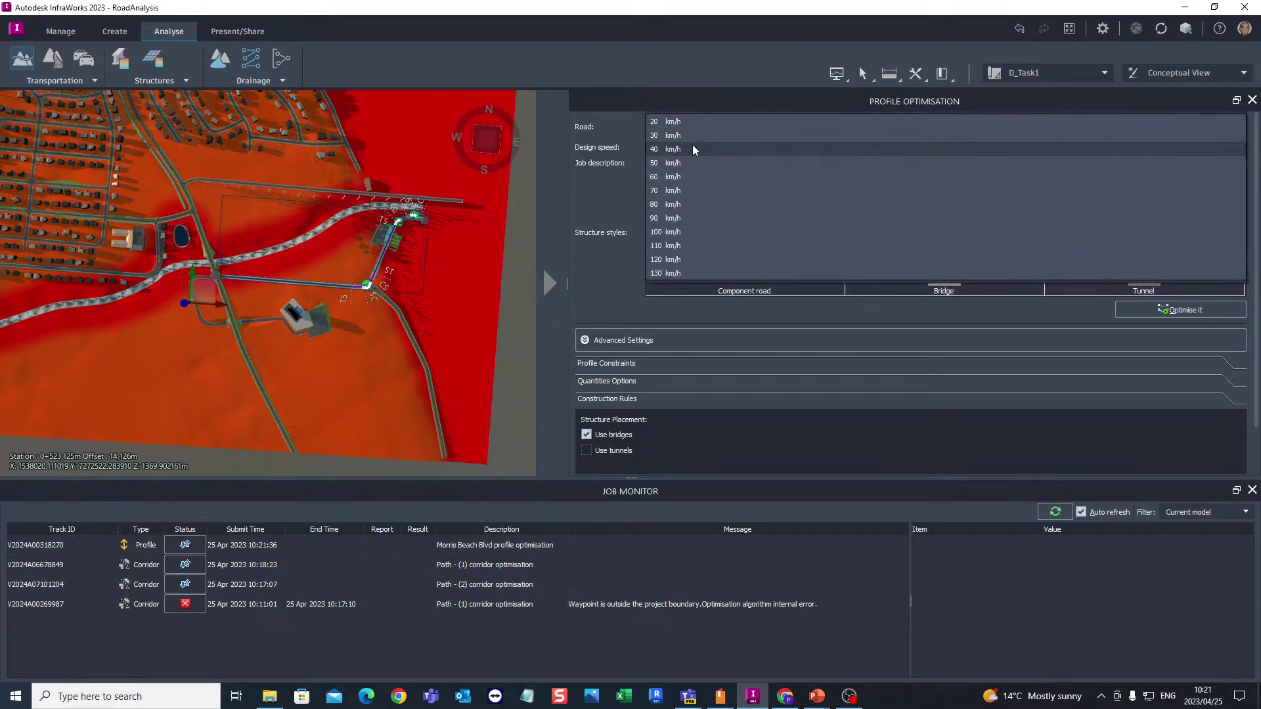
left_click(659, 204)
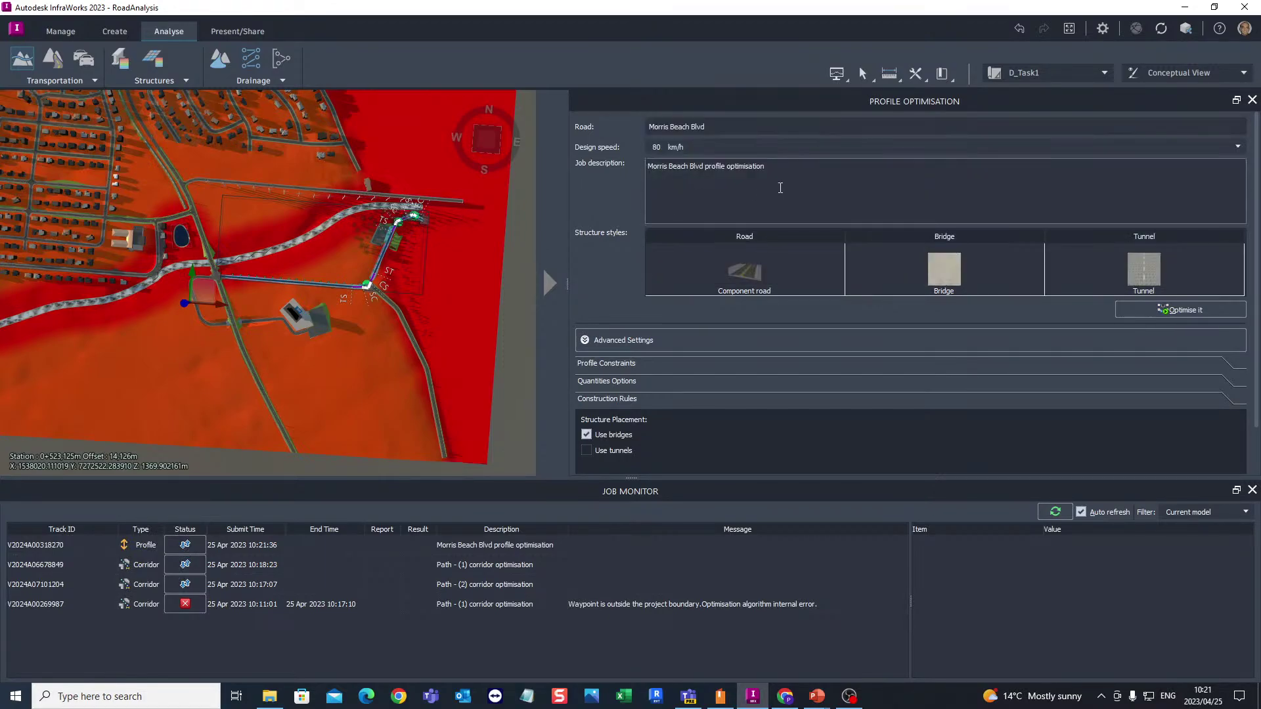
left_click(1177, 308)
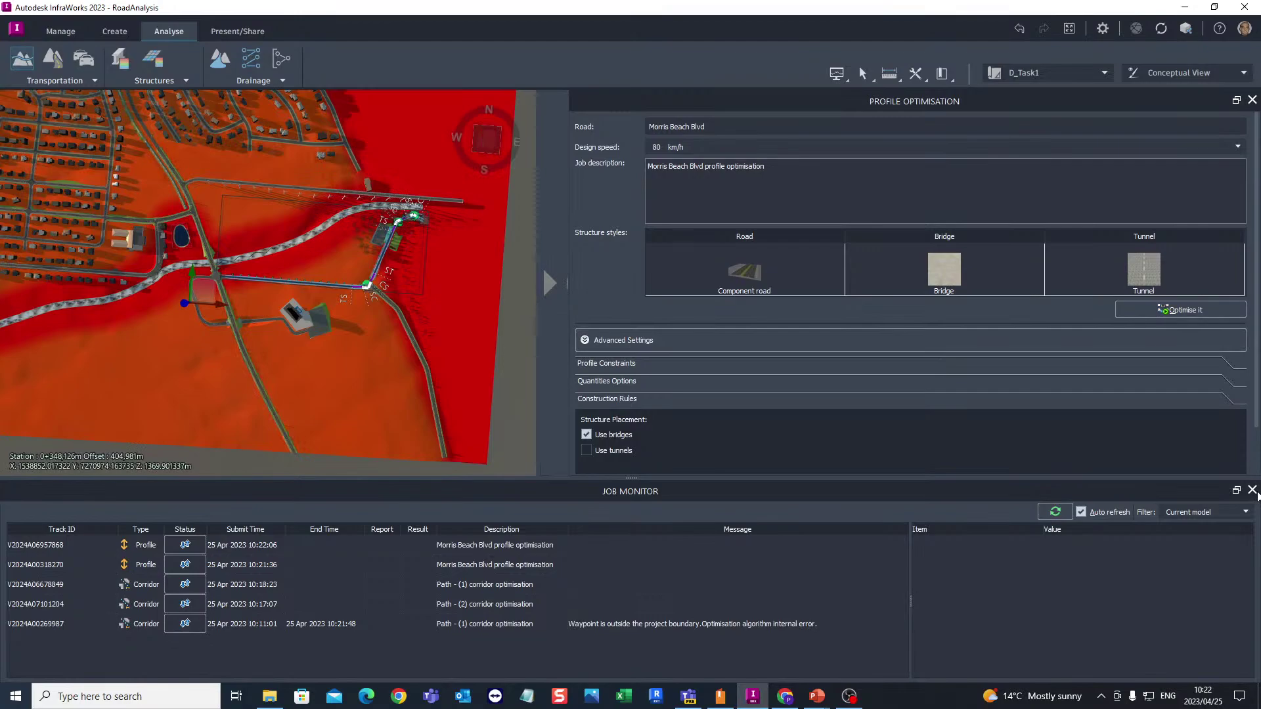
left_click(1252, 490)
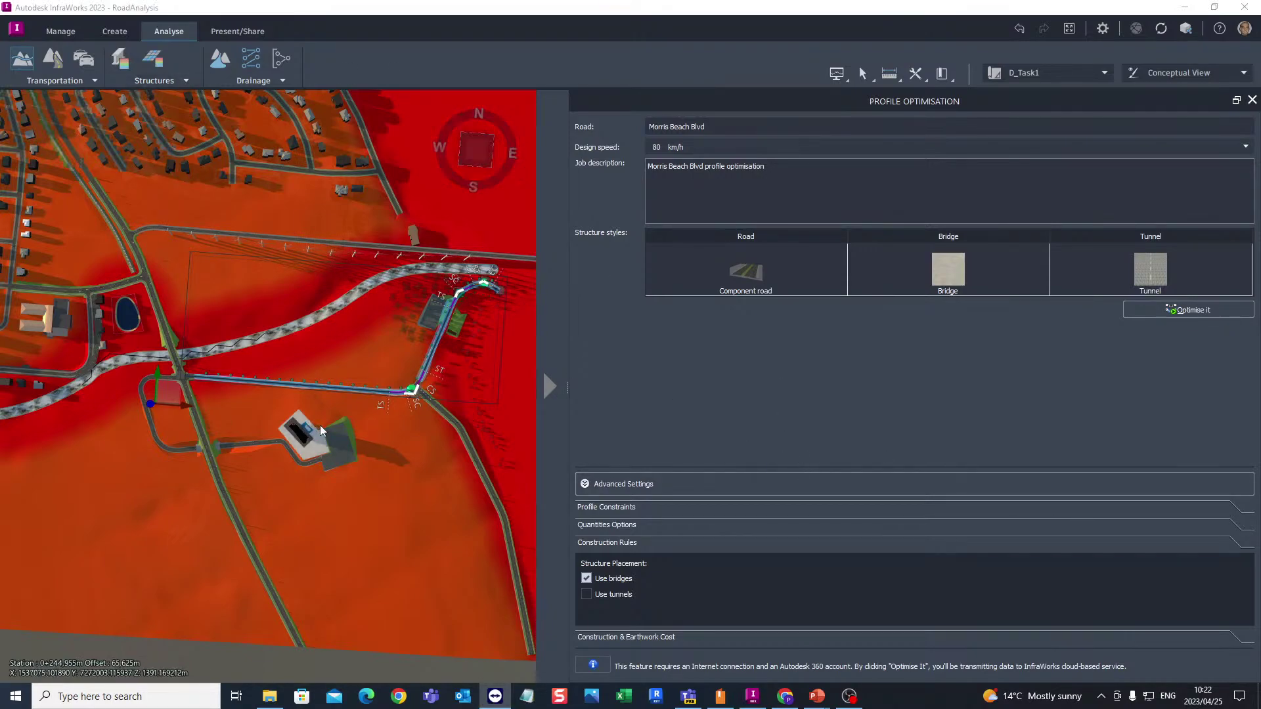
Deselect Morris Beach Blvd and switch the model to the A_Task1 proposal
scroll(324, 428, "down", 2)
scroll(333, 430, "down", 2)
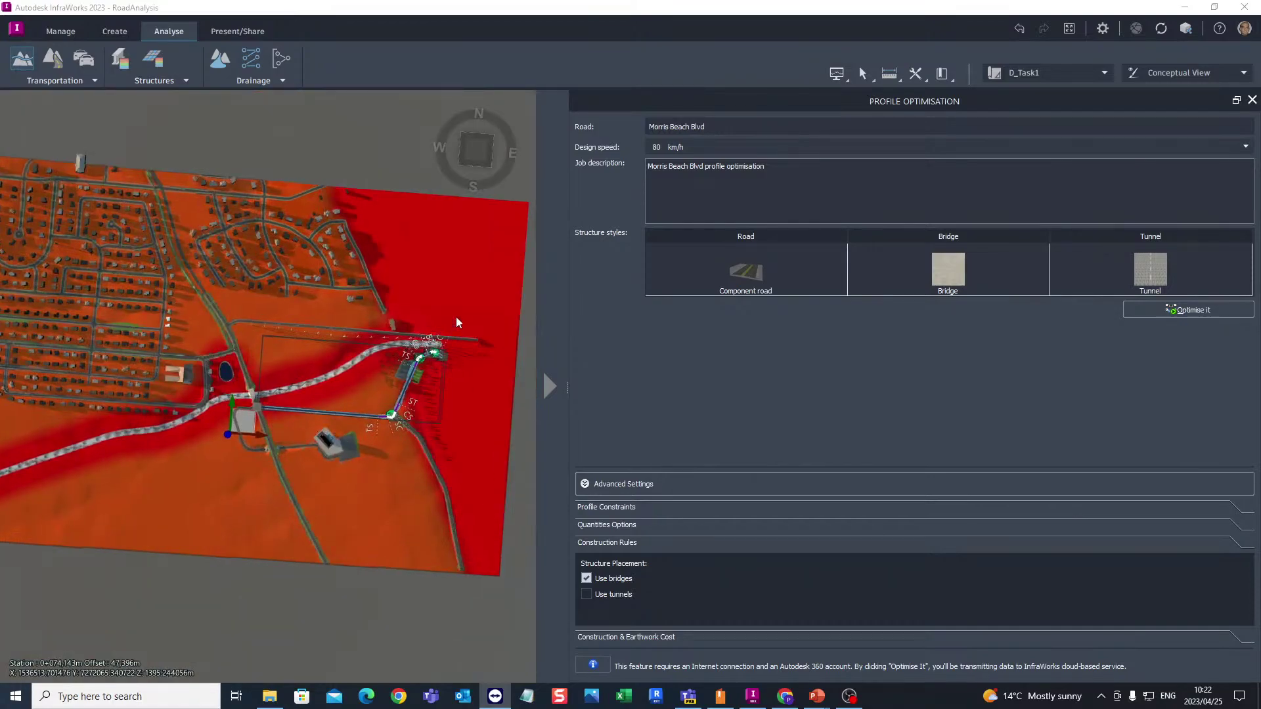
left_click(473, 155)
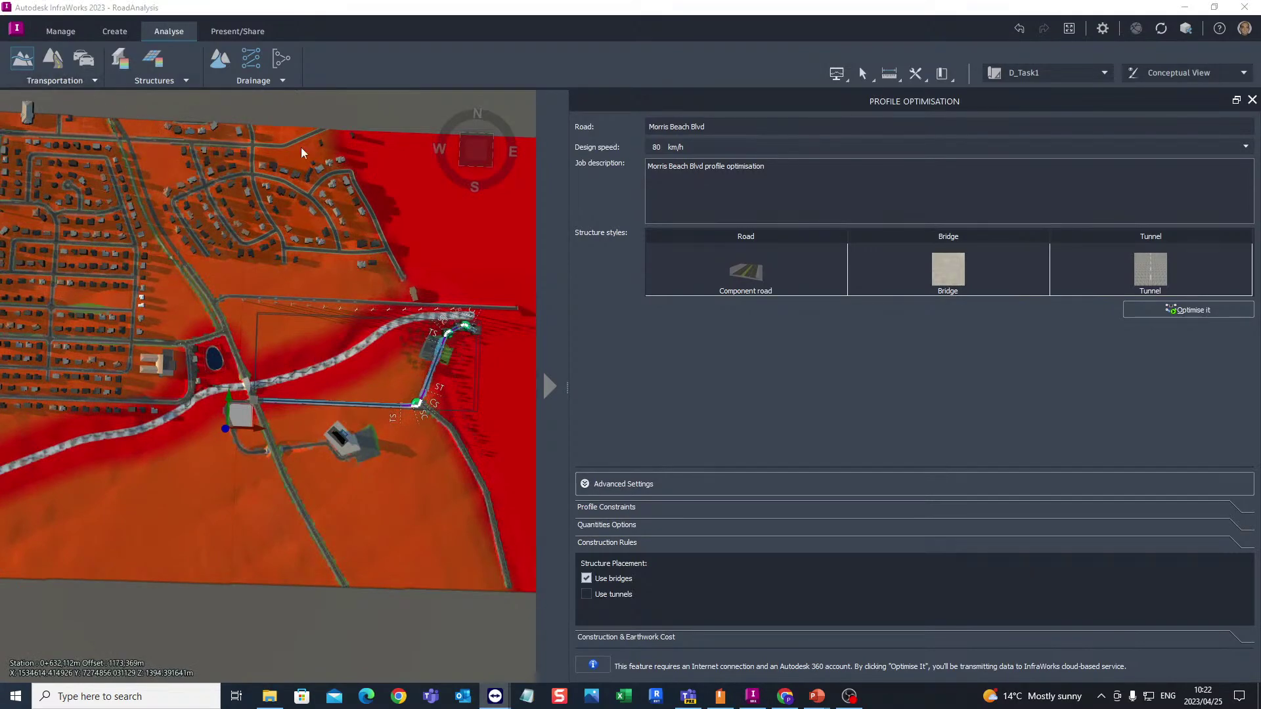
left_click(388, 627)
scroll(322, 412, "down", 2)
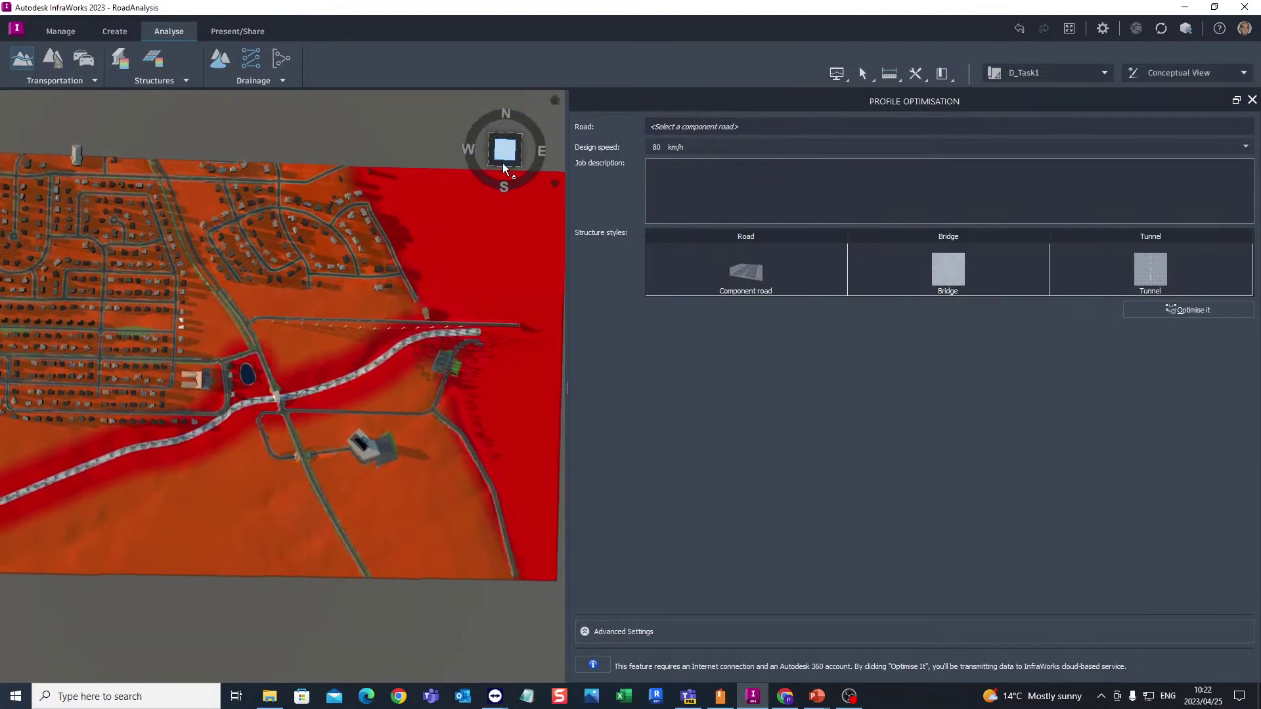
left_click(1024, 71)
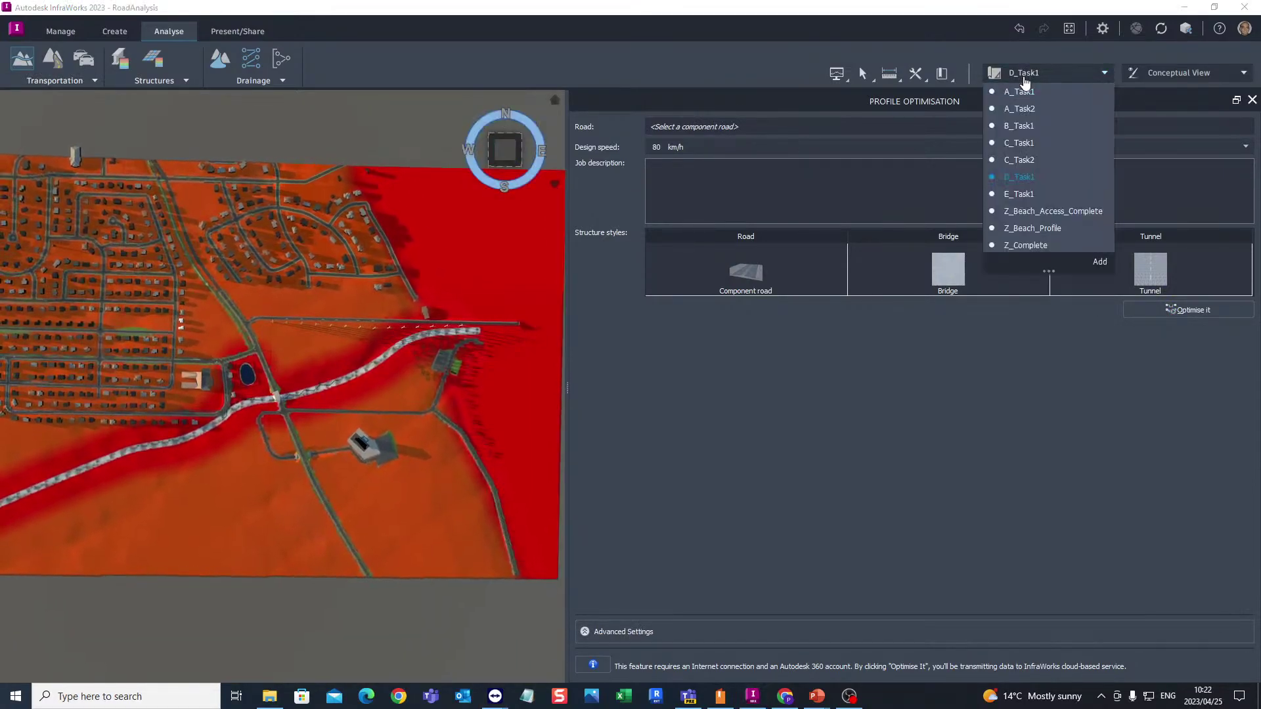
left_click(1022, 91)
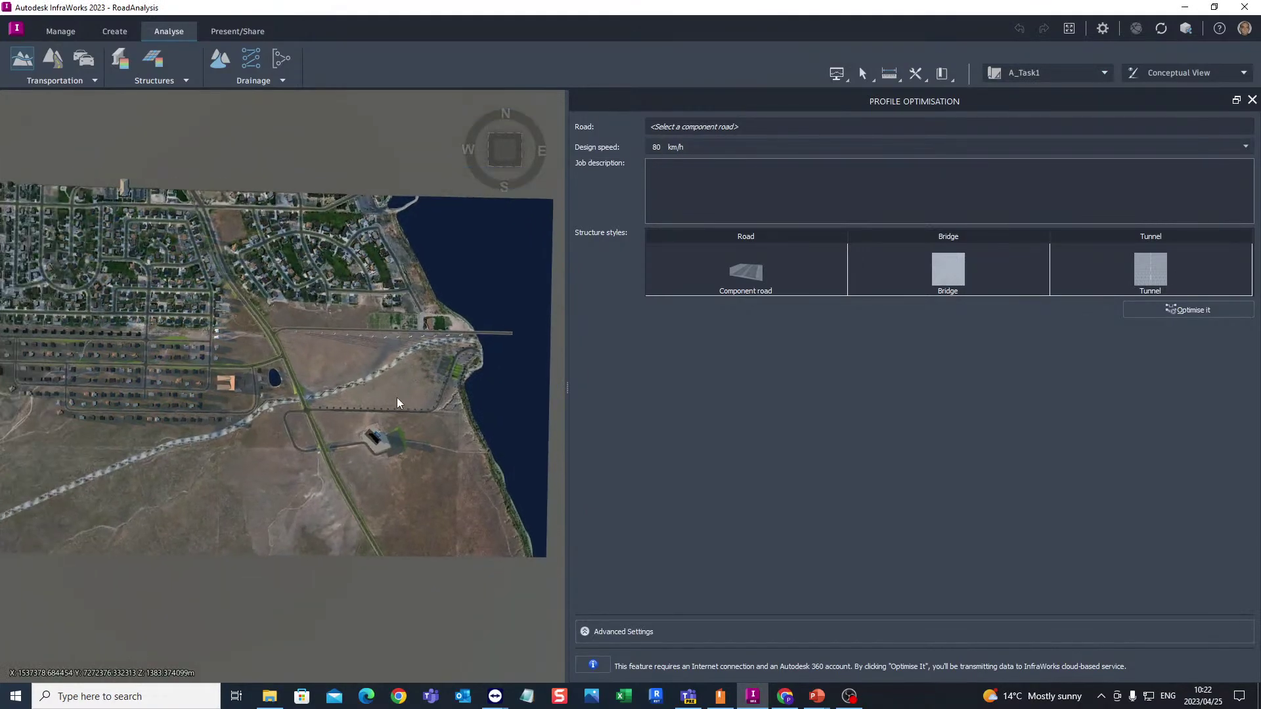
Examine the vehicles on the curved road north of the pond, around the side-road junction near the houses
scroll(273, 371, "up", 3)
scroll(301, 335, "up", 3)
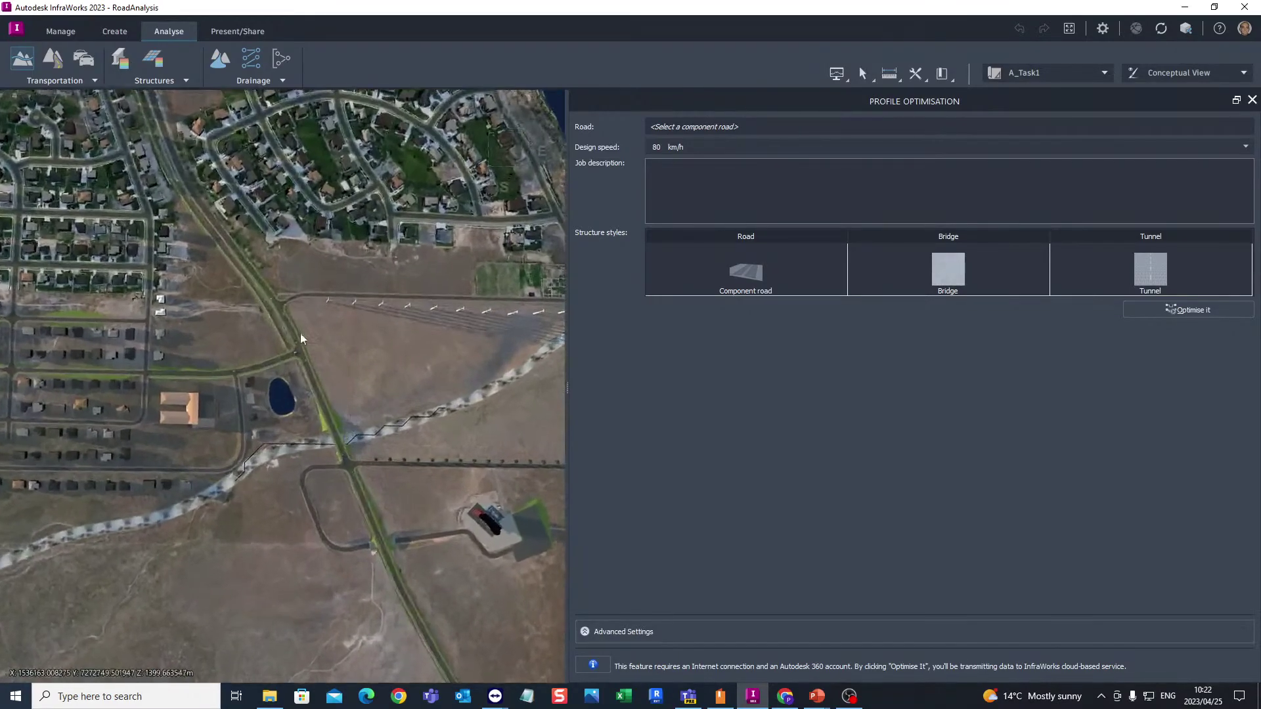
scroll(360, 353, "up", 4)
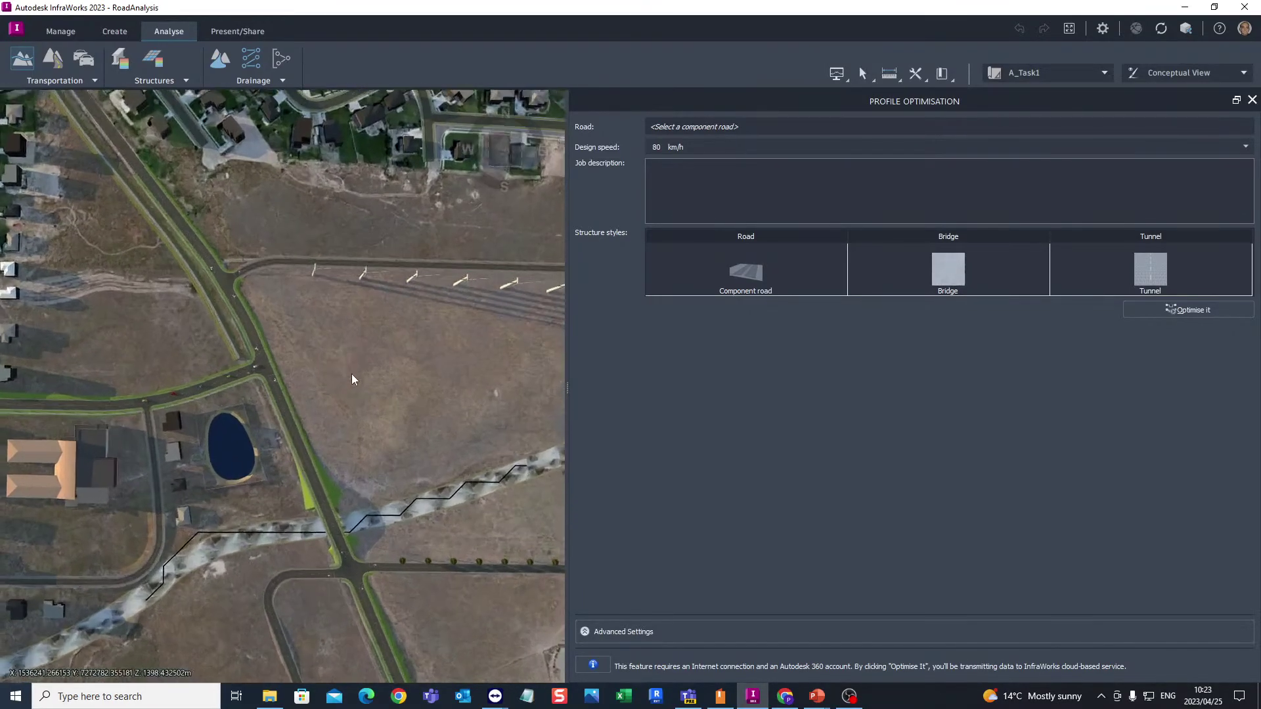
scroll(304, 292, "up", 5)
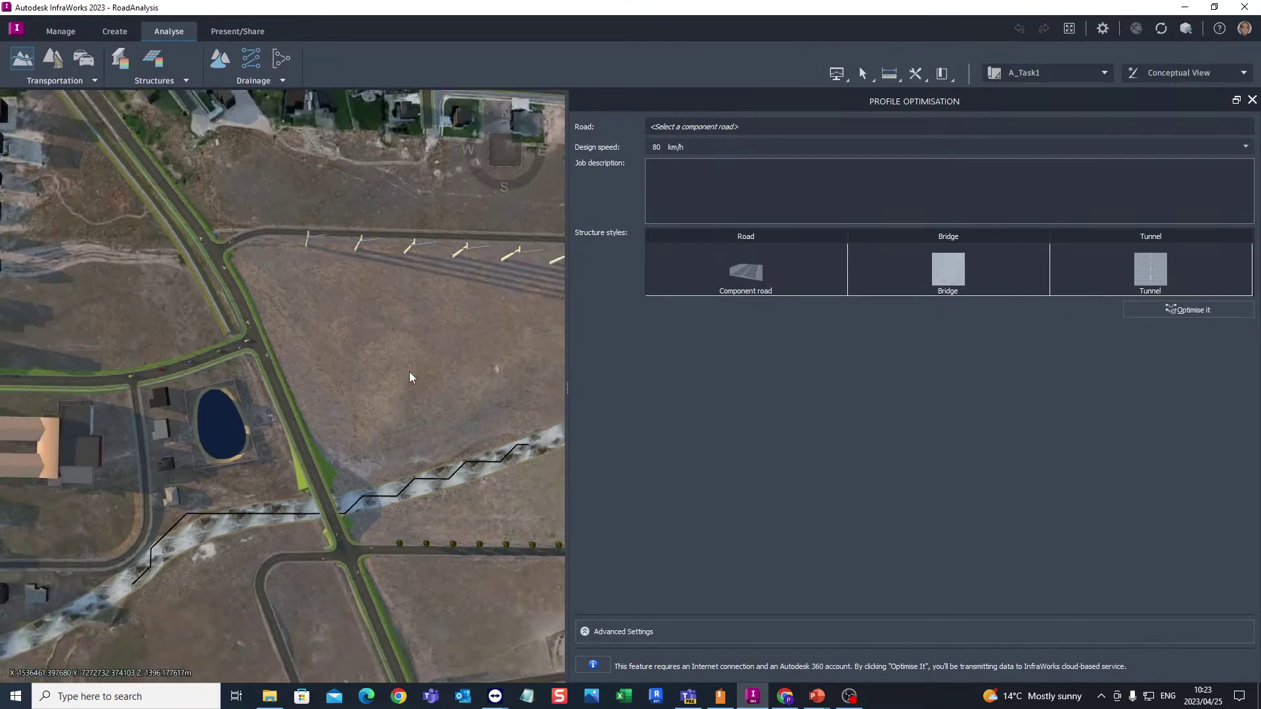
scroll(254, 359, "up", 8)
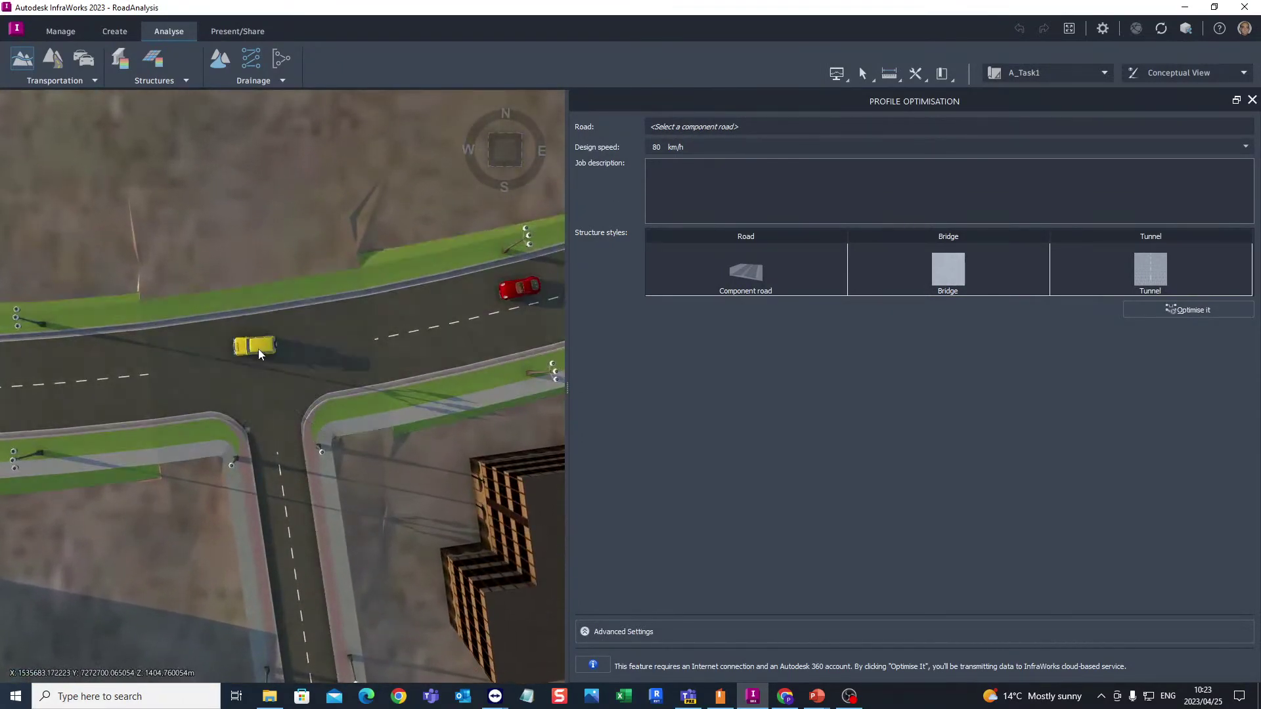
left_click(258, 349)
scroll(222, 379, "down", 5)
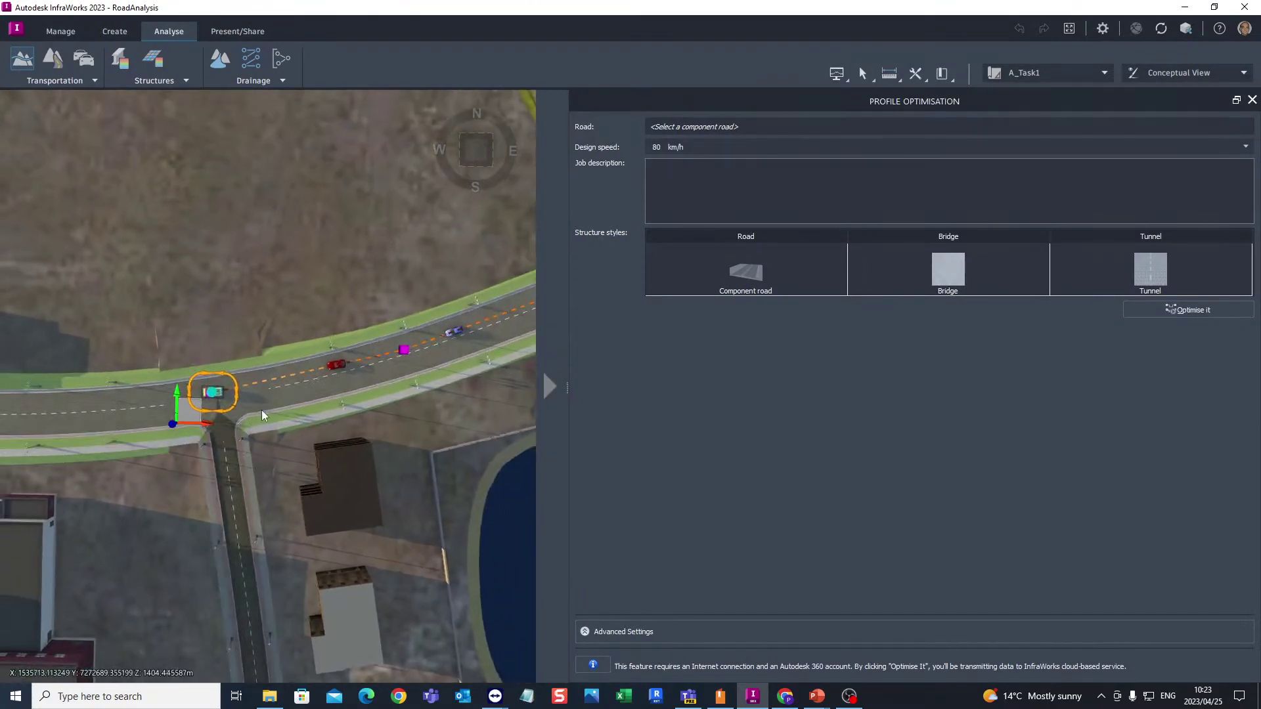
scroll(262, 410, "down", 3)
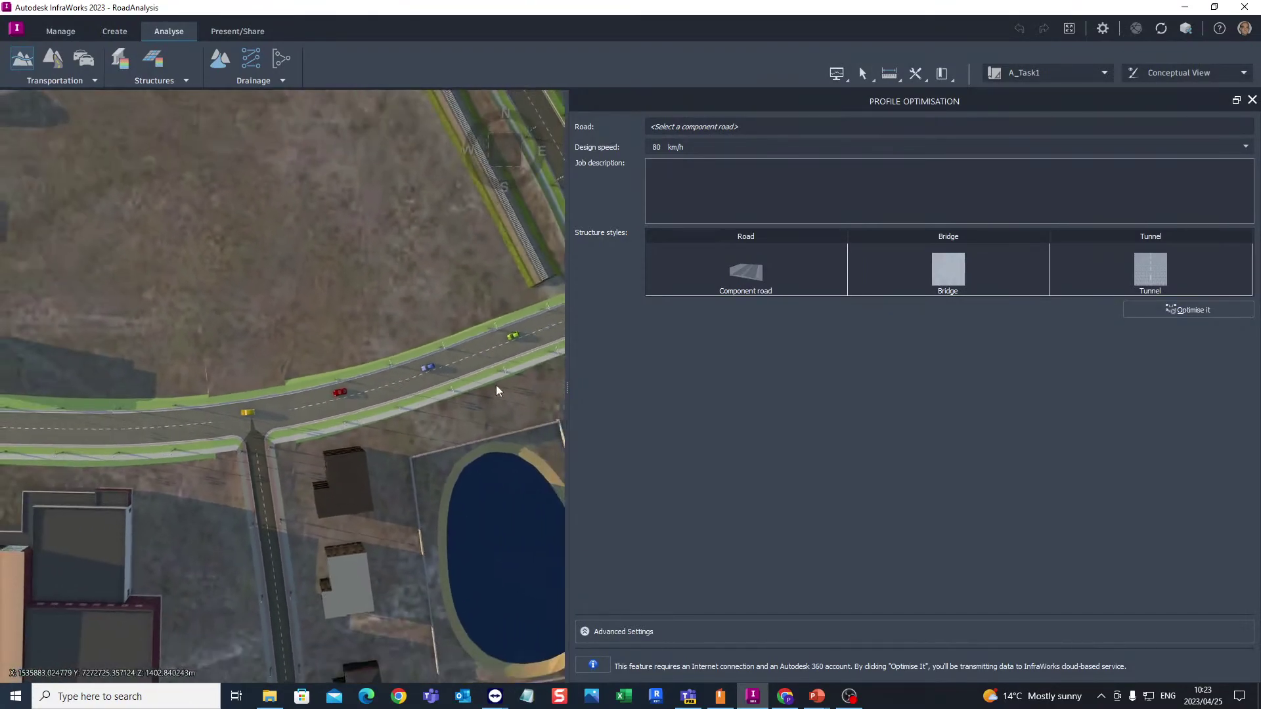
left_click_drag(459, 376, 231, 436)
scroll(328, 447, "up", 3)
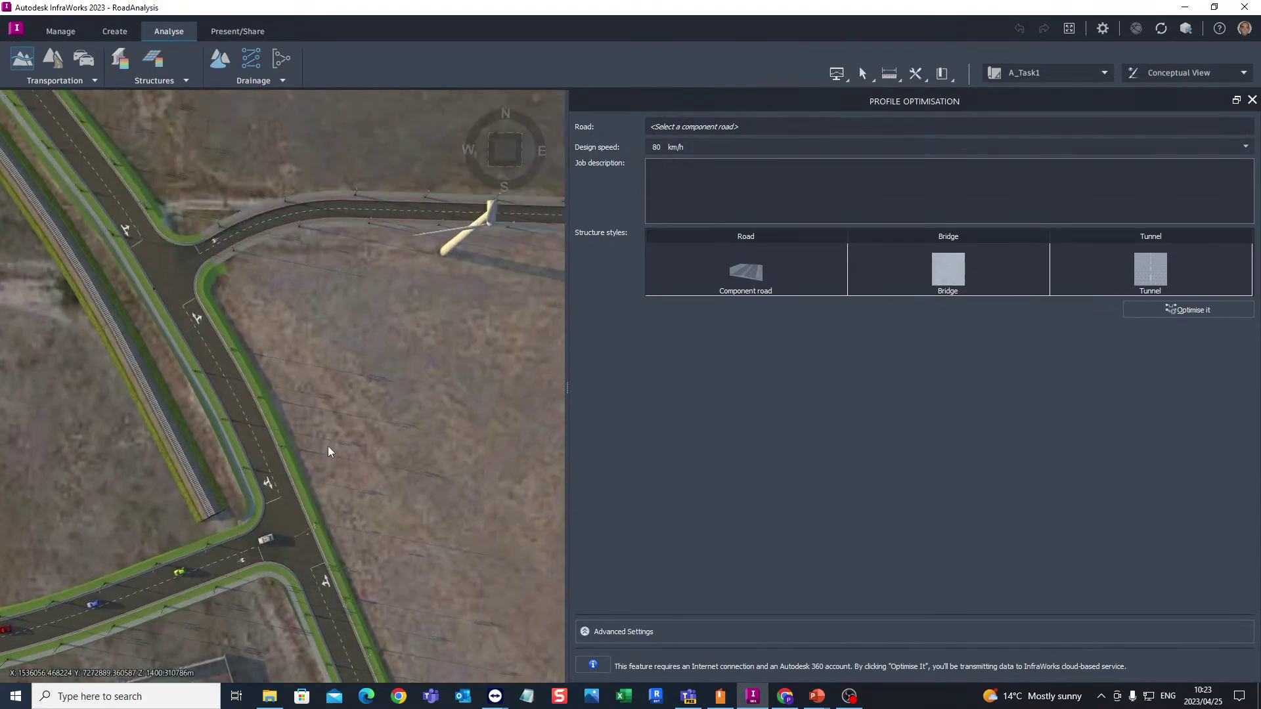
Examine the junctions along the main road, from the wind turbine road to the crossroads south of the river
scroll(240, 441, "down", 3)
left_click_drag(263, 512, 239, 262)
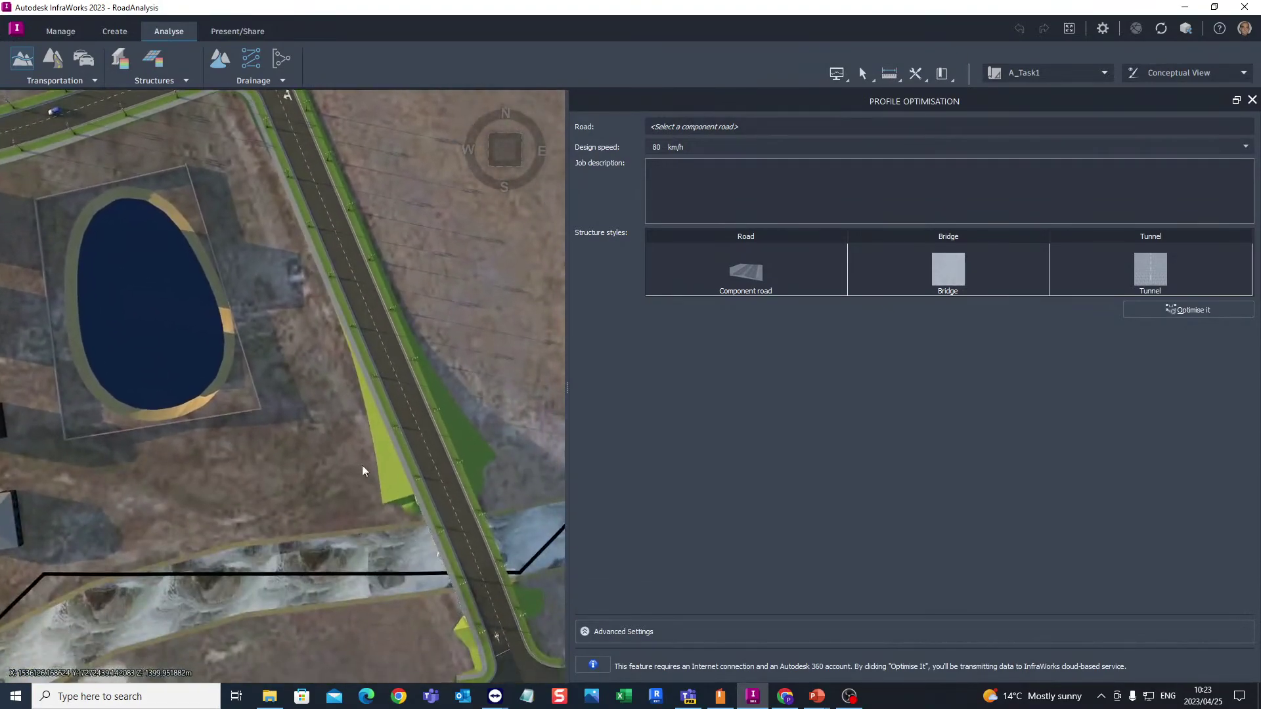
scroll(238, 262, "up", 3)
scroll(238, 263, "down", 2)
scroll(302, 374, "down", 1)
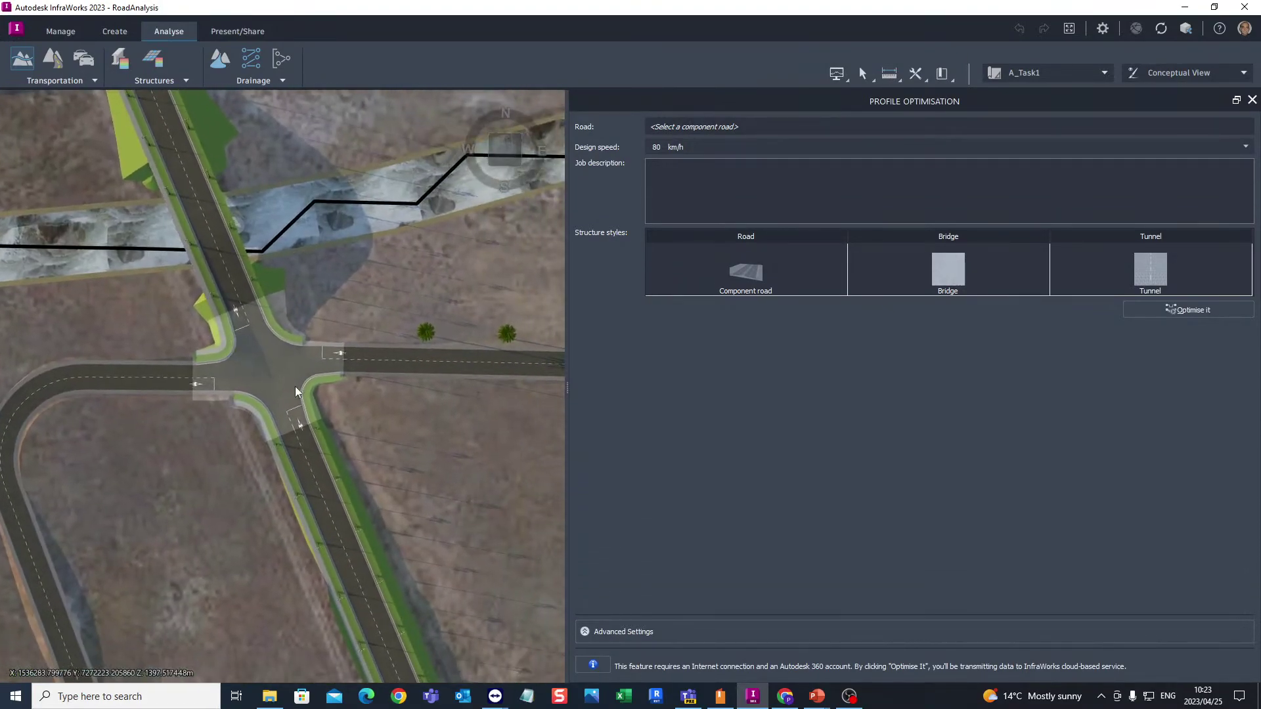
scroll(381, 506, "down", 2)
left_click_drag(360, 416, 387, 420)
scroll(387, 420, "up", 2)
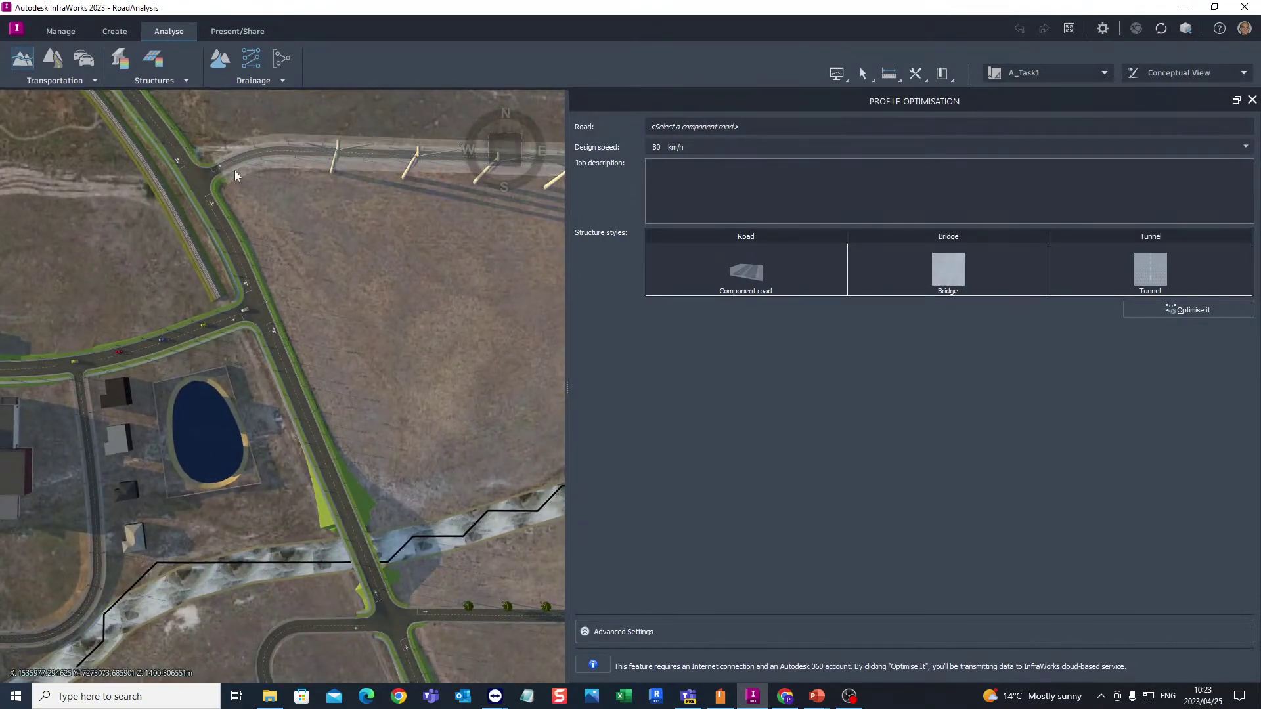
left_click(215, 169)
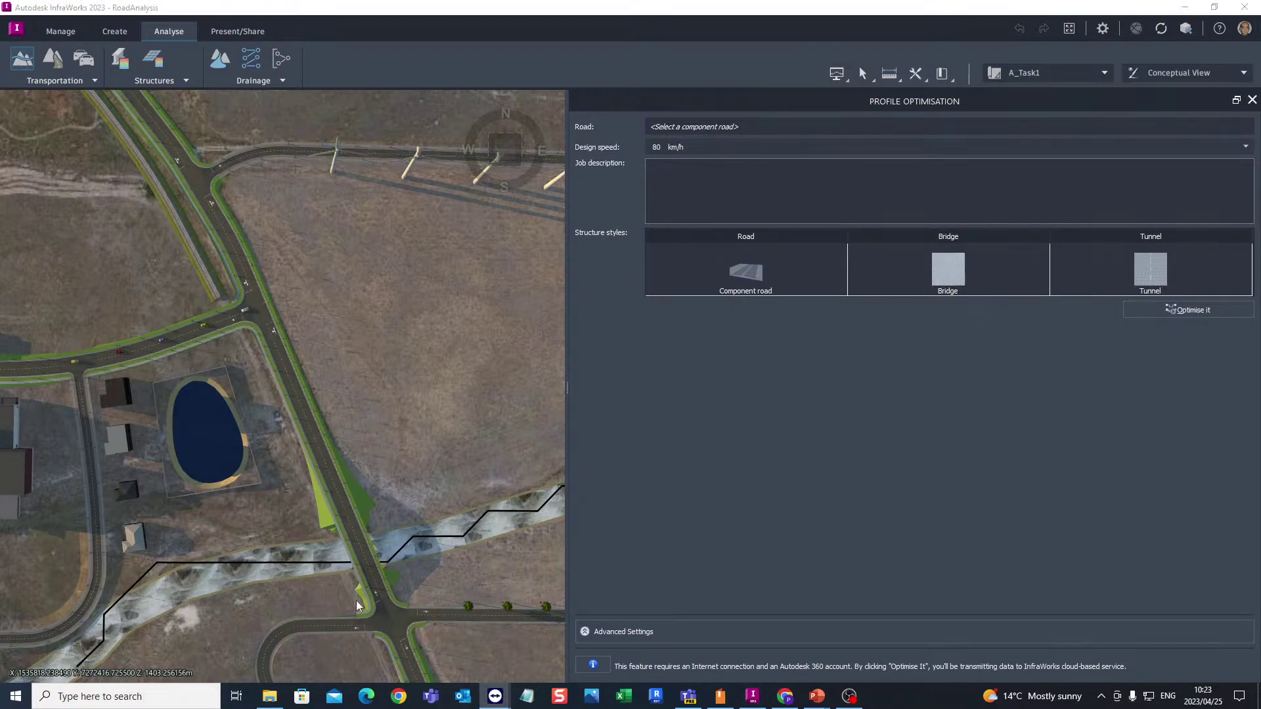
scroll(361, 568, "down", 2)
scroll(408, 656, "up", 2)
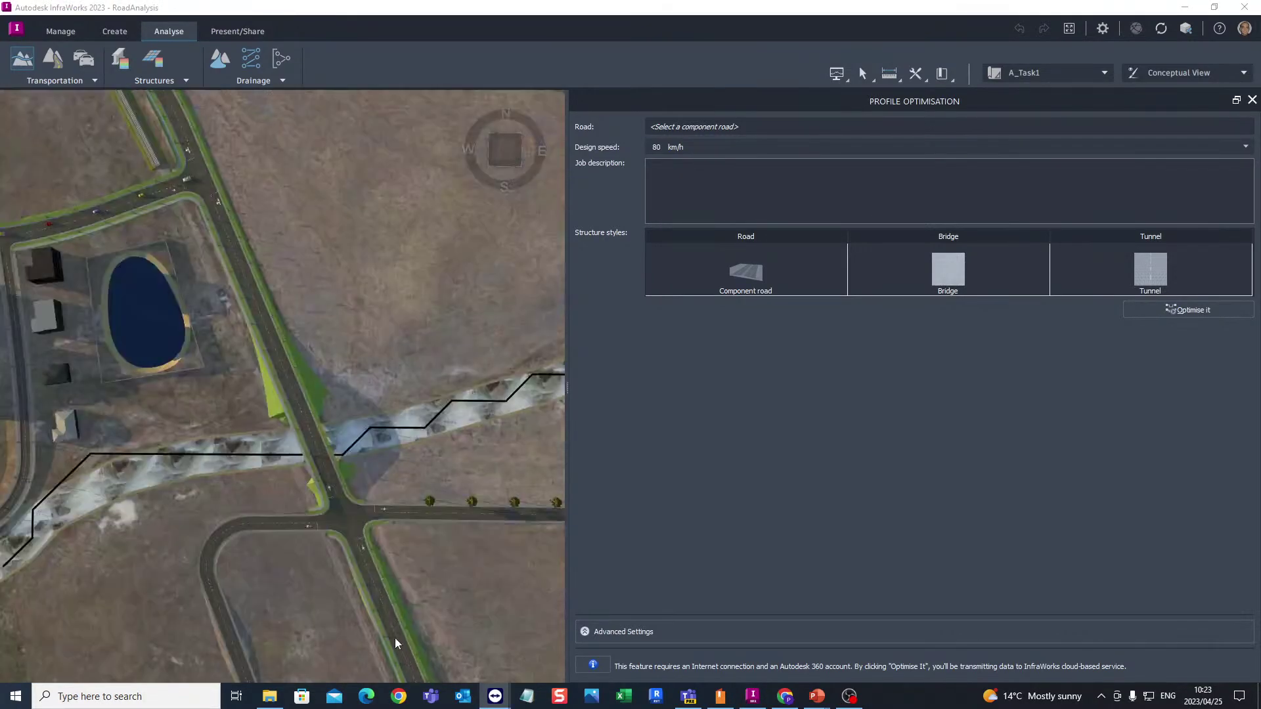
scroll(395, 637, "up", 2)
scroll(316, 446, "up", 1)
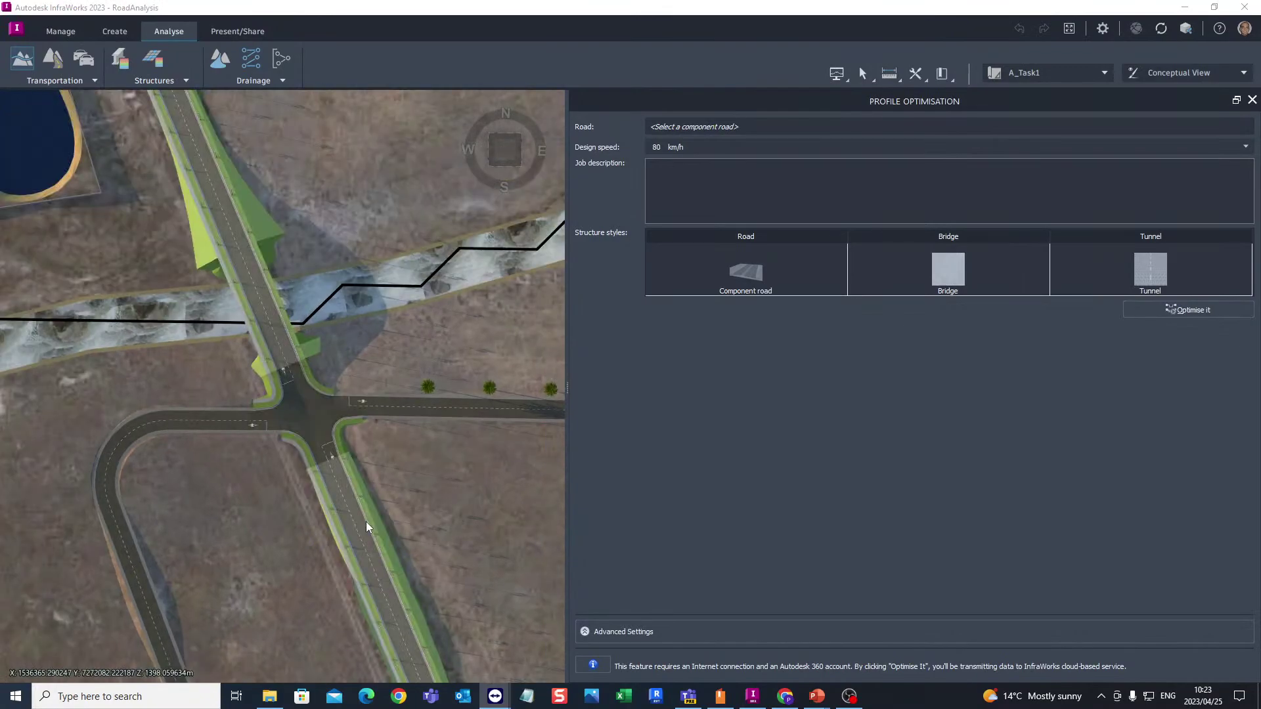
scroll(365, 521, "down", 2)
scroll(352, 483, "down", 1)
scroll(351, 480, "up", 1)
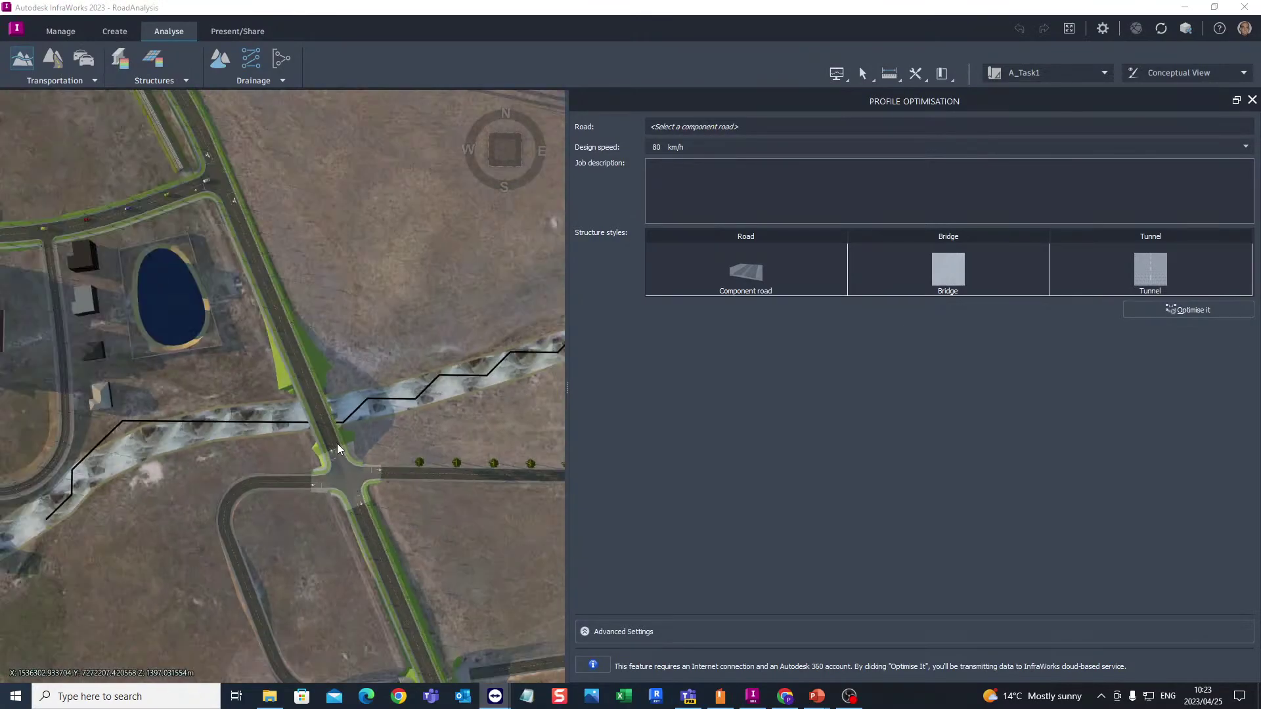
scroll(325, 408, "down", 1)
scroll(296, 315, "down", 1)
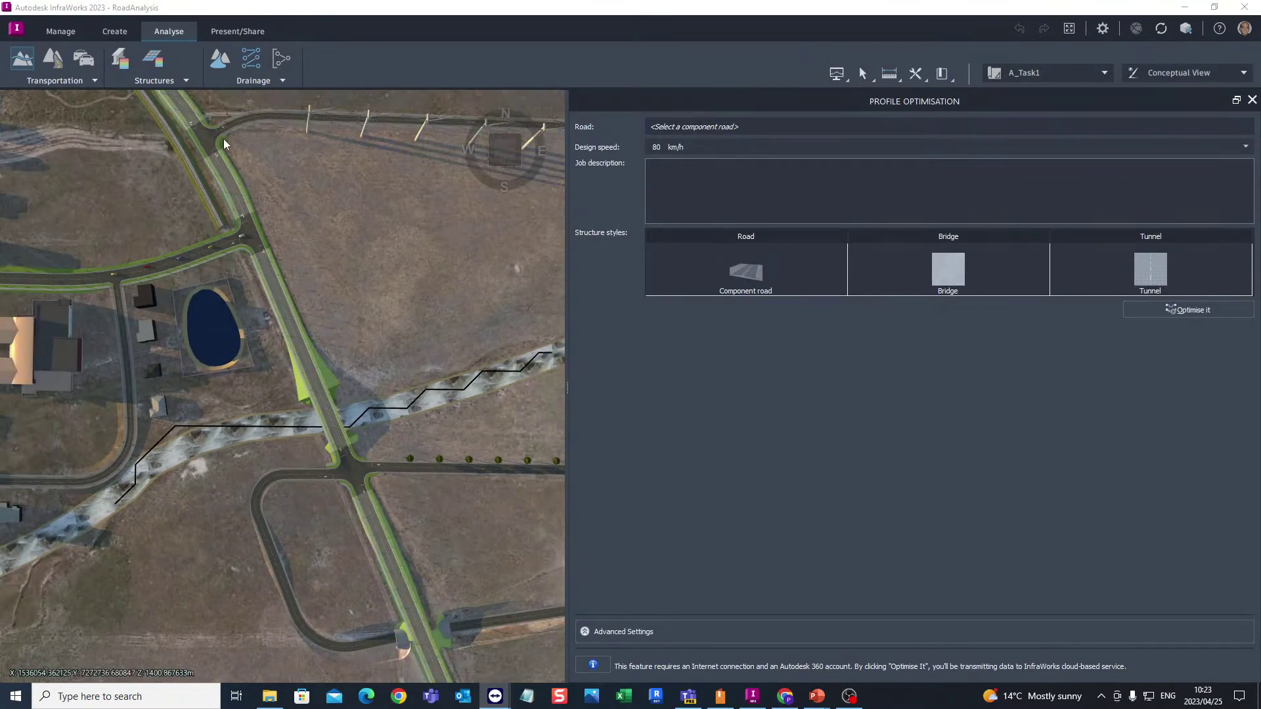
Start a Traffic Simulation study area and place its first boundary point beside the houses west of the pond
left_click(54, 80)
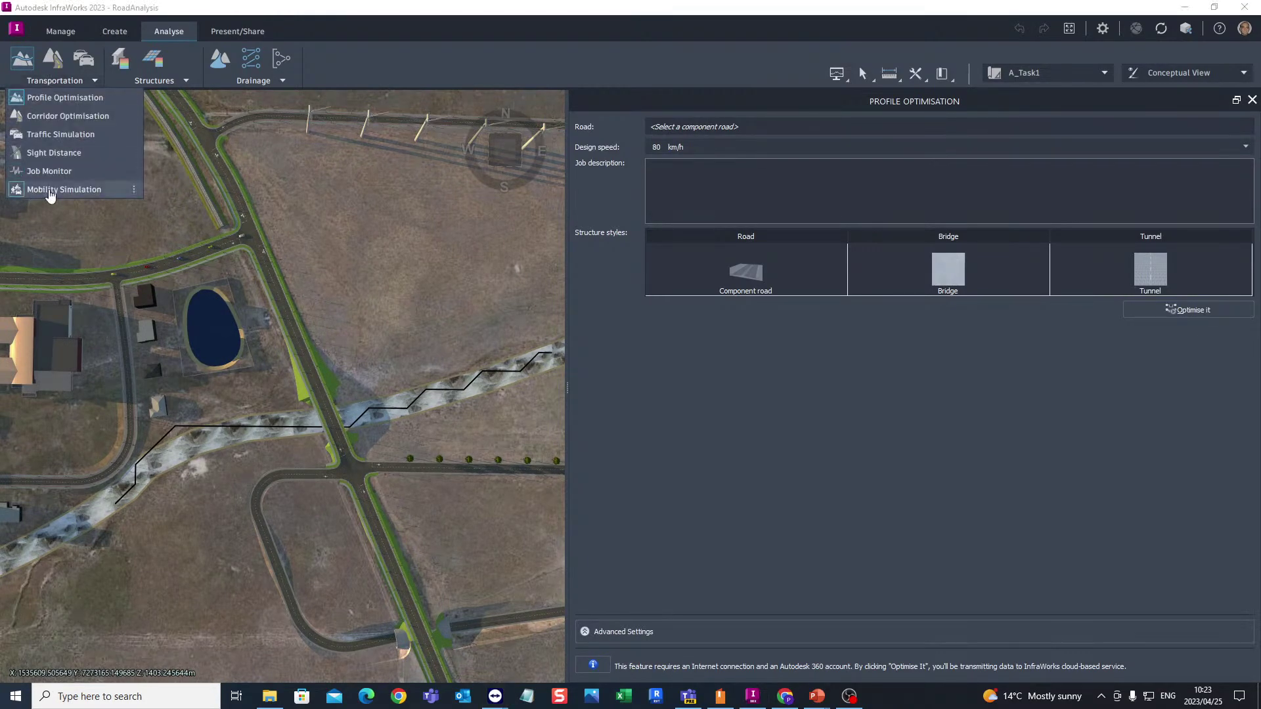
left_click(58, 135)
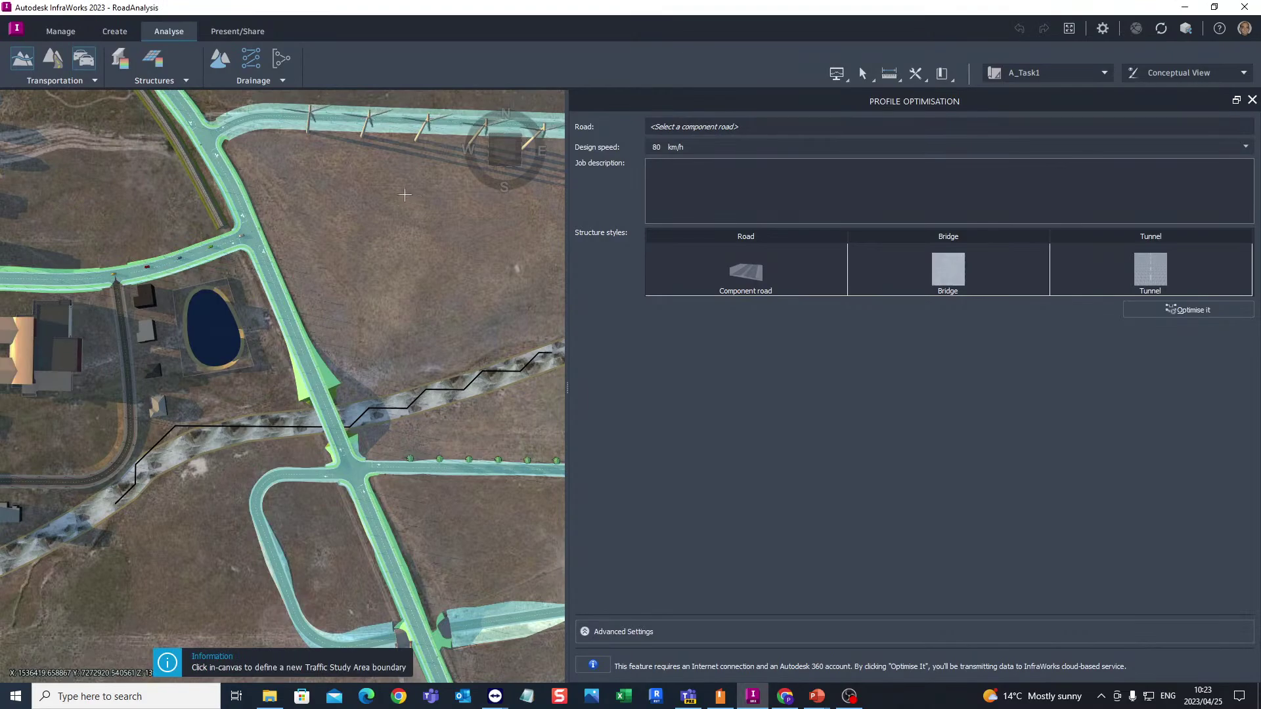
scroll(296, 301, "down", 4)
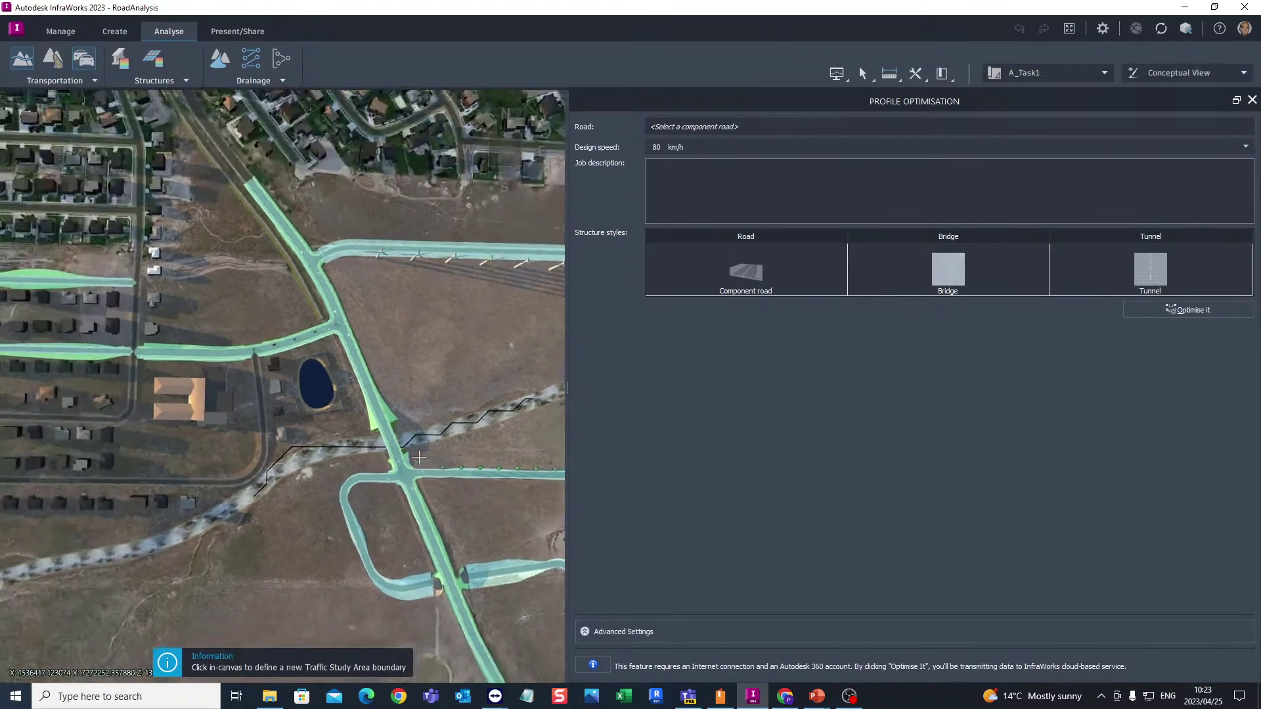
scroll(296, 301, "down", 3)
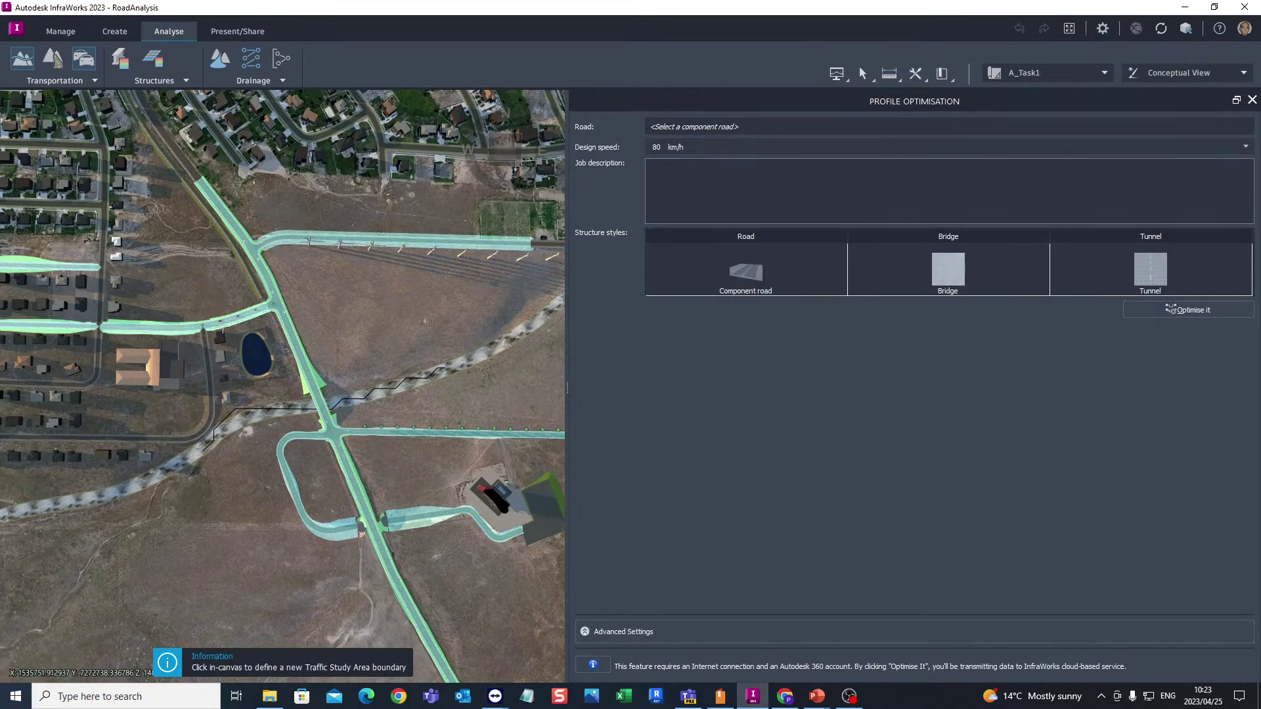
scroll(208, 335, "up", 4)
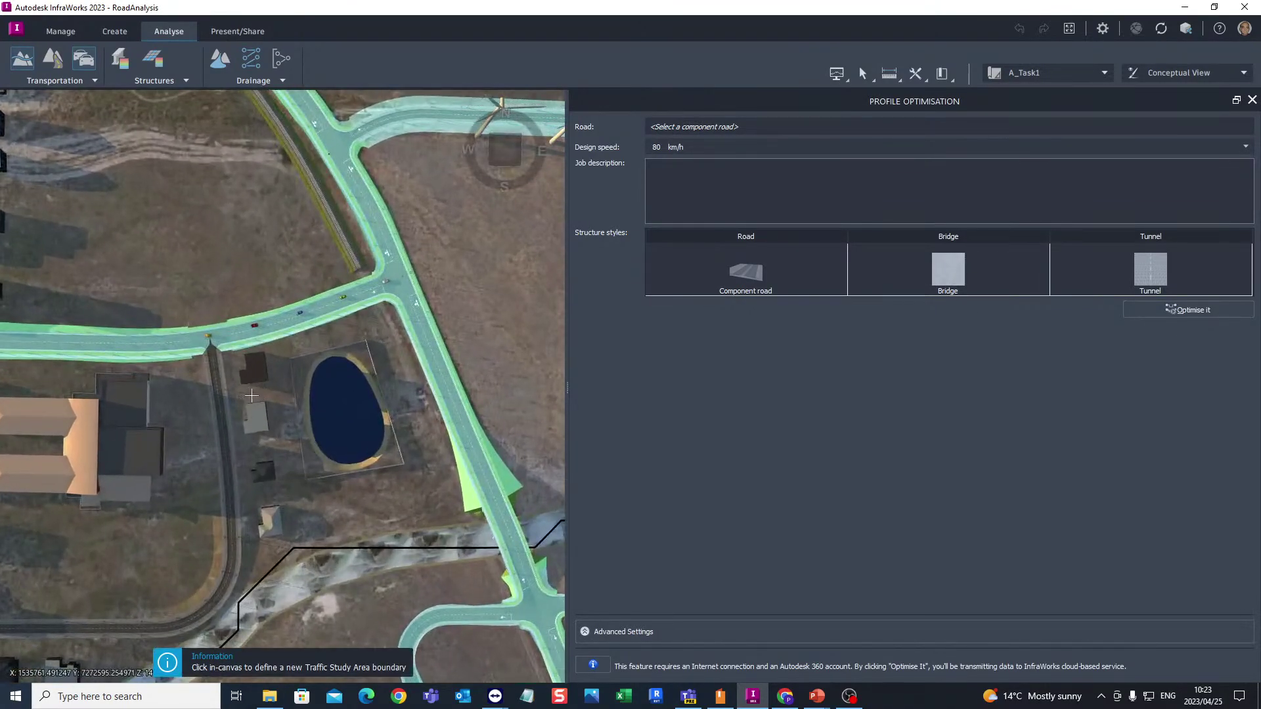
left_click(248, 394)
scroll(206, 281, "down", 3)
scroll(190, 217, "up", 1)
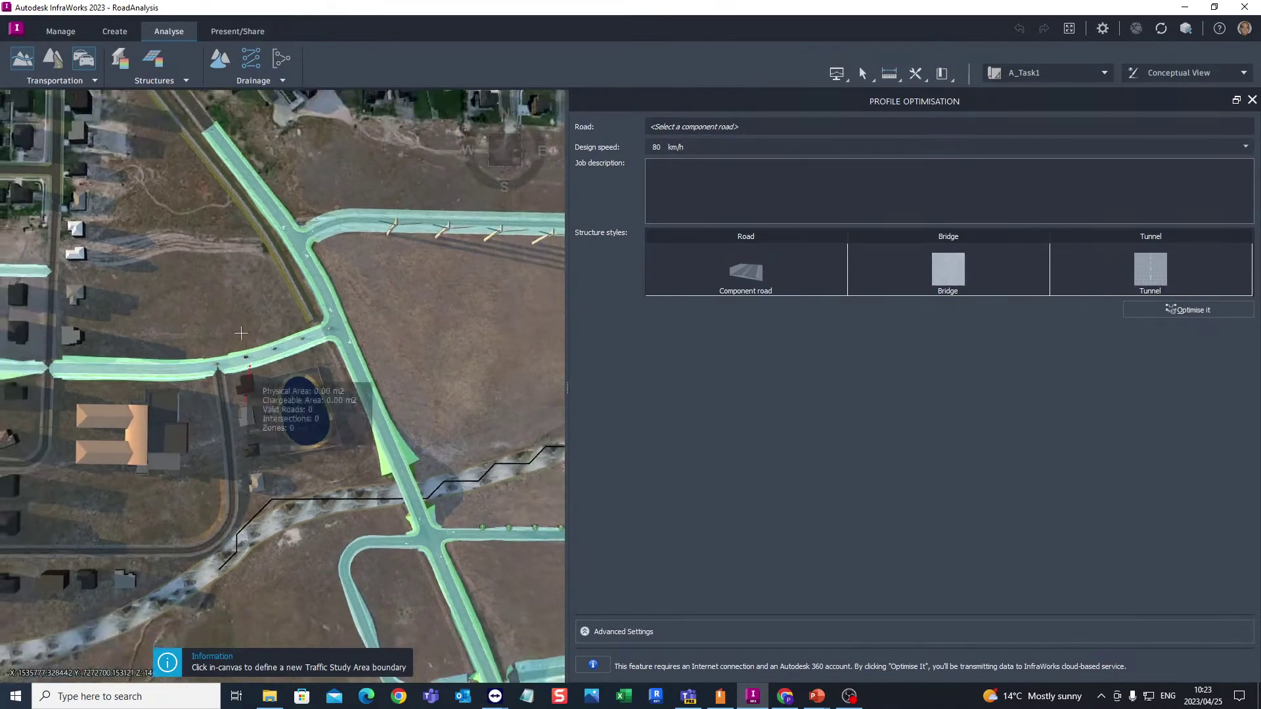
Complete the traffic study area boundary around the main road's three intersections, enclosing about 171,000 m²
left_click(180, 179)
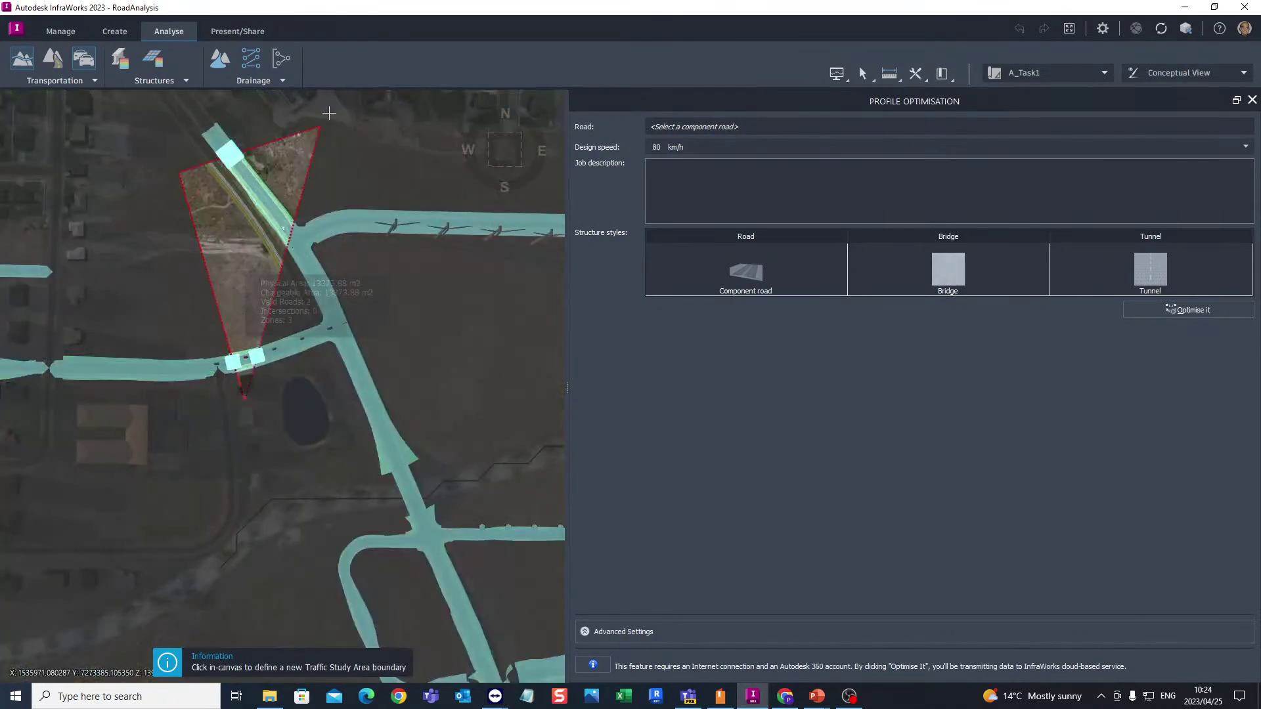
left_click(282, 124)
scroll(283, 124, "down", 3)
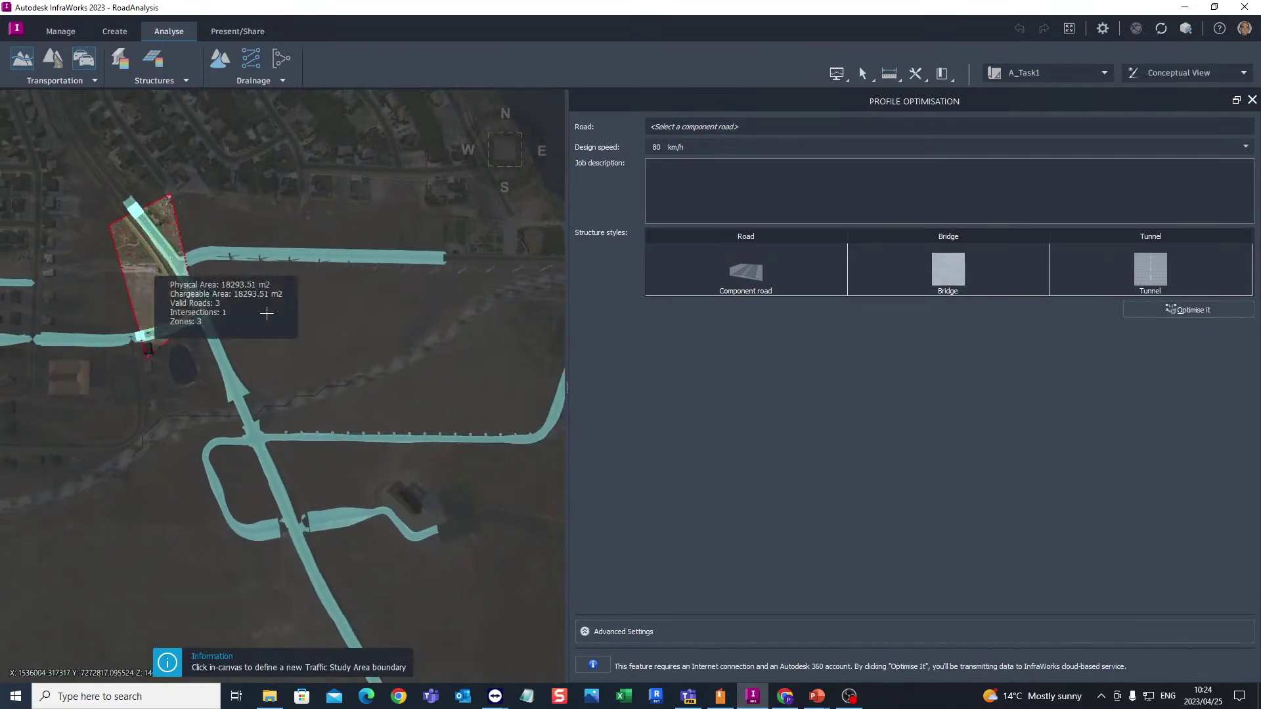
scroll(265, 315, "up", 1)
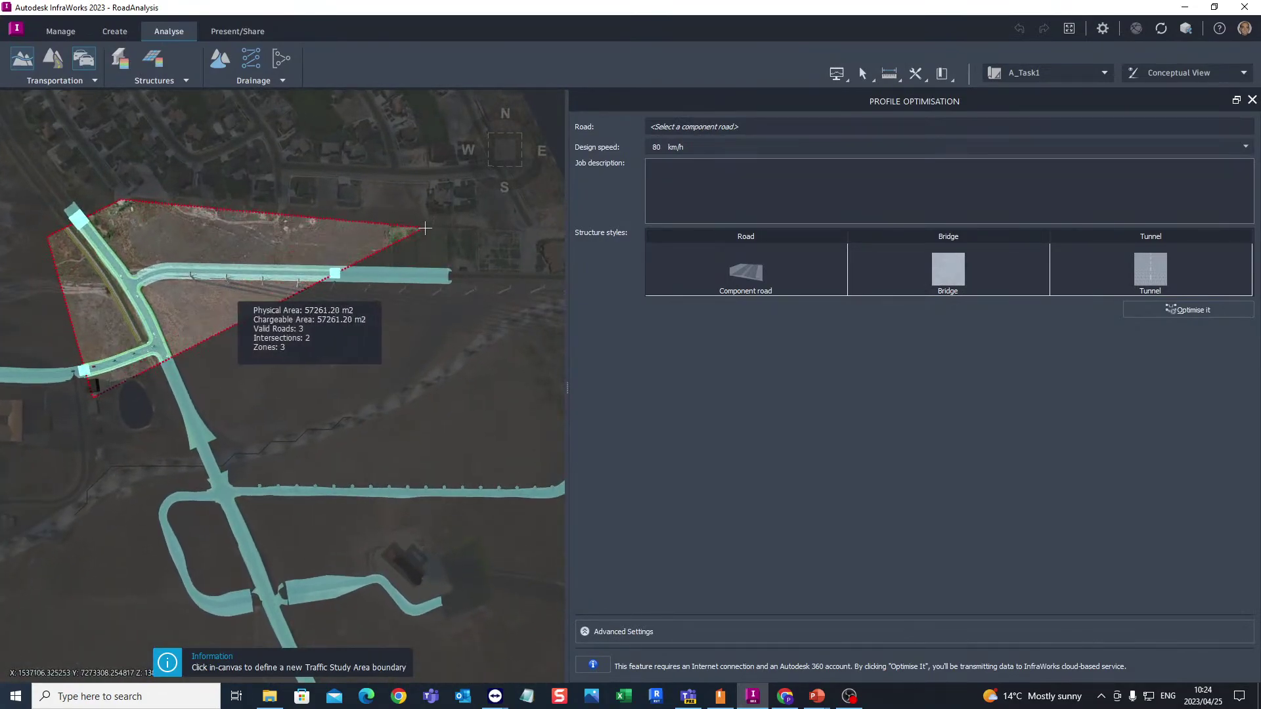
left_click(410, 225)
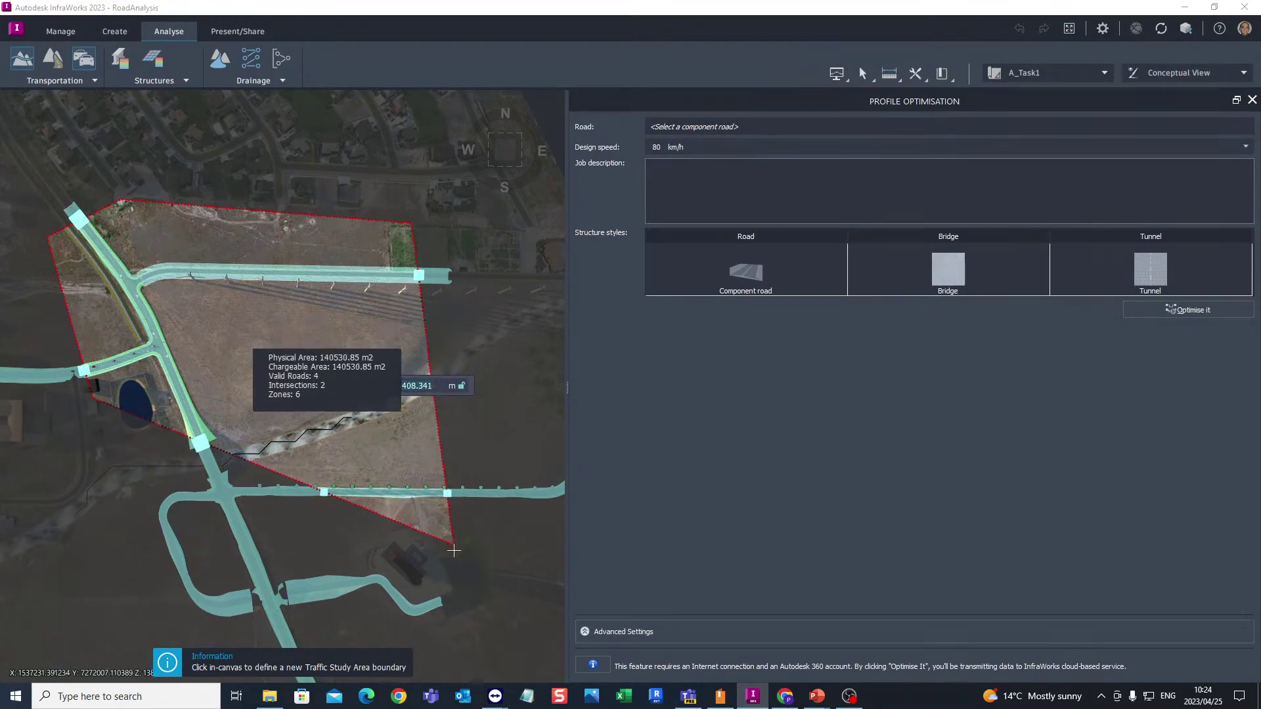
left_click(452, 538)
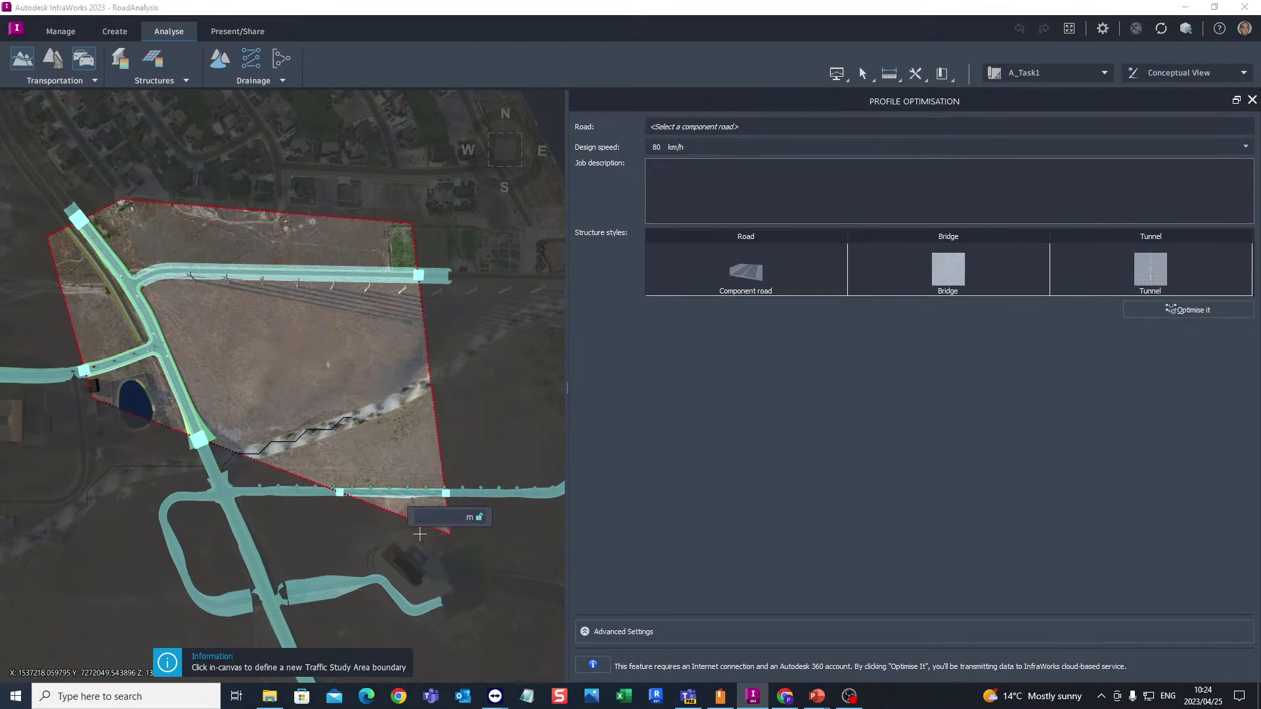
left_click(273, 573)
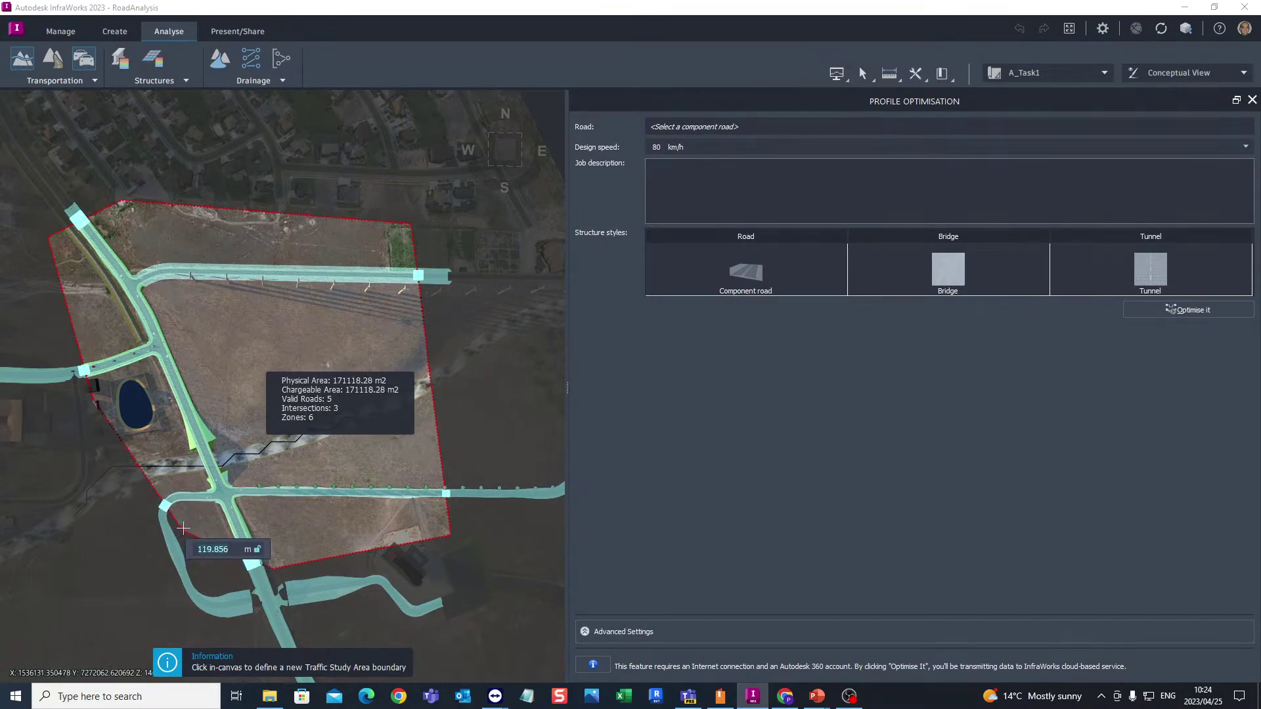
left_click(183, 526)
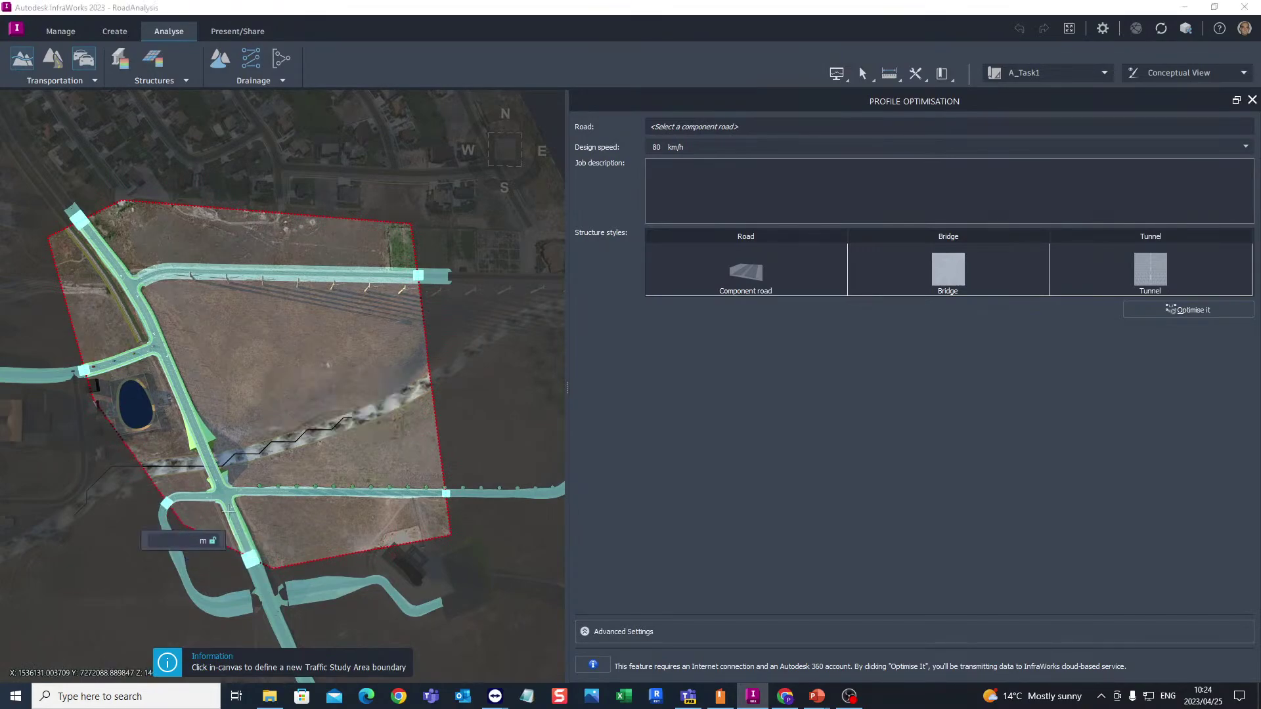
scroll(132, 446, "up", 1)
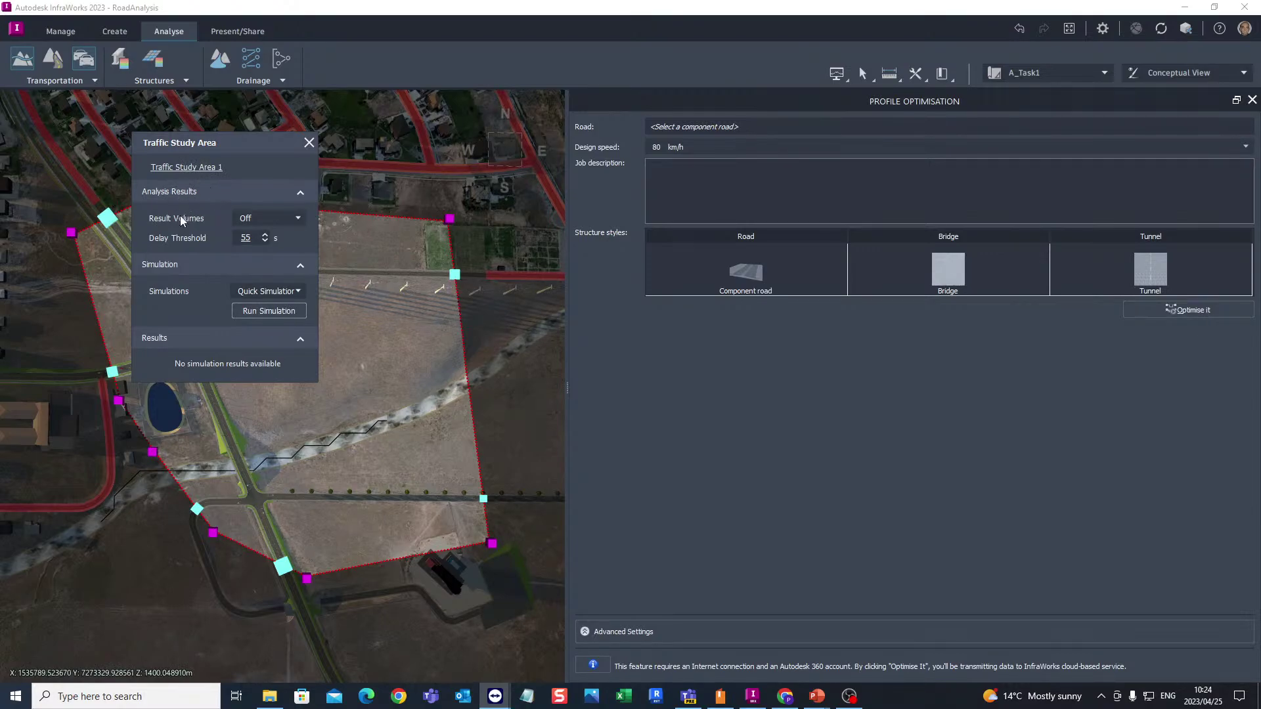
Set Traffic Study Area 1's result volumes to Per Lane and run the Quick Simulation
left_click(258, 216)
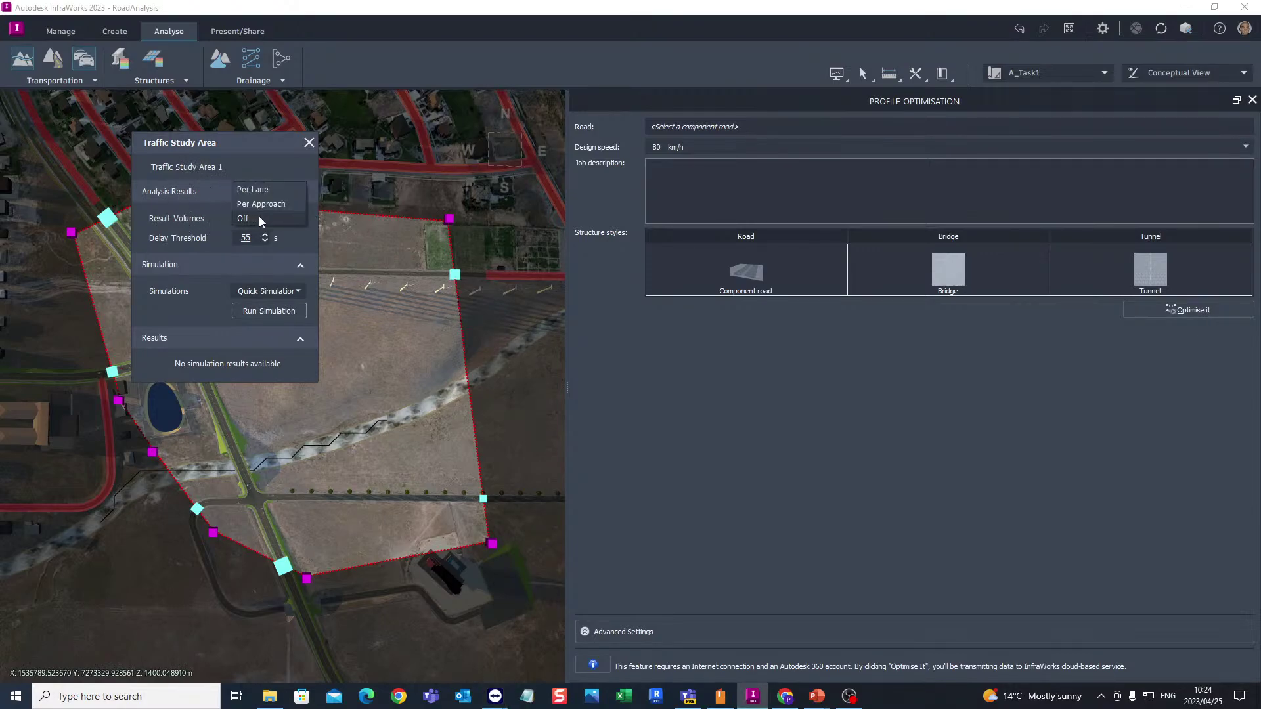
left_click(260, 189)
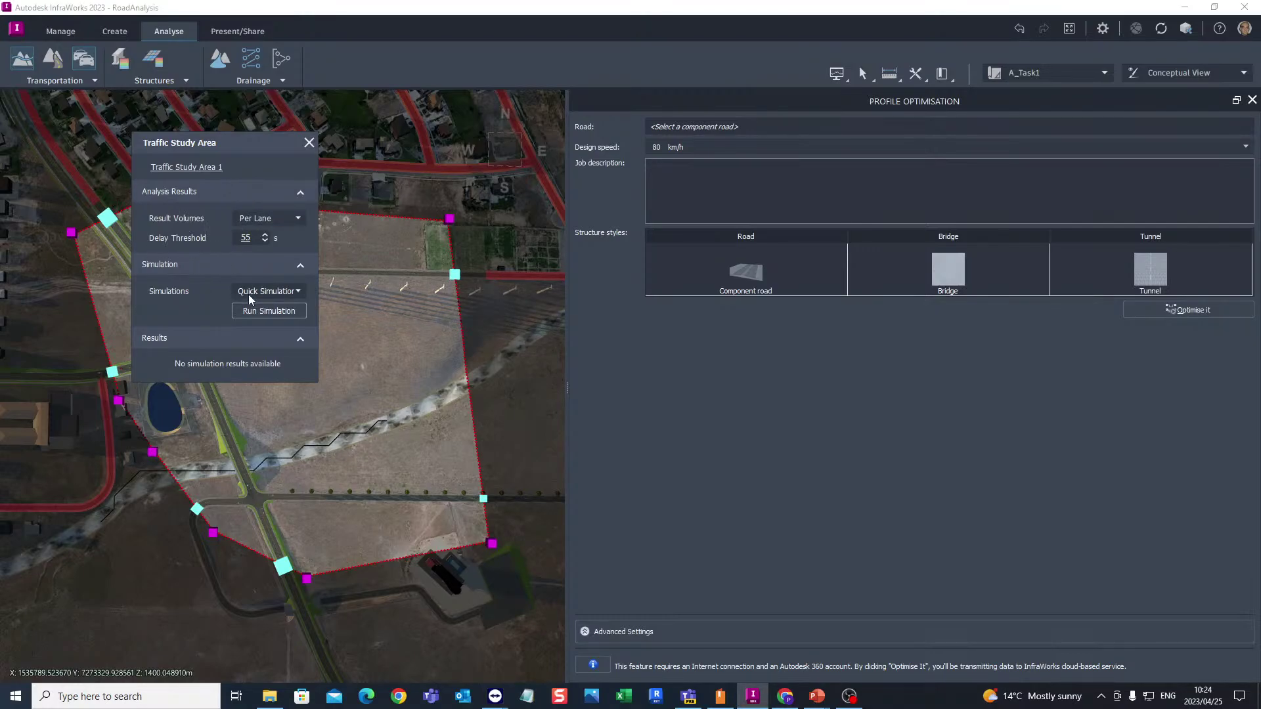
left_click(289, 292)
left_click(284, 293)
left_click(265, 311)
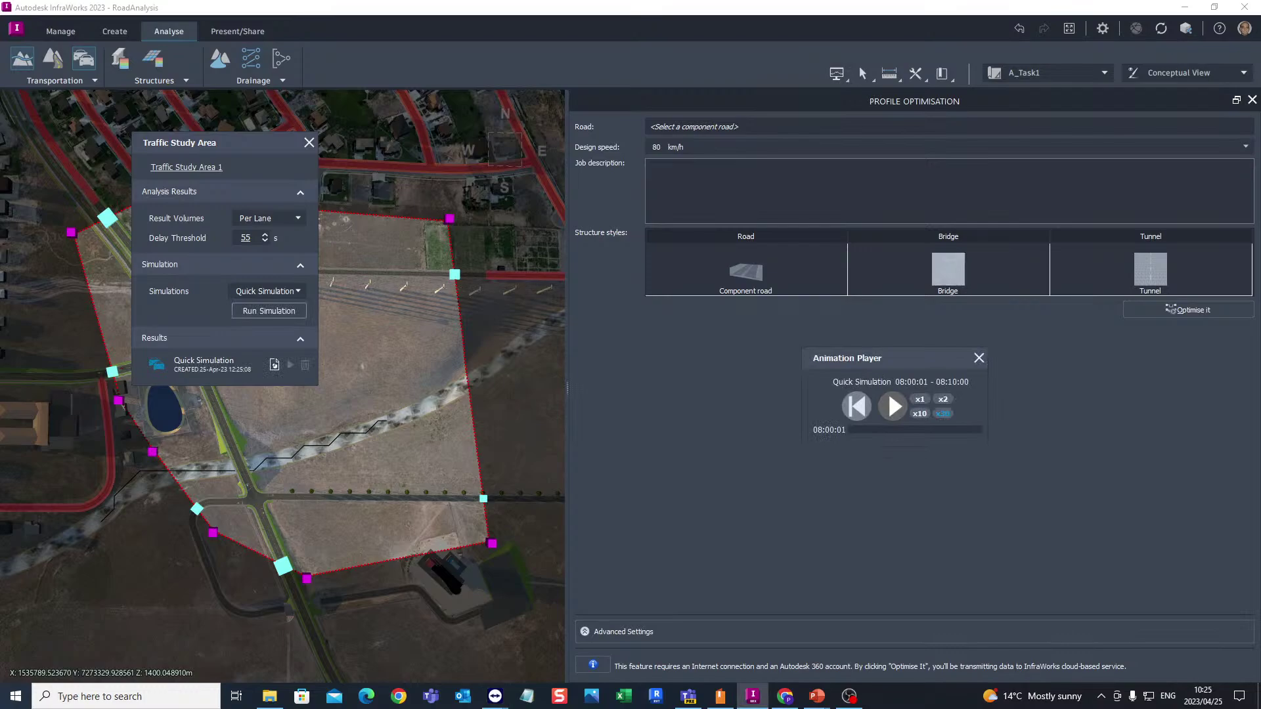
Move the Traffic Study Area settings off the model and play the simulation at x1 speed over the northern side-road junction
left_click_drag(899, 361, 448, 337)
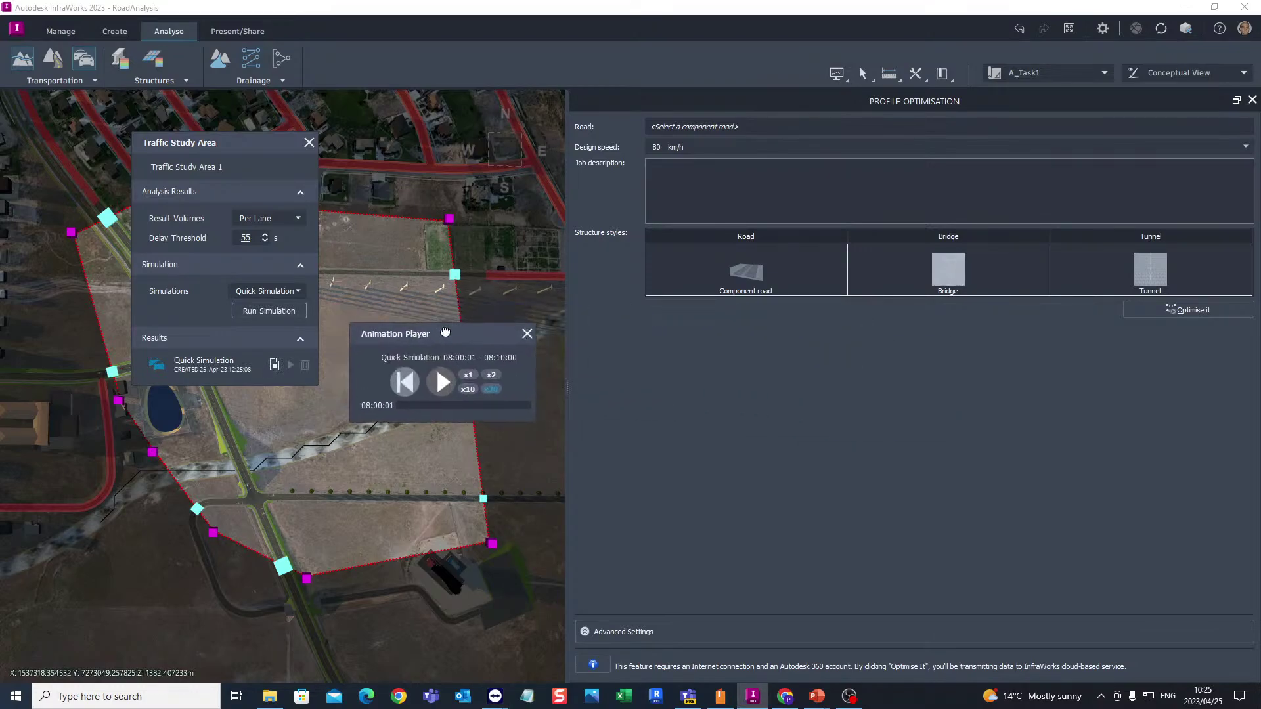
left_click_drag(227, 145, 814, 264)
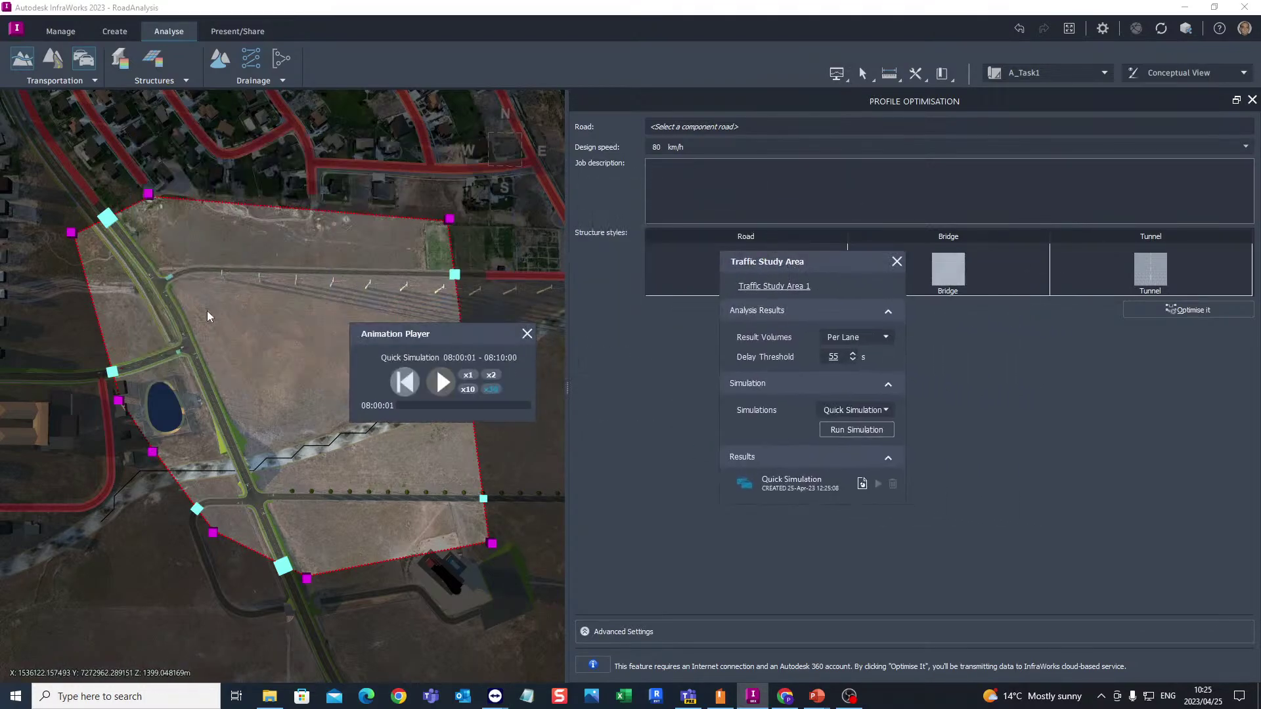
scroll(120, 273, "up", 1)
scroll(121, 273, "up", 5)
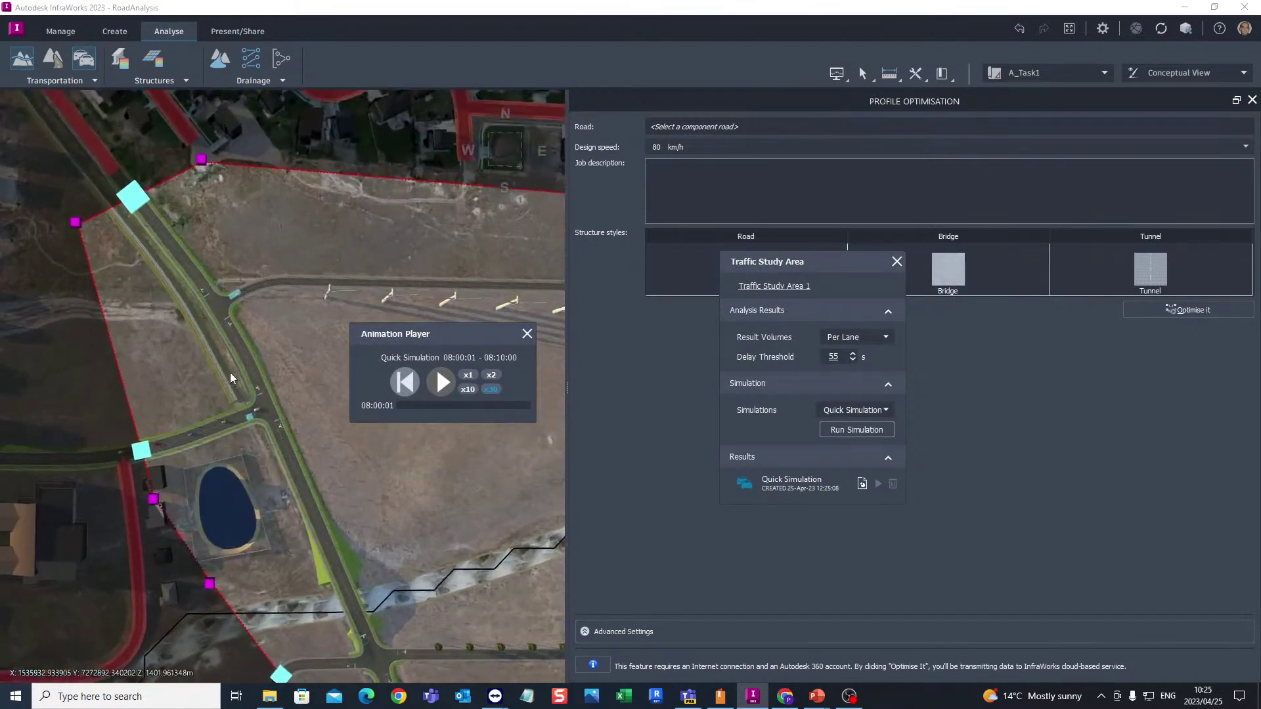
scroll(266, 388, "up", 5)
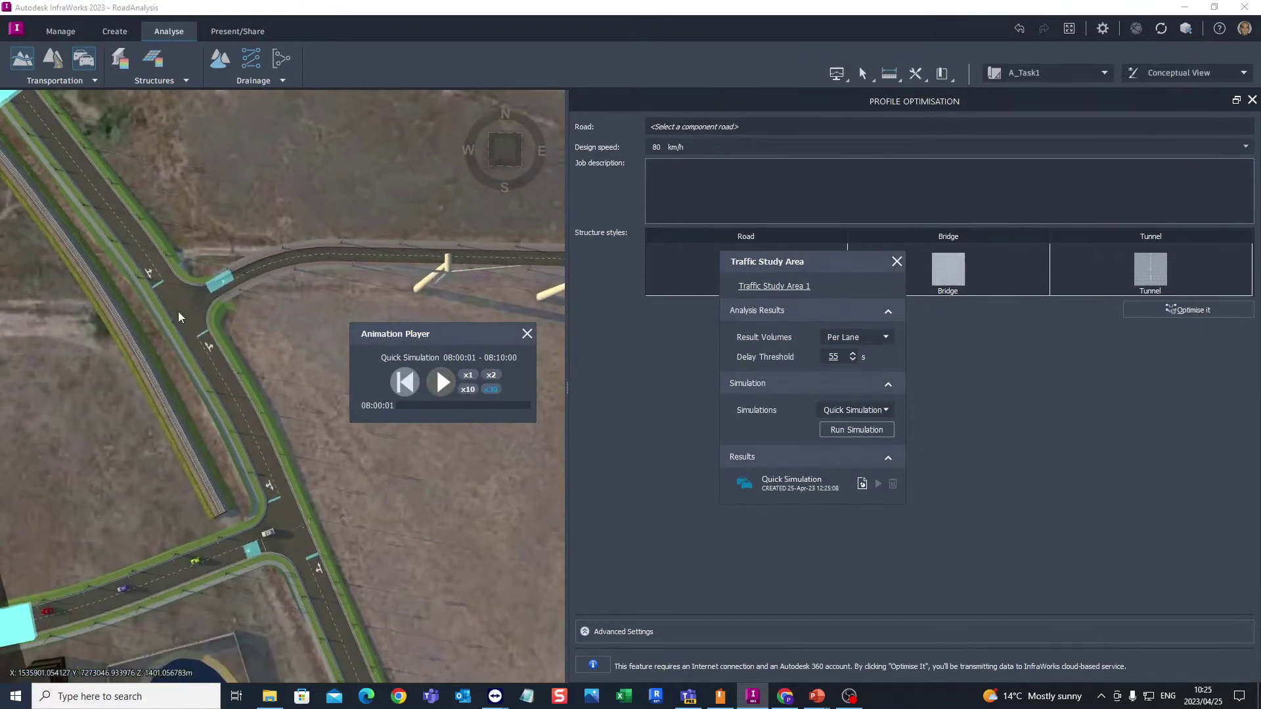
scroll(78, 256, "down", 1)
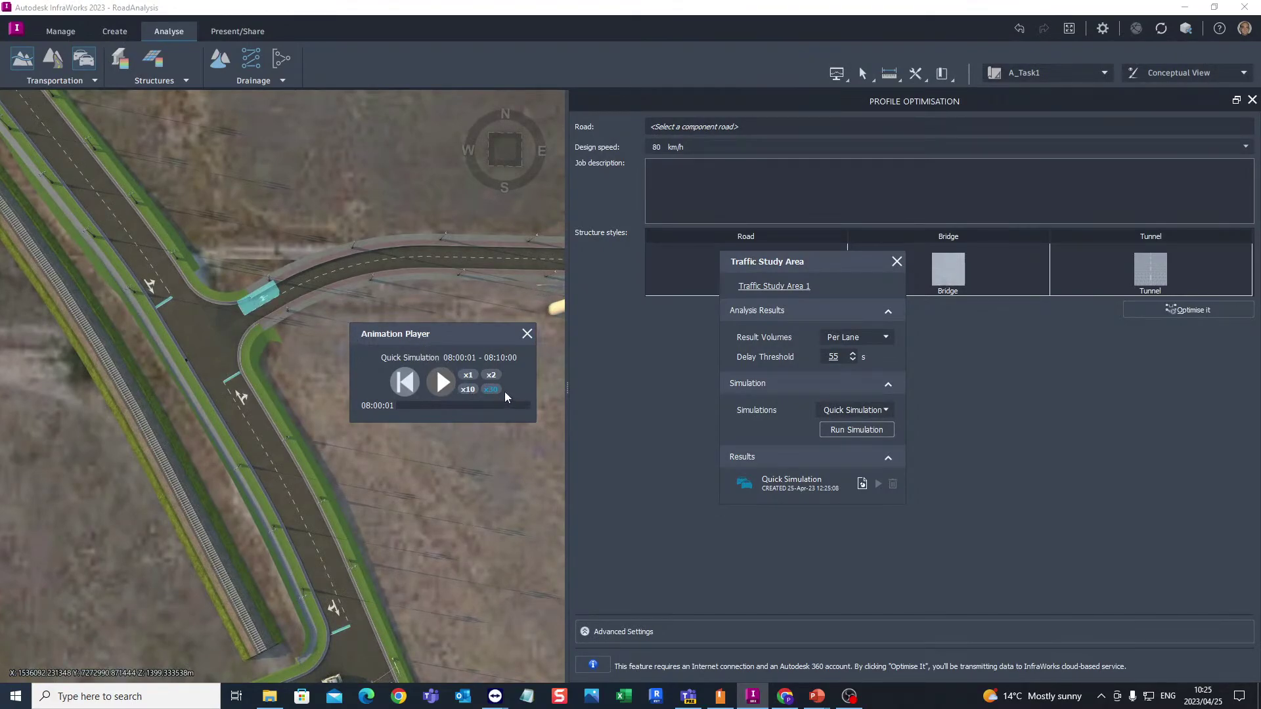
left_click(466, 376)
left_click(442, 385)
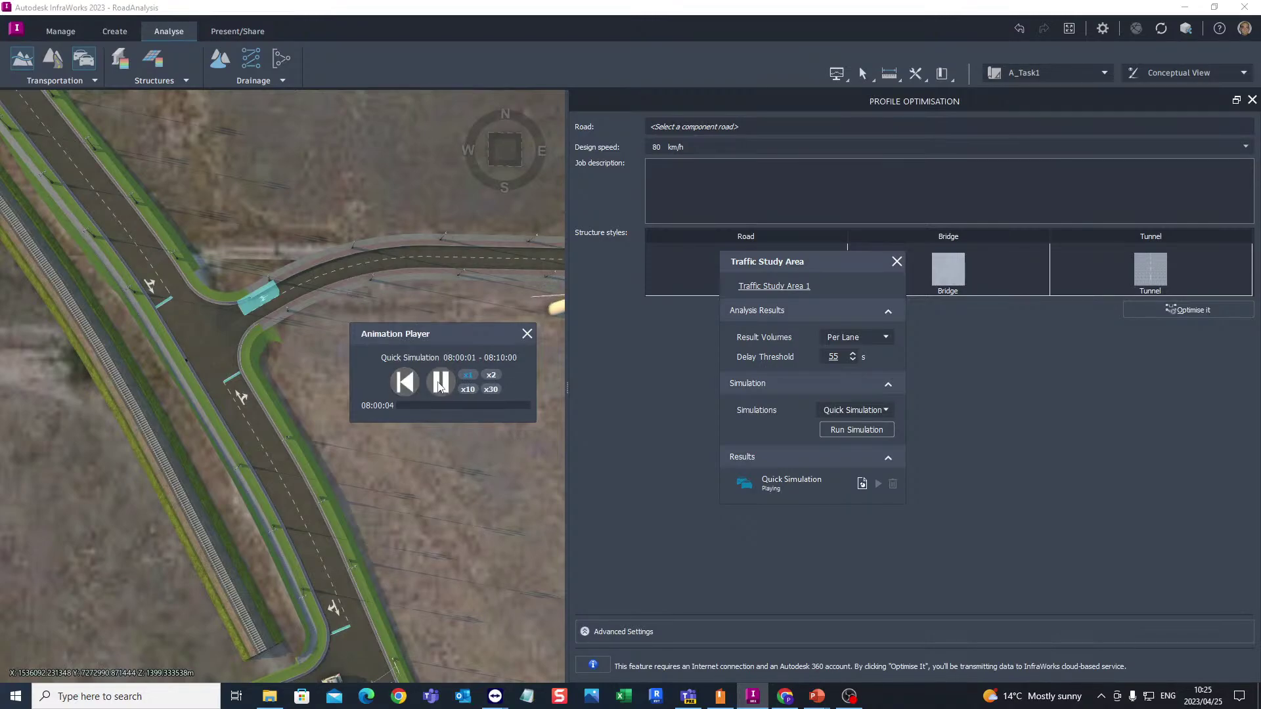
Play the traffic simulation at x30 speed, pause it at 08:05:35 and move the player clear of the model
left_click(439, 384)
left_click(444, 382)
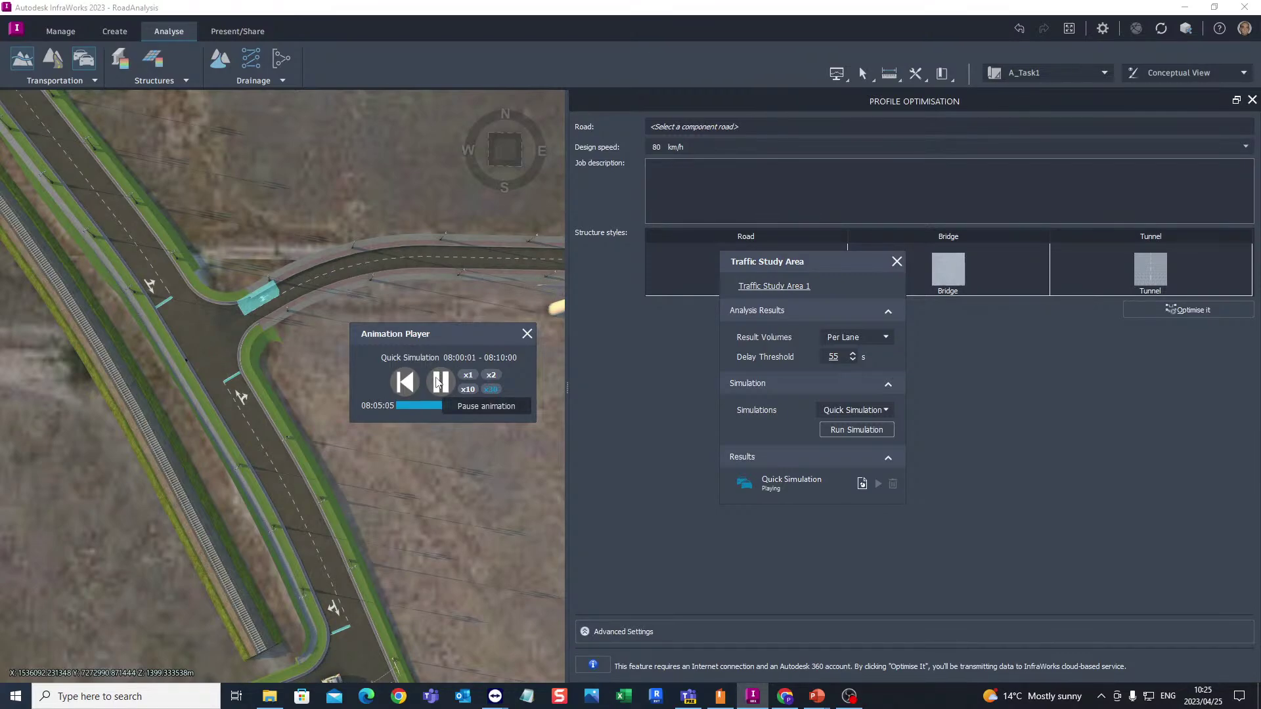
left_click(439, 383)
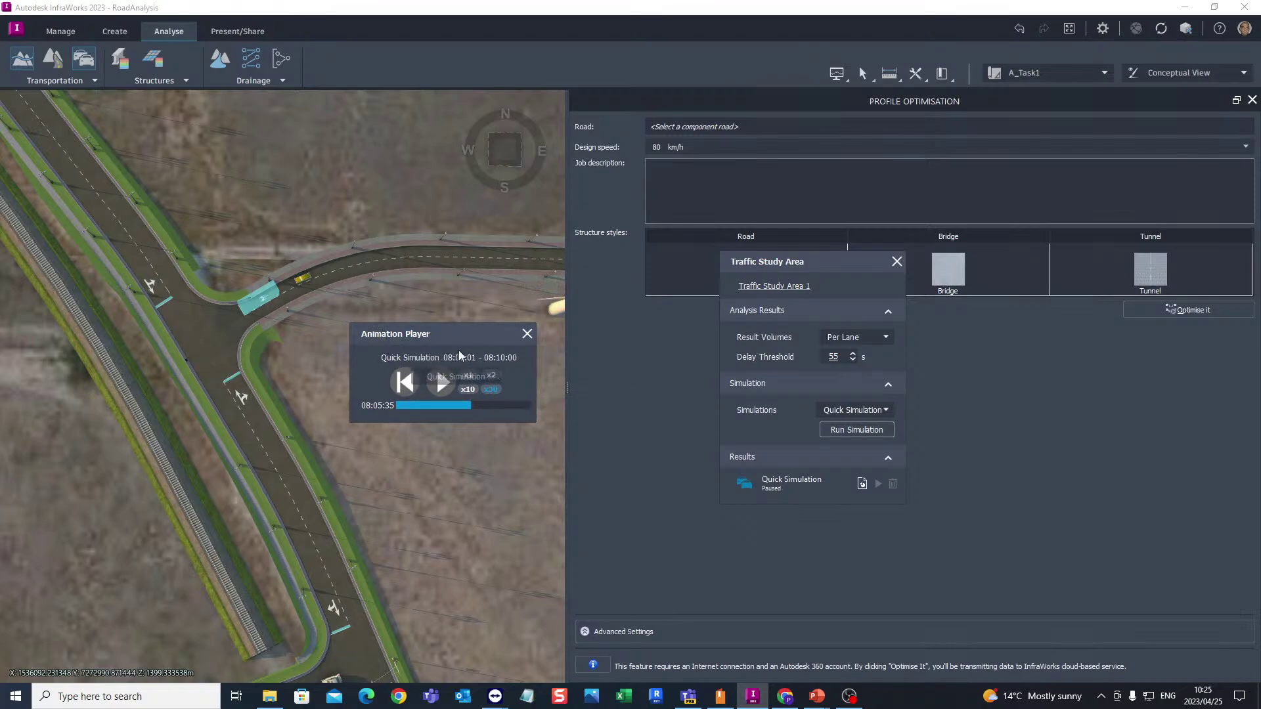
left_click_drag(438, 337, 1051, 334)
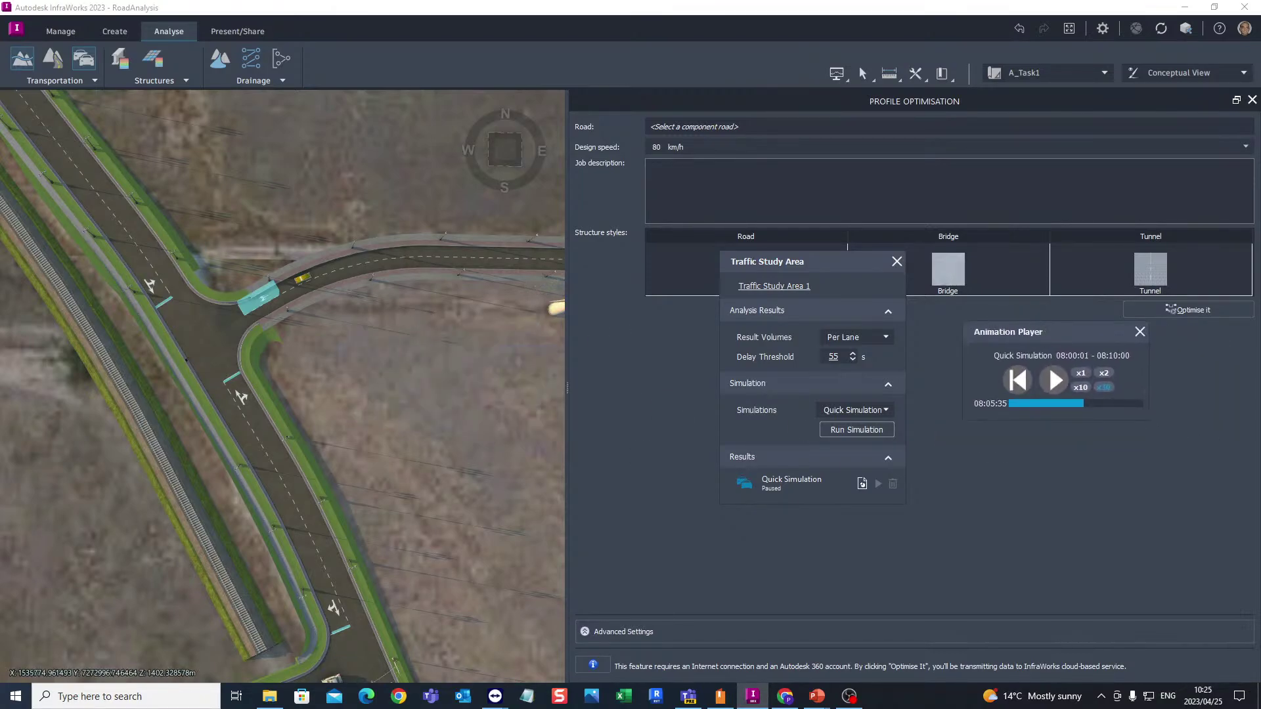
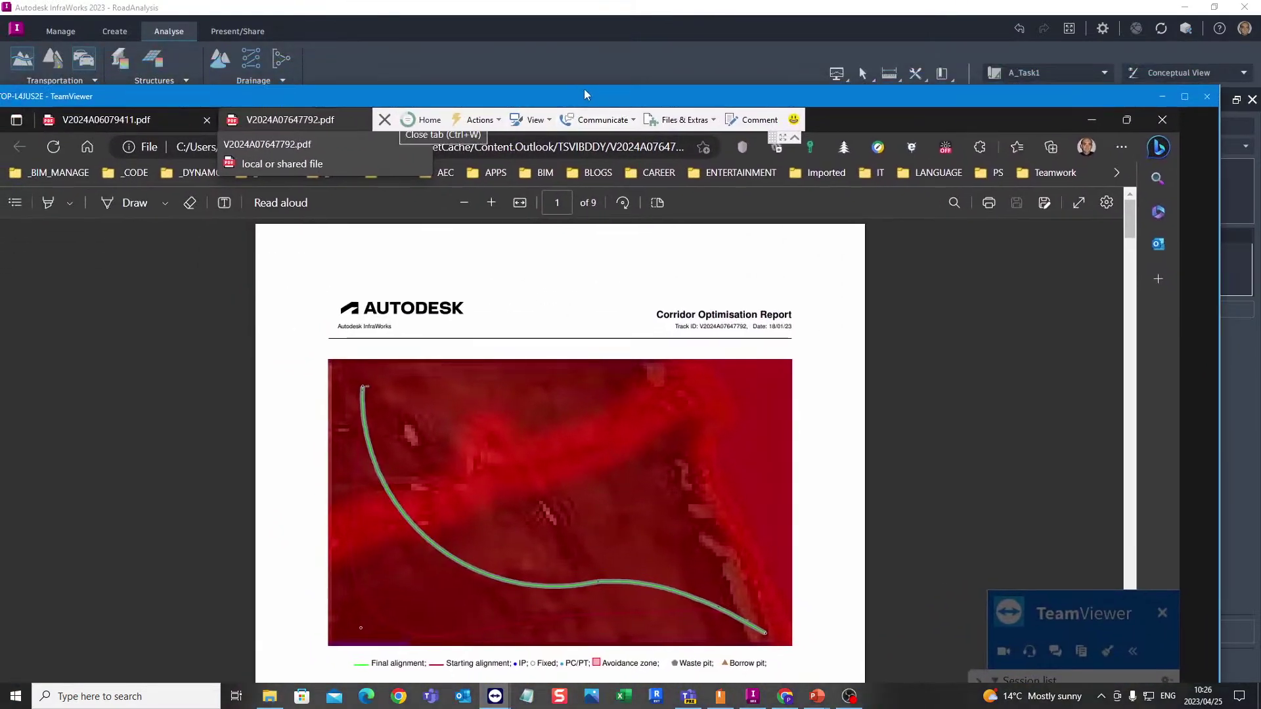
Maximise the TeamViewer session and compare the final and starting alignments on the Corridor Optimisation Report's plan image
double_click(584, 92)
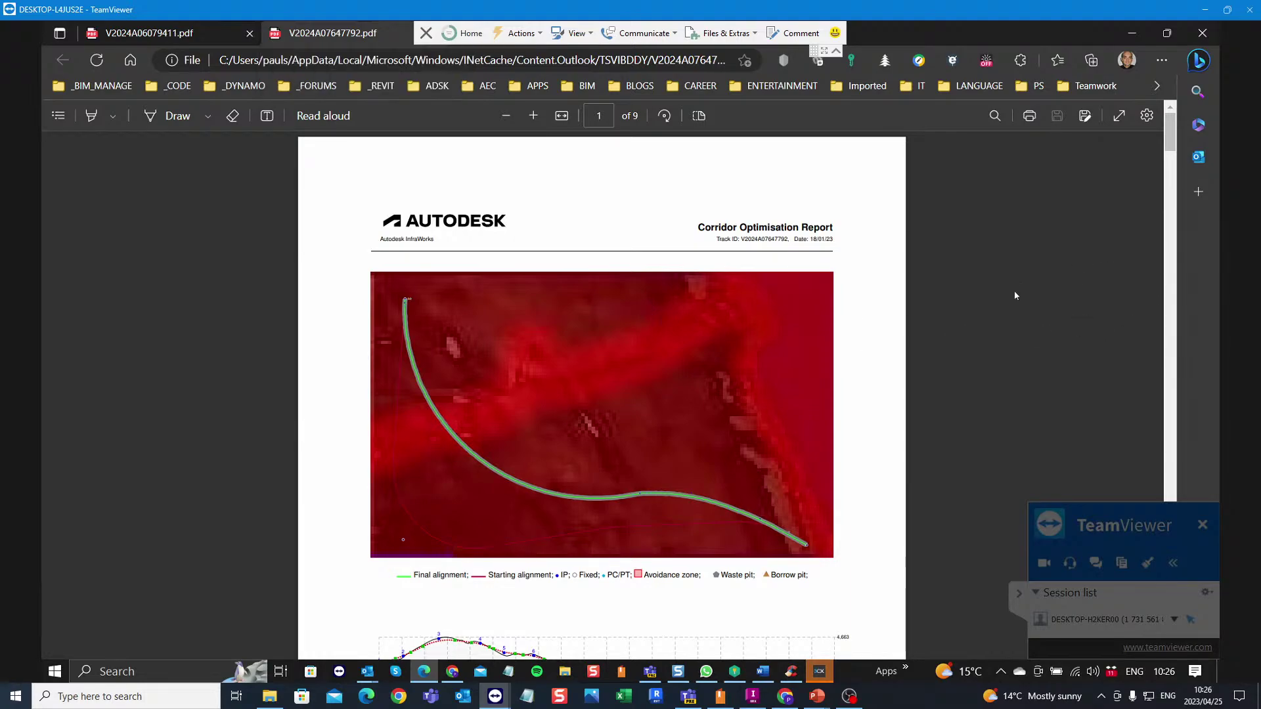
left_click(1020, 595)
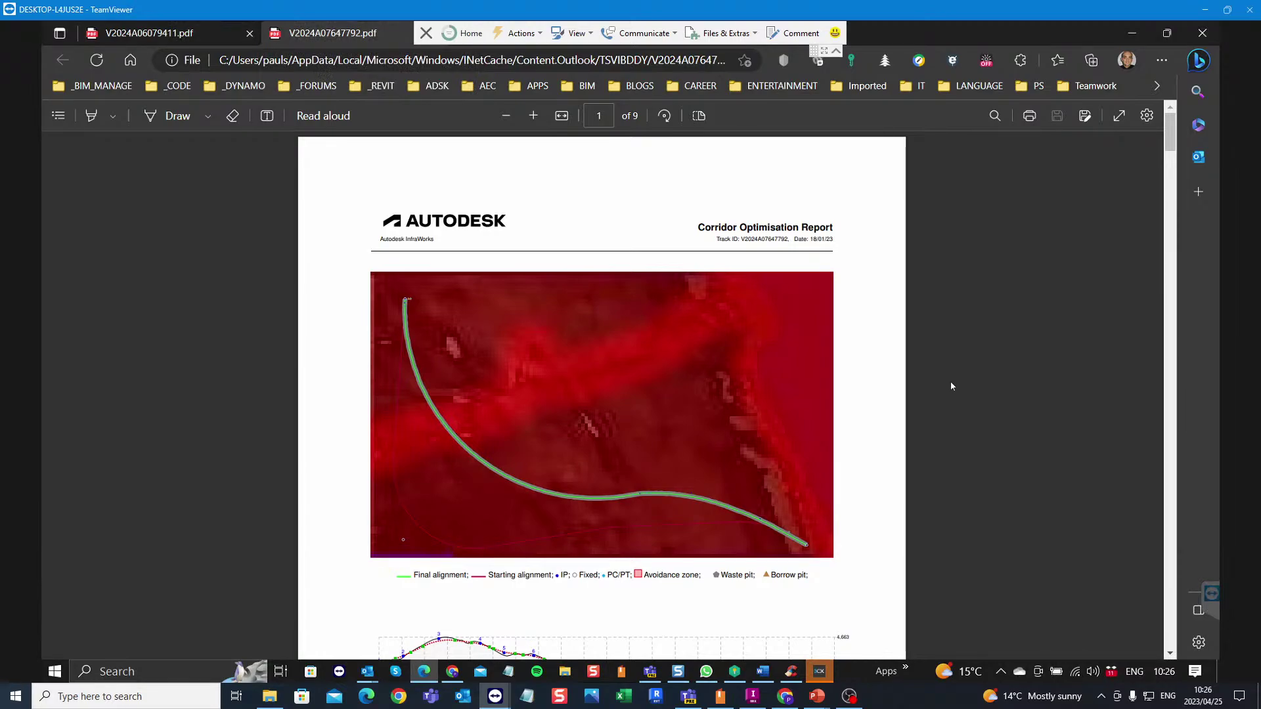
scroll(430, 362, "down", 3)
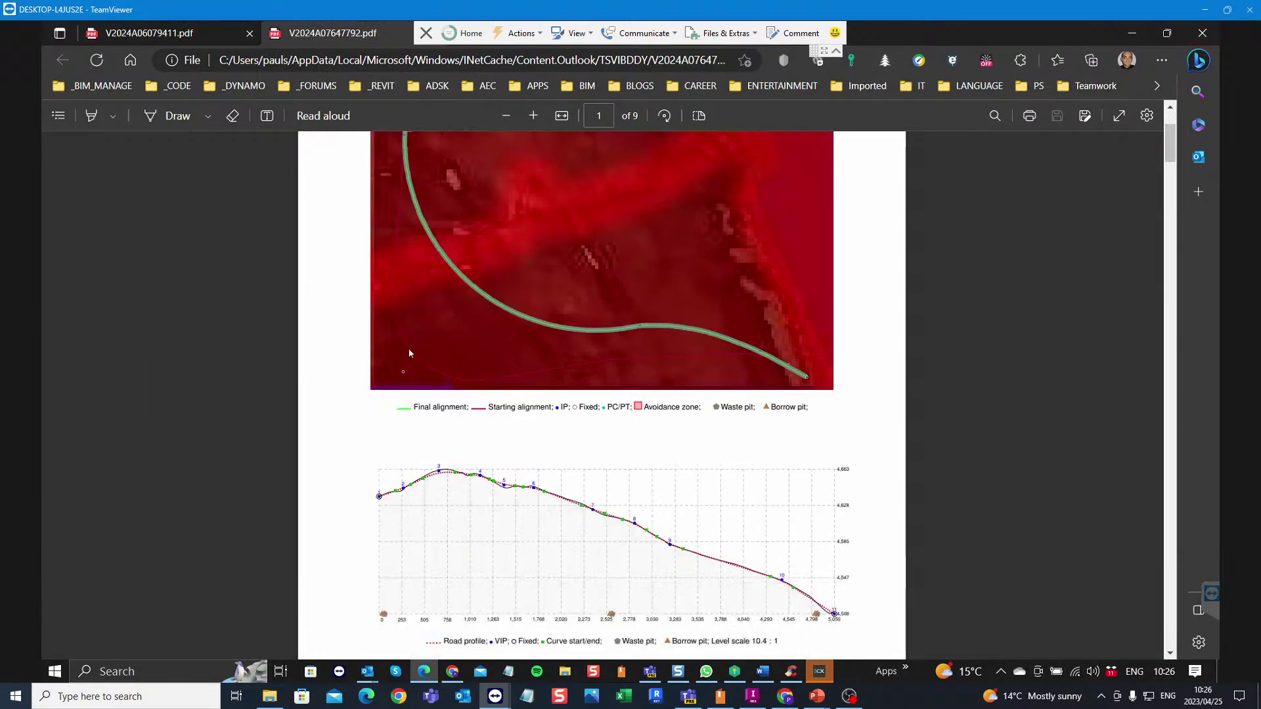
scroll(407, 323, "up", 2)
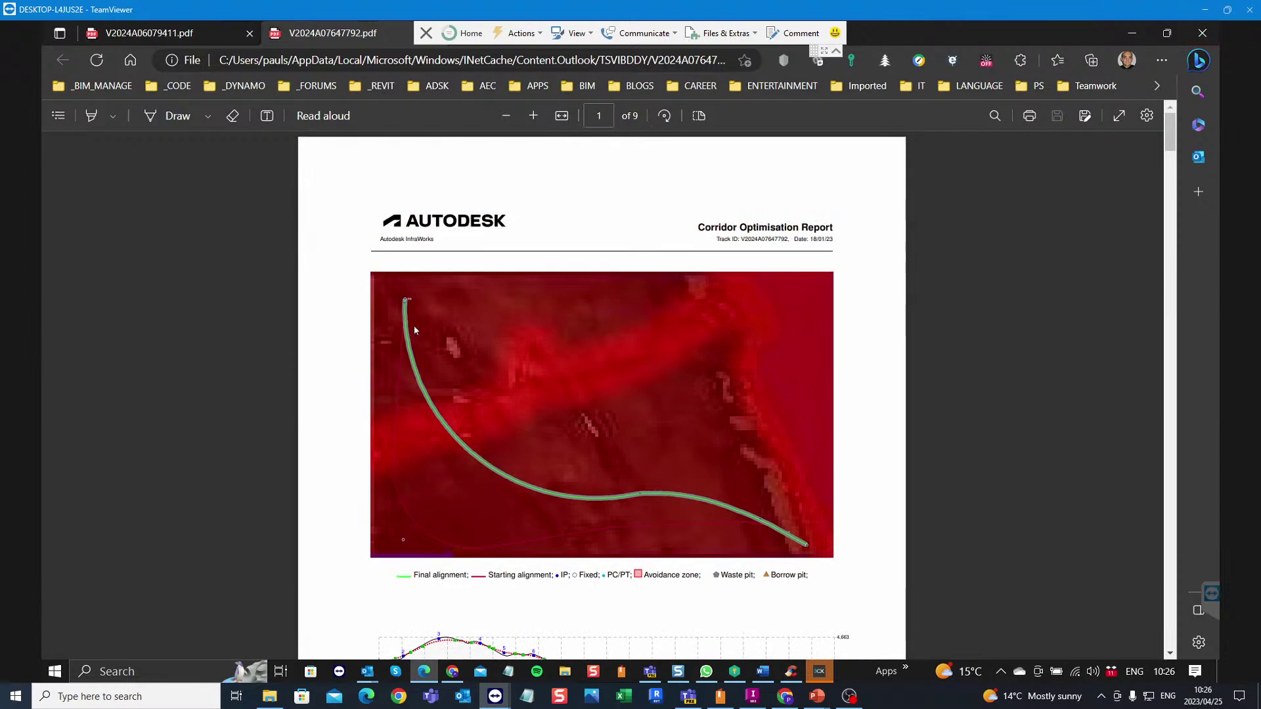
scroll(414, 328, "down", 3)
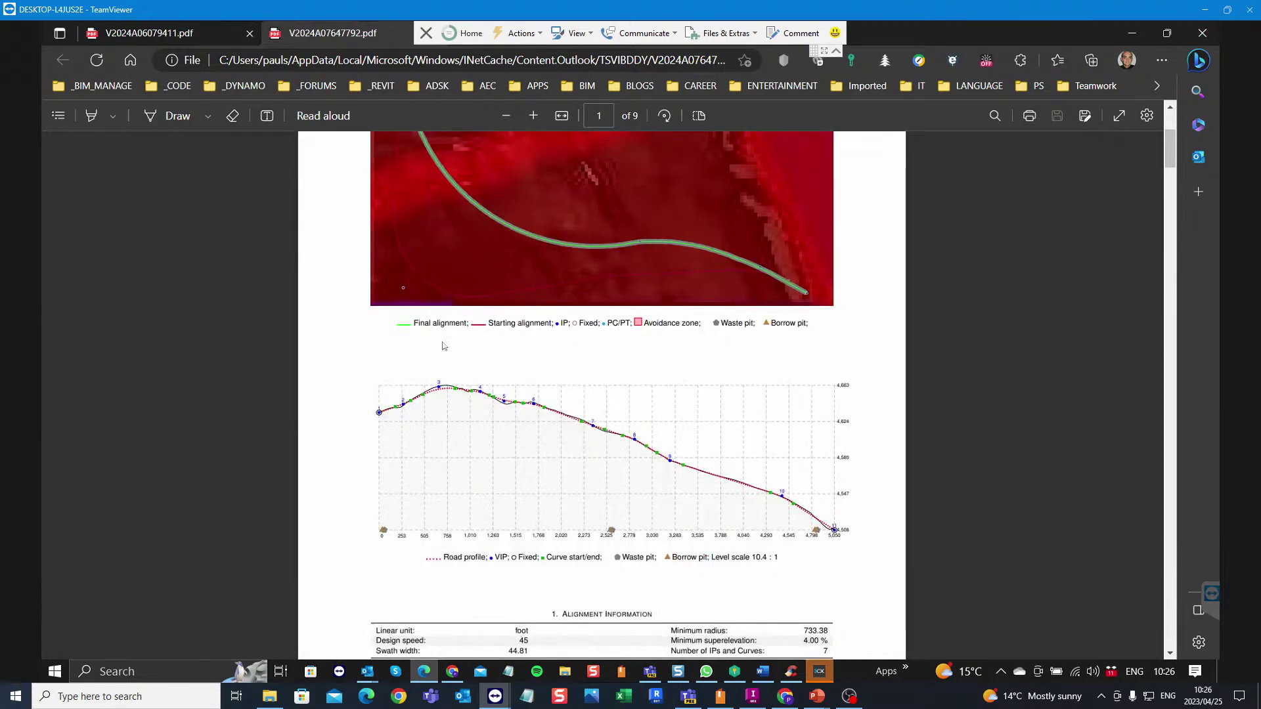
scroll(444, 348, "up", 4)
scroll(484, 537, "up", 2, "ctrl")
scroll(451, 506, "down", 3)
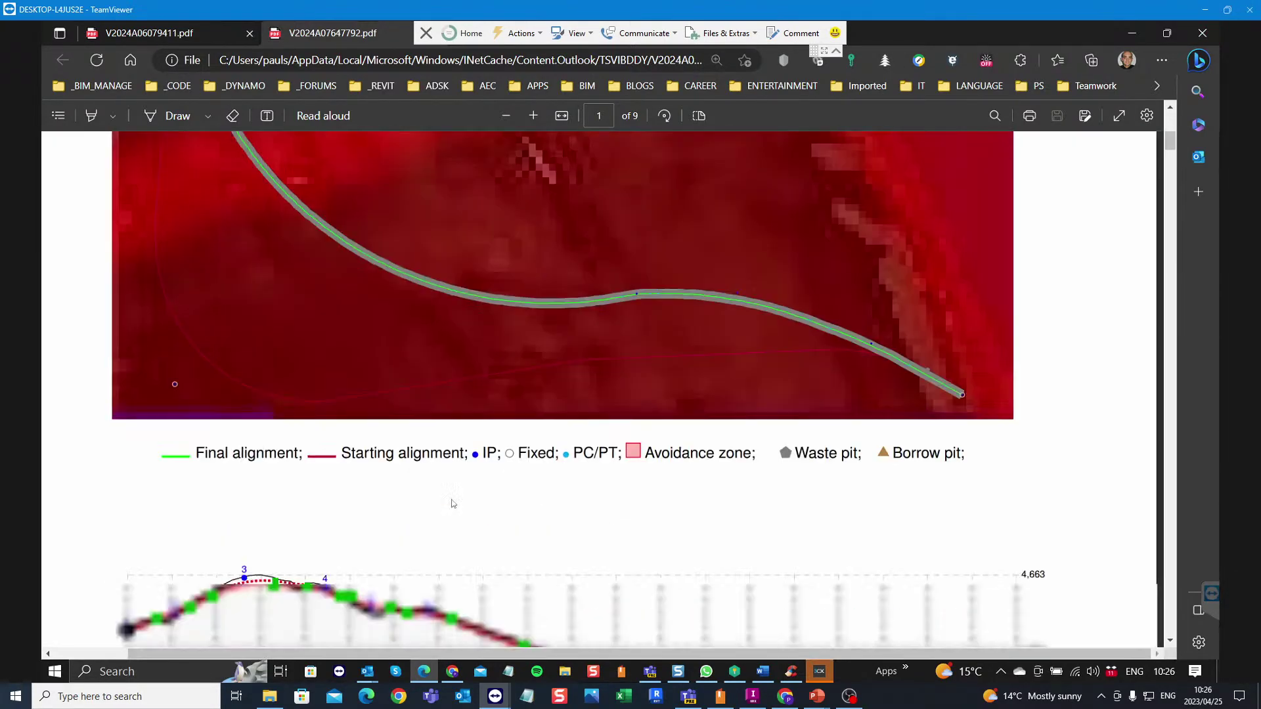
scroll(450, 506, "up", 4)
scroll(434, 492, "down", 2)
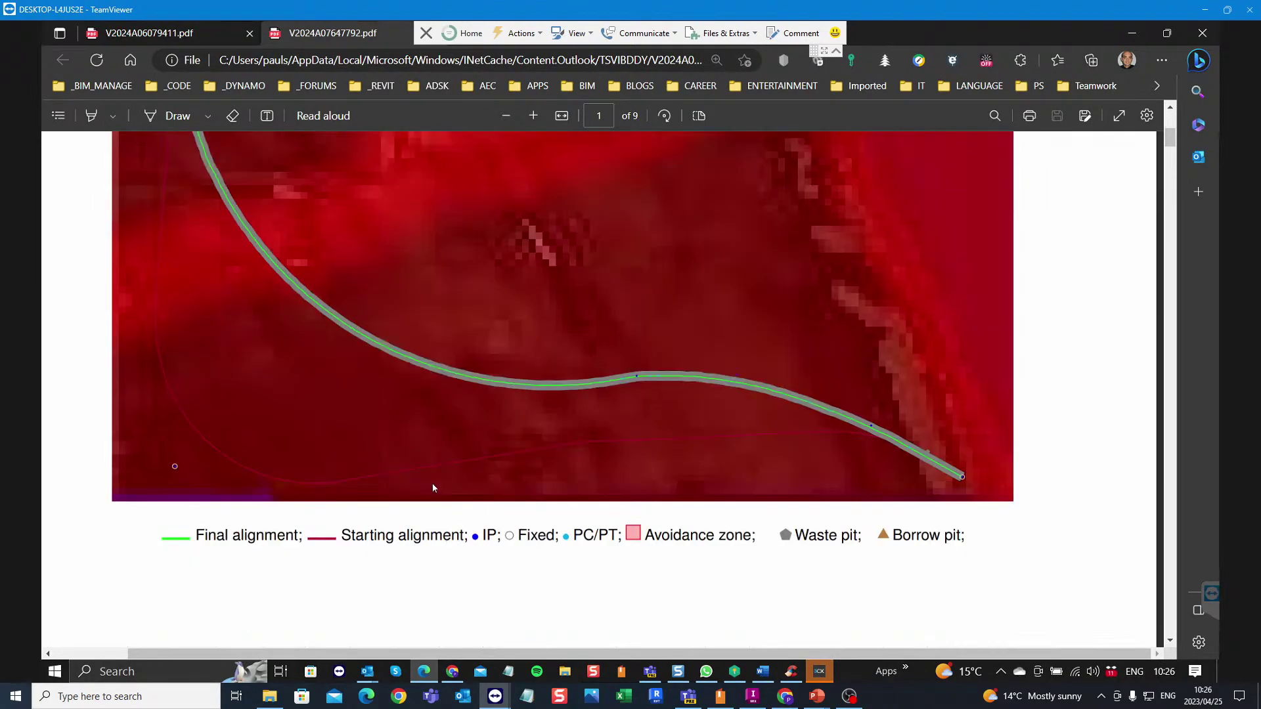
scroll(433, 491, "up", 3)
scroll(265, 252, "up", 2)
scroll(204, 334, "down", 4)
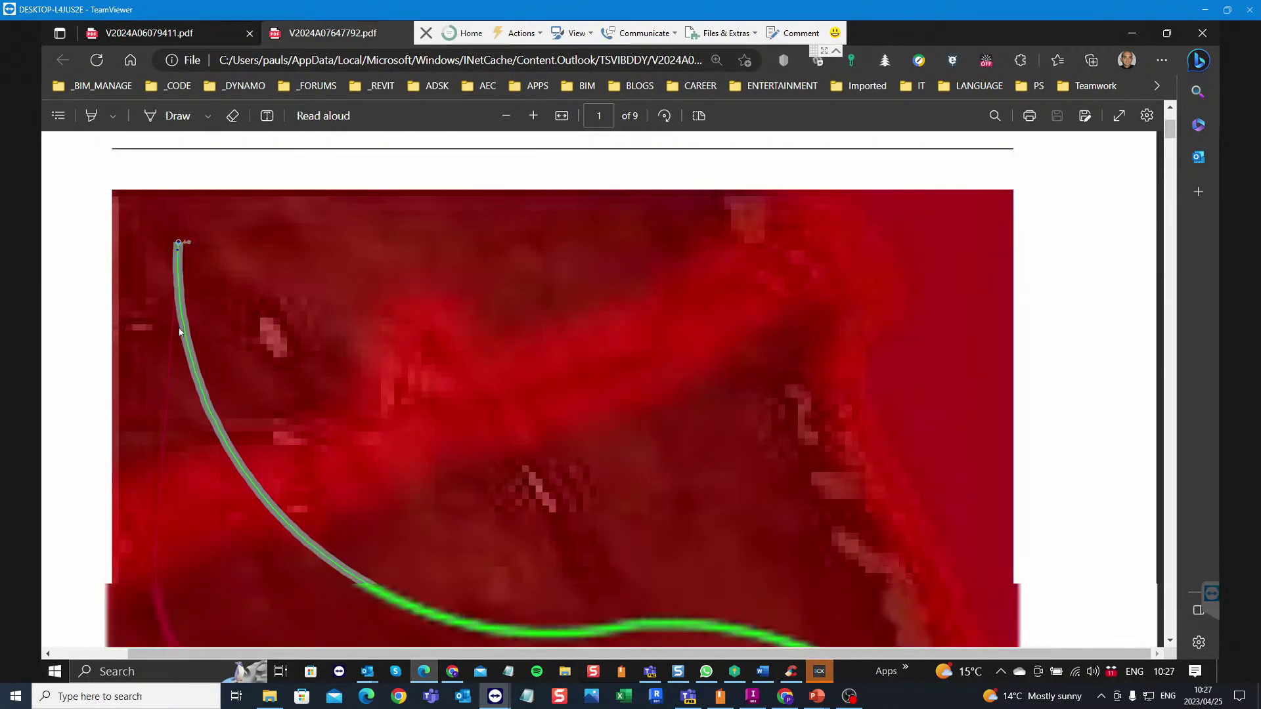
Examine the road profile graph below the alignment plan on page 1, including its VIPs and pit locations
scroll(497, 338, "down", 2, "ctrl")
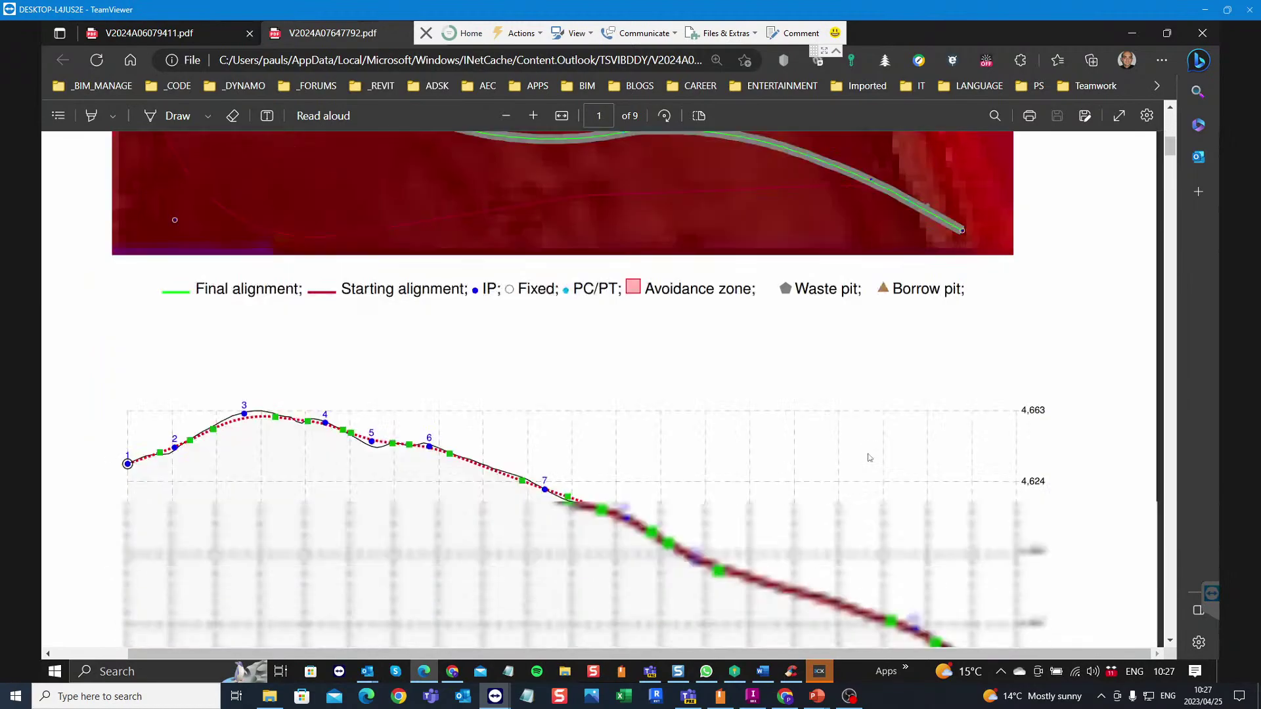
scroll(497, 335, "down", 1, "ctrl")
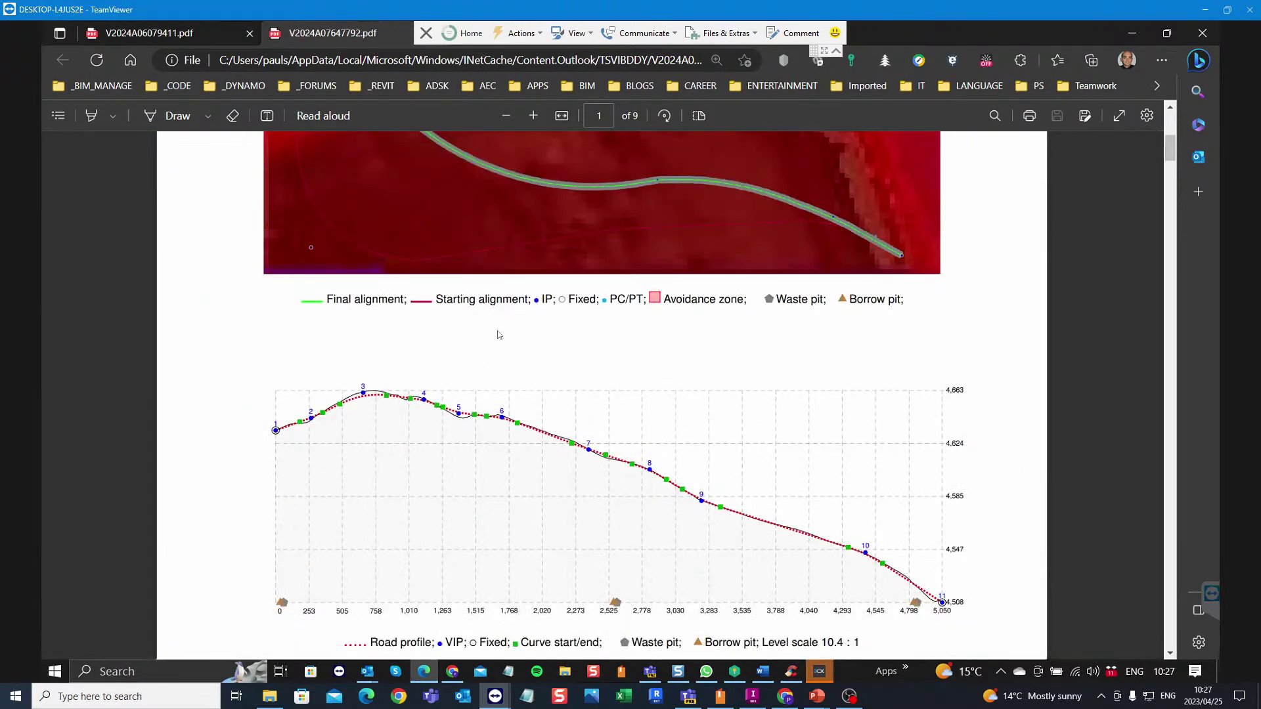
scroll(497, 334, "up", 2)
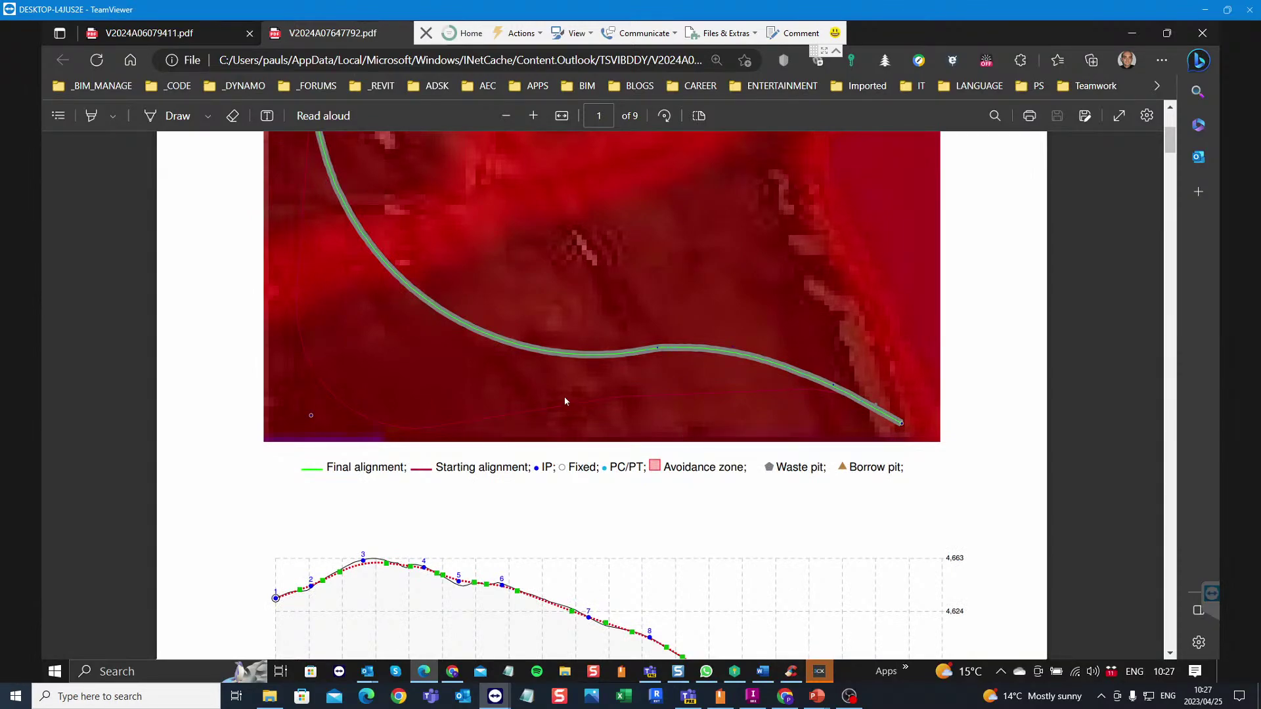
scroll(565, 401, "up", 2)
scroll(565, 401, "down", 4)
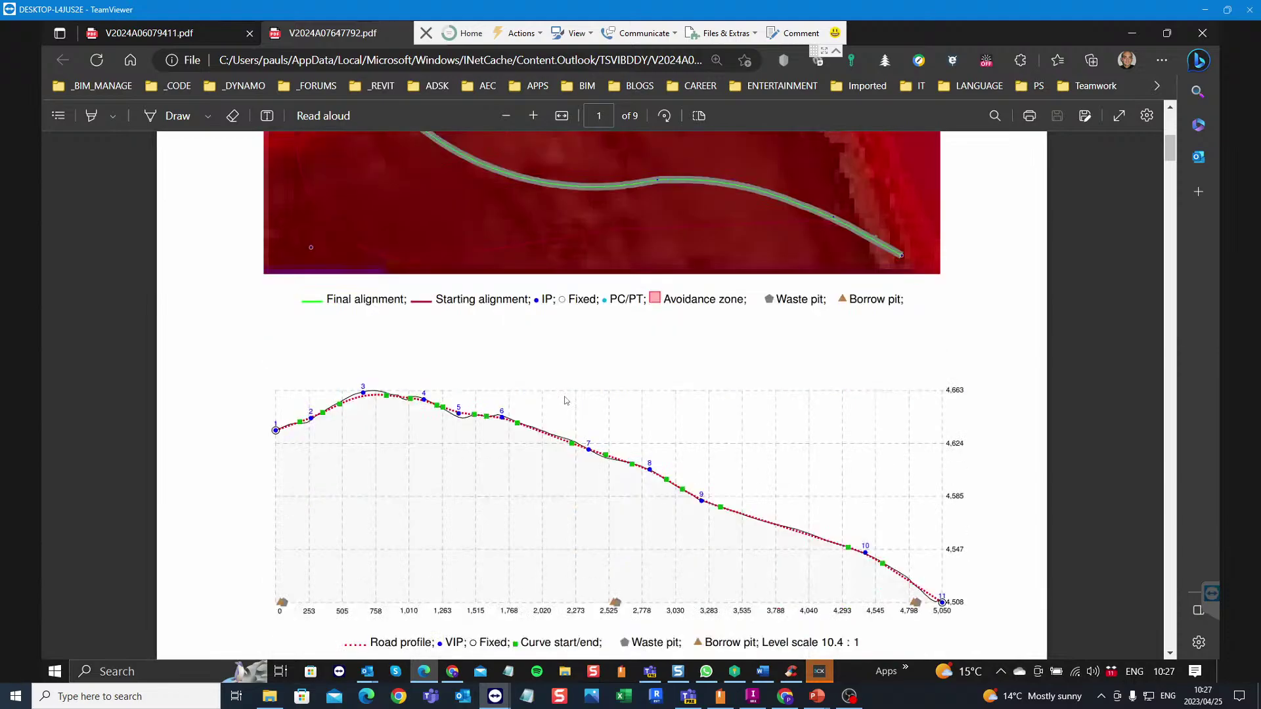
scroll(565, 401, "down", 1)
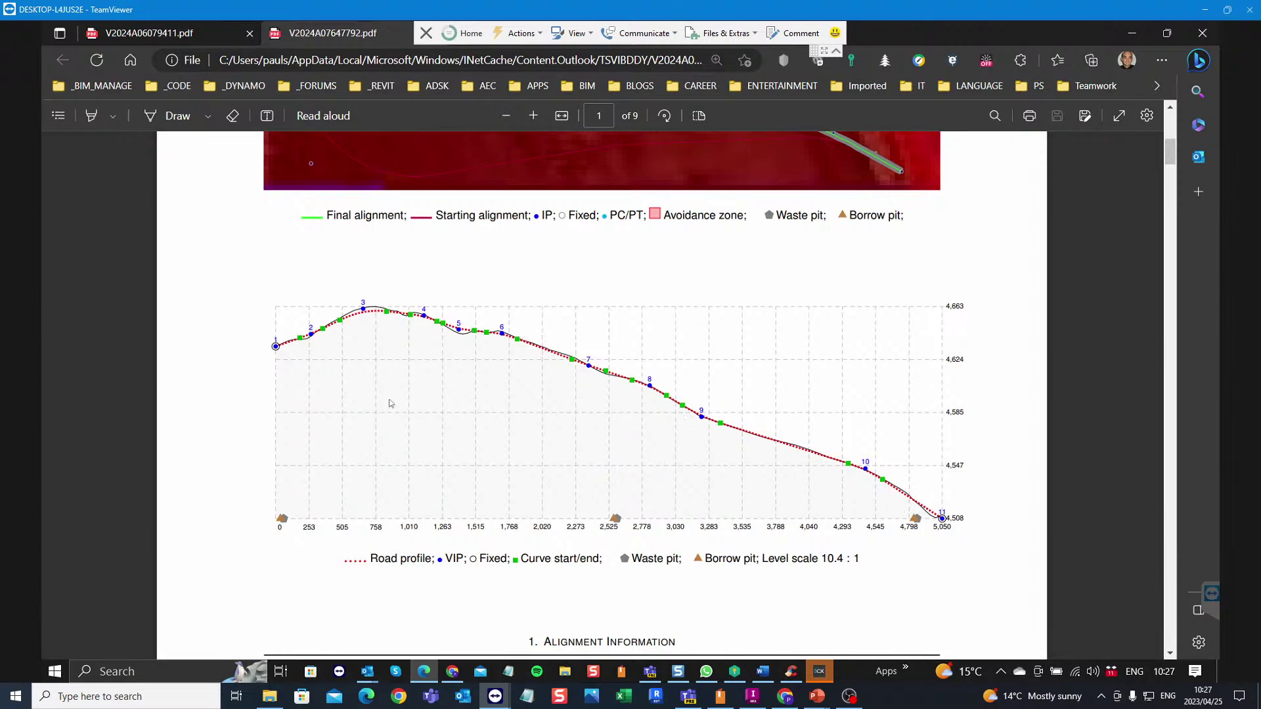
Review the report's alignment, profile, construction and earthwork information on pages 1 and 2, including the mass diagram for strata layer 1
scroll(389, 403, "down", 5)
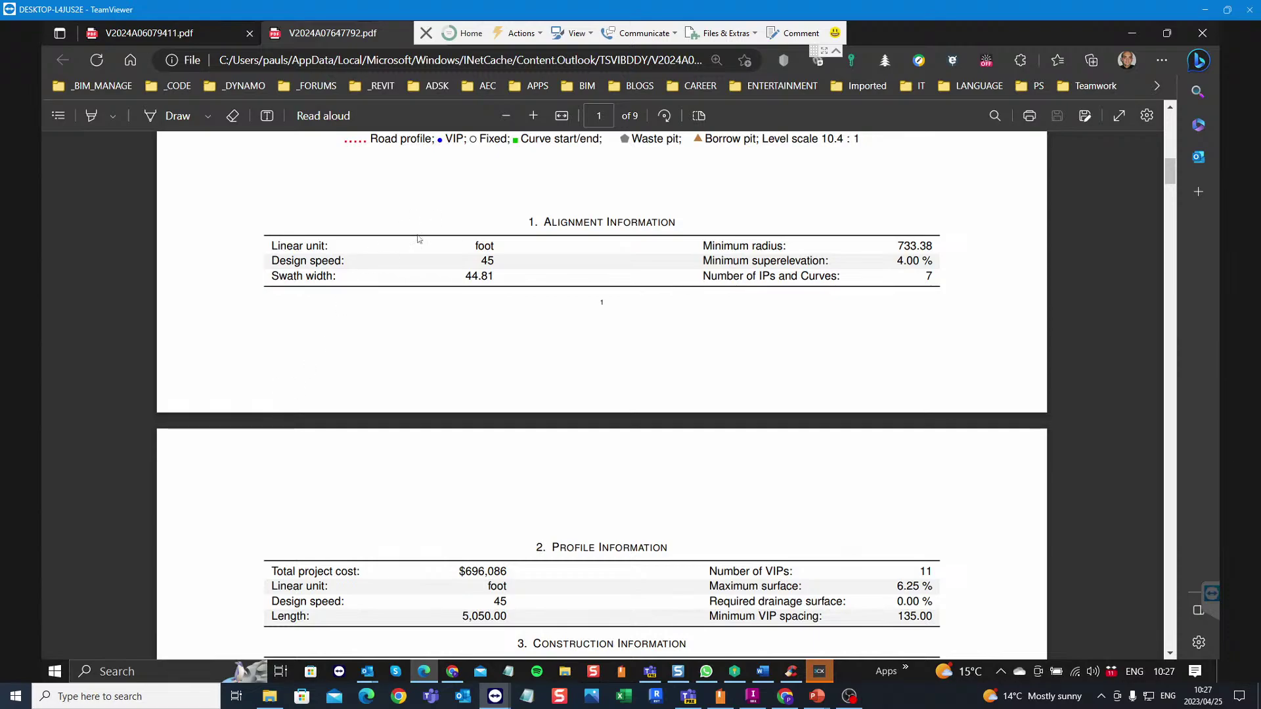
scroll(286, 387, "down", 3)
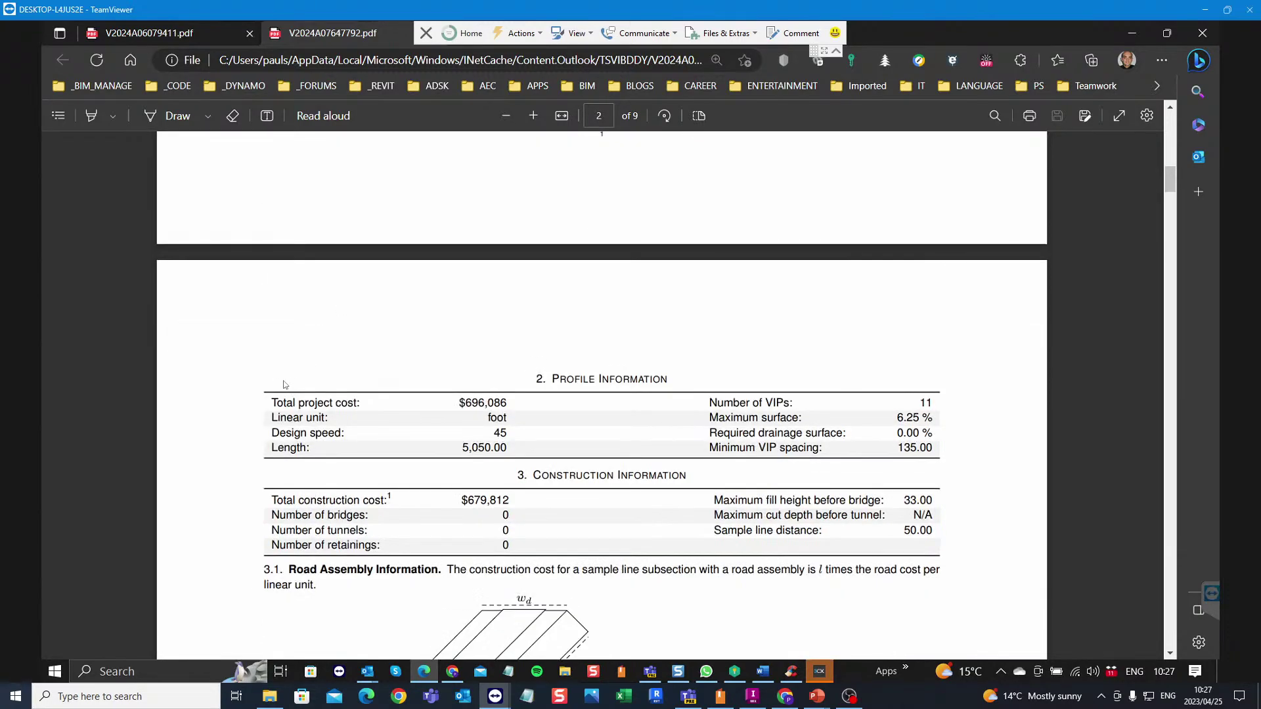
scroll(283, 387, "down", 3)
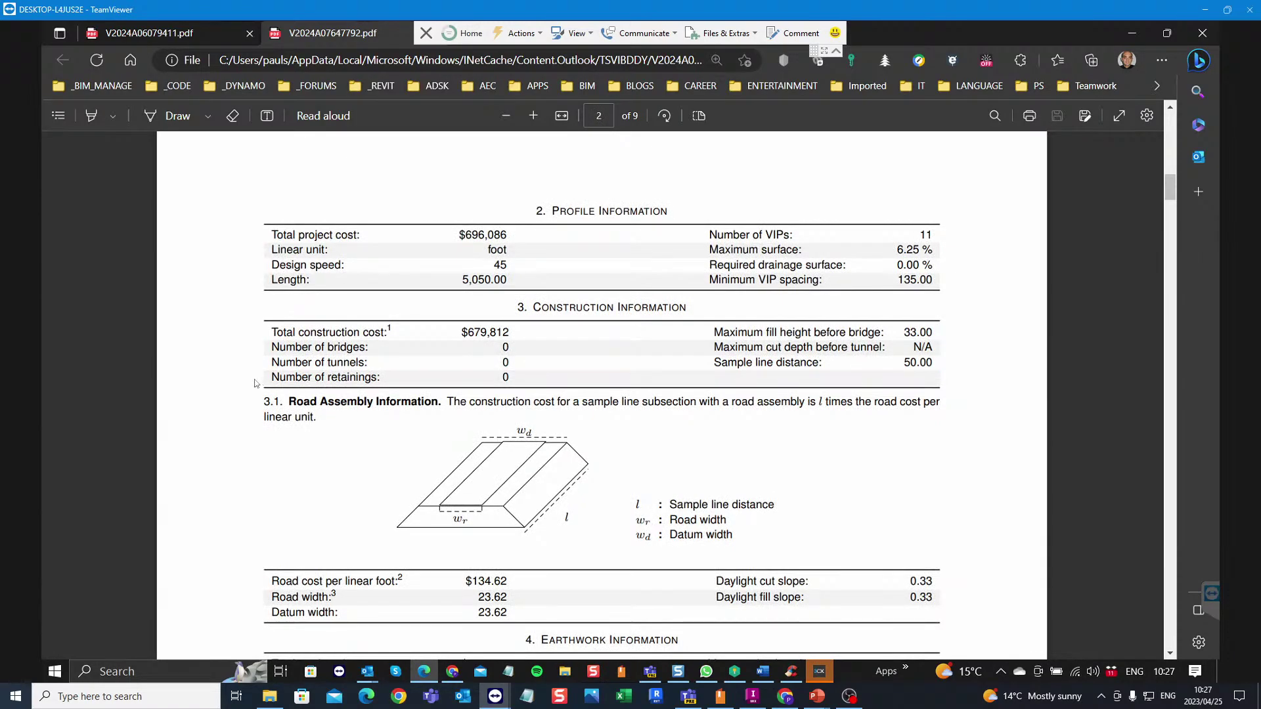
scroll(308, 393, "down", 5)
scroll(309, 392, "down", 5)
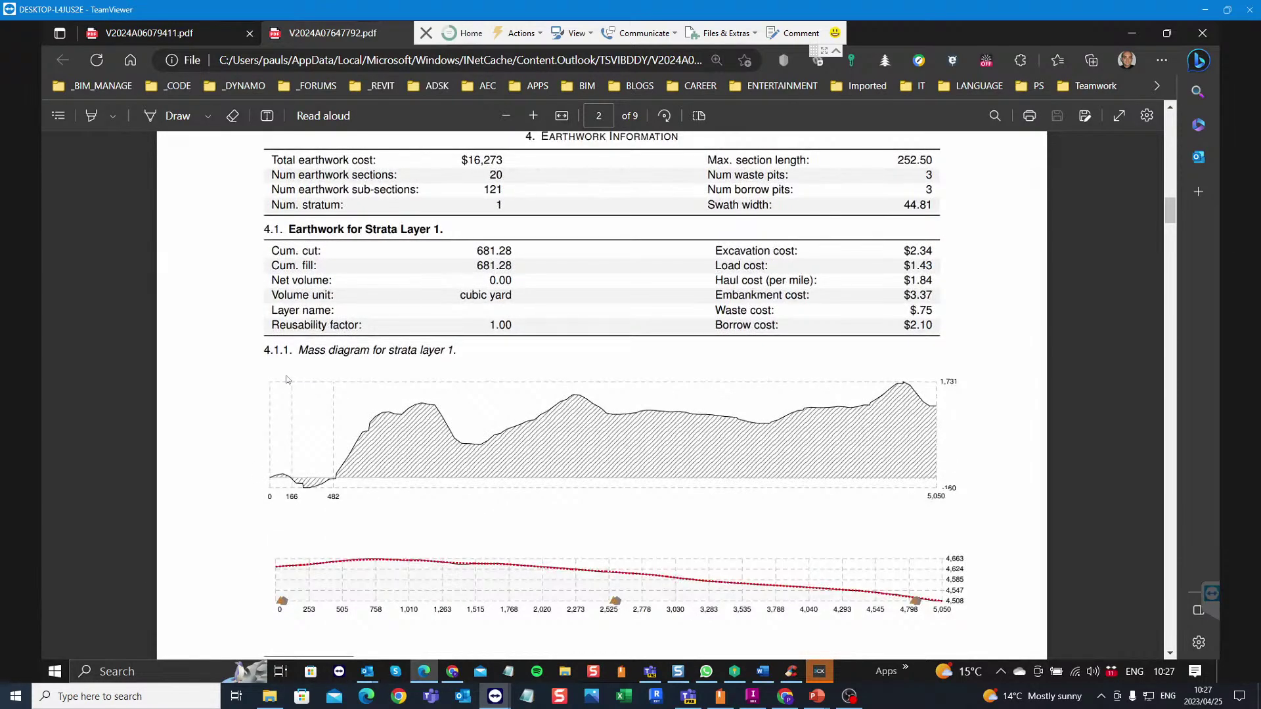
scroll(279, 376, "down", 2)
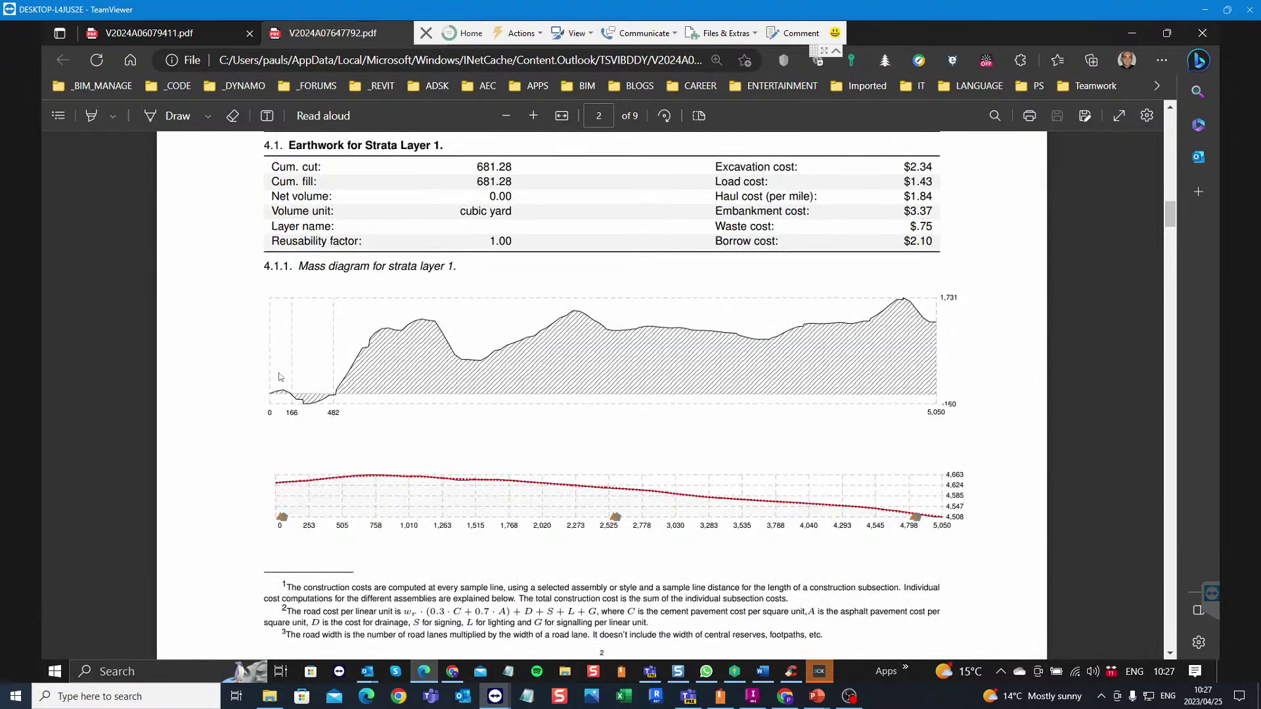
Examine the hauling scheme for strata layer 1 and the cut and fill cross-sections from chainage 0.00 to 5,050.00
scroll(279, 376, "down", 13)
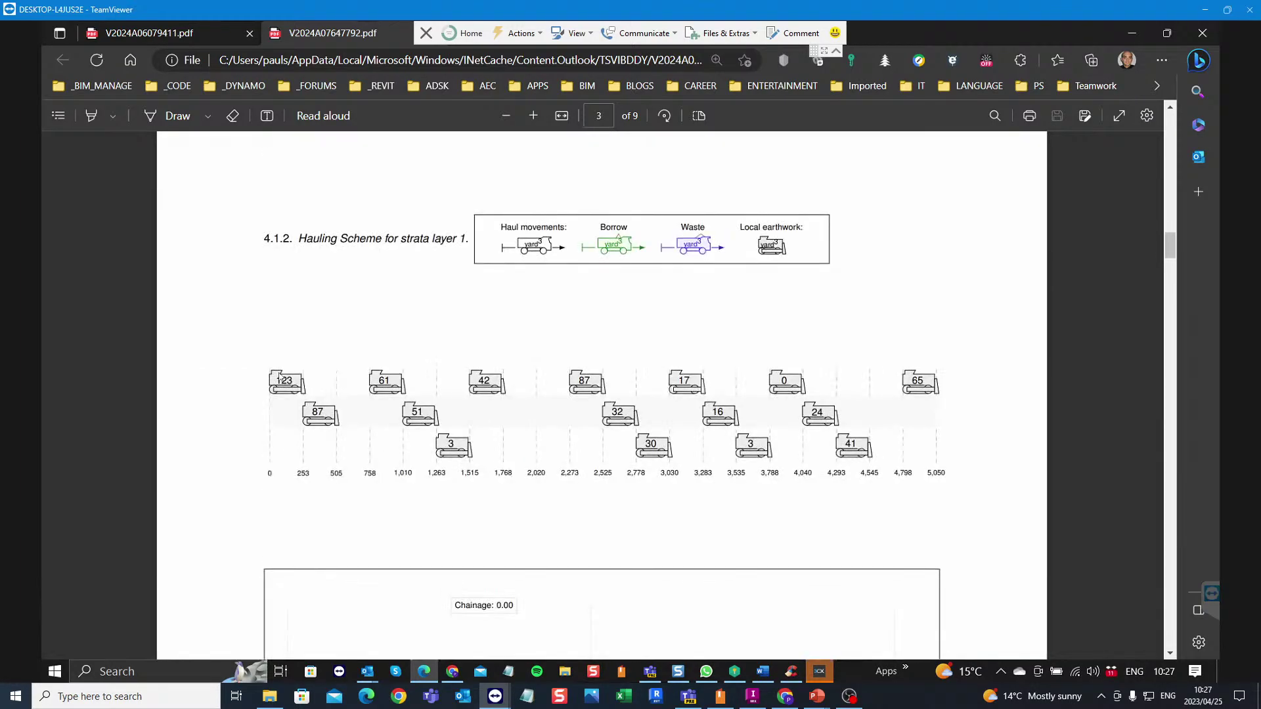
scroll(279, 378, "down", 5)
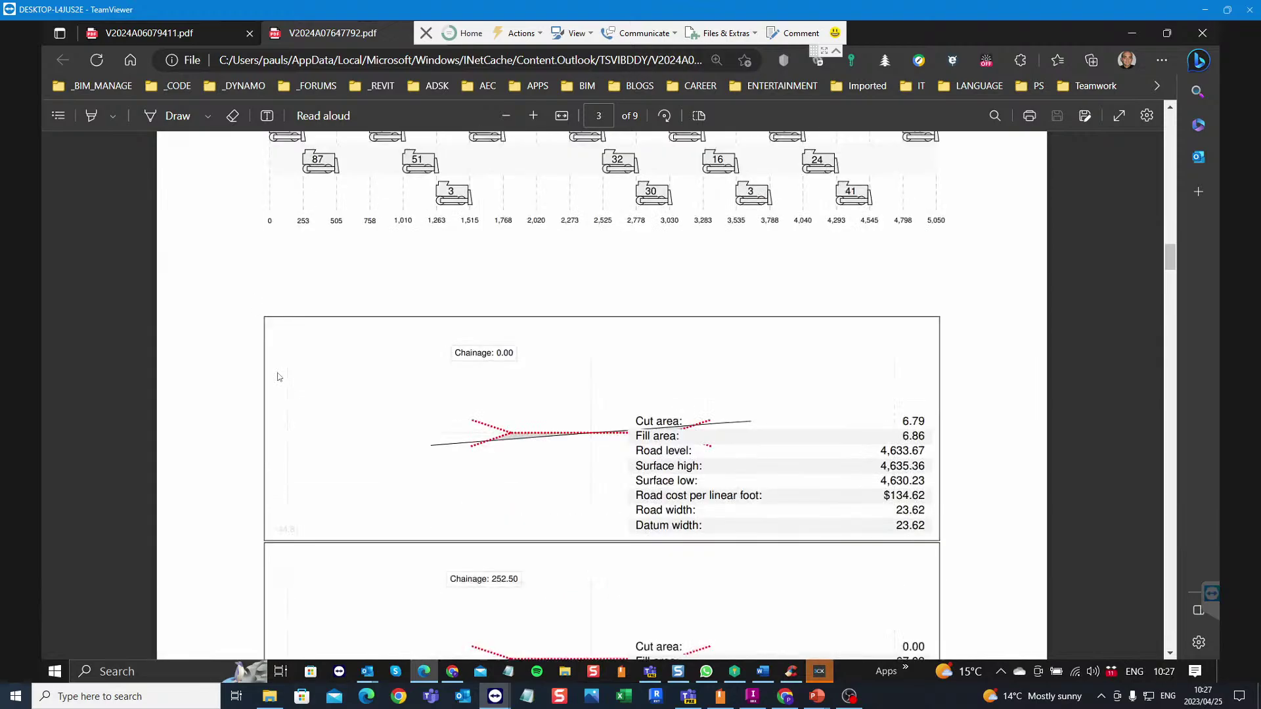
scroll(277, 374, "down", 5)
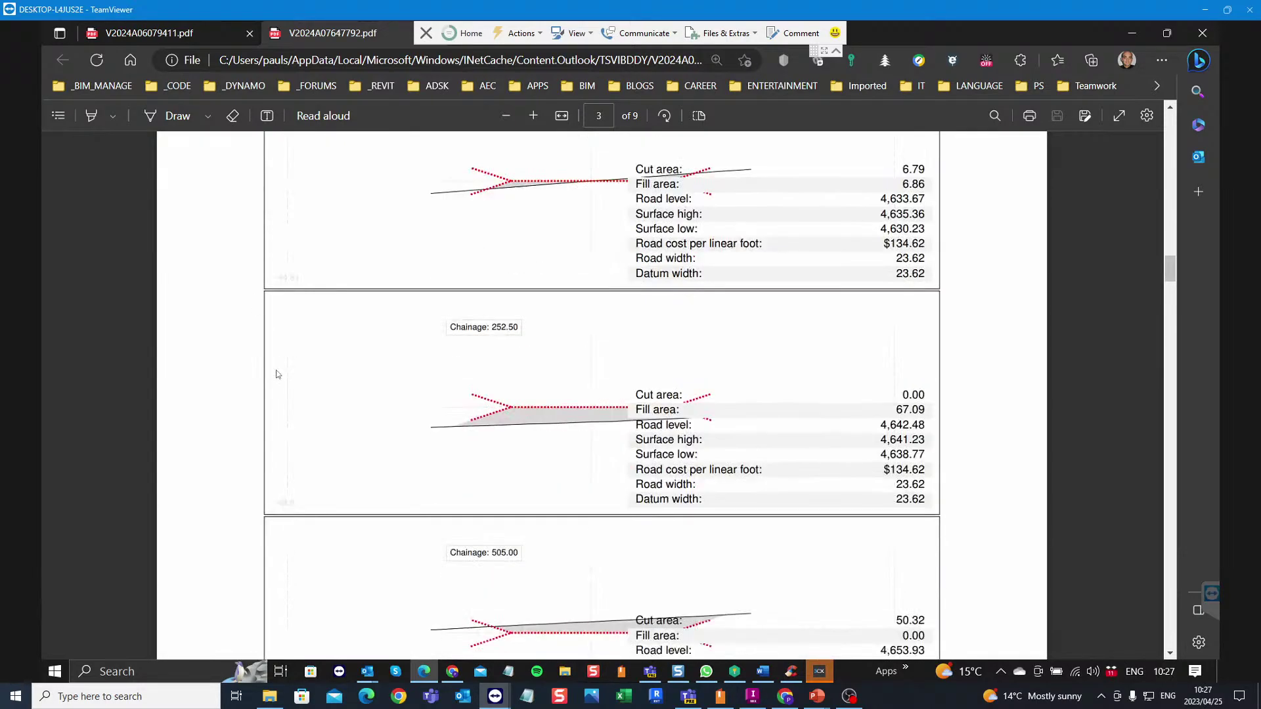
scroll(277, 375, "down", 3)
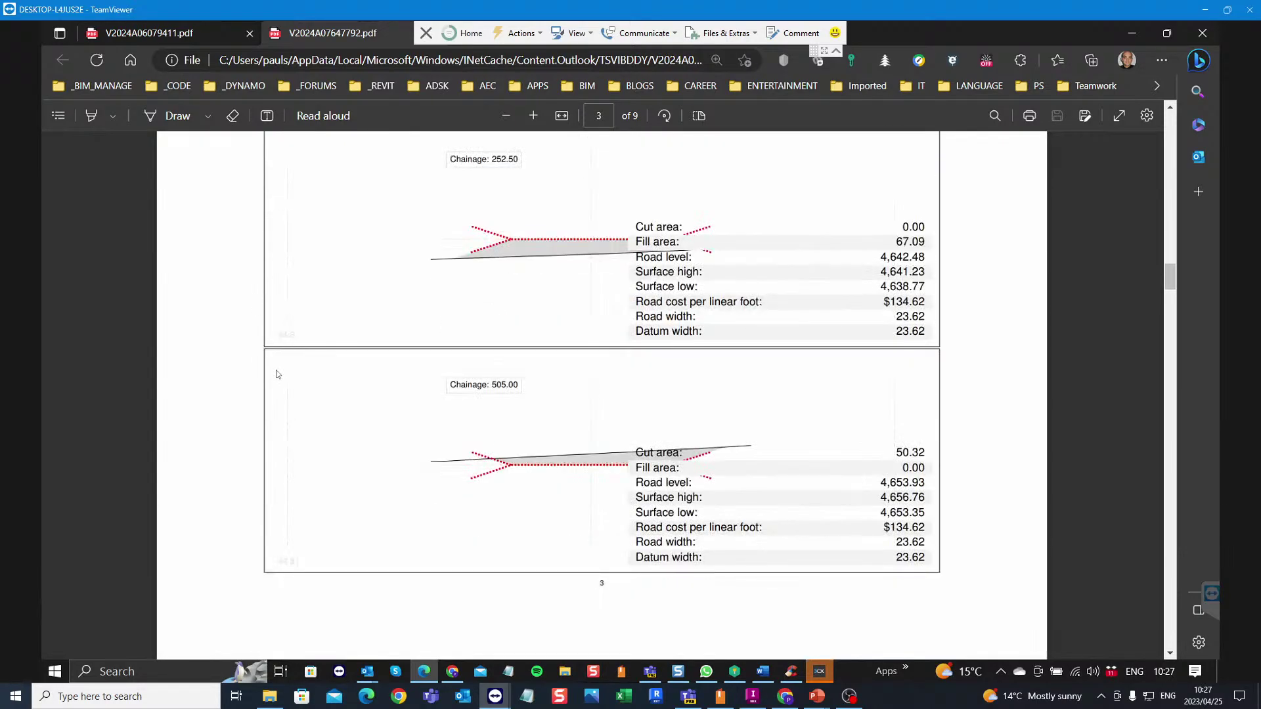
scroll(276, 371, "down", 10)
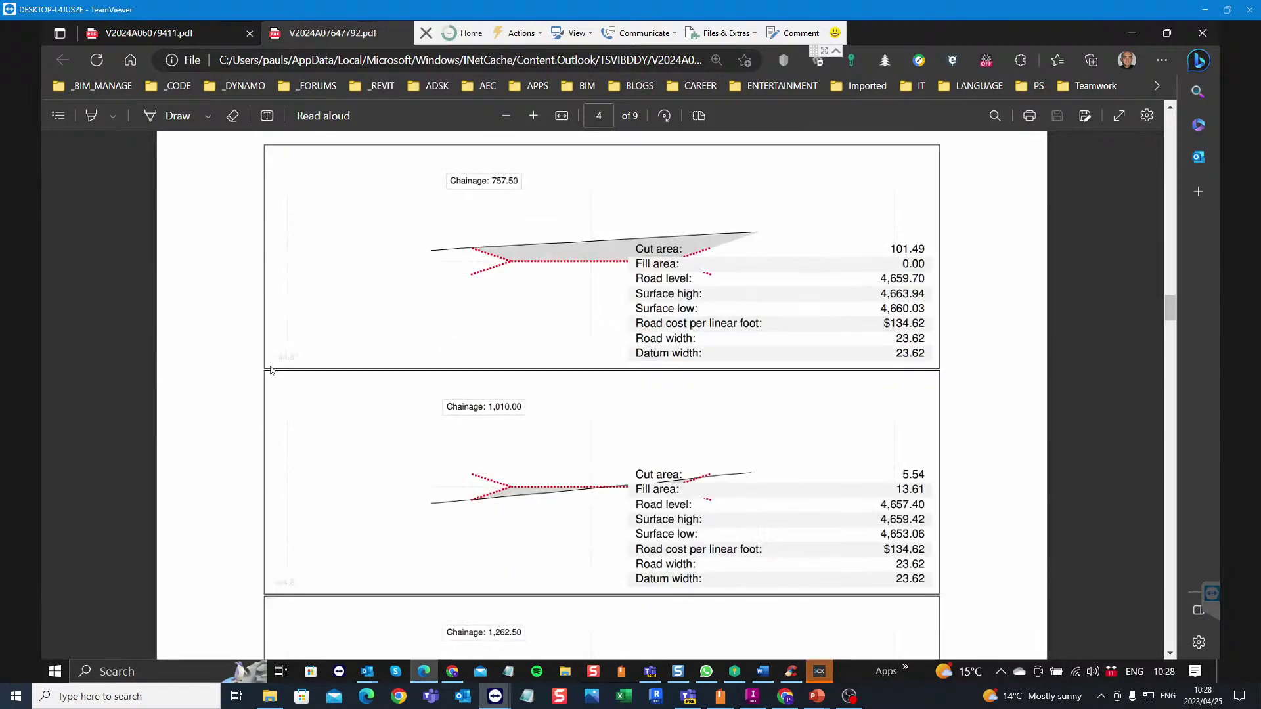
scroll(270, 370, "down", 9)
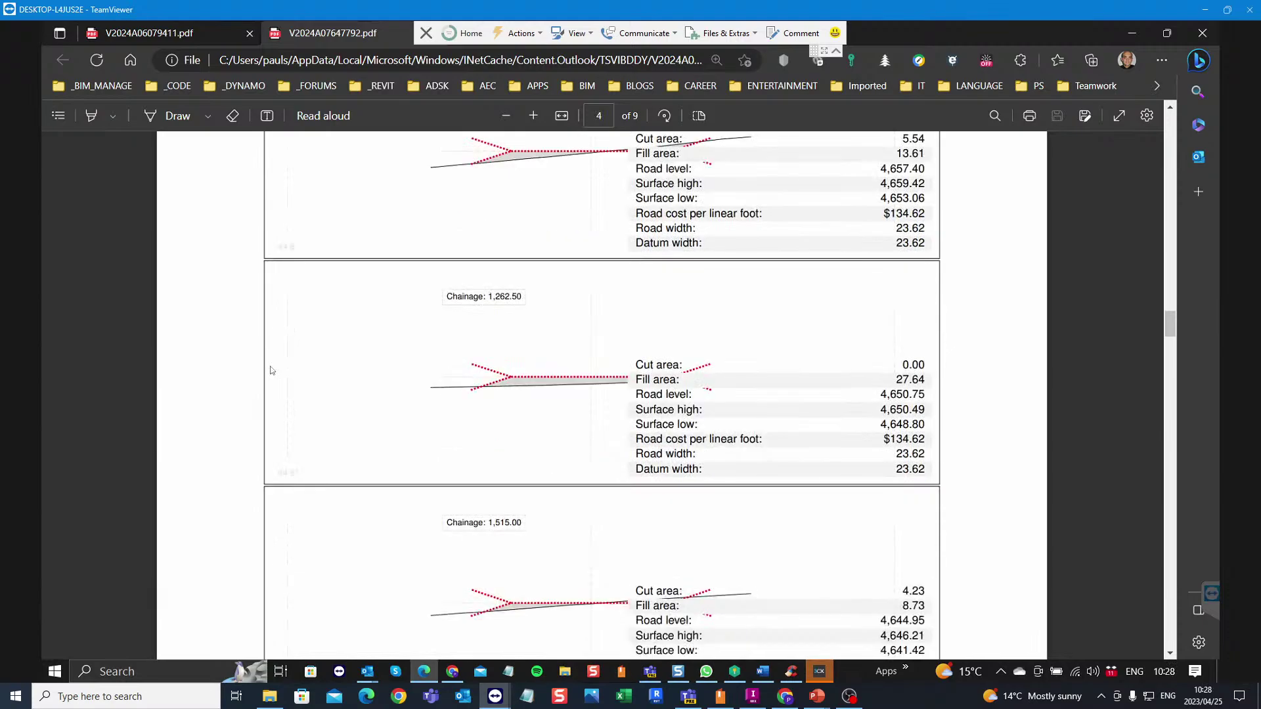
scroll(271, 369, "down", 12)
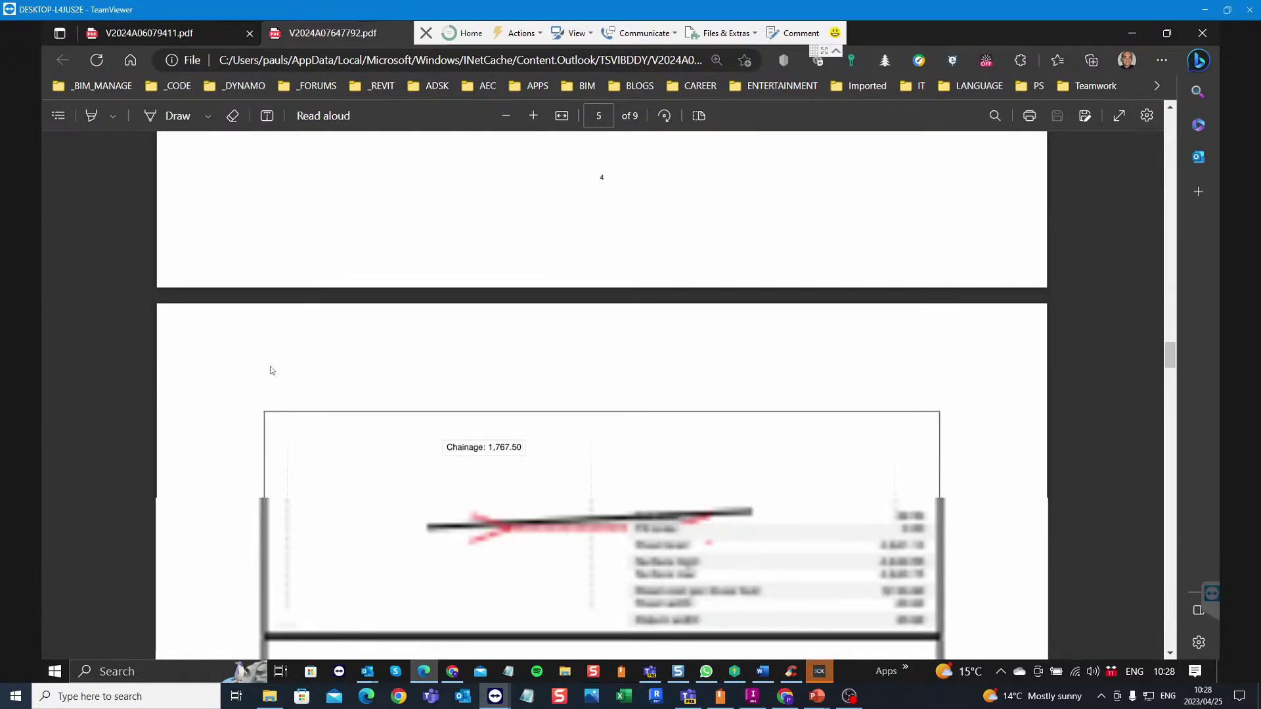
scroll(270, 370, "down", 15)
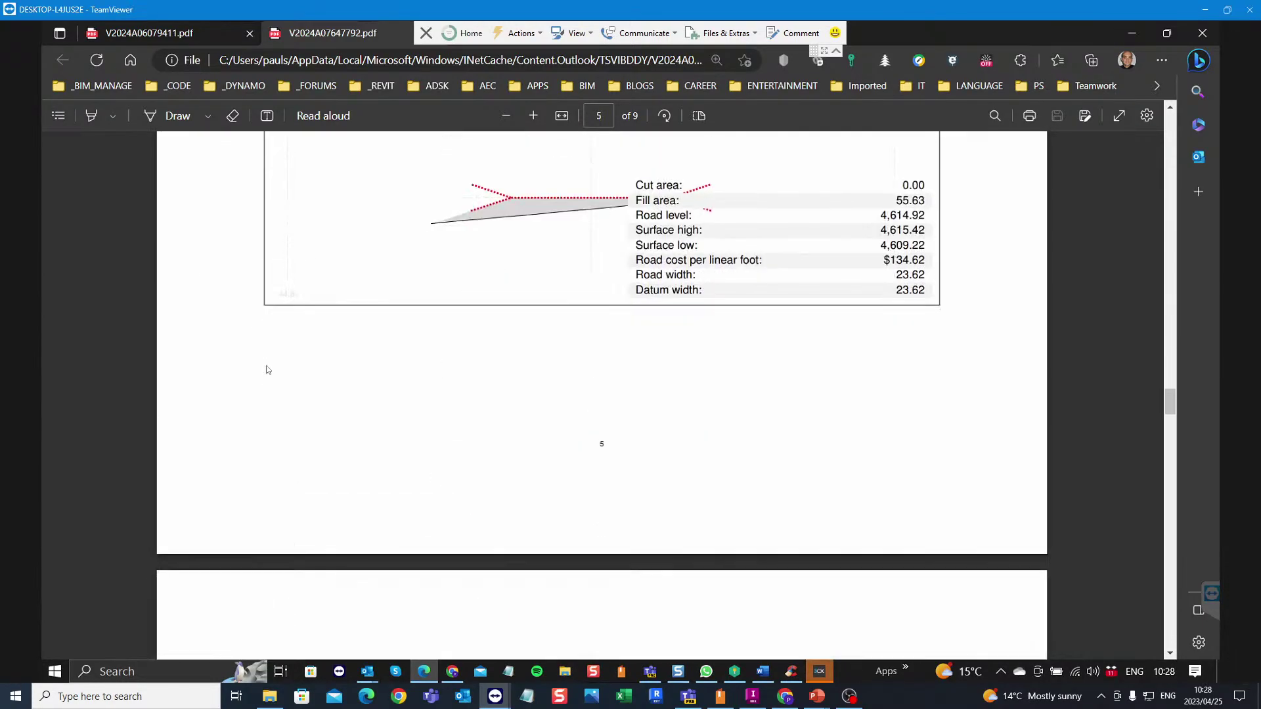
scroll(266, 370, "down", 20)
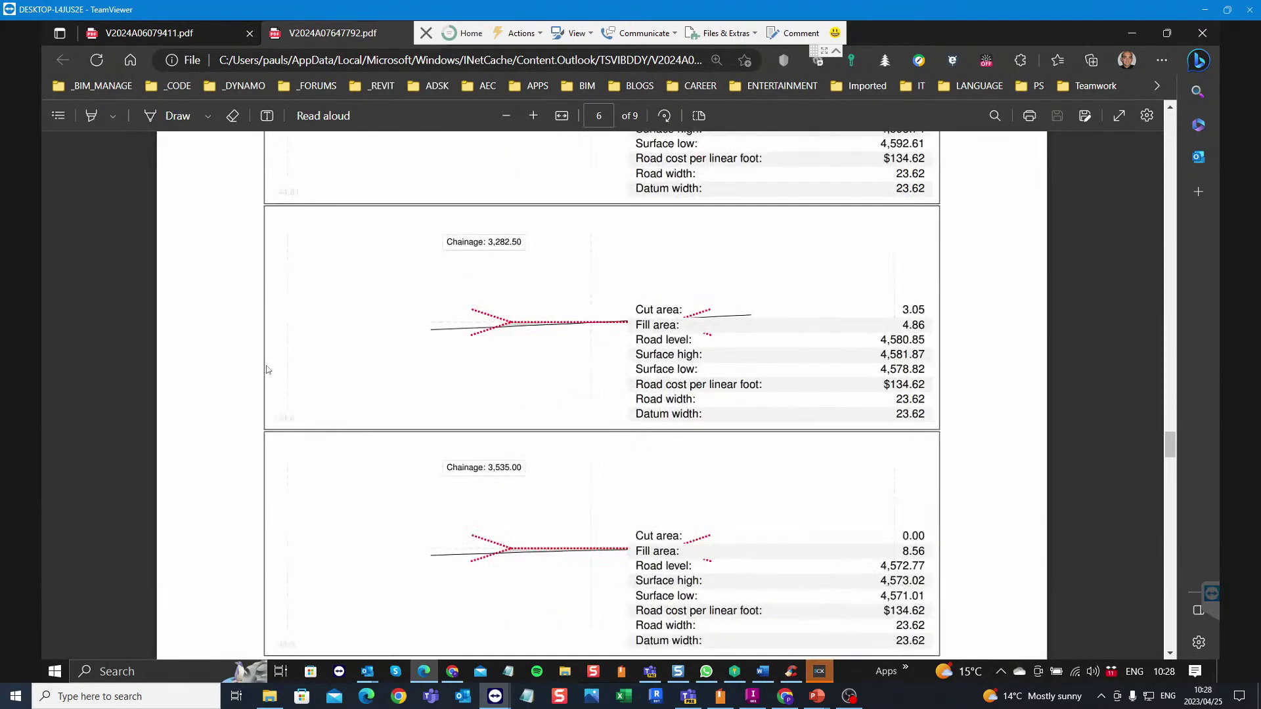
scroll(266, 370, "down", 20)
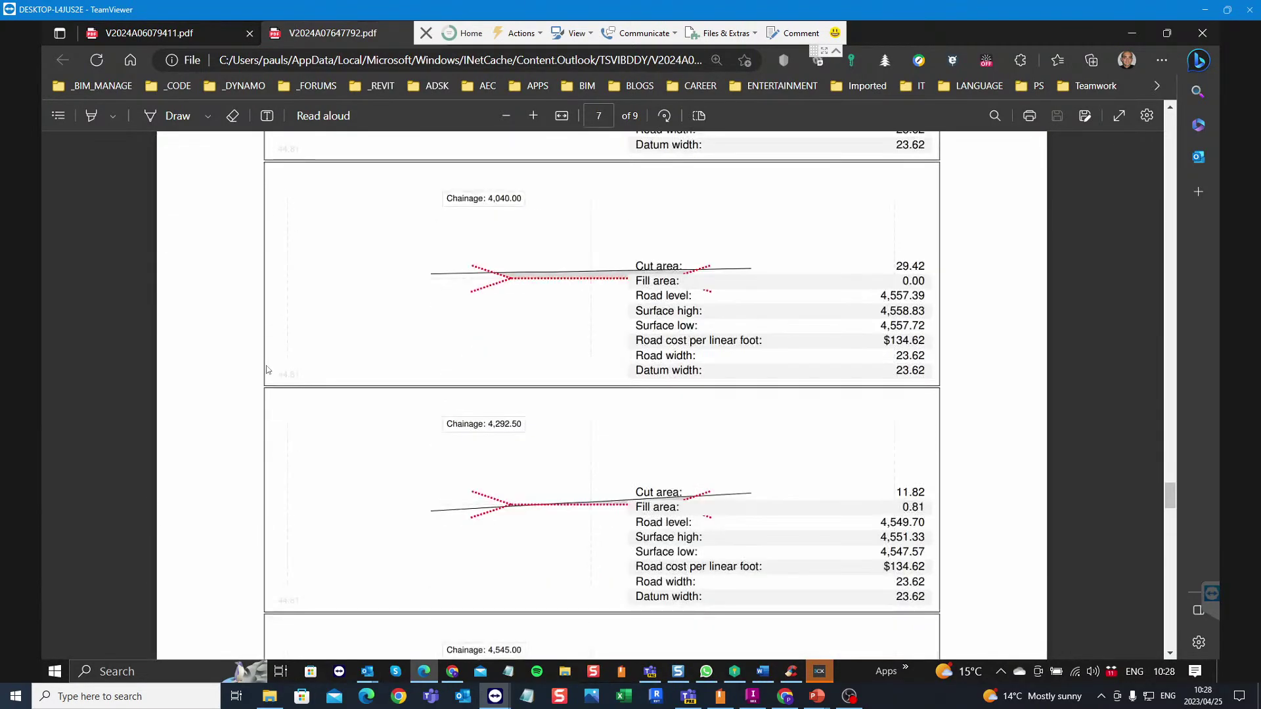
scroll(266, 369, "down", 12)
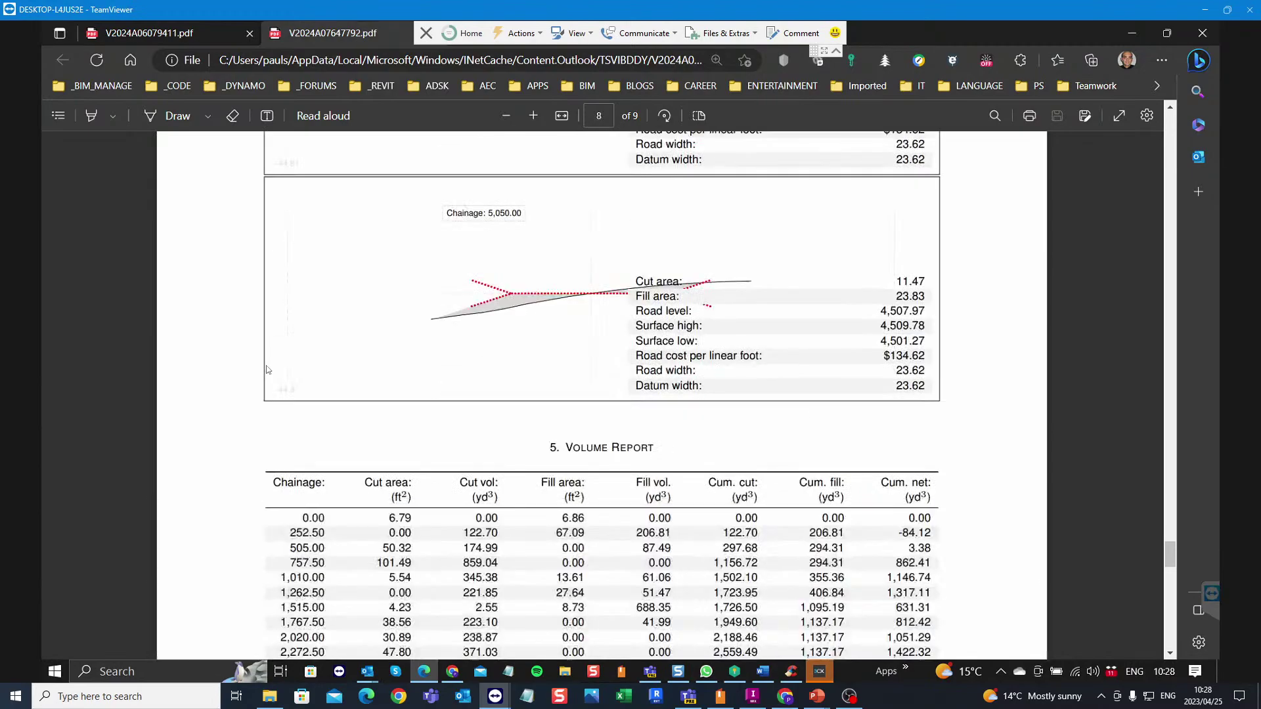
Read the report's closing sections: the Volume Report, Surface Information, lists of IP/Curves and VIPs, and Legal Reminder
scroll(266, 370, "down", 5)
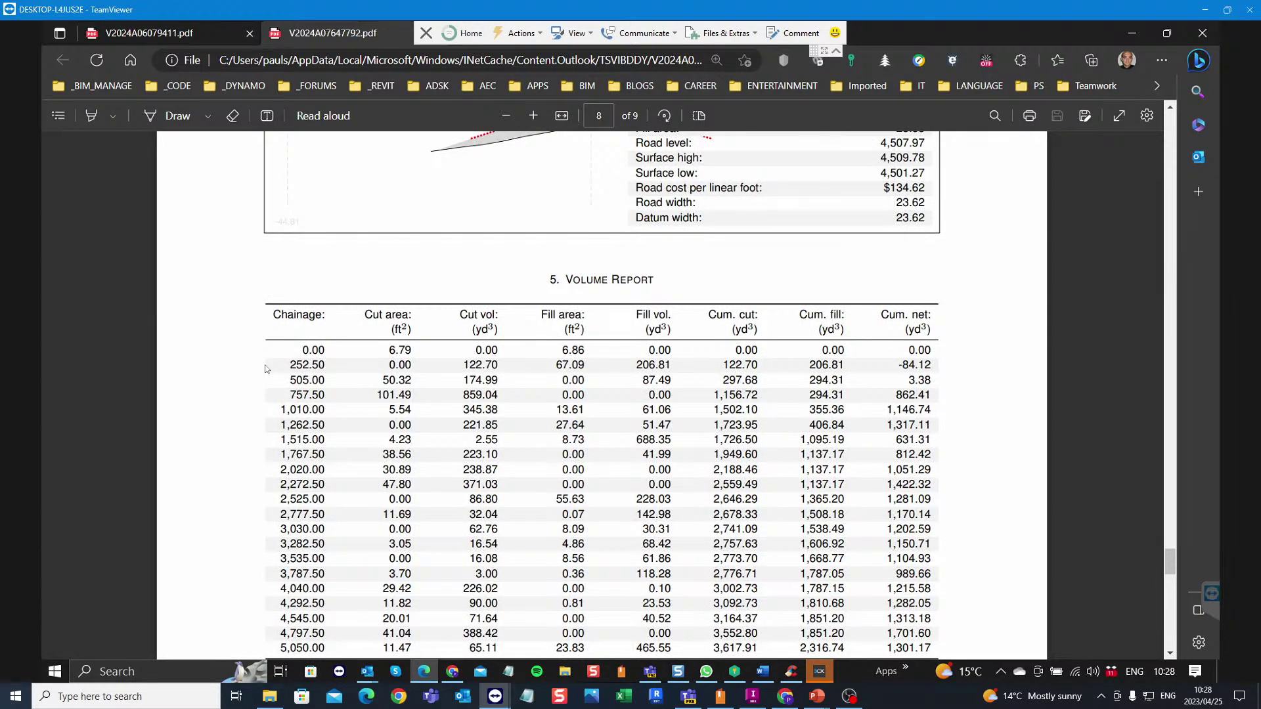
scroll(266, 370, "down", 12)
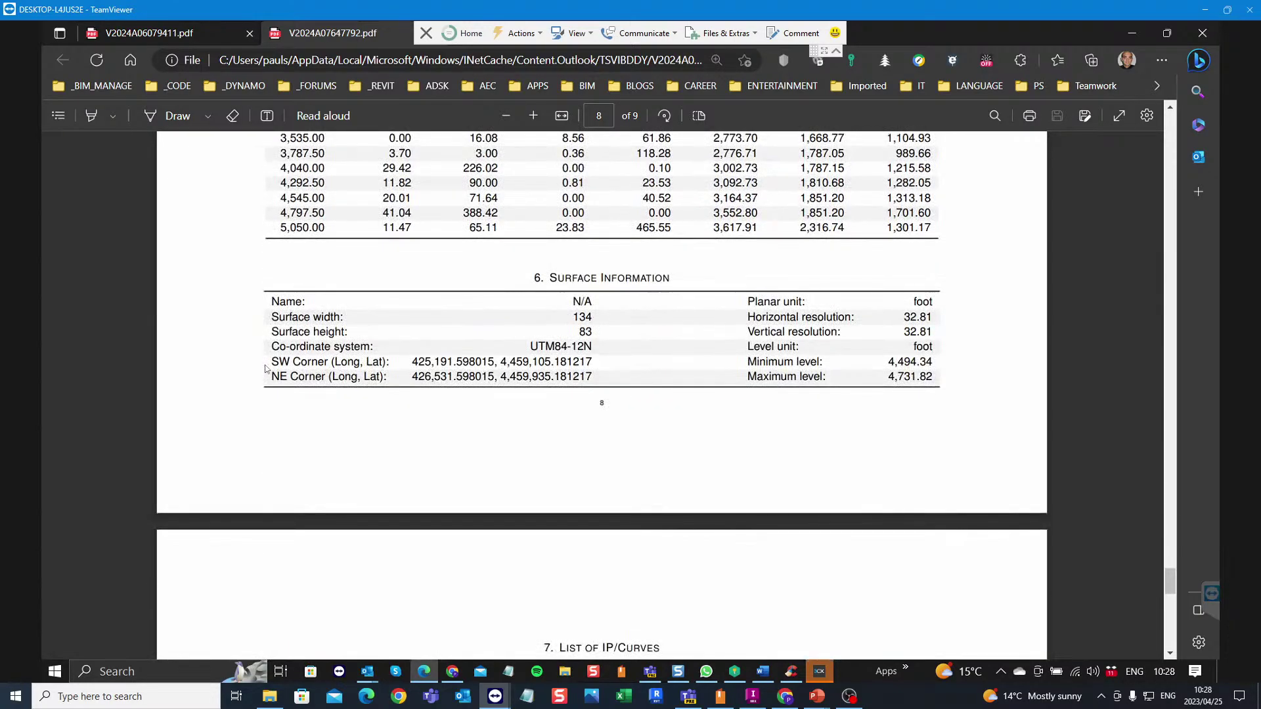
scroll(266, 369, "down", 10)
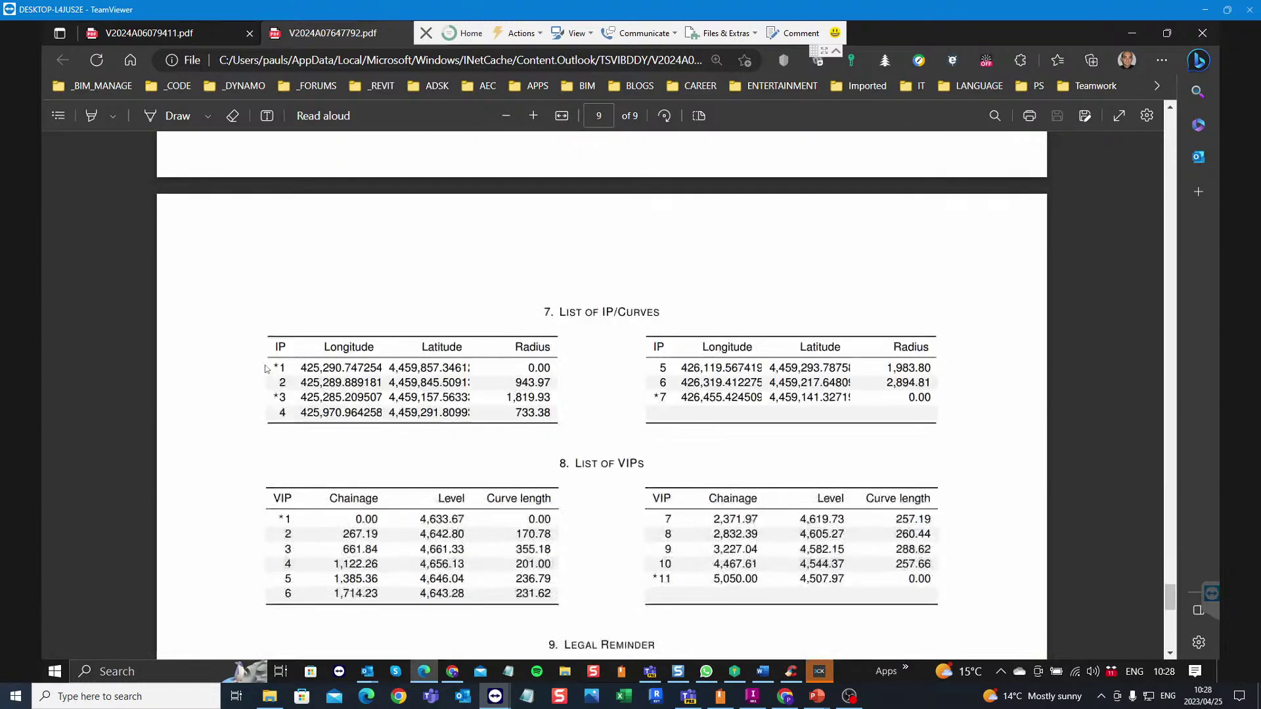
scroll(266, 369, "down", 7)
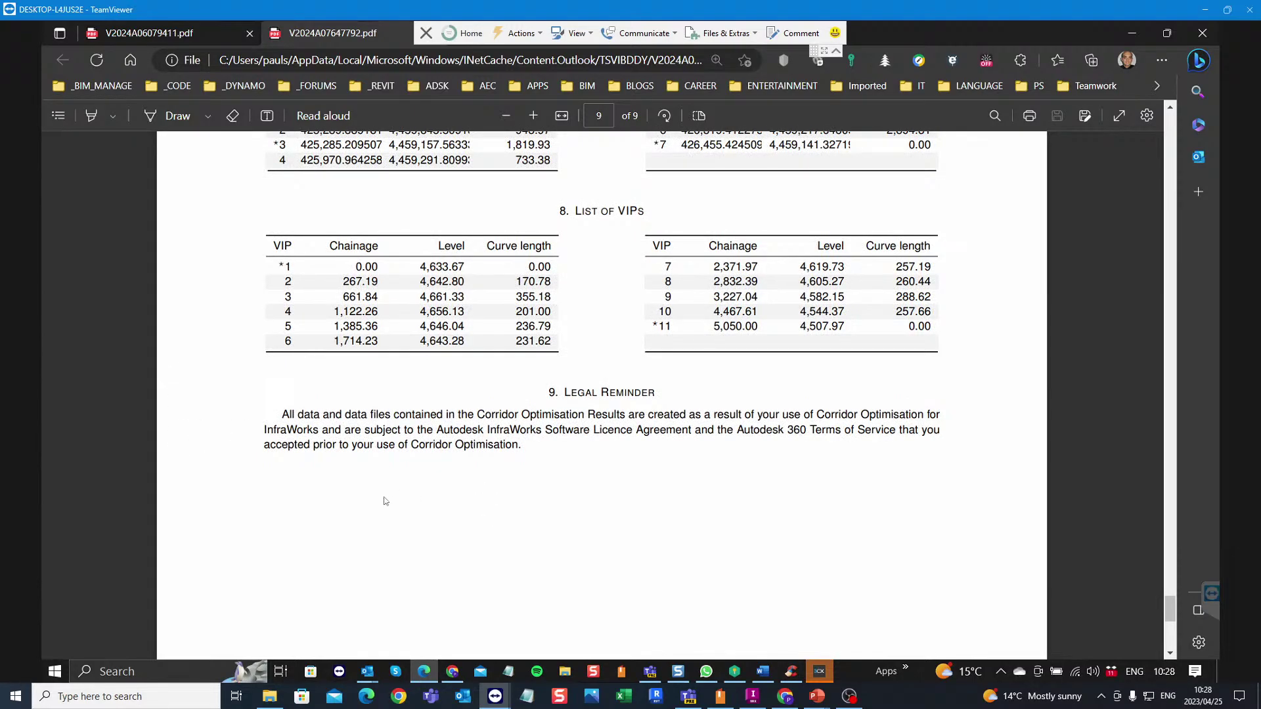
scroll(367, 472, "down", 8)
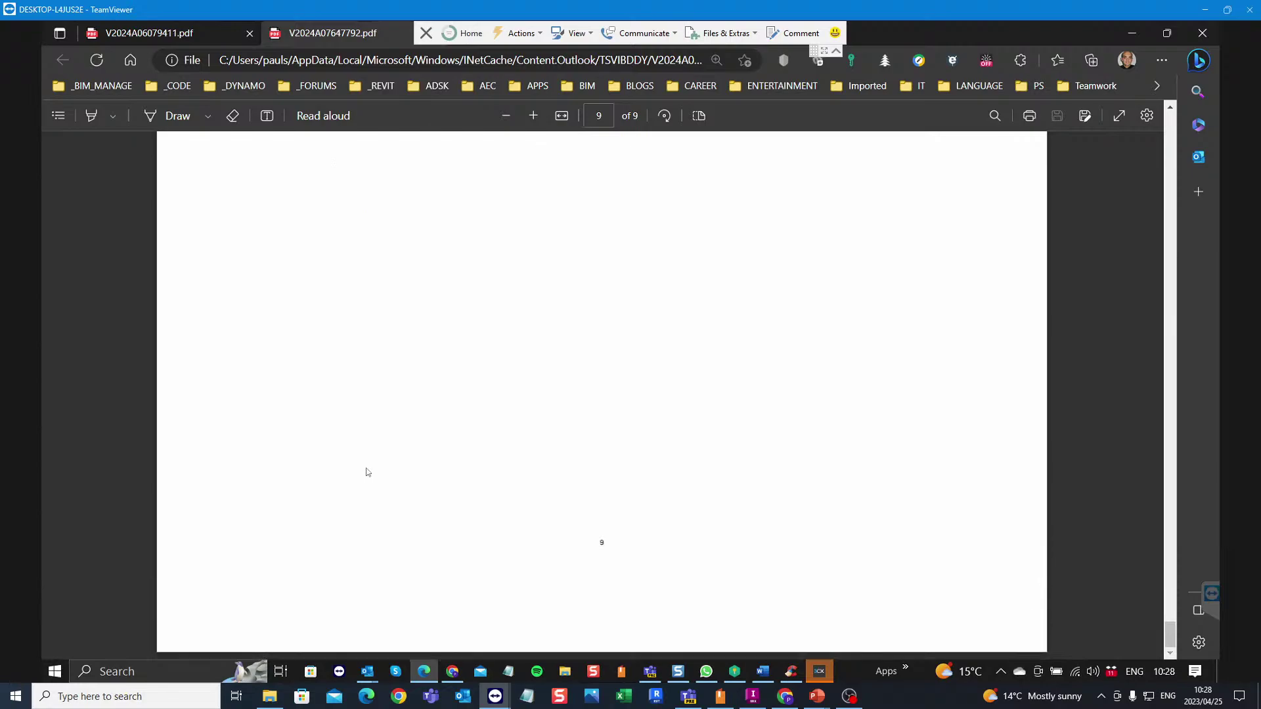
scroll(367, 472, "up", 10)
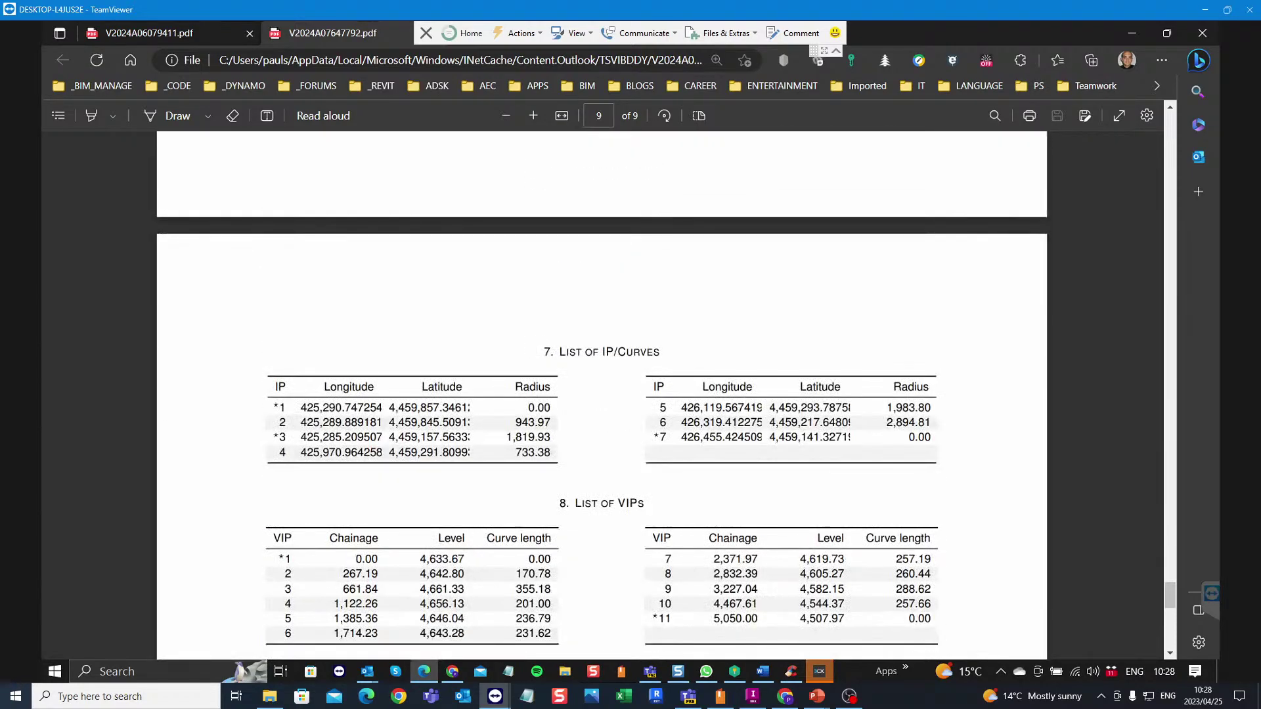
Look back through the Corridor Optimisation Report's volume tables and cross sections to its first page
scroll(601, 394, "up", 15)
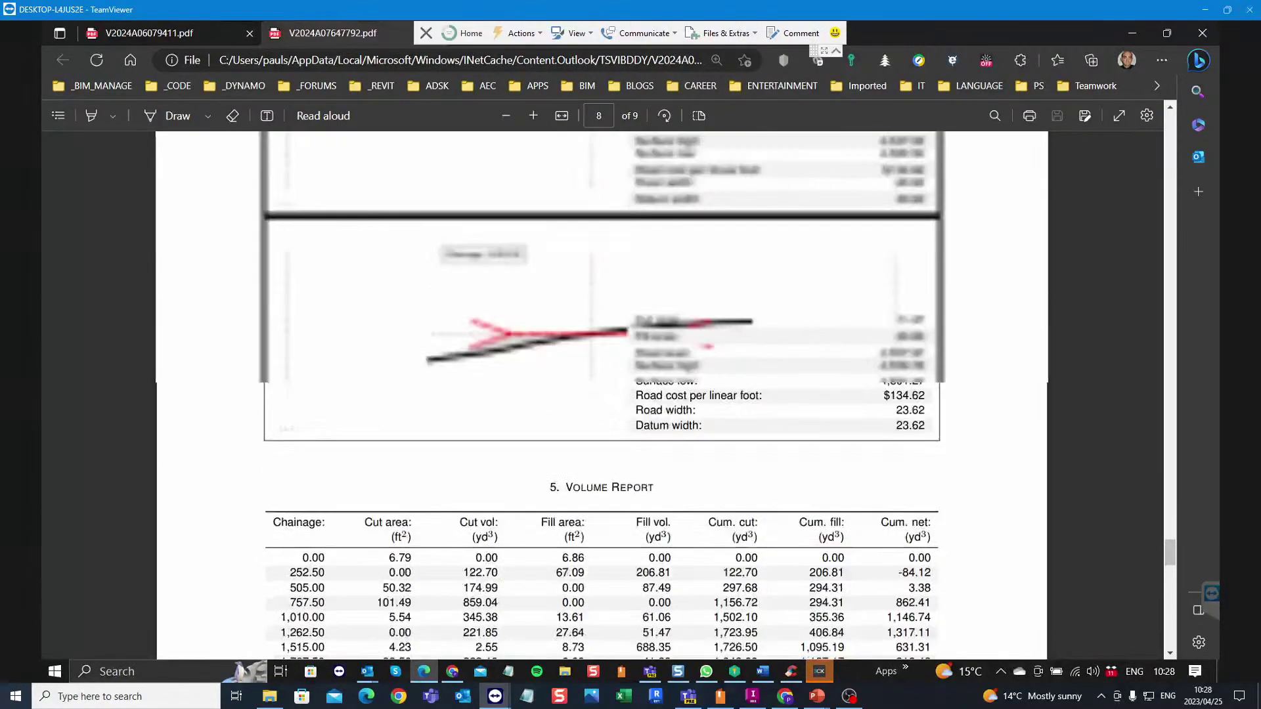
scroll(332, 458, "up", 20)
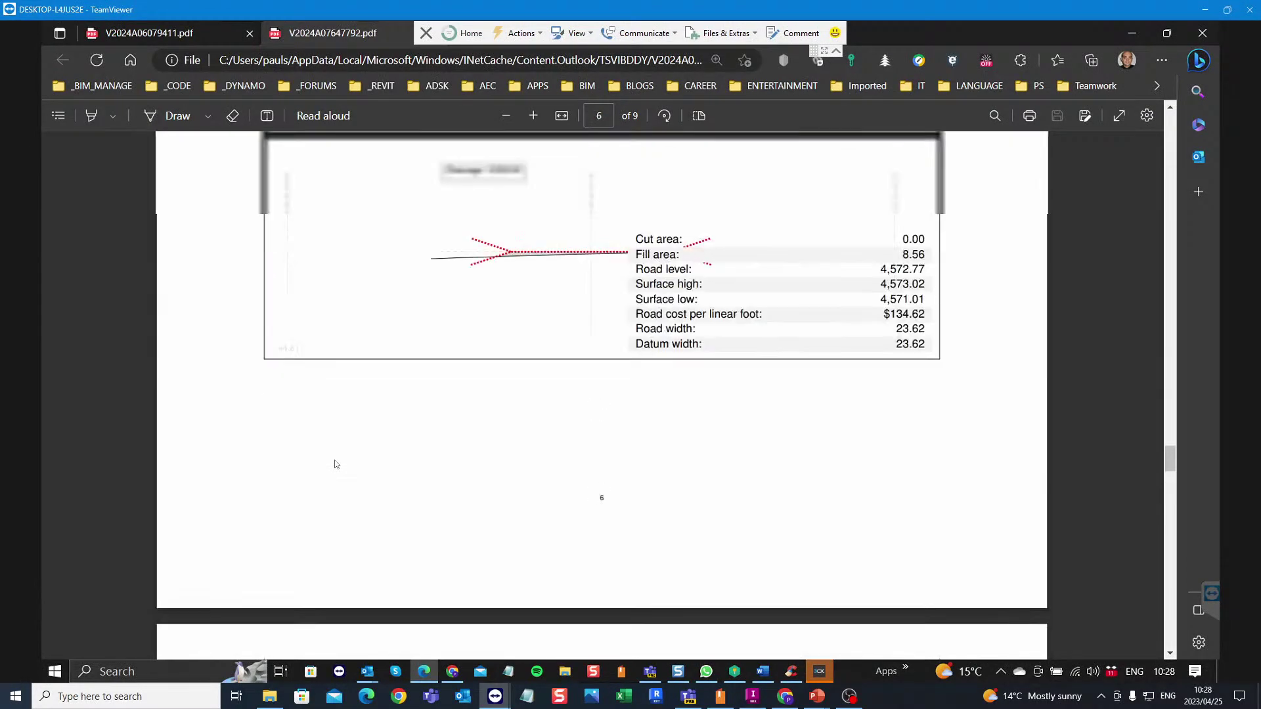
scroll(332, 457, "up", 10)
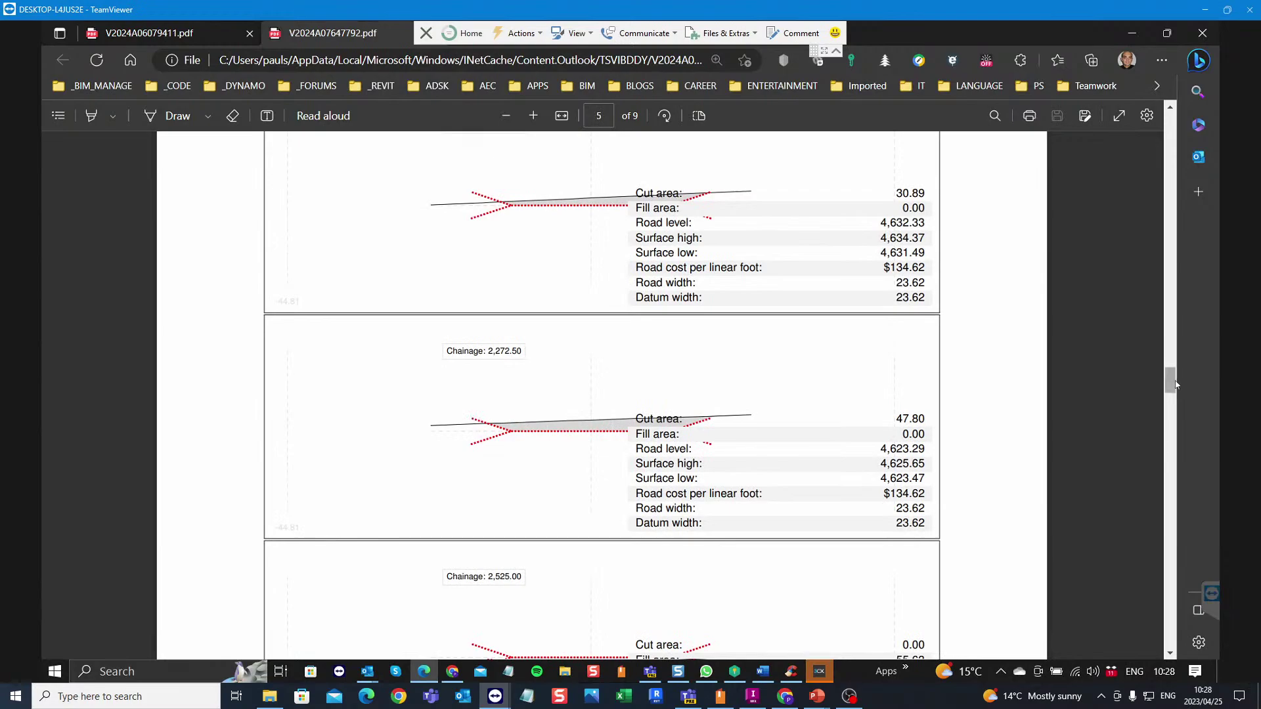
left_click_drag(1170, 380, 1169, 128)
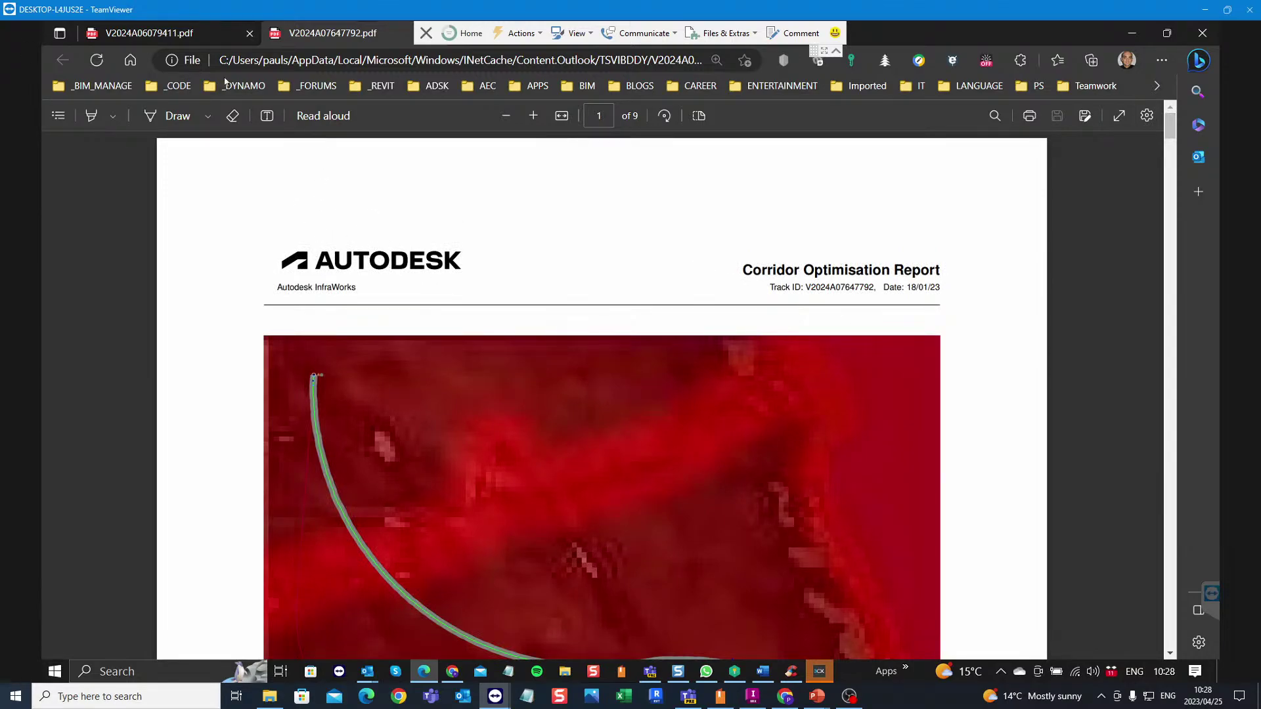
Review the Profile Optimisation Report in V2024A06079411.pdf, from the profile and cost information through the earthwork, cross sections and list of VIPs
left_click(150, 34)
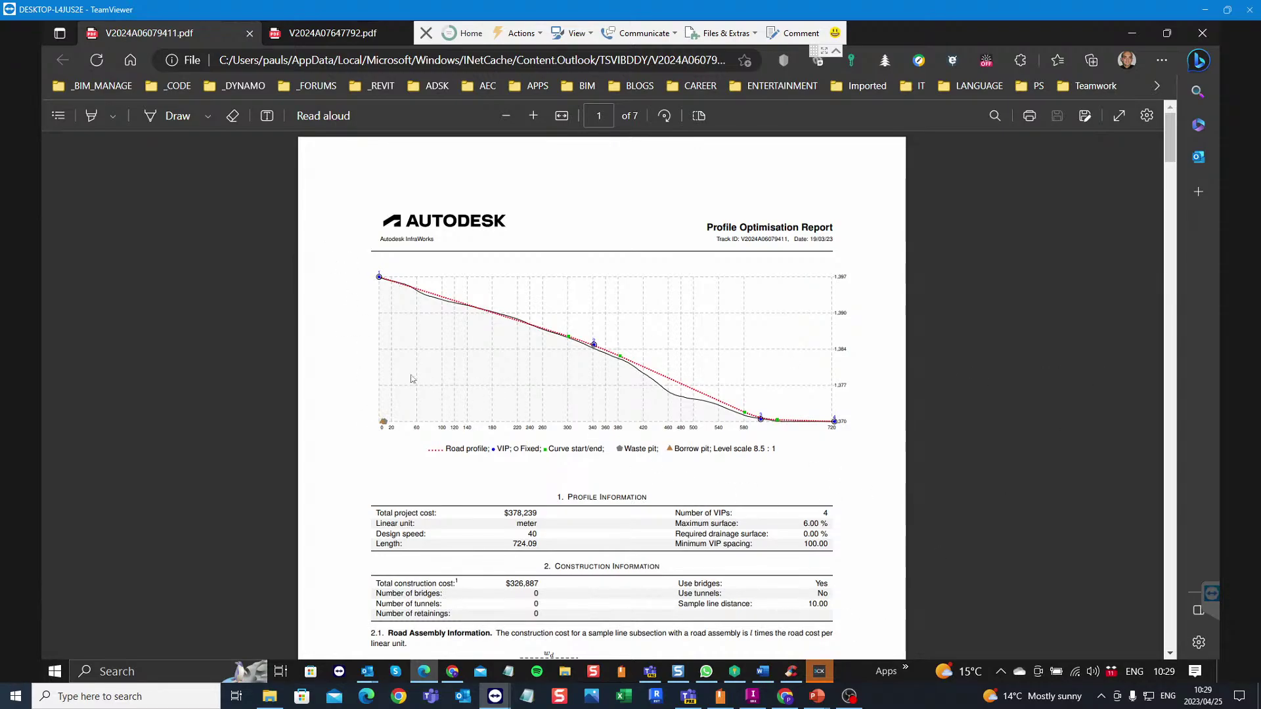
scroll(413, 378, "down", 2)
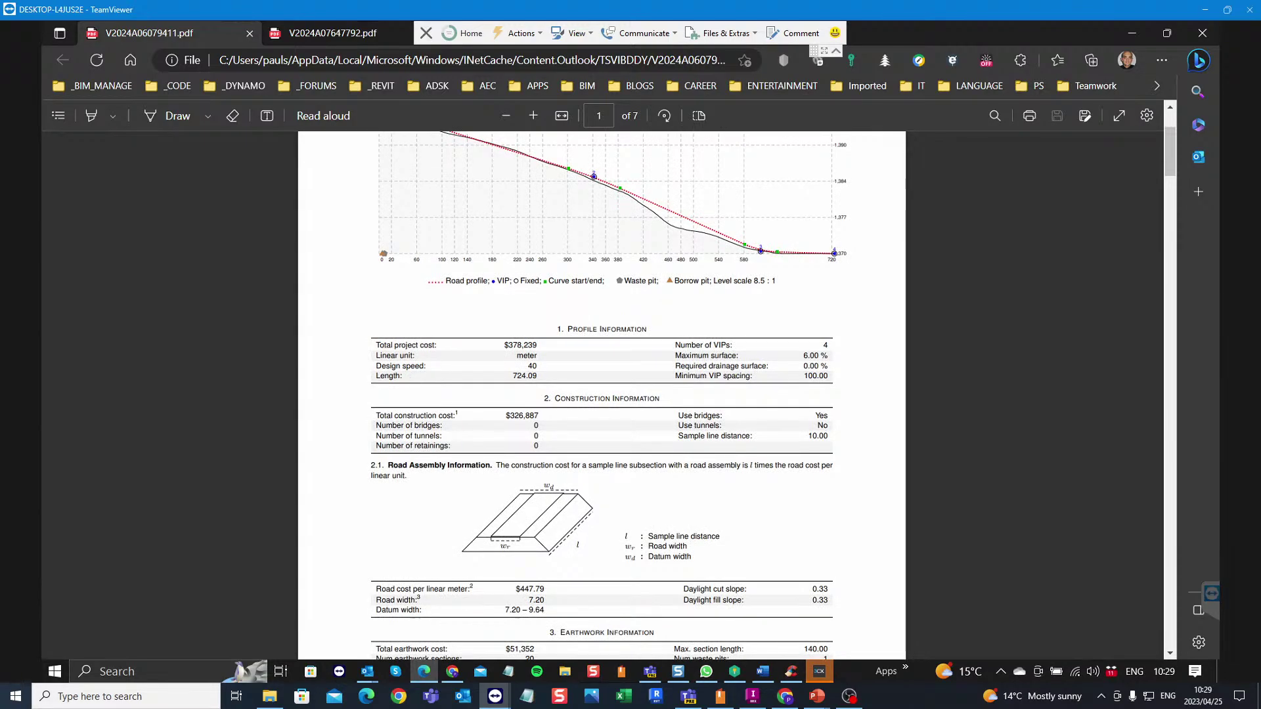
scroll(602, 394, "down", 1)
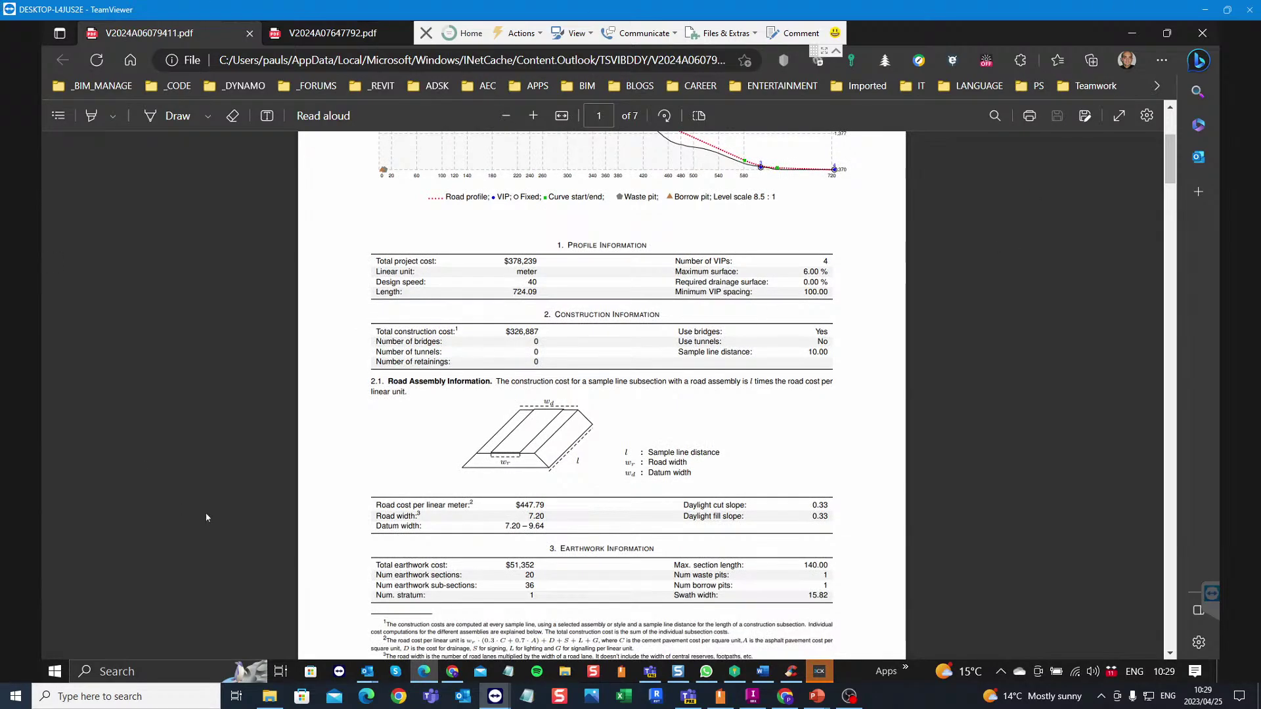
scroll(373, 410, "down", 5)
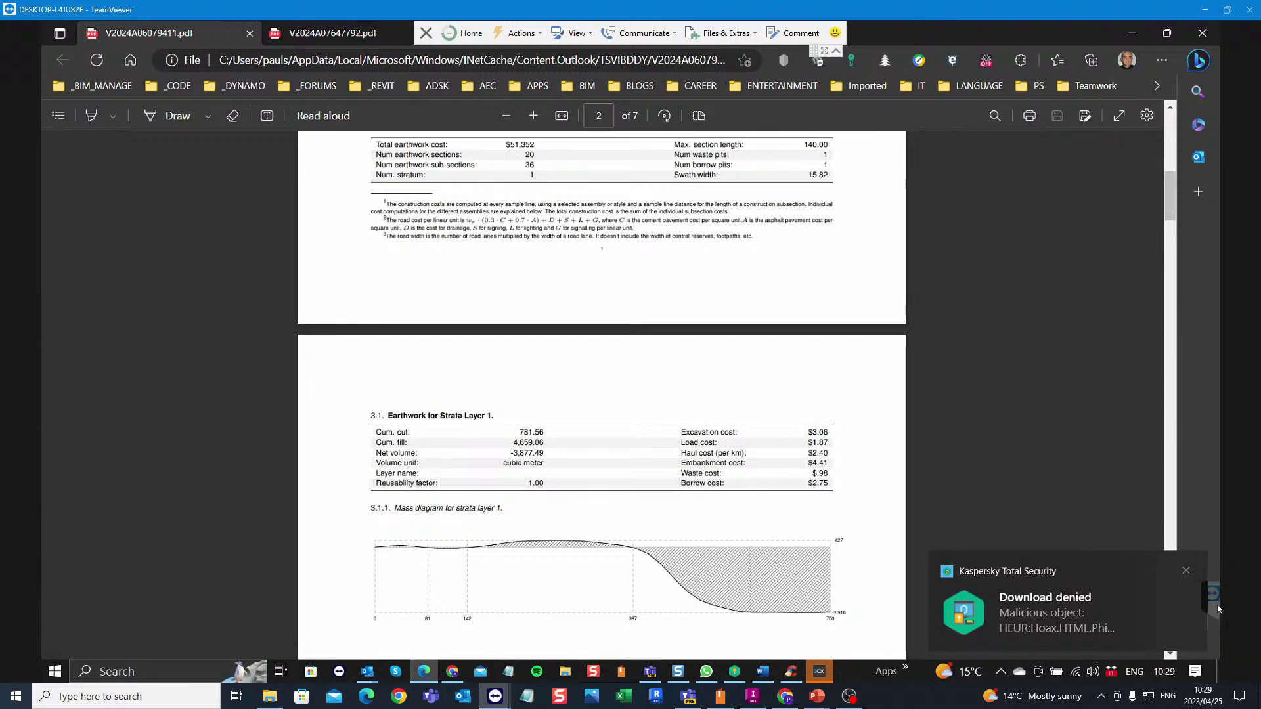
left_click(1185, 570)
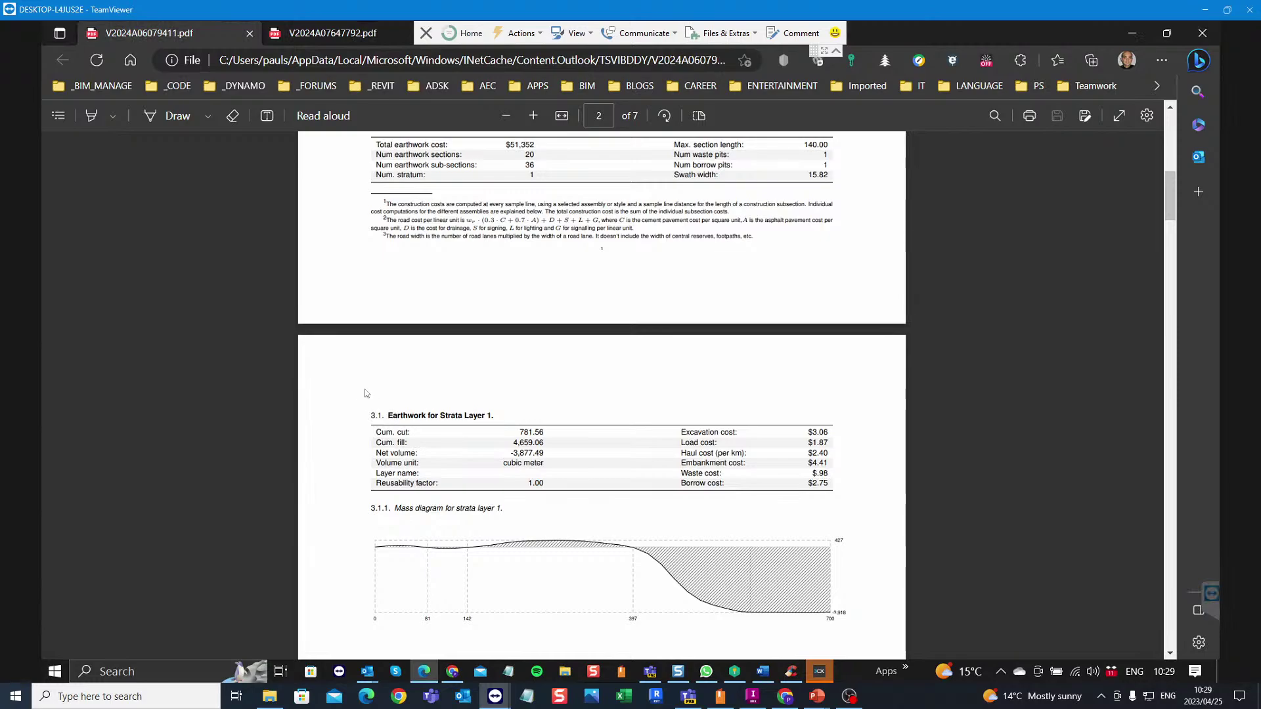
scroll(356, 394, "down", 3)
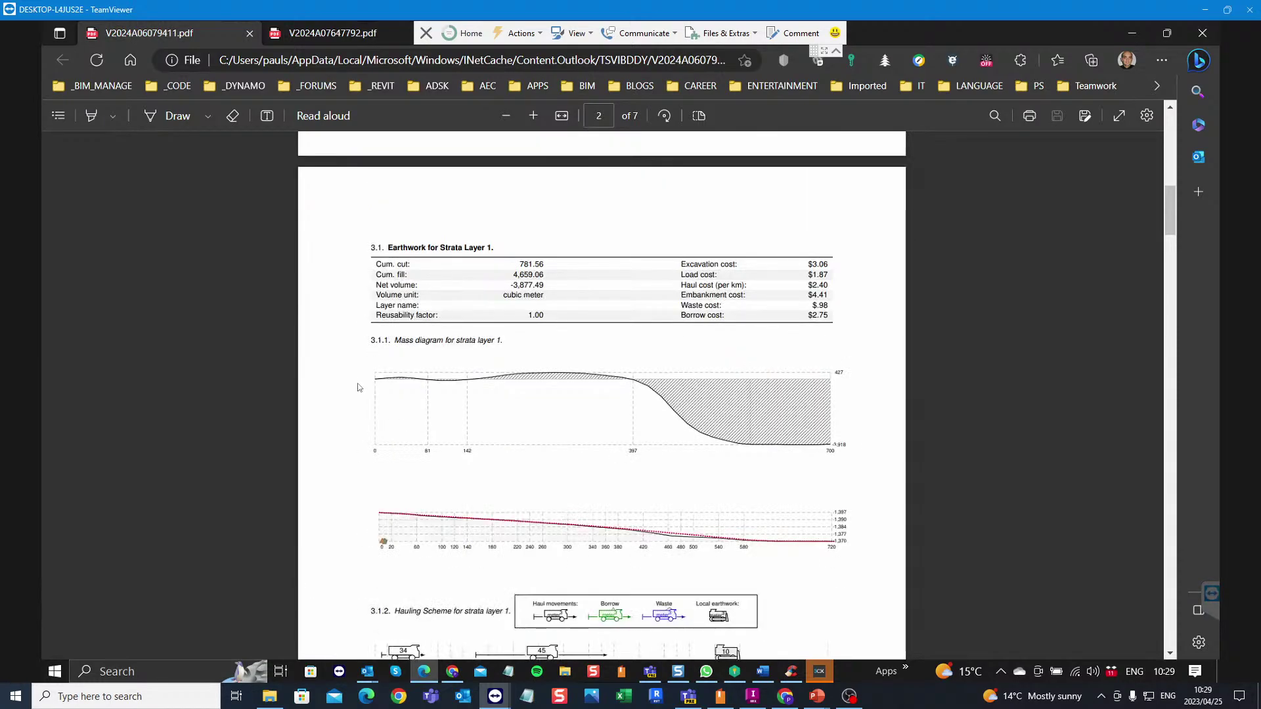
scroll(358, 388, "down", 2)
scroll(357, 387, "down", 15)
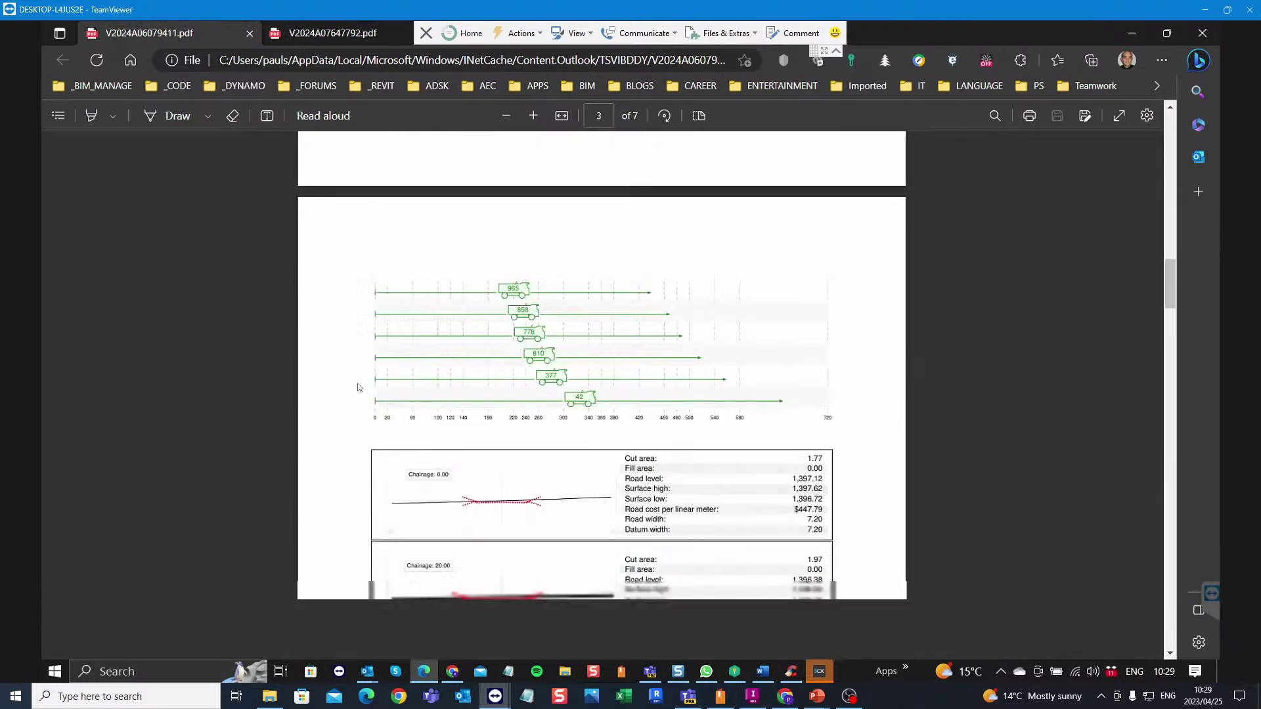
scroll(358, 387, "down", 20)
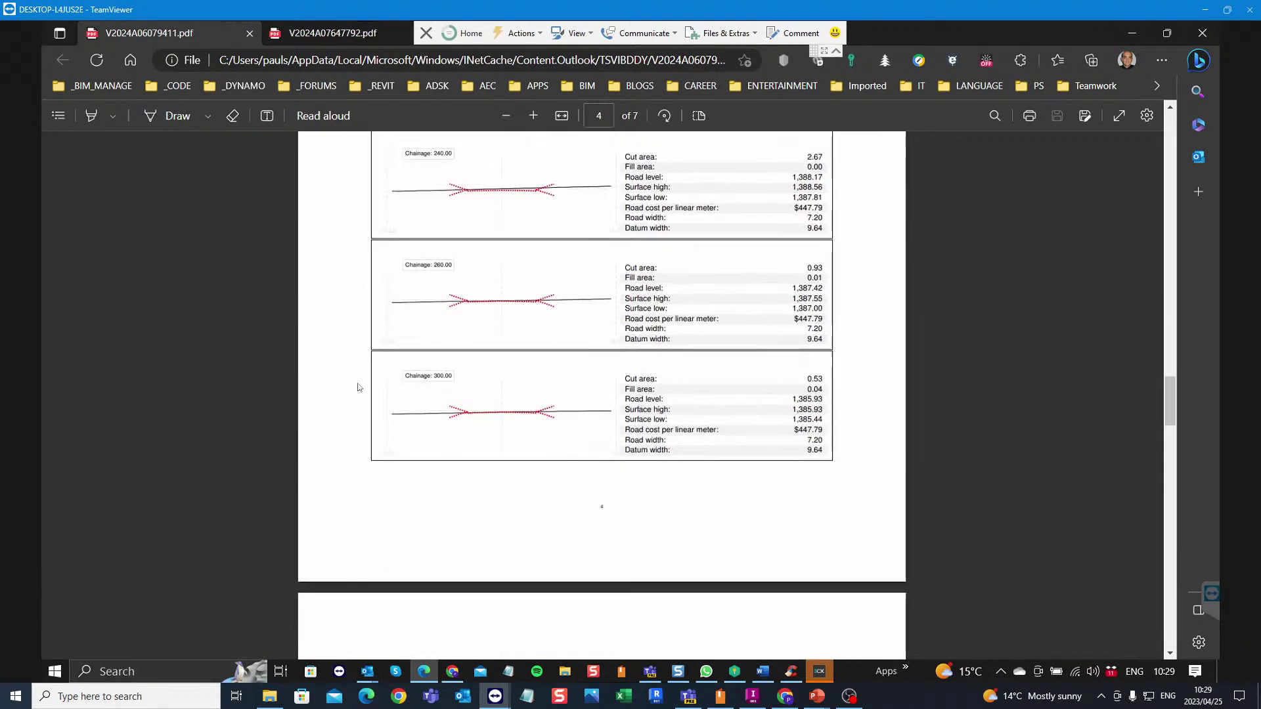
scroll(358, 388, "down", 20)
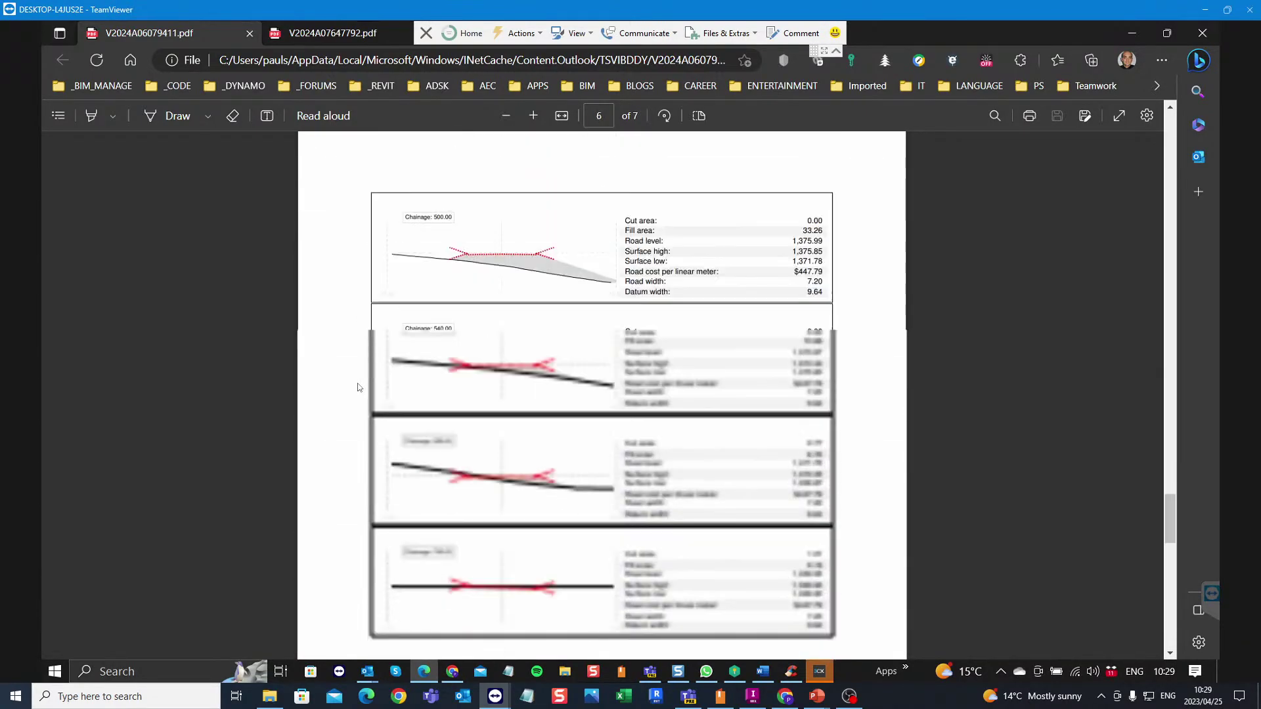
scroll(358, 388, "down", 9)
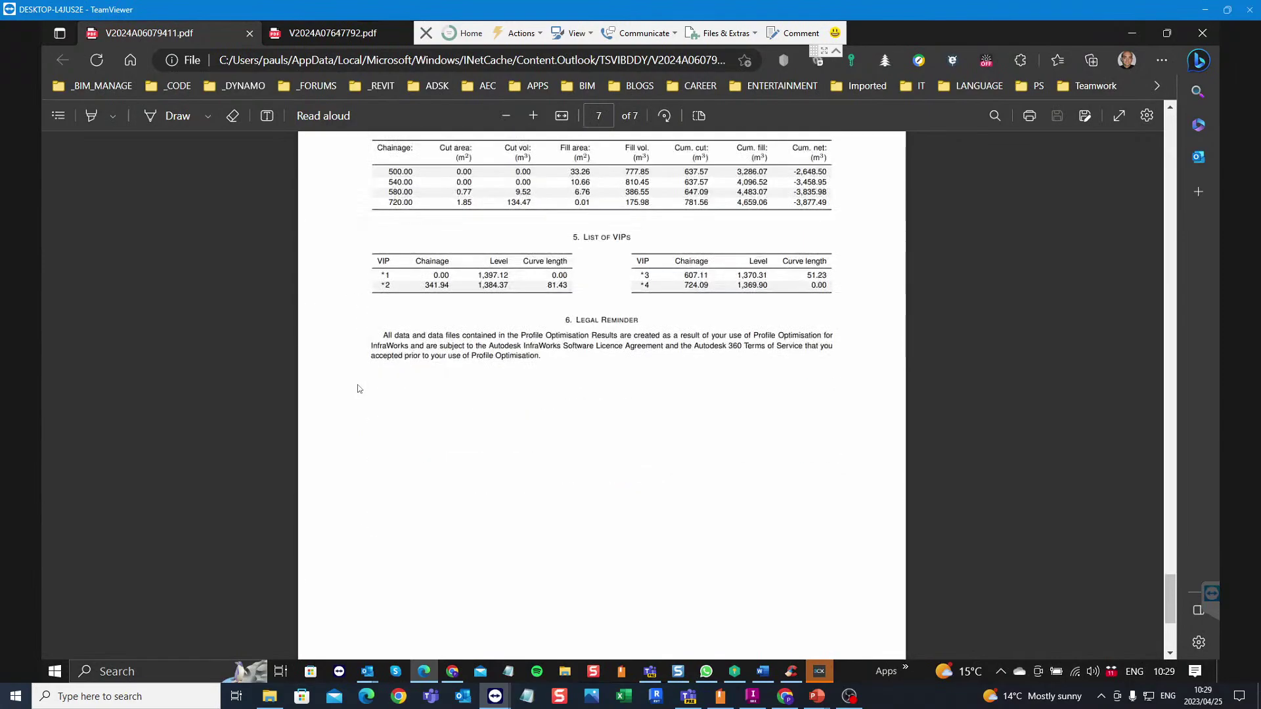
scroll(358, 388, "down", 5)
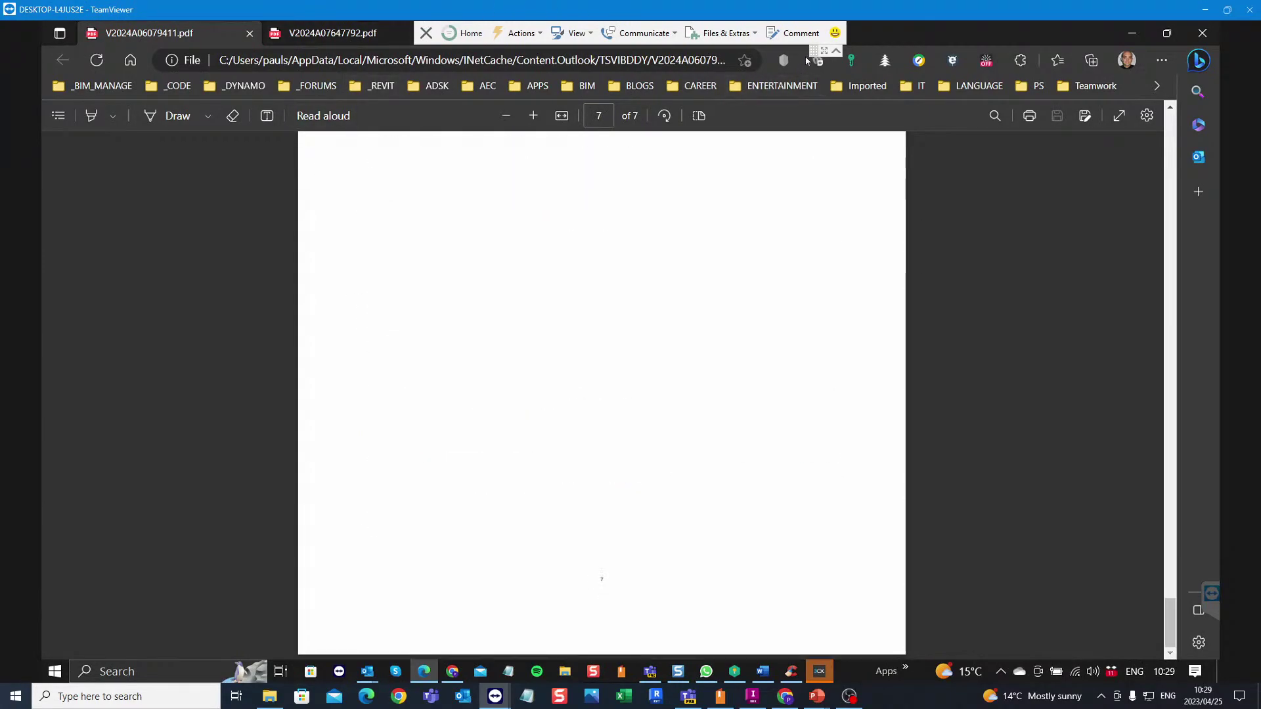
Switch to InfraWorks and open the traffic study area's model in the Traffic Analyst Panel, accepting the prompt to edit it there
left_click(836, 53)
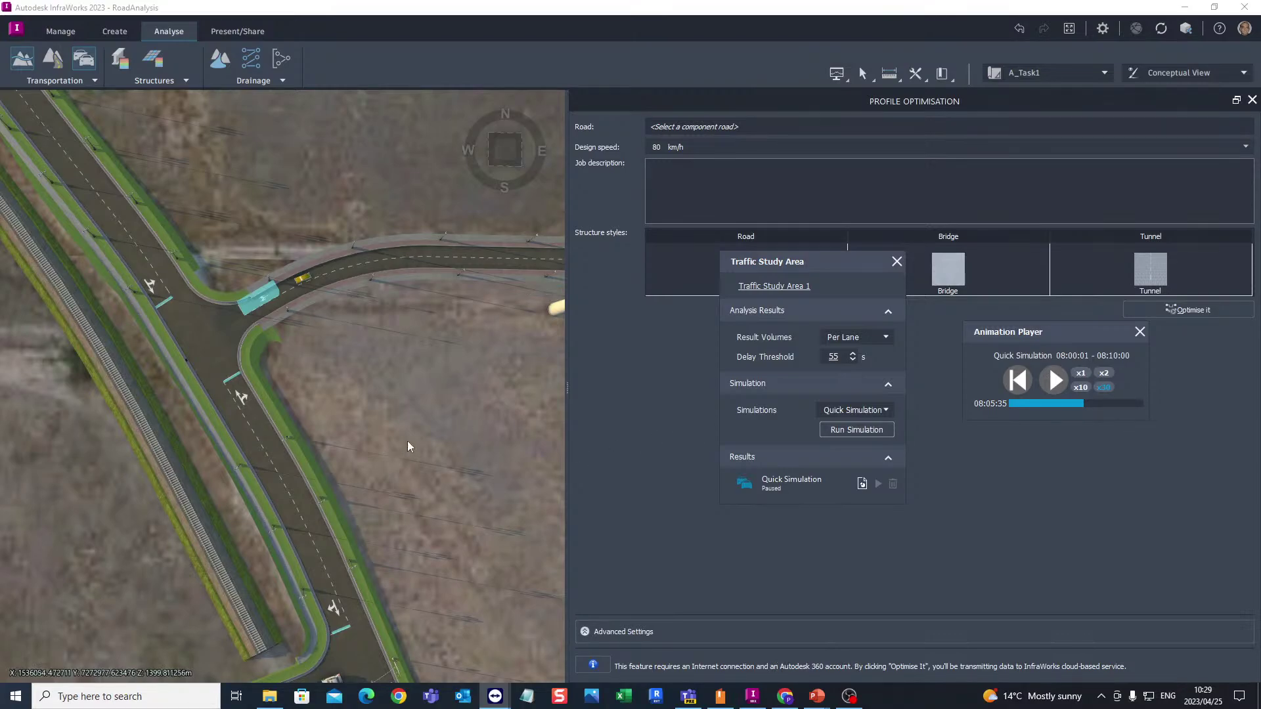
scroll(427, 439, "down", 2)
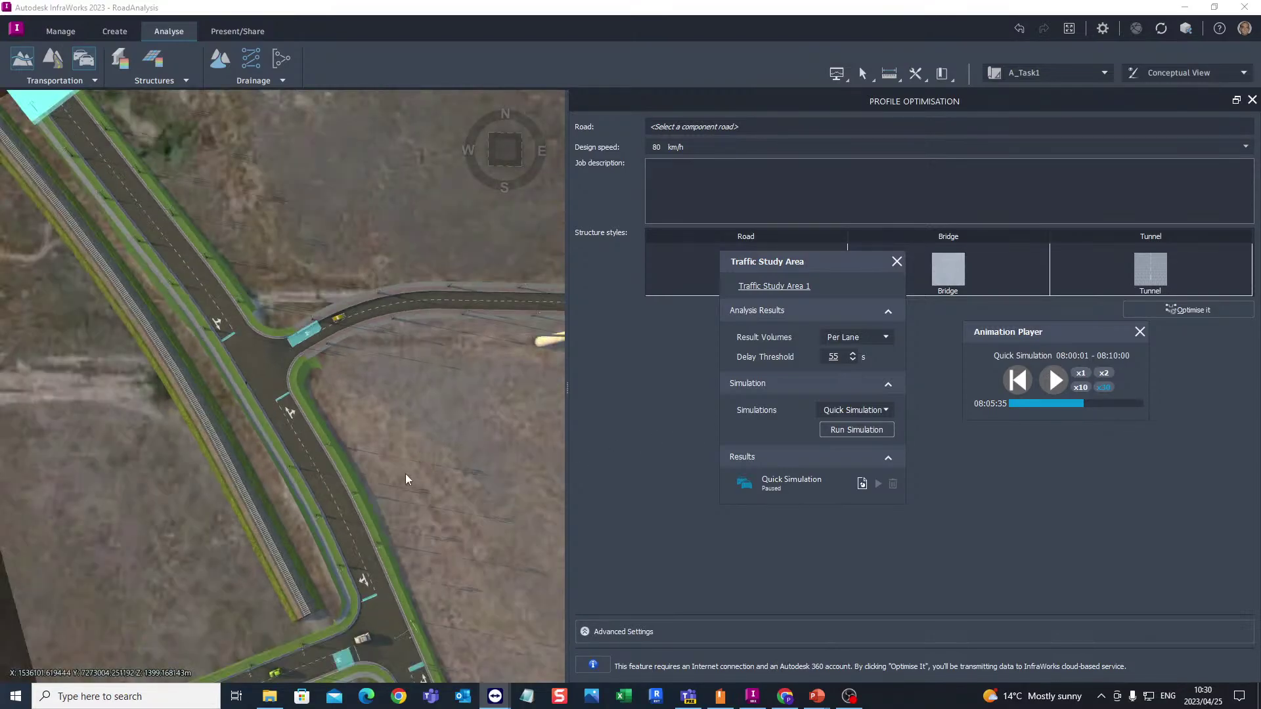
scroll(406, 473, "down", 5)
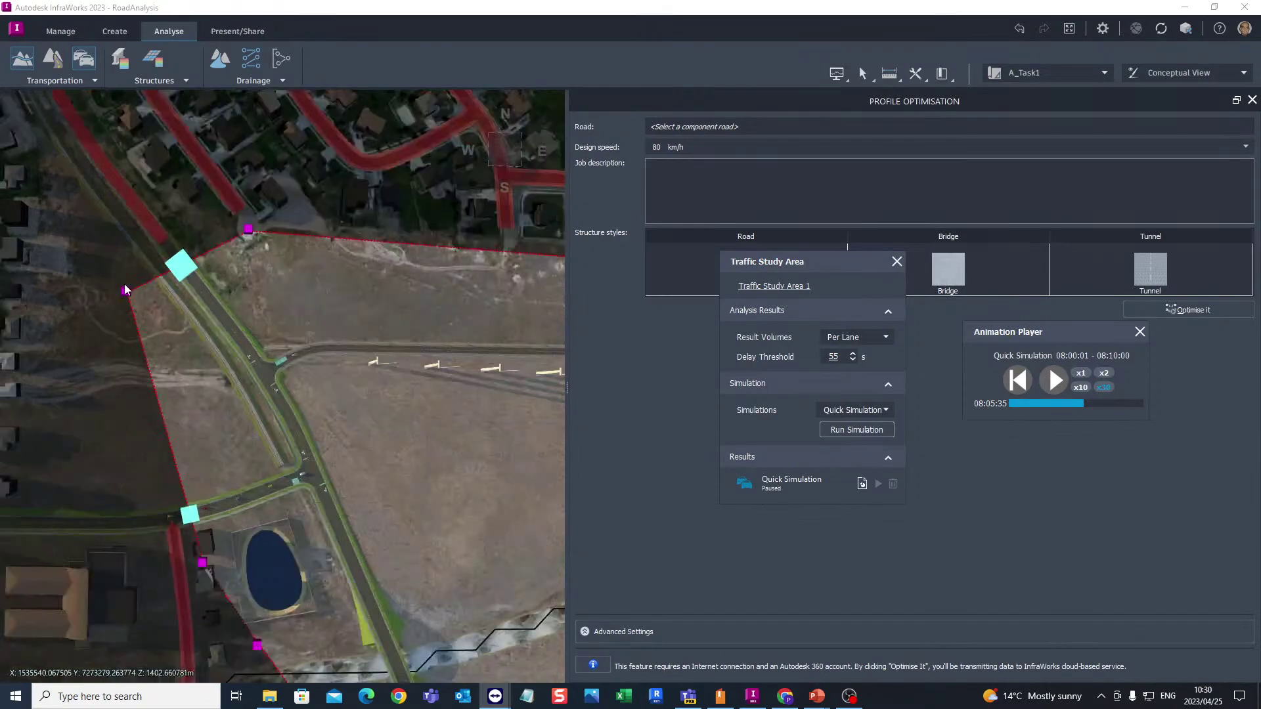
scroll(126, 289, "down", 3)
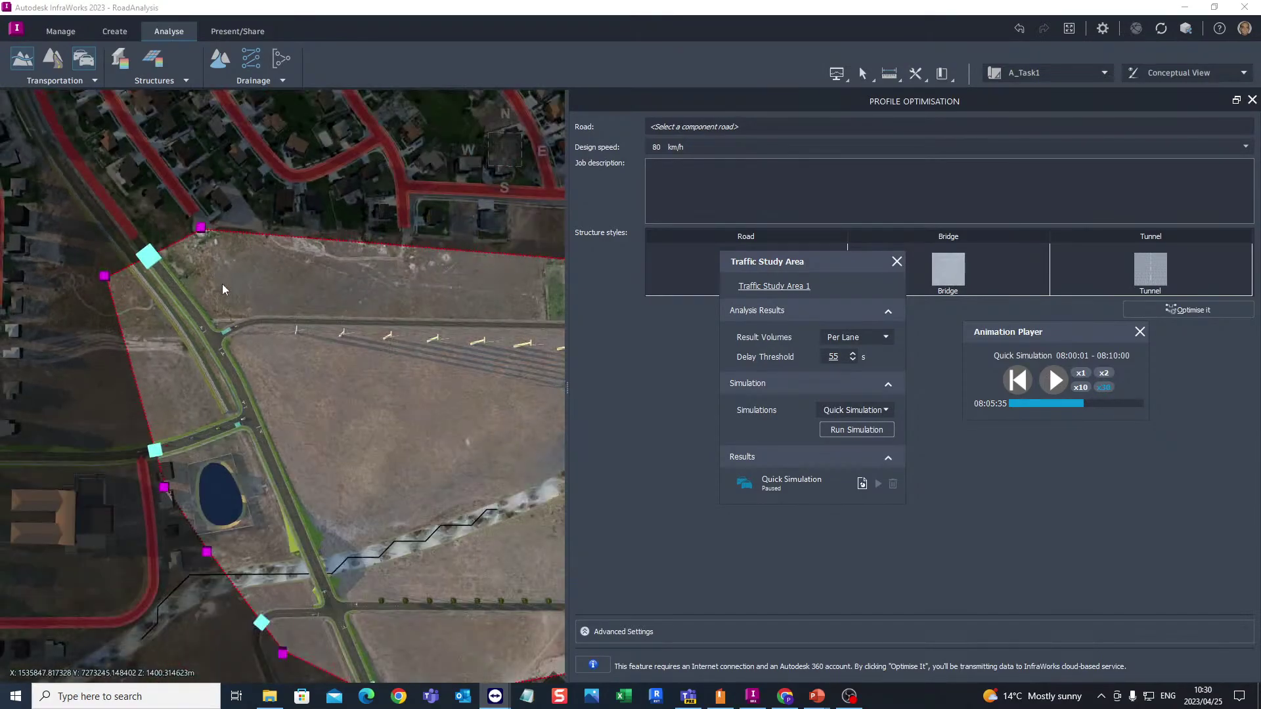
right_click(287, 241)
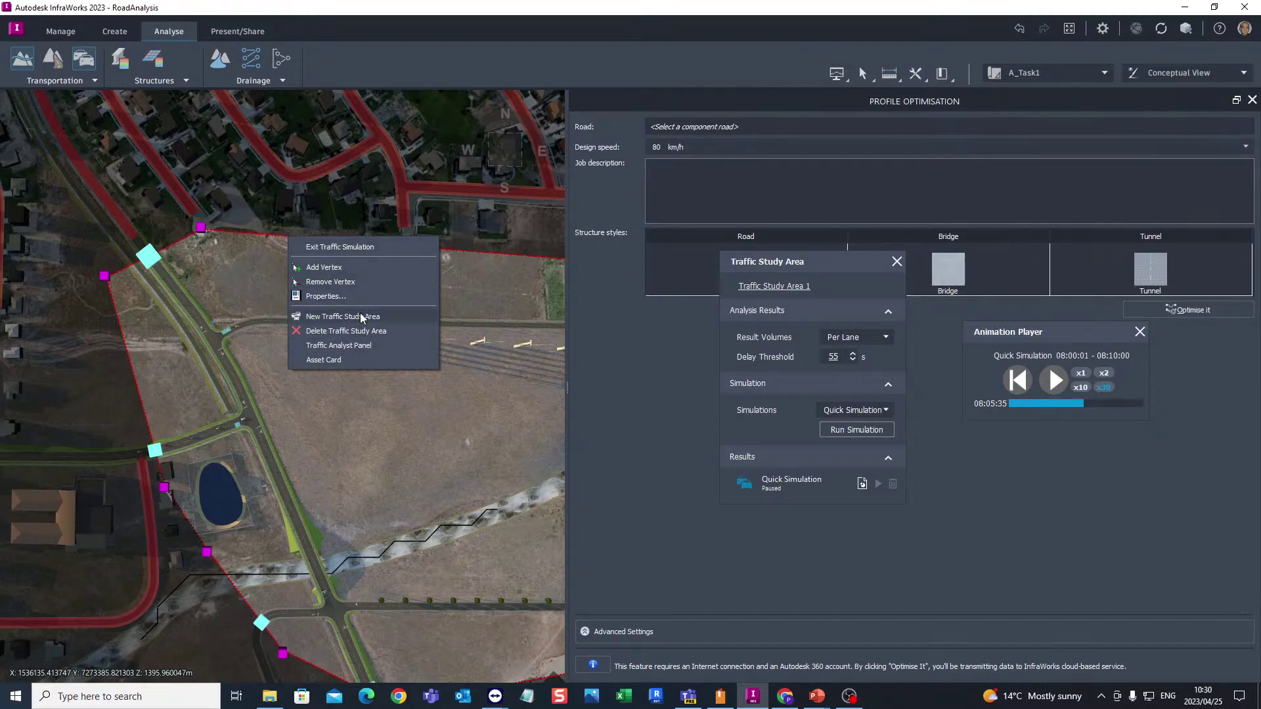
left_click(340, 346)
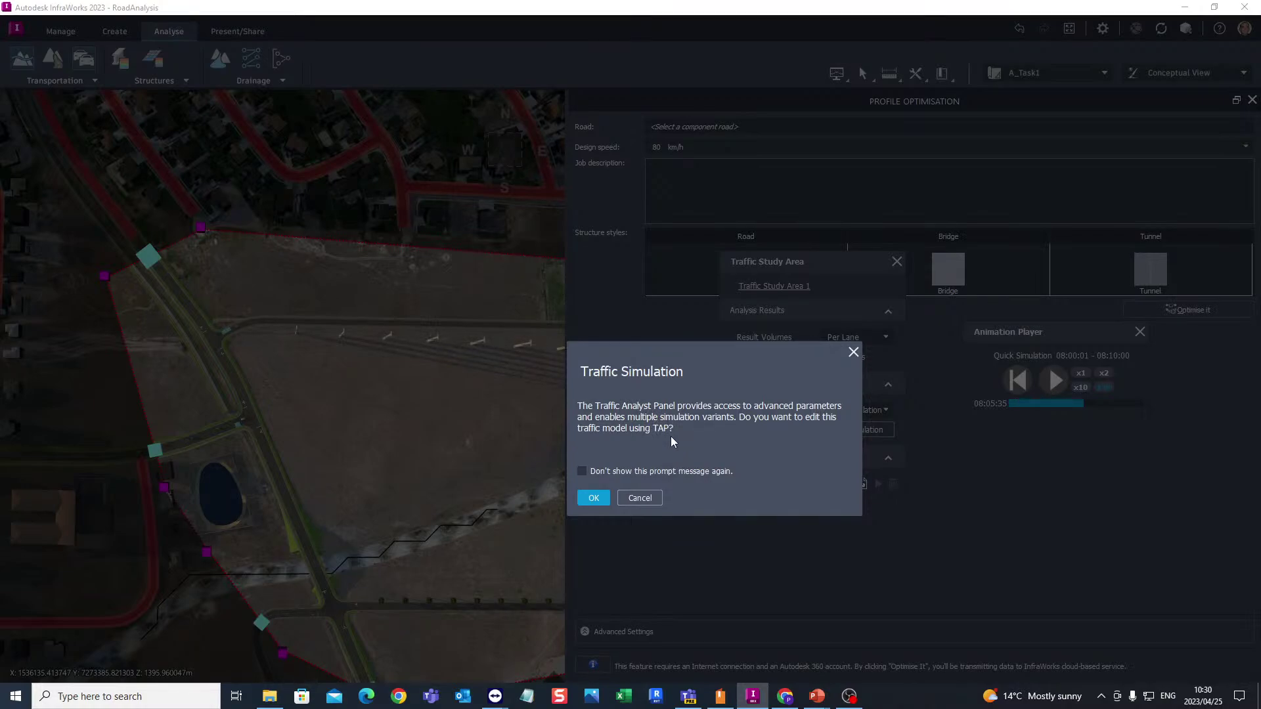
left_click(594, 499)
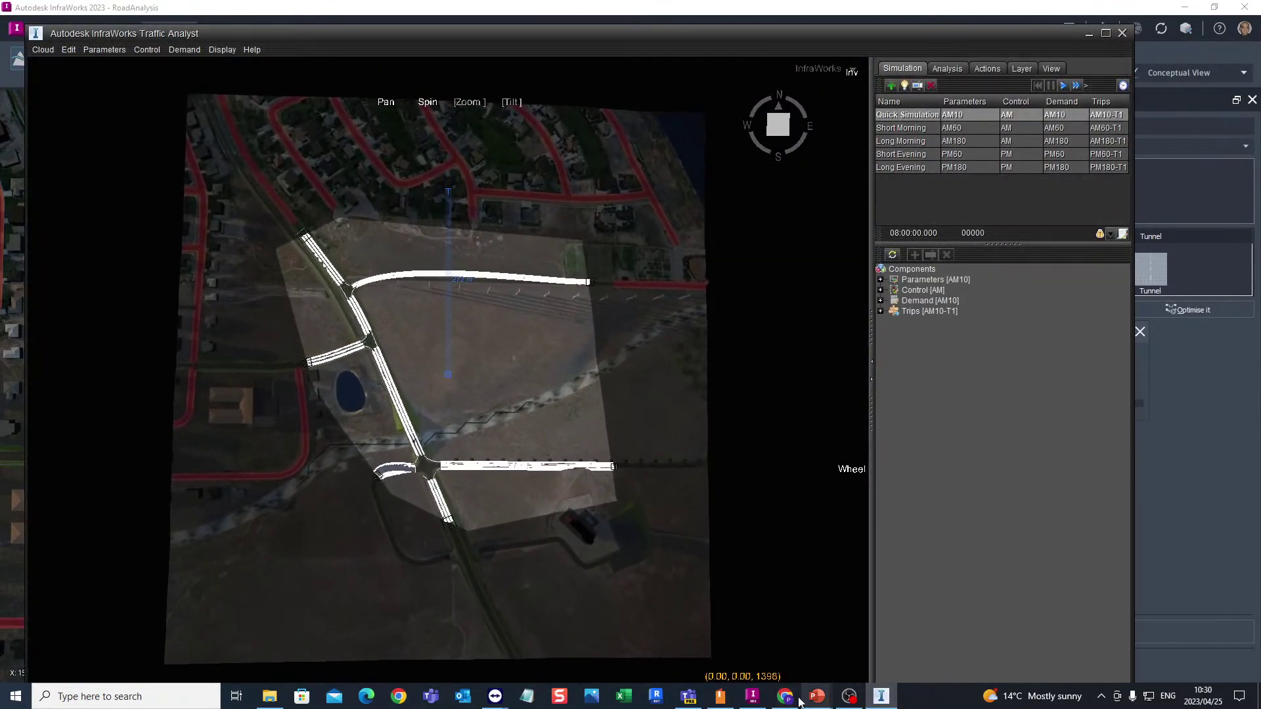
Switch to Chrome and read the Java Requirements for Autodesk InfraWorks article, highlighting Amazon Corretto 8 among the supported JRE versions
left_click(791, 704)
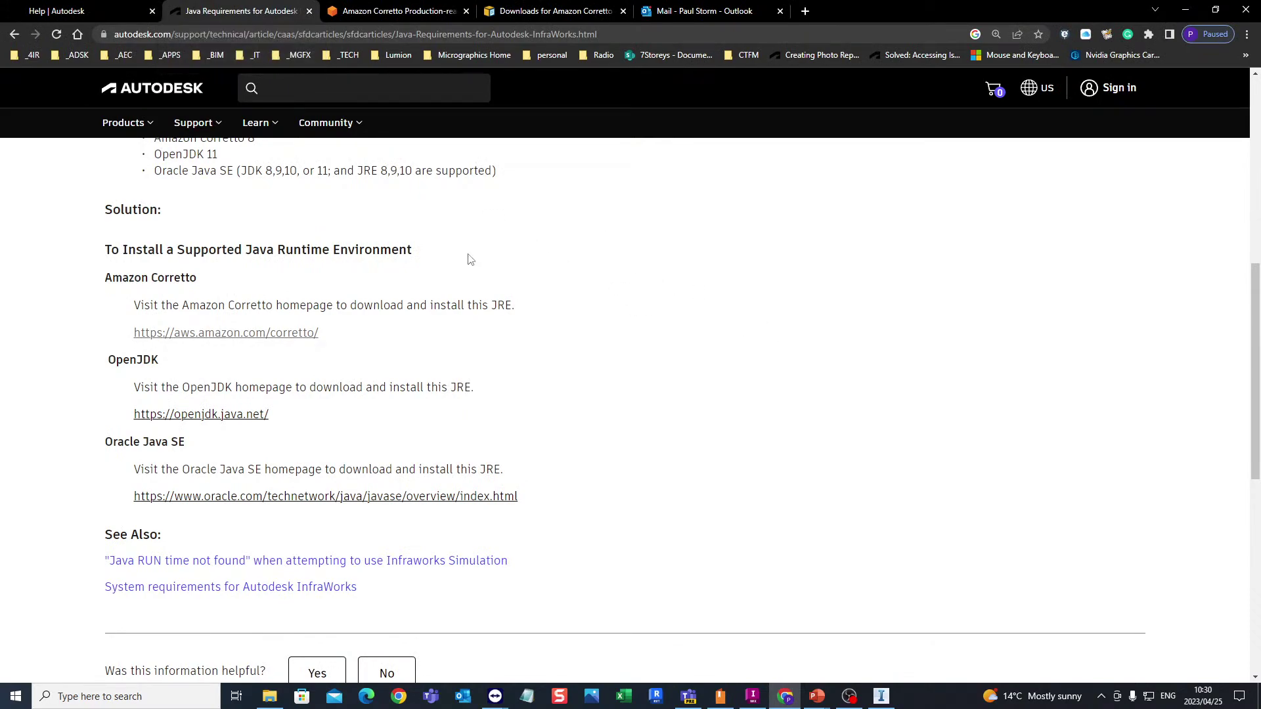
scroll(450, 275, "up", 8)
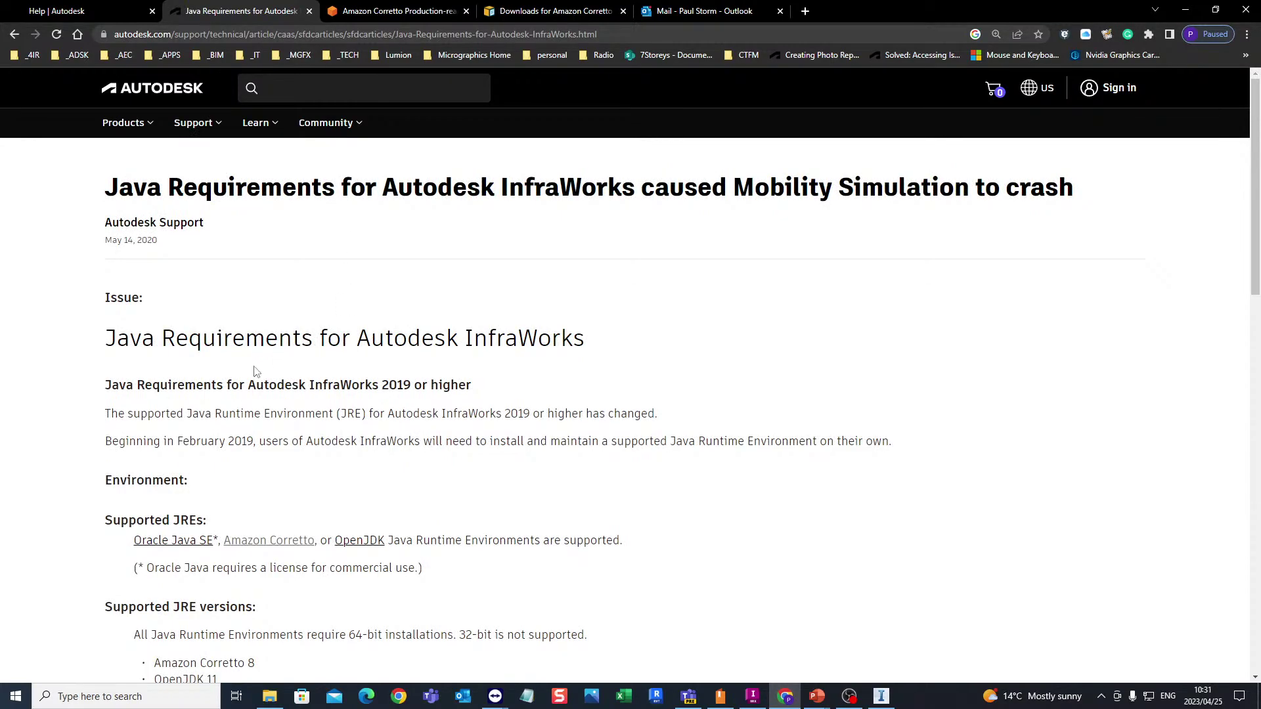
scroll(255, 371, "down", 2)
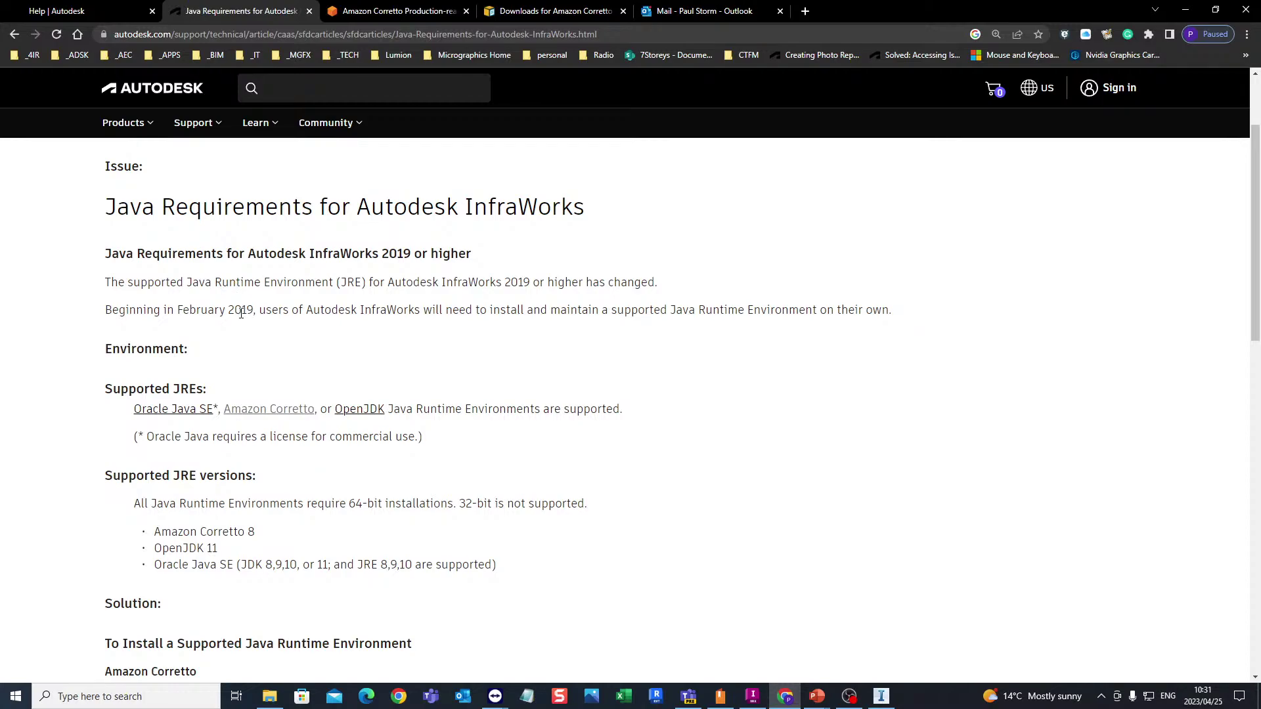
scroll(242, 329, "up", 2)
scroll(241, 328, "down", 3)
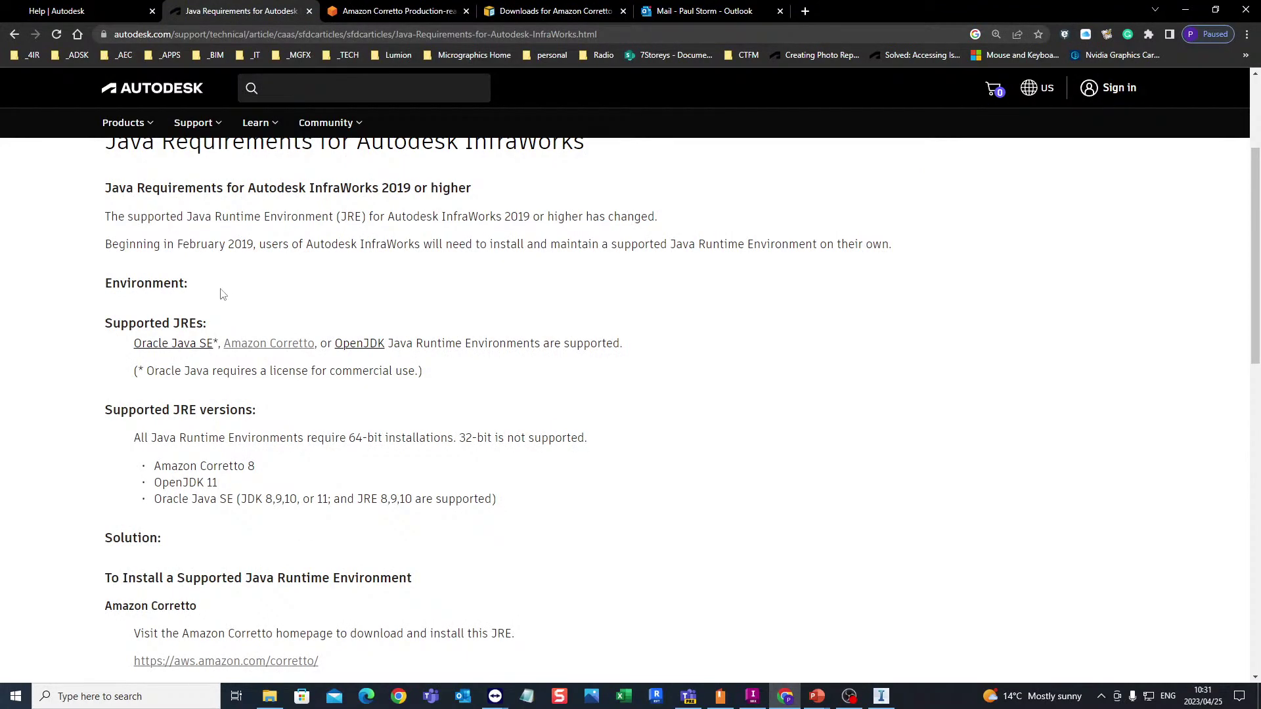
scroll(231, 282, "down", 1)
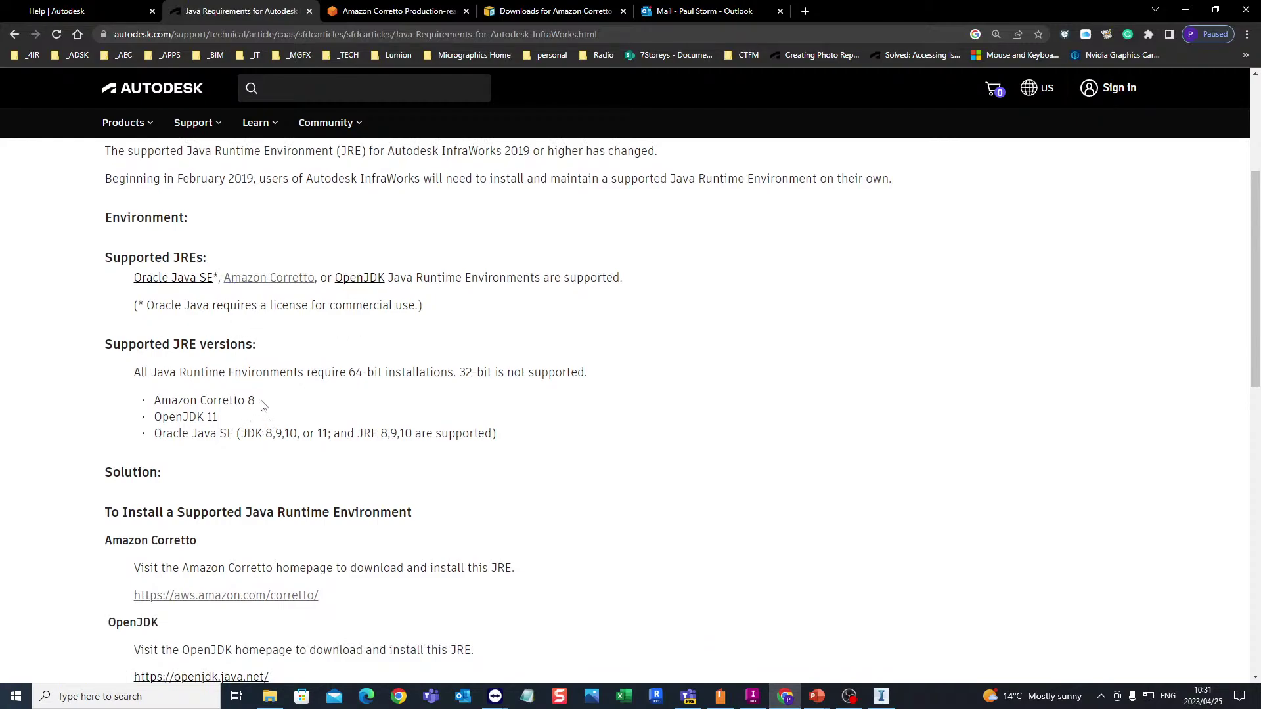
left_click_drag(266, 402, 155, 399)
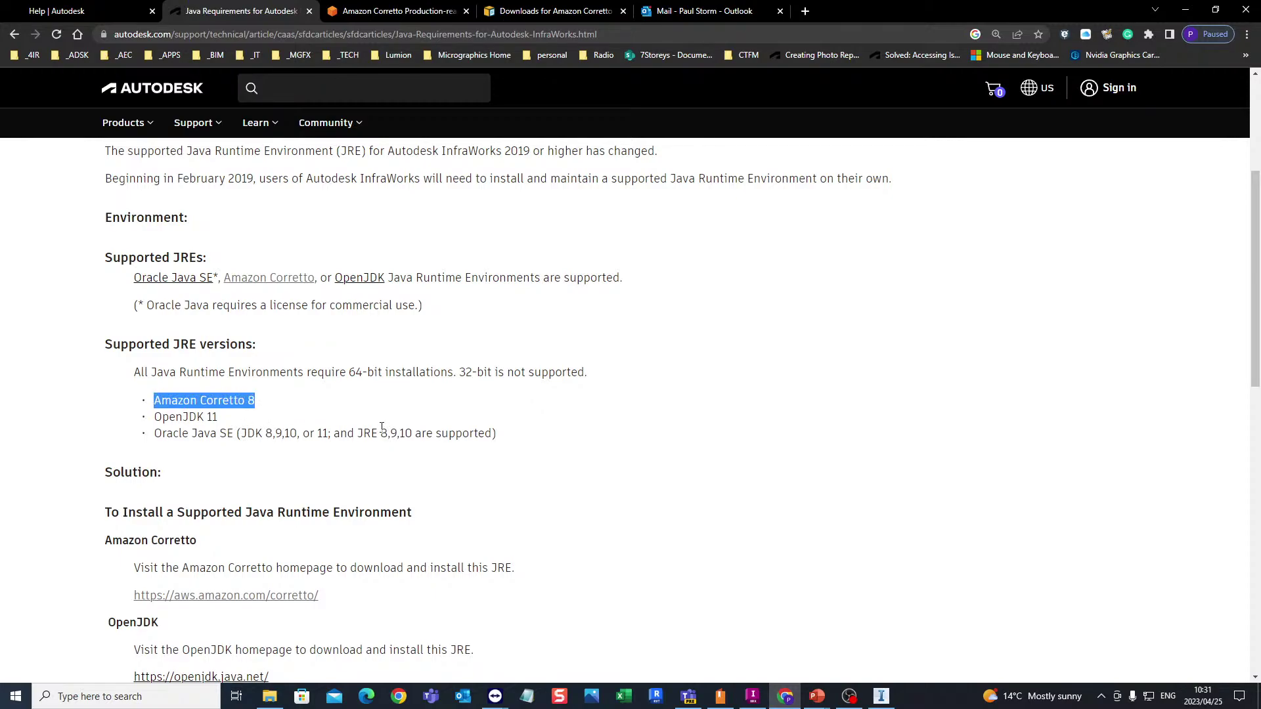
scroll(383, 433, "down", 1)
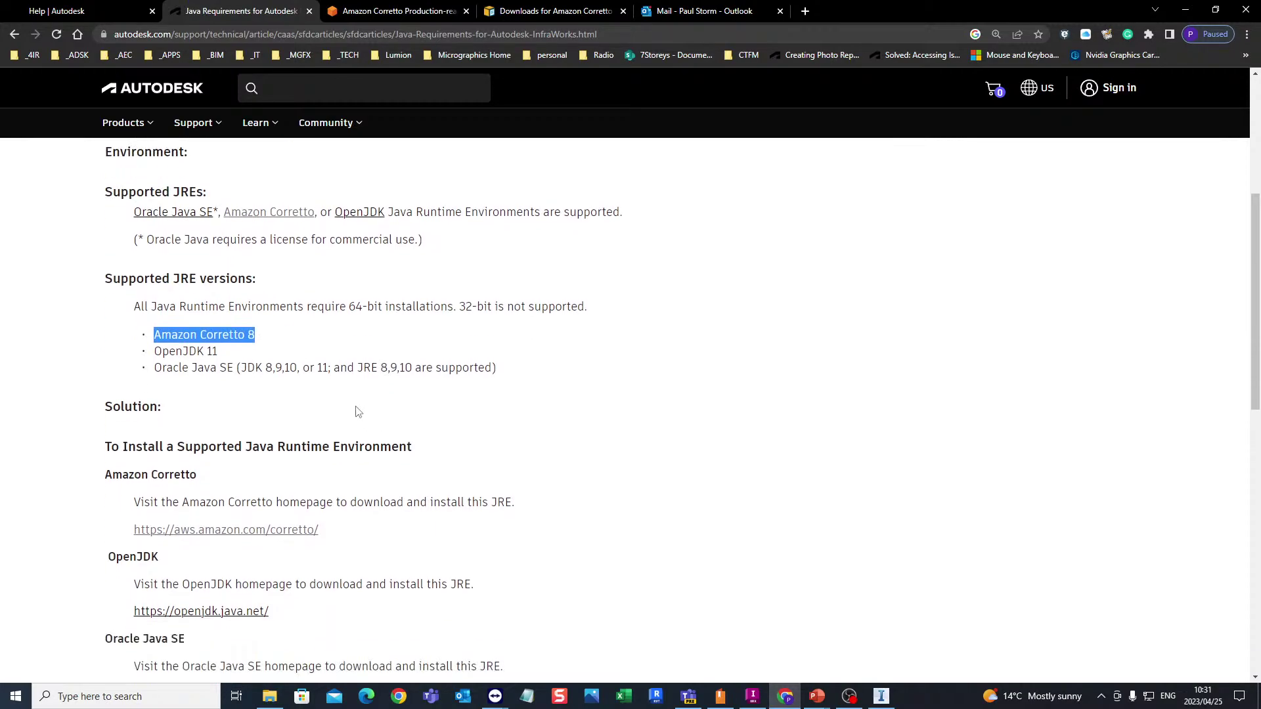
scroll(357, 412, "down", 2)
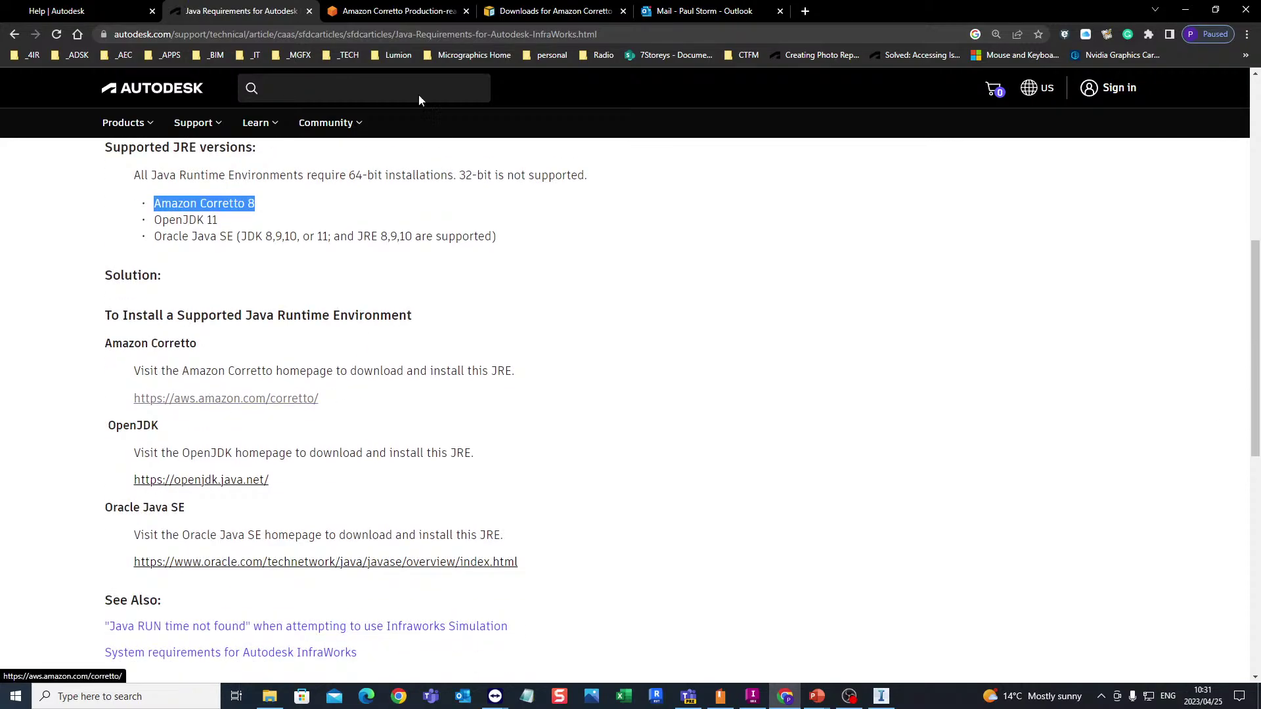
Show the Amazon Corretto overview page and point out the Amazon Corretto 8 download option
left_click(379, 13)
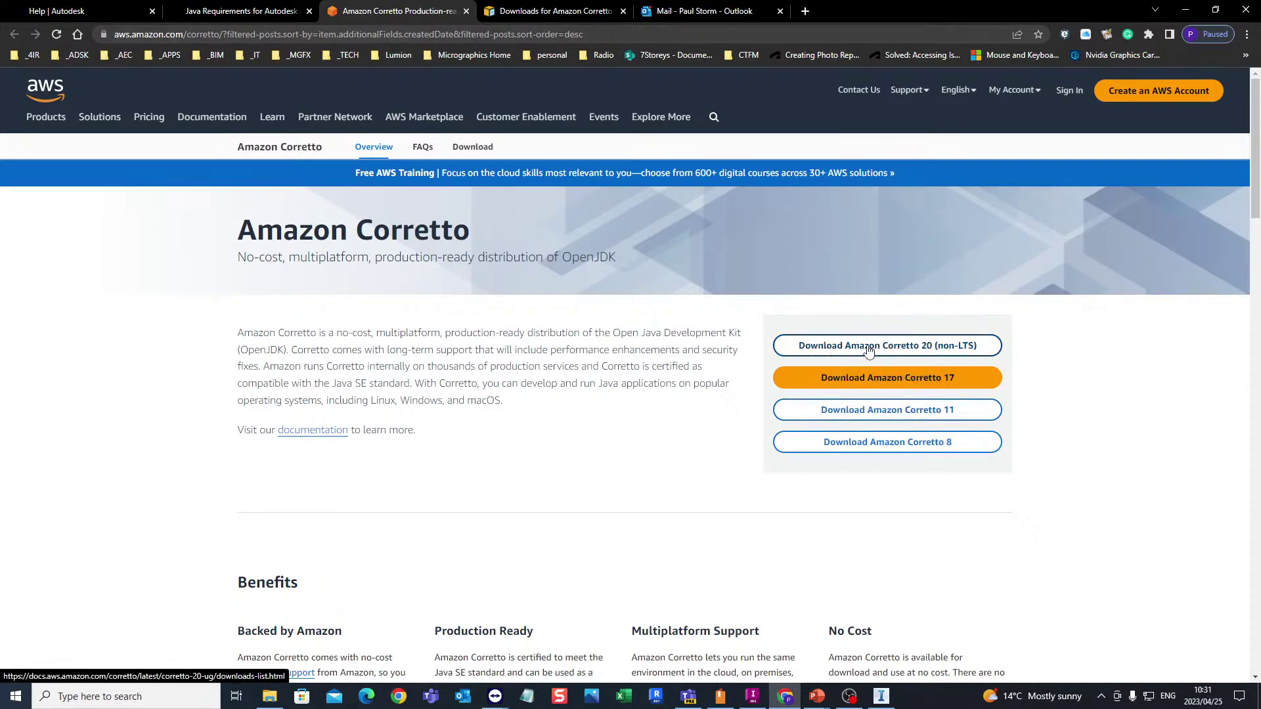
left_click(886, 451)
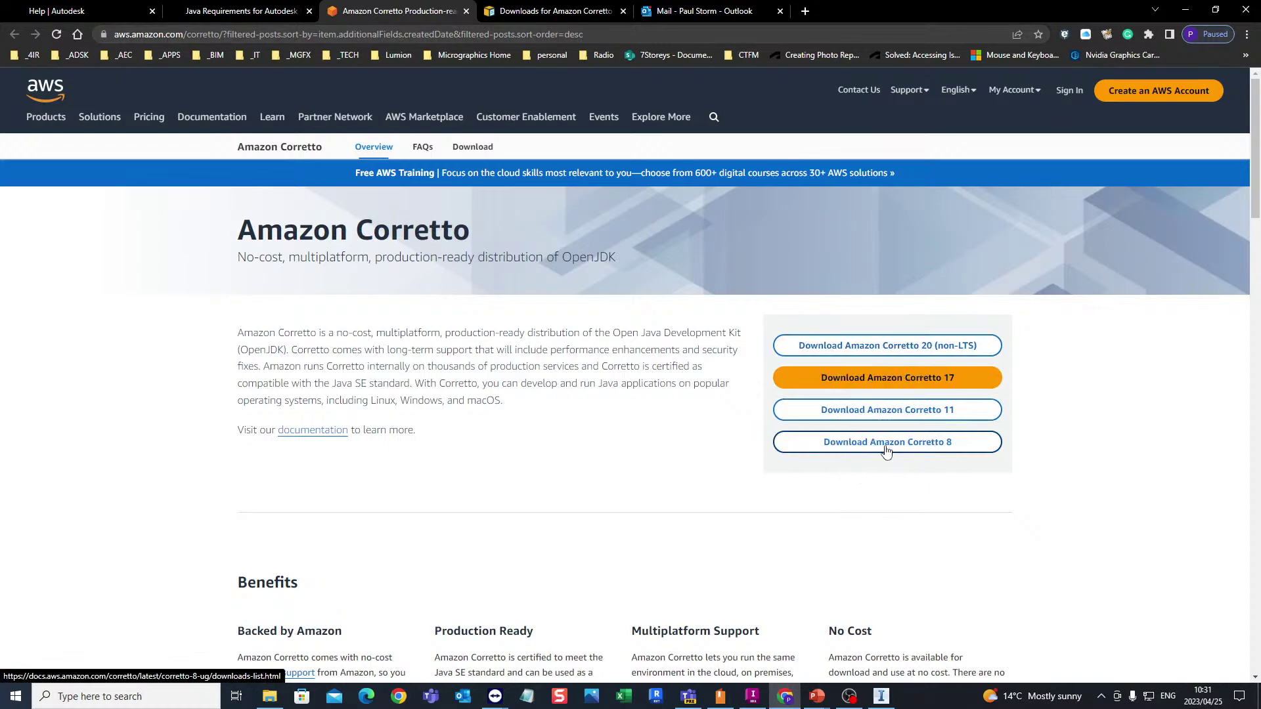
left_click(886, 451)
left_click(885, 451)
left_click(886, 451)
Show the Corretto 8 downloads list and point out the Windows x64 JDK .msi installer link
left_click(549, 12)
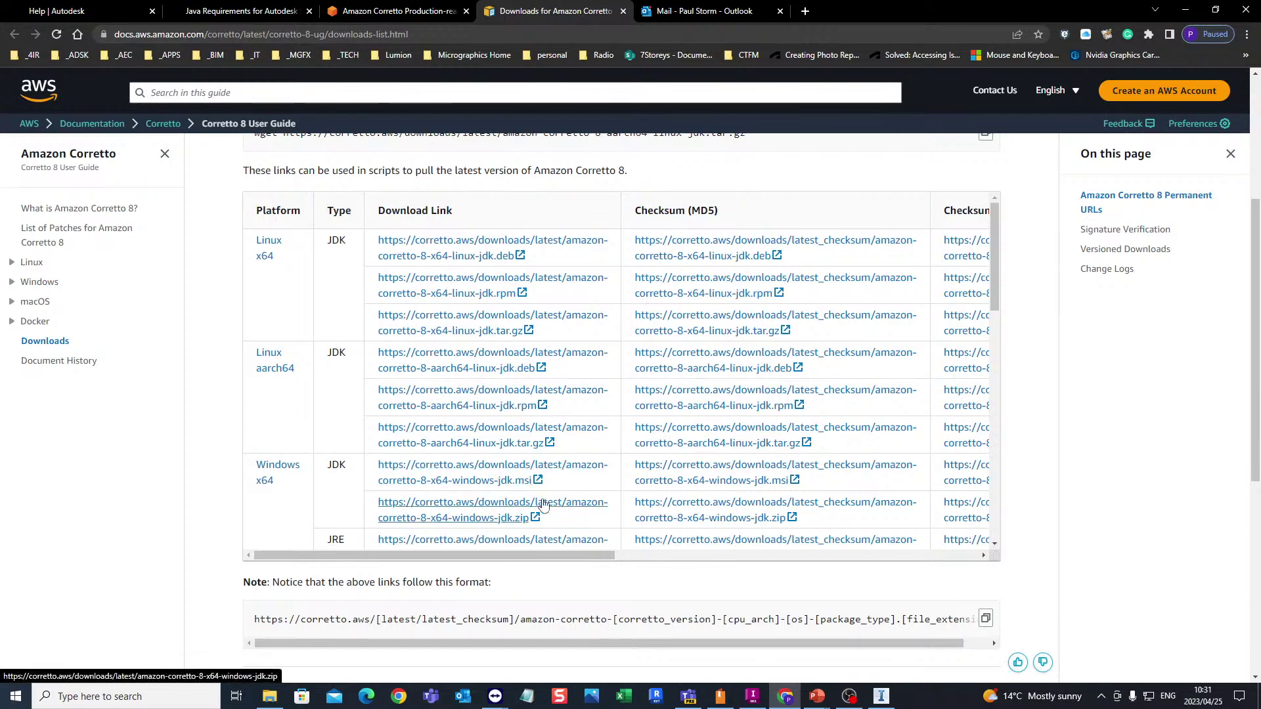
left_click(562, 483)
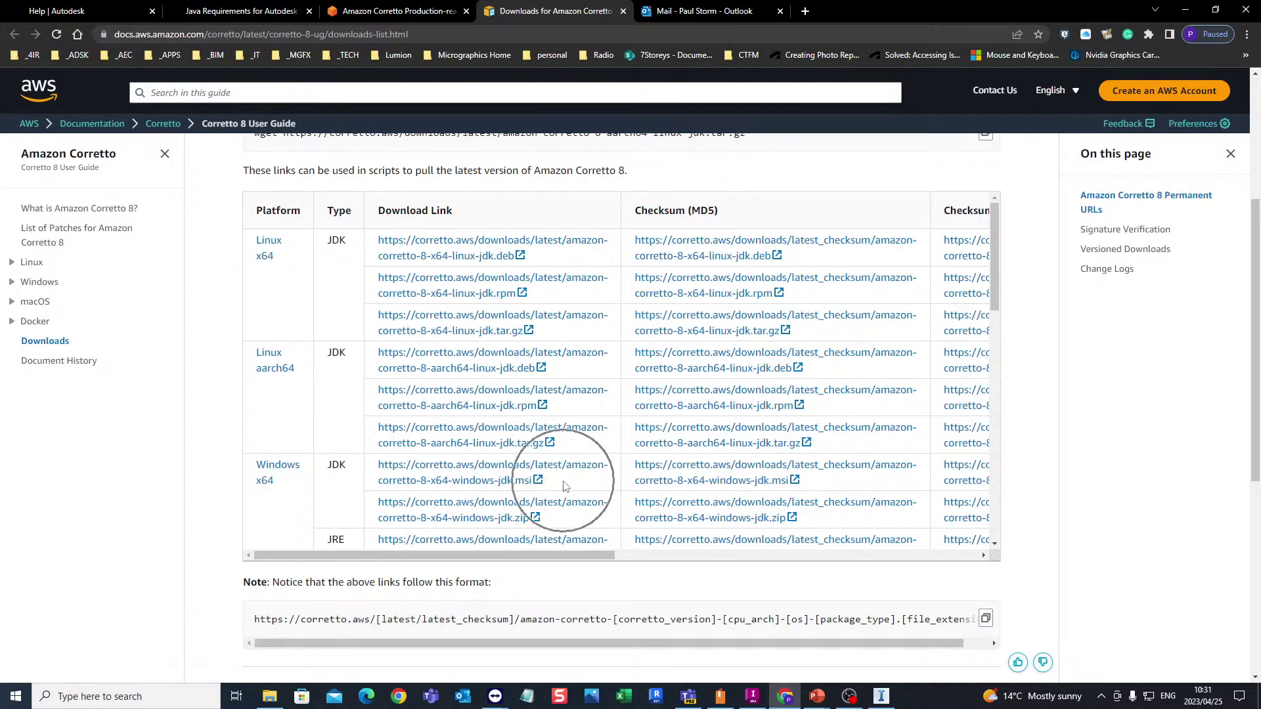
left_click(519, 489)
left_click(518, 487)
left_click(519, 486)
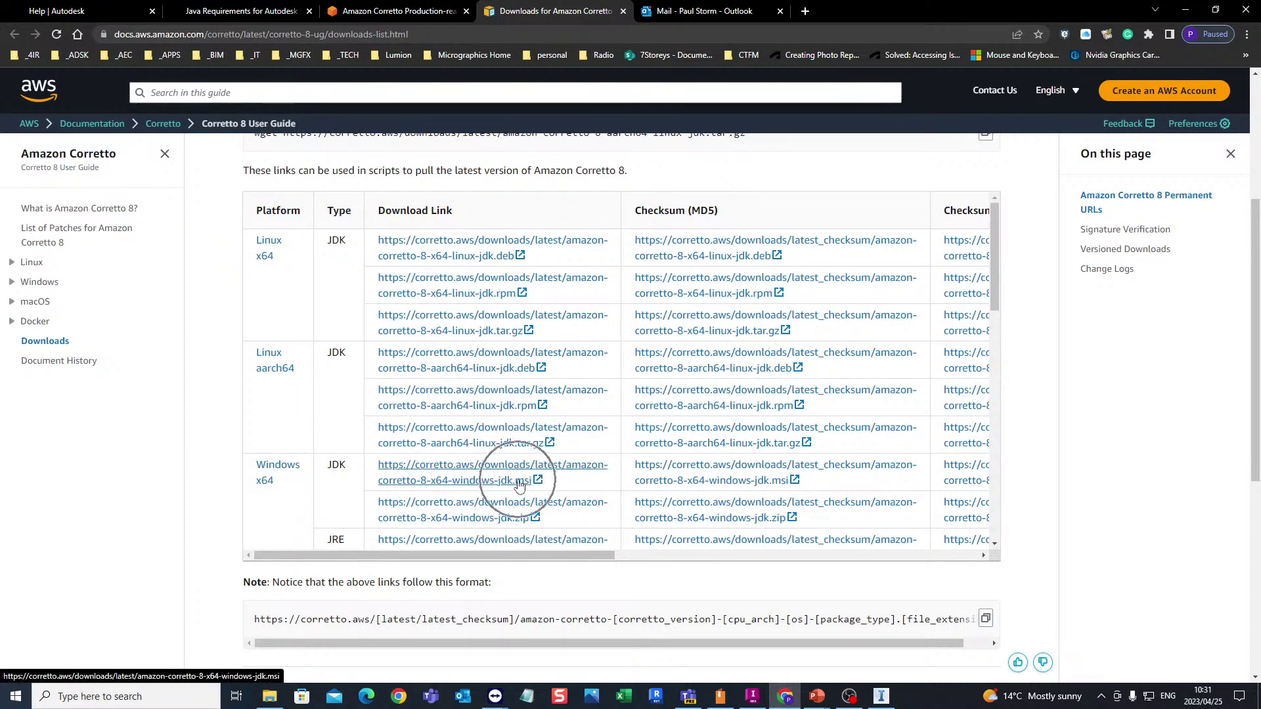
left_click(518, 486)
left_click(518, 486)
left_click(518, 487)
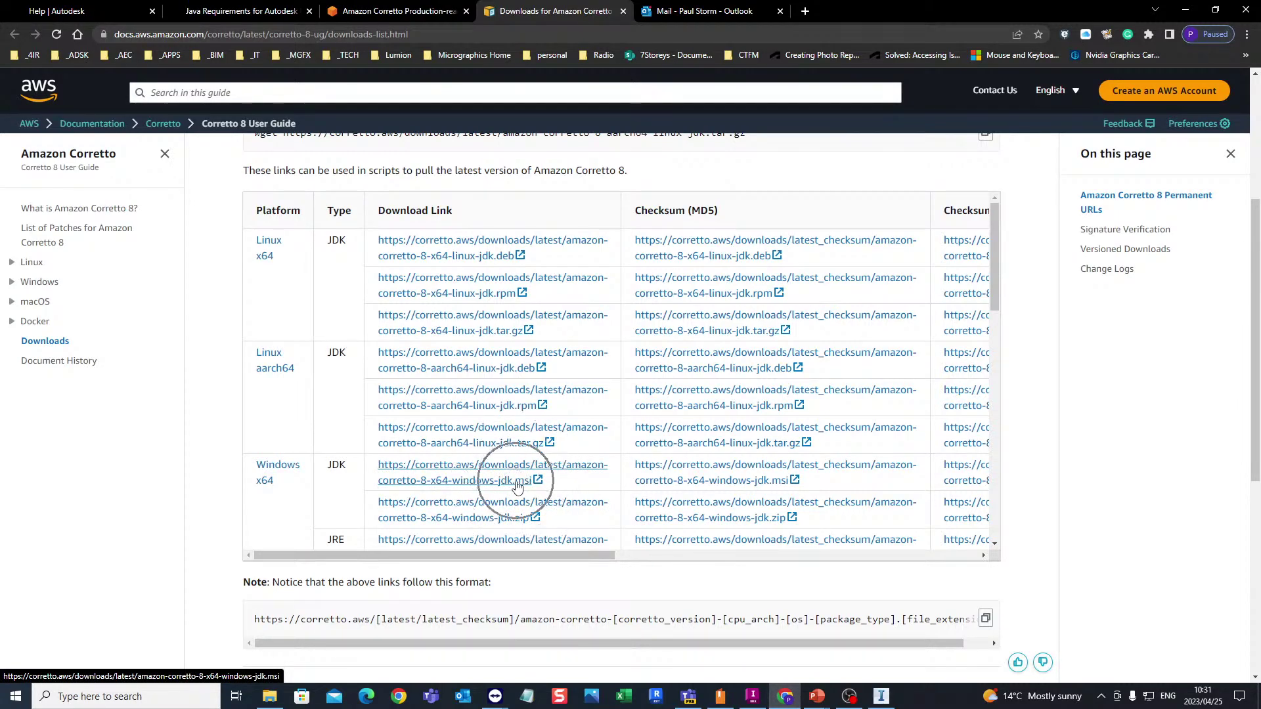
left_click(518, 487)
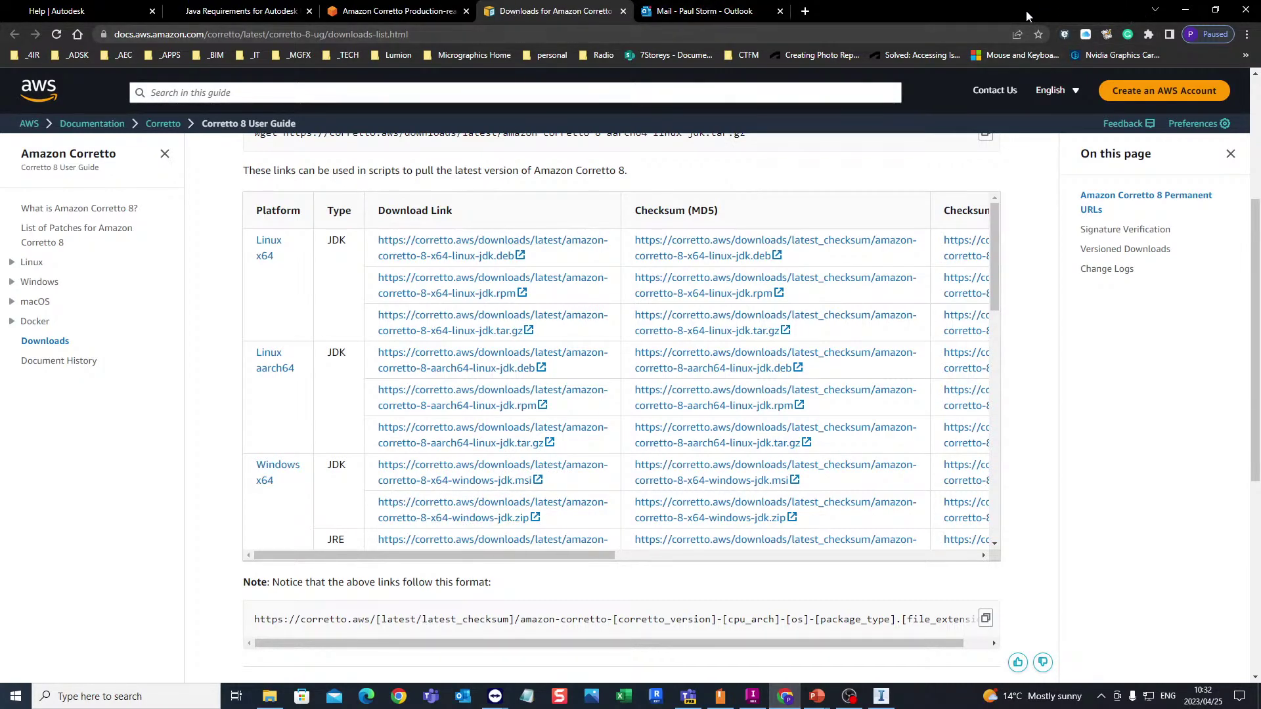
Switch back to the Traffic Analyst window and widen the simulation list pane beside the model view
left_click(1185, 10)
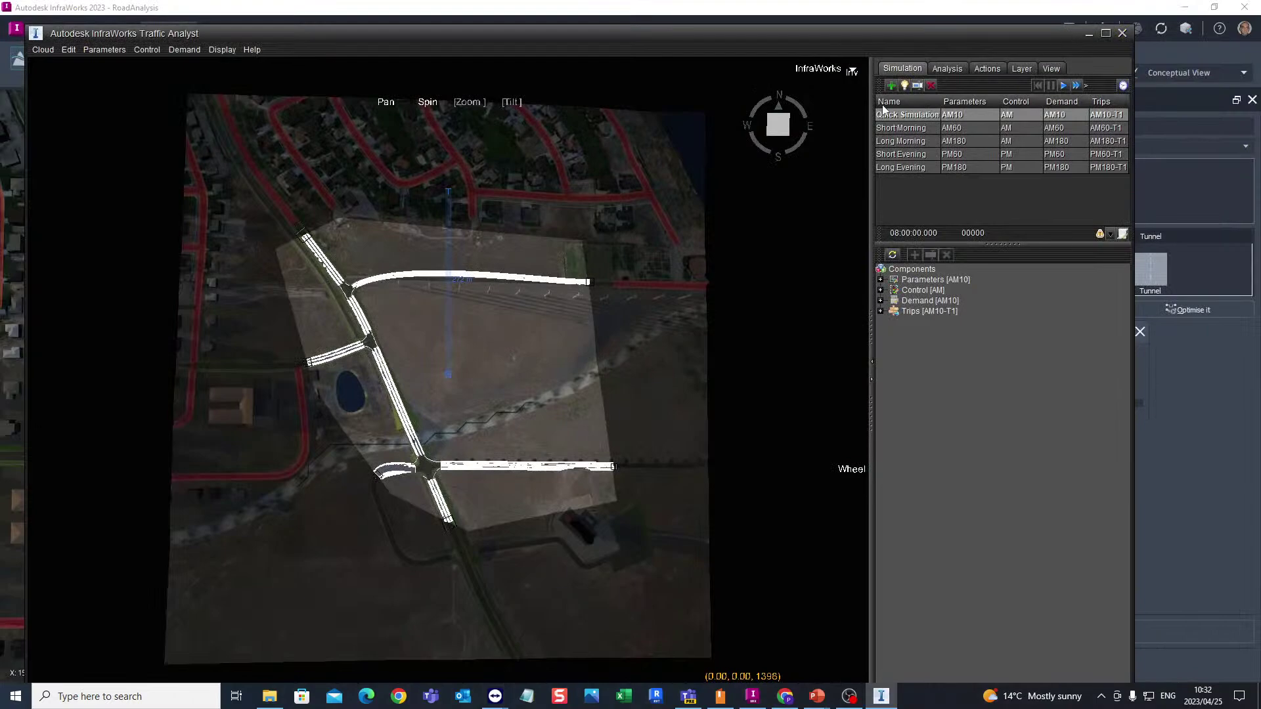
left_click_drag(870, 87, 727, 93)
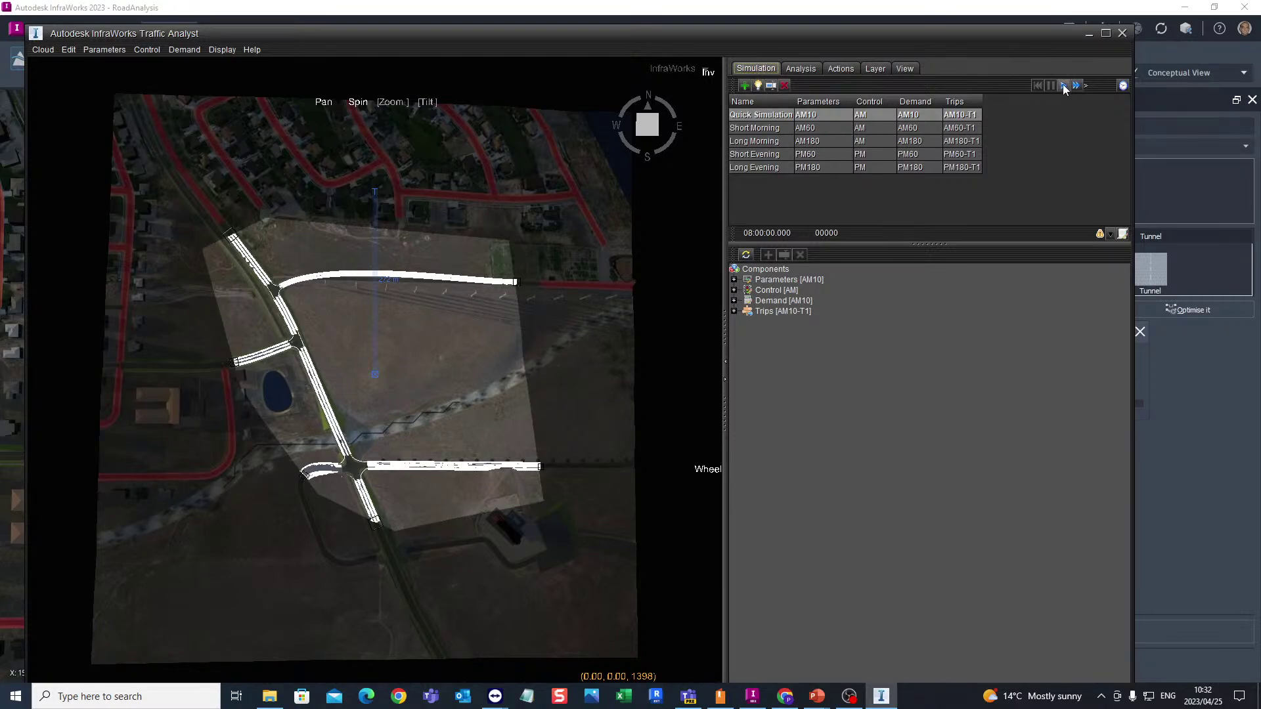
Look through the Analysis, Actions, Layer and View pages of the Traffic Analyst, ending on the Simulation page
left_click(802, 69)
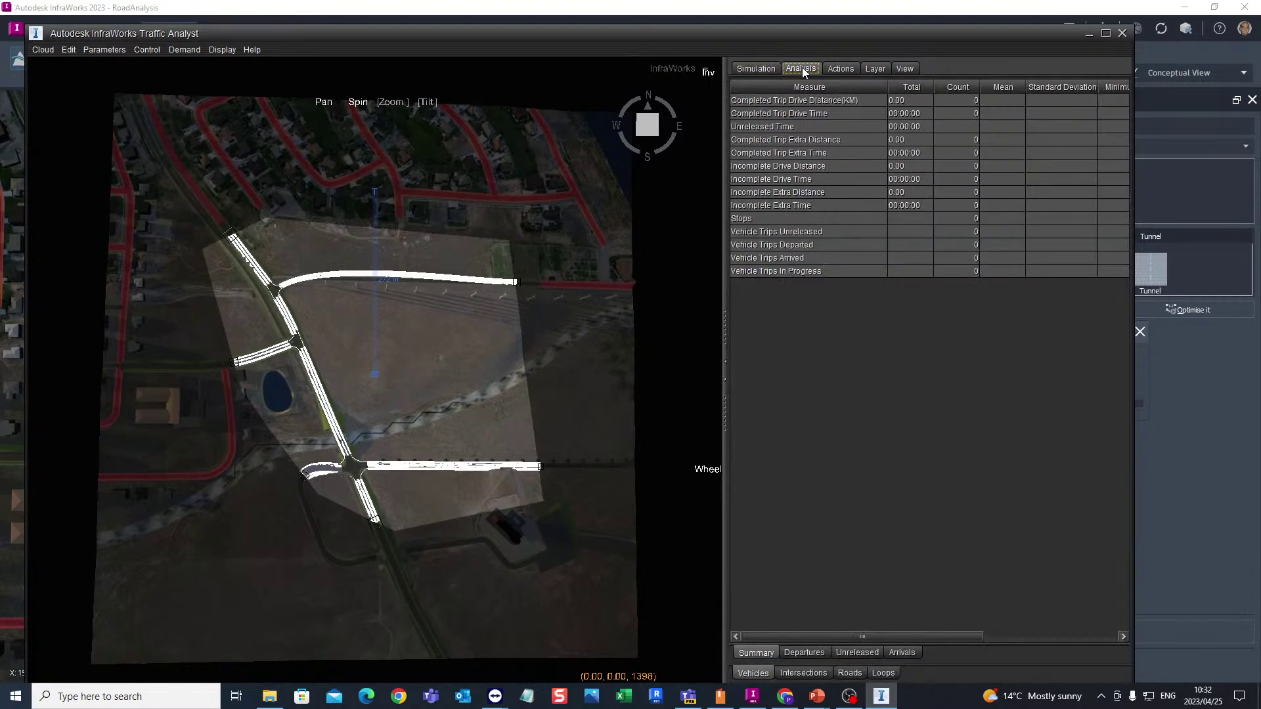
left_click(841, 69)
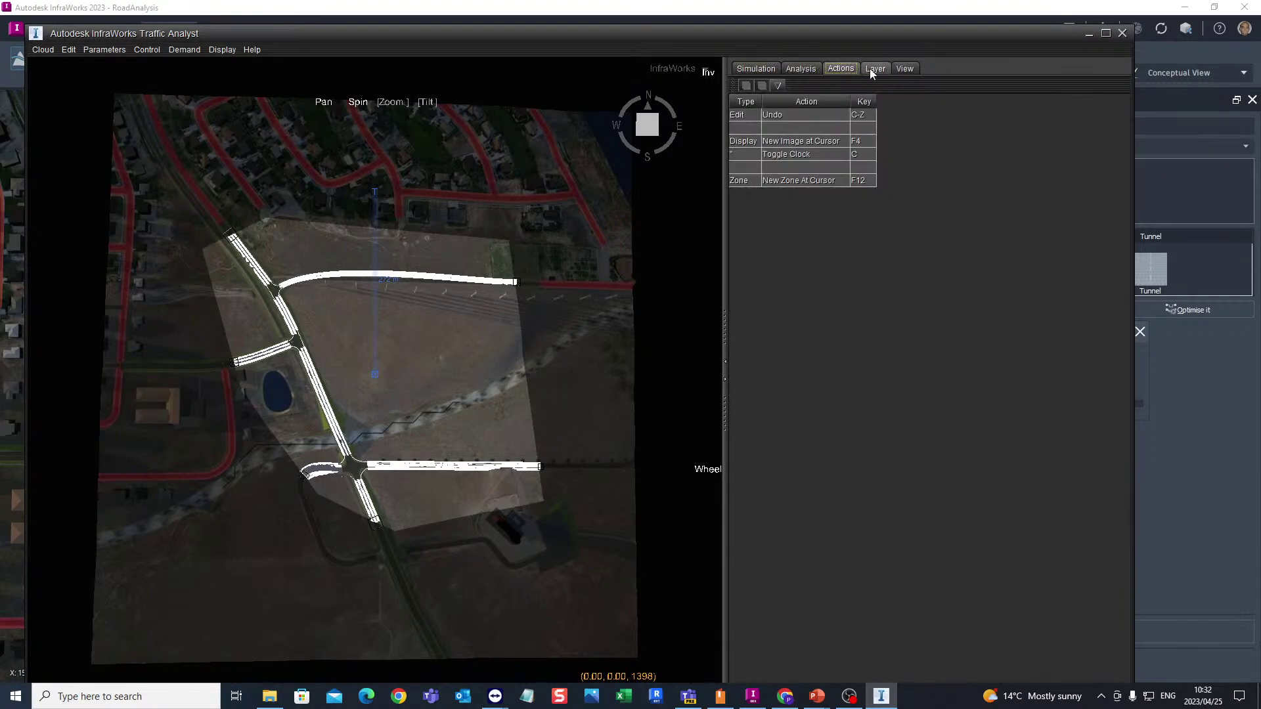
left_click(872, 68)
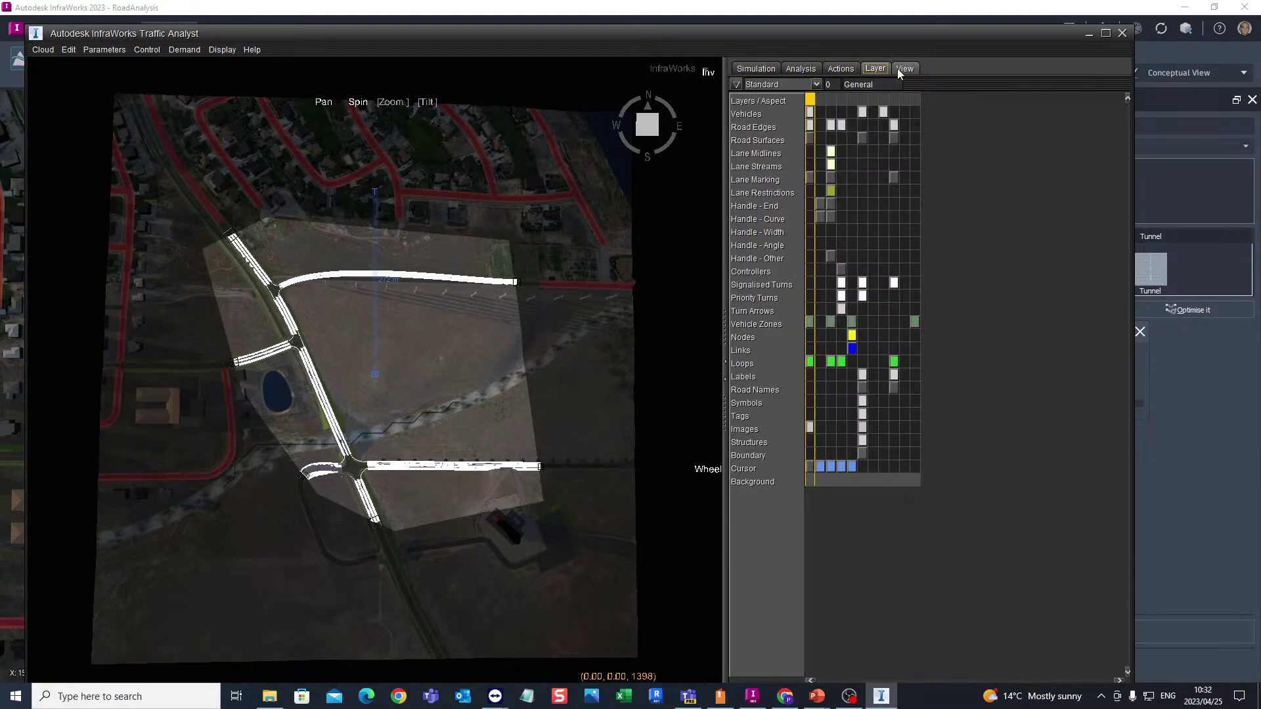
left_click(905, 69)
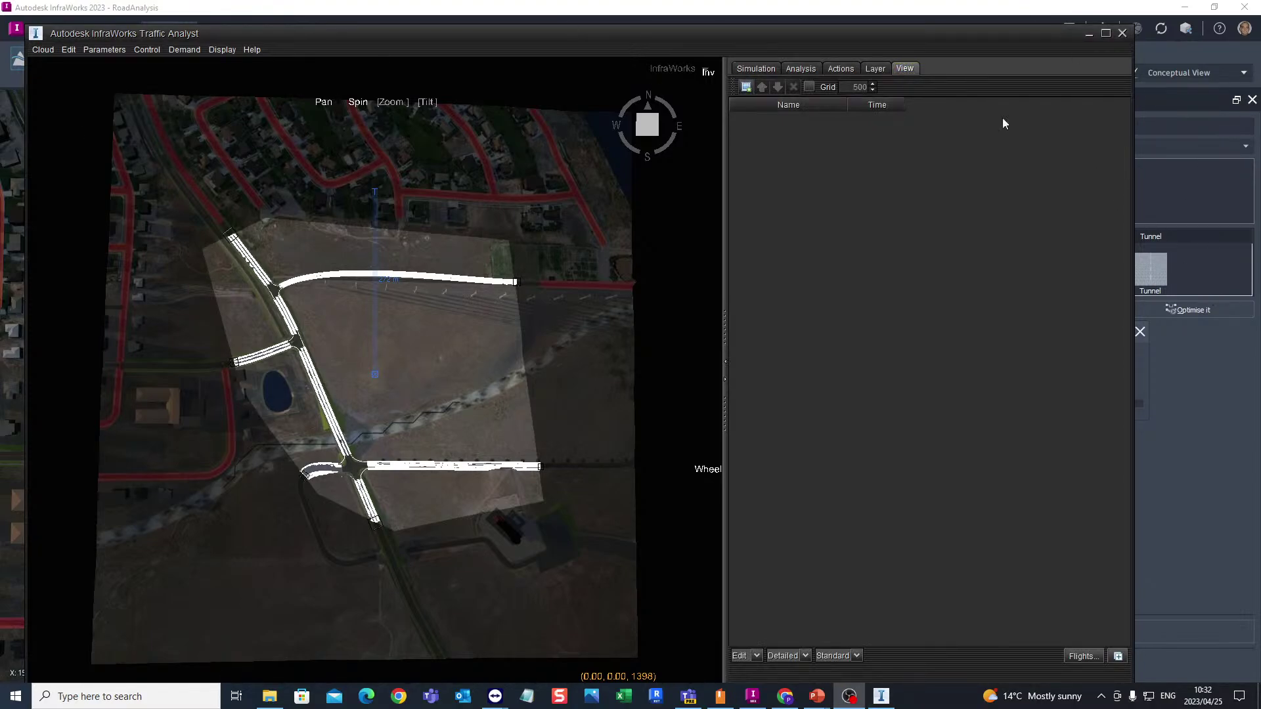
left_click(759, 71)
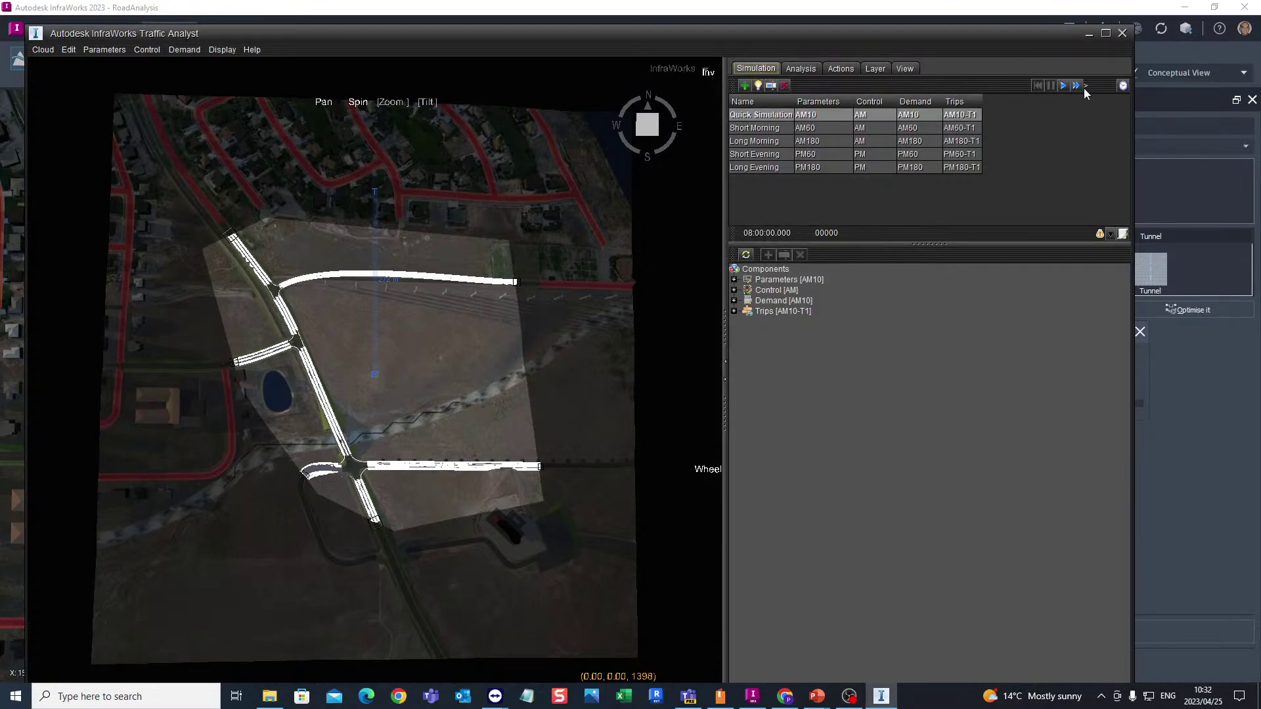
Maximise the Traffic Analyst window and select the Quick Simulation
left_click(1105, 34)
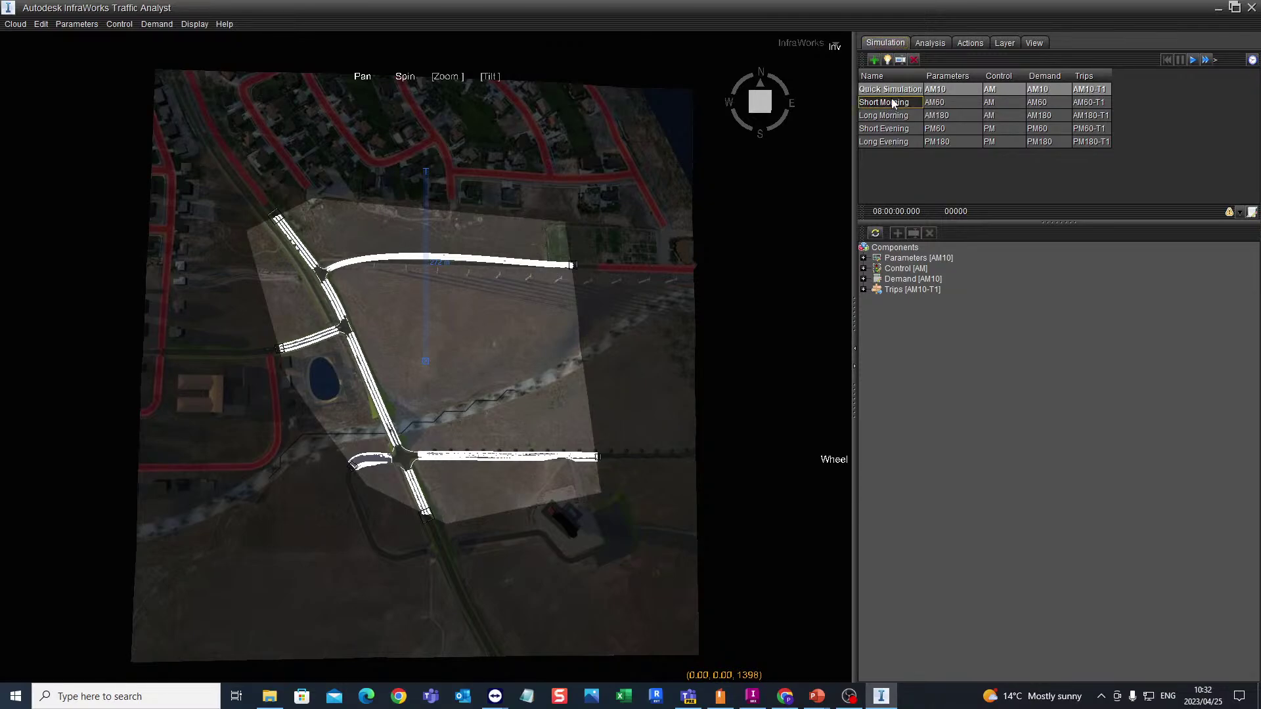
left_click(907, 90)
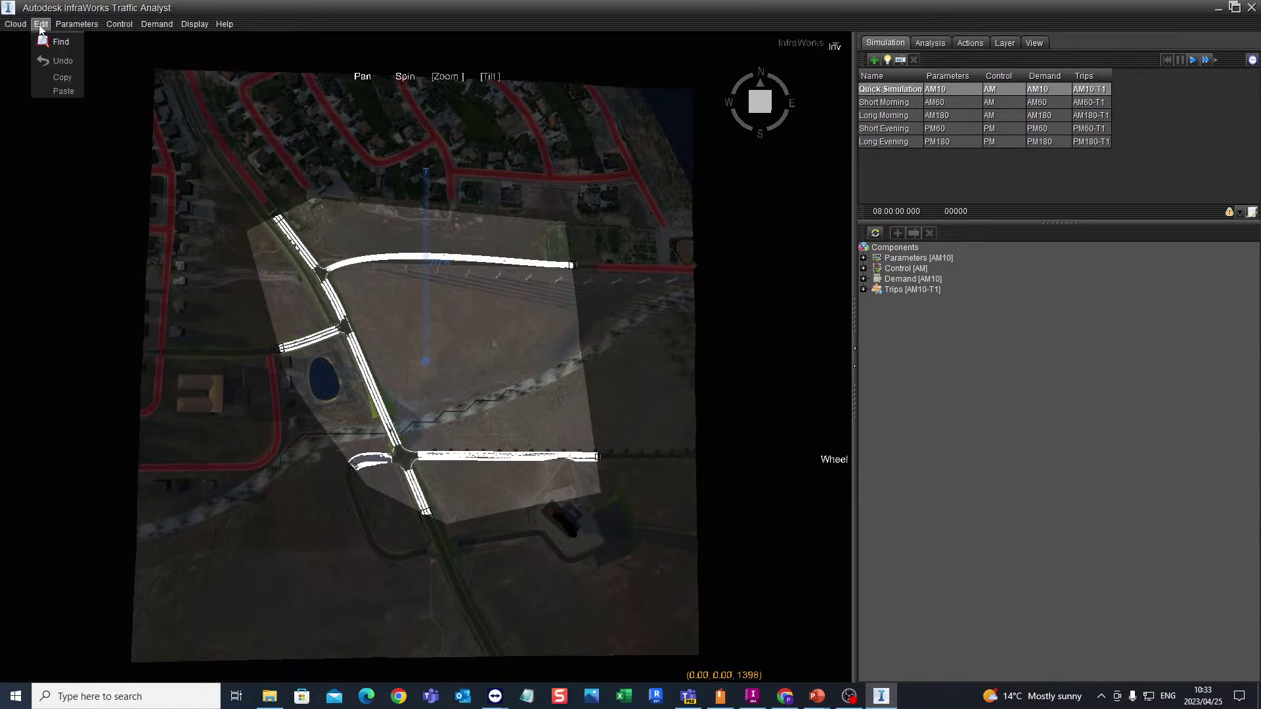
Open the Demand Editor for the AM10 demand and move it clear of the study area's road network
mouse_move(71, 26)
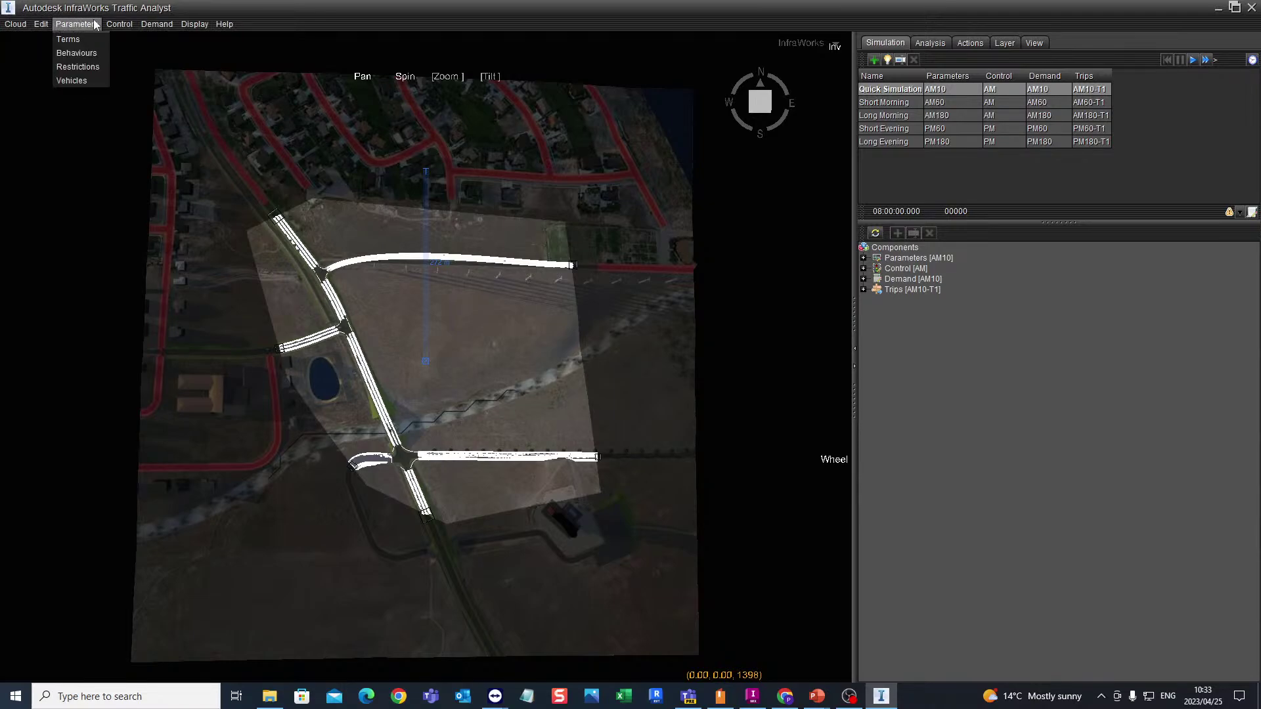
mouse_move(119, 26)
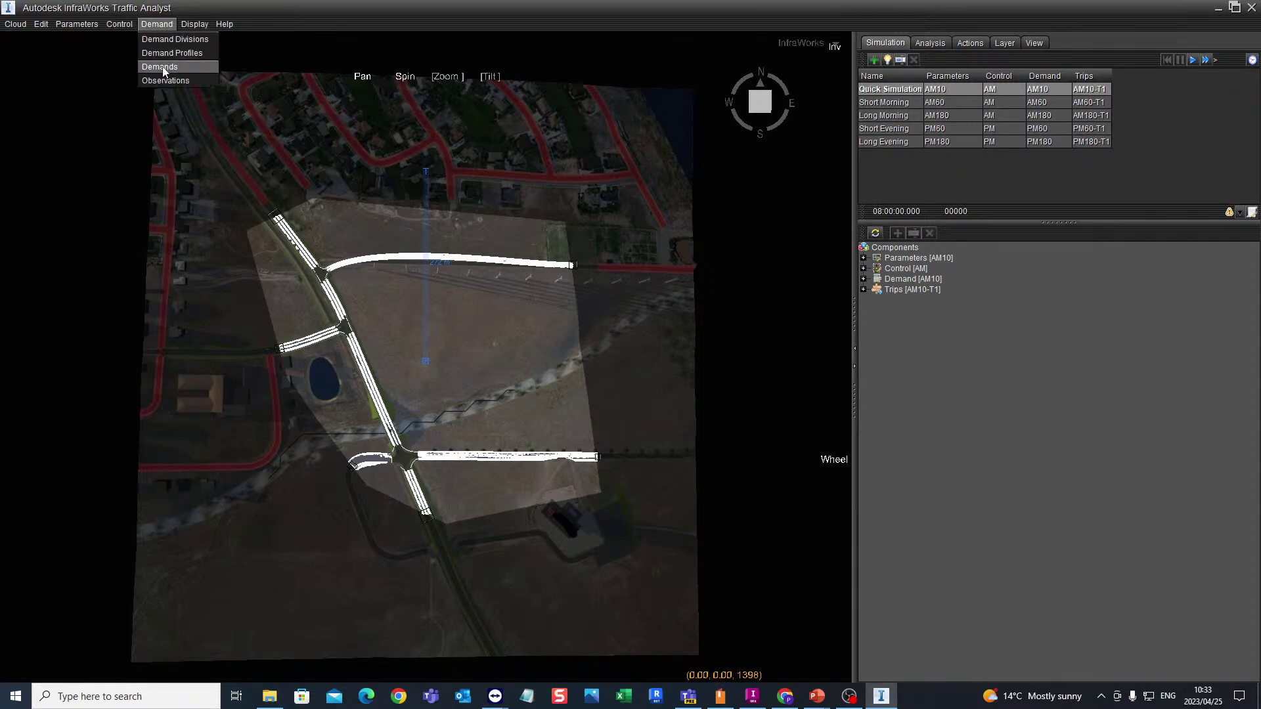
left_click(163, 70)
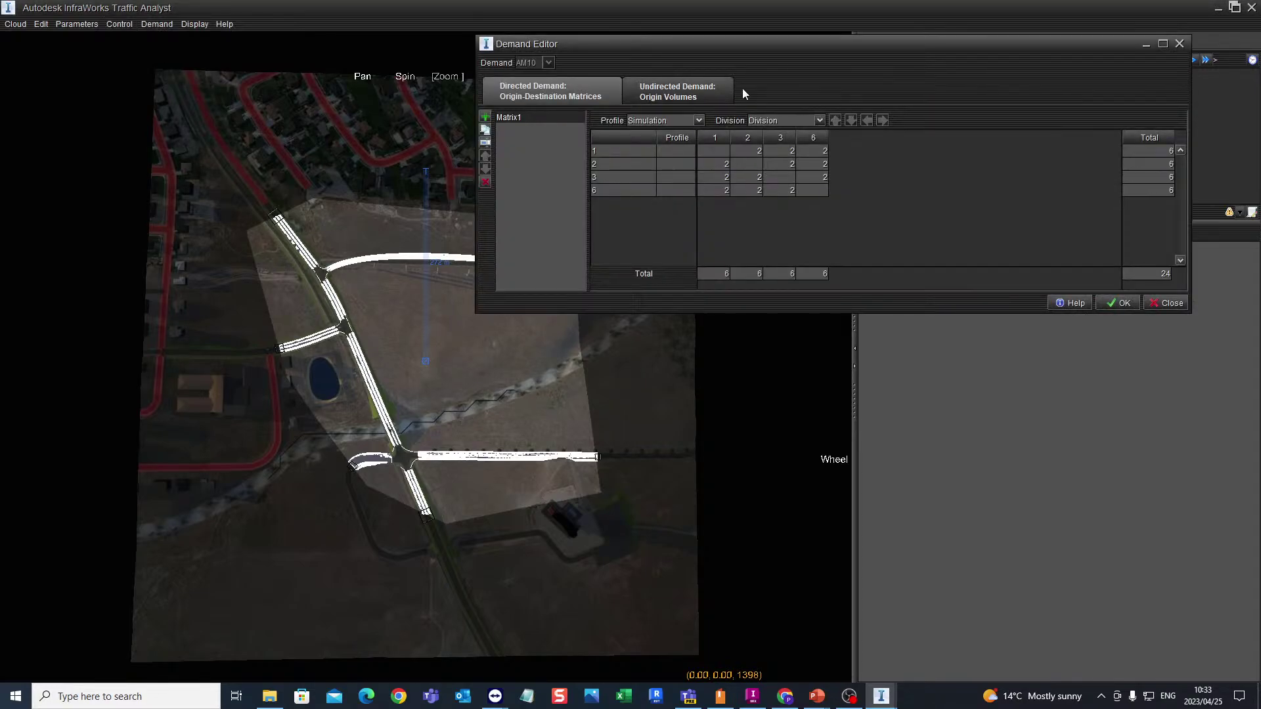
left_click_drag(589, 49, 683, 133)
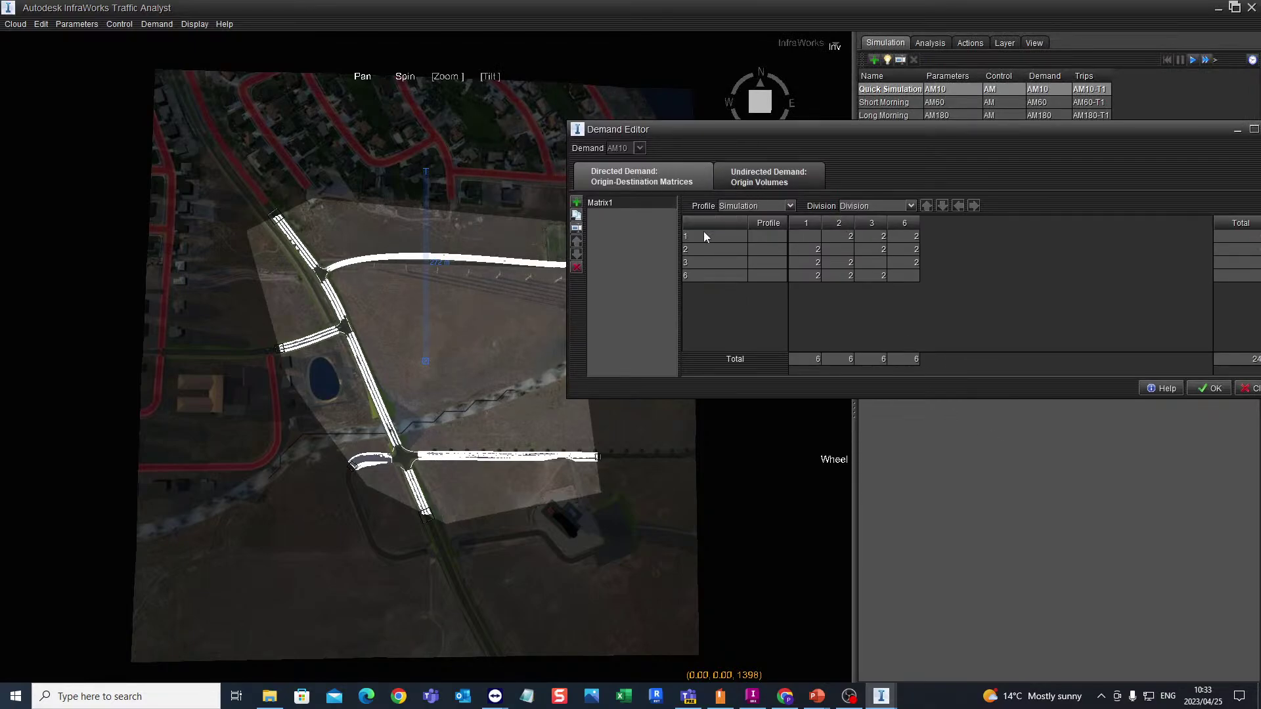
left_click_drag(661, 137, 692, 90)
Examine the trip directions of origin zones 1 and 2 in the origin-destination matrix against the model
left_click(726, 190)
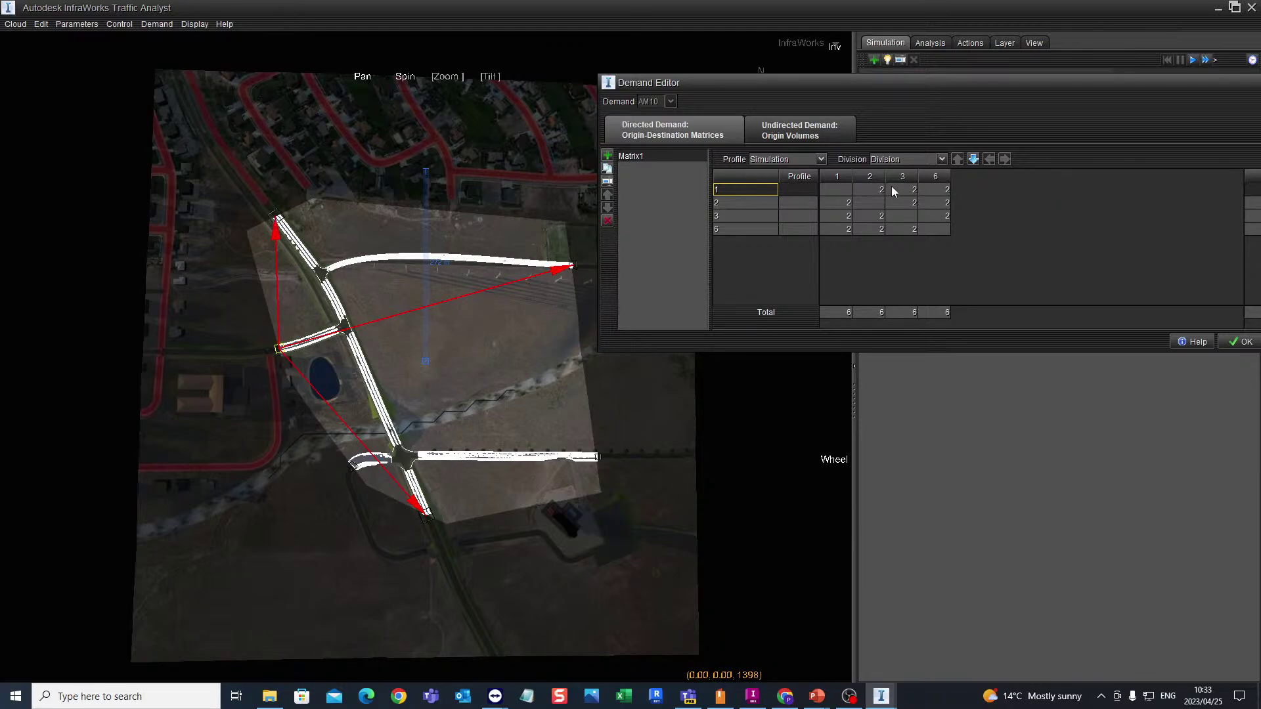
left_click(940, 159)
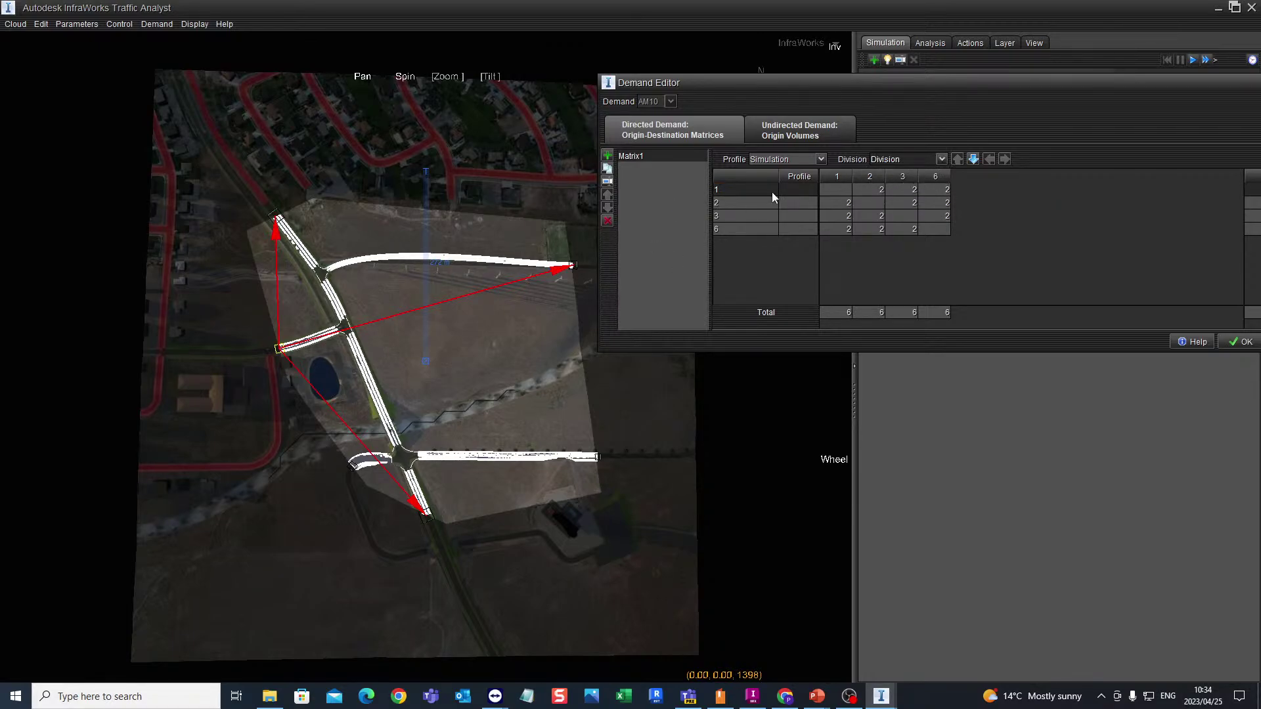
left_click(733, 205)
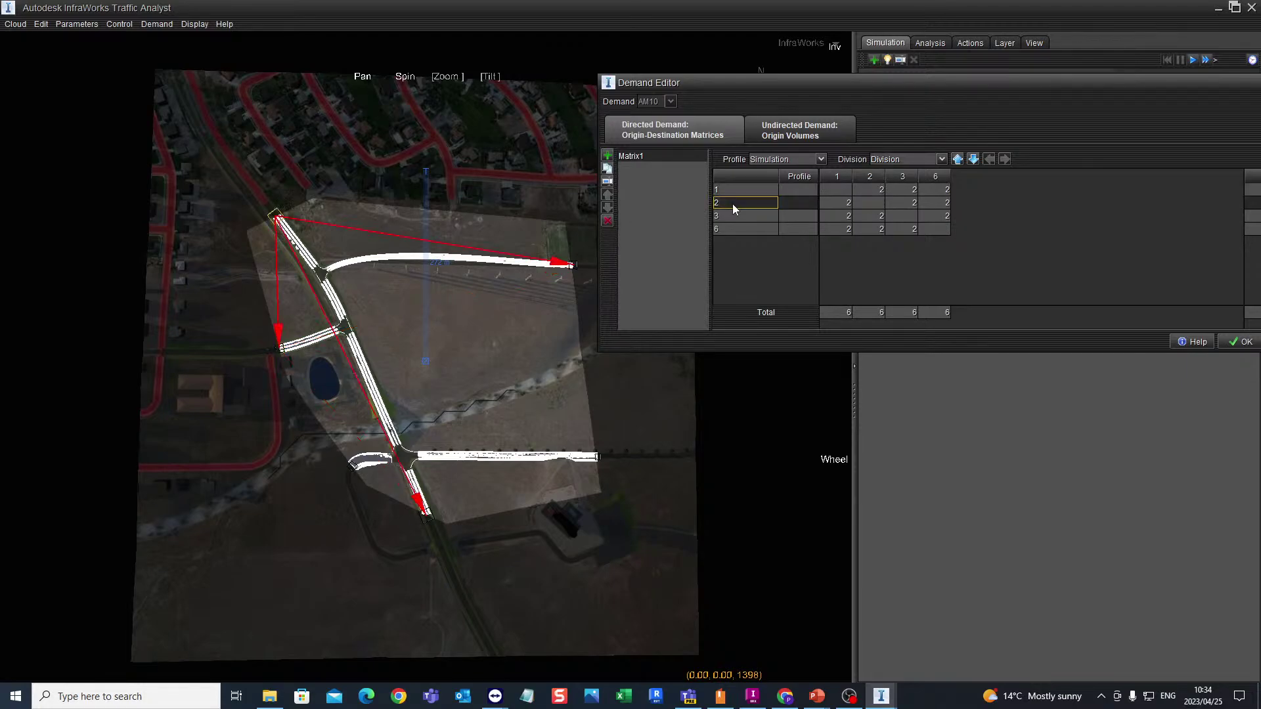
left_click(727, 189)
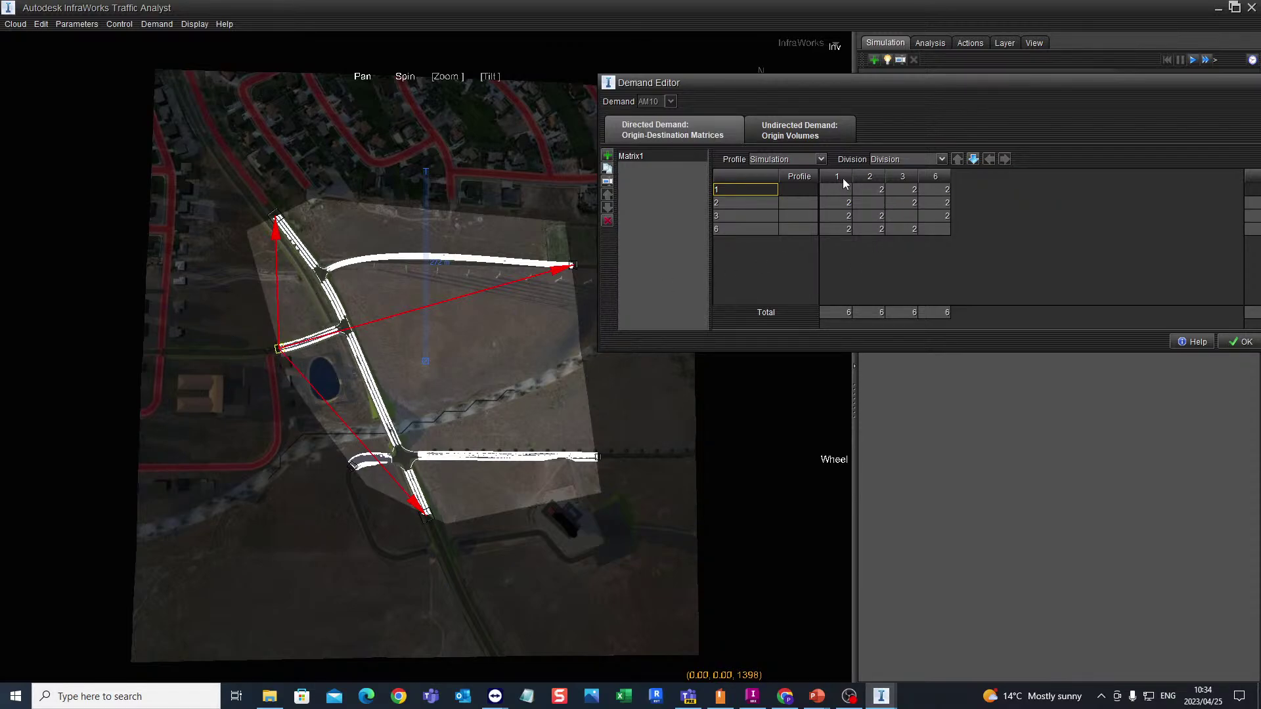
Set the directed demand into zone 1 to 30 trips from zone 2, 30 from zone 3 and 20 from zone 6
left_click(848, 201)
left_click(830, 202)
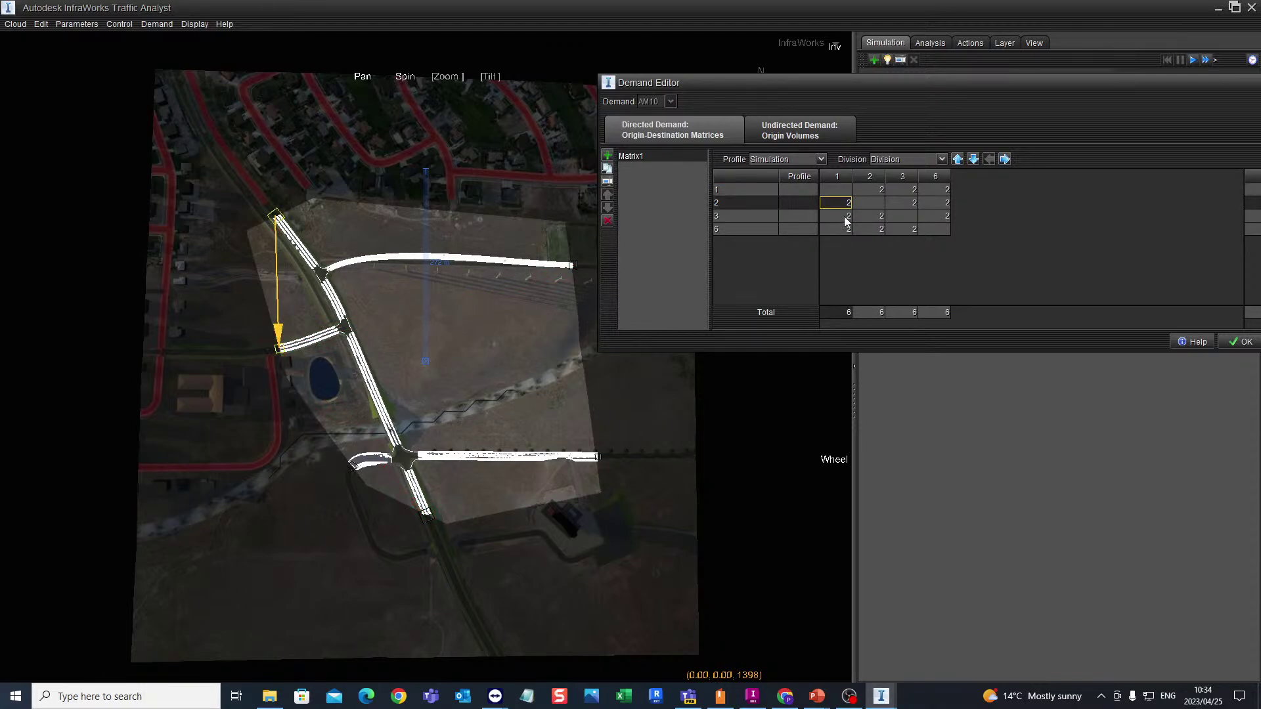
type("30")
left_click(846, 220)
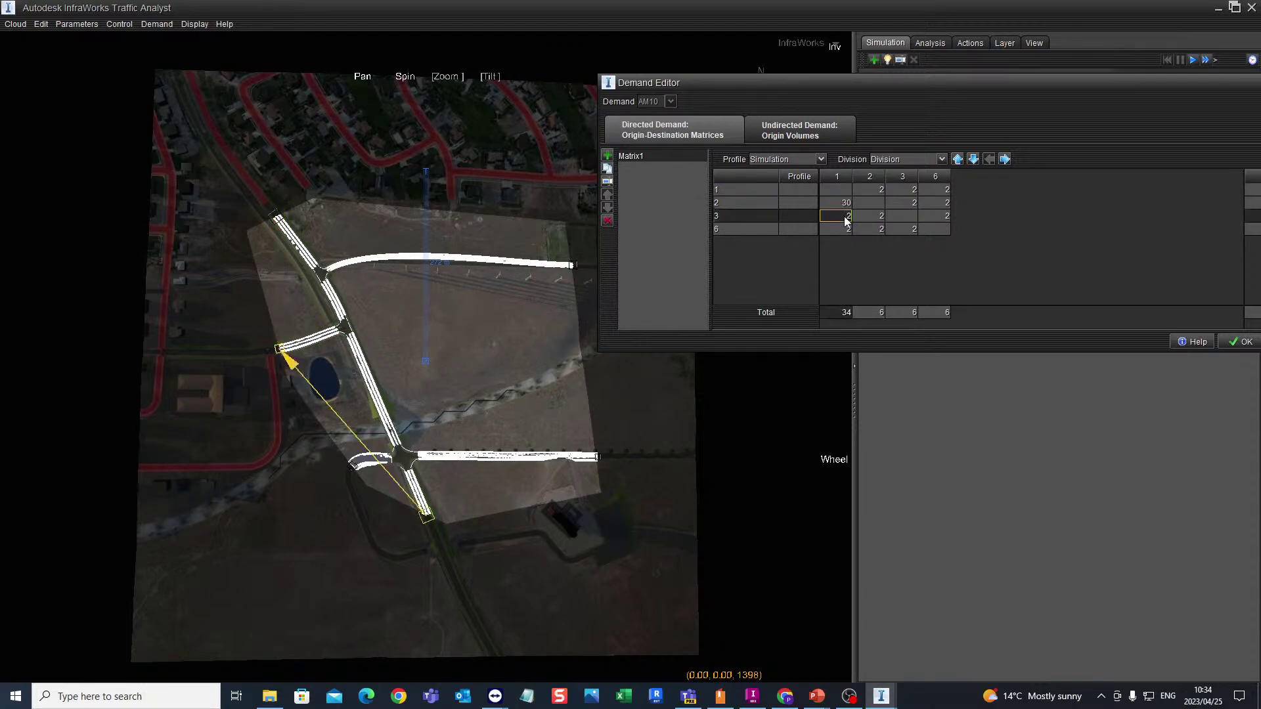
type("30")
left_click(831, 230)
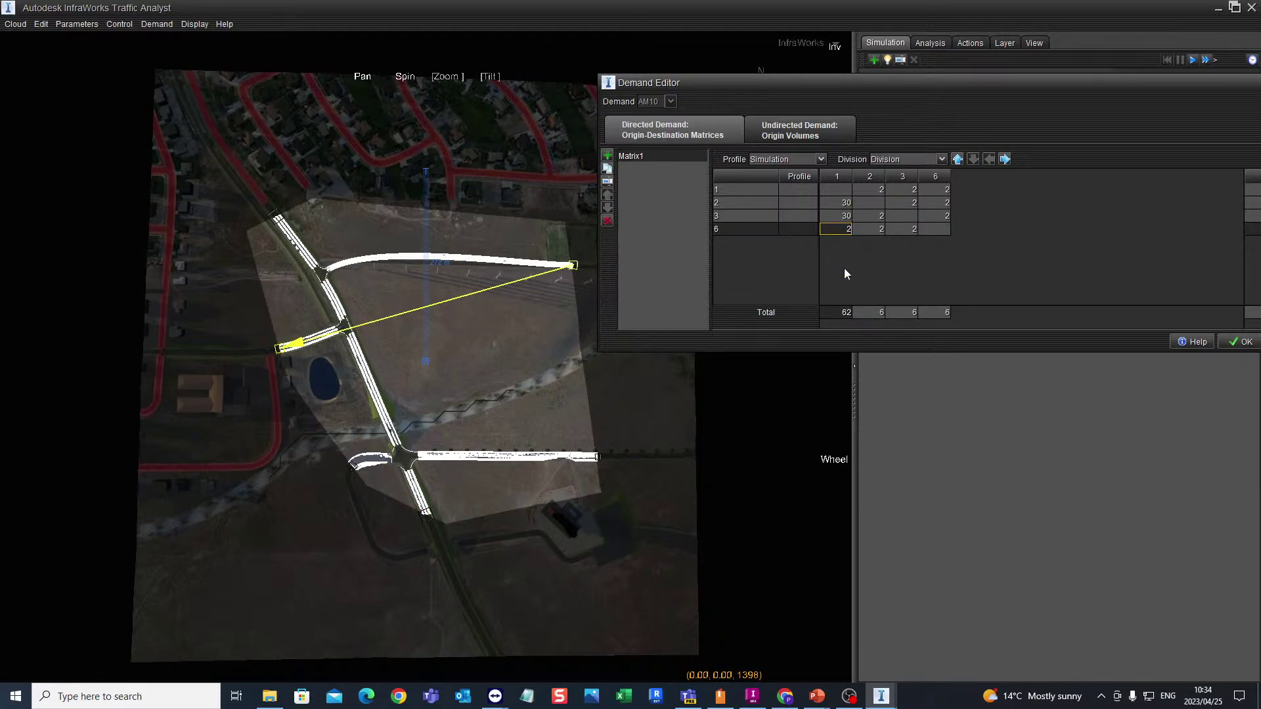
left_click(839, 216)
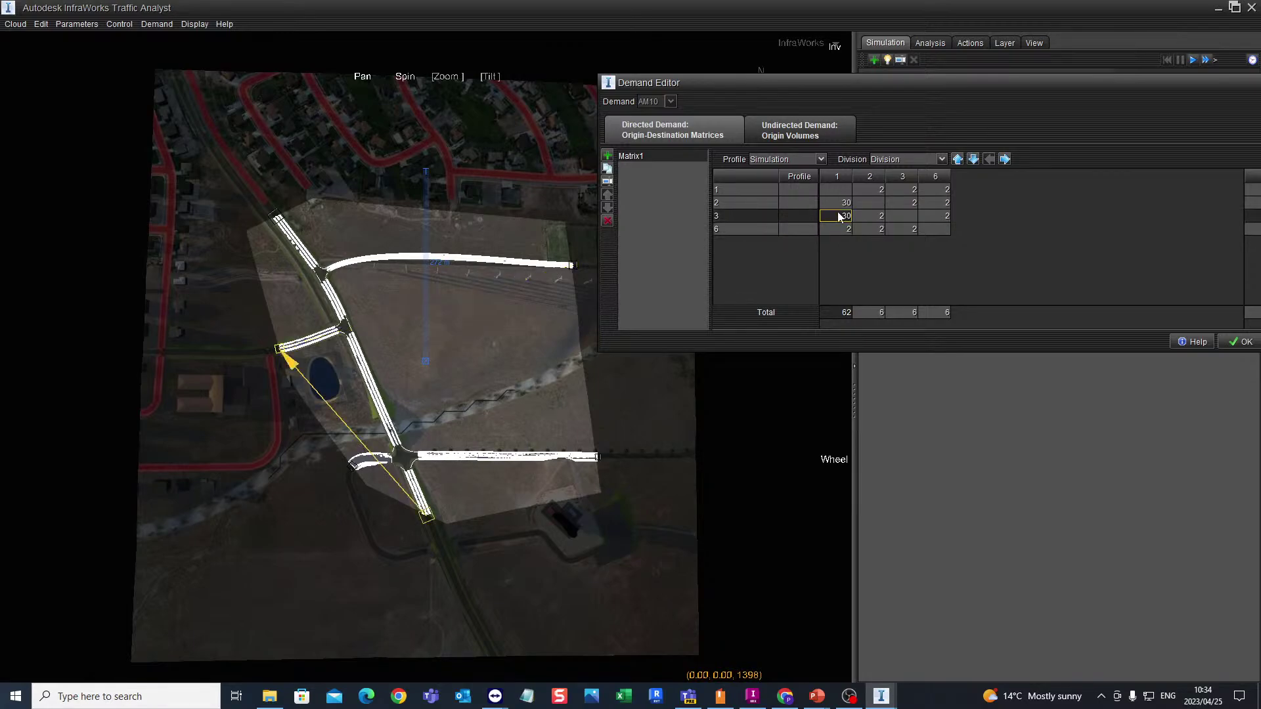
left_click(835, 204)
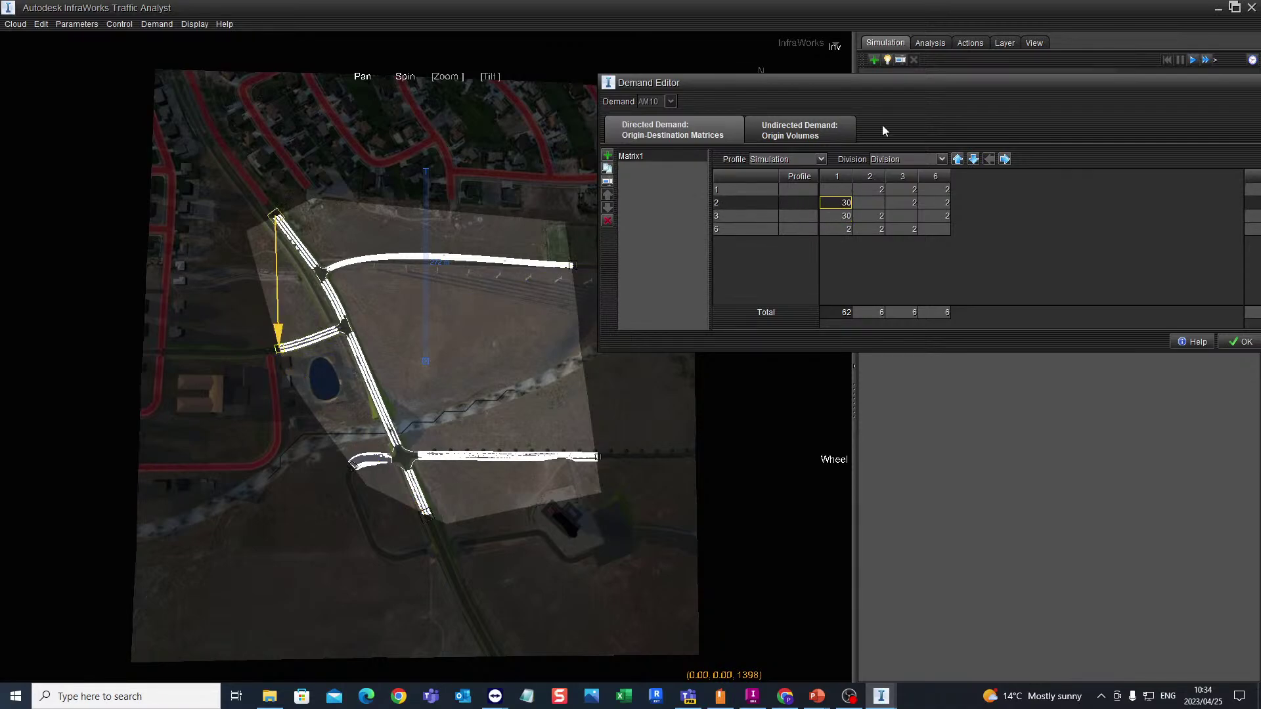
left_click(833, 228)
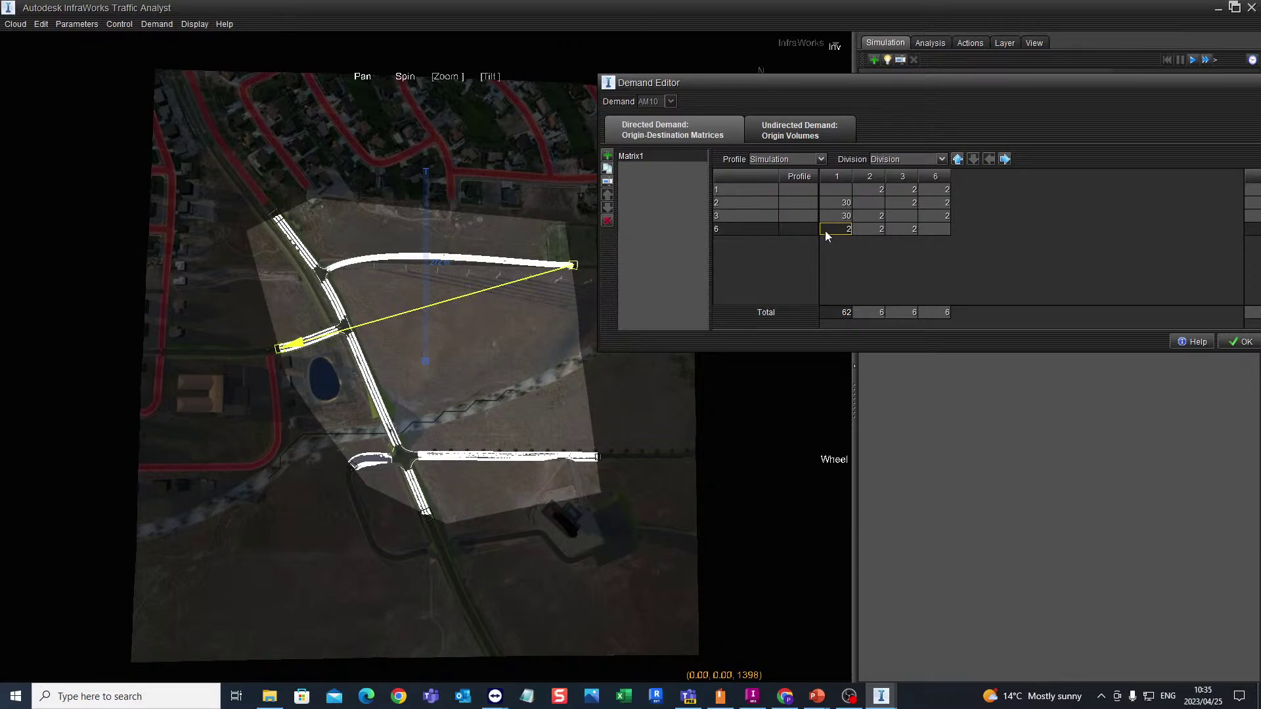
Set the directed demand into zone 2 to 50 trips from zone 1, 60 from zone 3 and 20 from zone 6
left_click(864, 188)
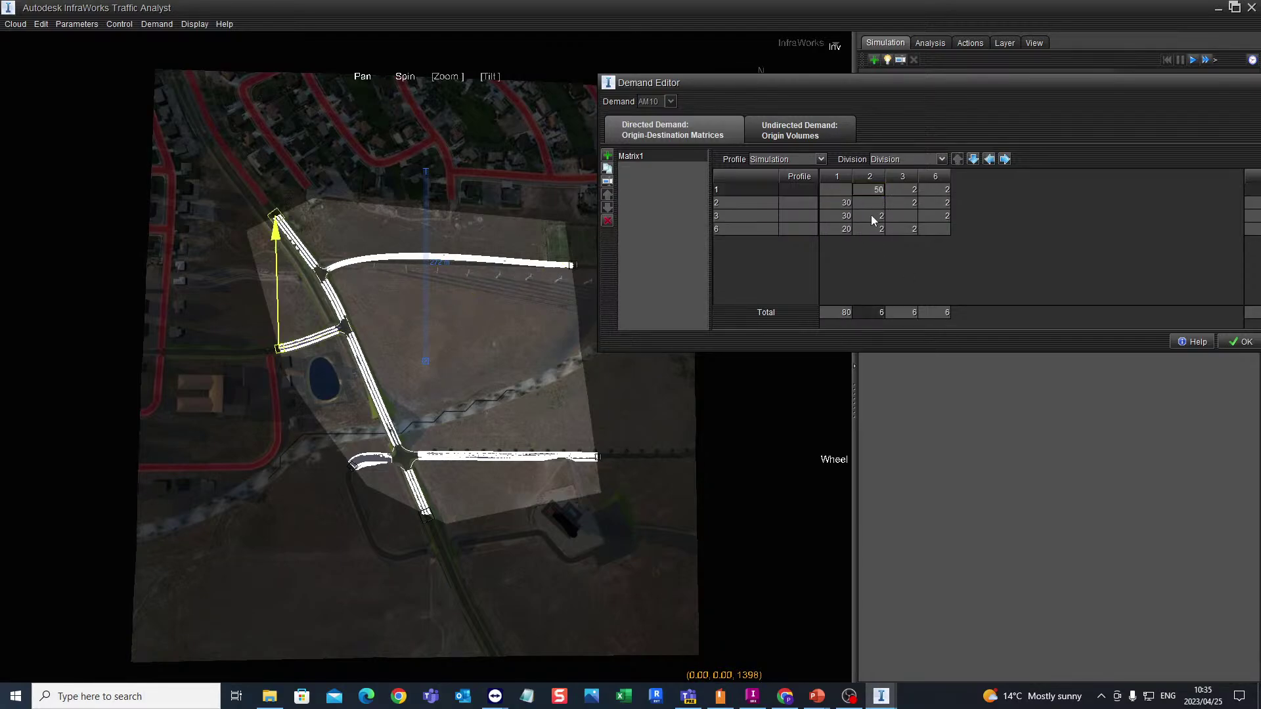
left_click(874, 219)
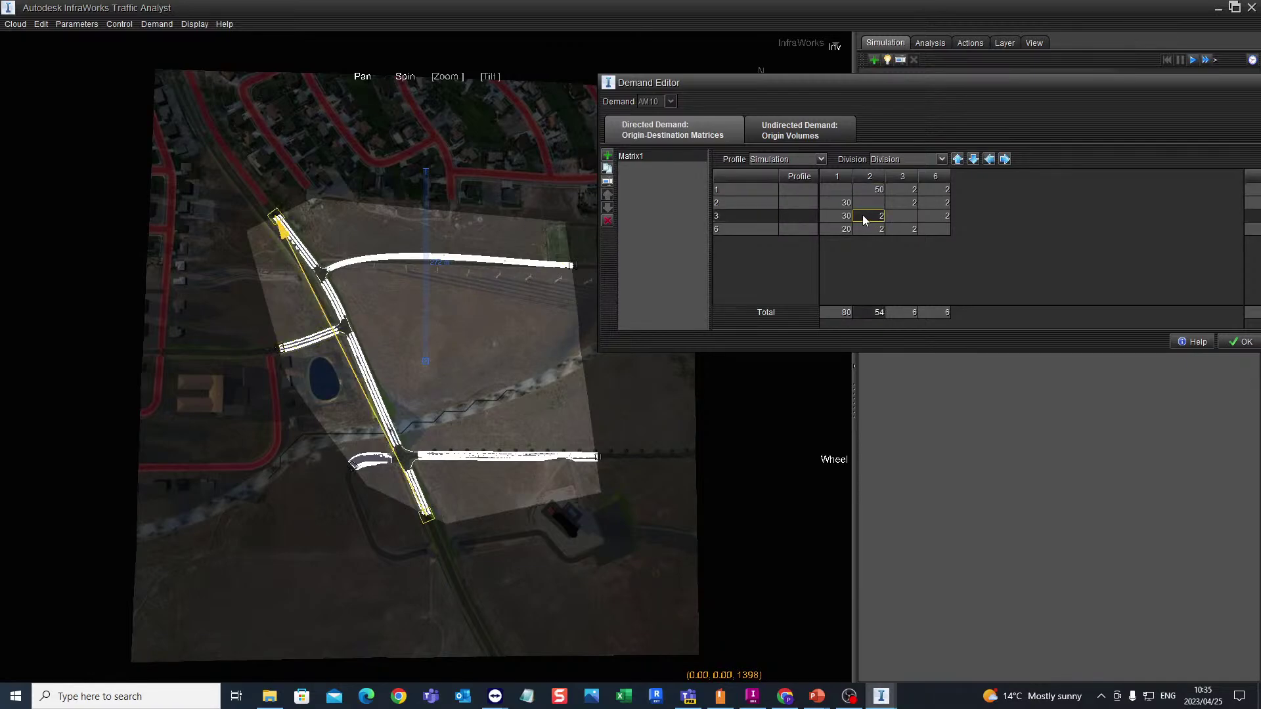
type("60")
left_click(875, 230)
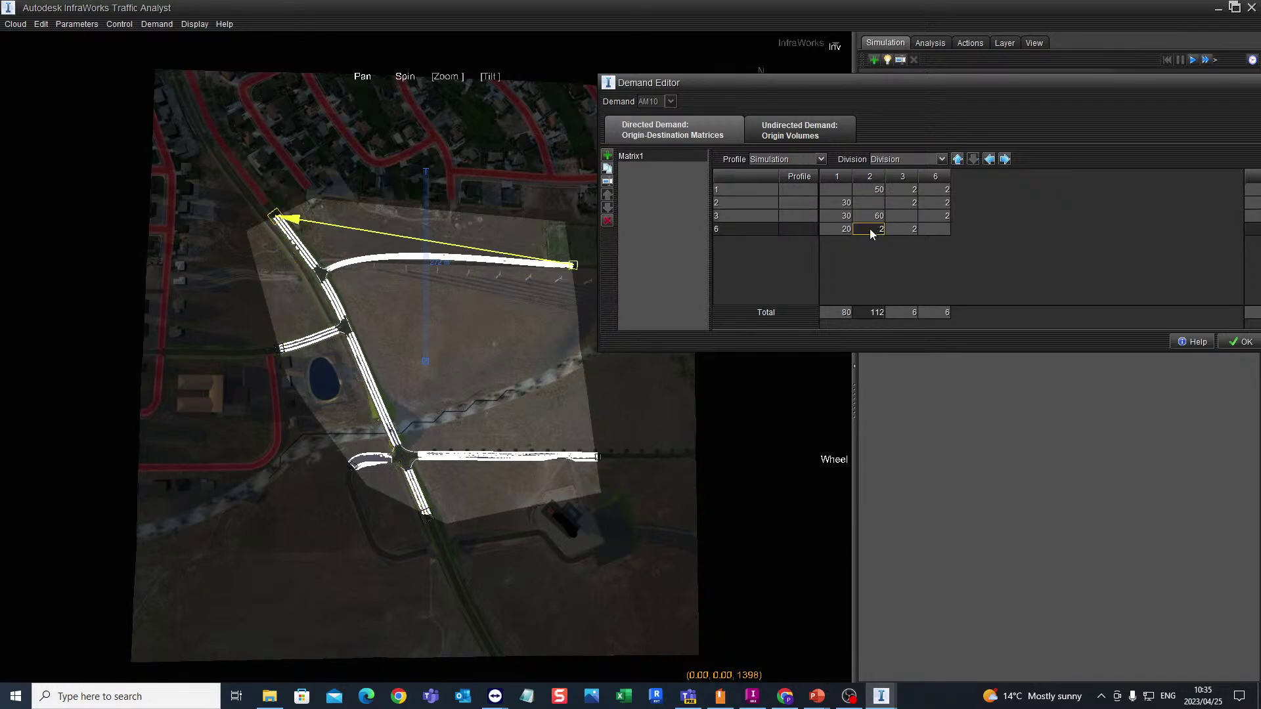
type("20")
Set the directed demand into zone 3 to 20 trips from zone 1, 30 from zone 2 and 50 from zone 6
left_click(908, 189)
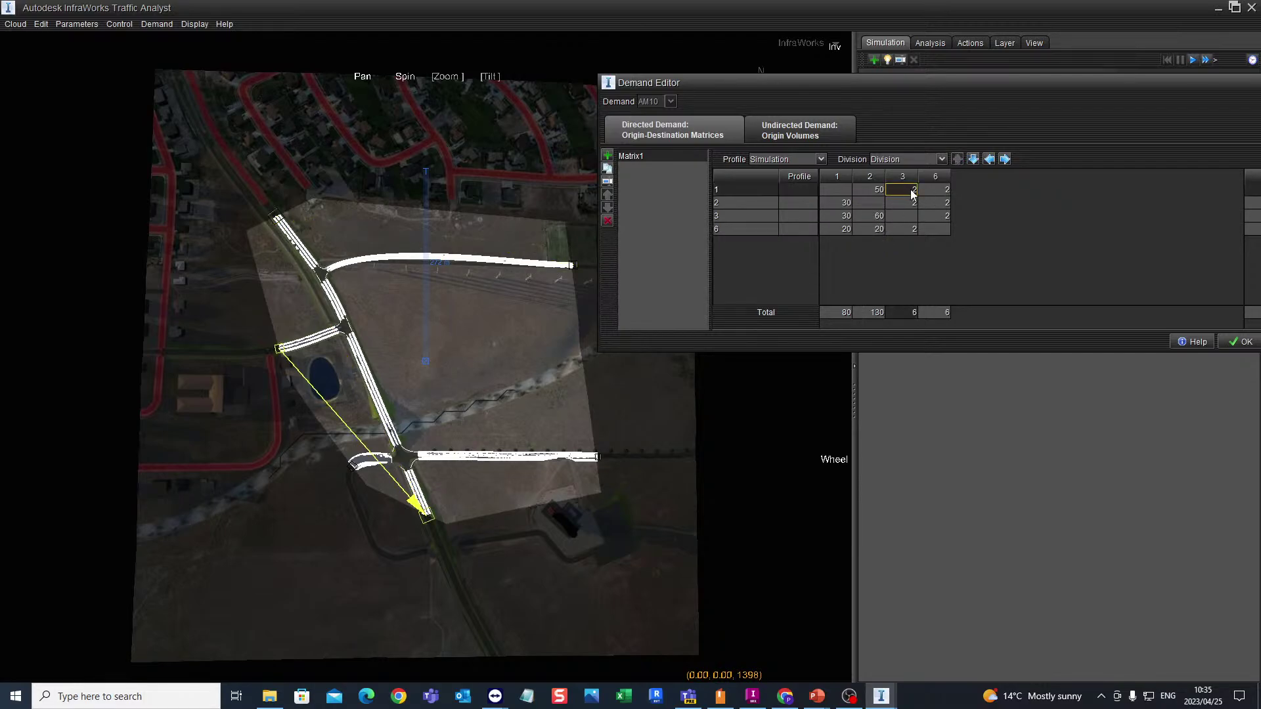
type("20")
left_click(912, 203)
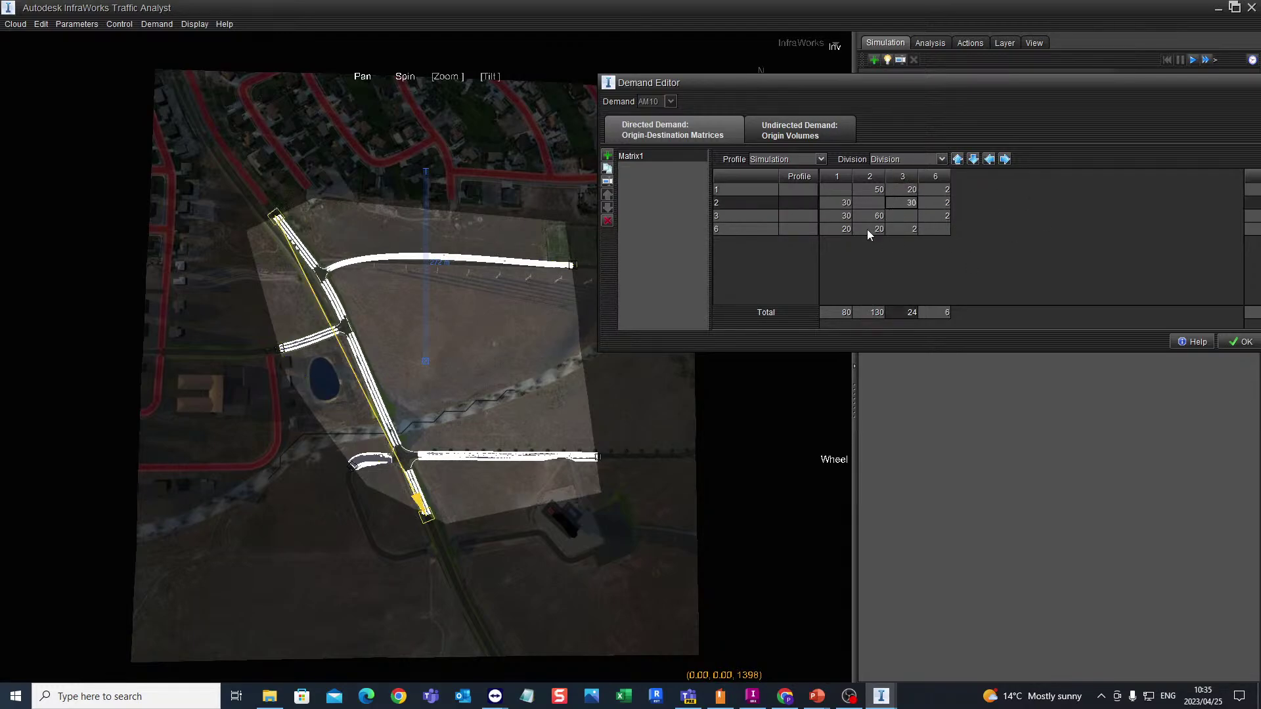
left_click(907, 228)
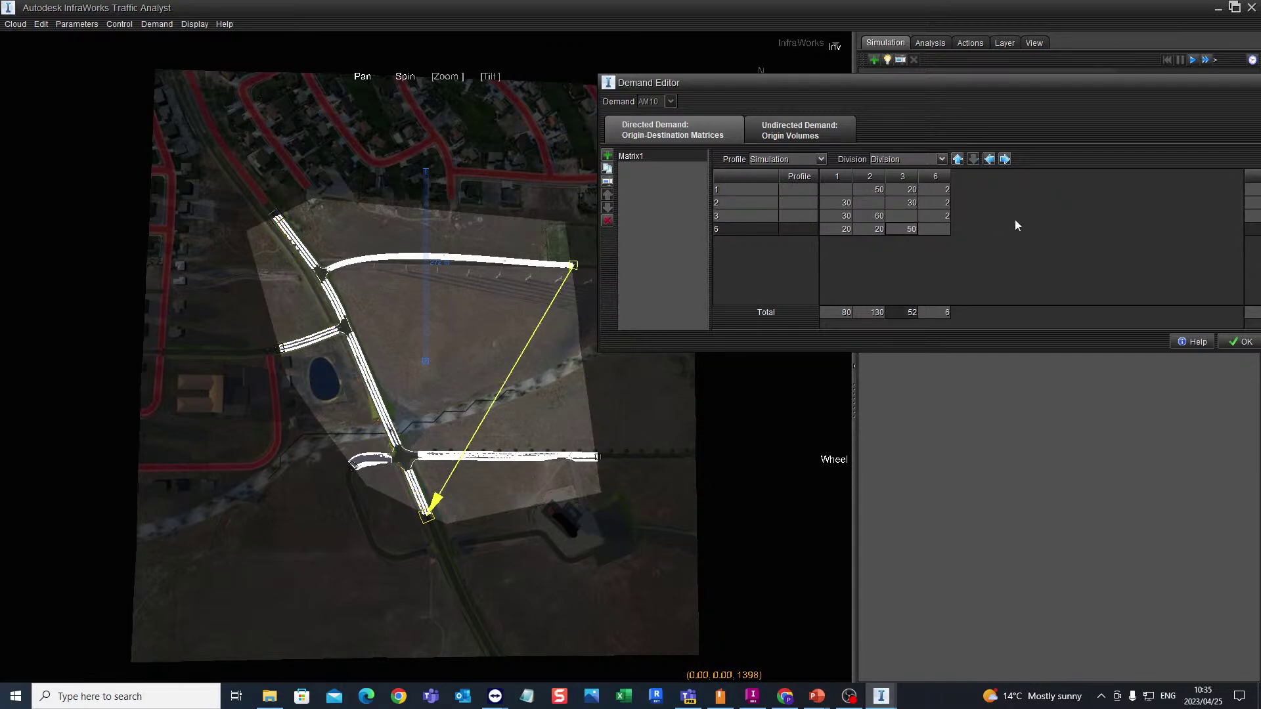
Set the directed demand into zone 6 to 30 trips from zone 1, 20 from zone 2 and 20 from zone 3, and apply the matrix
left_click(935, 190)
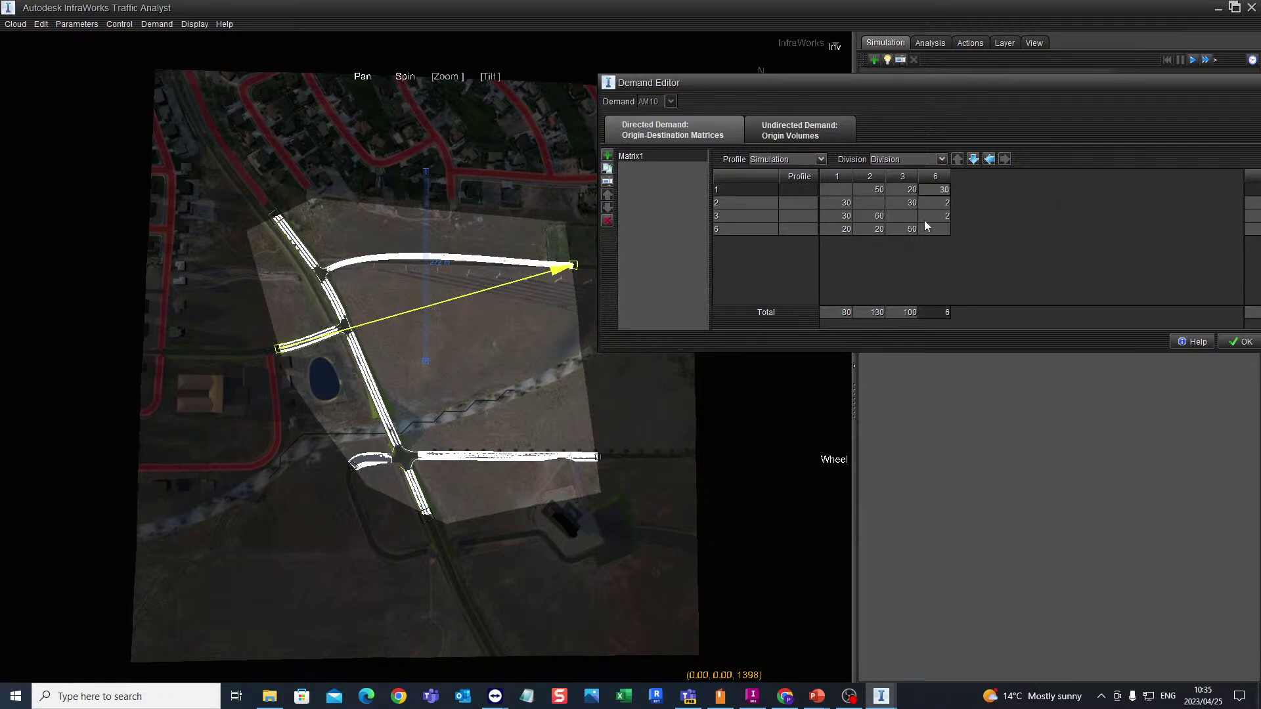
left_click(929, 203)
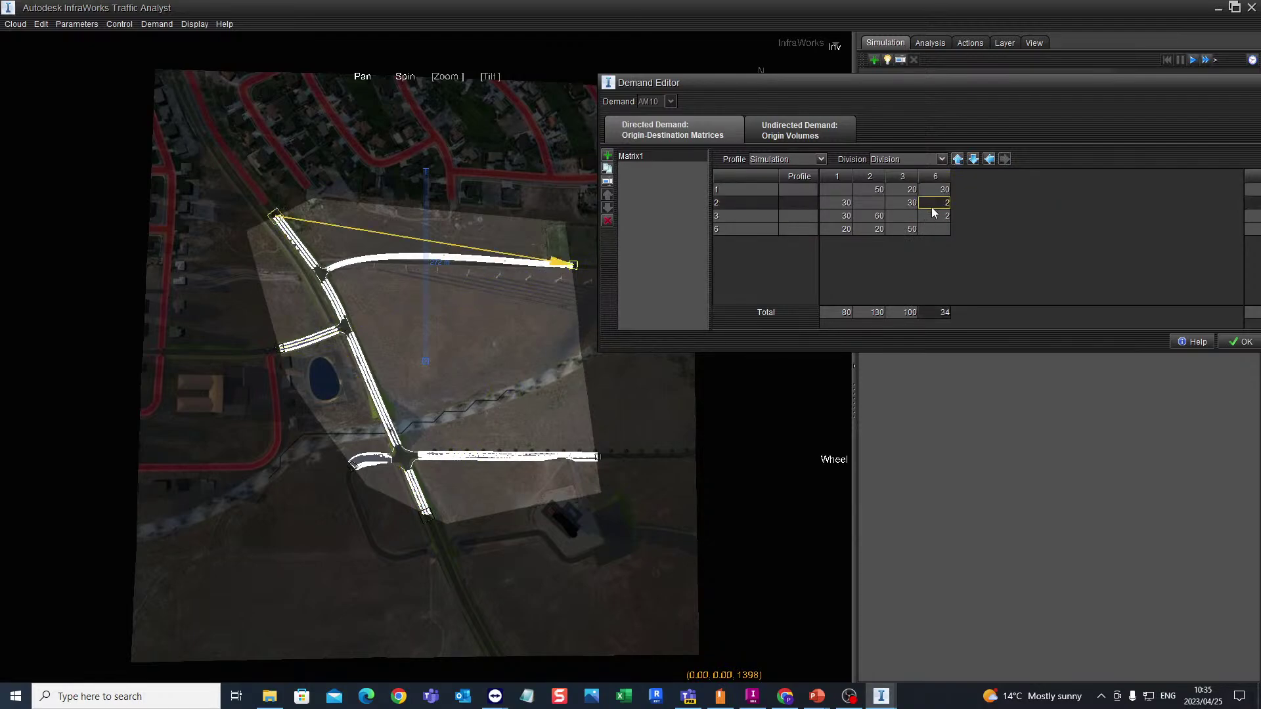
type("20")
left_click(929, 221)
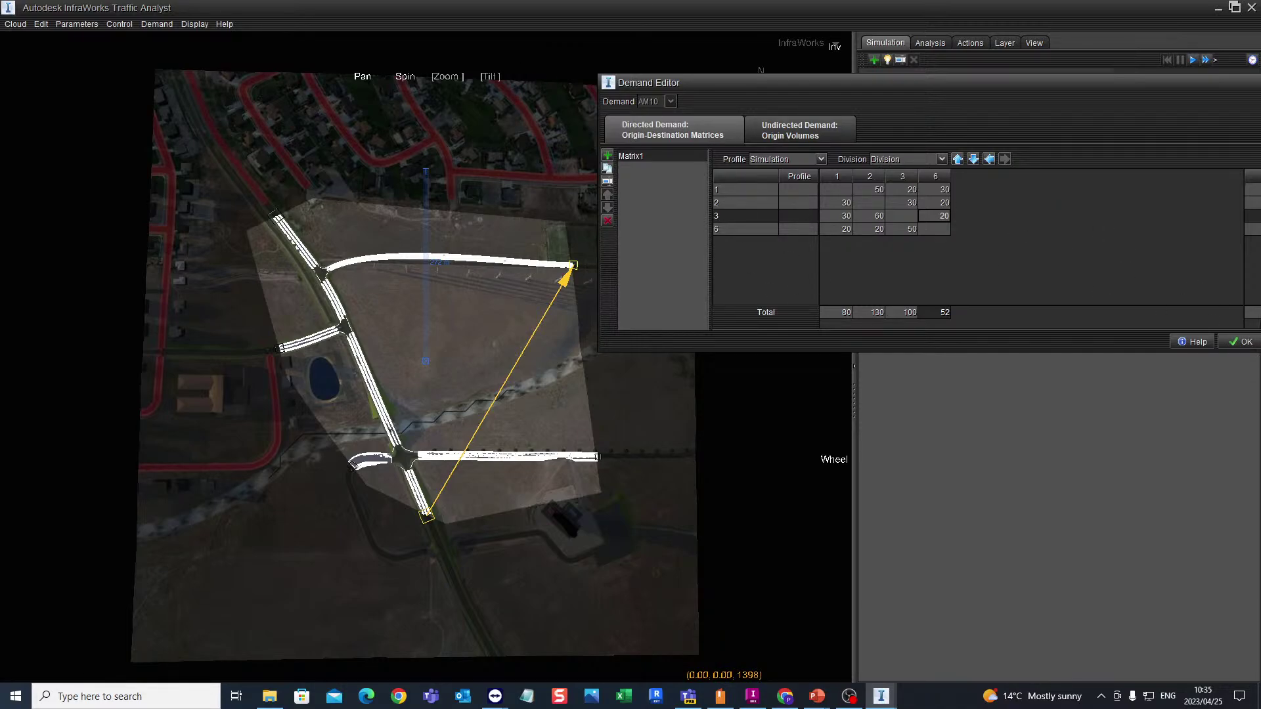
left_click(1235, 340)
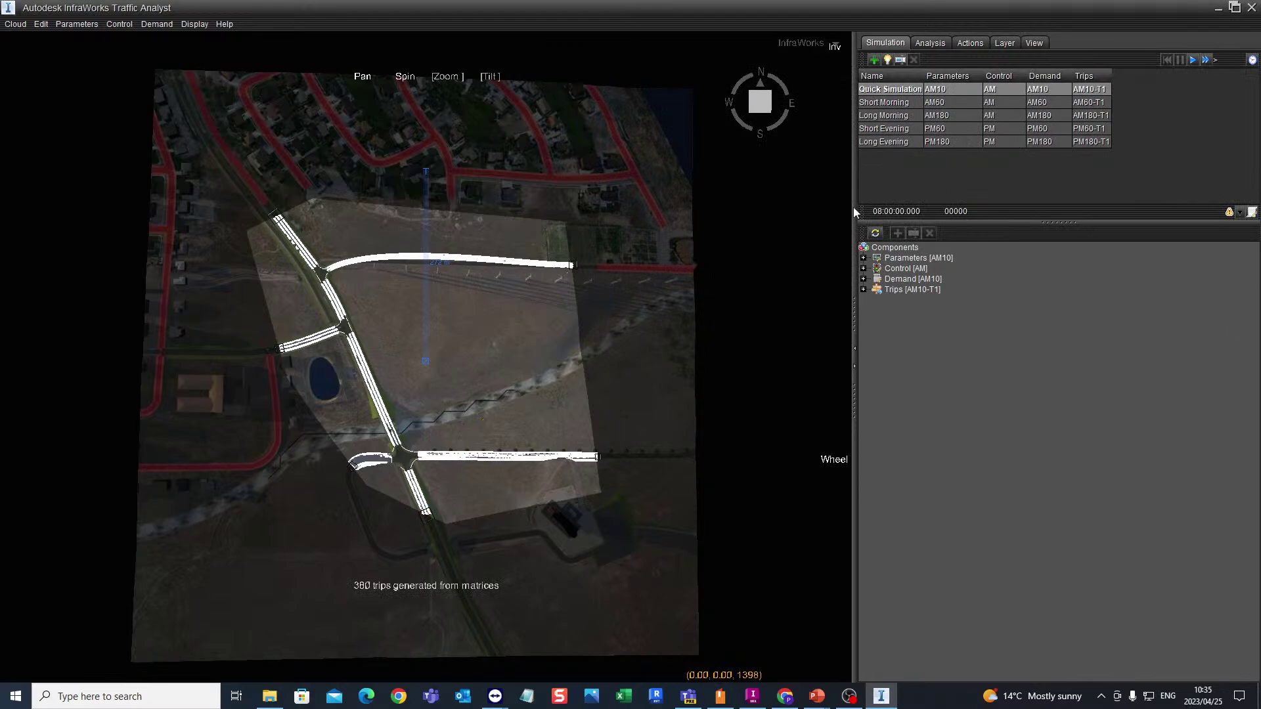
Open the intersection control settings and widen the turn table's columns to show full turn names, keeping the junctions in view
left_click(128, 26)
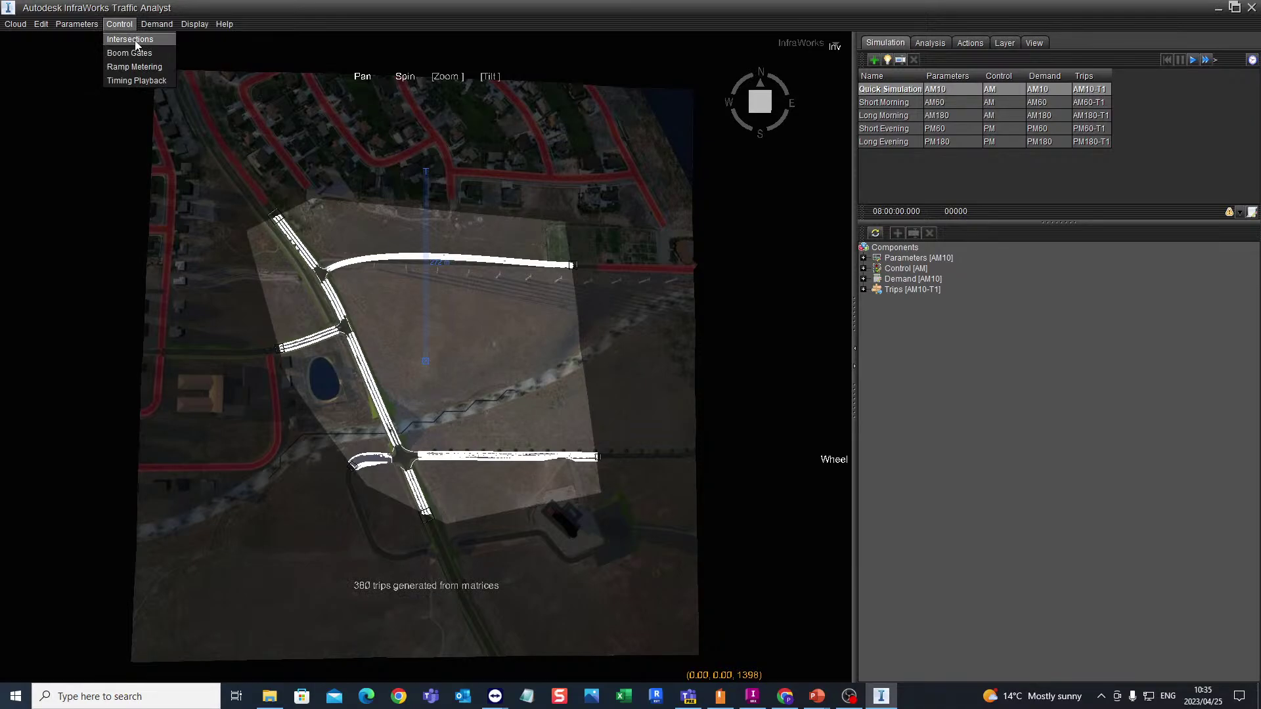
left_click(130, 39)
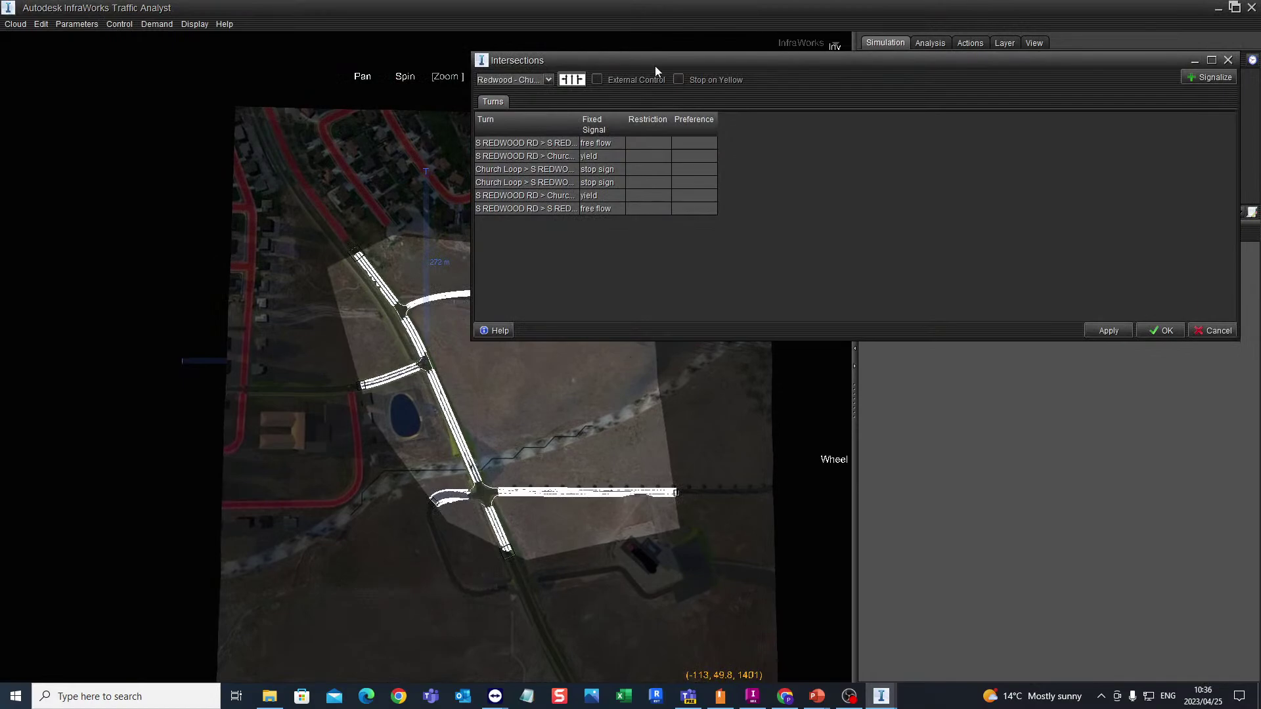
left_click_drag(707, 61, 850, 76)
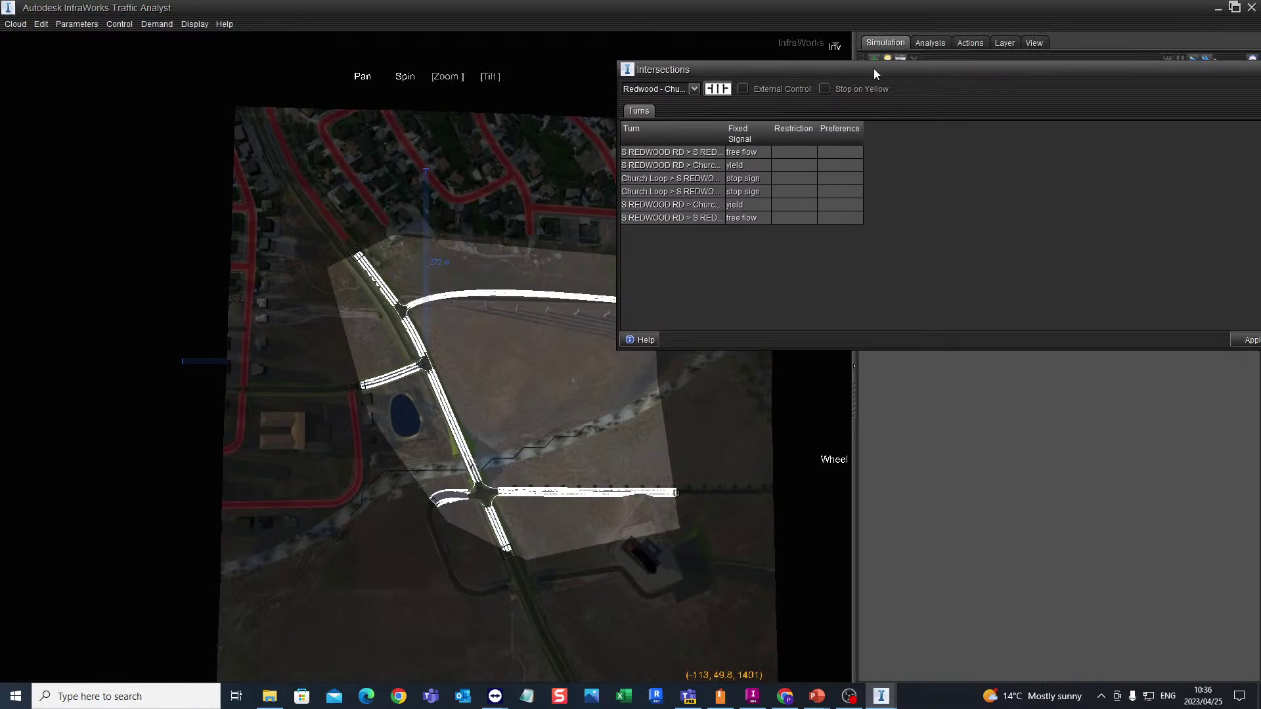
left_click_drag(944, 65, 634, 65)
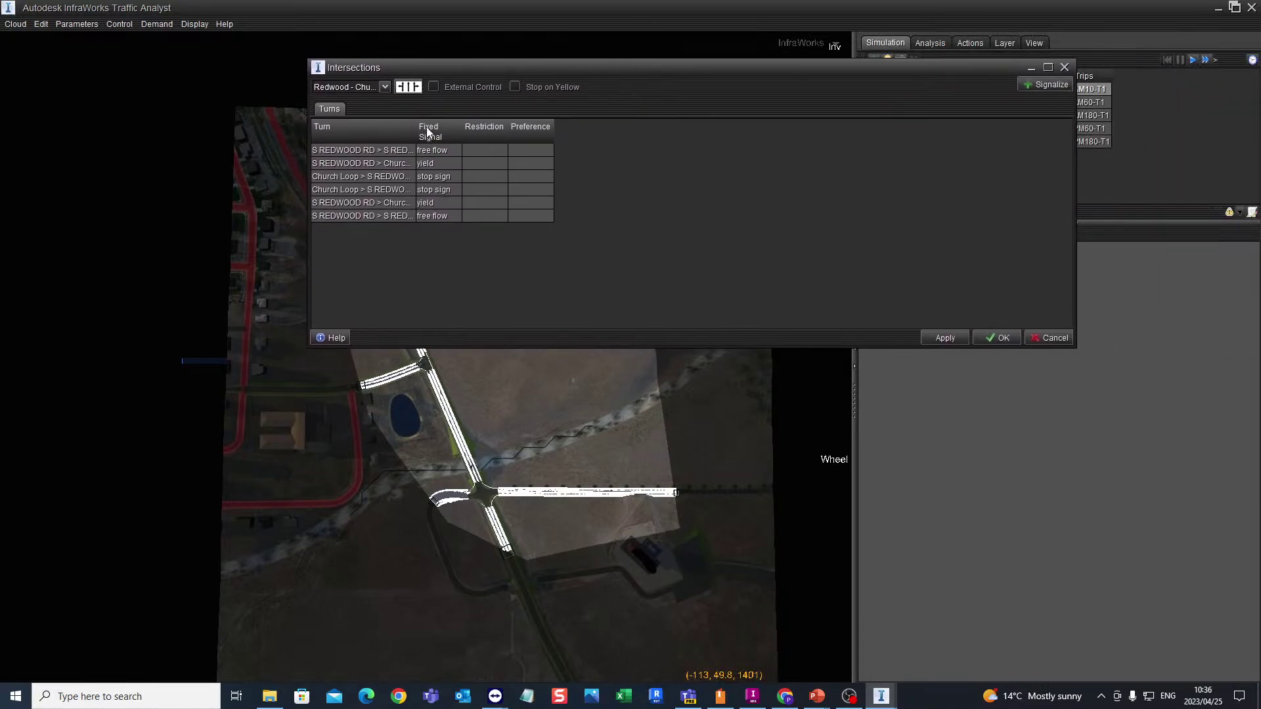
left_click_drag(414, 129, 517, 128)
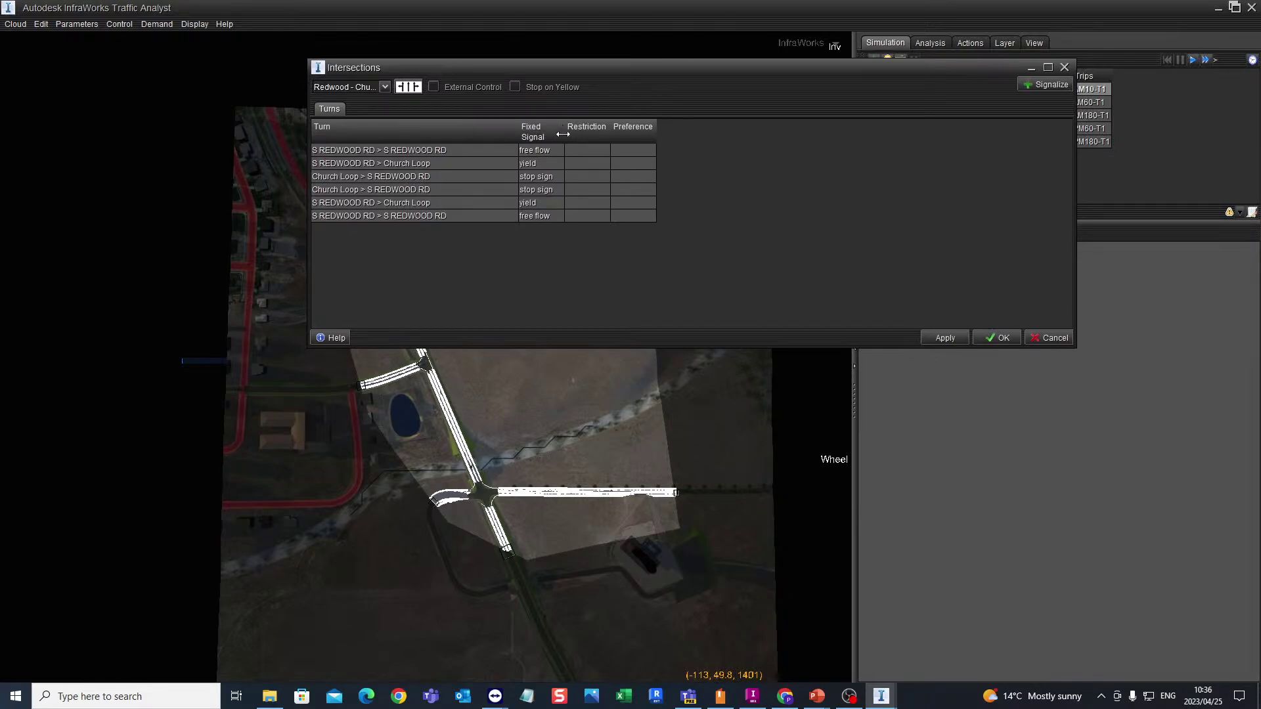
left_click_drag(565, 132, 983, 151)
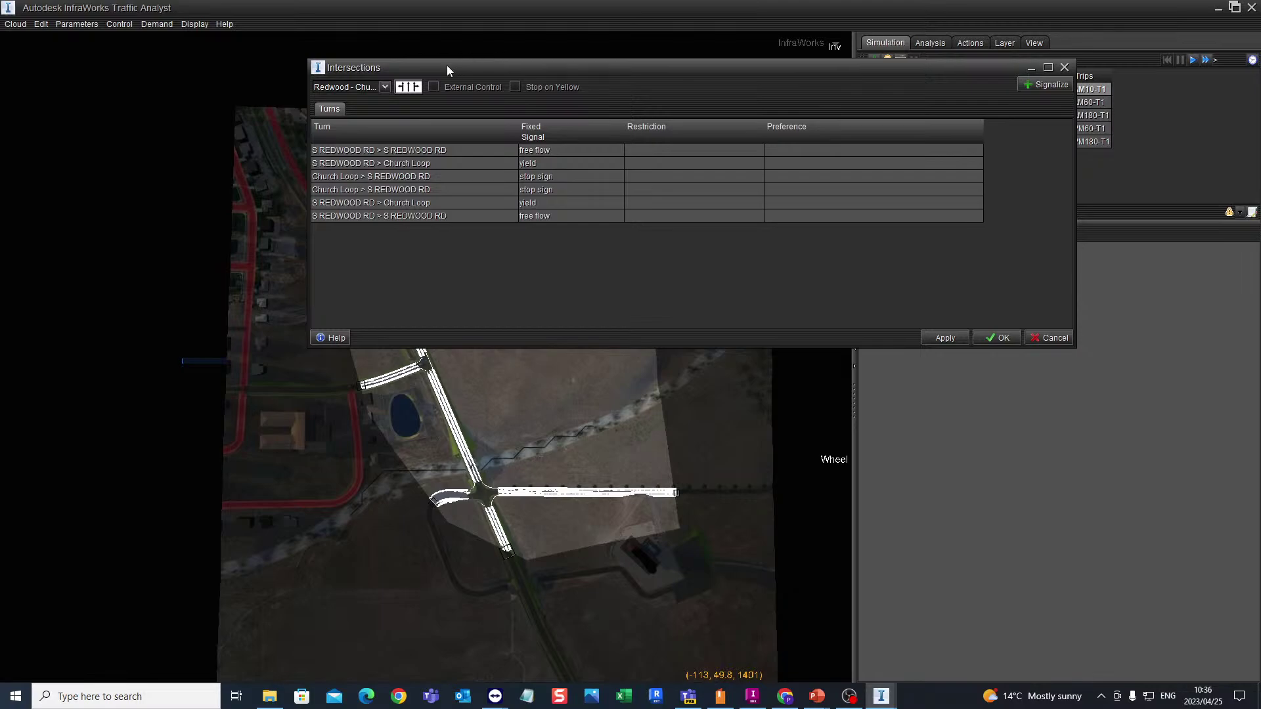
left_click_drag(448, 70, 662, 67)
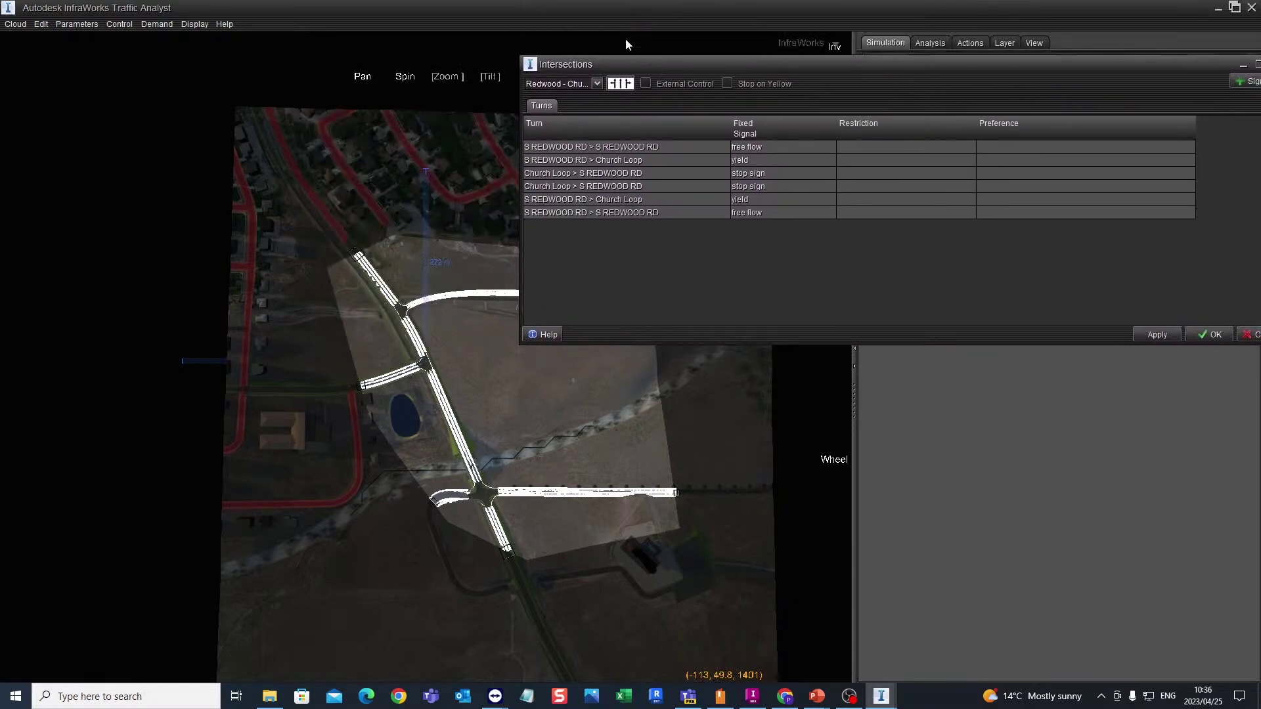
Examine the fixed signal options for the northbound S REDWOOD RD through turn and highlight the northbound turn into Church Loop
left_click(568, 147)
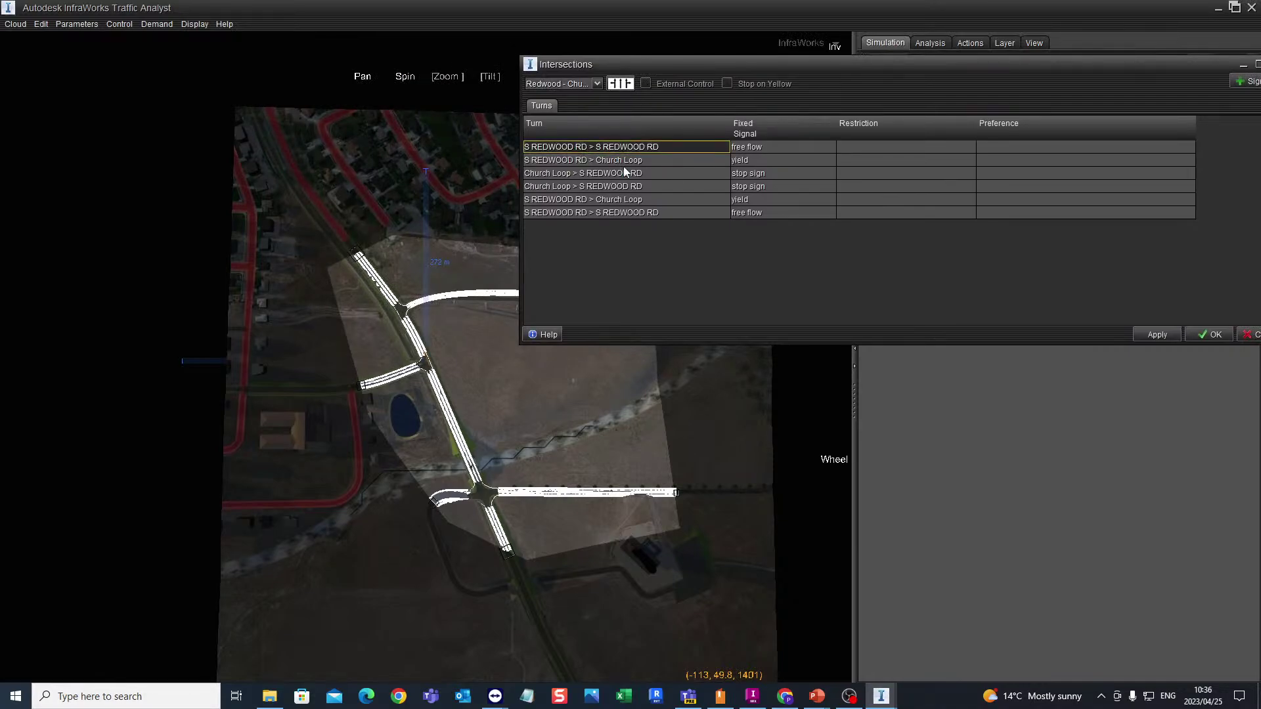
left_click(794, 146)
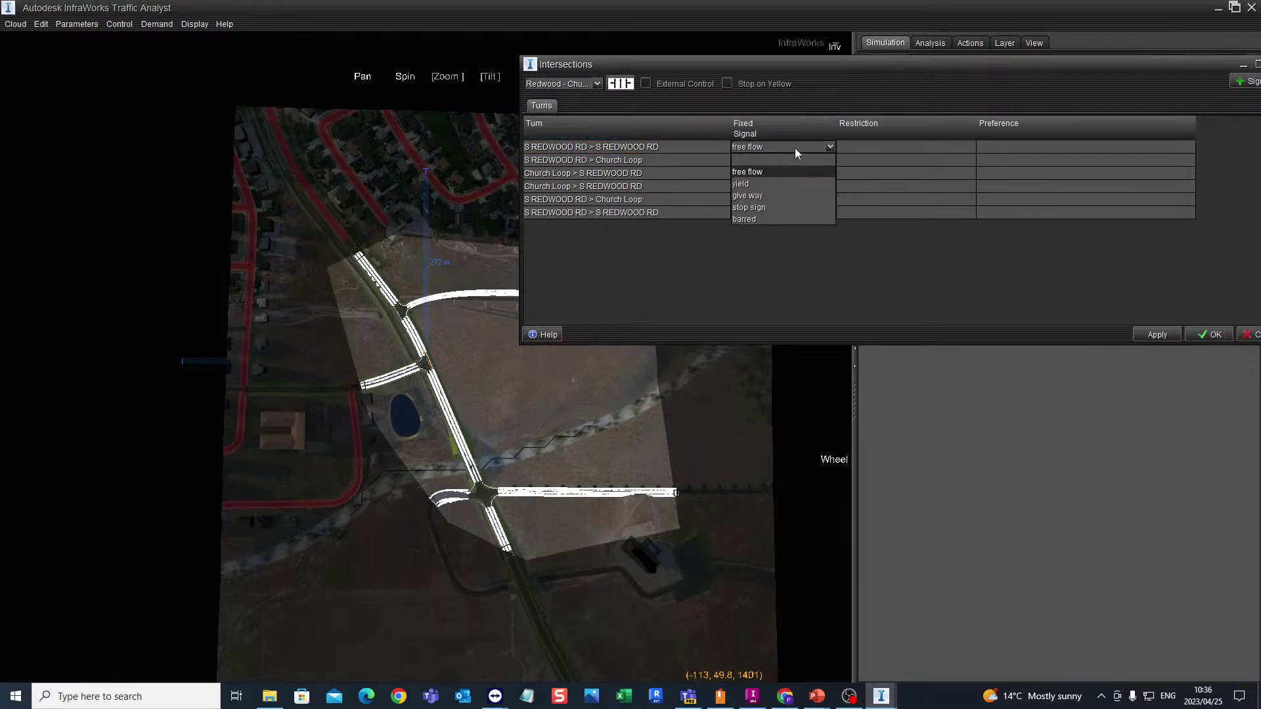
scroll(425, 317, "up", 5)
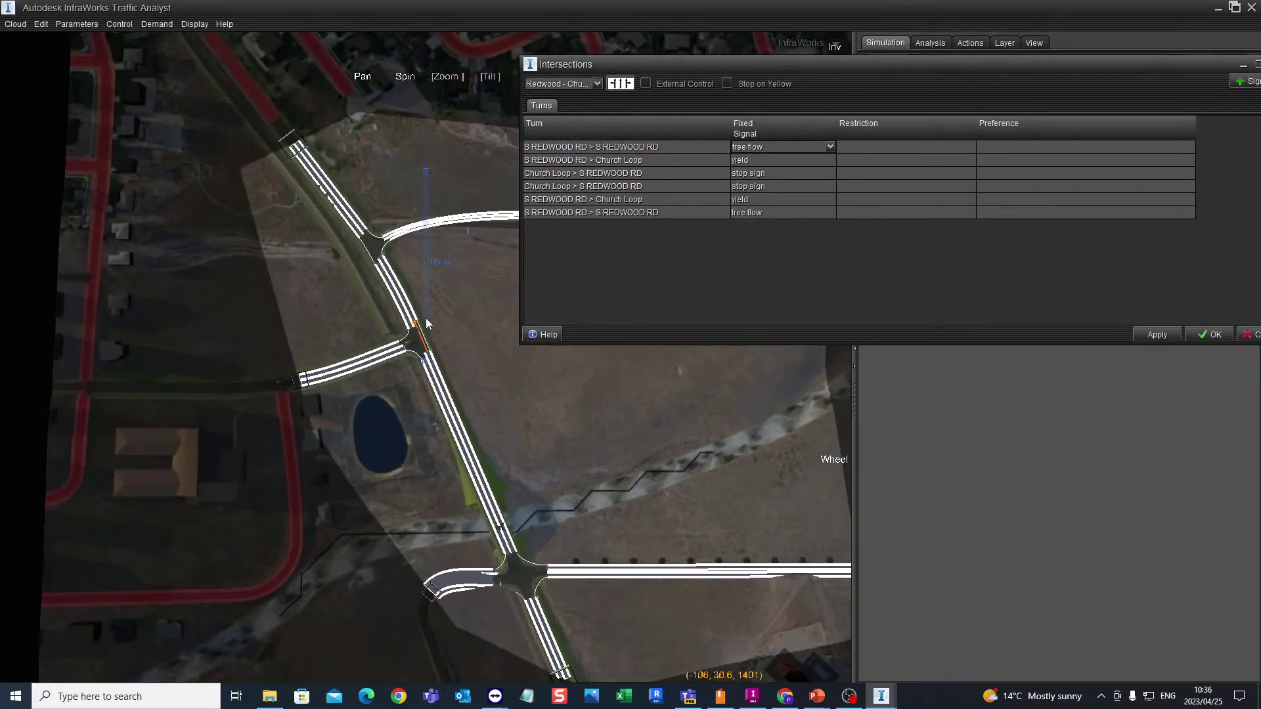
left_click(593, 147)
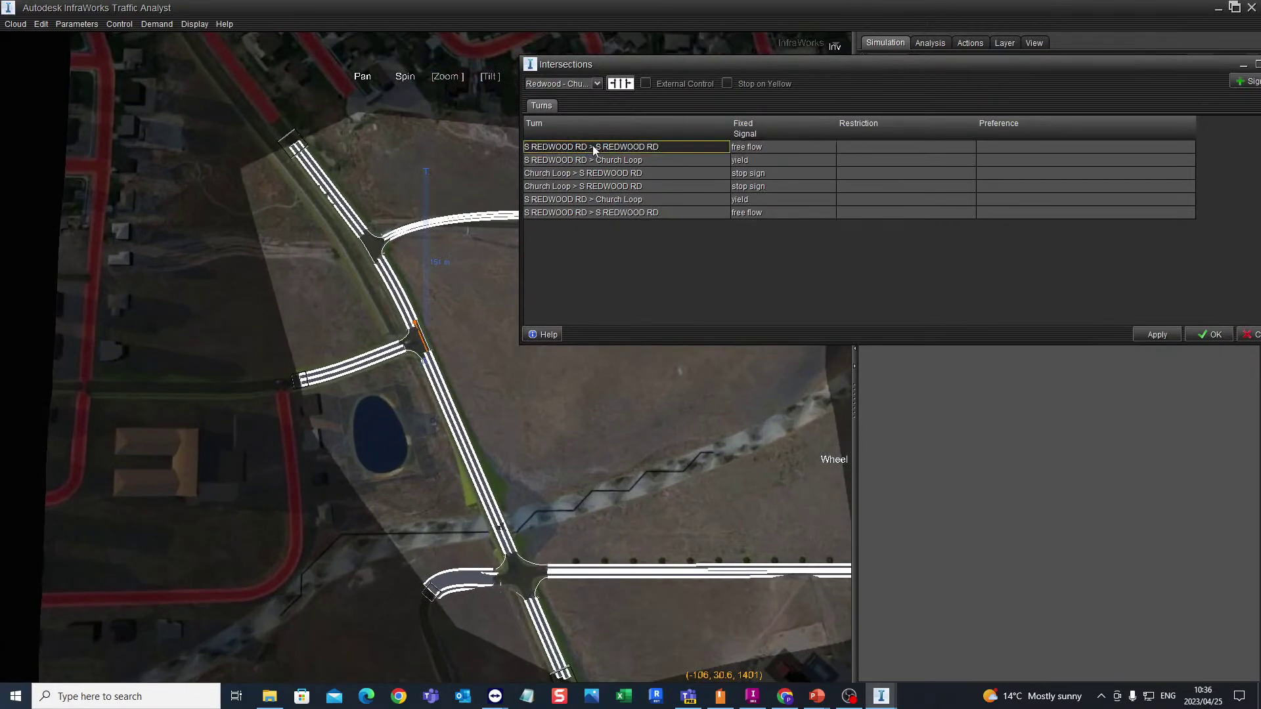
left_click(648, 160)
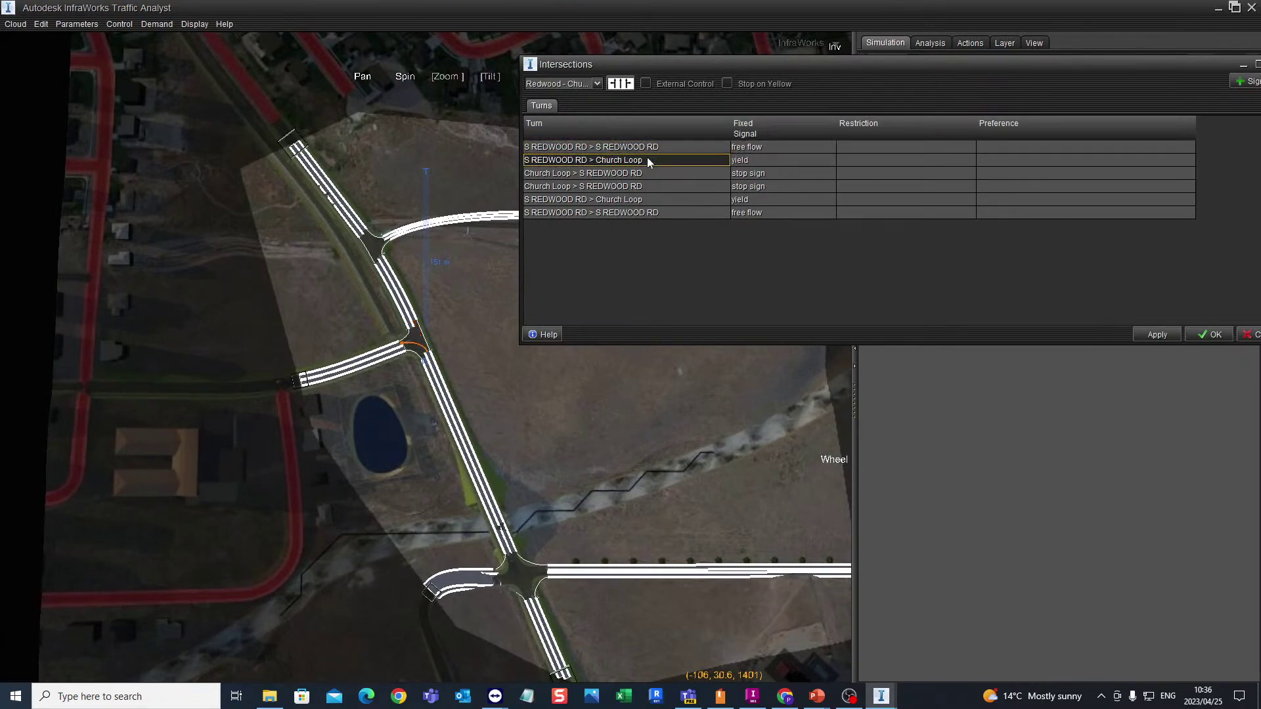
Examine the path of the northbound S REDWOOD RD > Church Loop turn at the Redwood - Church intersection up close
left_click(596, 84)
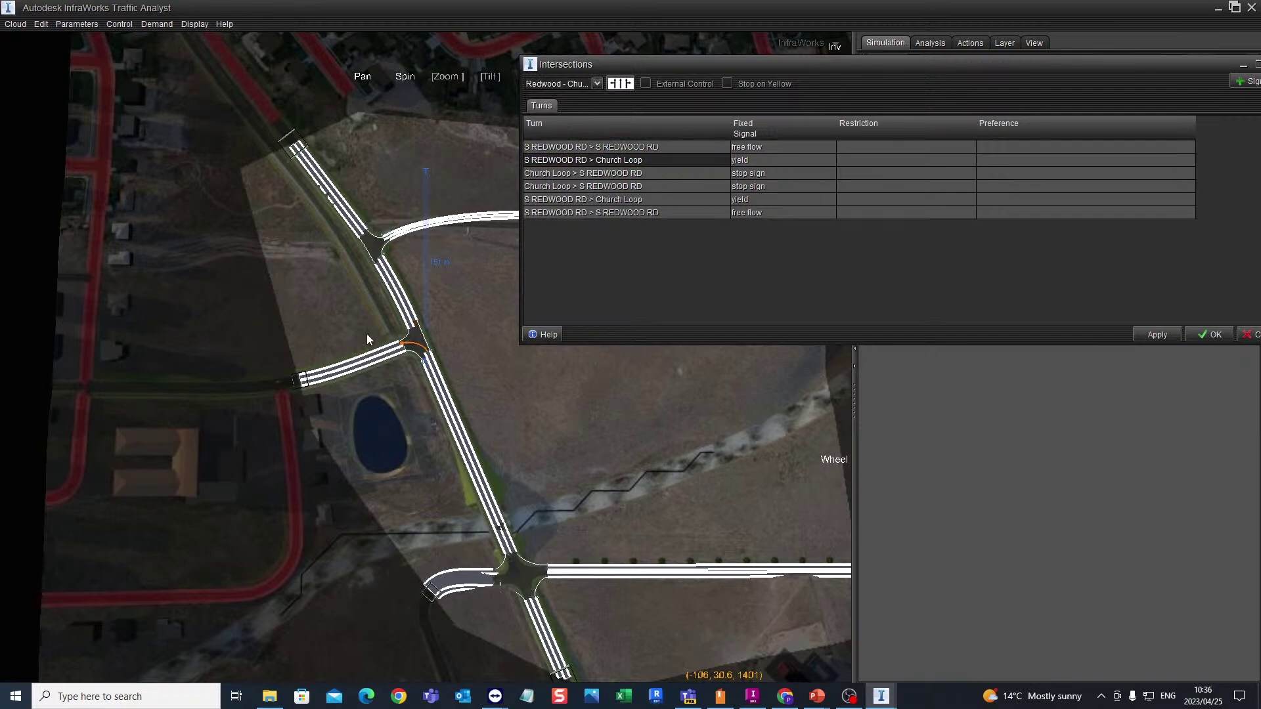
scroll(434, 354, "up", 5)
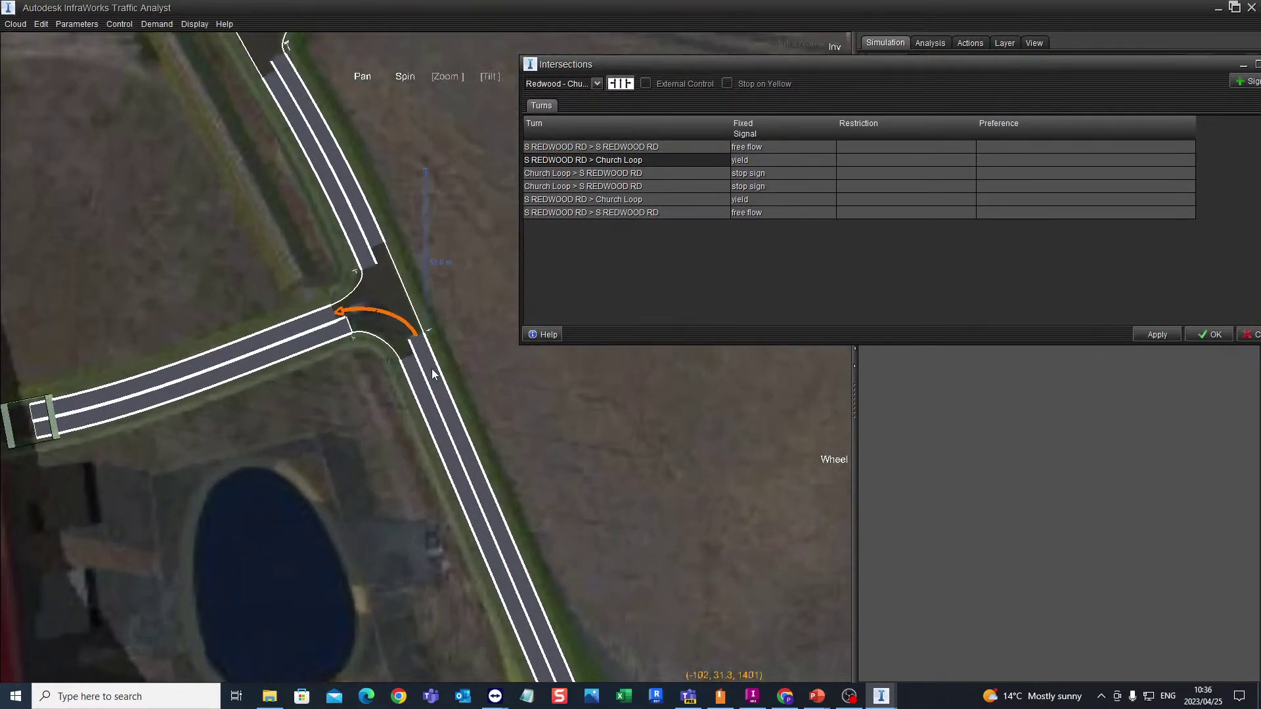
scroll(444, 307, "up", 2)
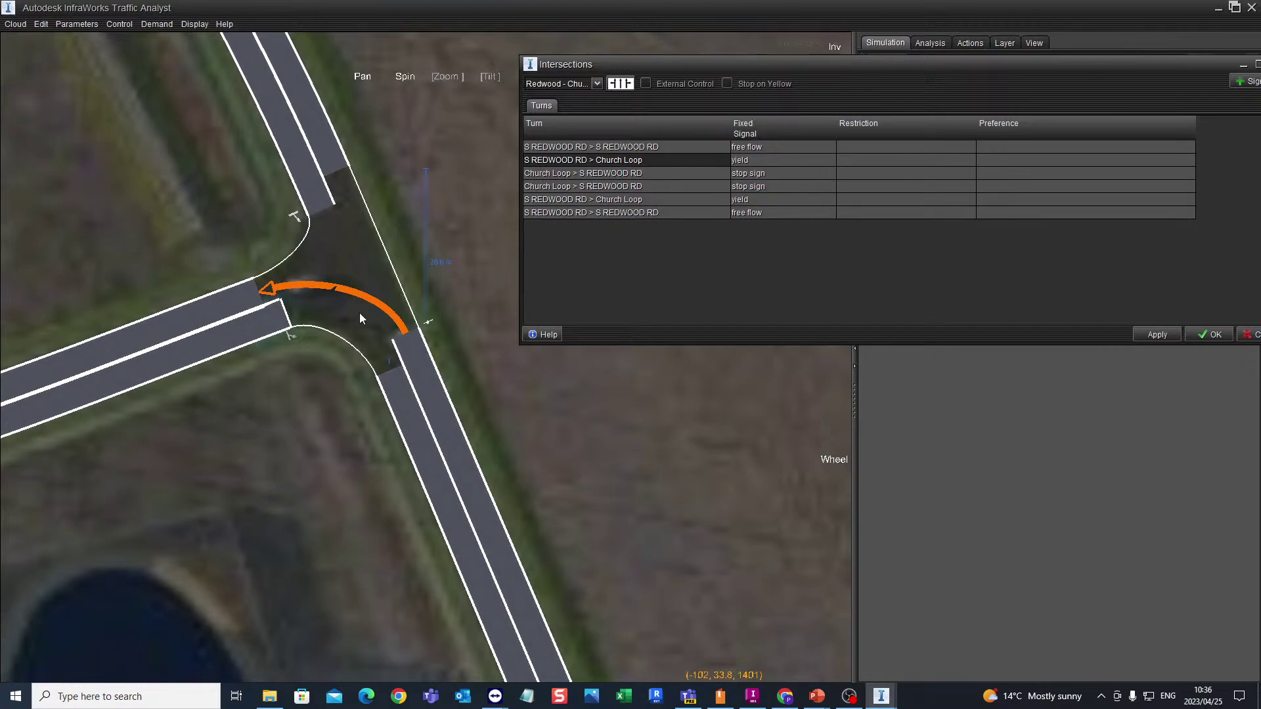
scroll(346, 377, "down", 10)
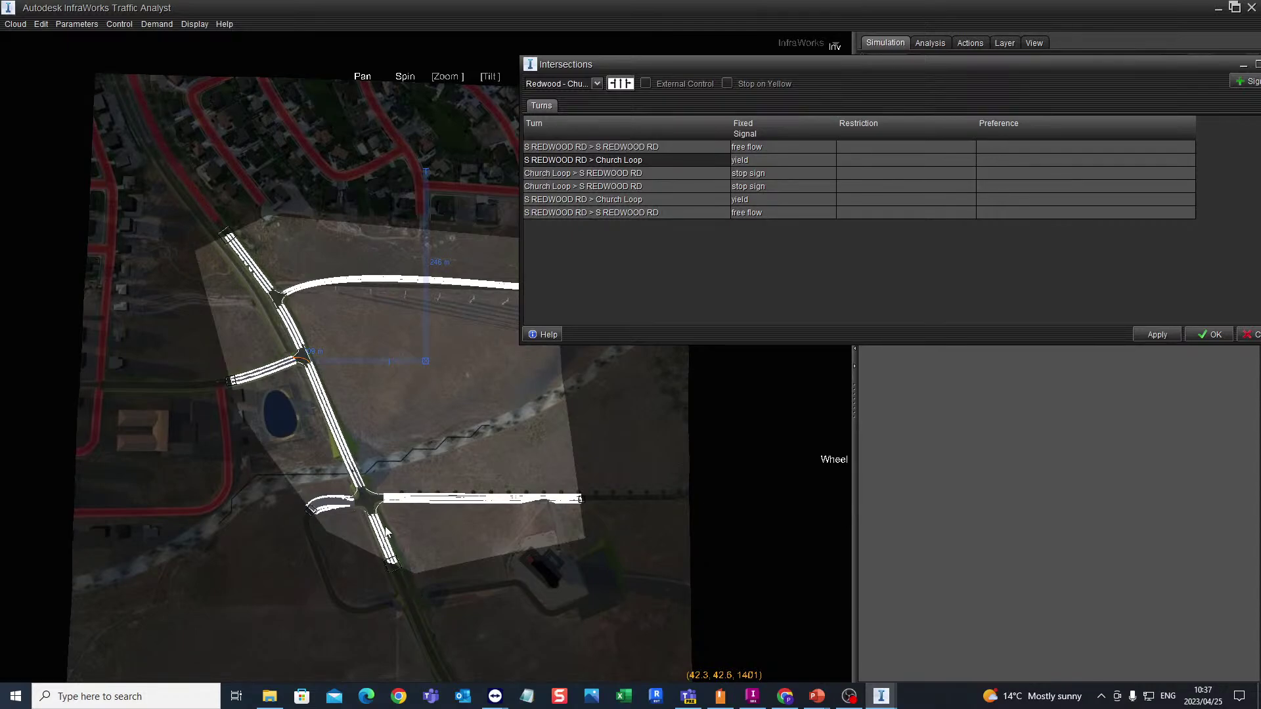
scroll(338, 417, "up", 5)
scroll(274, 293, "down", 1)
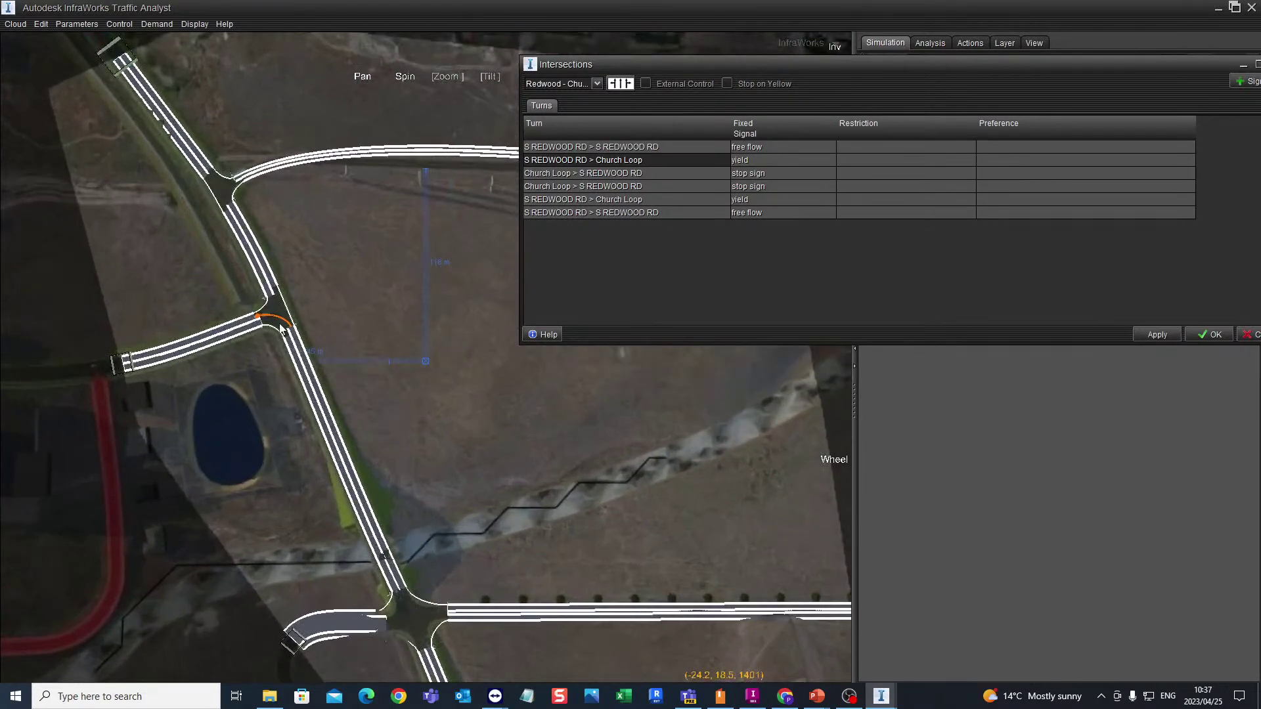
scroll(289, 341, "up", 5)
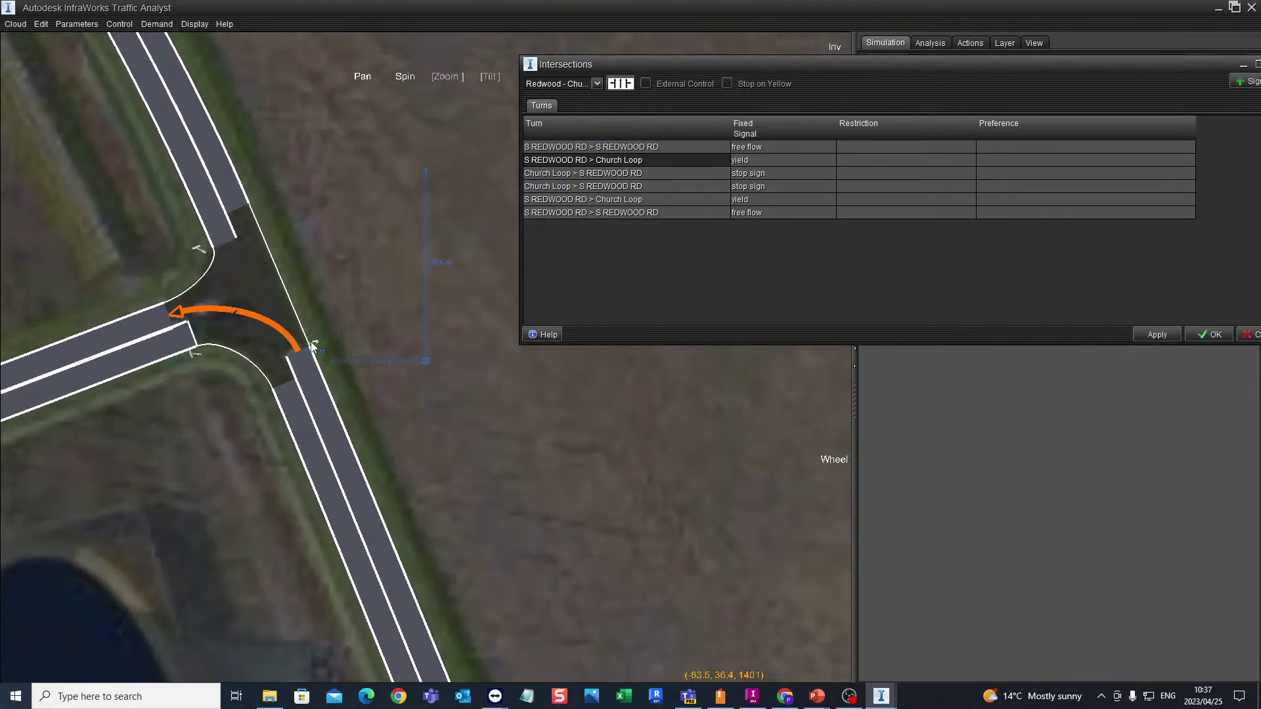
scroll(314, 347, "down", 1)
scroll(249, 314, "up", 3)
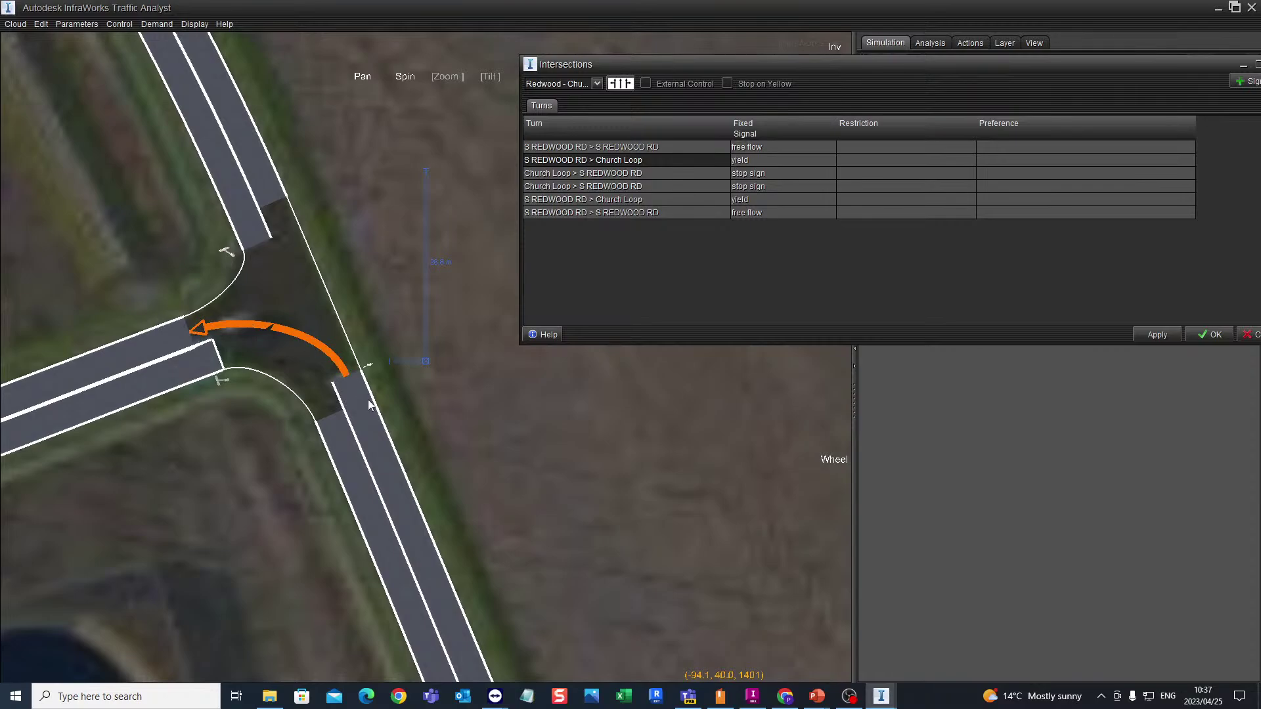
Compare the northbound S REDWOOD RD turns and both Church Loop > S REDWOOD RD turns by highlighting each on the model
left_click(608, 148)
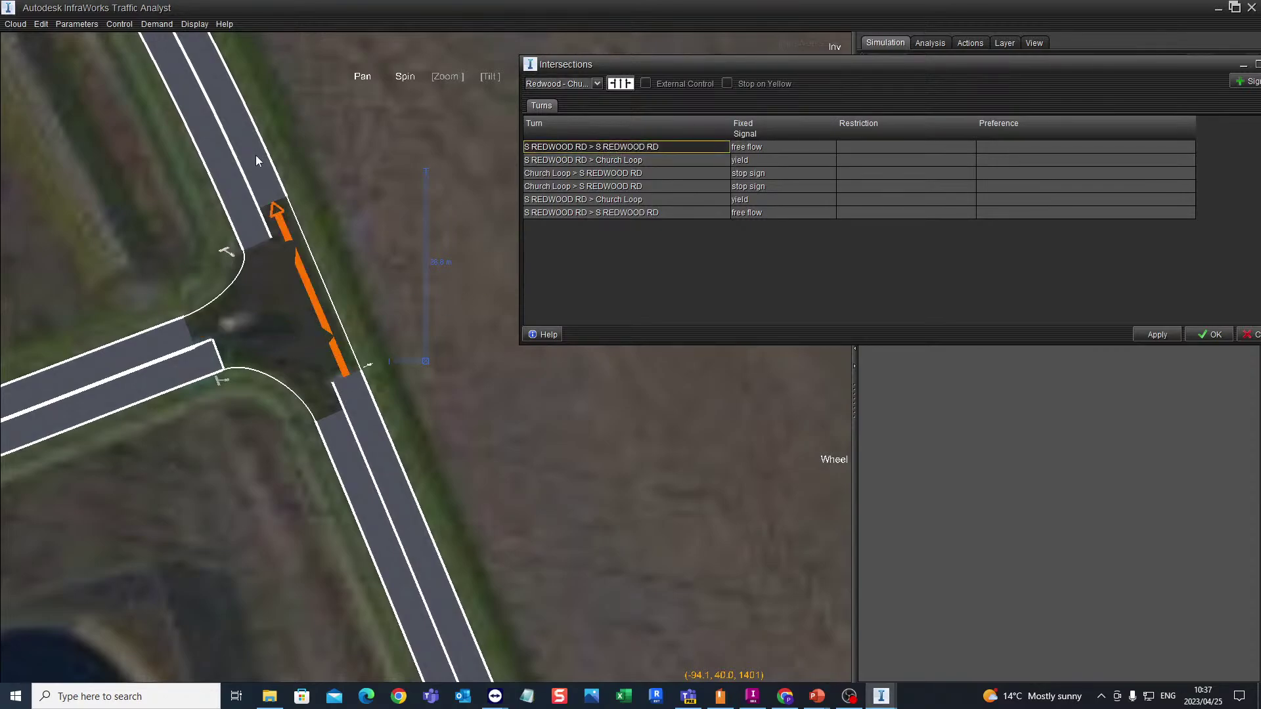
left_click(598, 160)
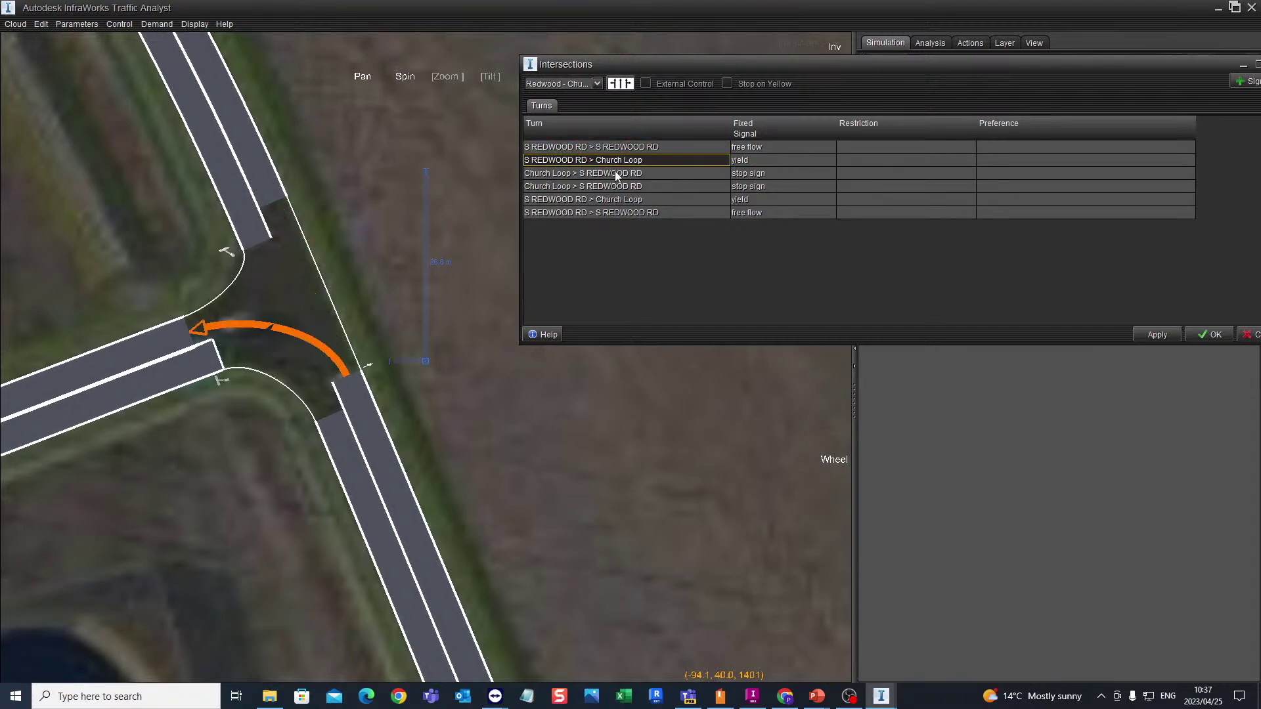
left_click(655, 173)
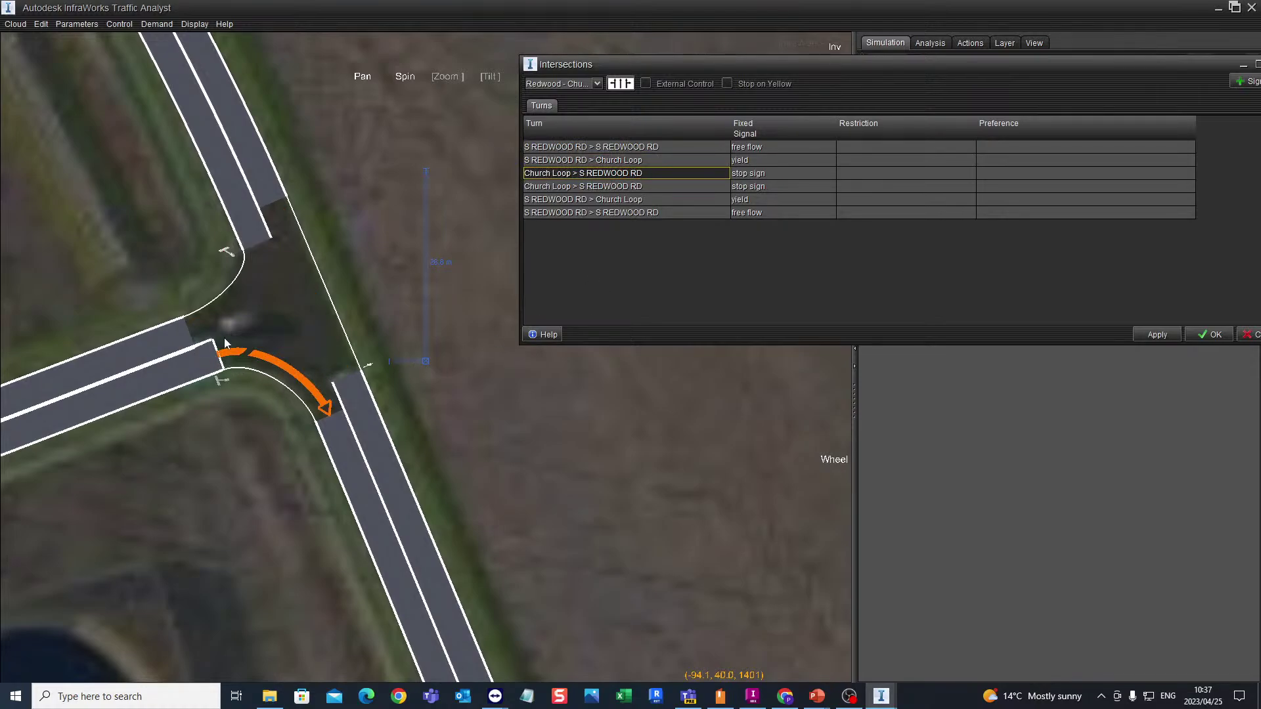
scroll(351, 332, "down", 4)
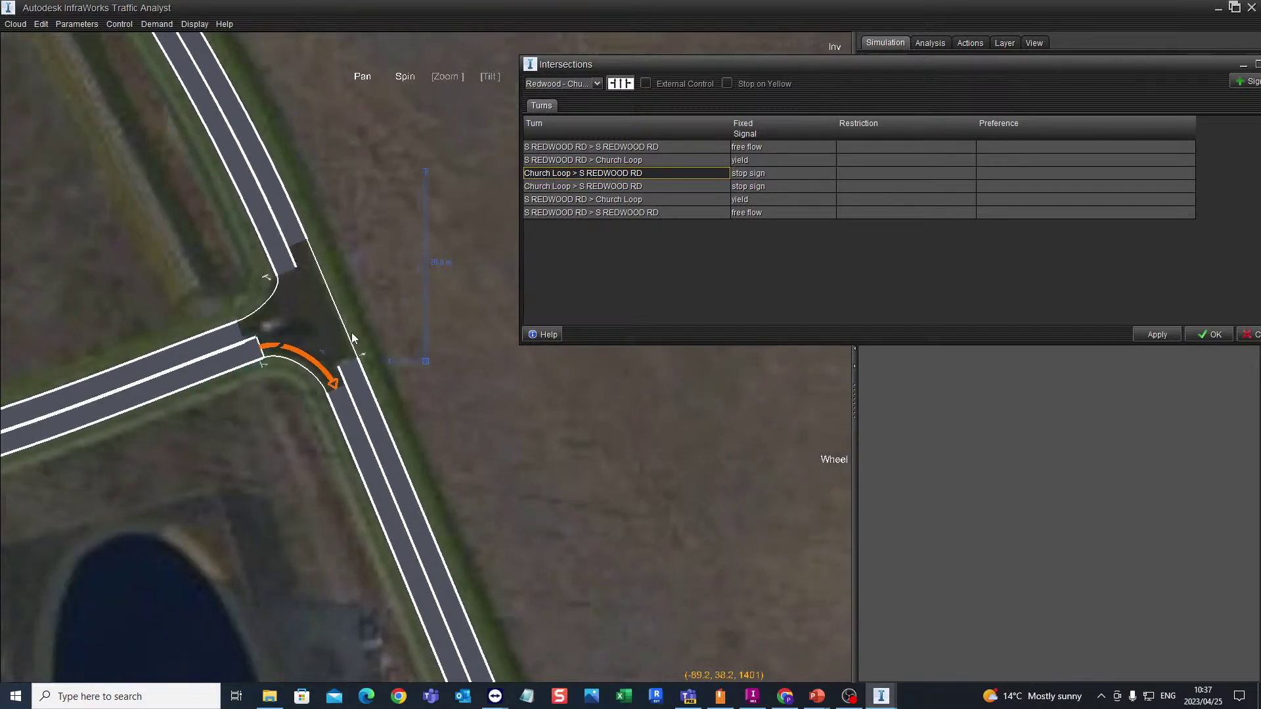
scroll(295, 349, "down", 5)
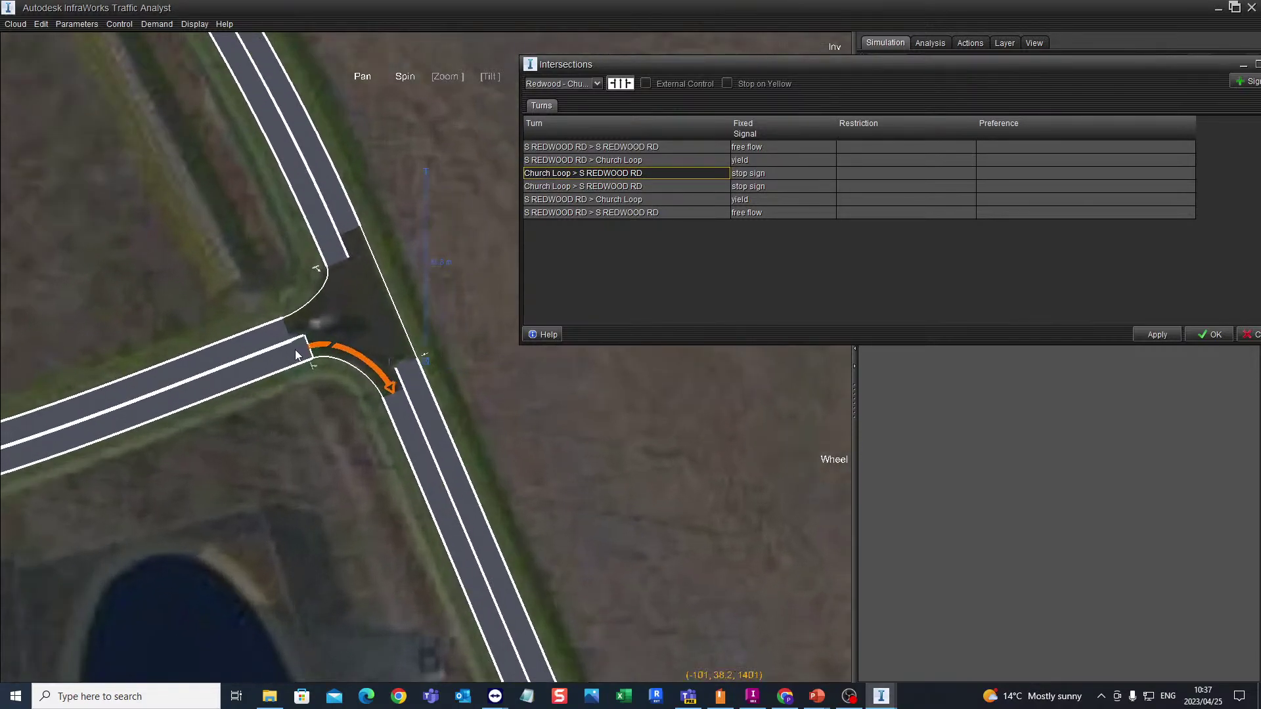
scroll(331, 318, "up", 5)
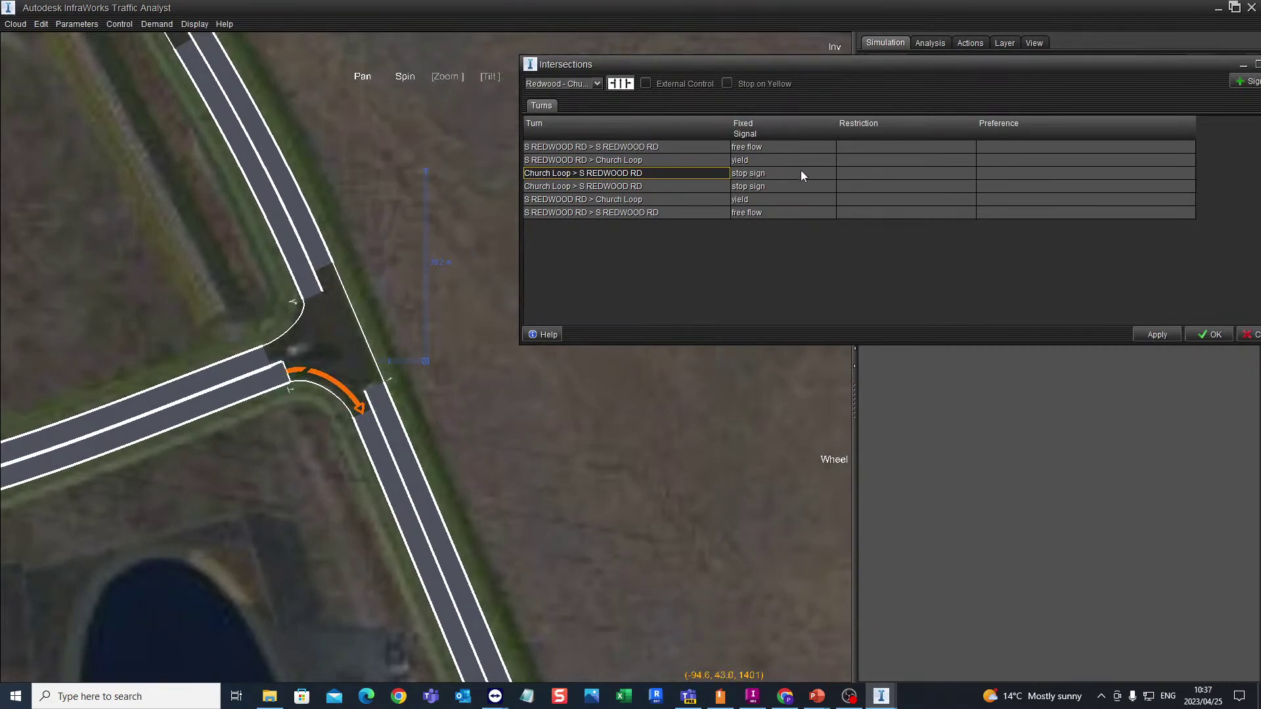
left_click(657, 188)
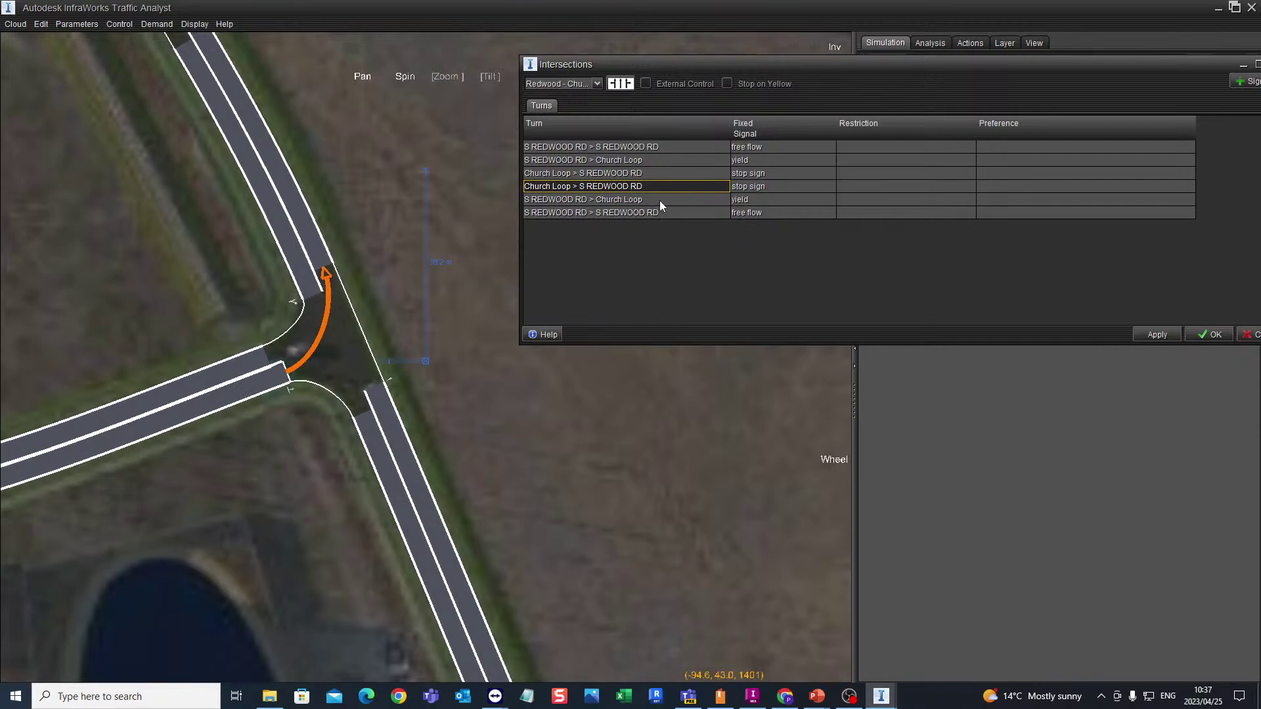
left_click(639, 173)
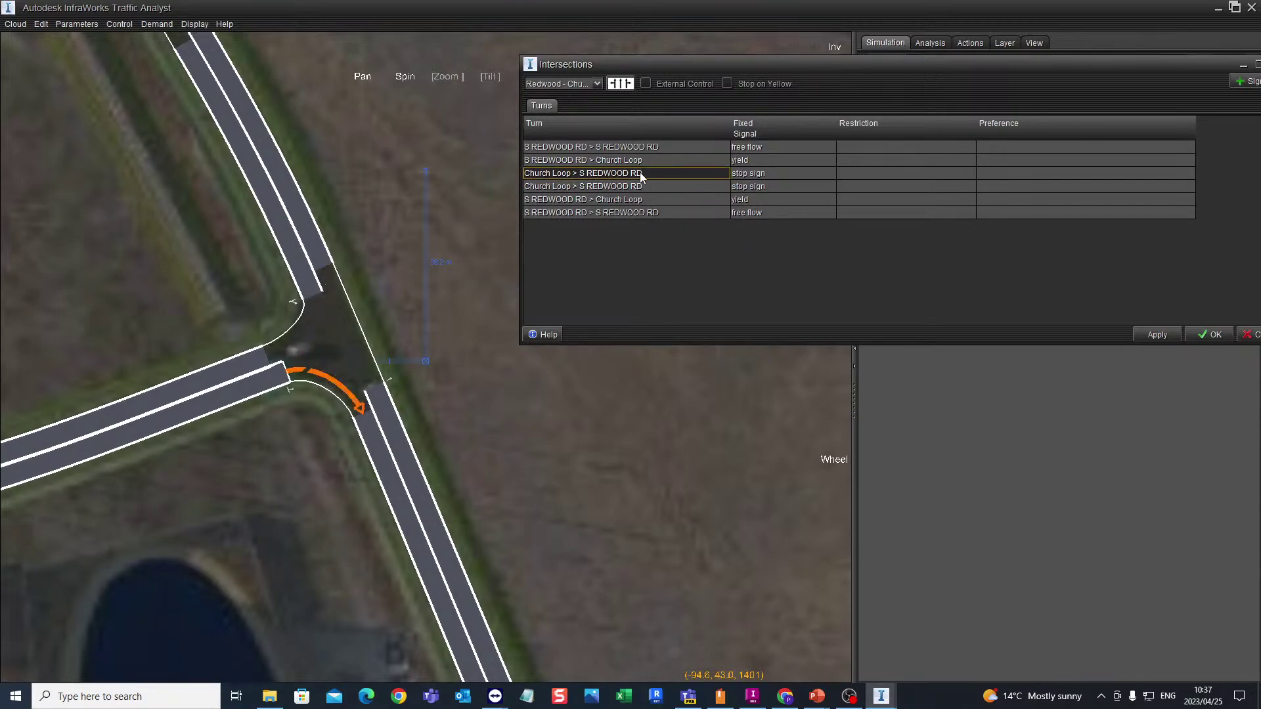
left_click(647, 186)
Set the fixed signal of the southbound S REDWOOD RD > Church Loop turn to free flow and check the southbound through turn
left_click(644, 200)
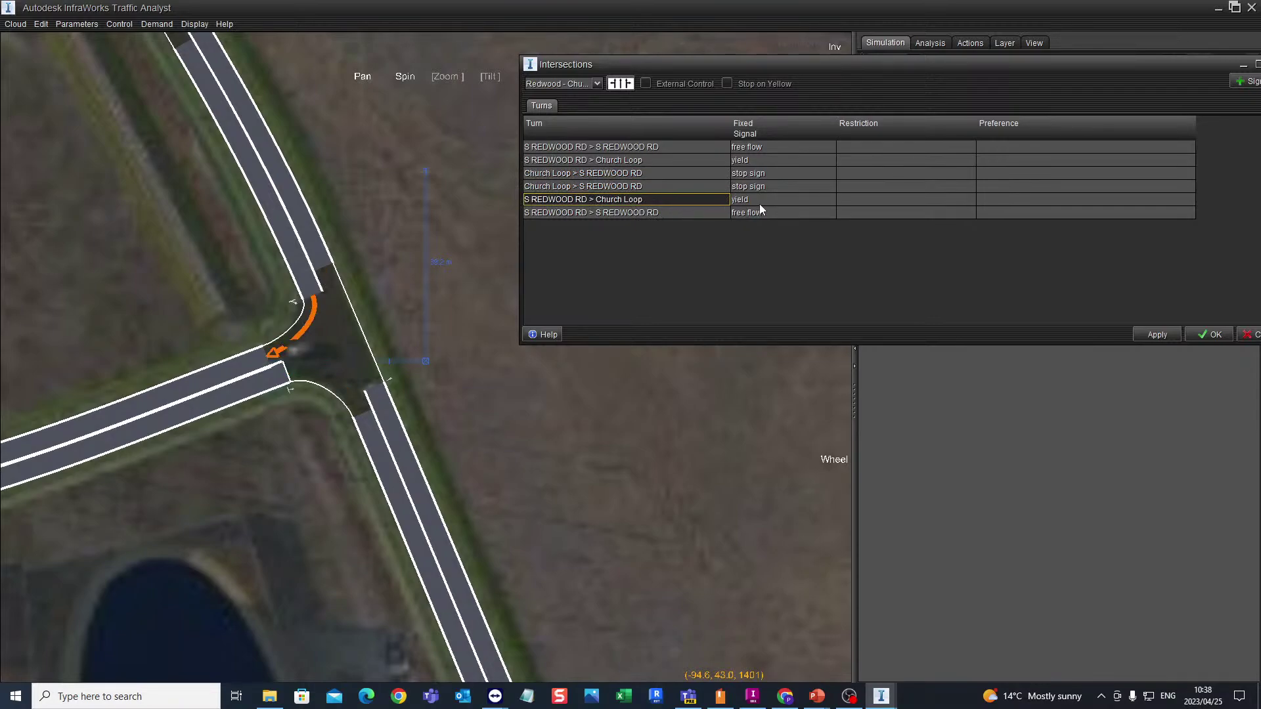
left_click(785, 199)
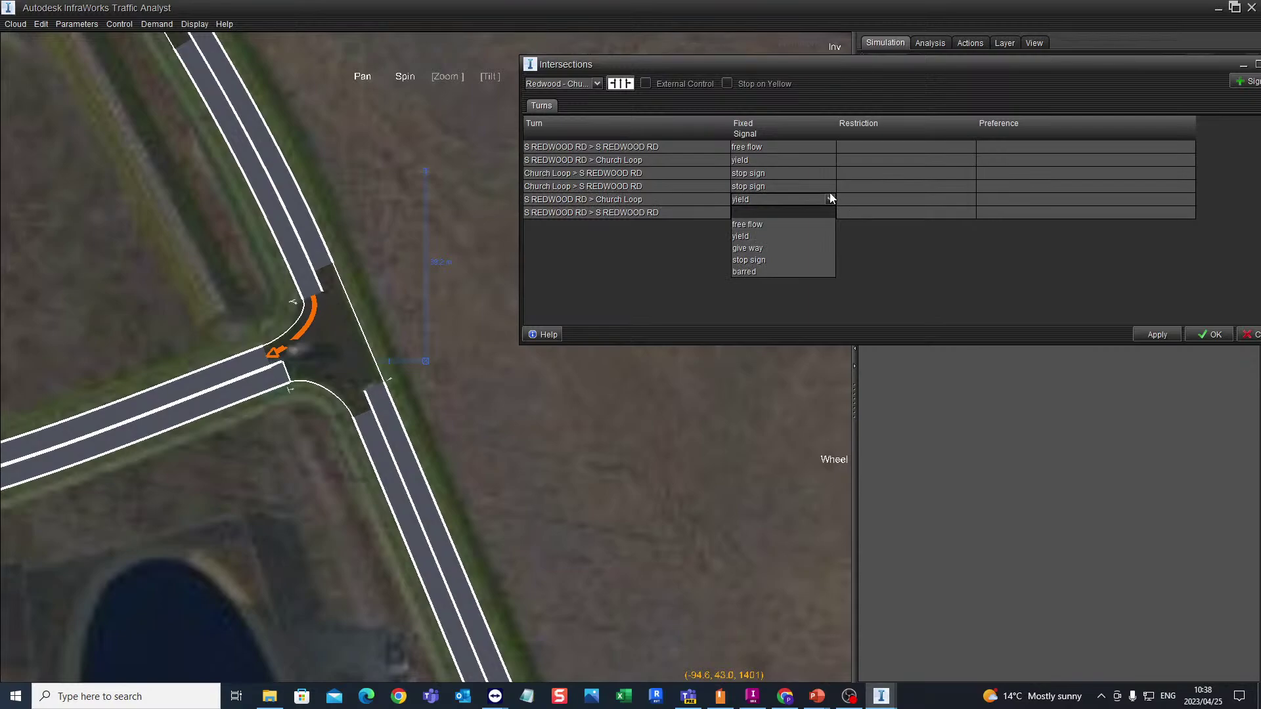
left_click(746, 226)
left_click(685, 211)
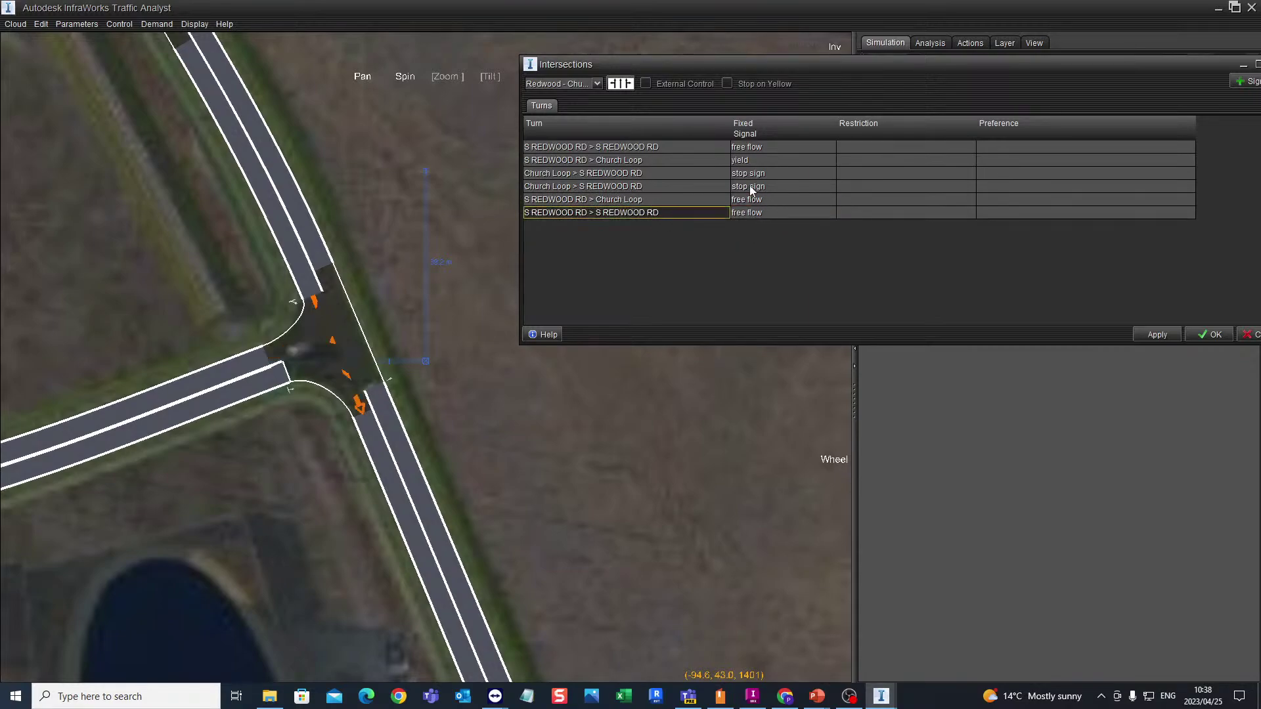
Switch the intersection settings to Redwood - Morris and bring its four-way junction into view
scroll(325, 320, "down", 5)
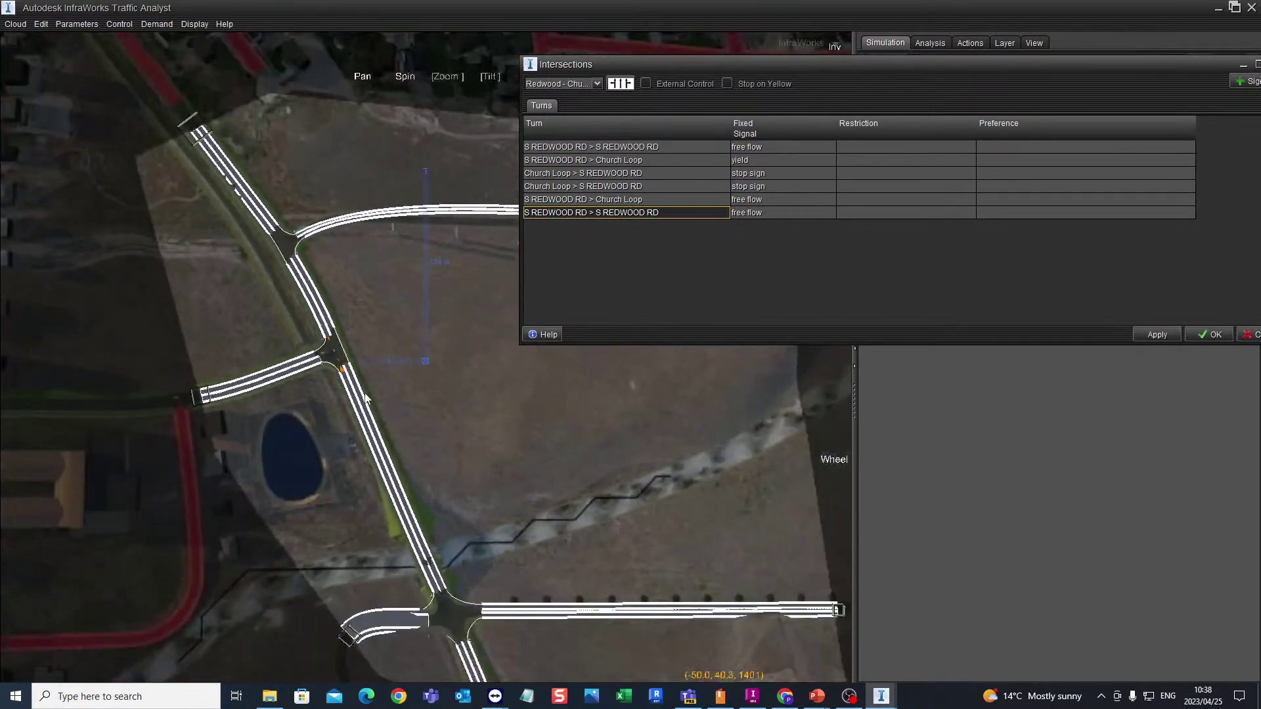
scroll(340, 213, "up", 5)
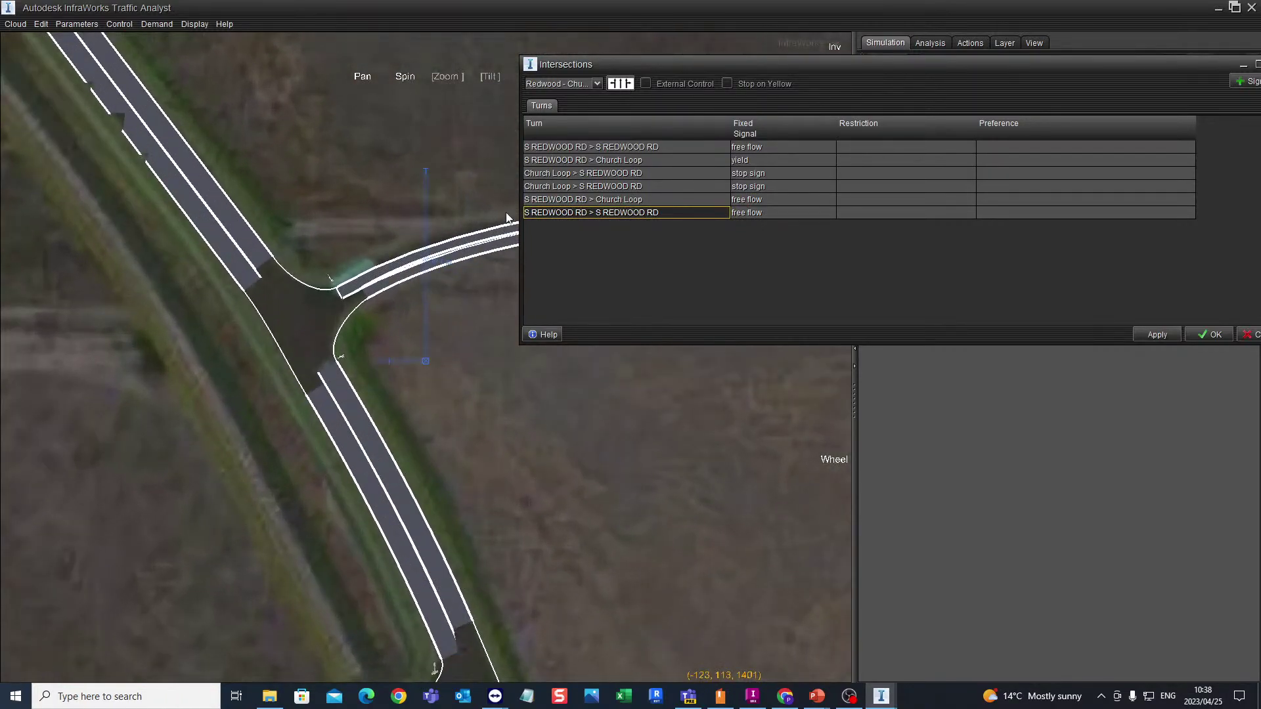
left_click(586, 83)
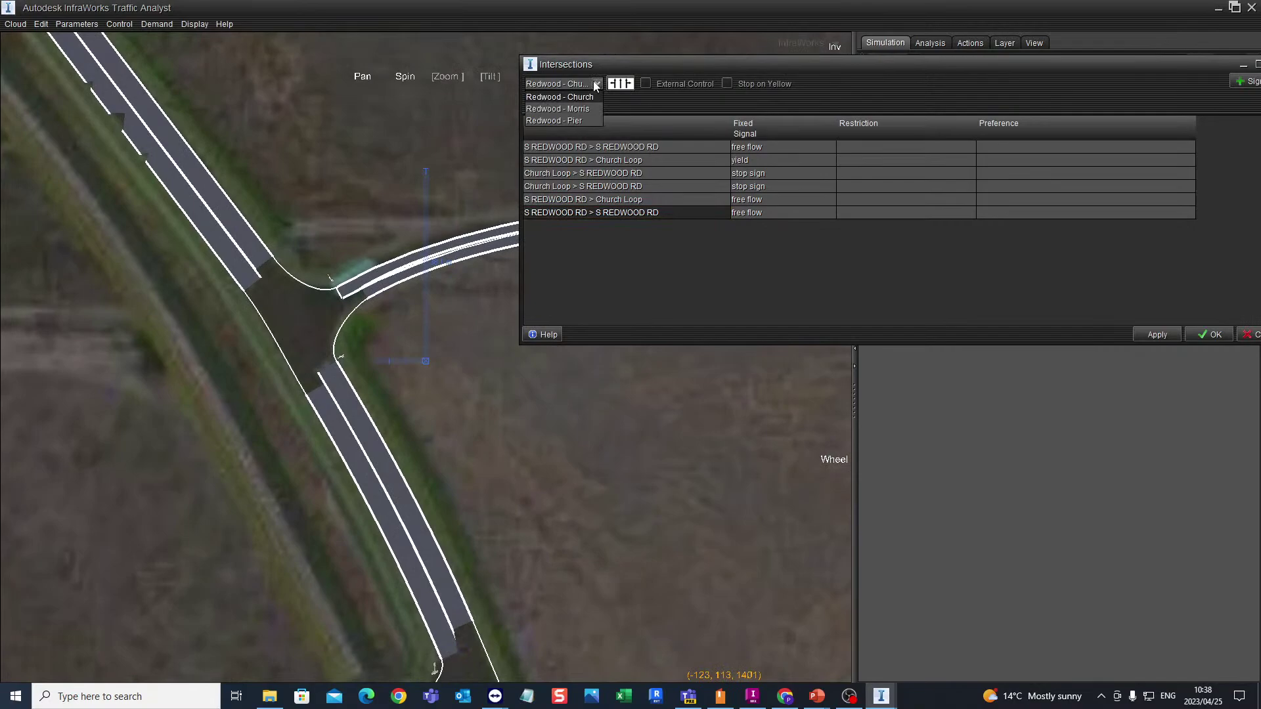
left_click(570, 105)
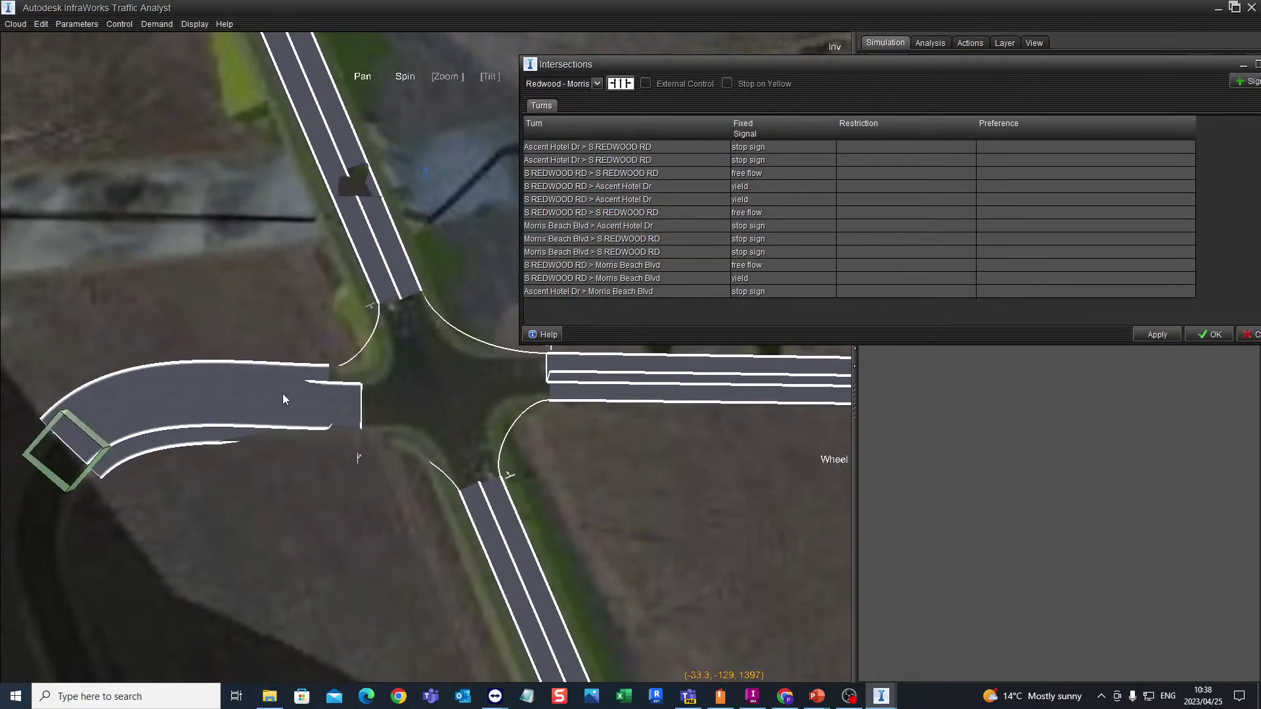
scroll(262, 344, "down", 3)
scroll(556, 430, "up", 2)
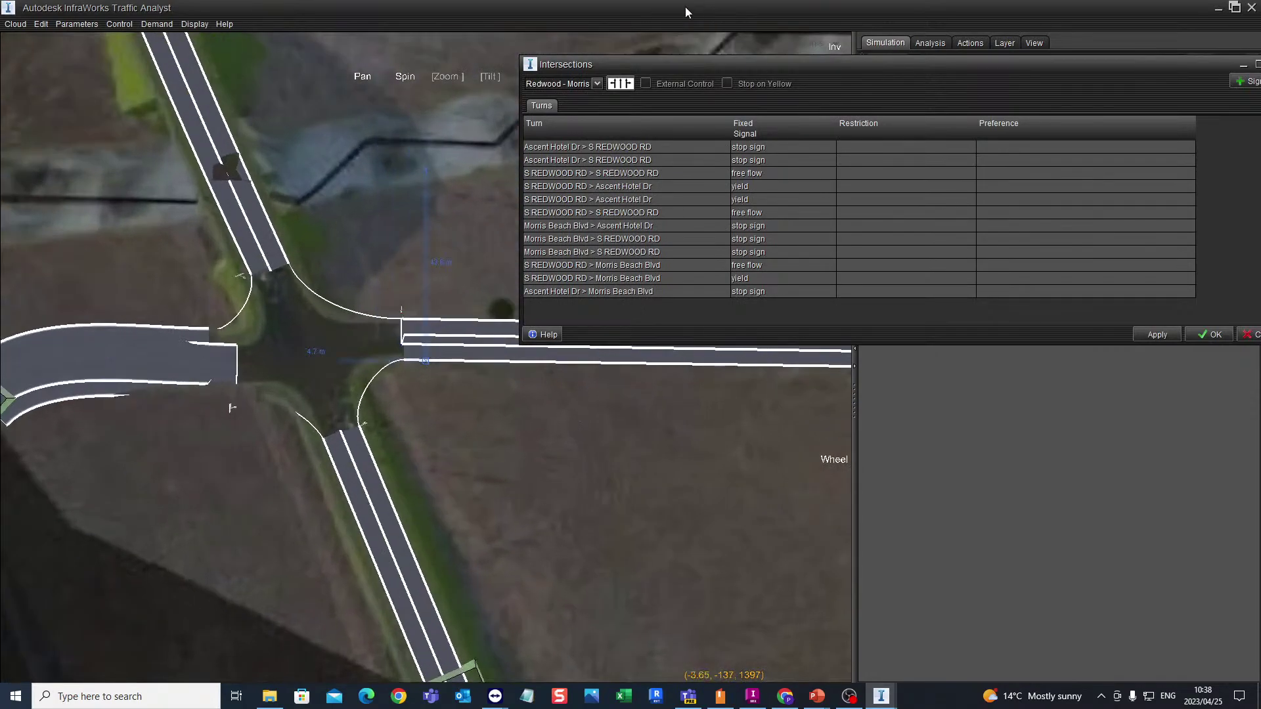
Review the Ascent Hotel Dr > S REDWOOD RD, S REDWOOD RD > Ascent Hotel Dr and S REDWOOD RD through turns at Redwood - Morris, highlighting each on the model
left_click(619, 149)
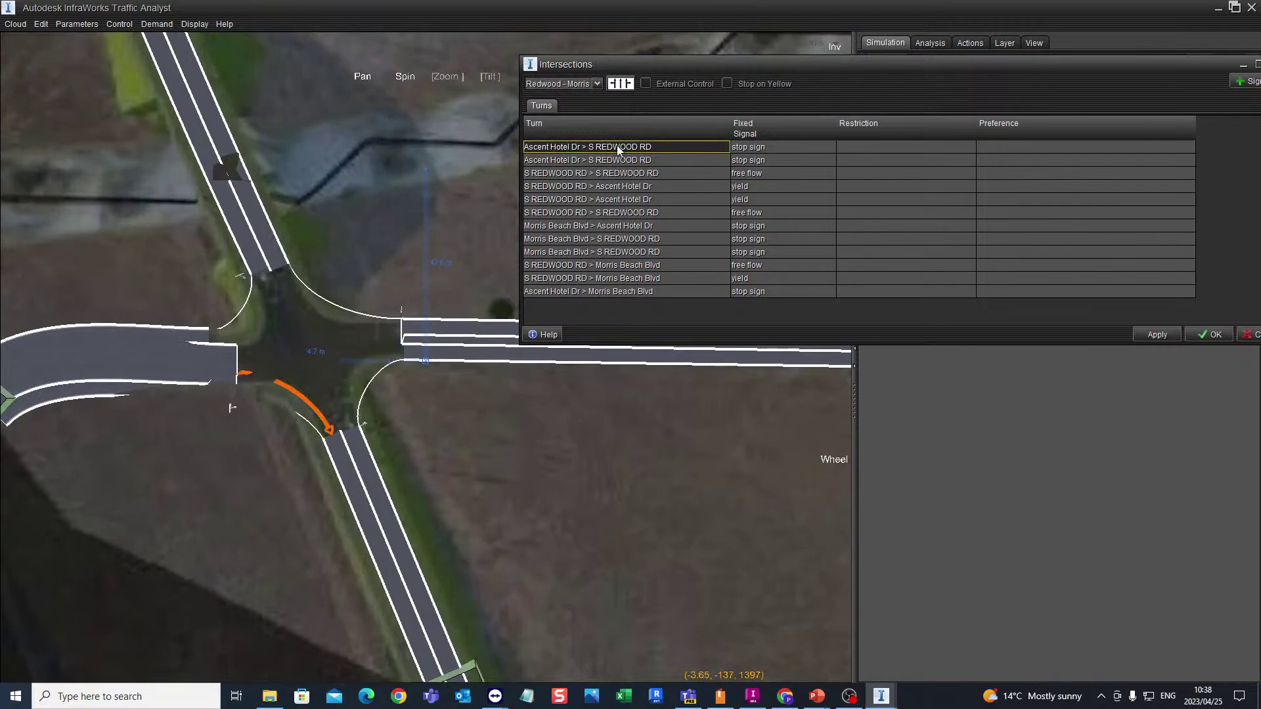
left_click(622, 161)
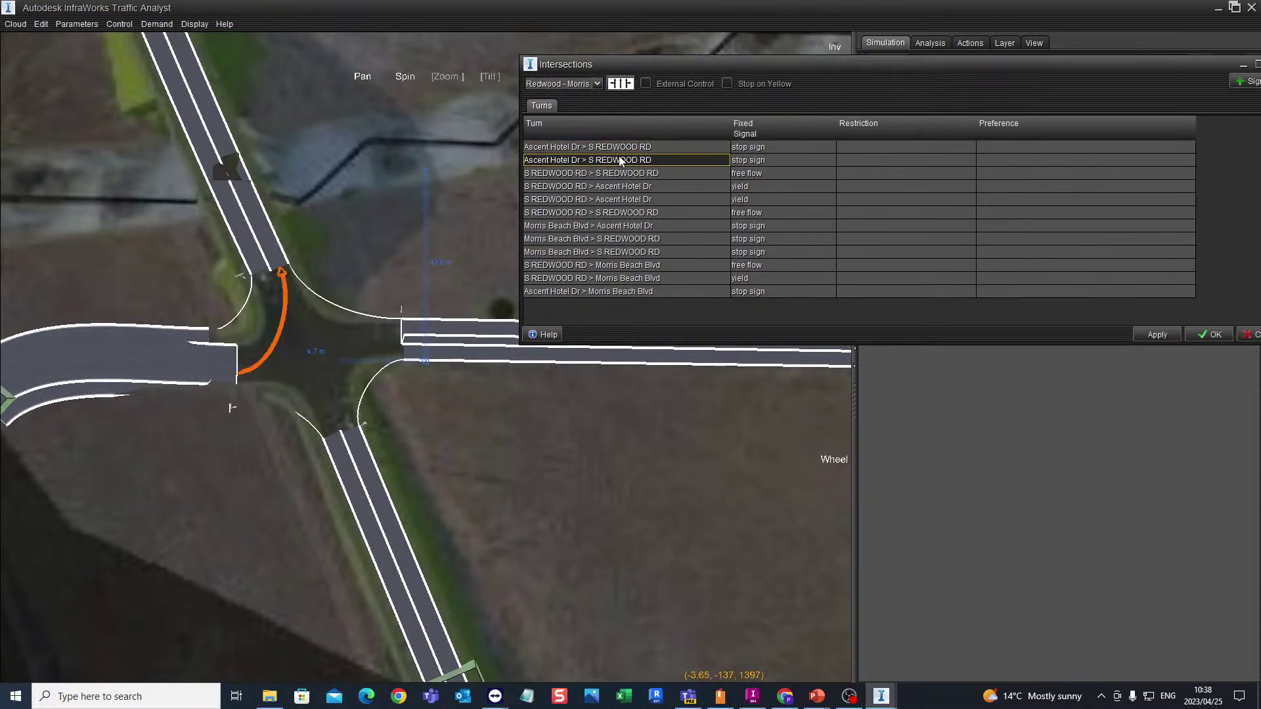
left_click(616, 173)
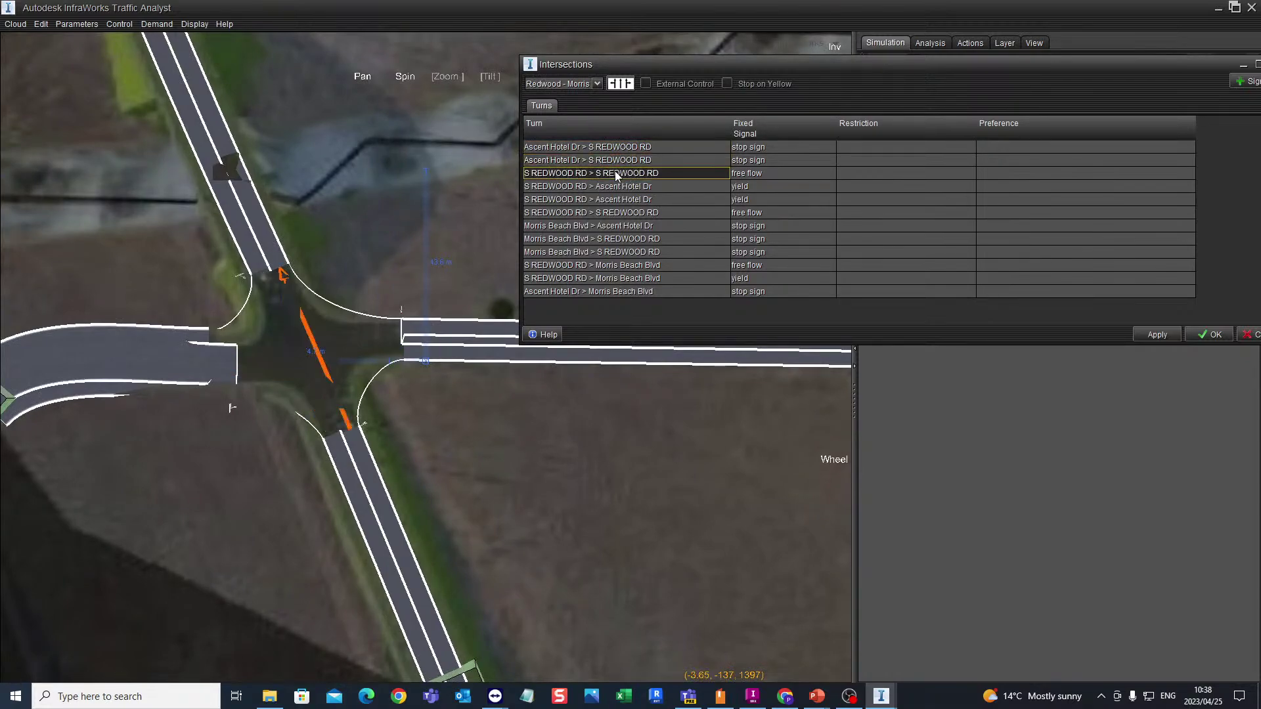
left_click(632, 191)
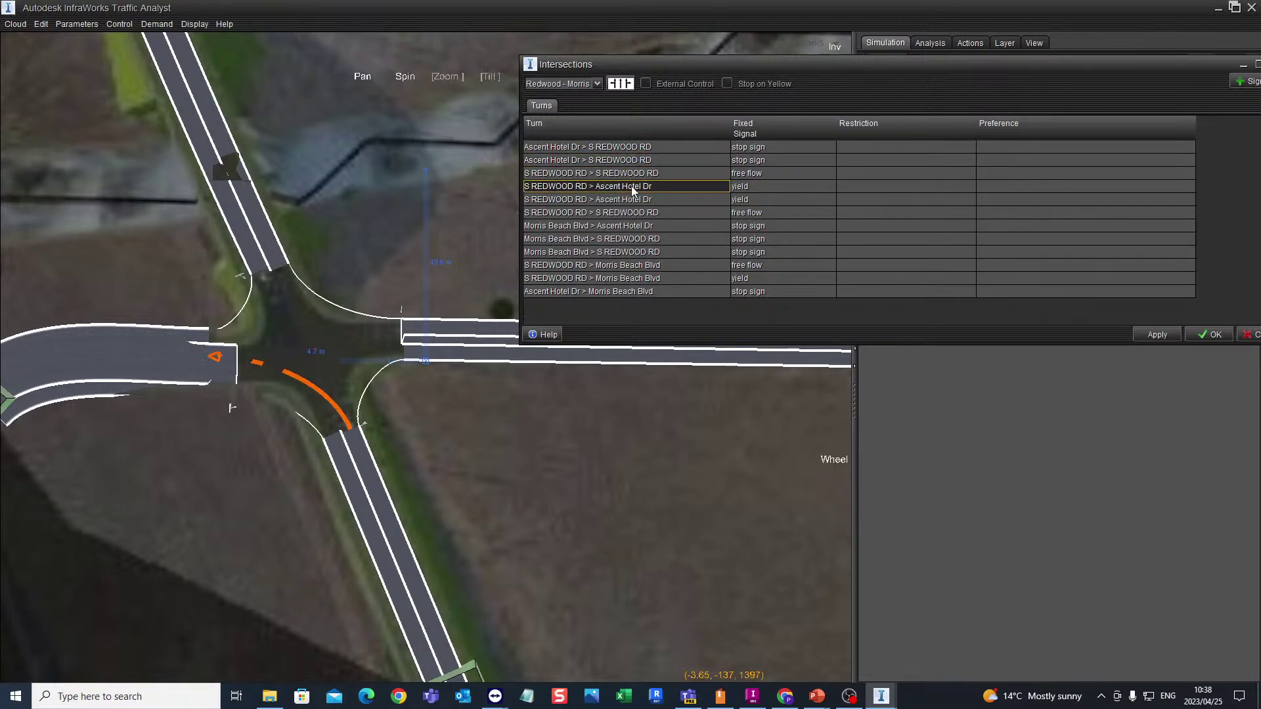
left_click(632, 198)
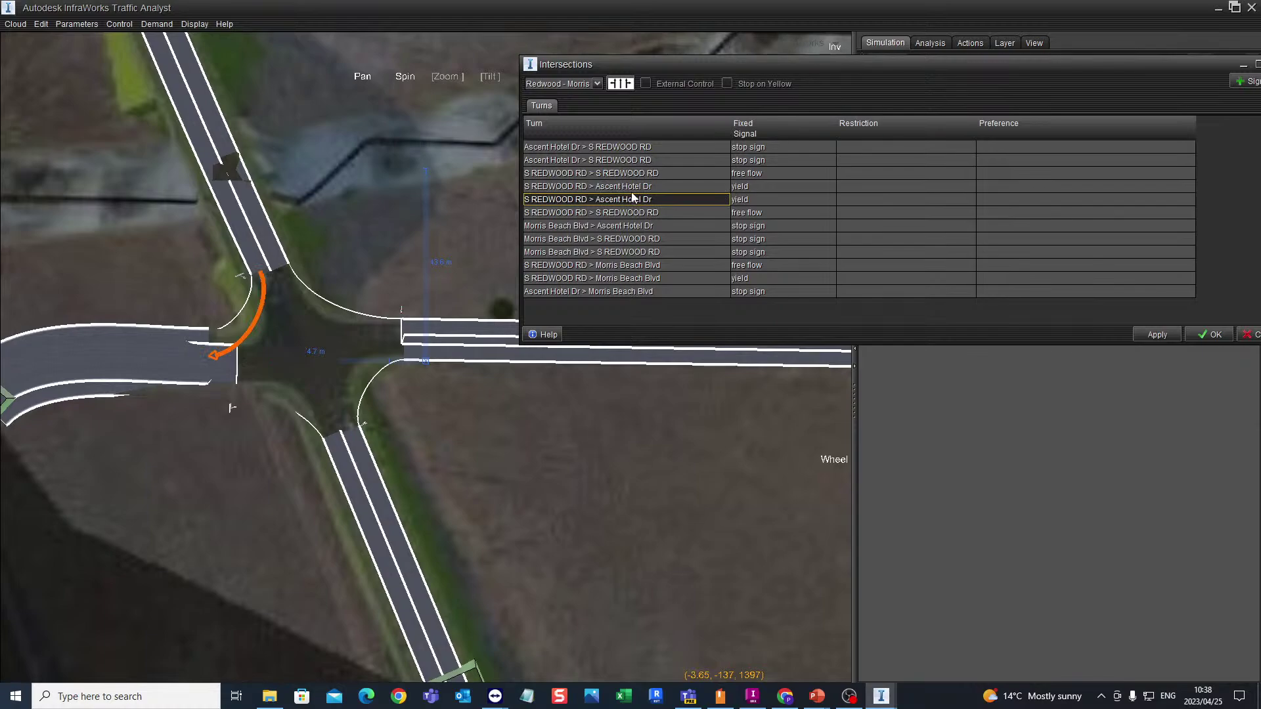
left_click(644, 213)
Review every turn leaving or entering Morris Beach Blvd at Redwood - Morris by highlighting each path on the model
left_click(659, 226)
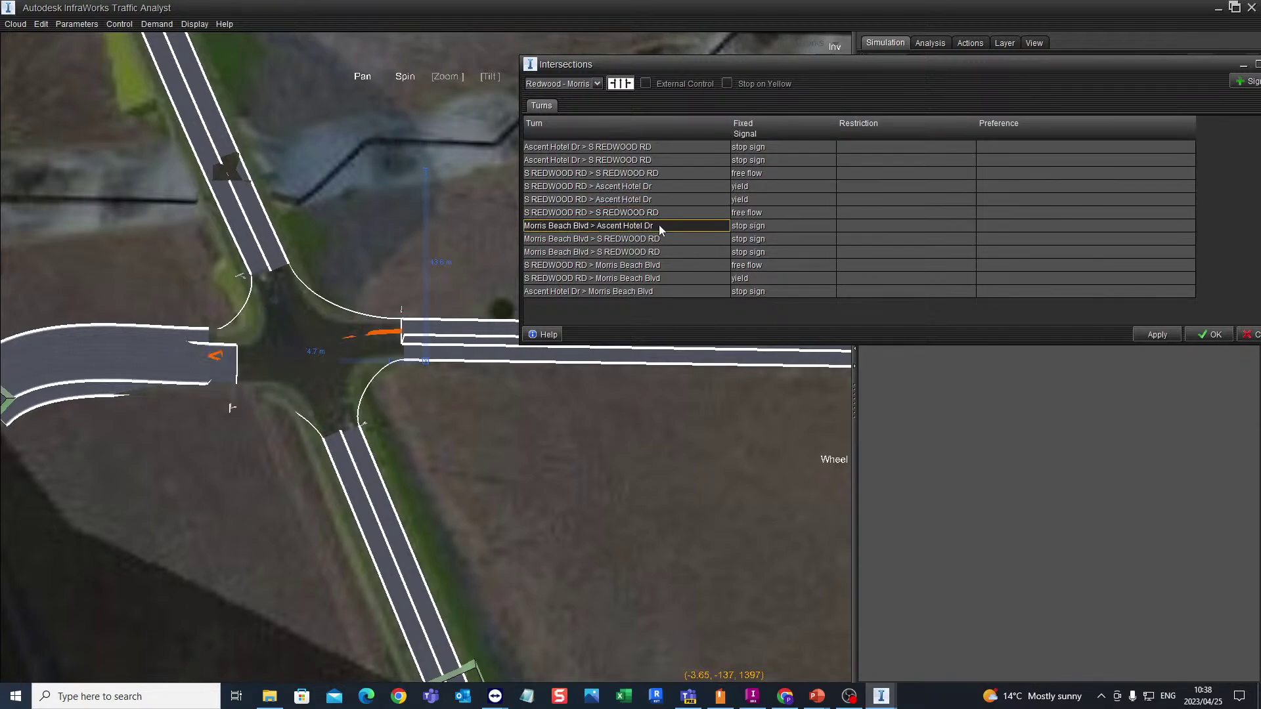
left_click(654, 239)
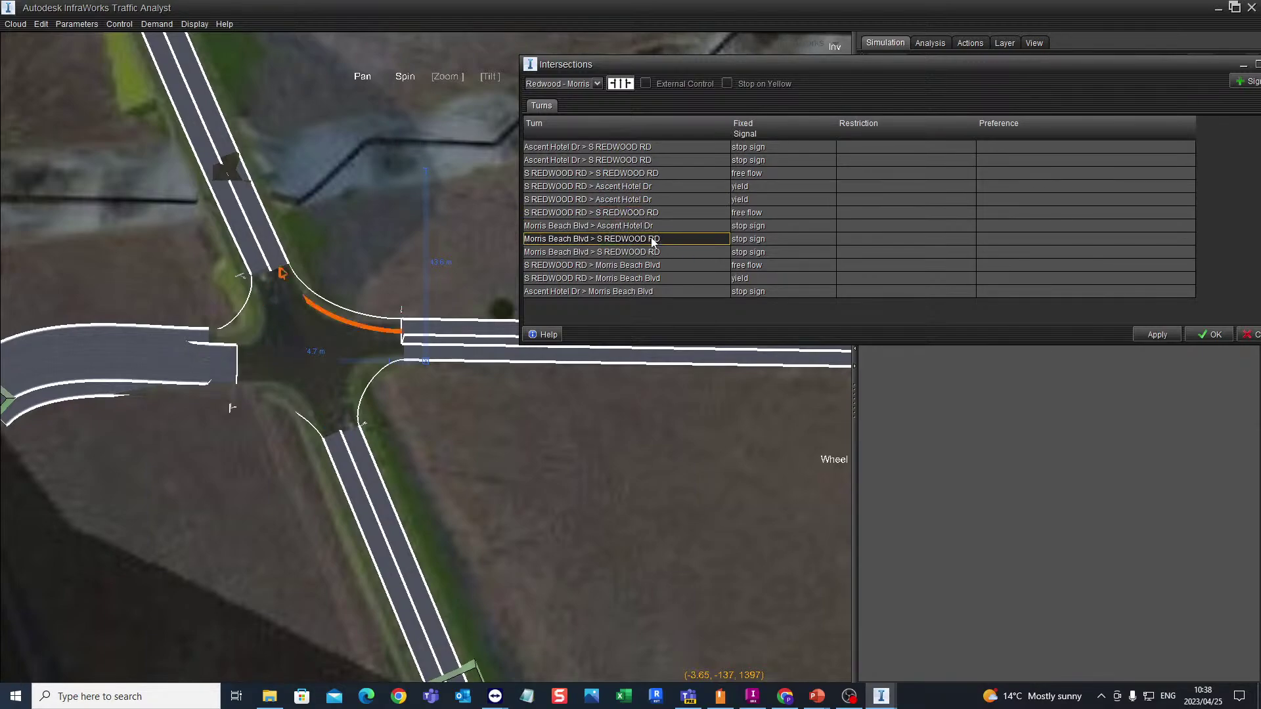
left_click(652, 252)
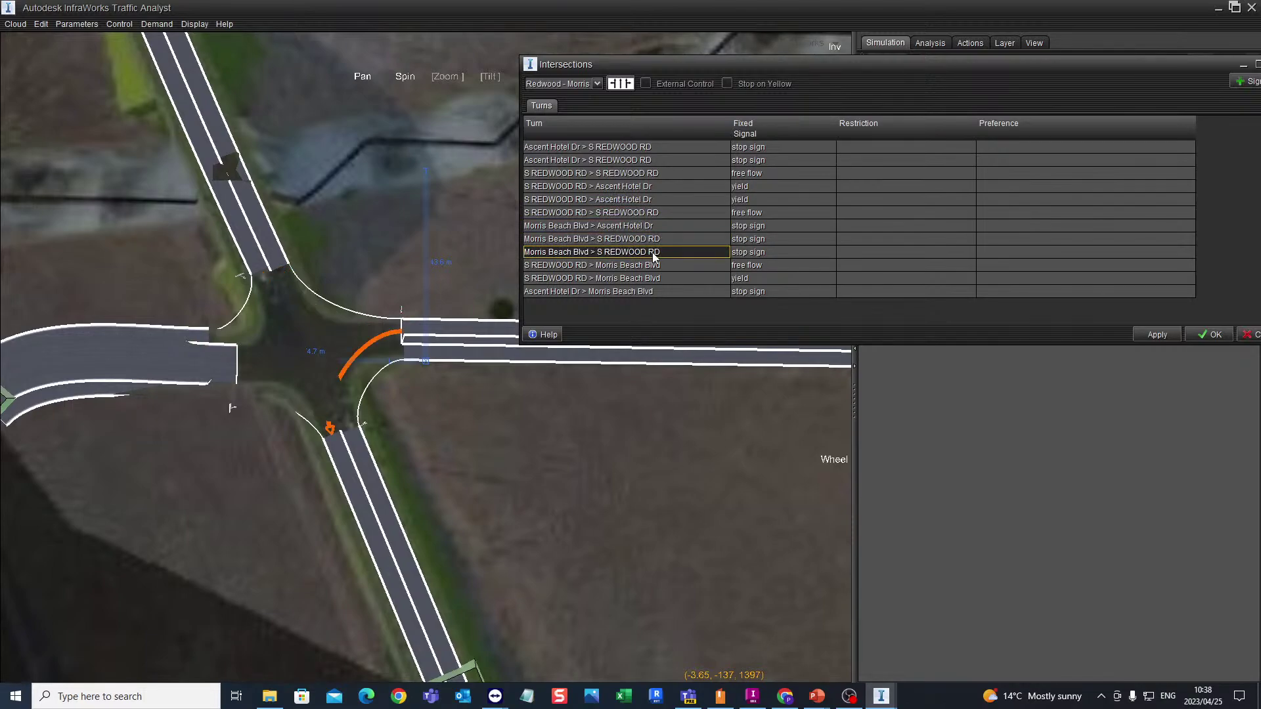
left_click(660, 265)
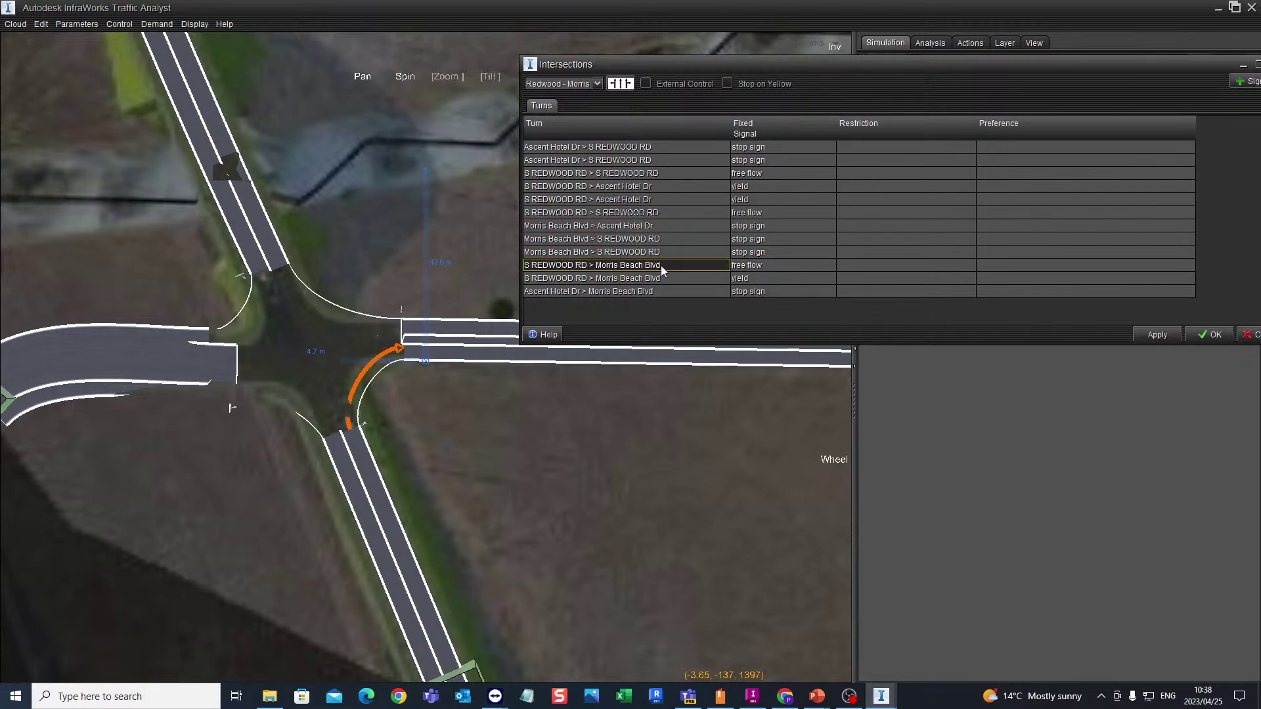
left_click(661, 278)
left_click(664, 291)
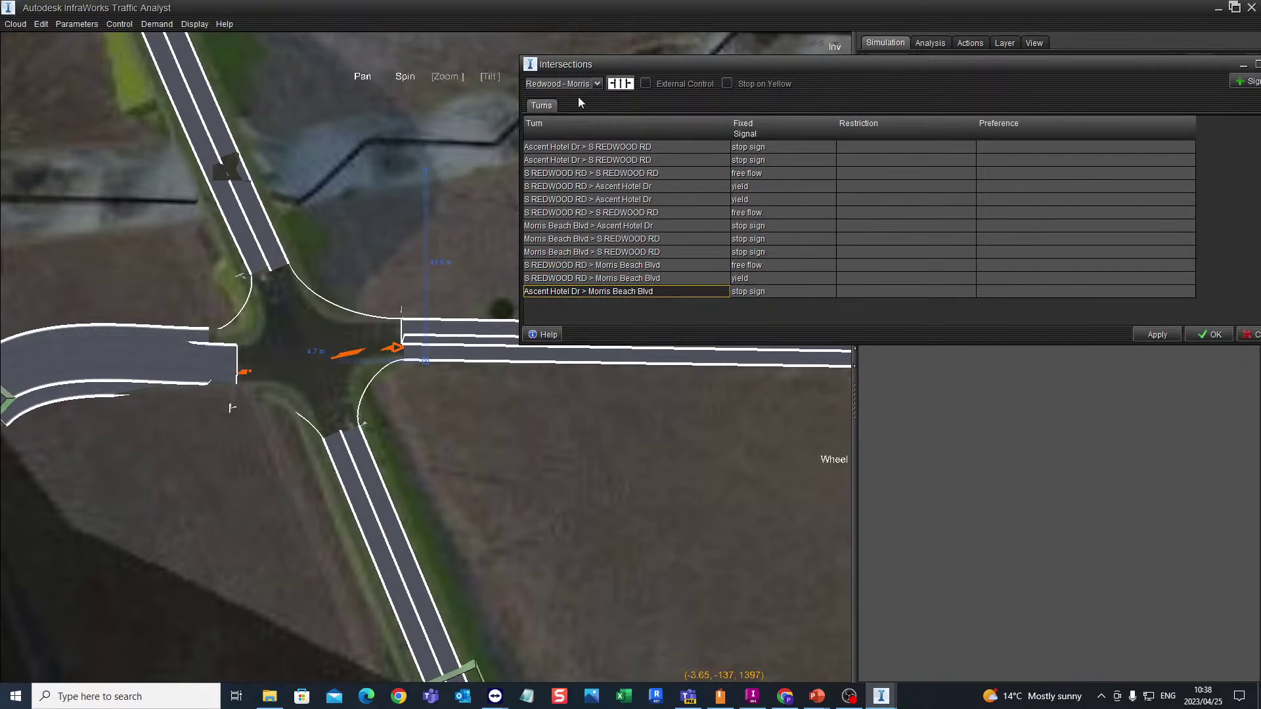
Switch the intersection settings to Redwood - Pier, highlight each Pier Lane and S REDWOOD RD turn, and accept the settings
left_click(597, 84)
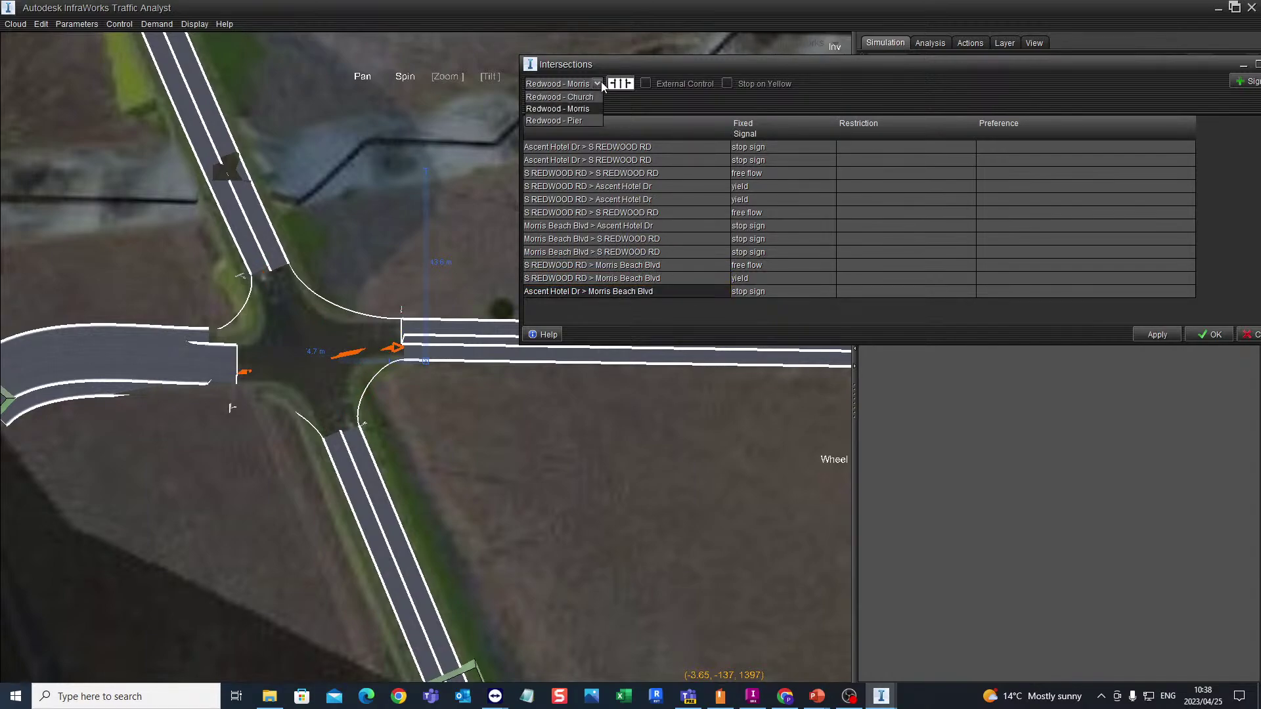
left_click(573, 124)
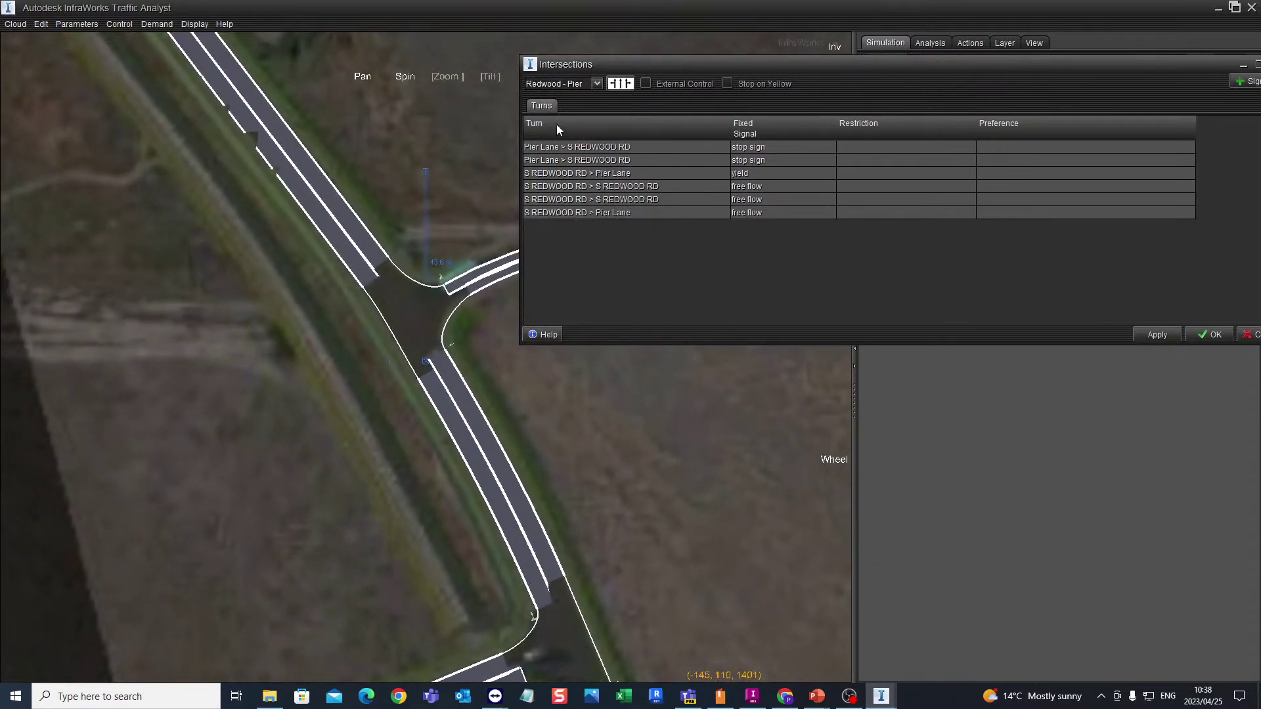
left_click(657, 150)
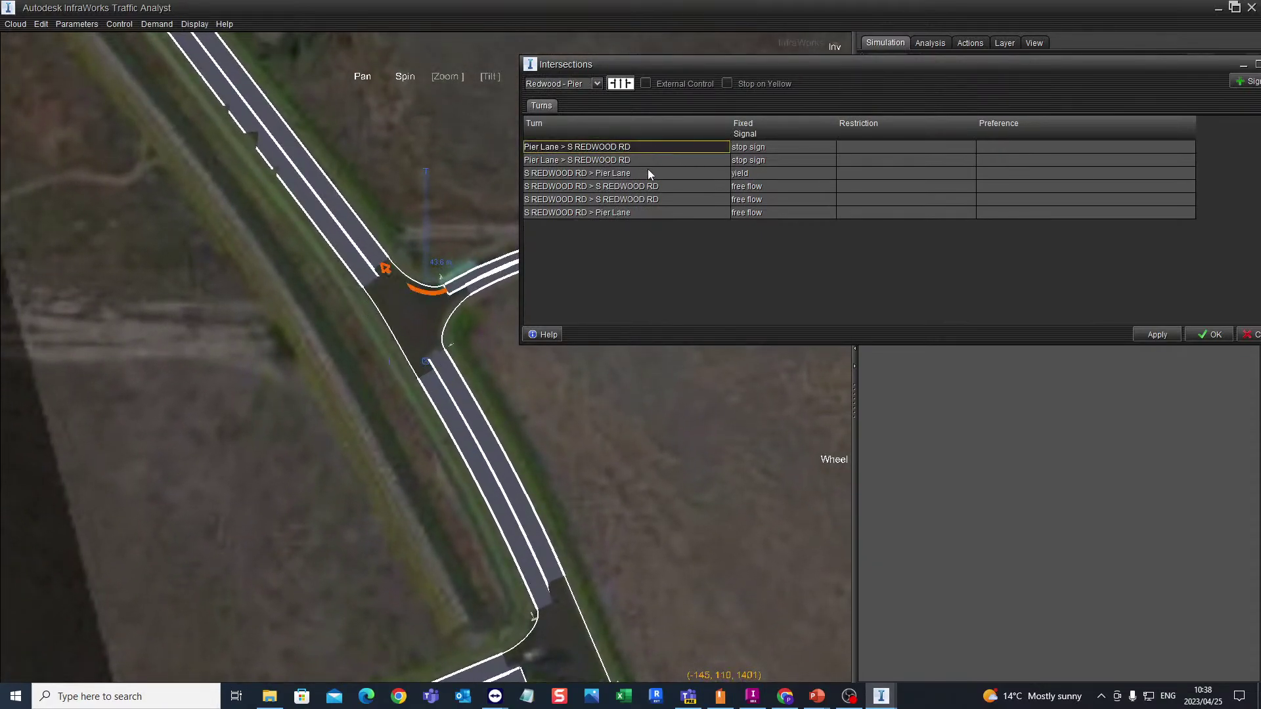
left_click(644, 164)
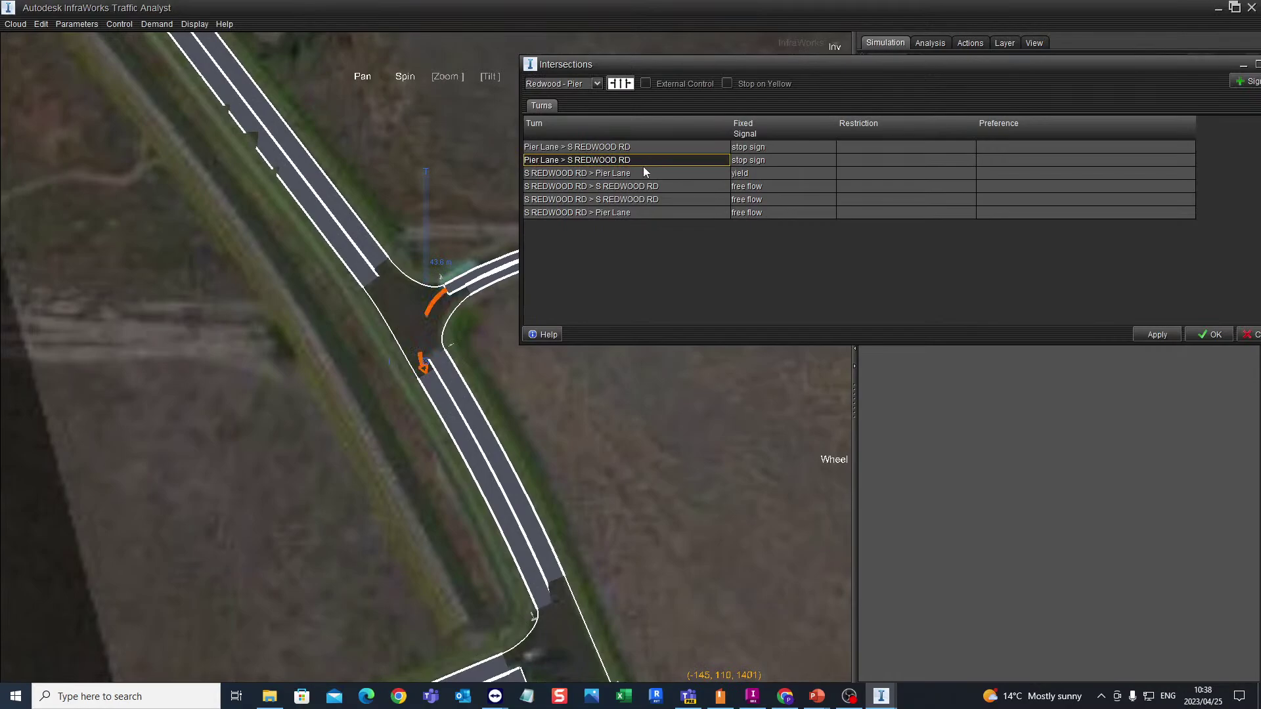
left_click(642, 172)
left_click(681, 187)
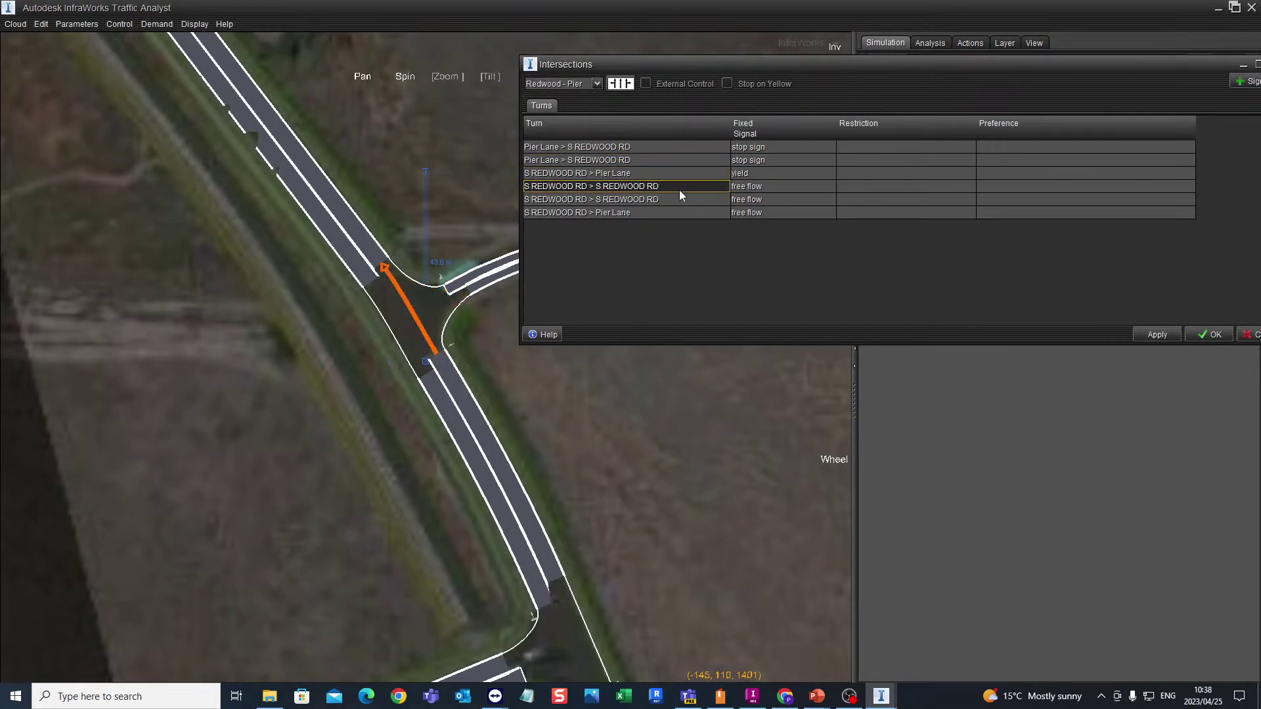
left_click(671, 198)
left_click(642, 211)
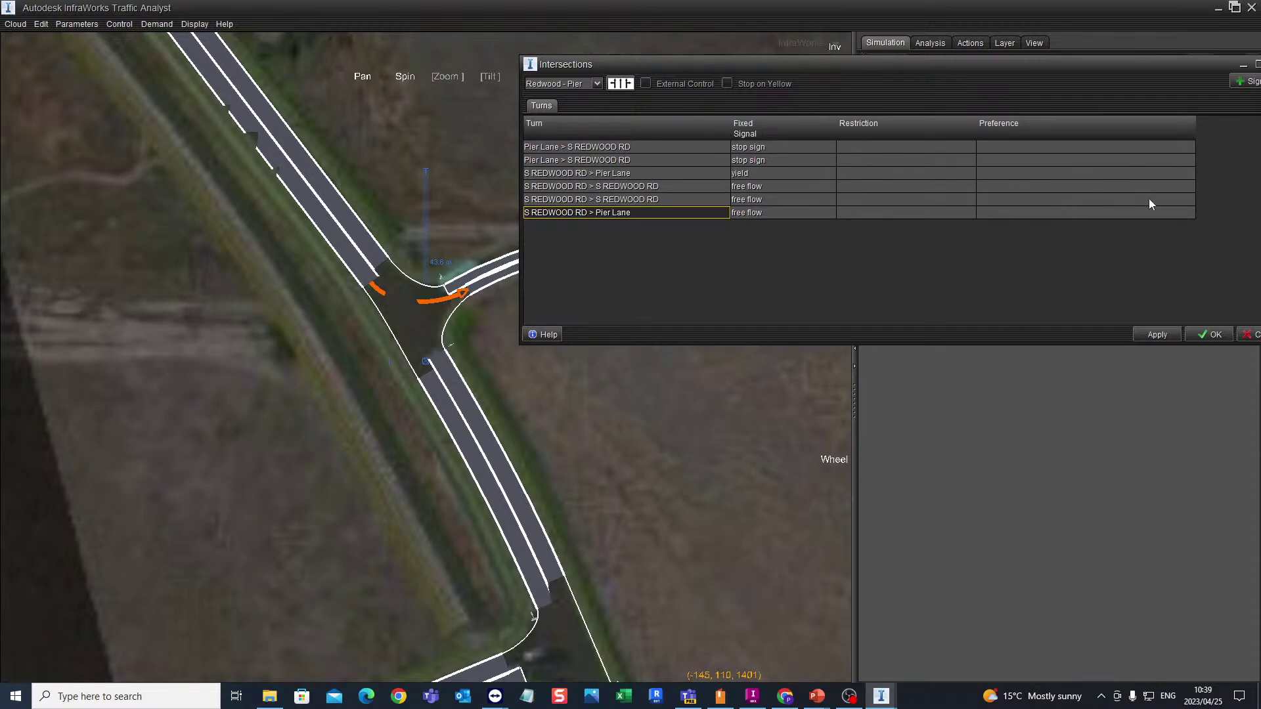
left_click(1207, 336)
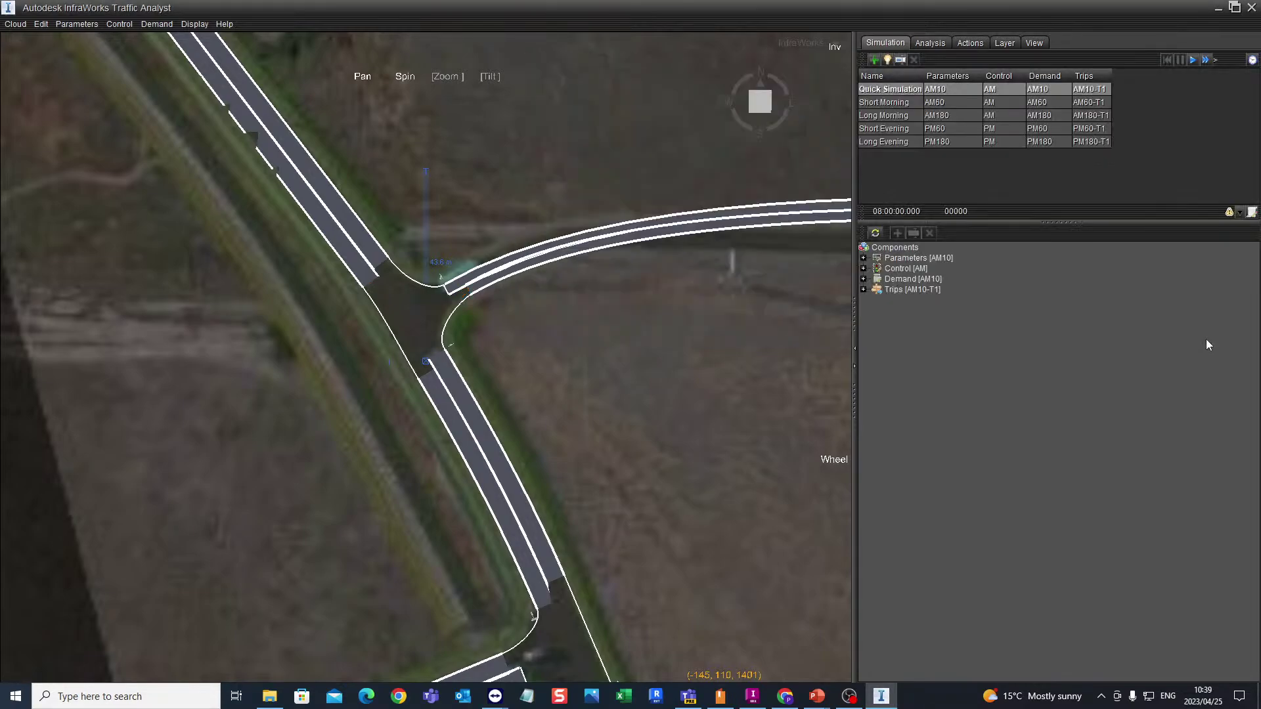
Run the Quick Simulation and watch the traffic queues at the Pier Lane and Church Loop junctions
left_click(1193, 61)
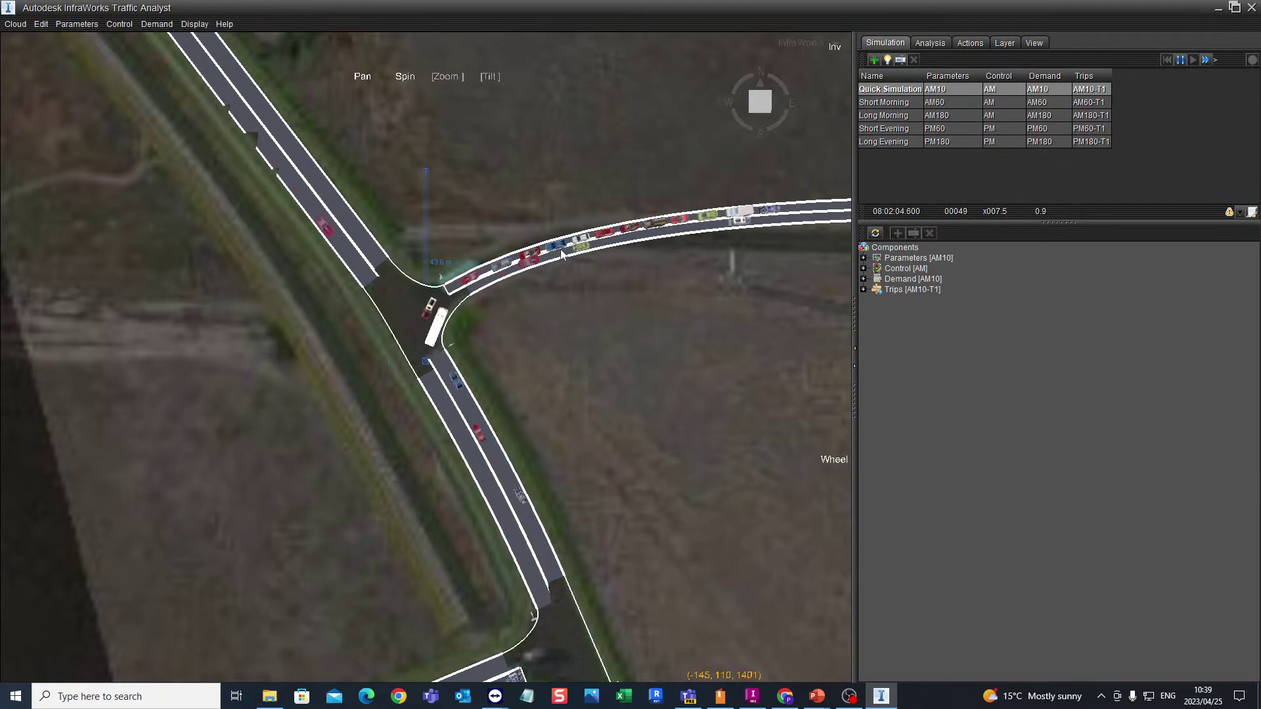
scroll(345, 271, "down", 2)
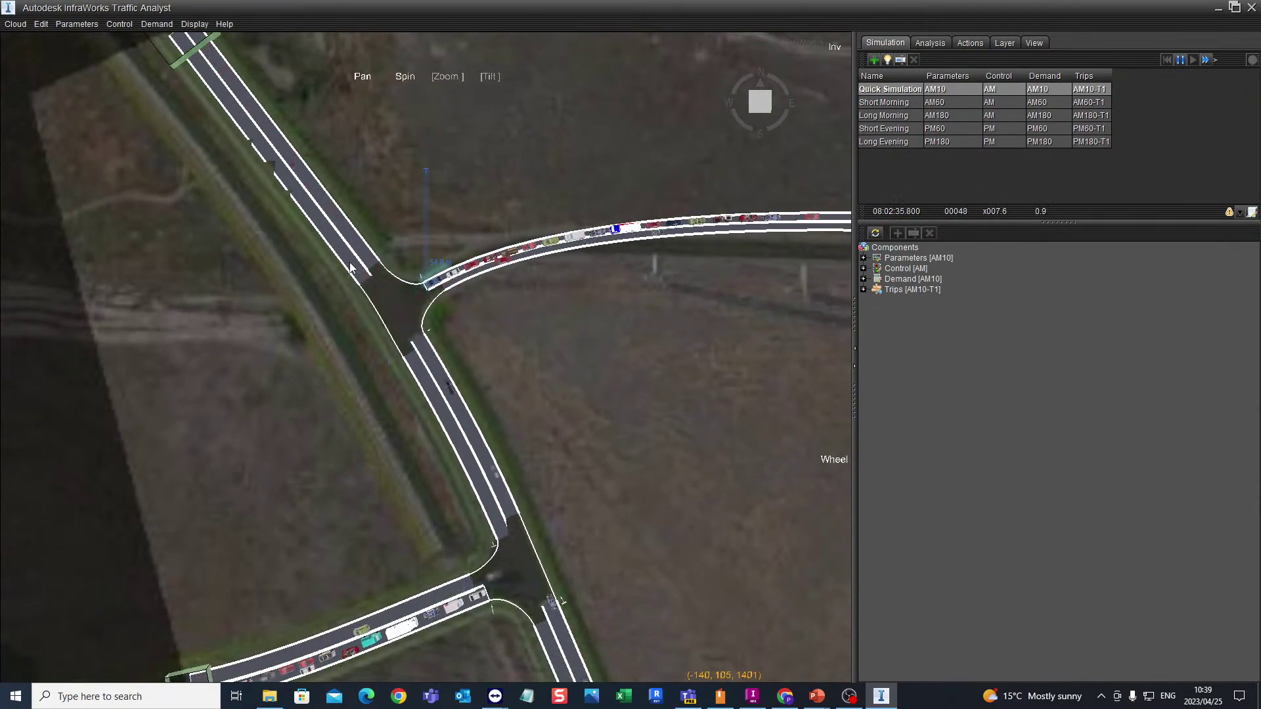
scroll(350, 268, "down", 3)
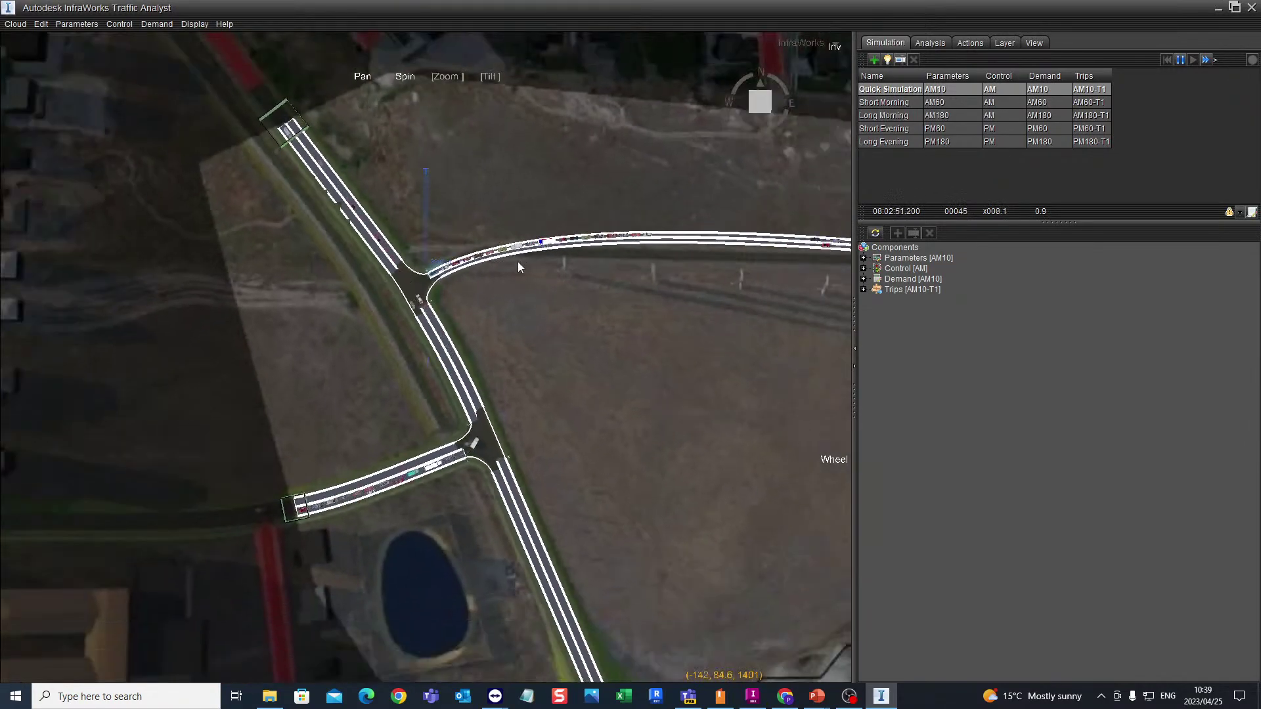
scroll(486, 525, "up", 2)
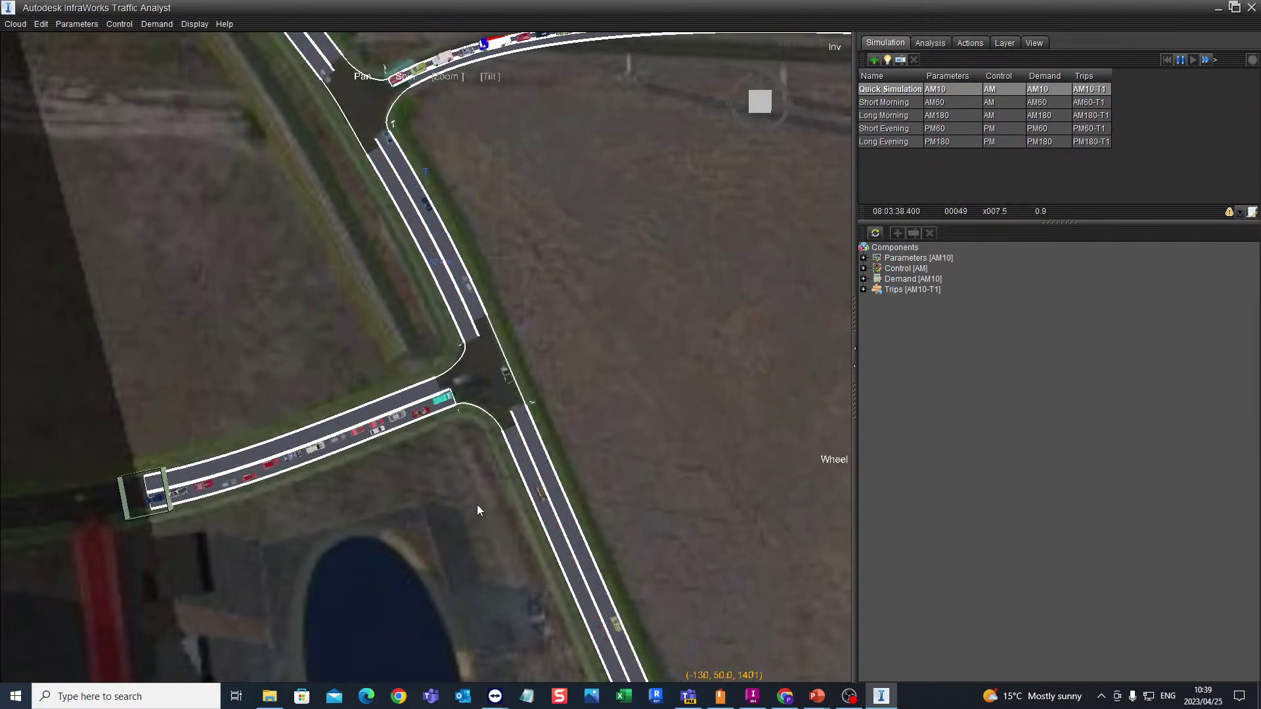
scroll(476, 509, "up", 1)
scroll(479, 504, "down", 3)
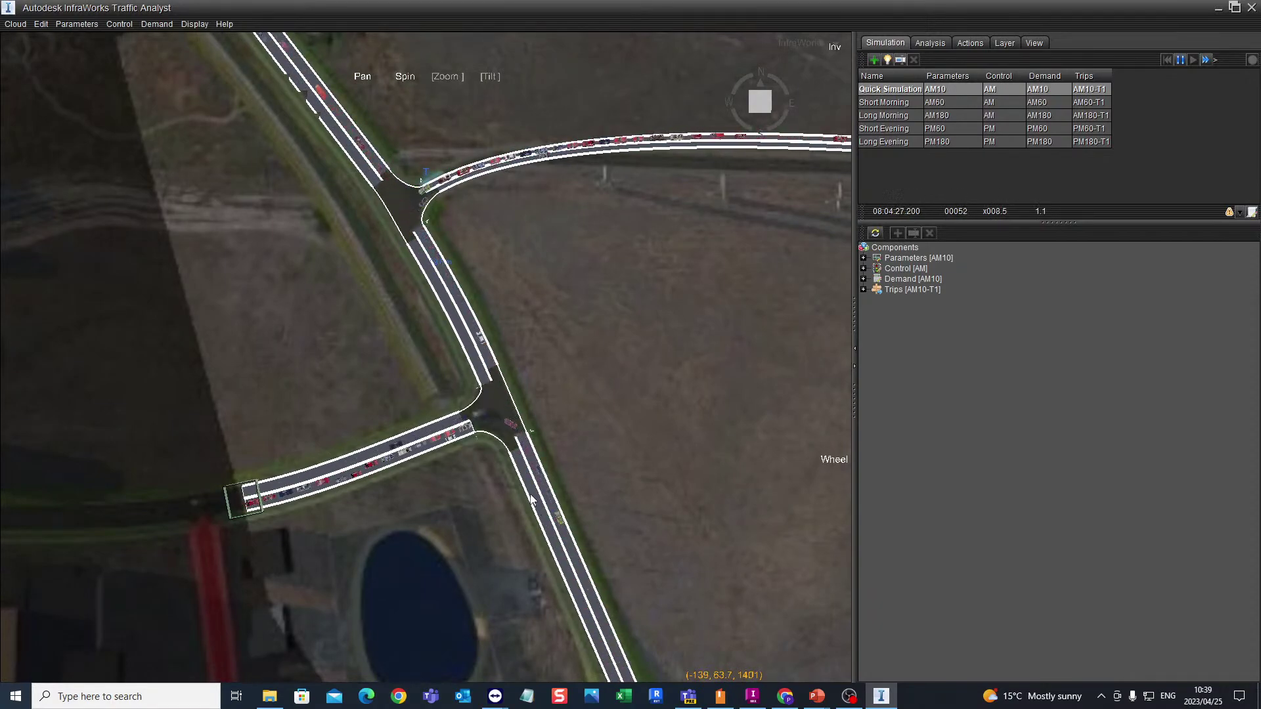
scroll(447, 324, "down", 3)
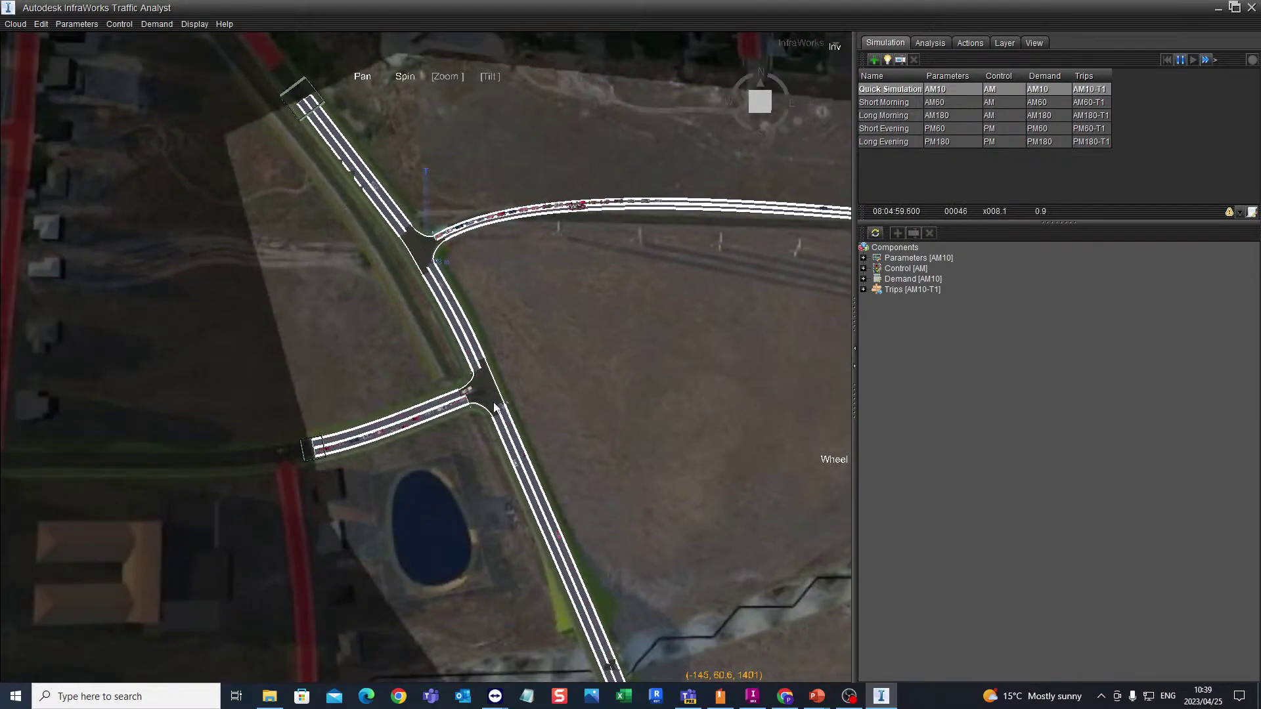
scroll(496, 407, "up", 4)
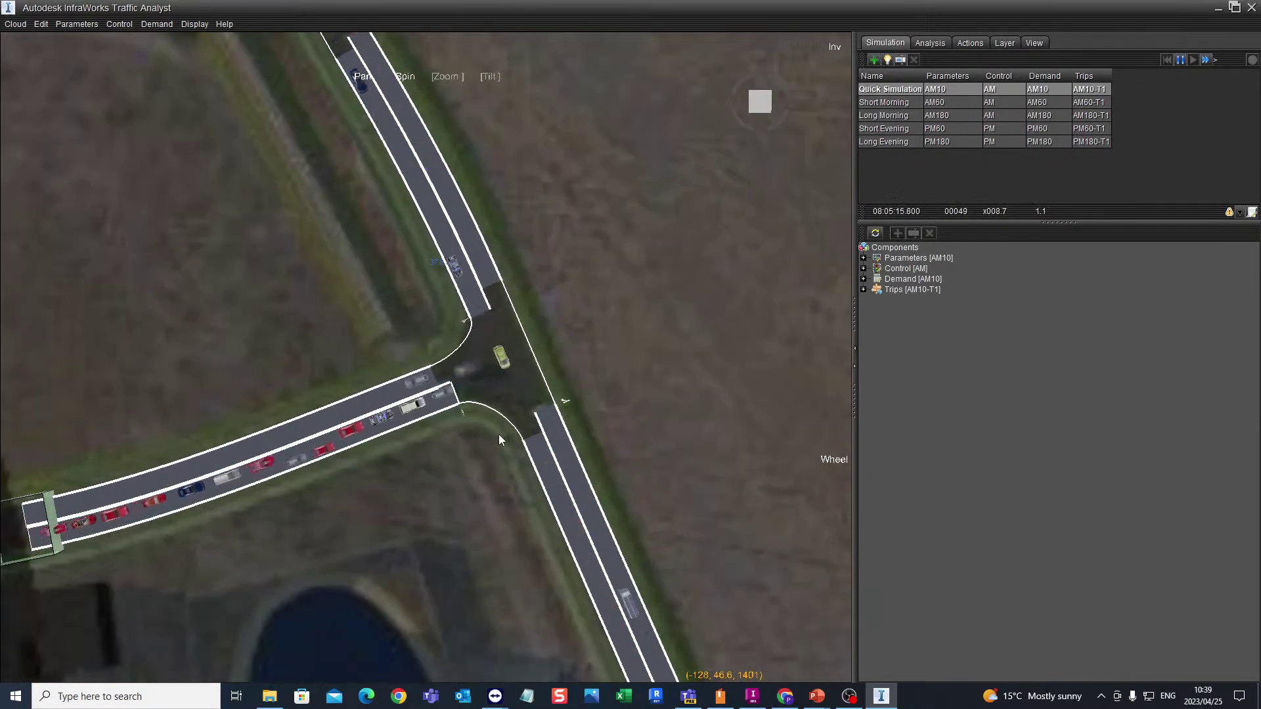
scroll(529, 432, "up", 2)
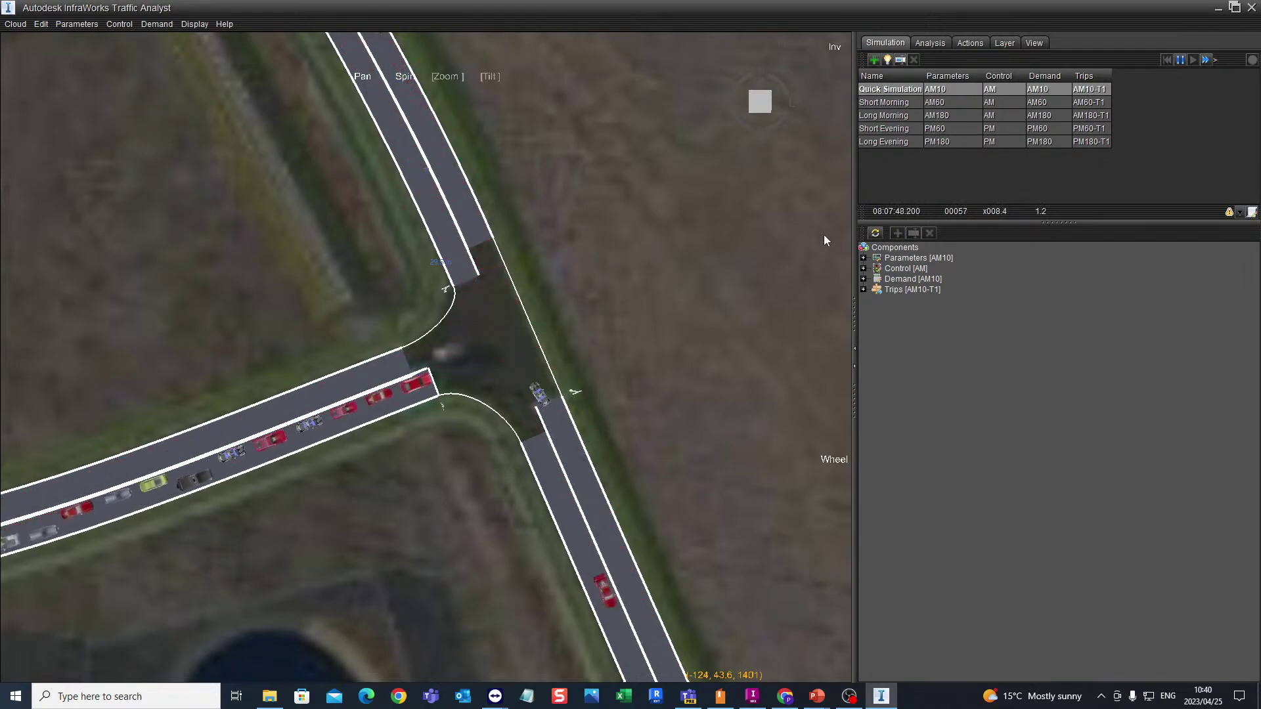
Open the intersection settings for Redwood - Church, keeping the window clear of the junction
left_click(120, 24)
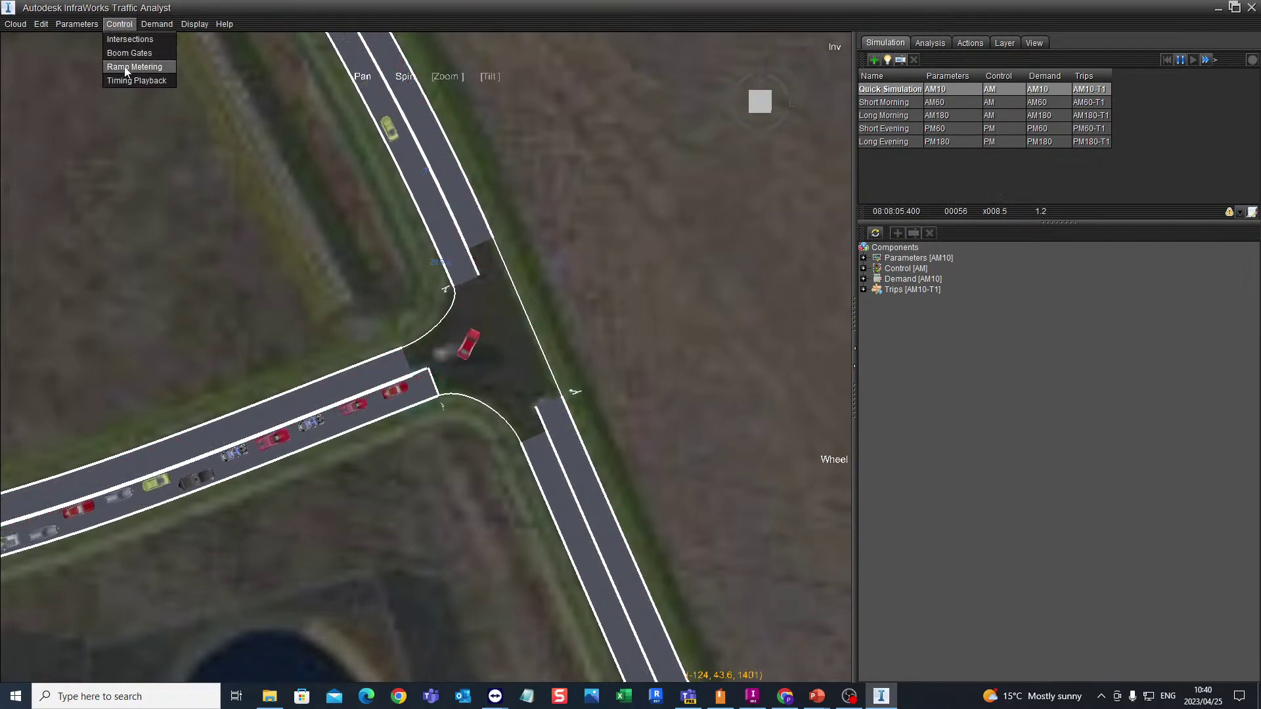
left_click(128, 40)
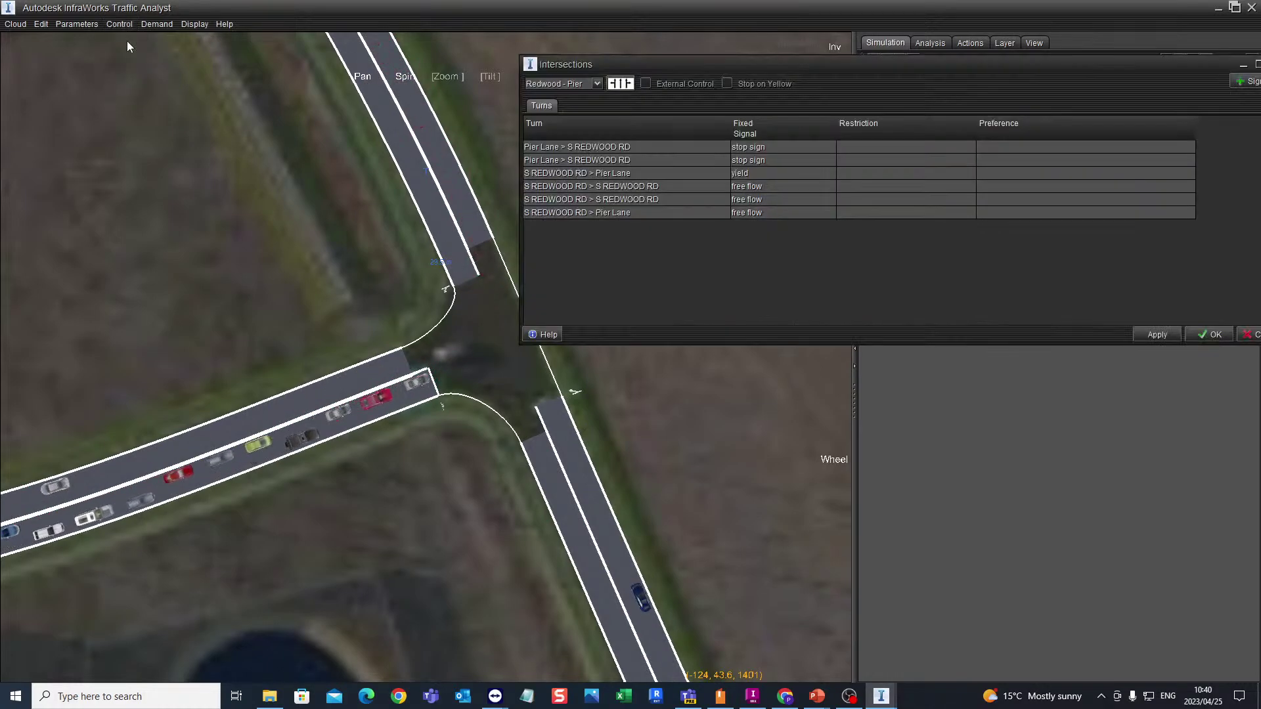
left_click_drag(588, 64, 751, 63)
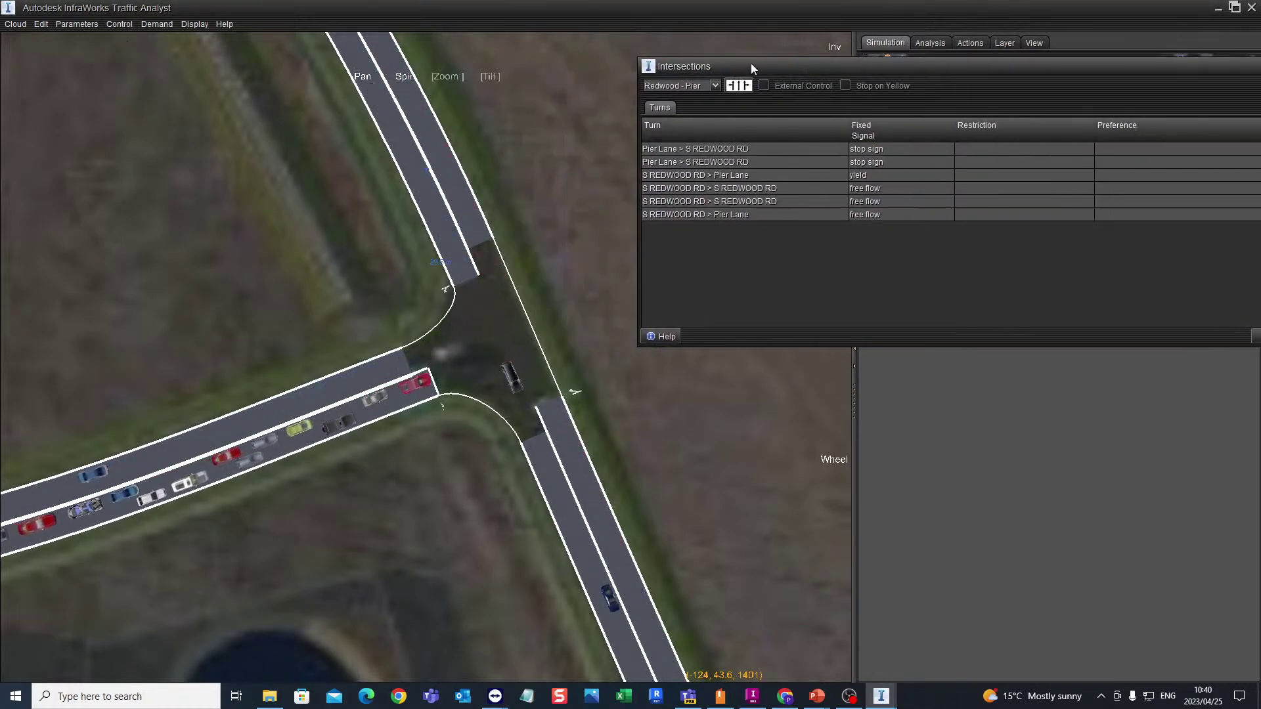
left_click(751, 82)
left_click(729, 93)
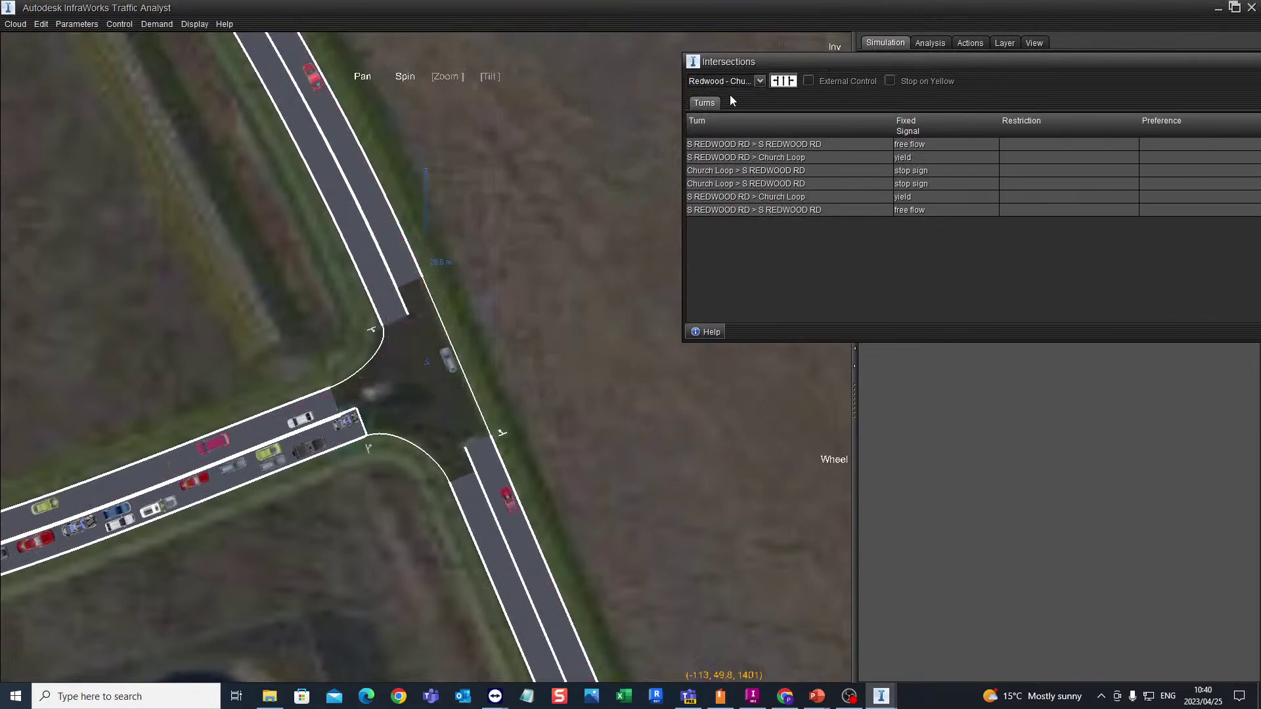
Set the fixed signal of both the northbound and southbound S REDWOOD RD through turns at Redwood - Church to yield
left_click(720, 147)
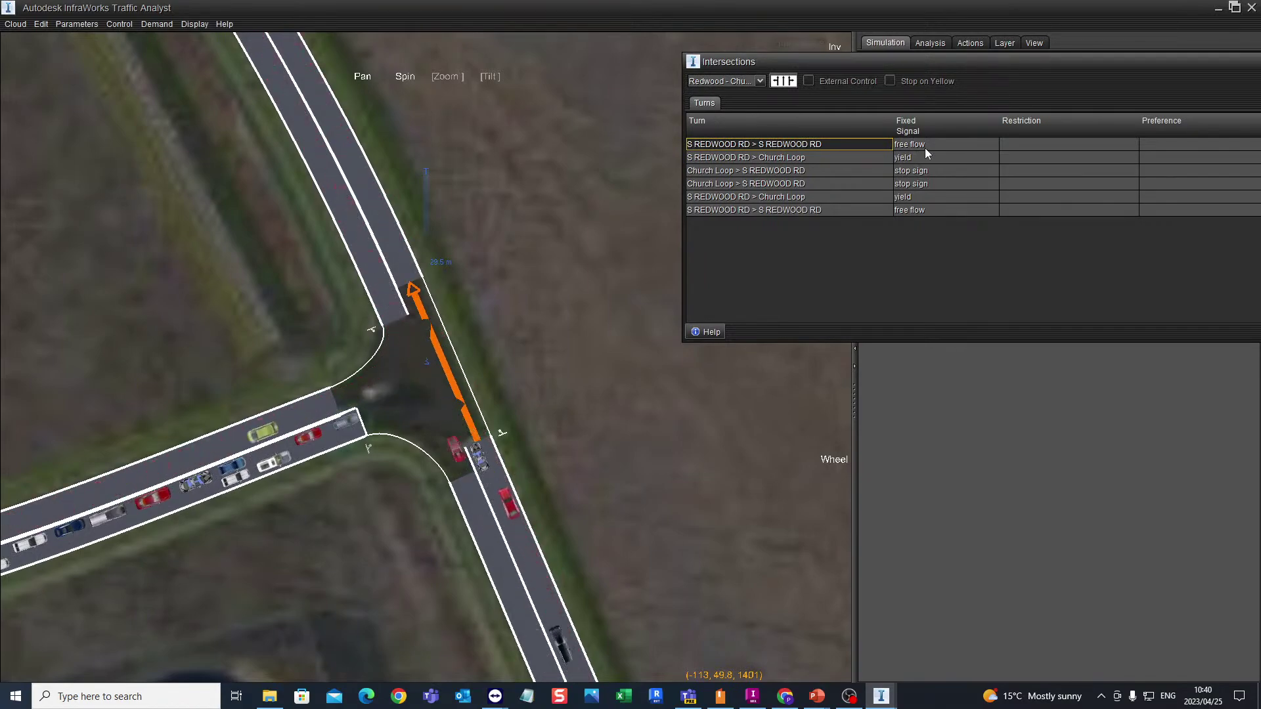
left_click(948, 143)
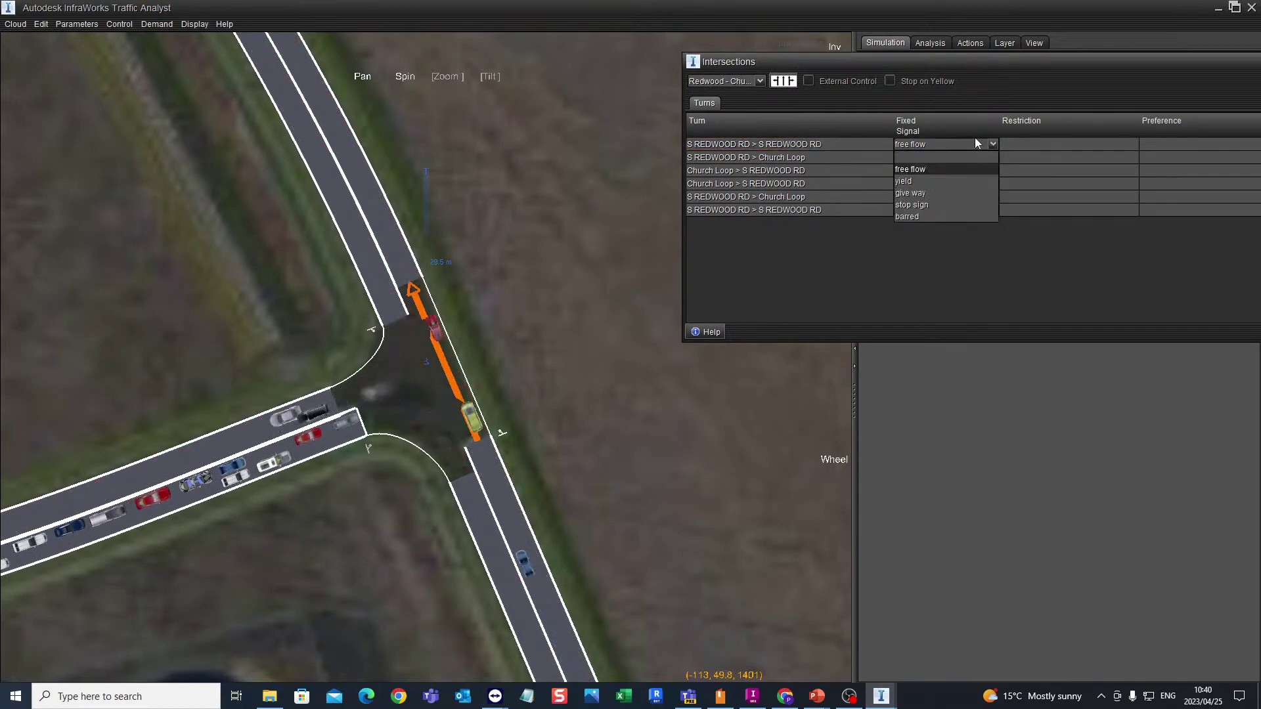
left_click(916, 180)
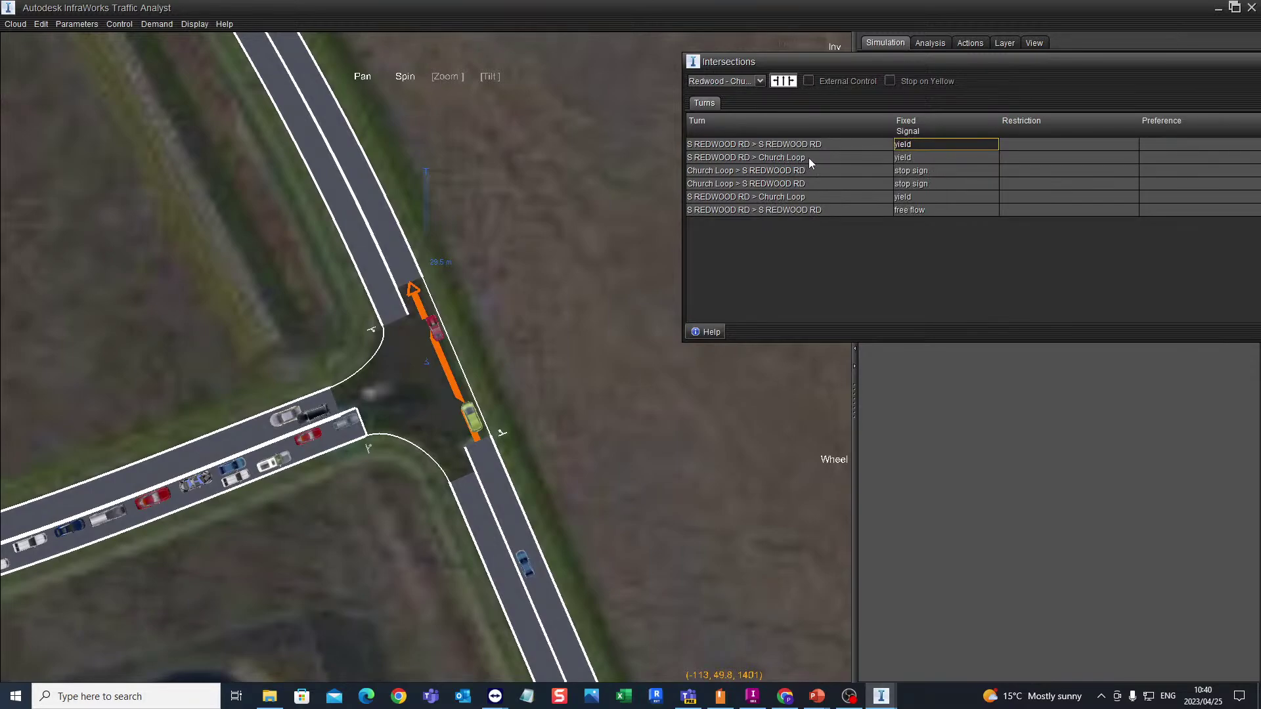
left_click(840, 209)
left_click(940, 210)
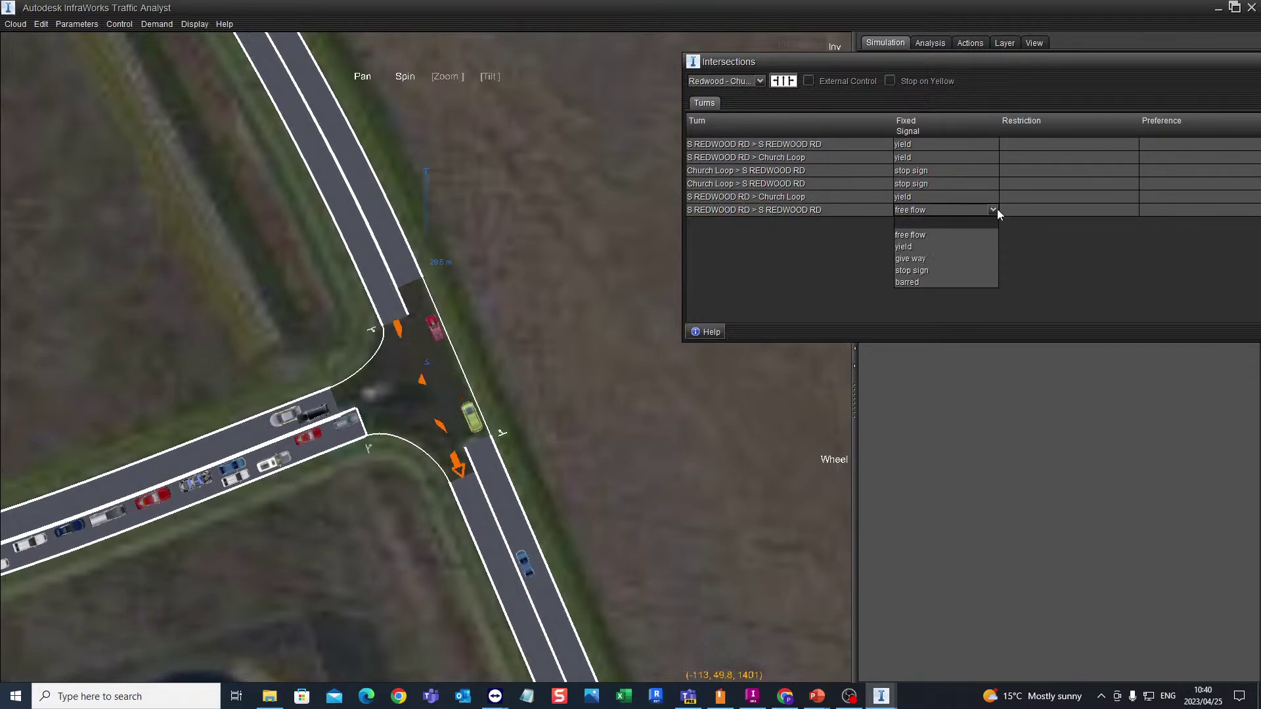
left_click(903, 247)
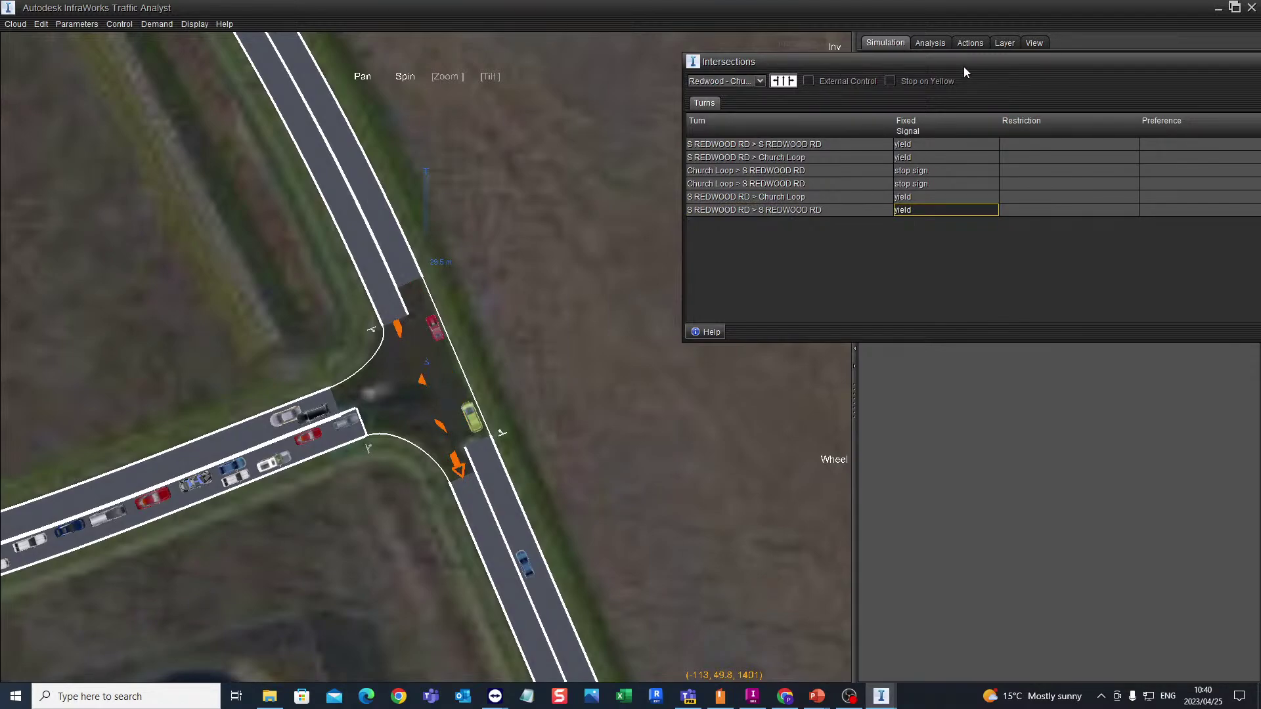
left_click_drag(964, 67, 542, 81)
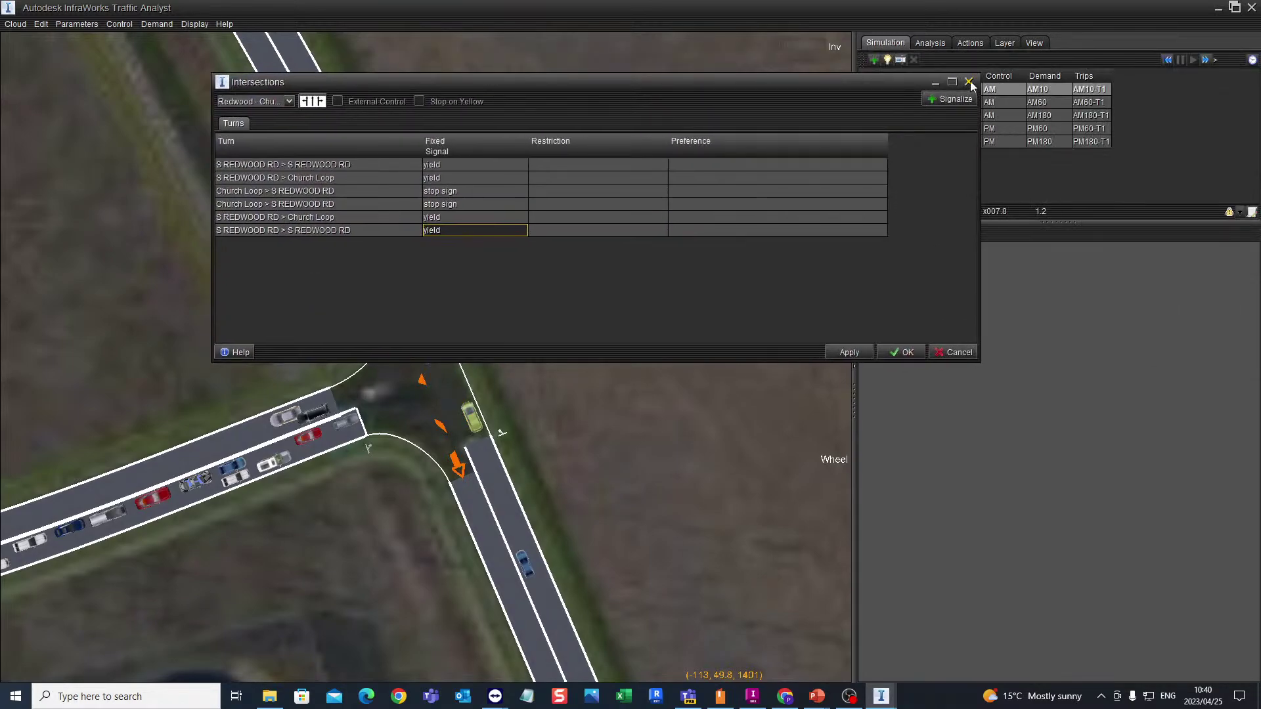
Accept the Redwood - Church turn settings, rerun the Quick Simulation from the start, watch the Church Loop junction, and pause the run
left_click(901, 352)
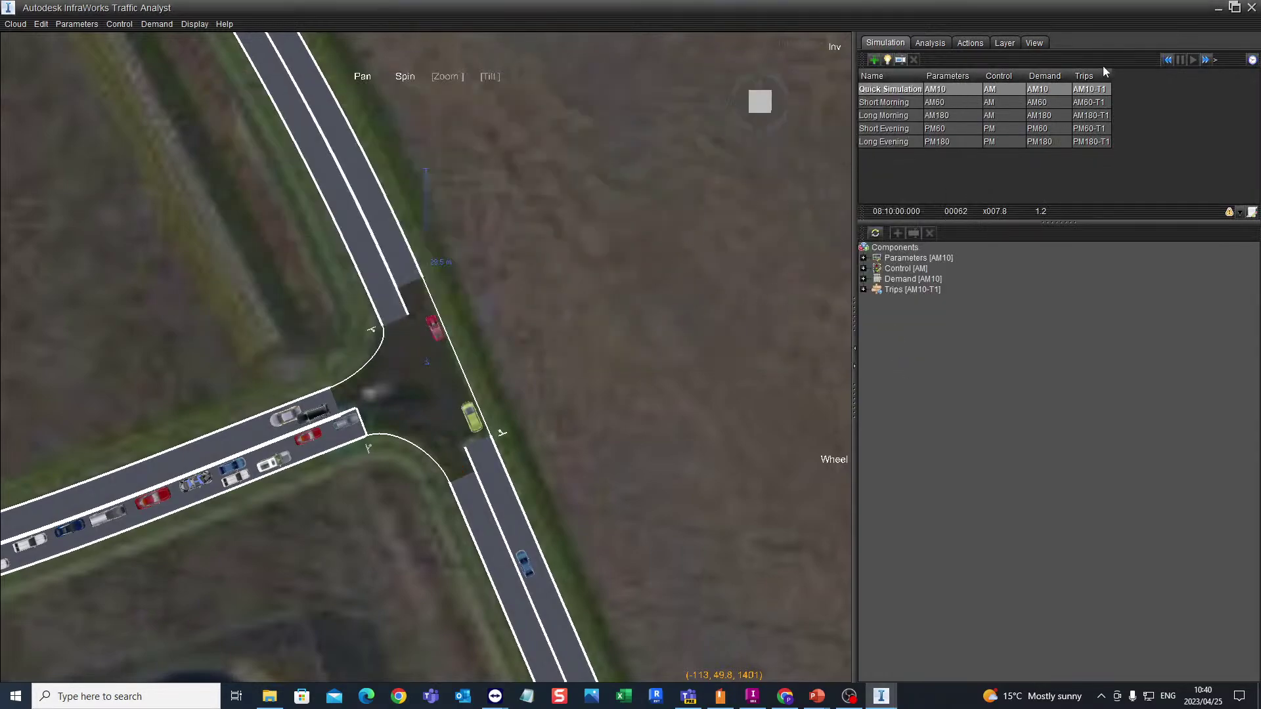
left_click(1169, 60)
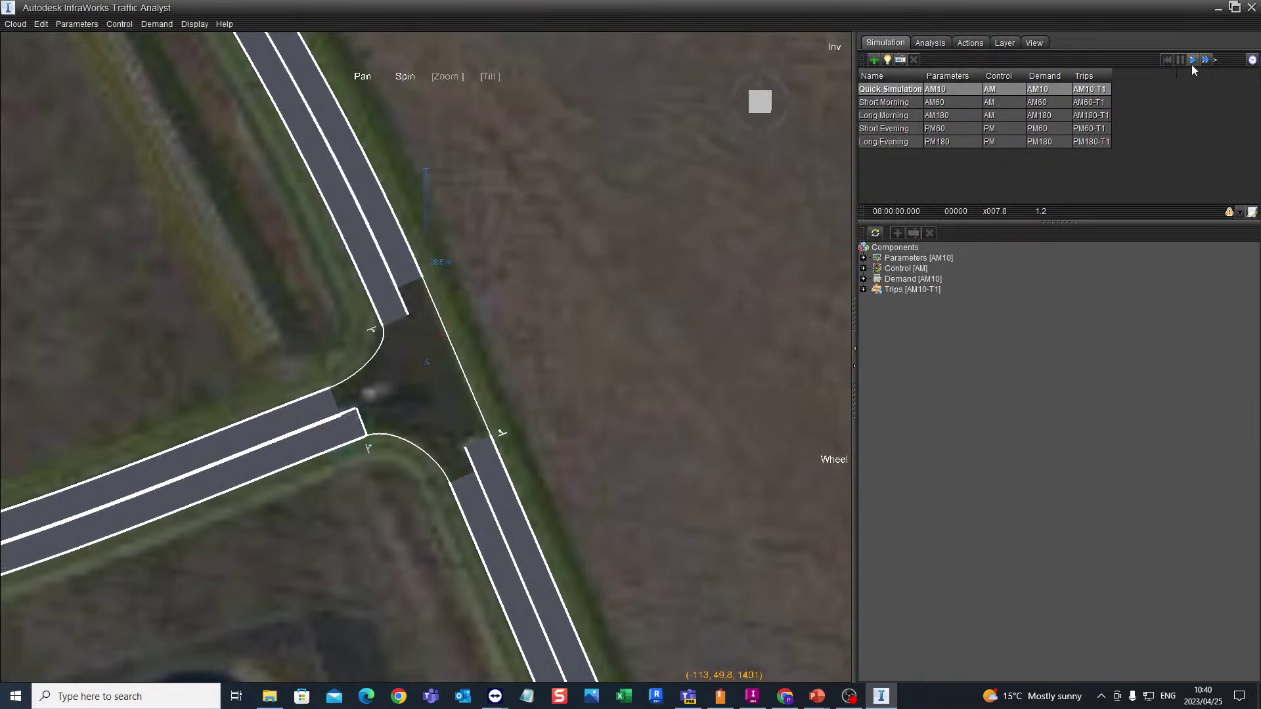
left_click(1192, 59)
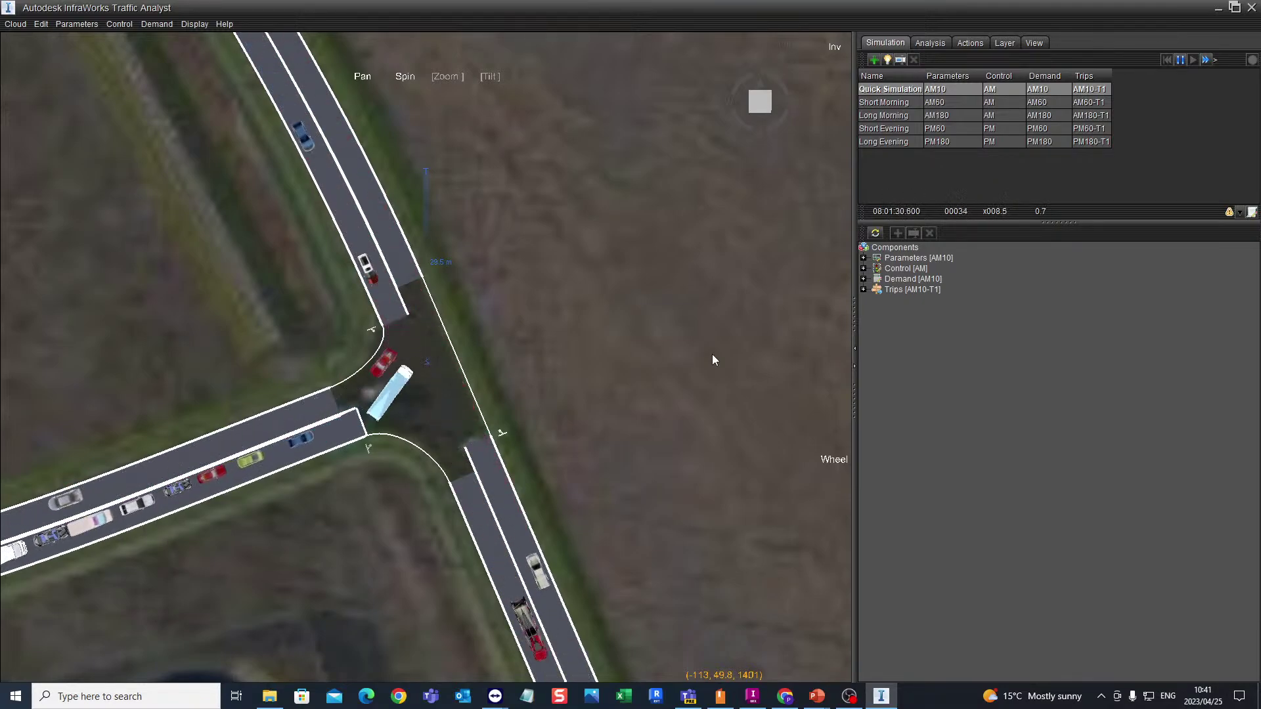
scroll(794, 403, "down", 3)
scroll(524, 383, "up", 3)
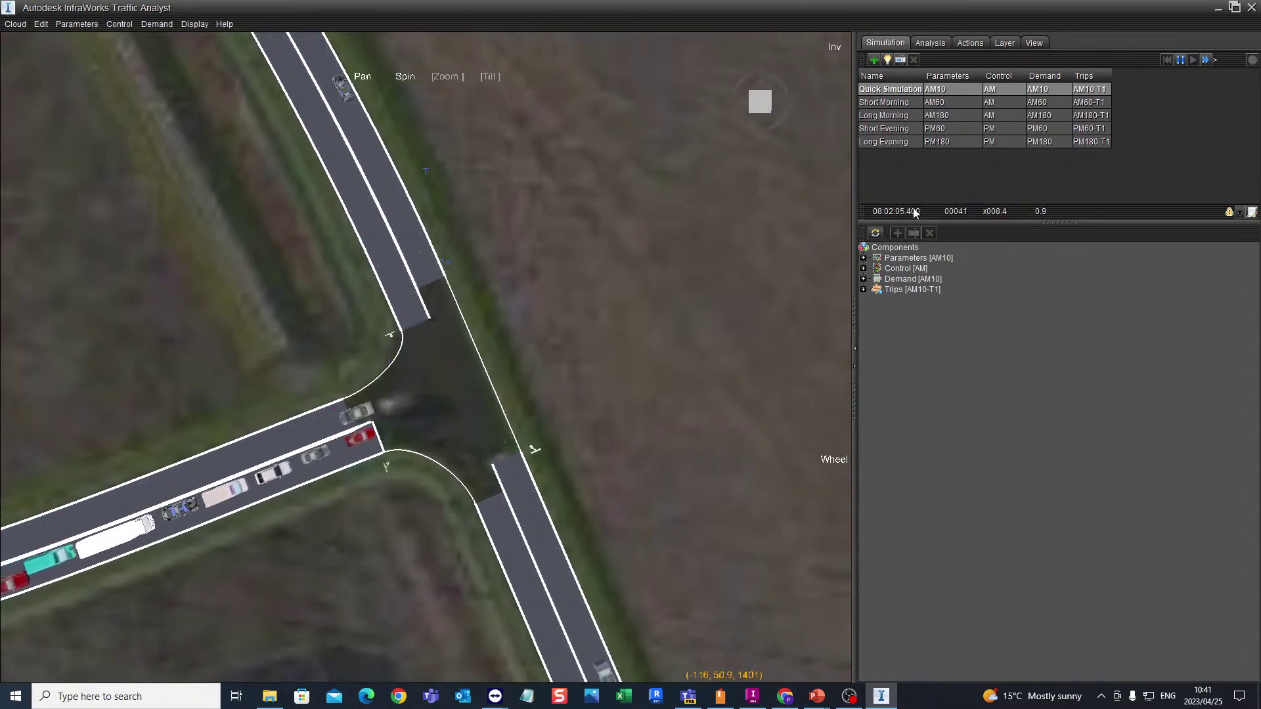
left_click(1180, 59)
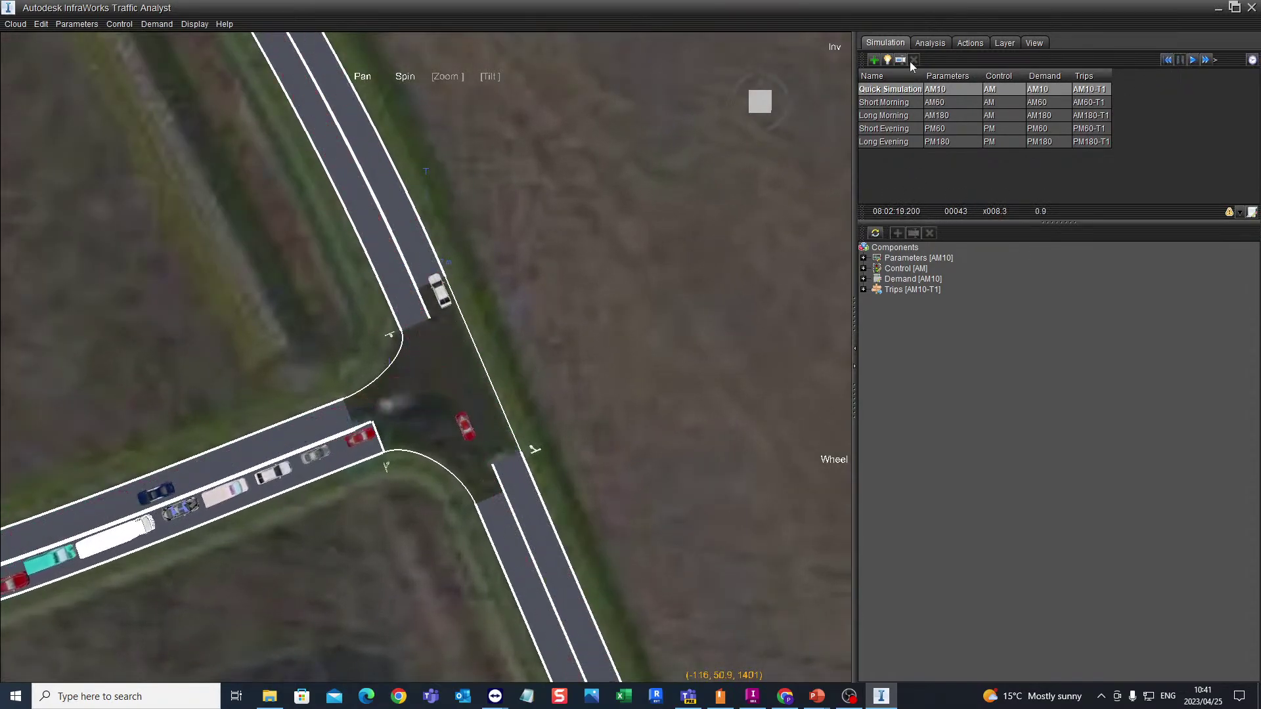
Reopen the Redwood - Church intersection settings, sort the turns by name, and set the southbound S REDWOOD RD through turn to stop sign
left_click(119, 24)
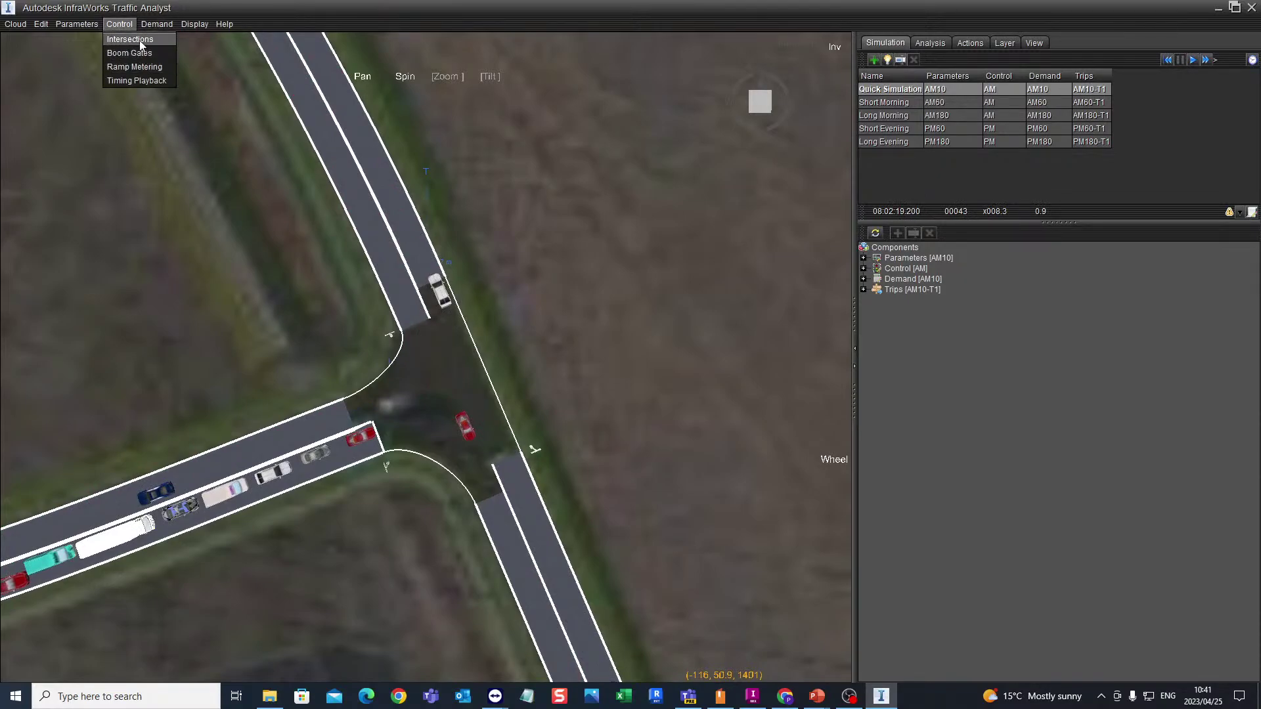
left_click(141, 41)
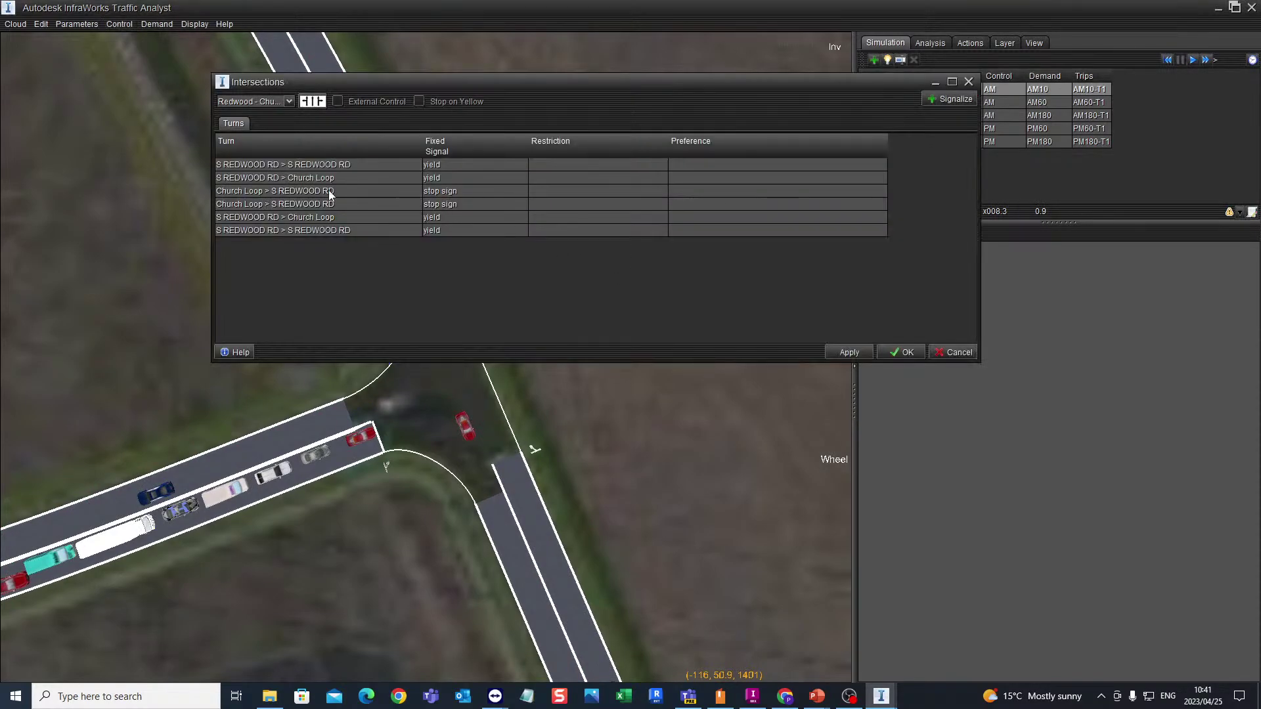
left_click(377, 155)
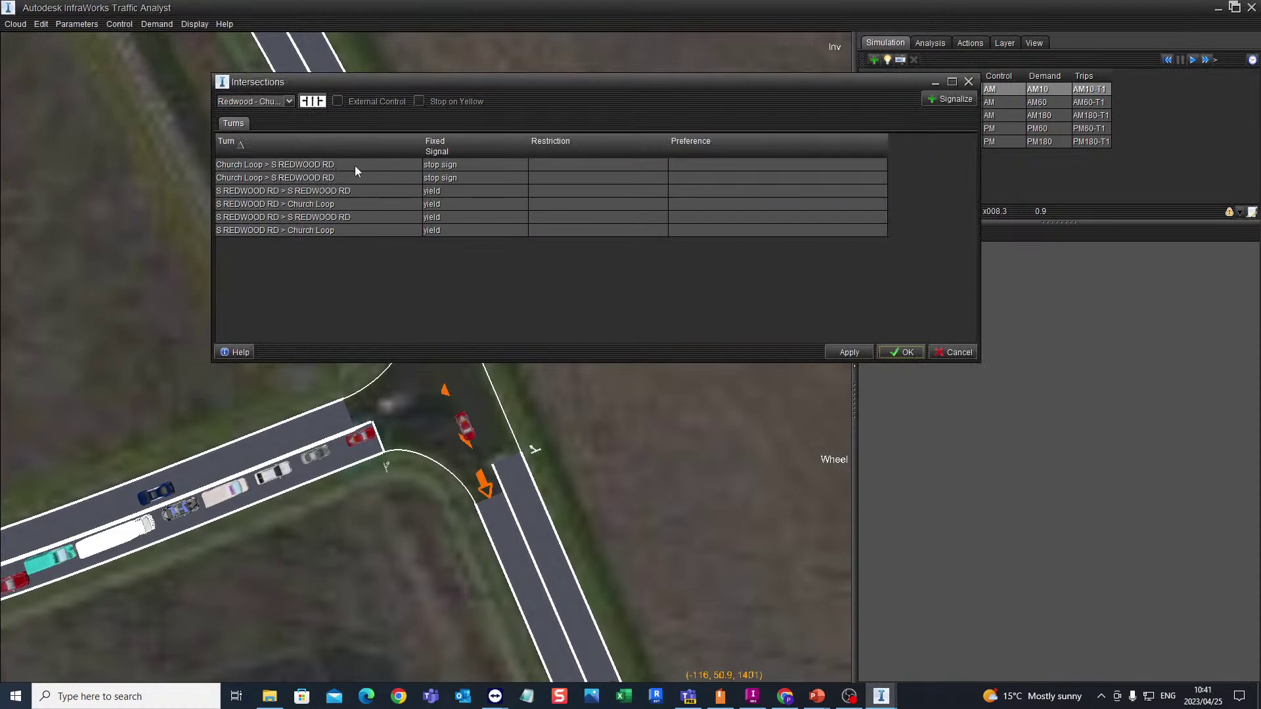
left_click(394, 218)
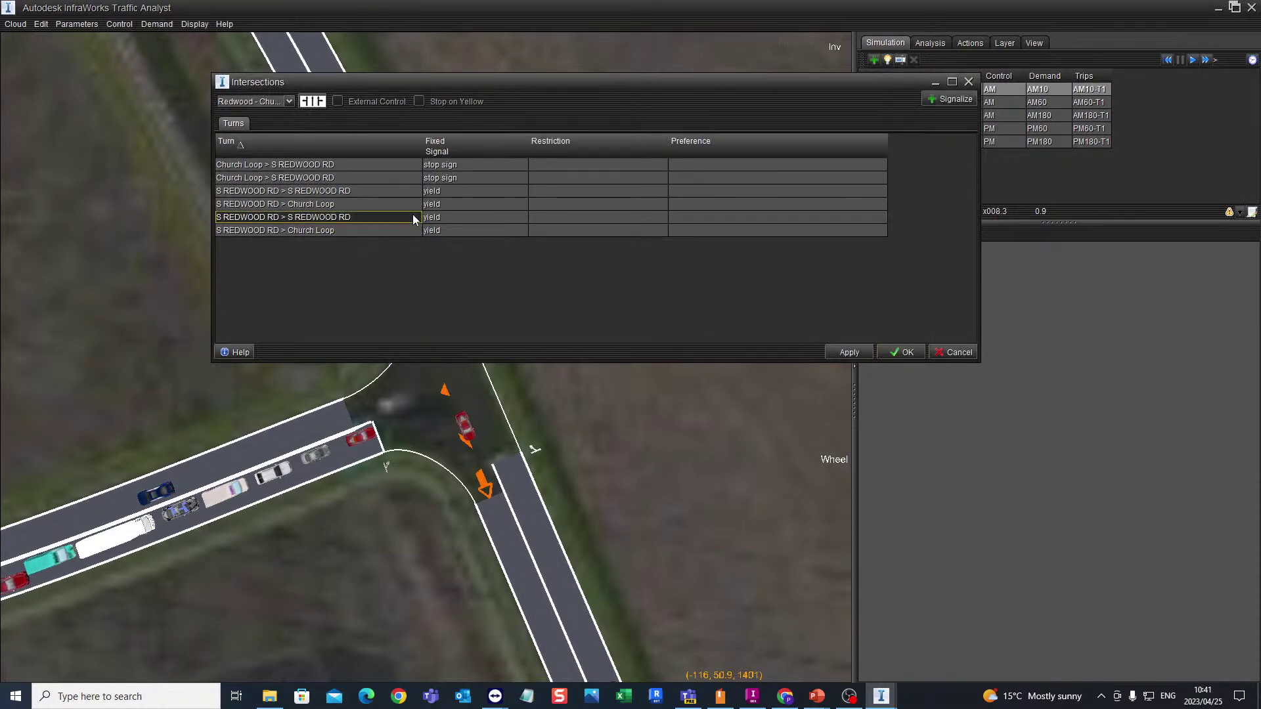
left_click(494, 217)
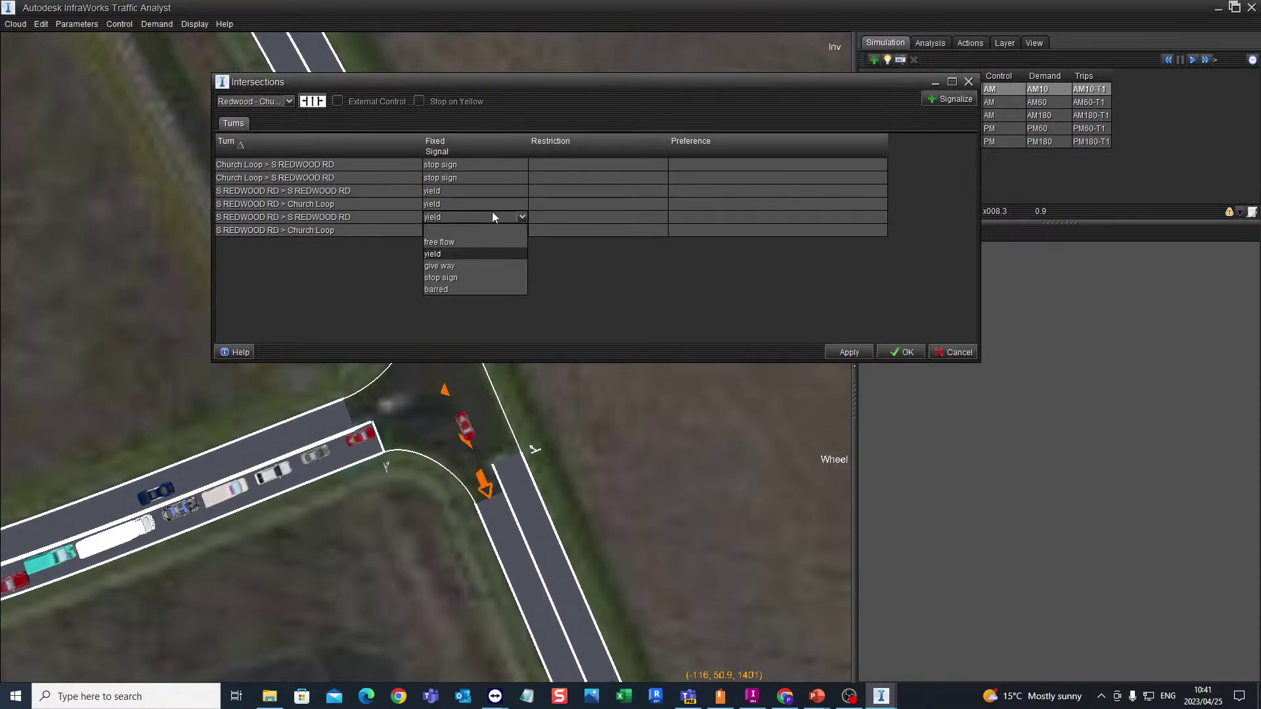
left_click(447, 278)
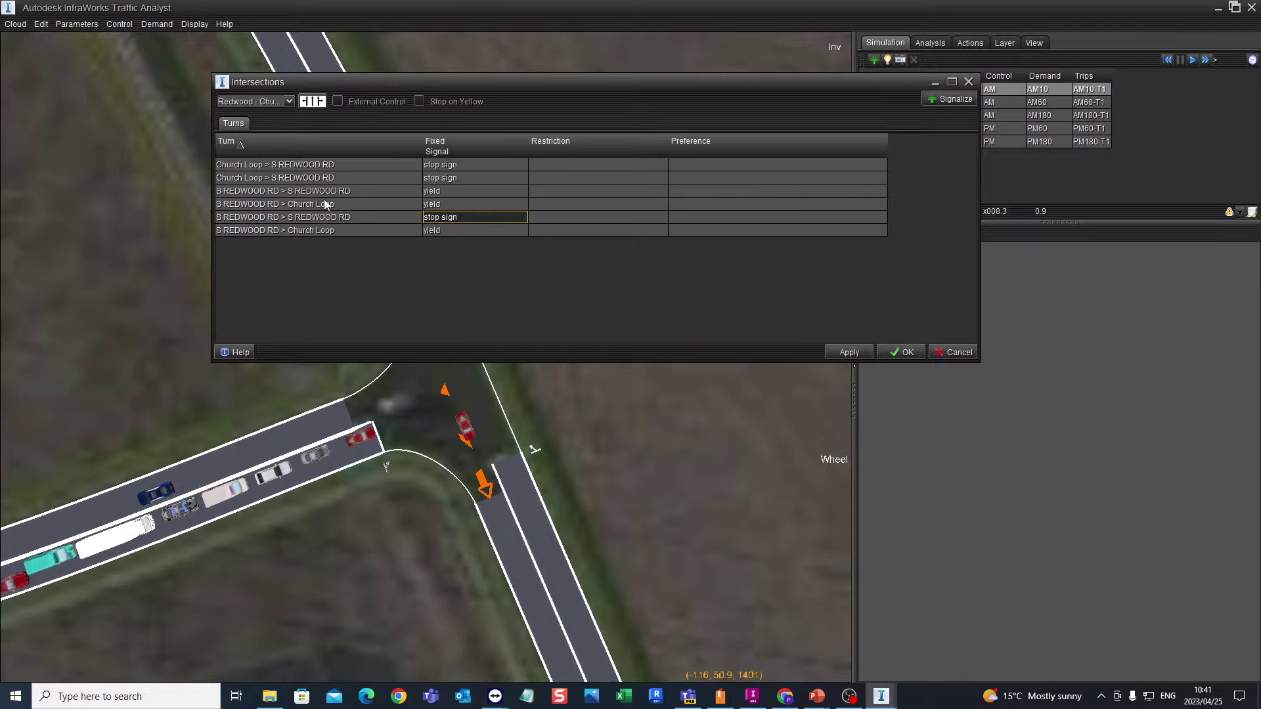
Set the northbound S REDWOOD RD through turn's fixed signal to stop sign, and apply and accept the intersection settings
left_click(393, 192)
left_click(472, 190)
left_click(522, 191)
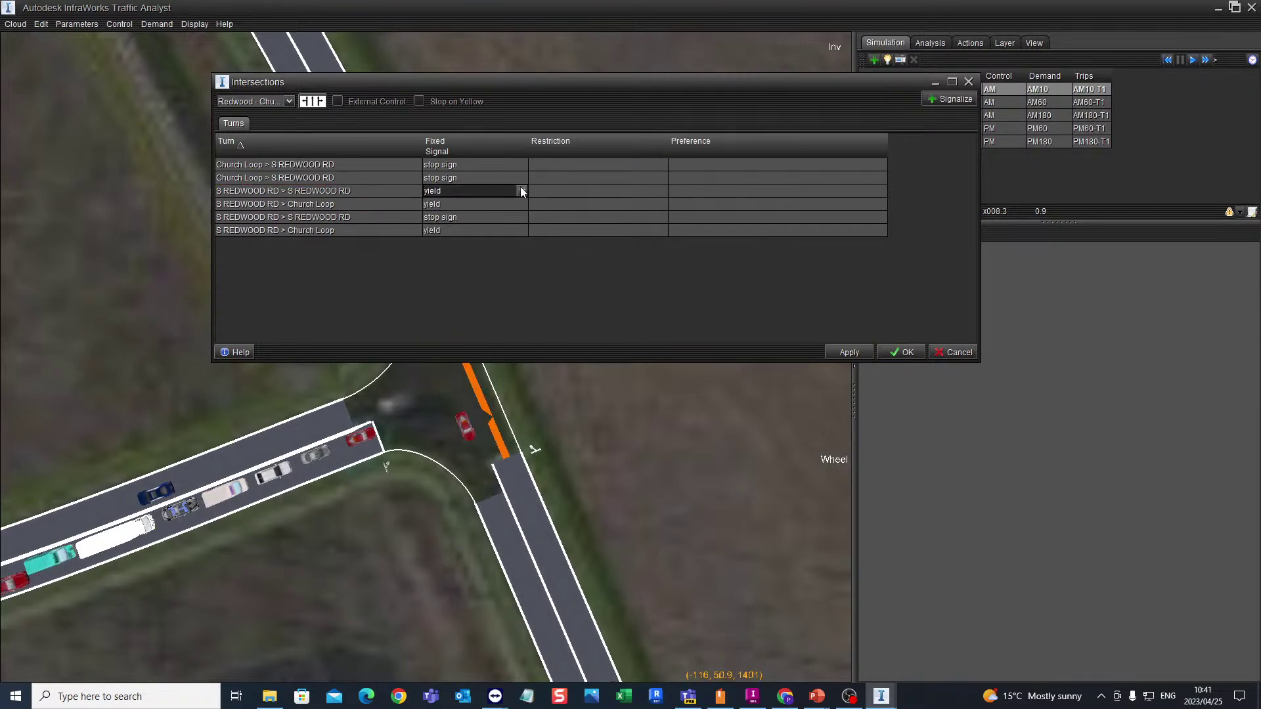
left_click(520, 191)
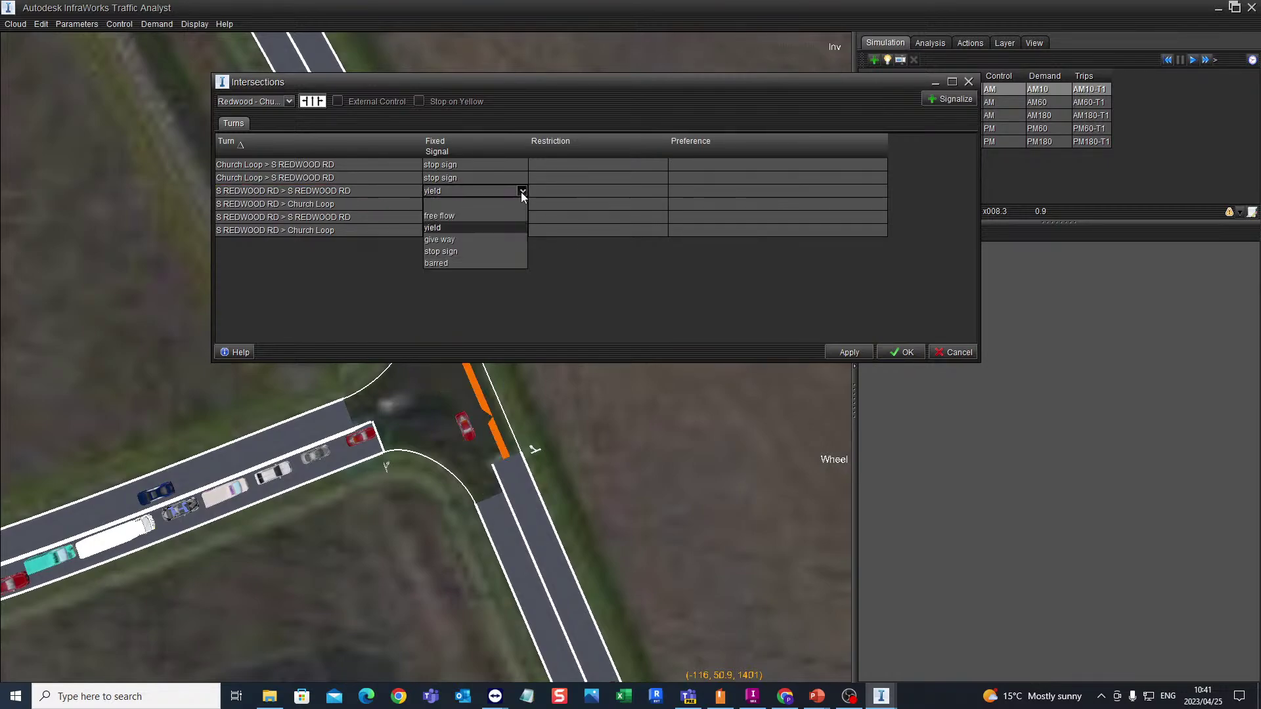
left_click(452, 252)
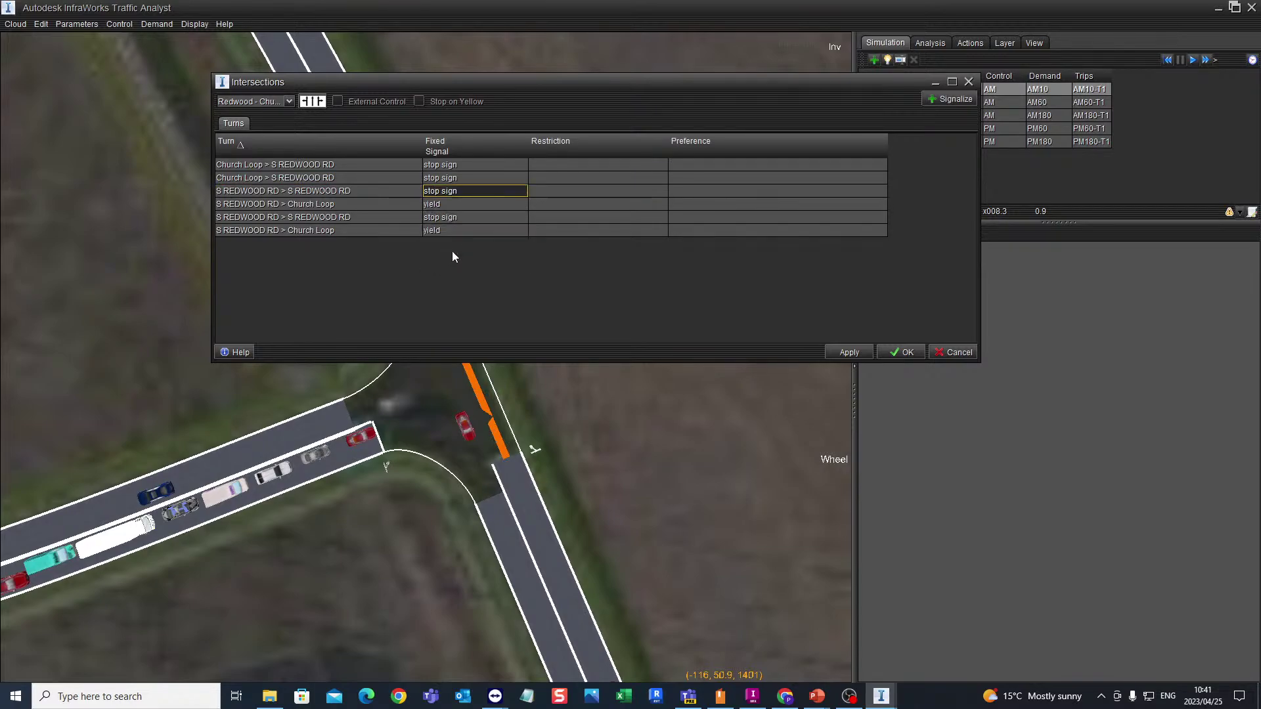
left_click(850, 352)
left_click(893, 353)
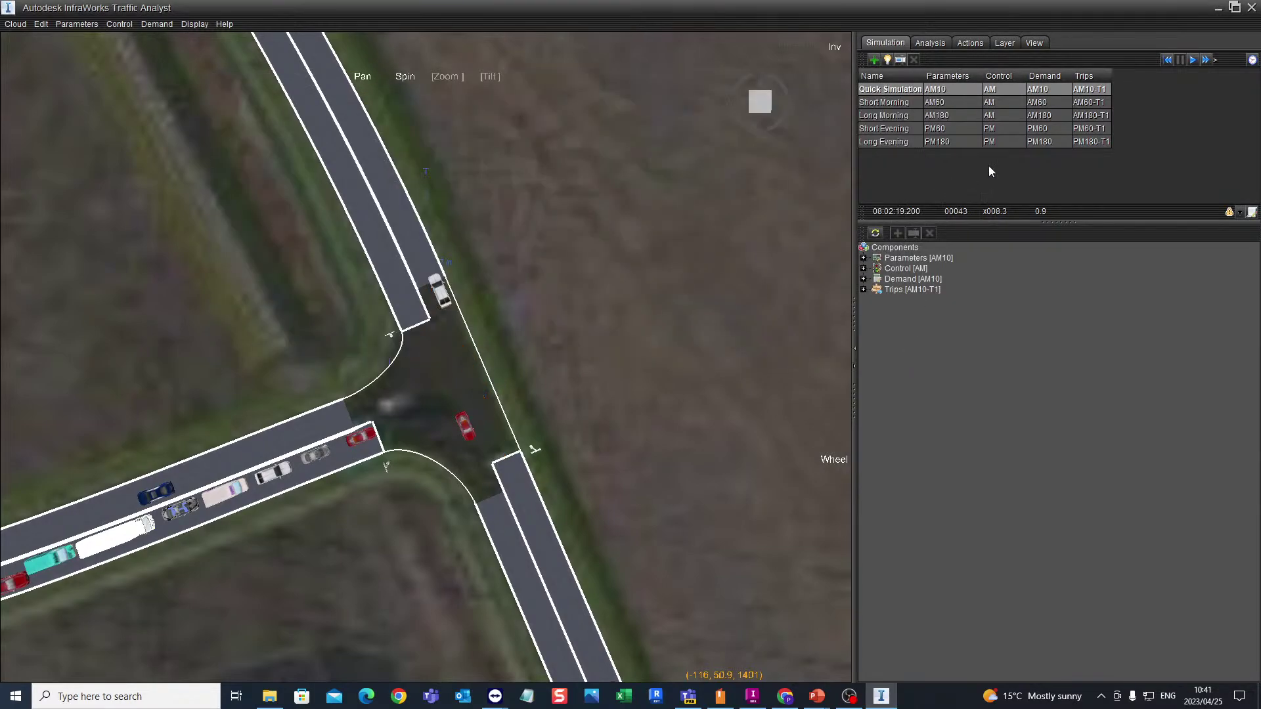
Rerun the Quick Simulation from the start and examine the traffic queues at the Church Loop and Pier Lane junctions
left_click(1170, 61)
left_click(1192, 61)
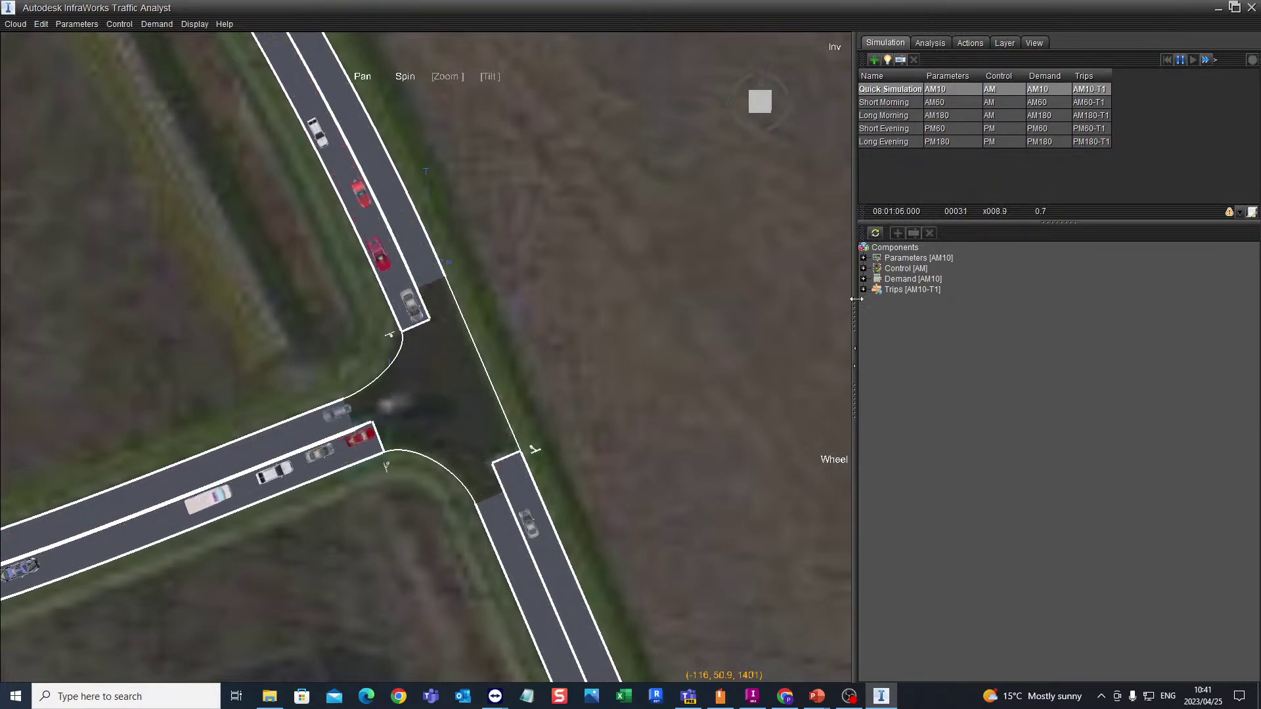
scroll(739, 380, "down", 1)
scroll(663, 363, "down", 1)
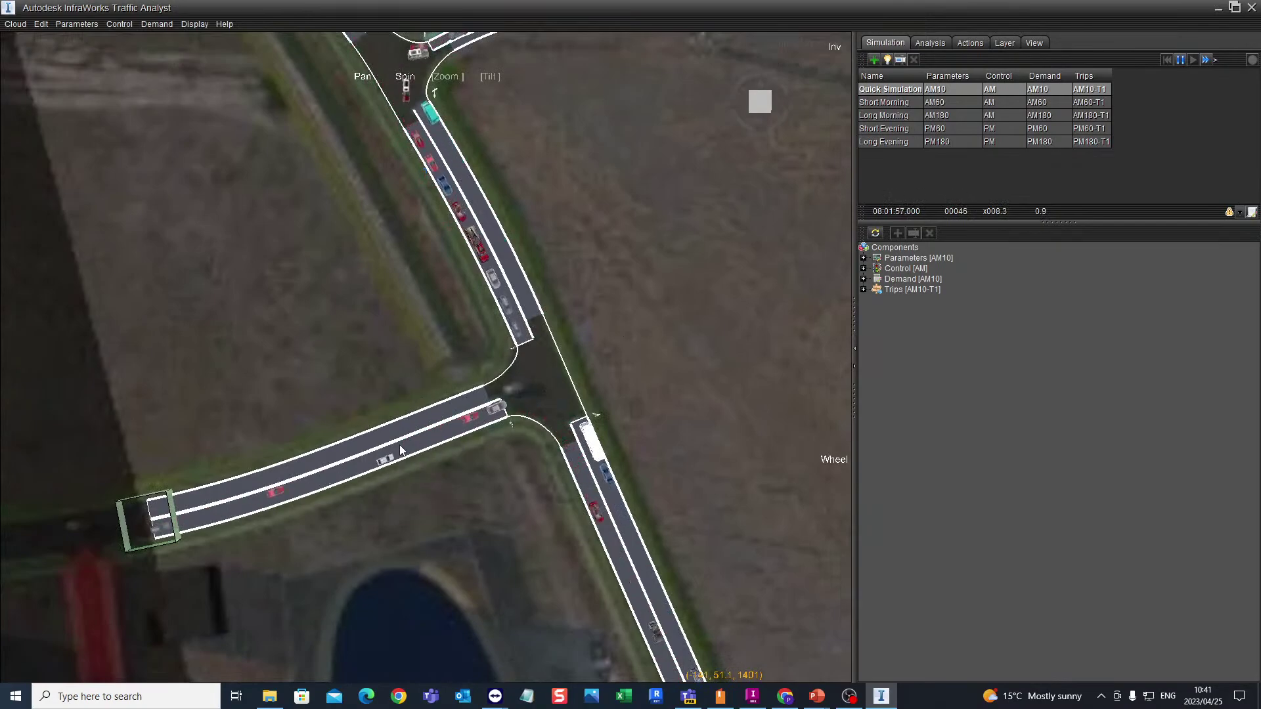
scroll(509, 439, "down", 1)
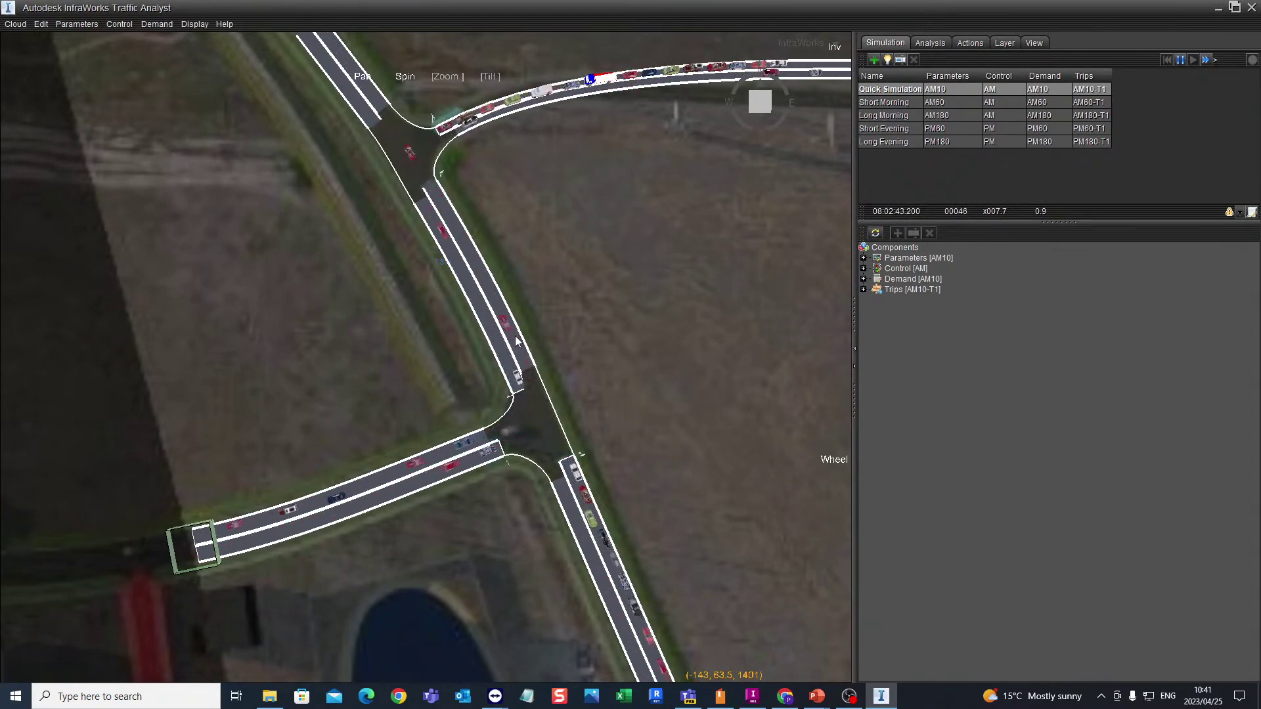
scroll(489, 482, "down", 1)
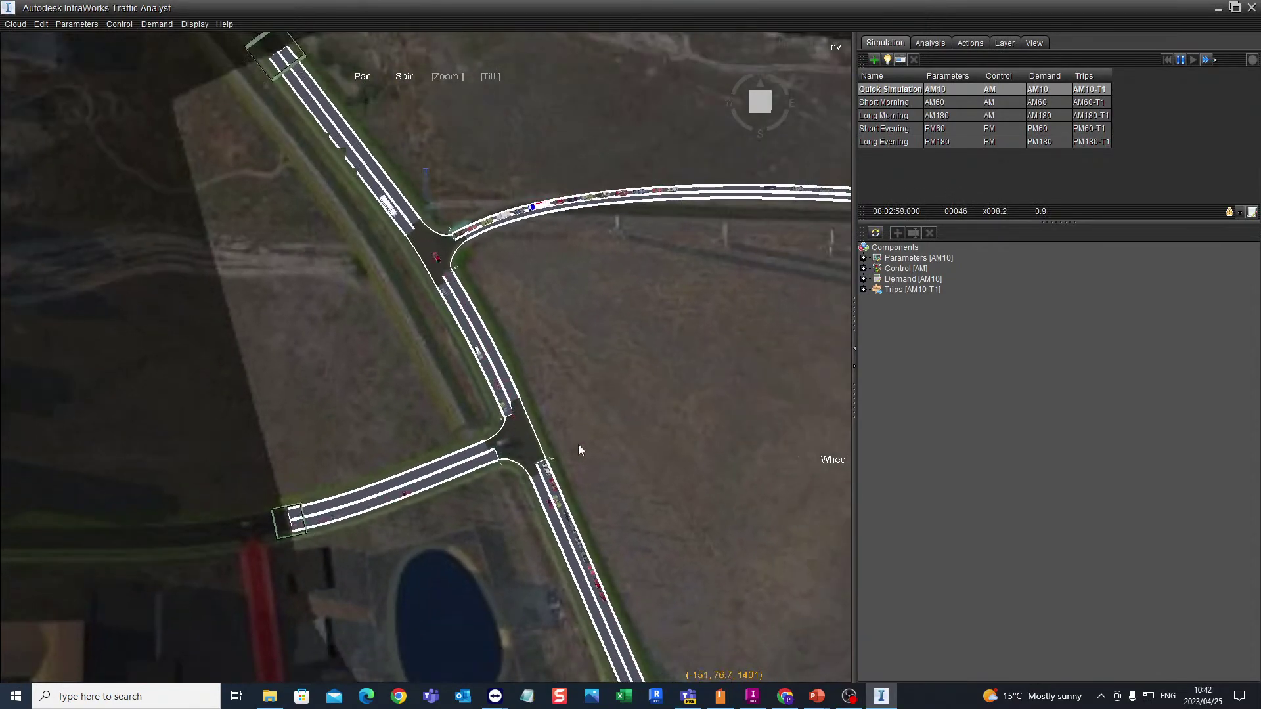
scroll(582, 446, "up", 1)
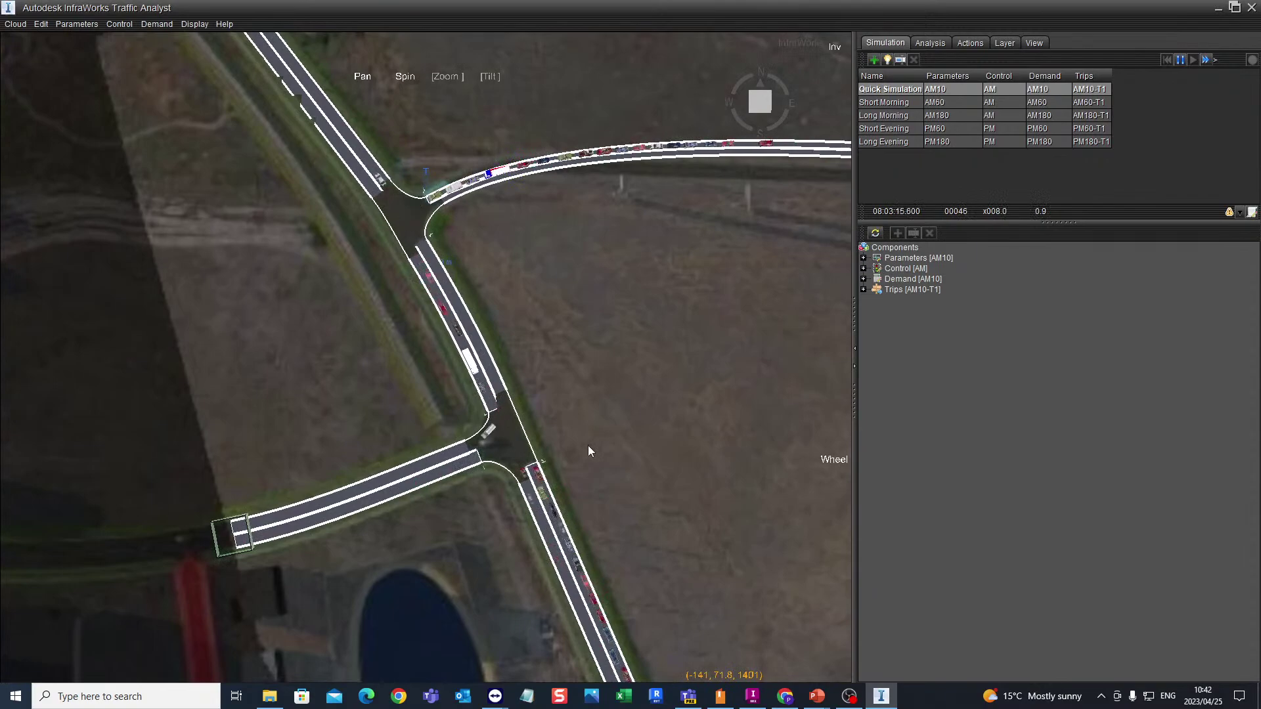
scroll(588, 445, "up", 2)
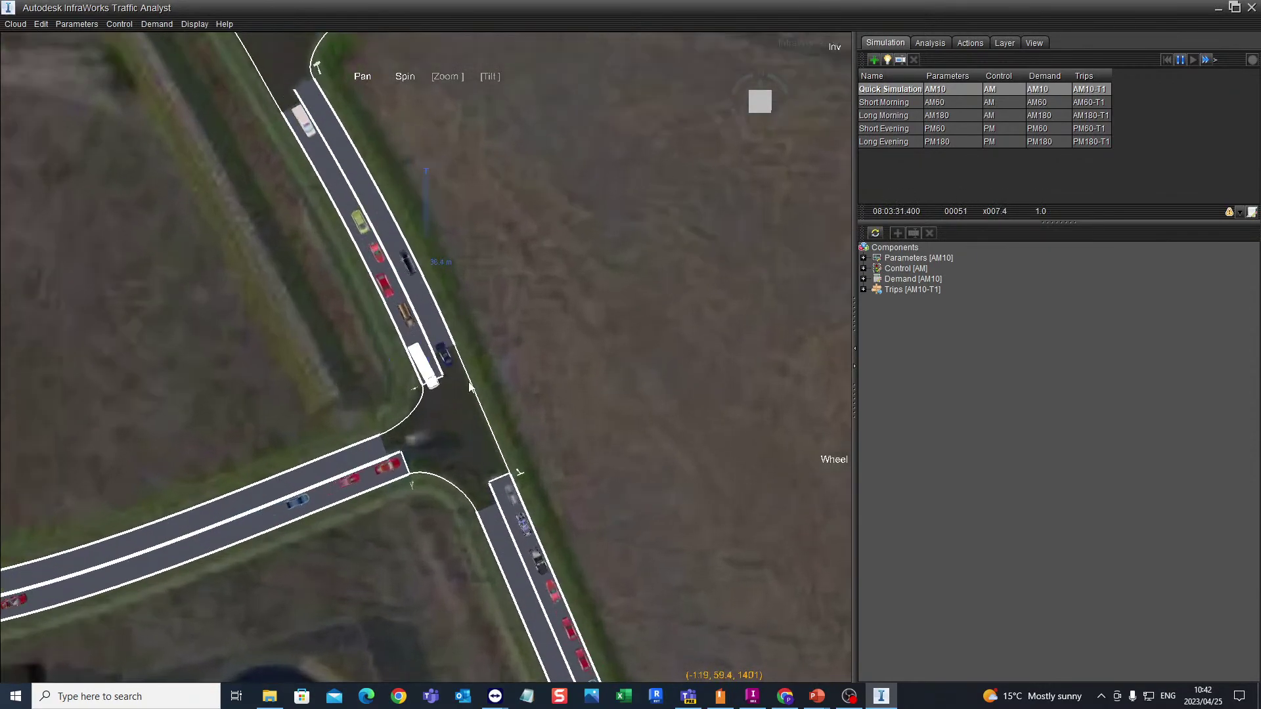
scroll(364, 286, "down", 2)
scroll(363, 289, "up", 1)
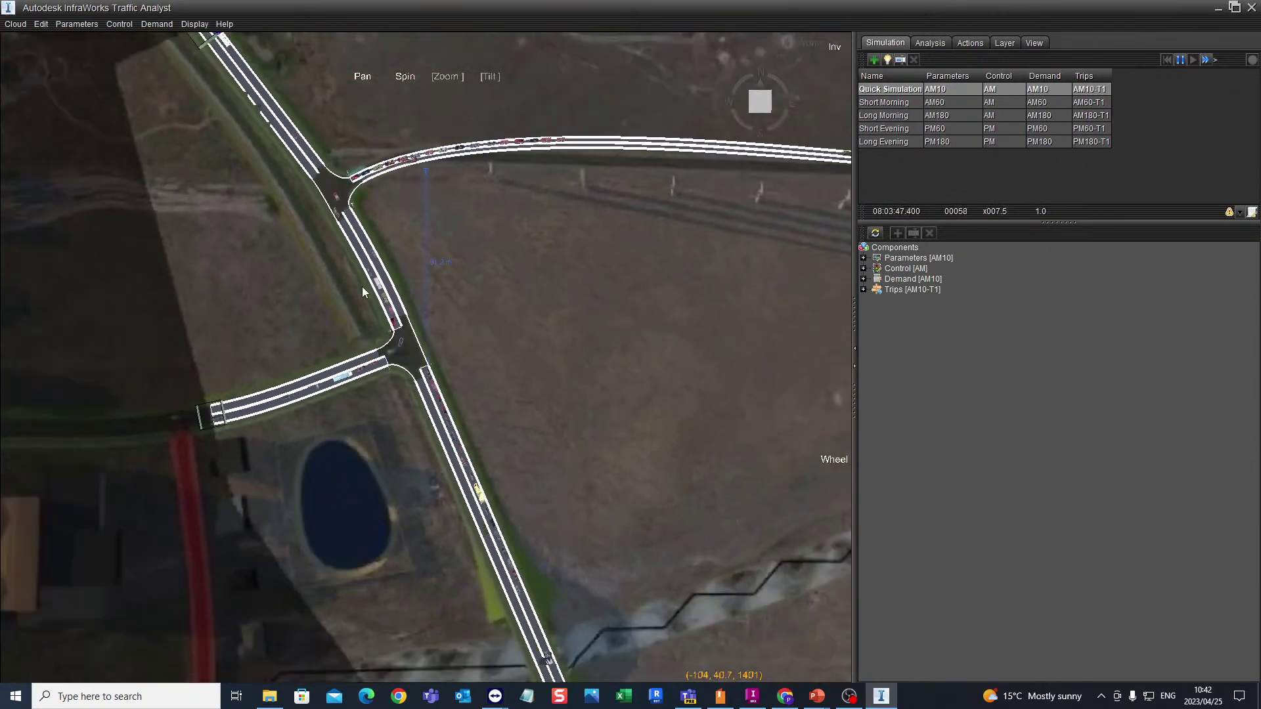
scroll(363, 288, "down", 1)
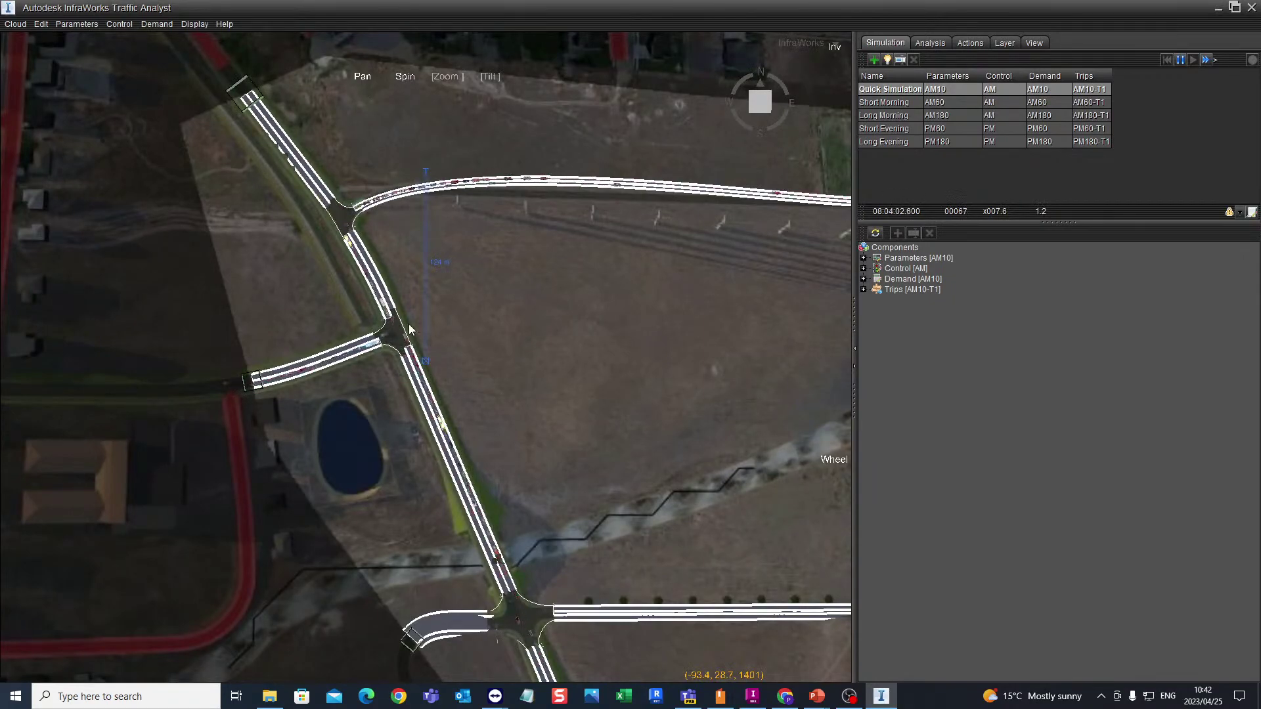
scroll(407, 329, "up", 3)
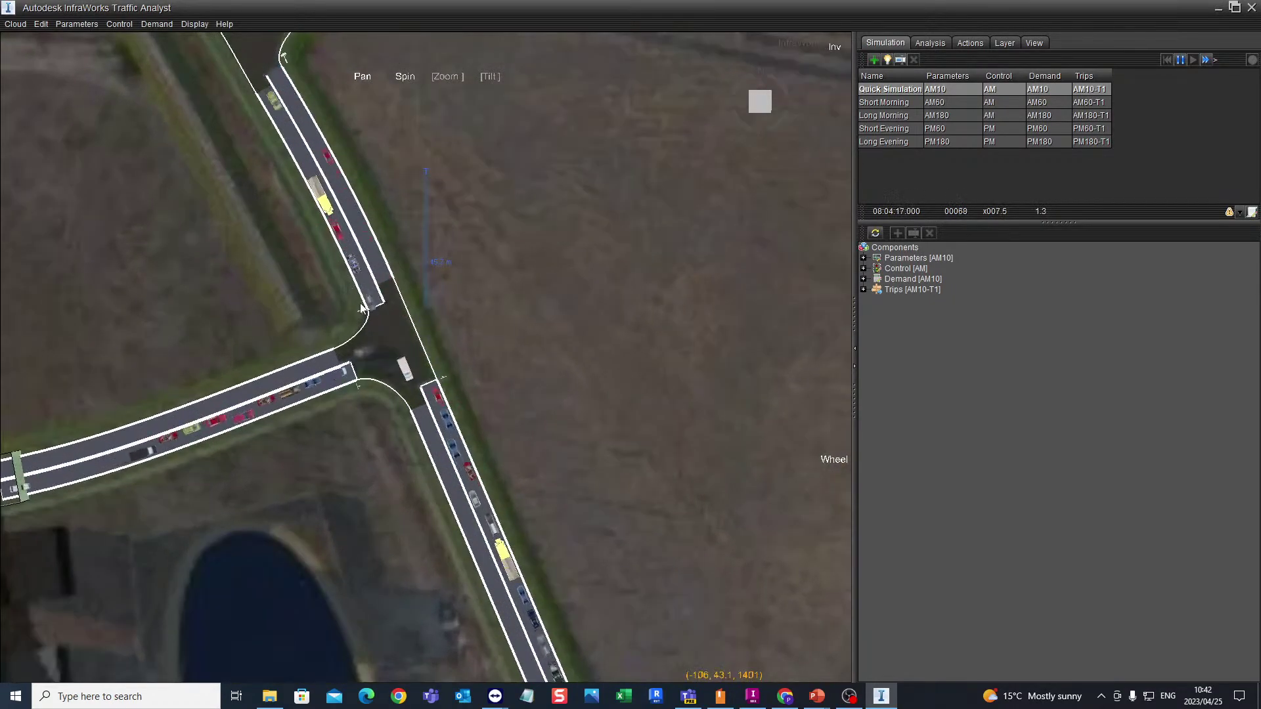
scroll(364, 312, "down", 2)
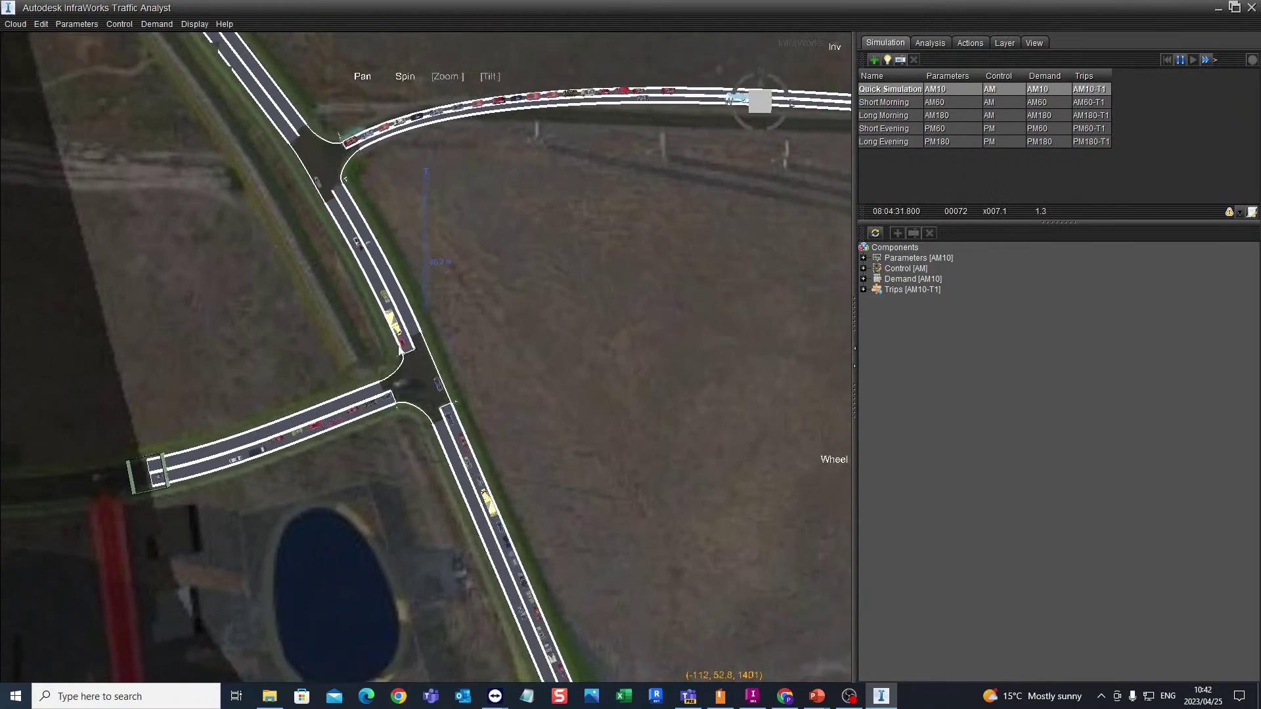
scroll(399, 348, "down", 2)
scroll(416, 191, "up", 3)
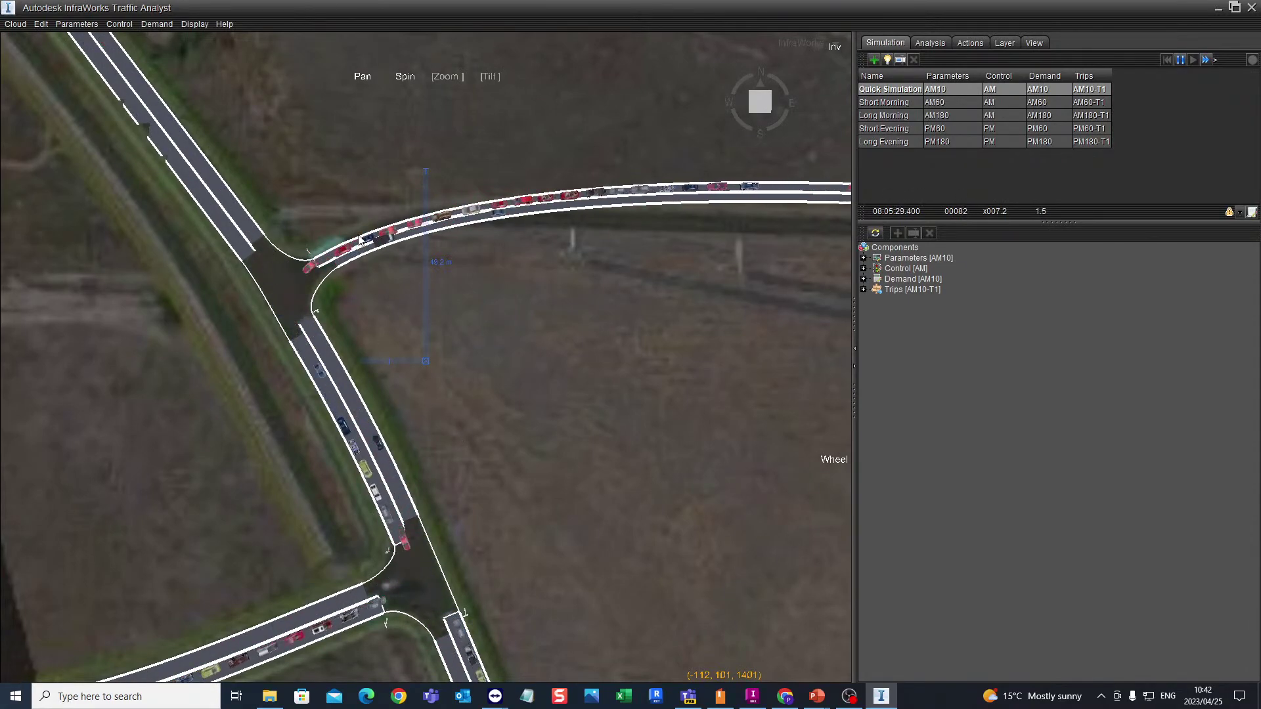
scroll(322, 263, "up", 5)
scroll(326, 289, "down", 3)
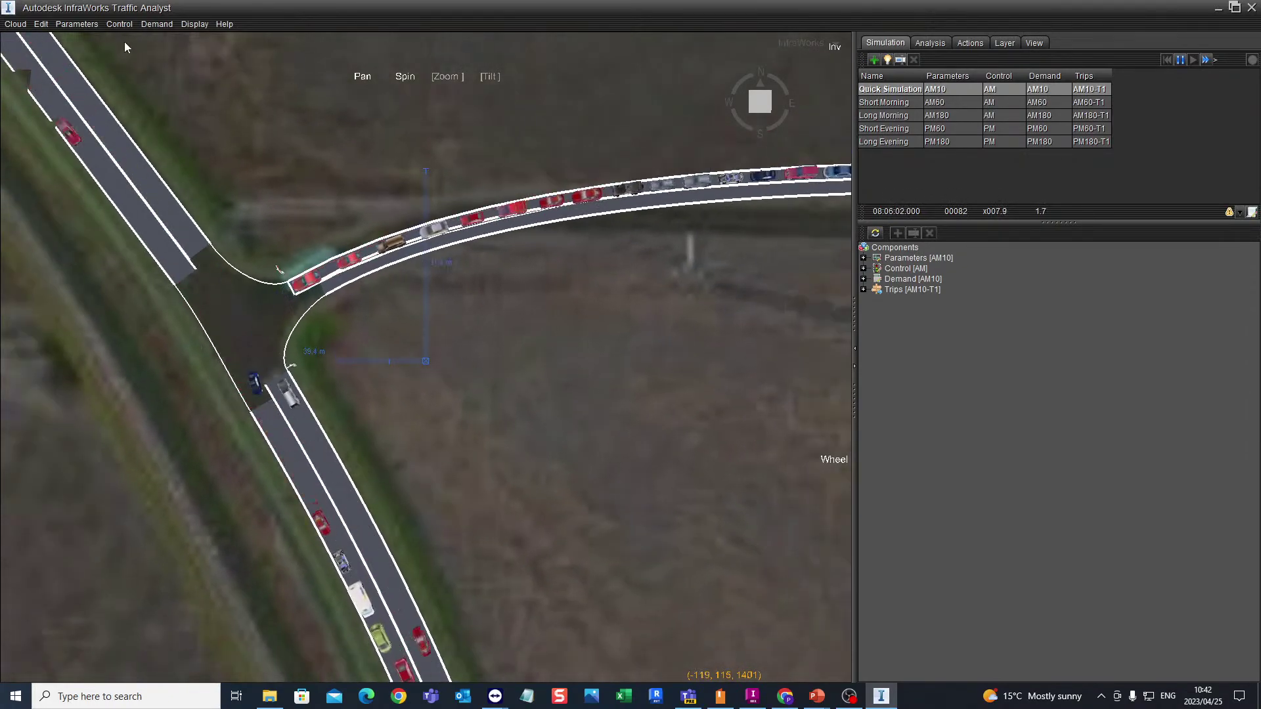
Open the Redwood - Church intersection settings and examine the traffic queues around the Redwood junctions while the simulation runs
left_click(121, 25)
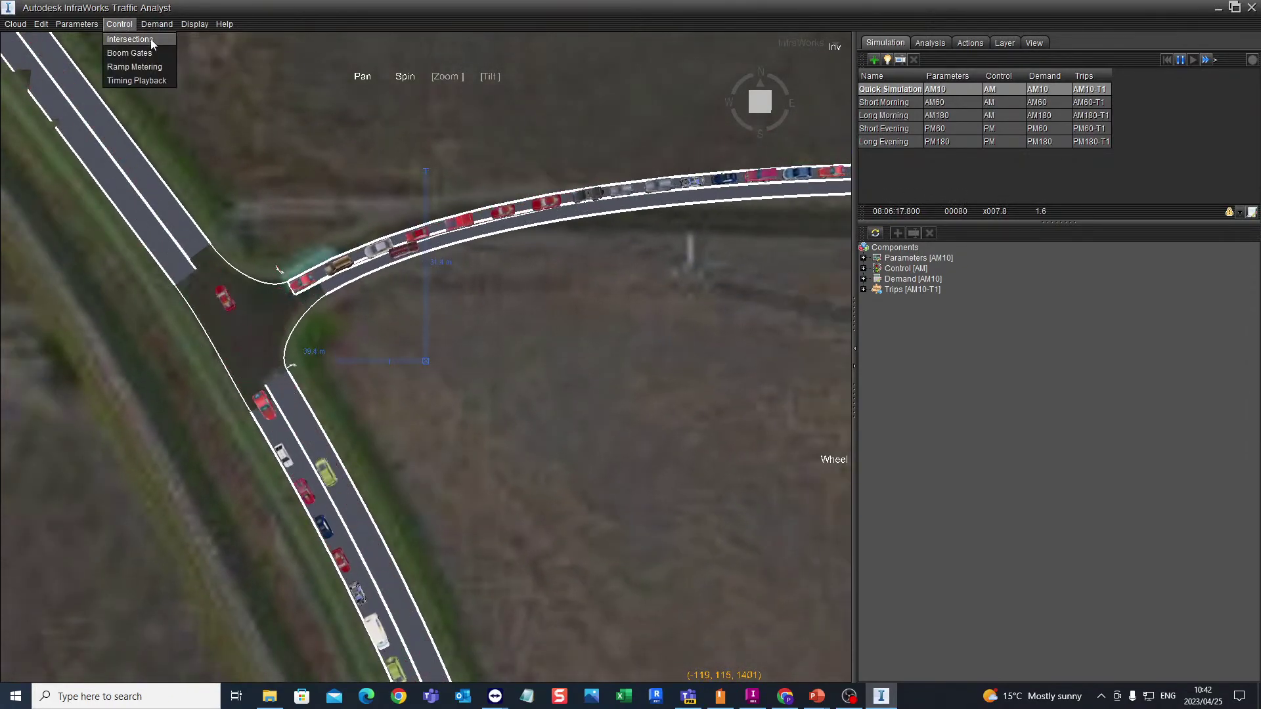
left_click(136, 39)
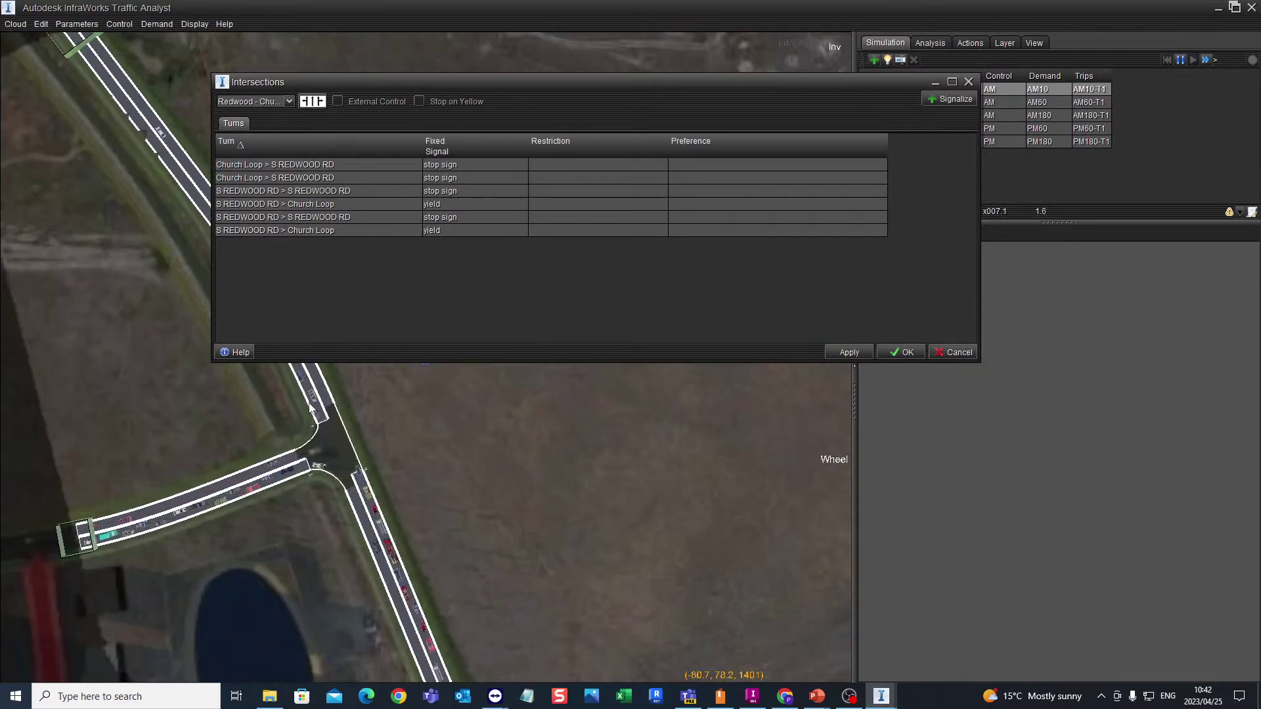
scroll(364, 593, "down", 3)
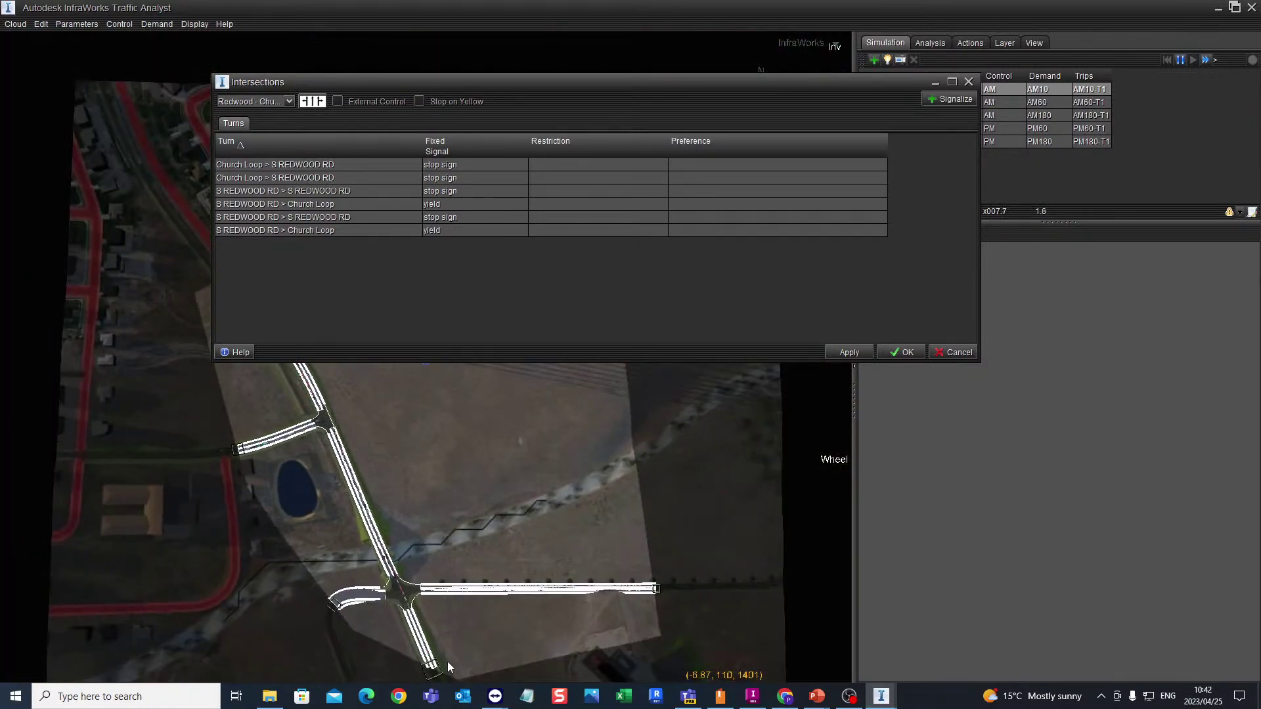
scroll(352, 459, "up", 2)
scroll(328, 394, "up", 3)
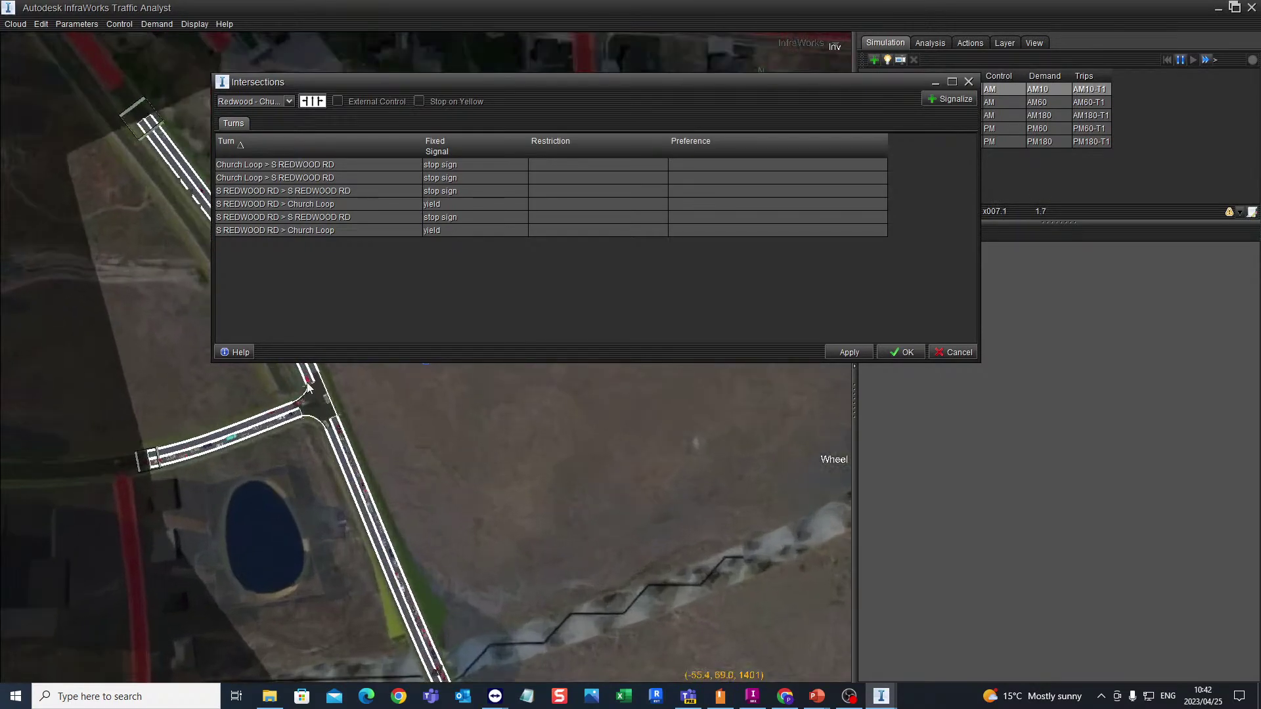
scroll(426, 438, "down", 1)
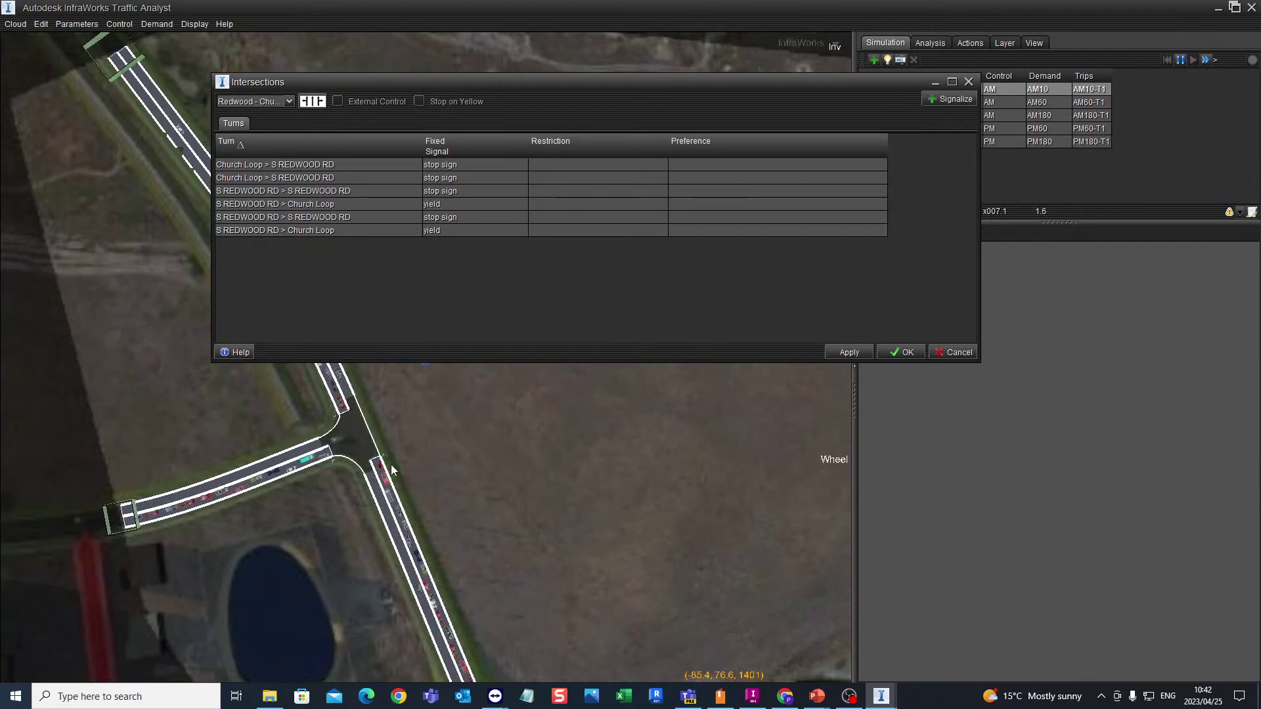
scroll(392, 463, "down", 2)
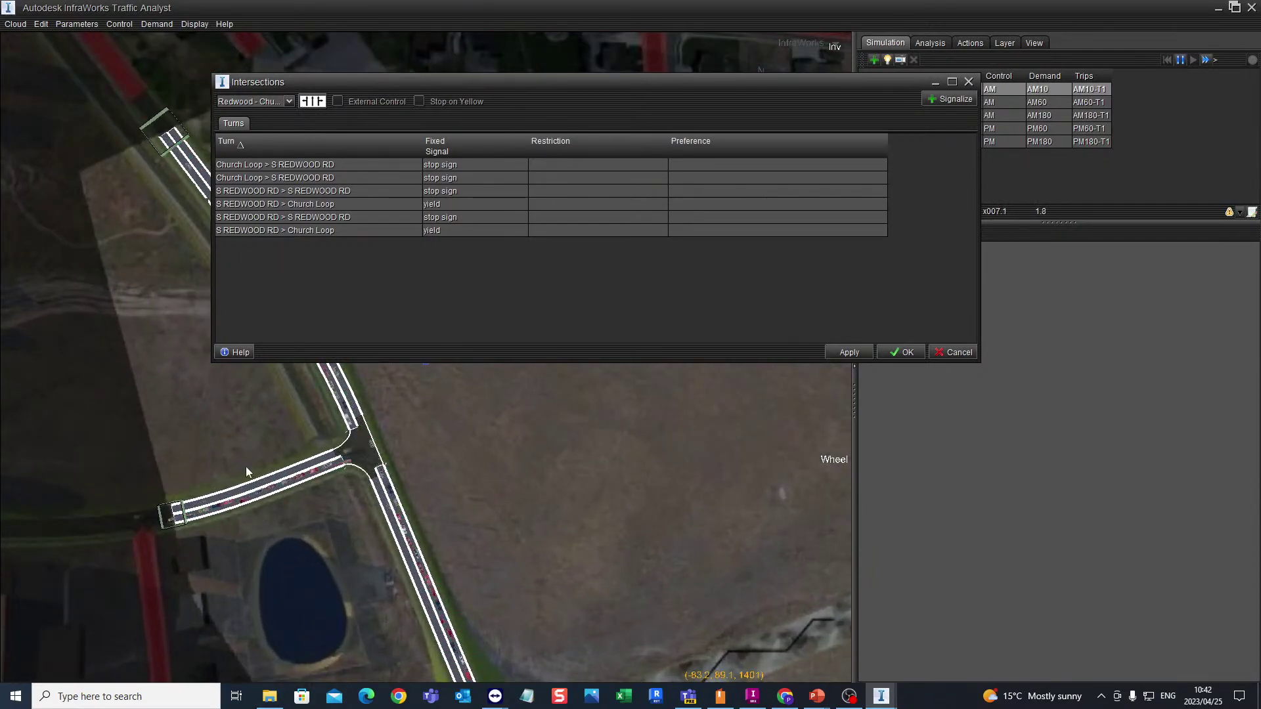
scroll(348, 499, "down", 3)
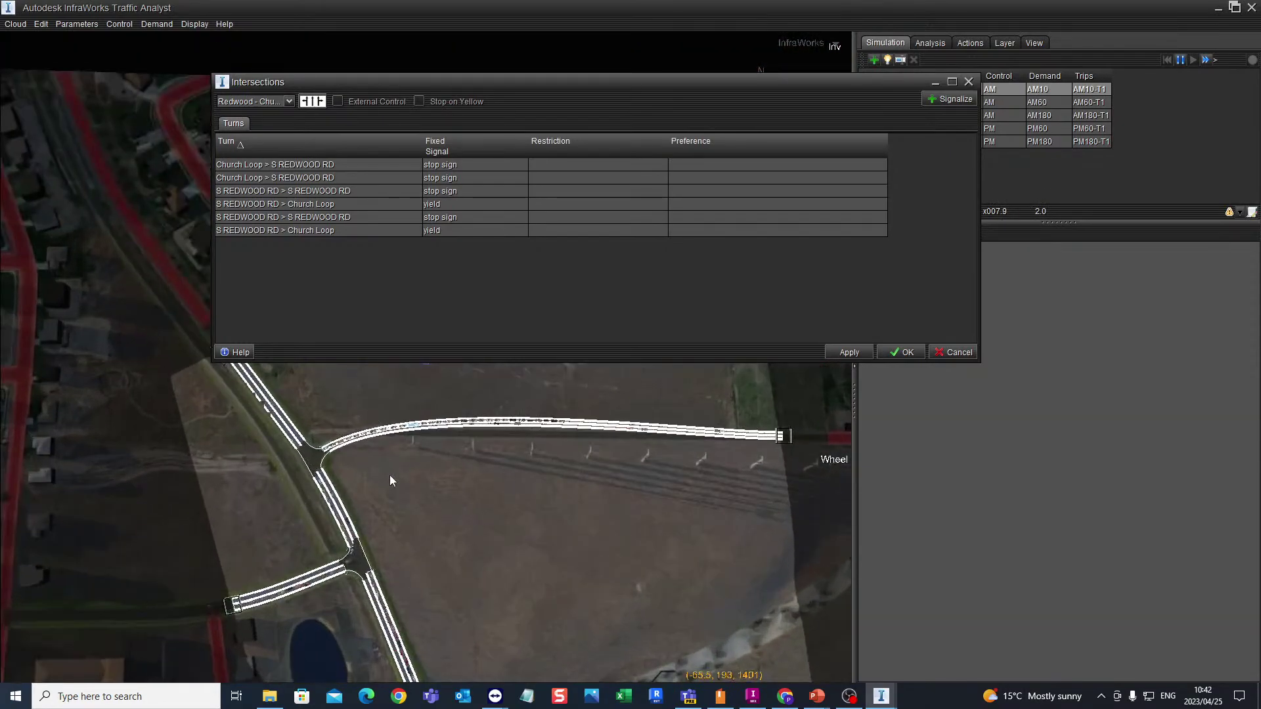
scroll(389, 475, "up", 3)
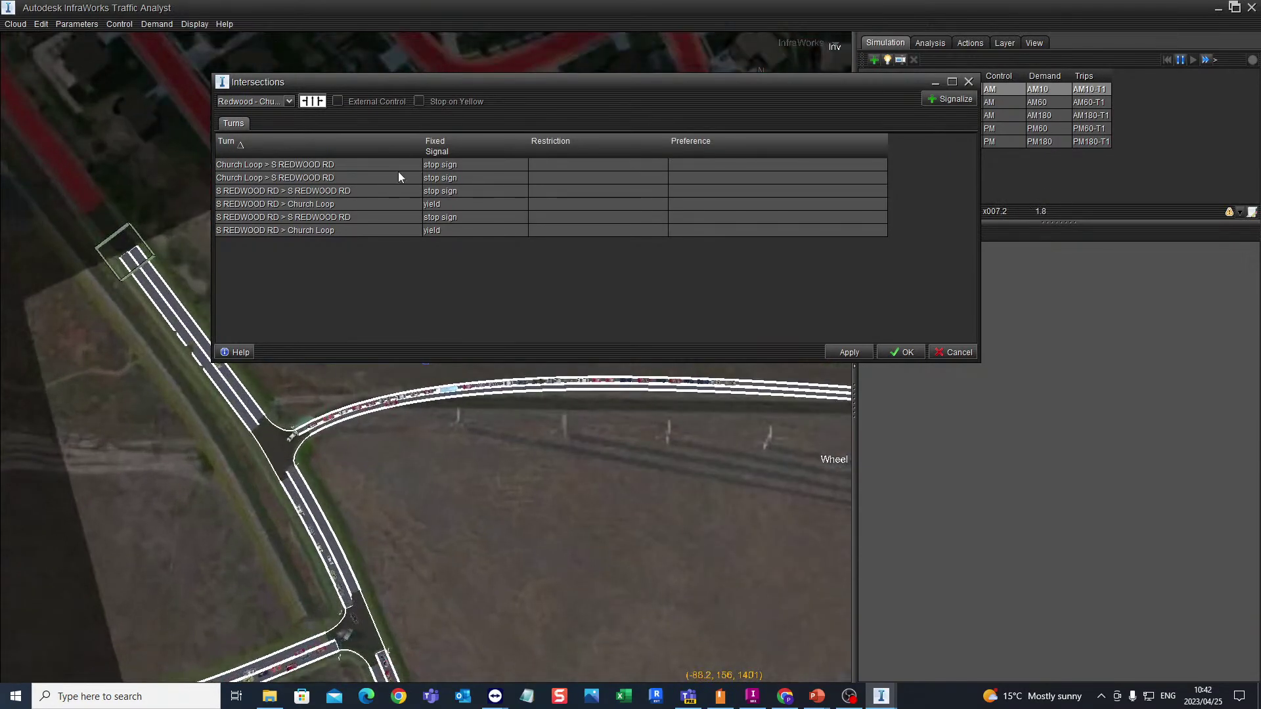
Highlight the first Church Loop > S REDWOOD RD turn and examine its path and the queued vehicles at the junction
left_click_drag(908, 79, 773, 78)
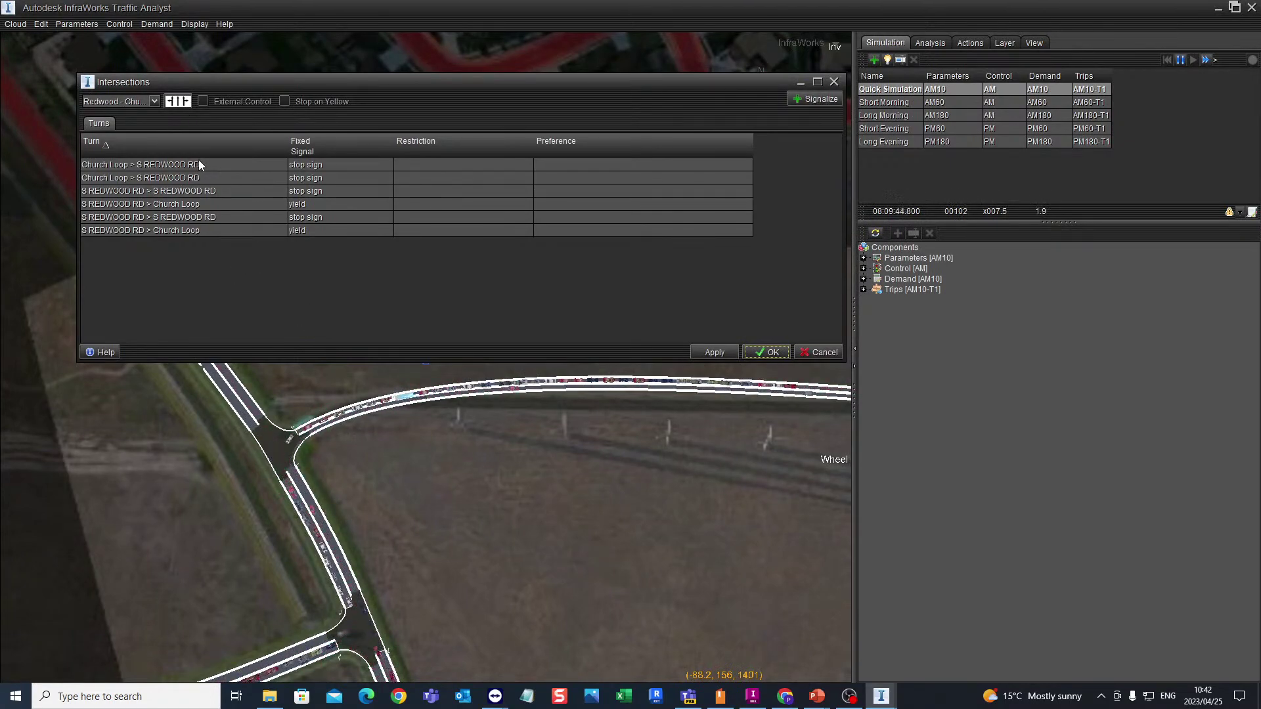
left_click(248, 167)
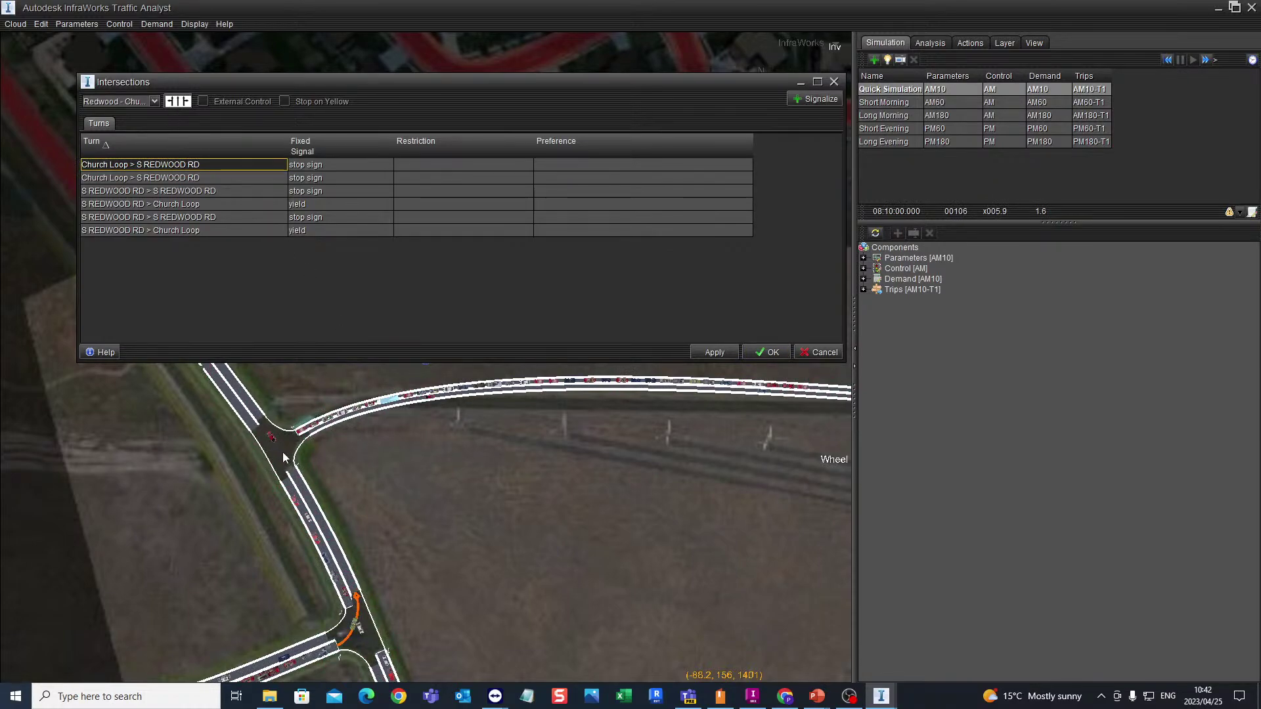
scroll(282, 452, "up", 5)
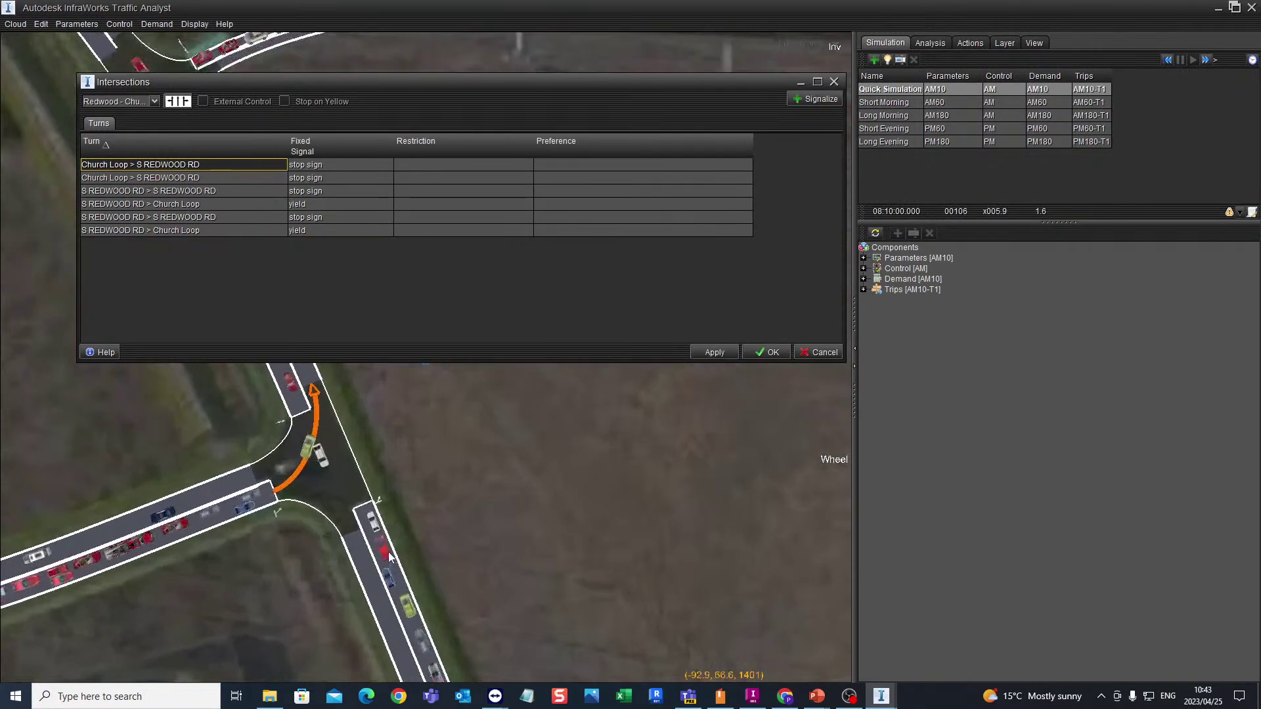
scroll(301, 541, "up", 4)
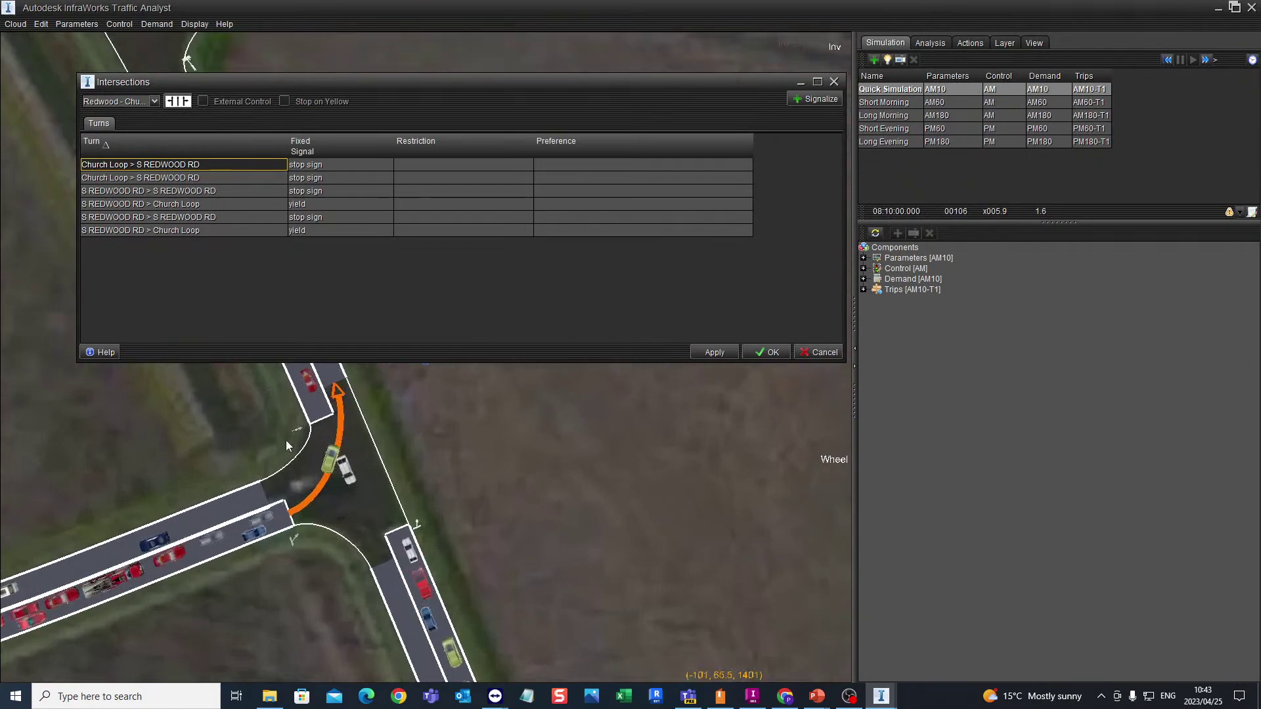
scroll(441, 557, "down", 1)
scroll(315, 529, "up", 1)
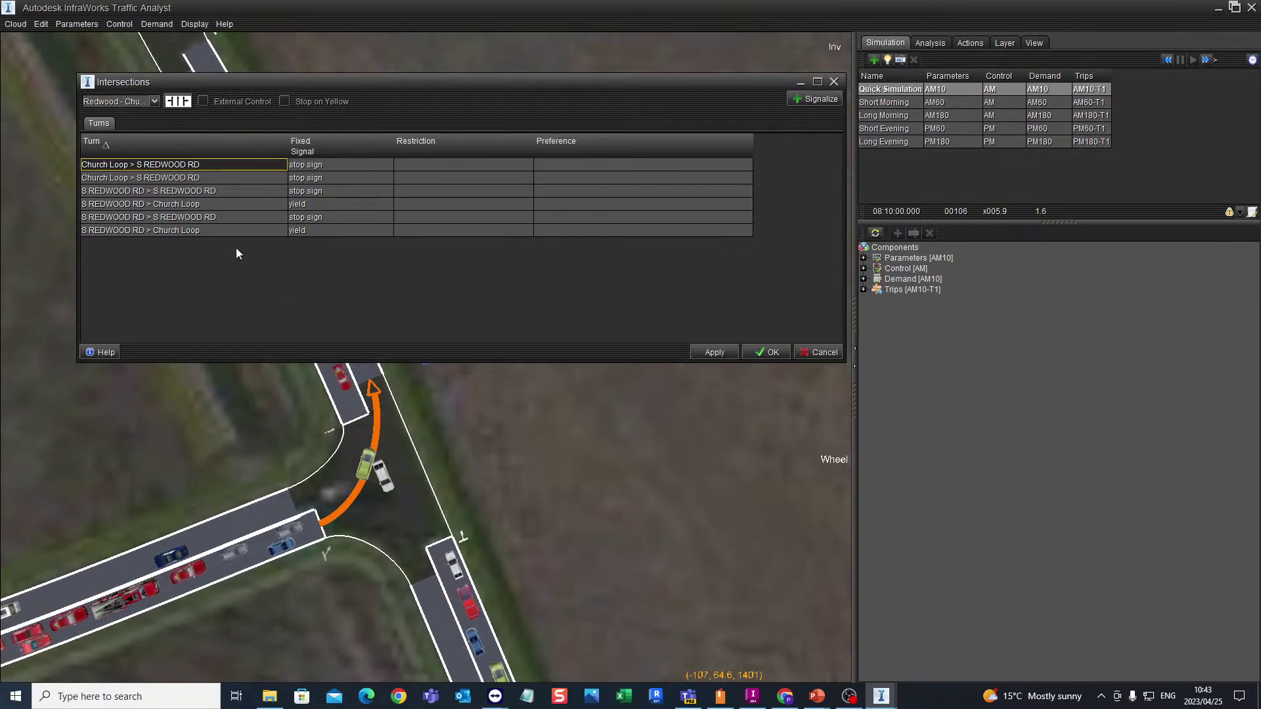
Inspect the turn lanes of the Redwood - Church intersection, including the lane options for the S REDWOOD RD NW approach, and close them
left_click(180, 102)
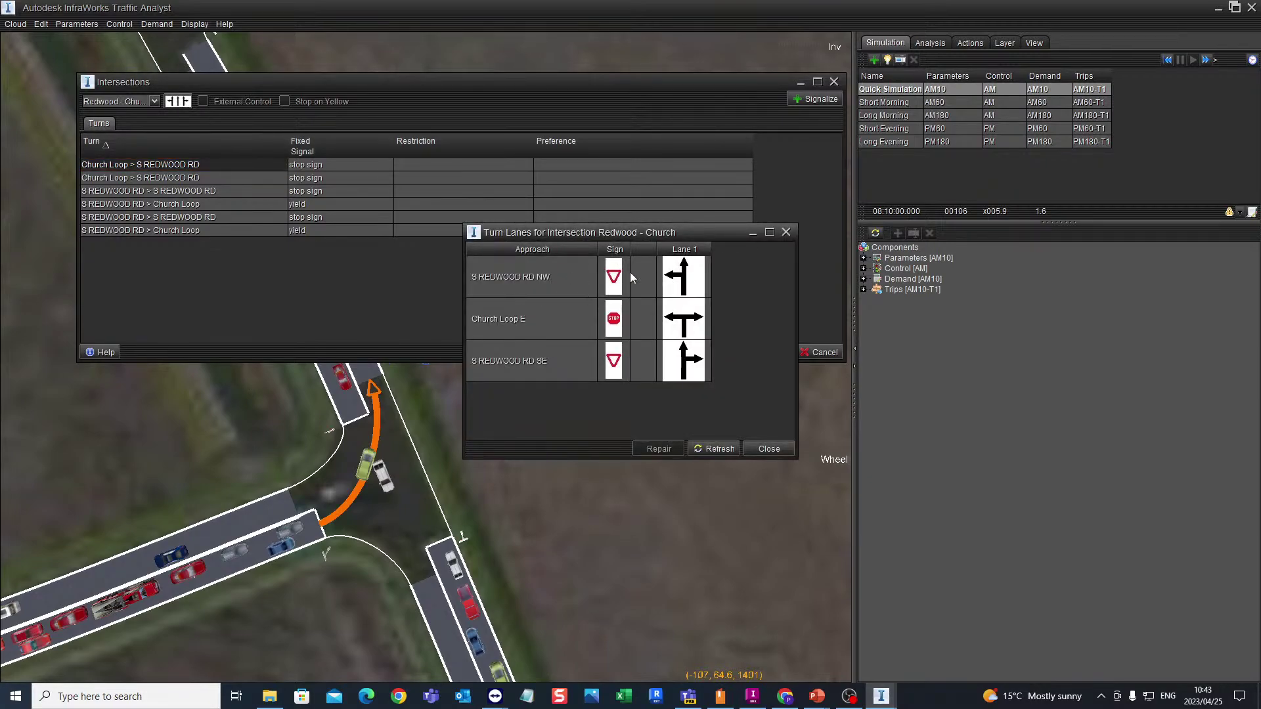
left_click(686, 281)
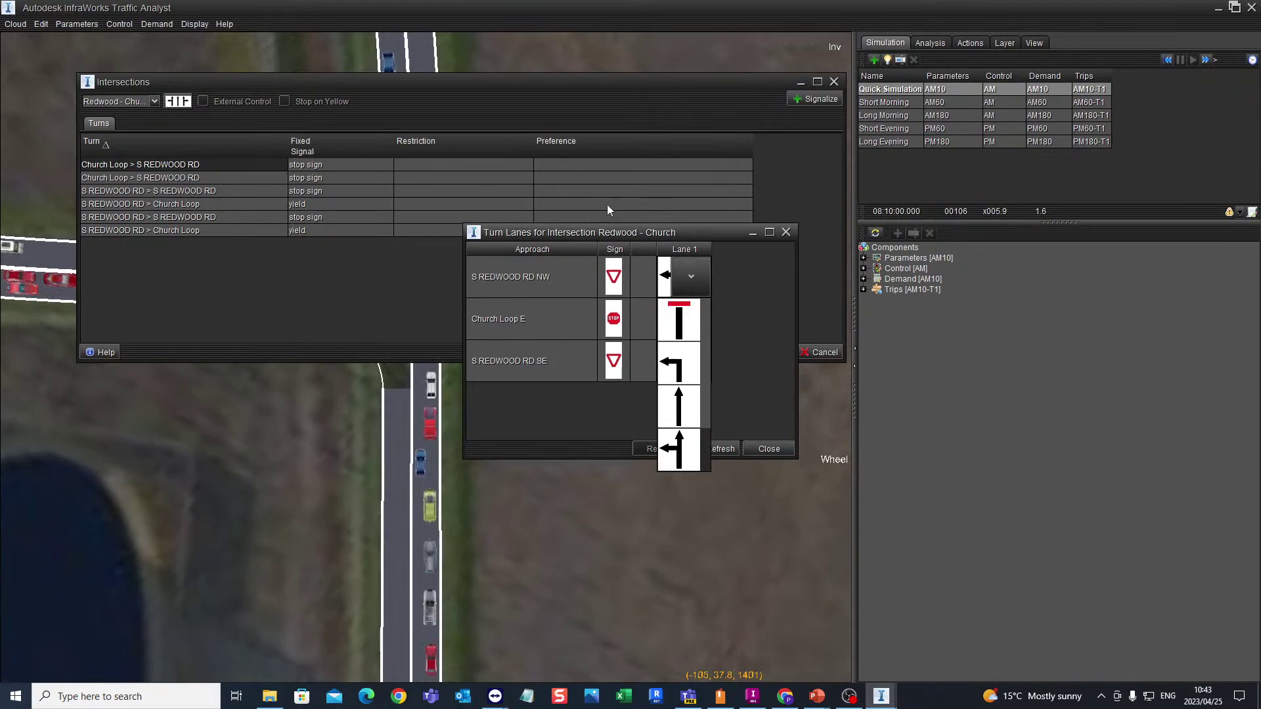
left_click_drag(397, 83, 1085, 97)
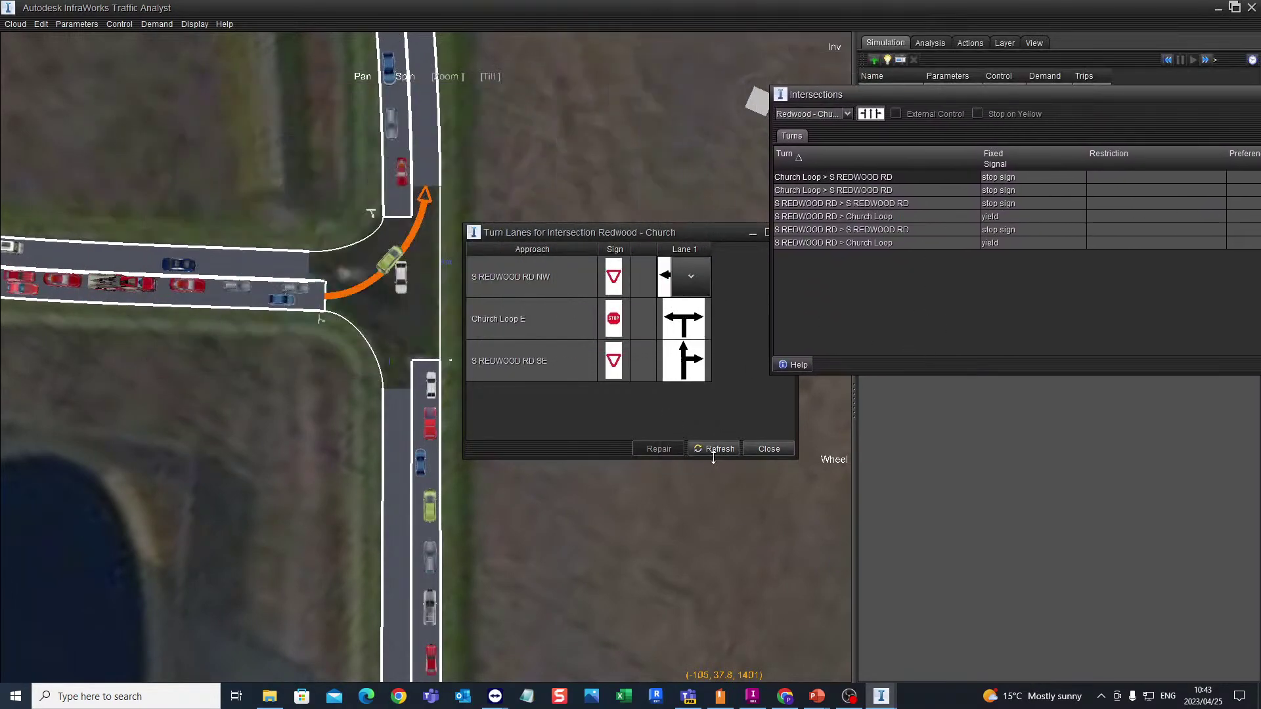
left_click_drag(661, 235, 453, 187)
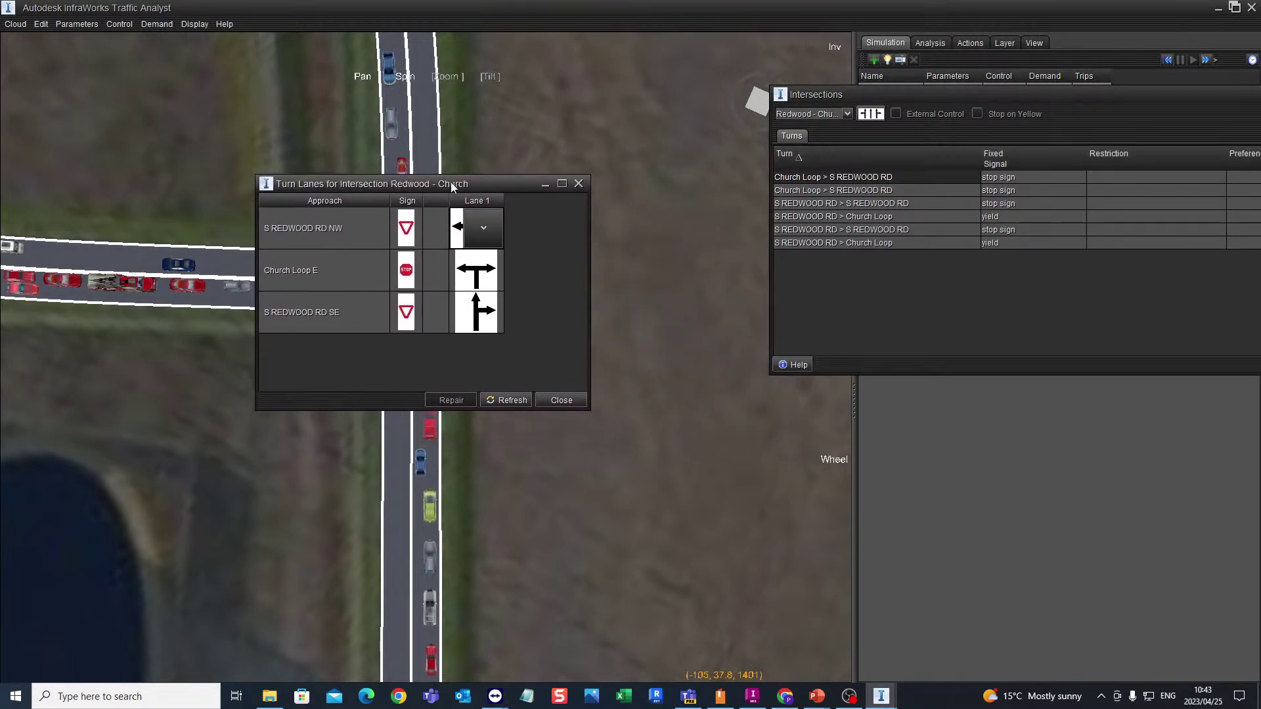
left_click(505, 399)
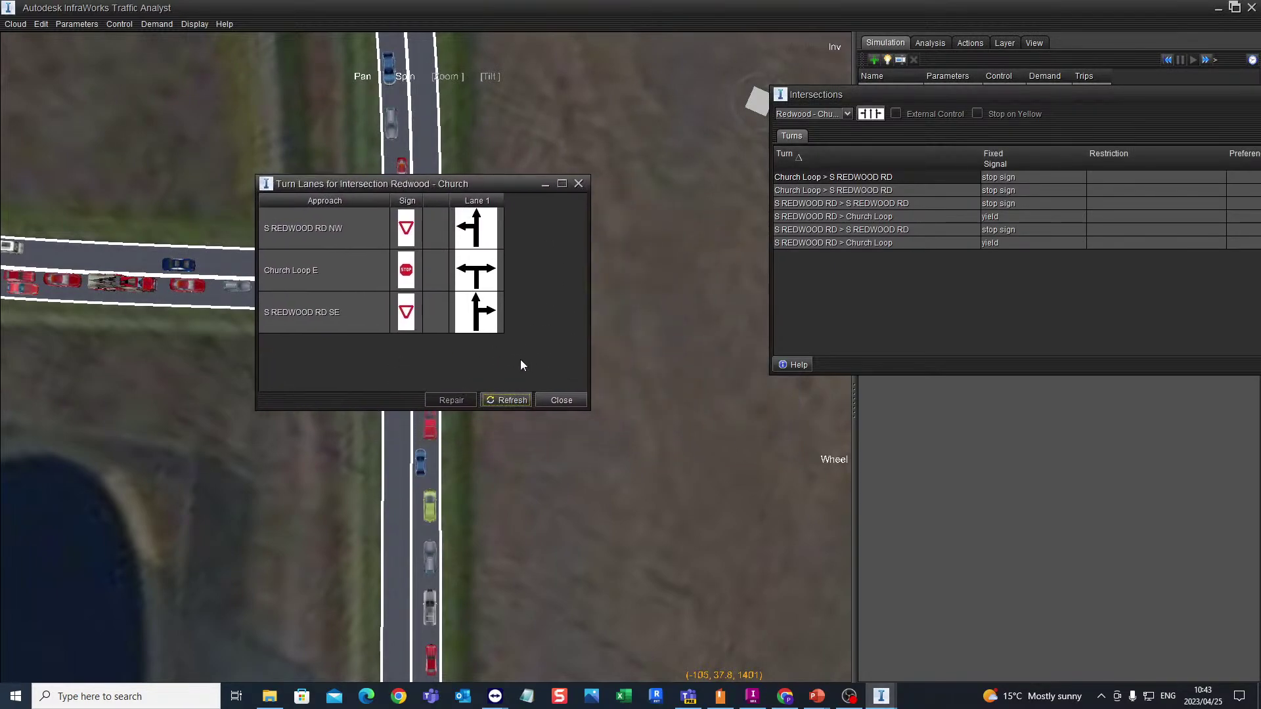
left_click(549, 399)
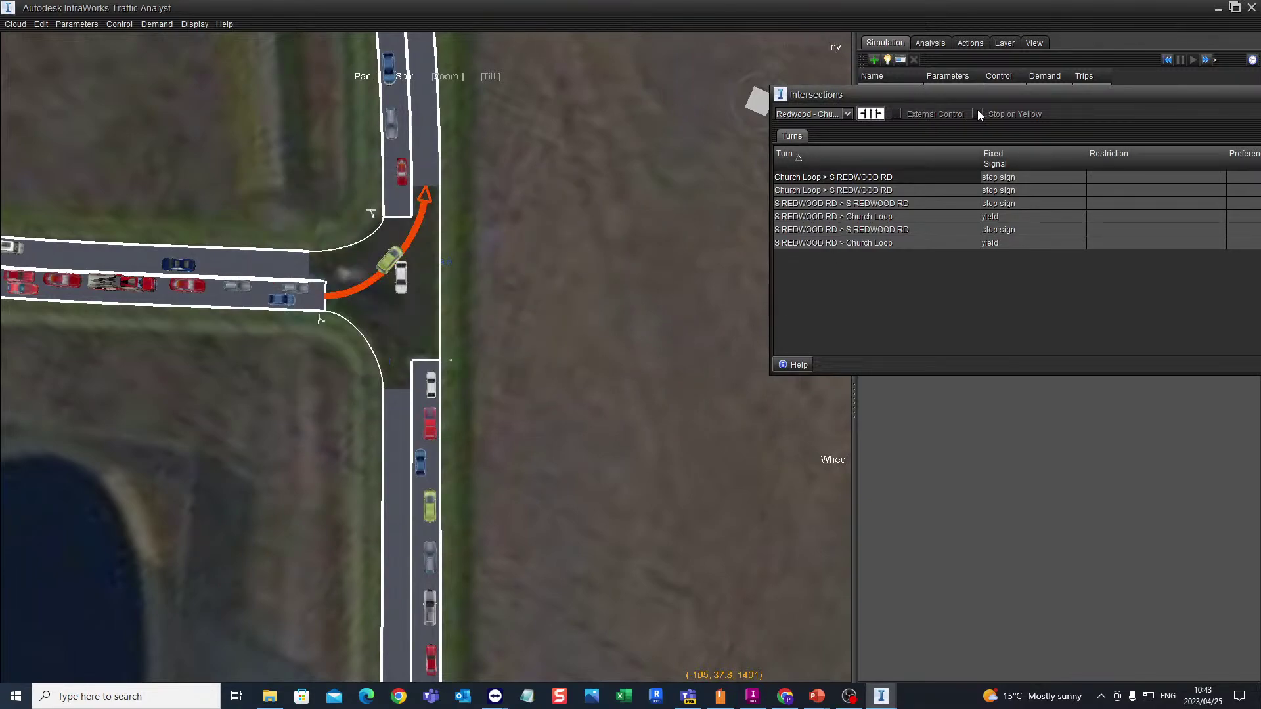
Signalize the Redwood - Church intersection and accept the intersection settings
left_click_drag(939, 100, 642, 126)
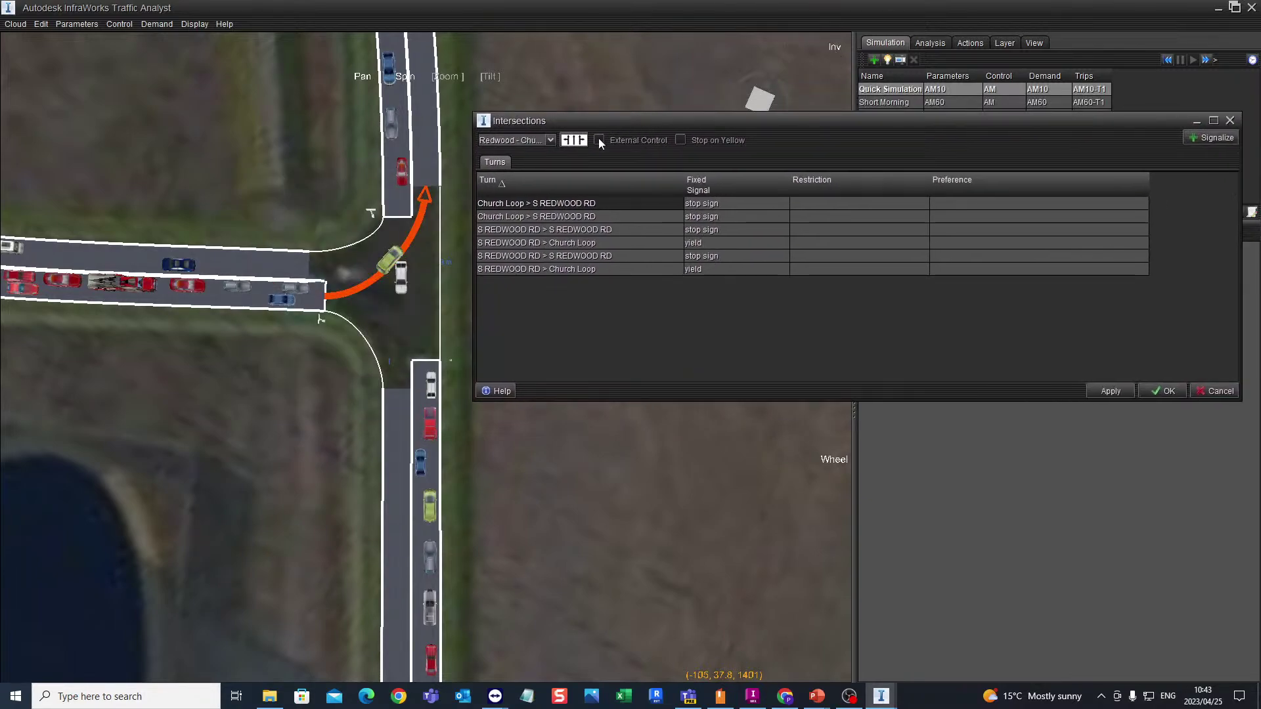
left_click(1205, 140)
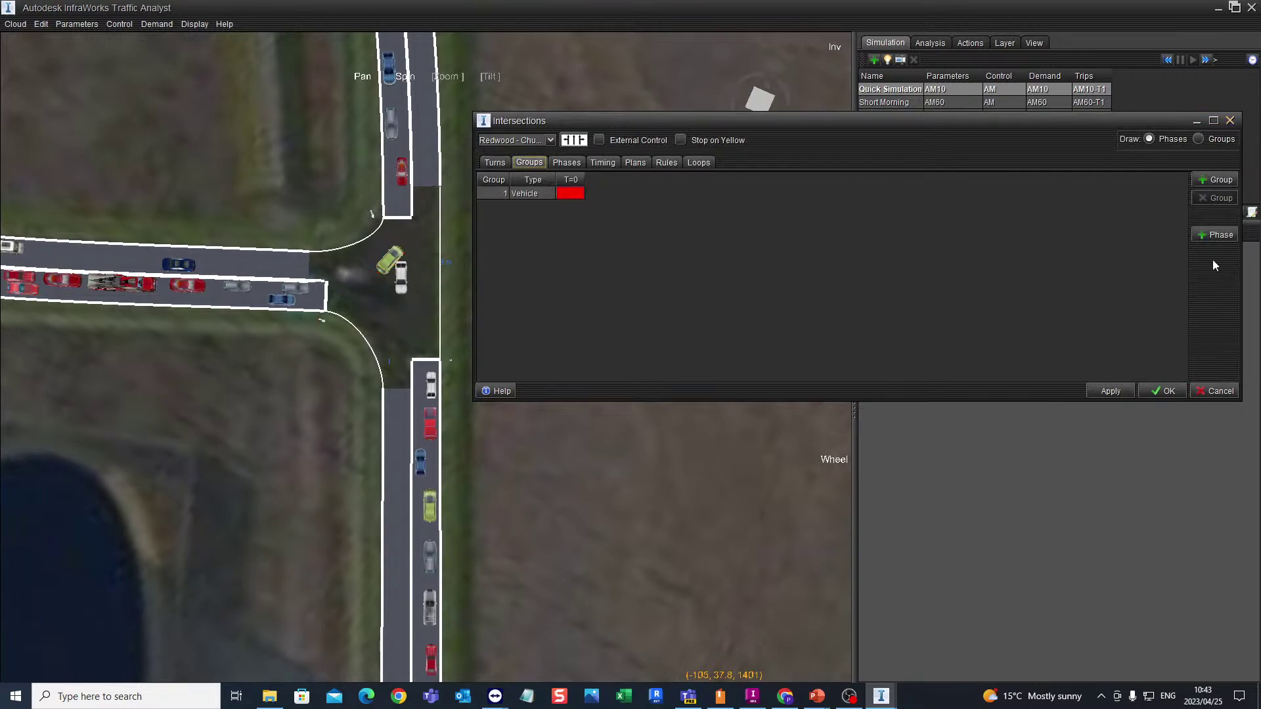
left_click(1165, 391)
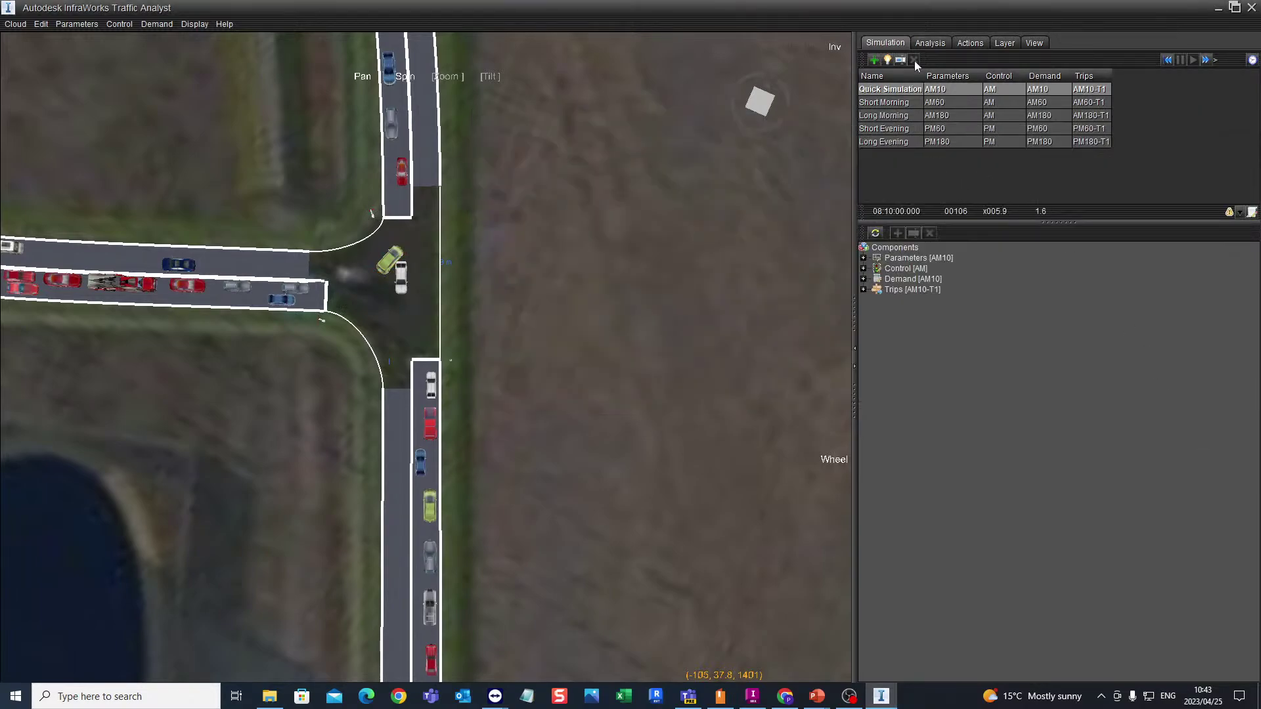
Rerun the Quick Simulation from the start and watch the traffic at the Church Loop junction and along S Redwood Road
left_click(1167, 59)
left_click(1192, 60)
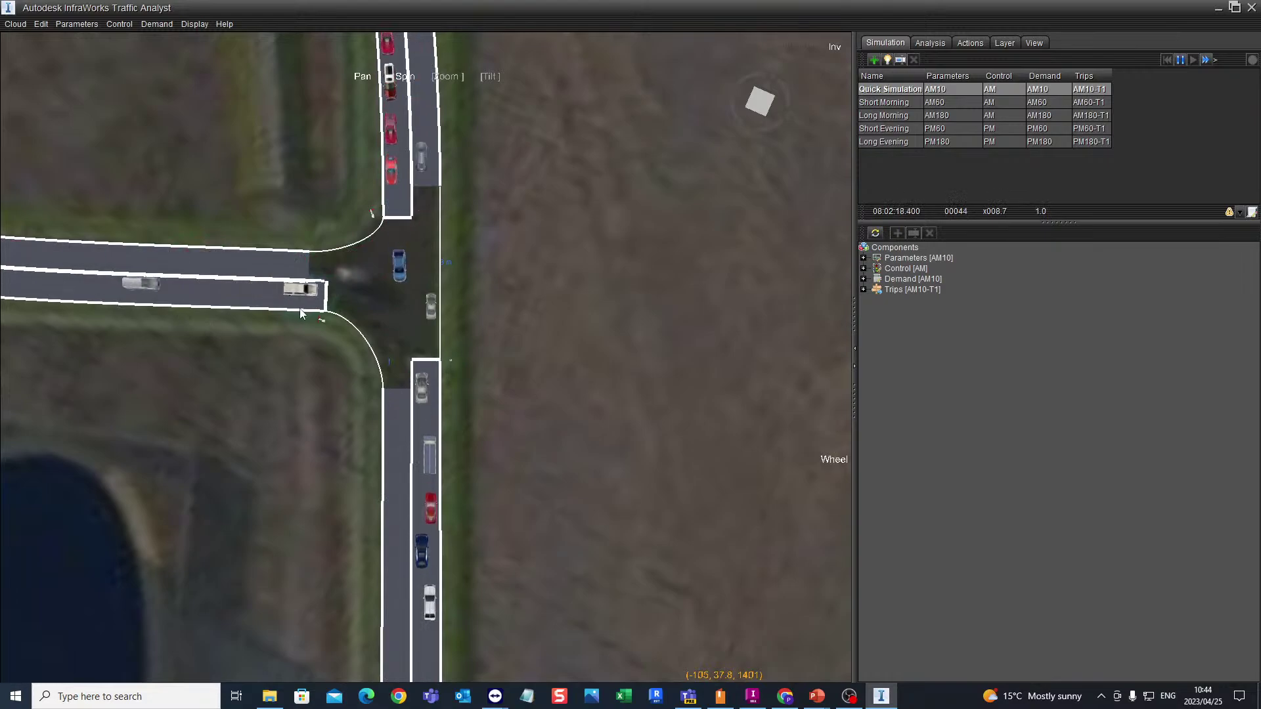
scroll(333, 392, "down", 1)
scroll(426, 475, "down", 5)
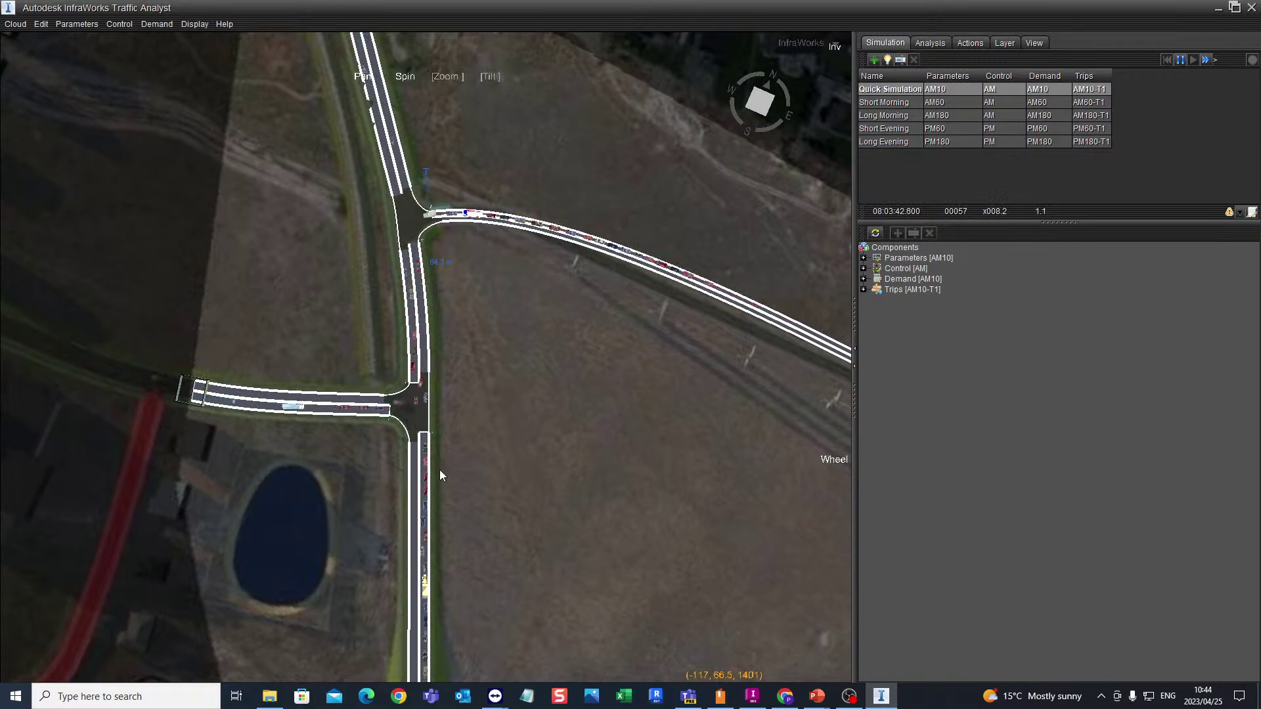
scroll(440, 470, "down", 3)
scroll(436, 476, "up", 2)
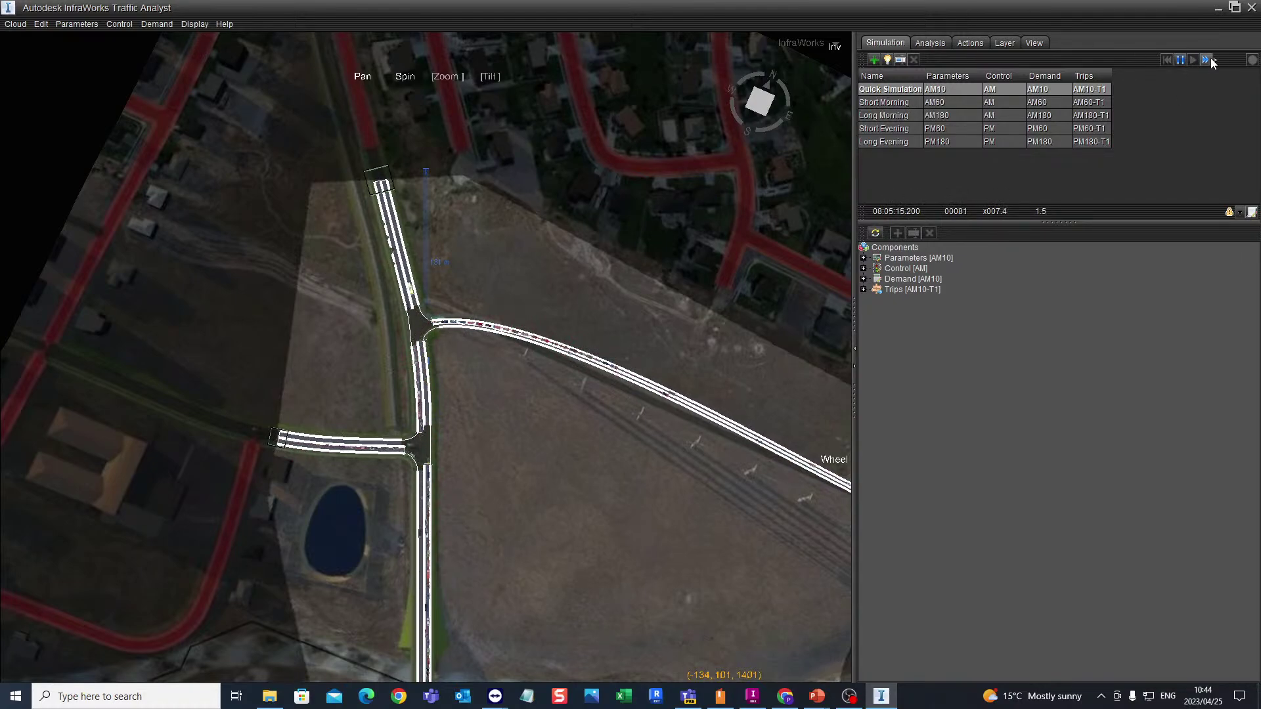
Exit Traffic Analyst back to InfraWorks, and close the Traffic Study Area and Profile Optimisation settings
left_click(1251, 9)
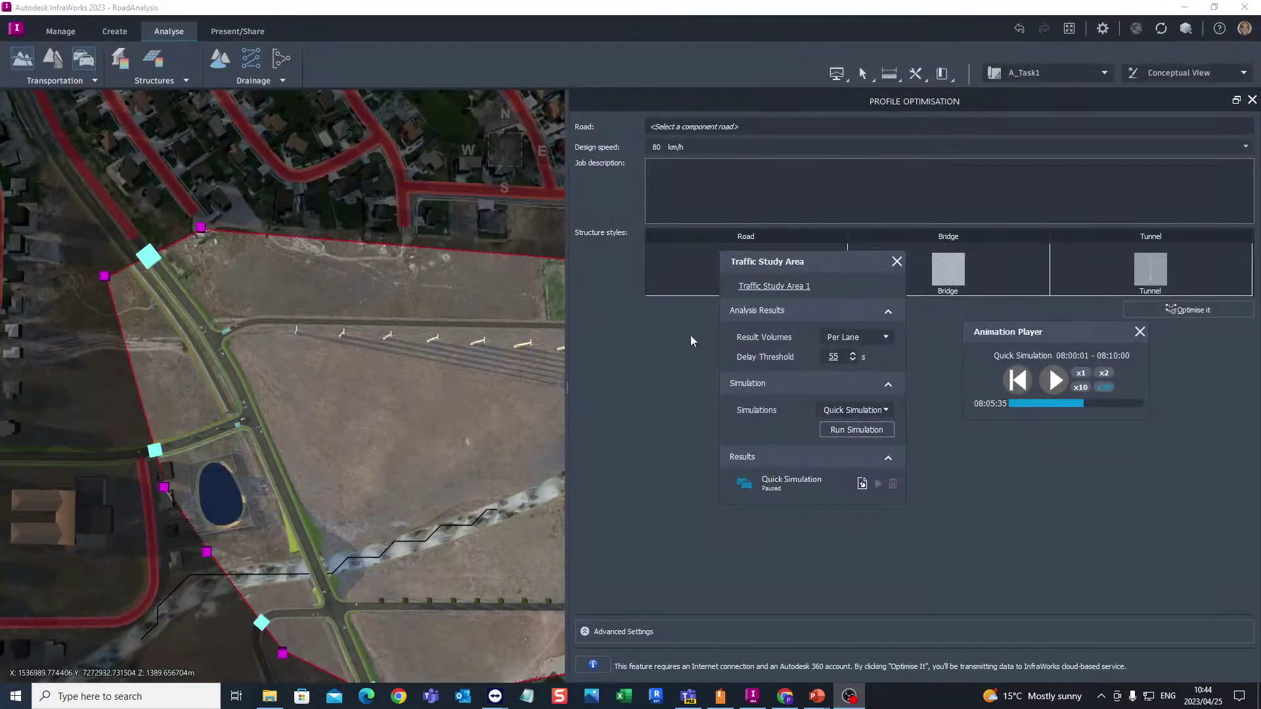
left_click(896, 262)
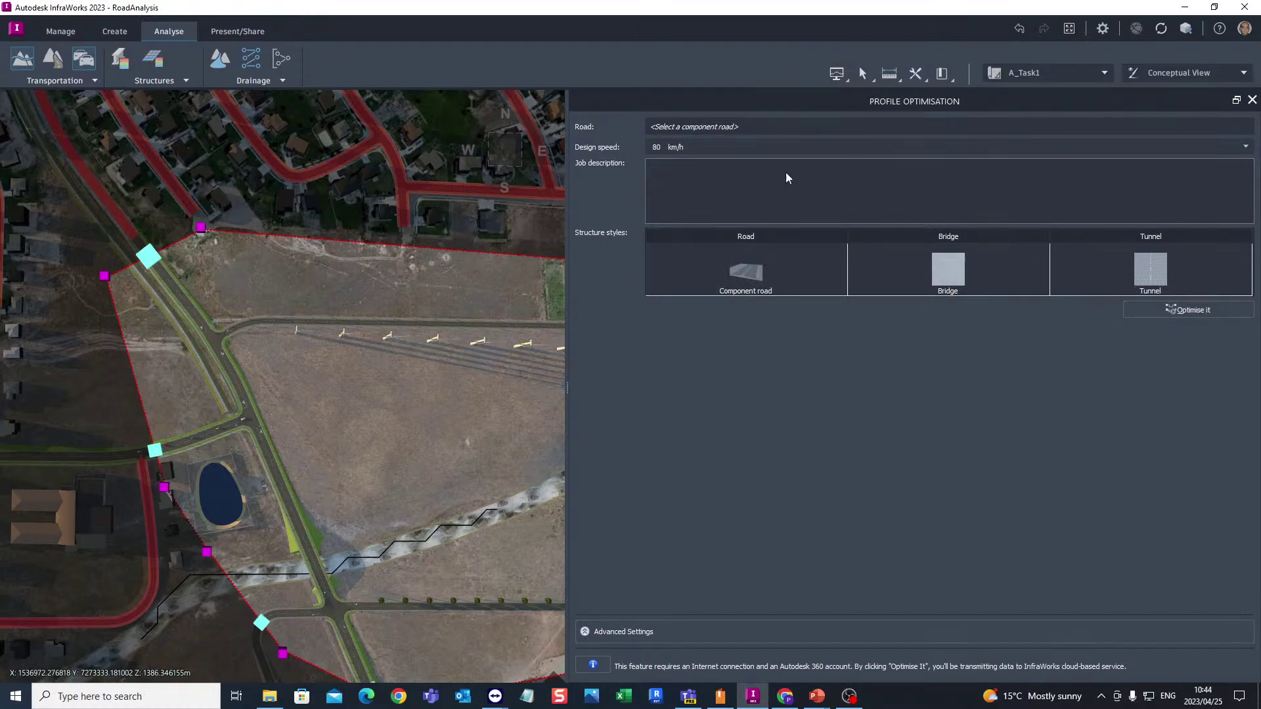
scroll(295, 328, "down", 4)
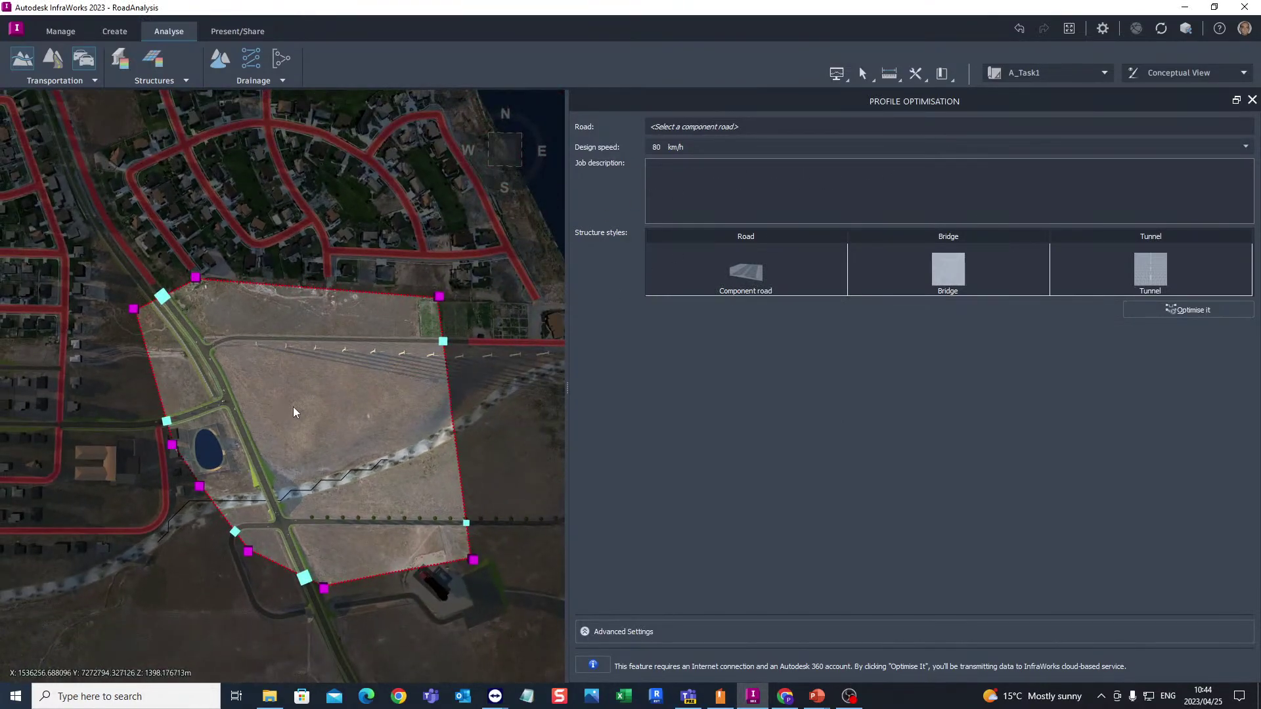
scroll(357, 389, "up", 2)
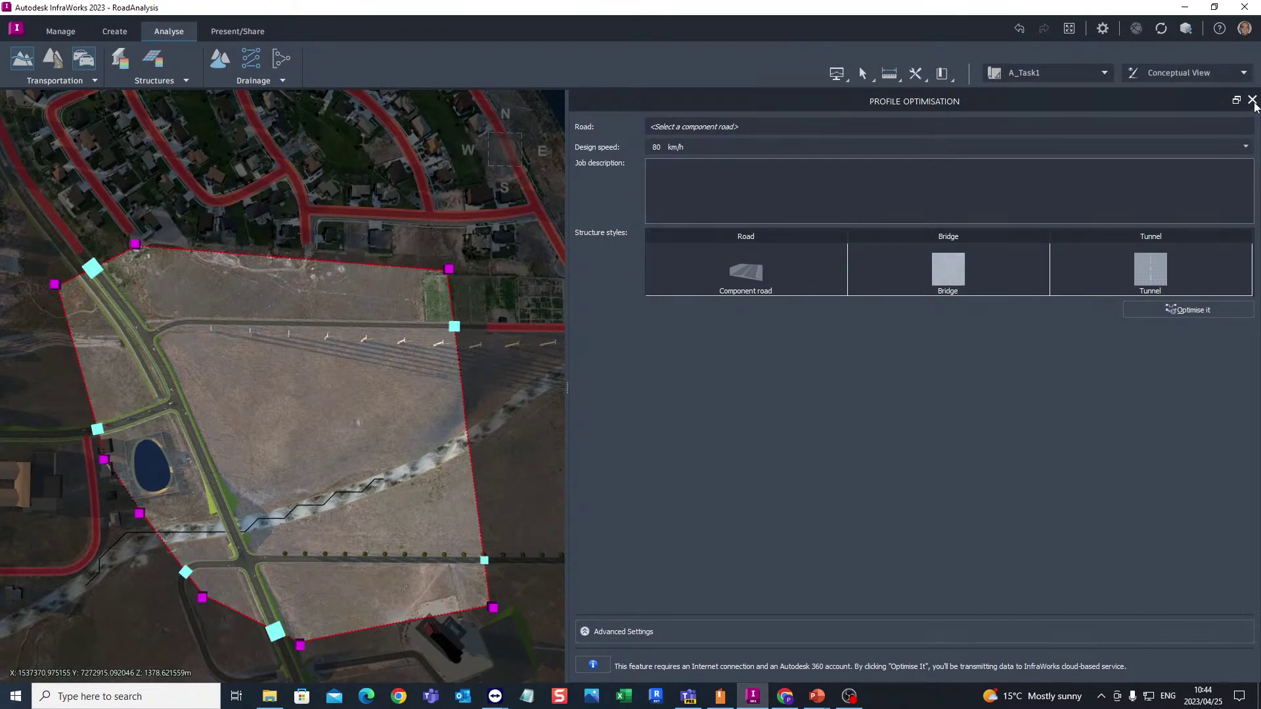
left_click(1253, 100)
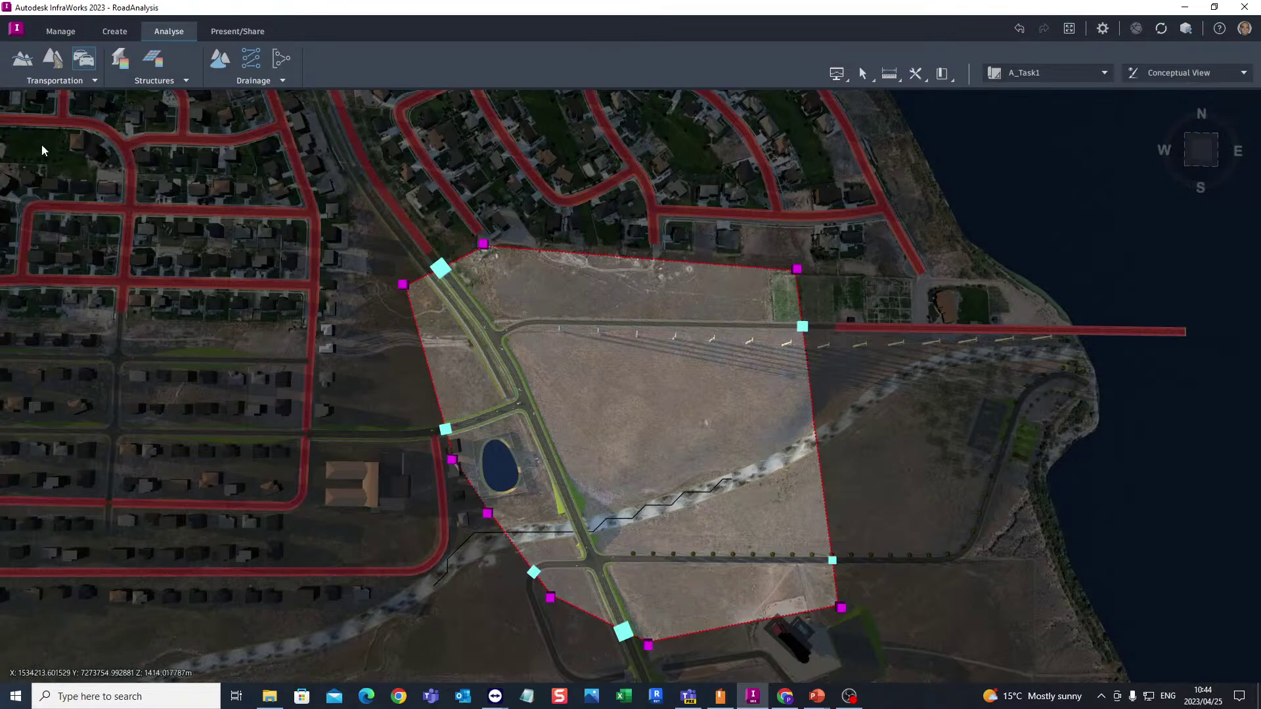
Review the submitted profile and corridor optimisation jobs in the Job Monitor and close it
left_click(67, 81)
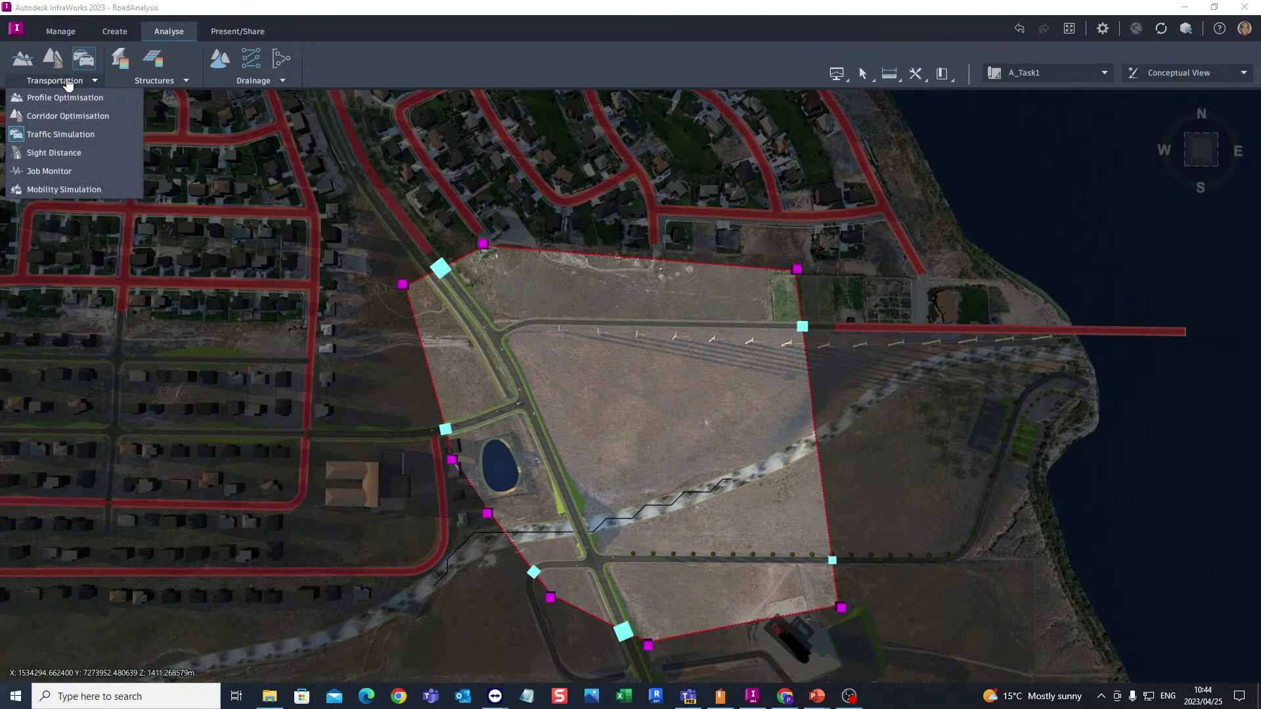
left_click(49, 171)
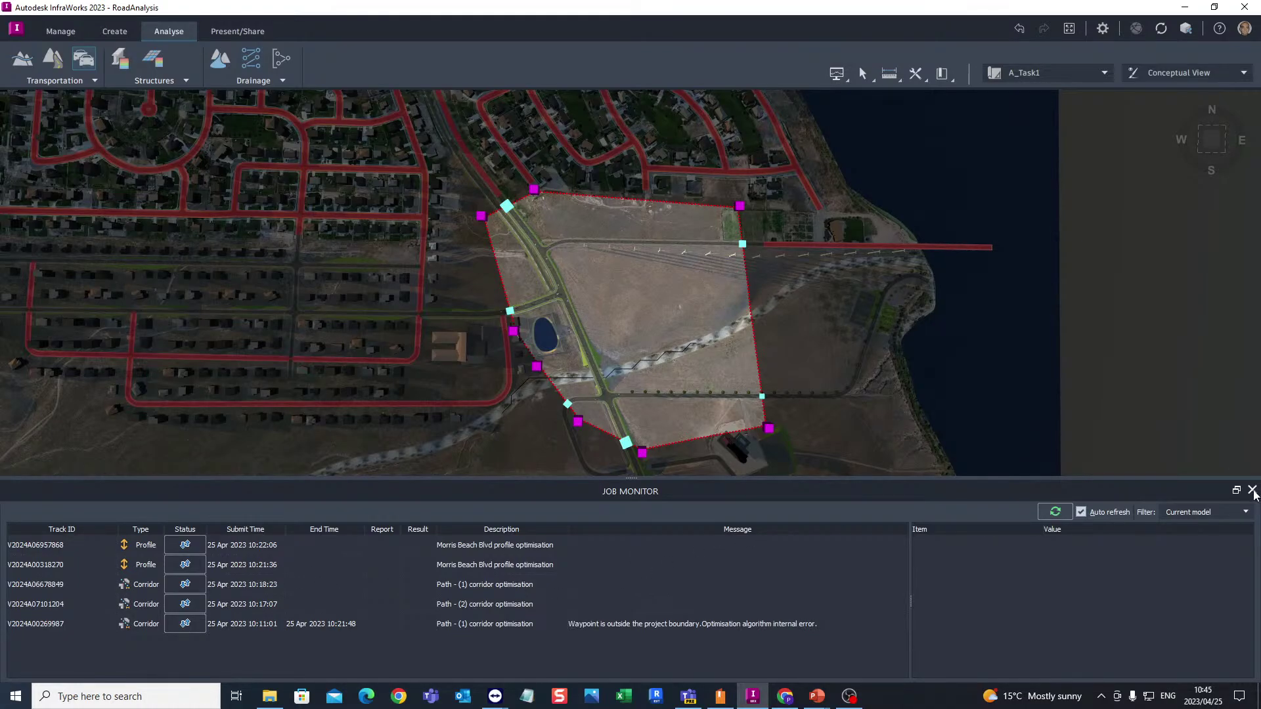
left_click(1251, 490)
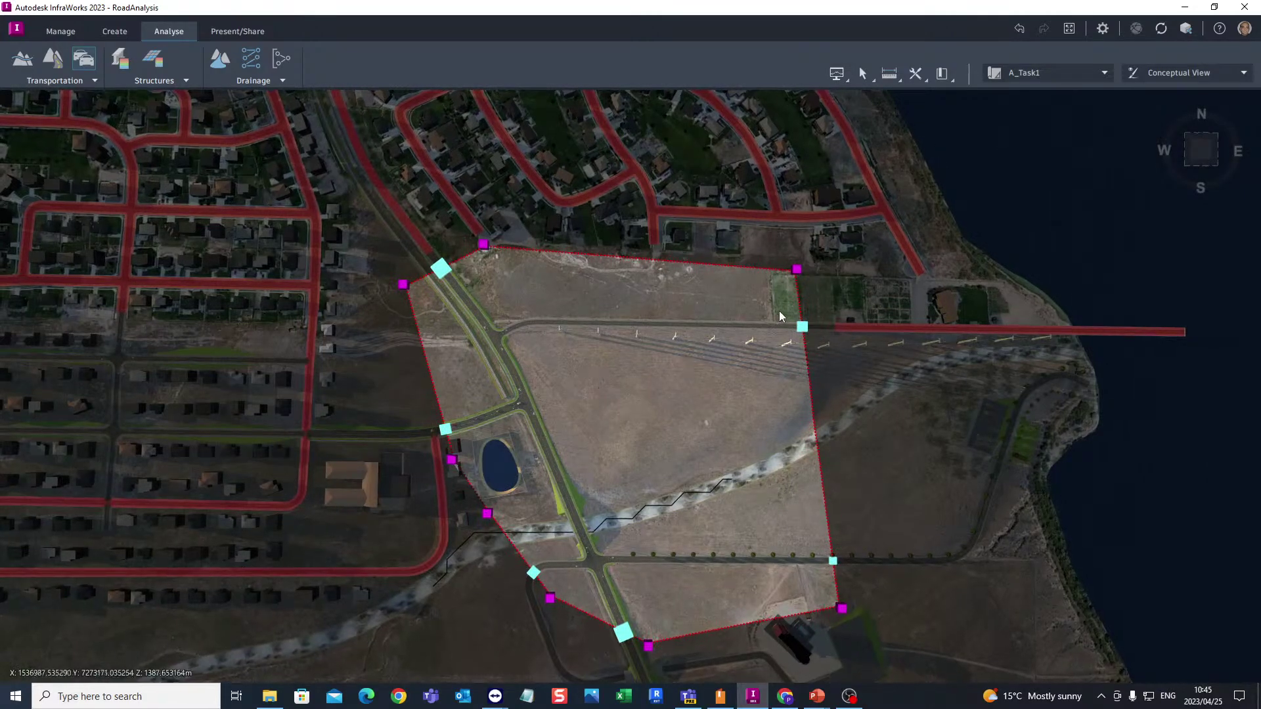
Leave the traffic study area selection and show the full extent of the model
key("Escape")
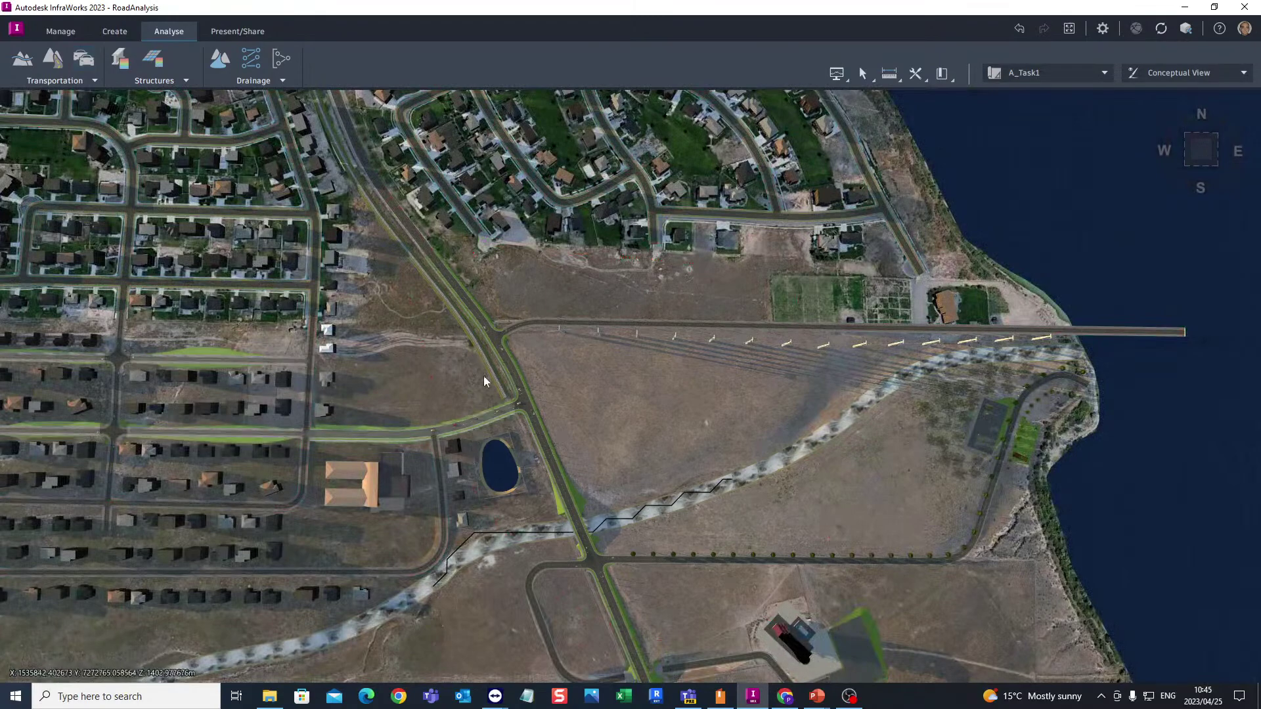
scroll(483, 371, "down", 4)
scroll(562, 321, "down", 5)
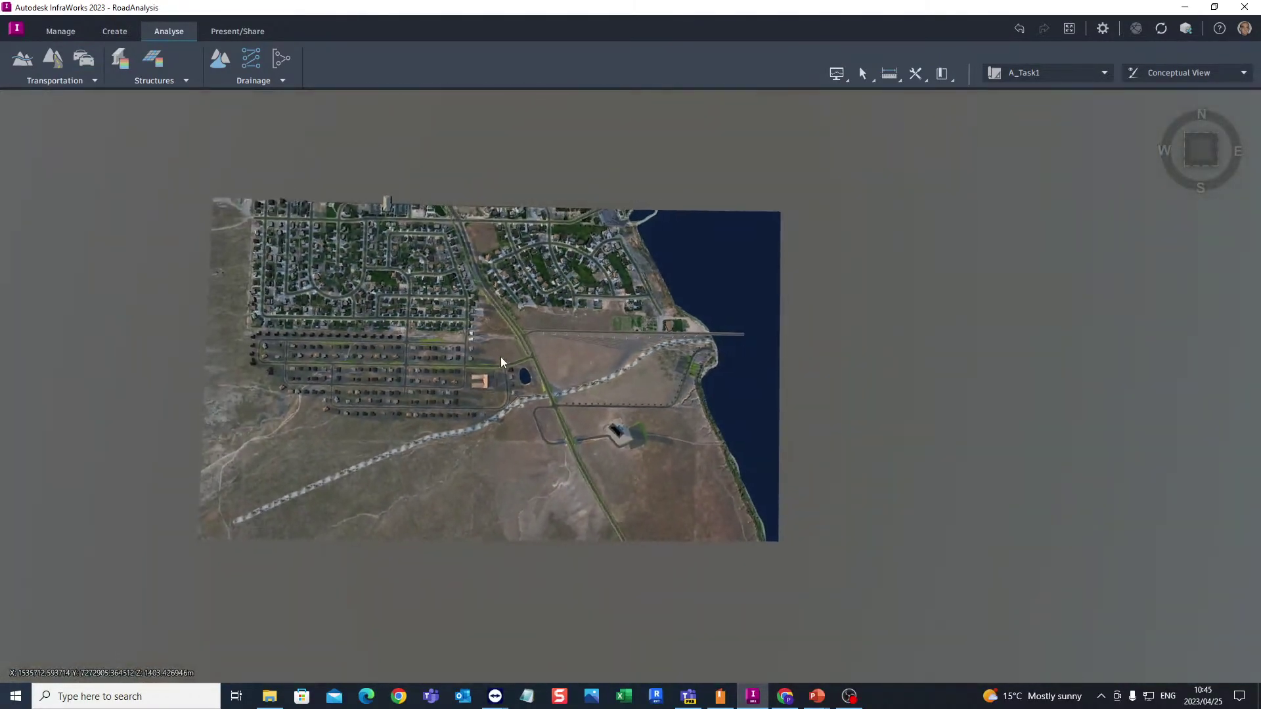
Start a watershed analysis around the stream crossing on S Redwood Rd, agreeing to transmit the data to the cloud-based services
scroll(500, 357, "up", 5)
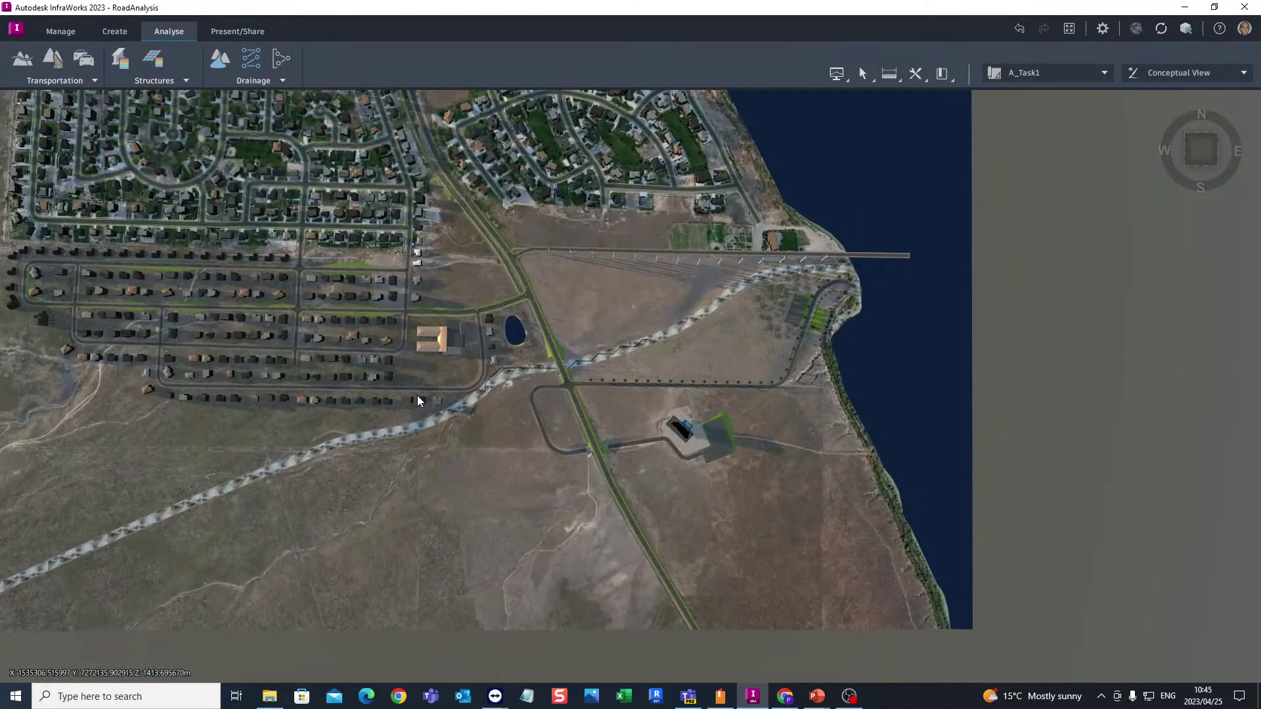
scroll(571, 365, "up", 5)
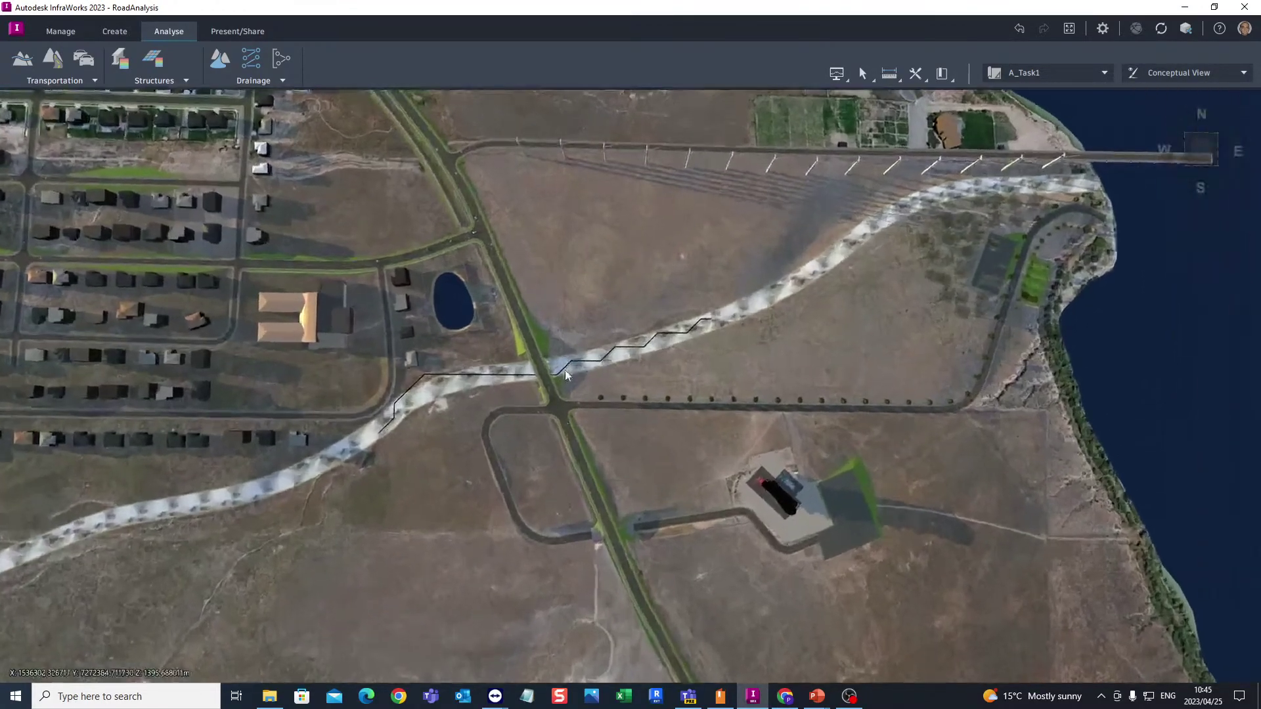
scroll(563, 364, "up", 2)
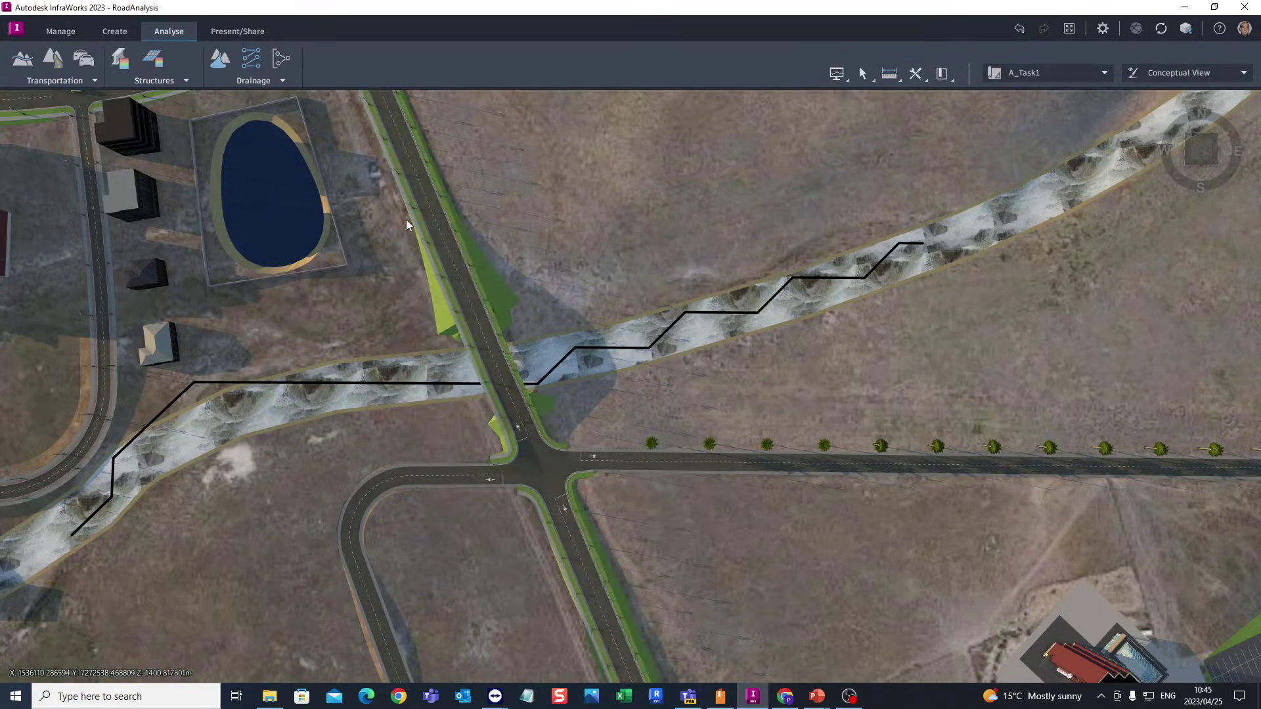
scroll(526, 425, "down", 3)
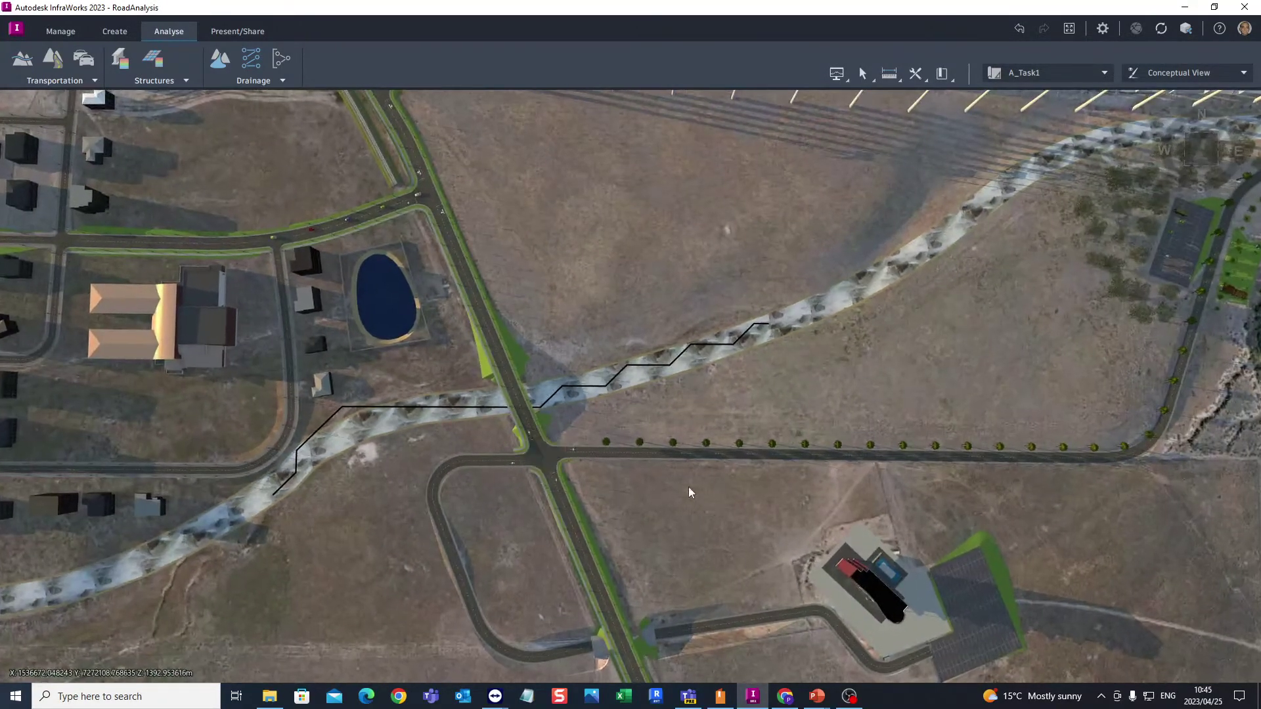
scroll(688, 489, "down", 5)
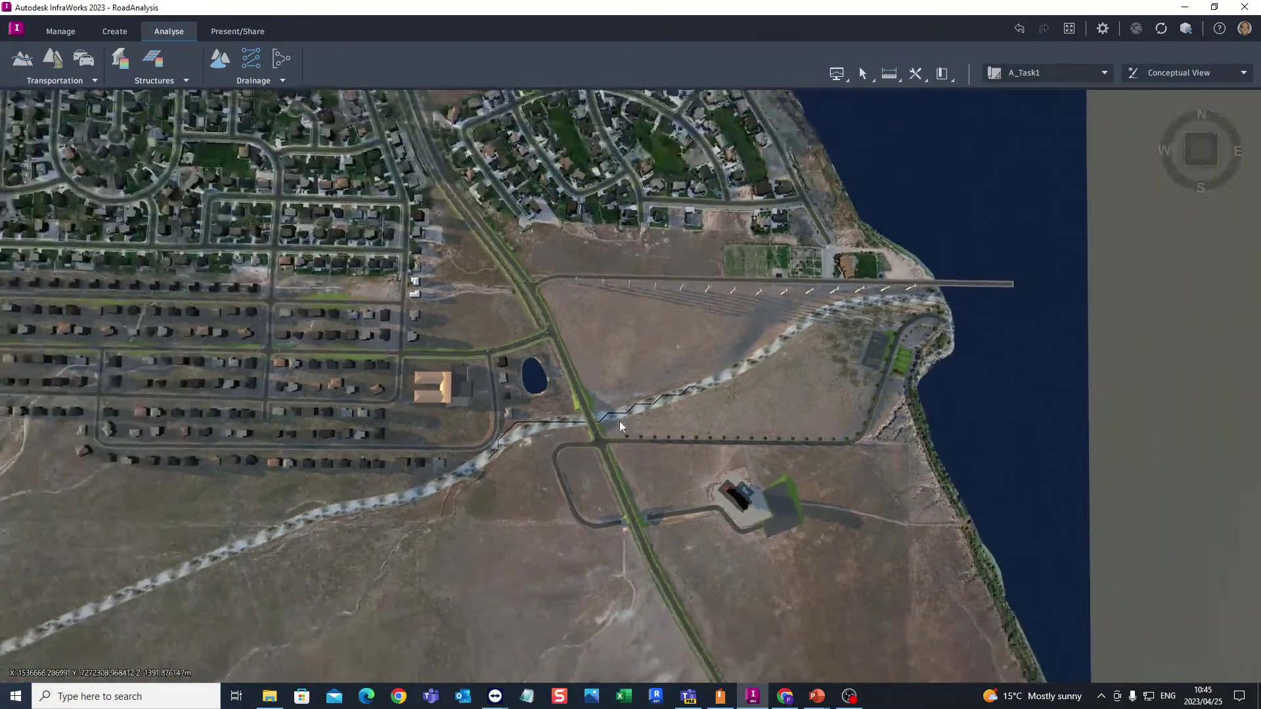
scroll(620, 427, "up", 5)
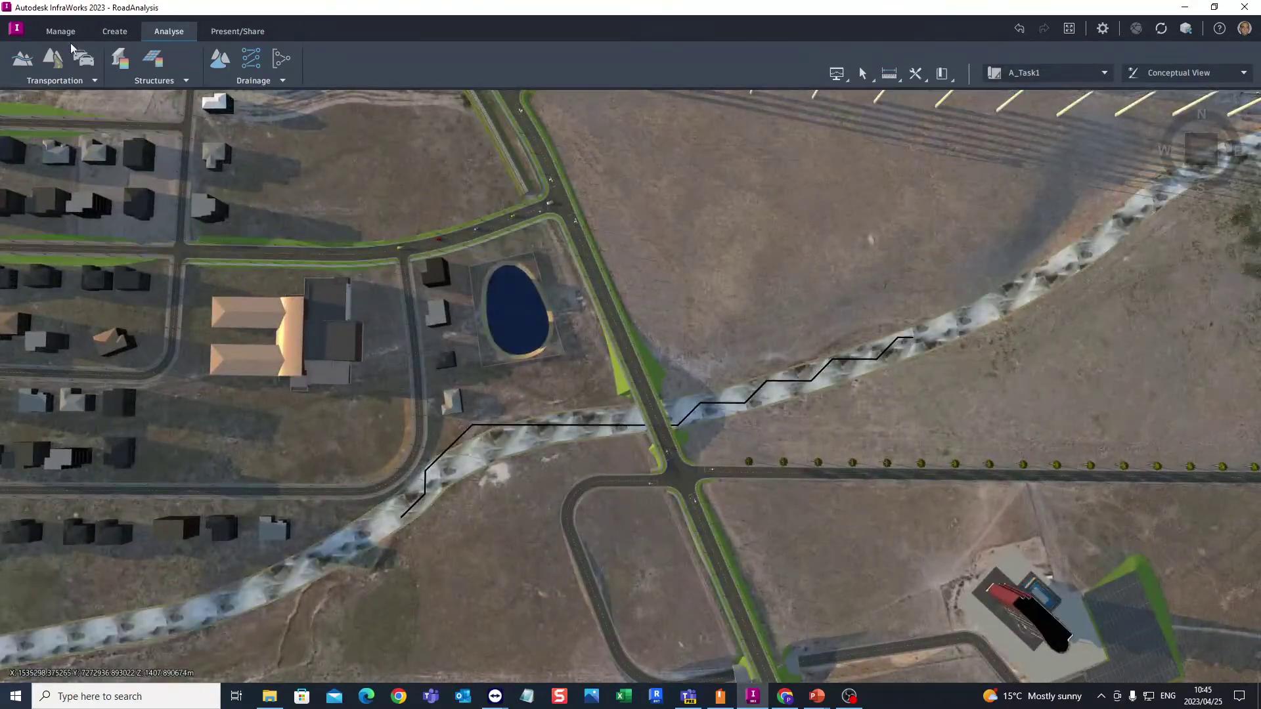
left_click(279, 82)
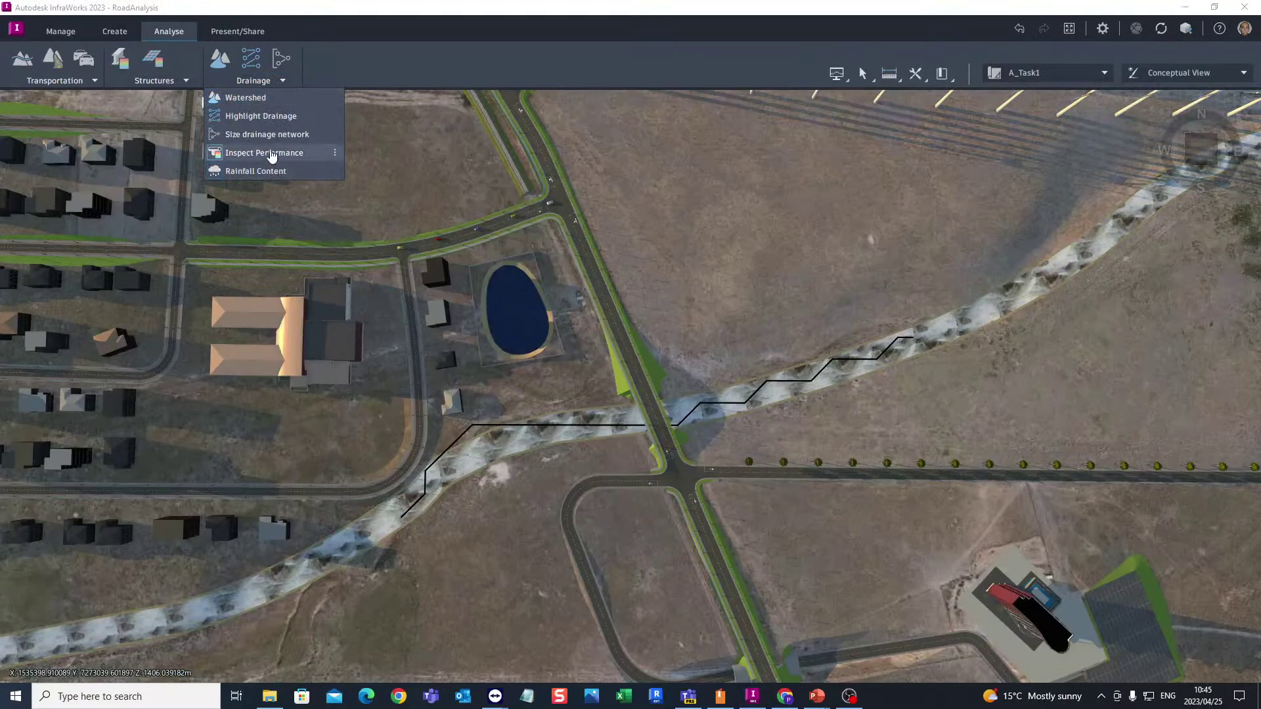
left_click(257, 99)
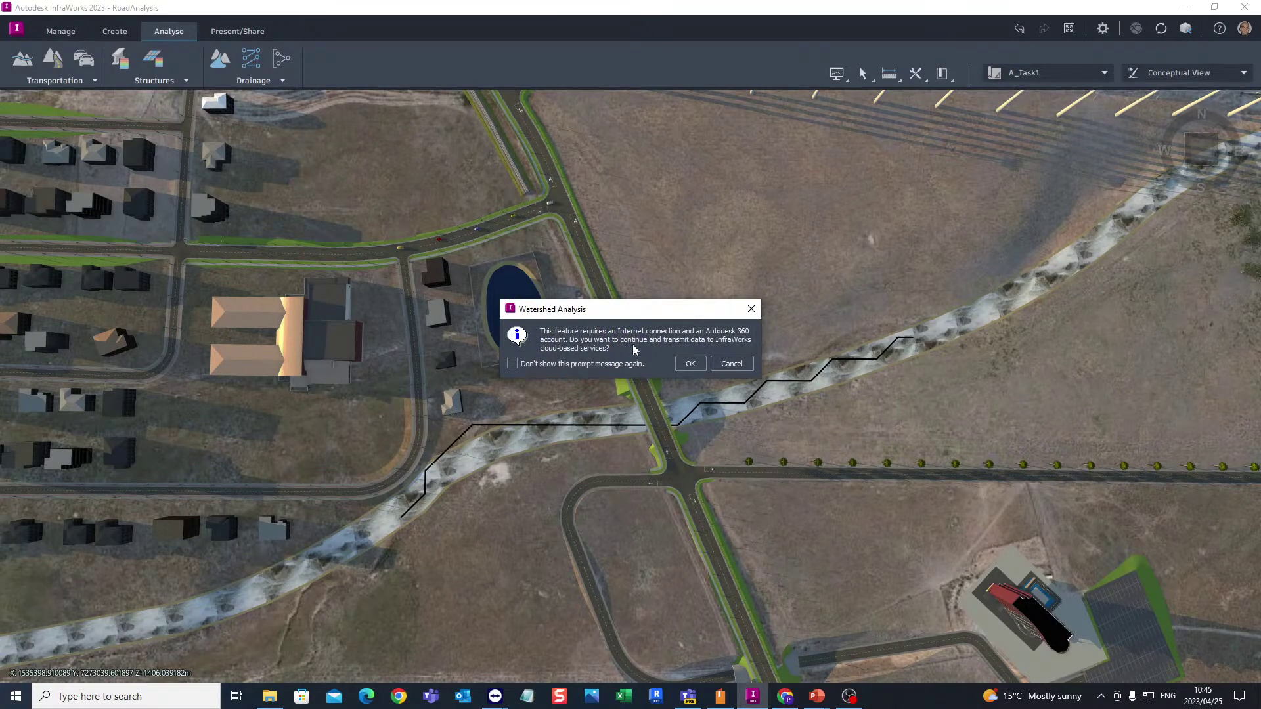
left_click(690, 364)
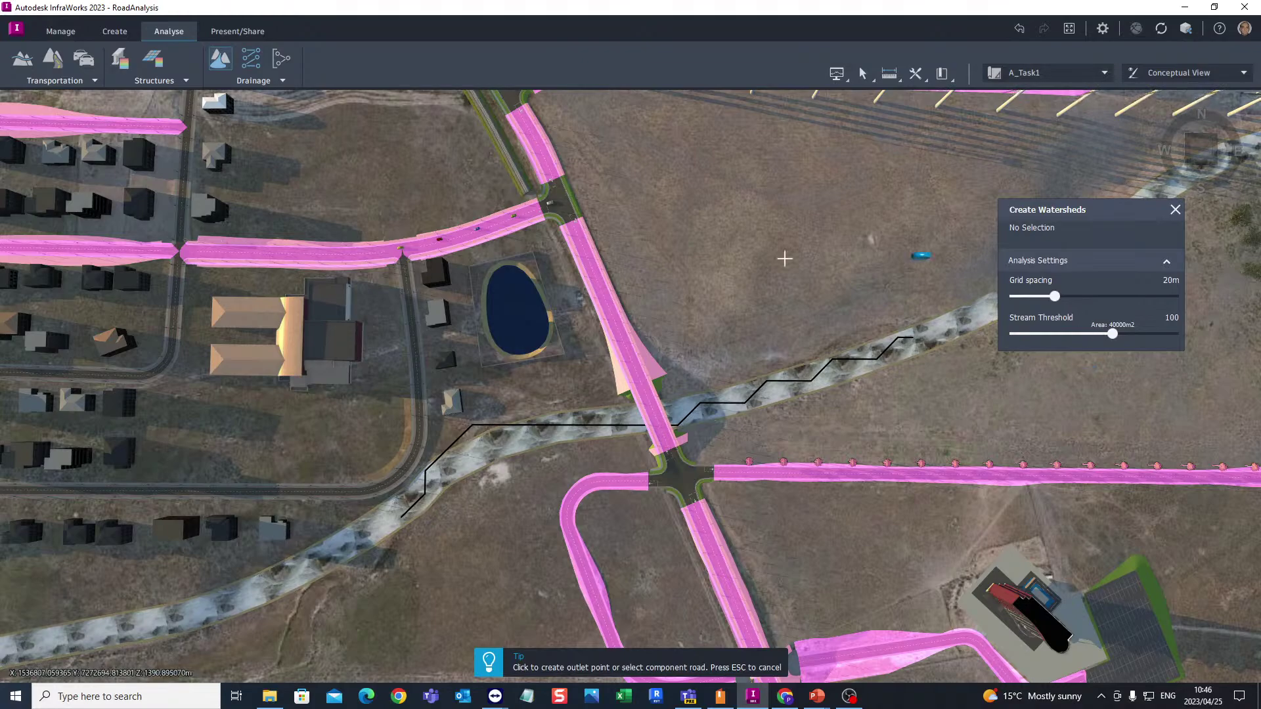
Try to analyse watersheds for a section of S Redwood Rd about 156 m long, crossing the stream between the two junctions
scroll(678, 285, "down", 3)
scroll(608, 282, "up", 3)
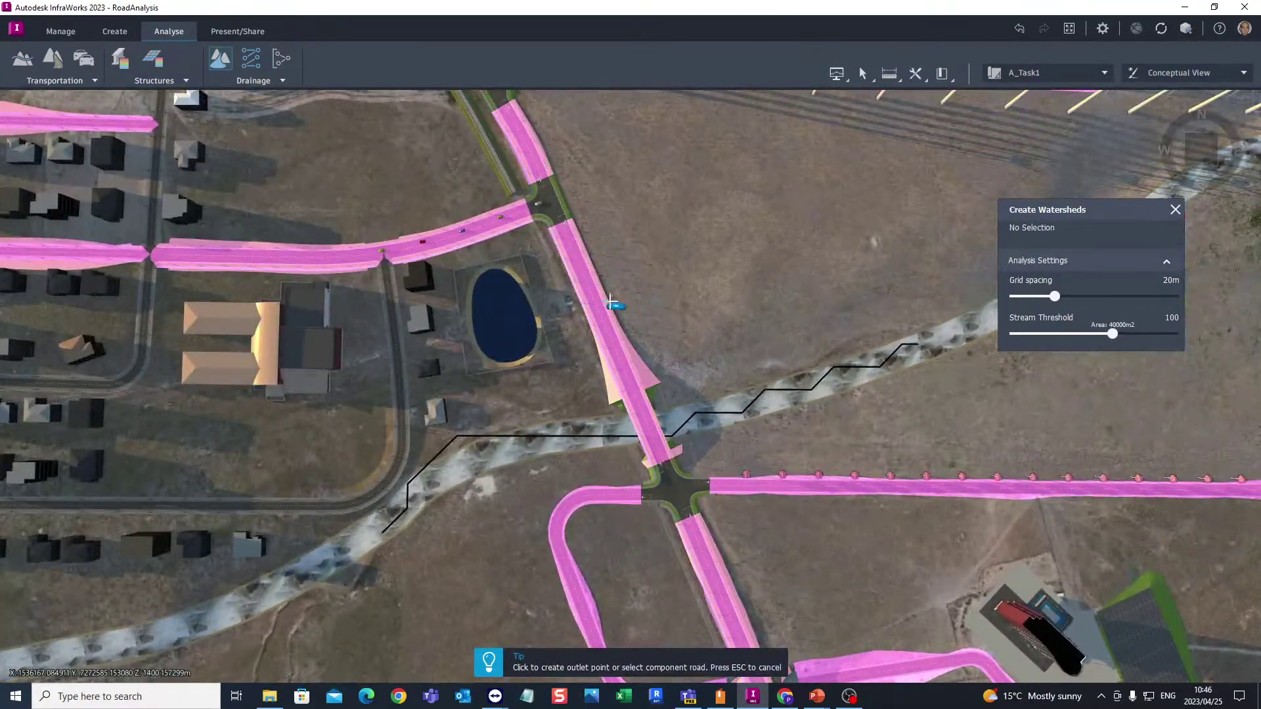
left_click(581, 279)
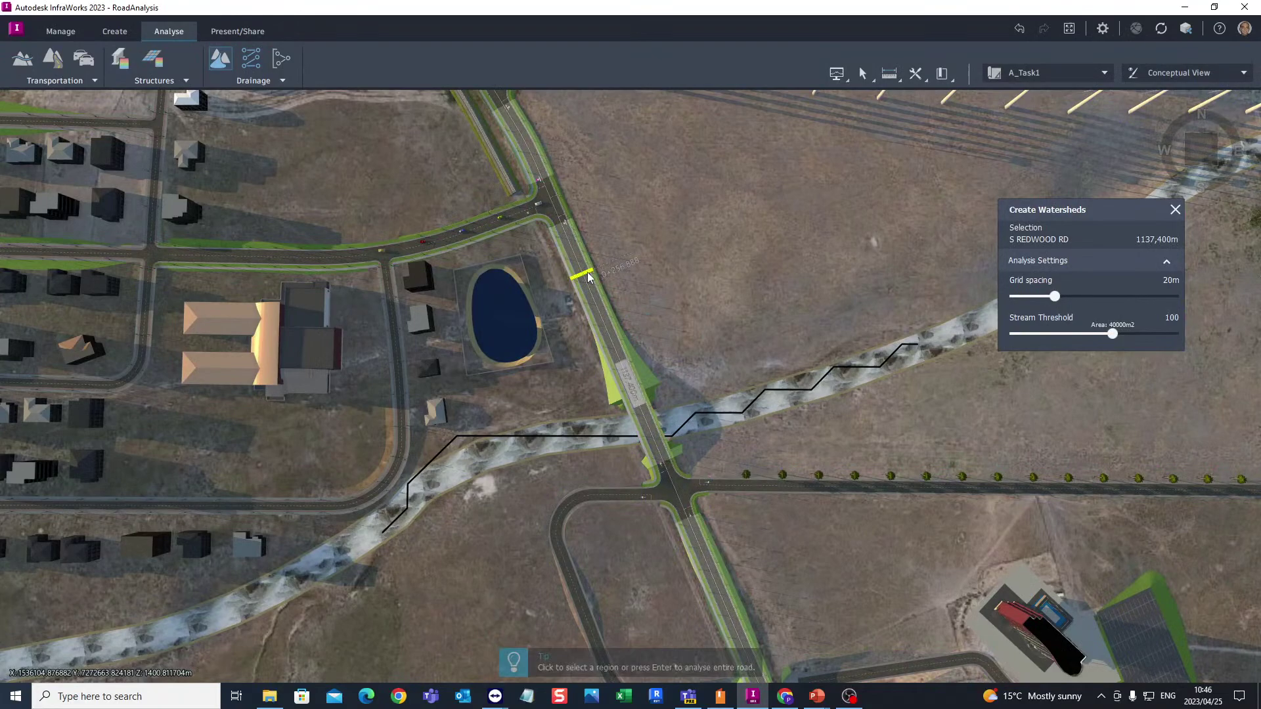
left_click(570, 242)
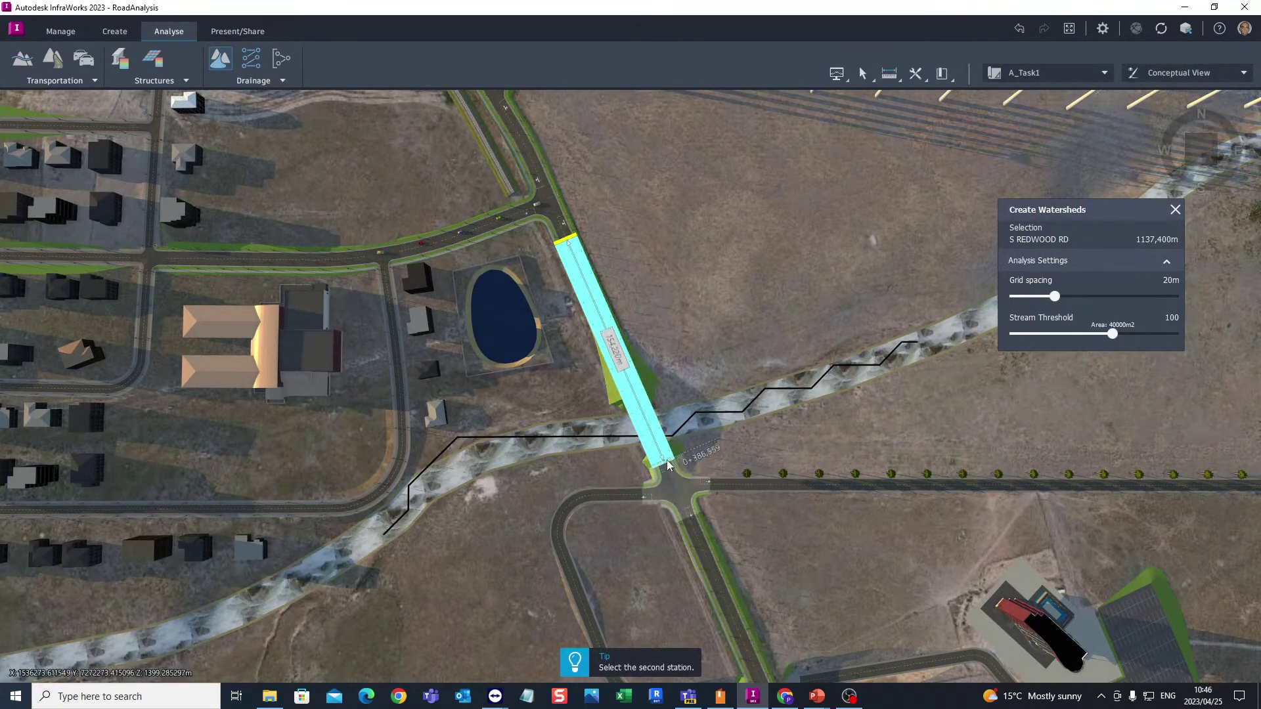
scroll(670, 472, "up", 4)
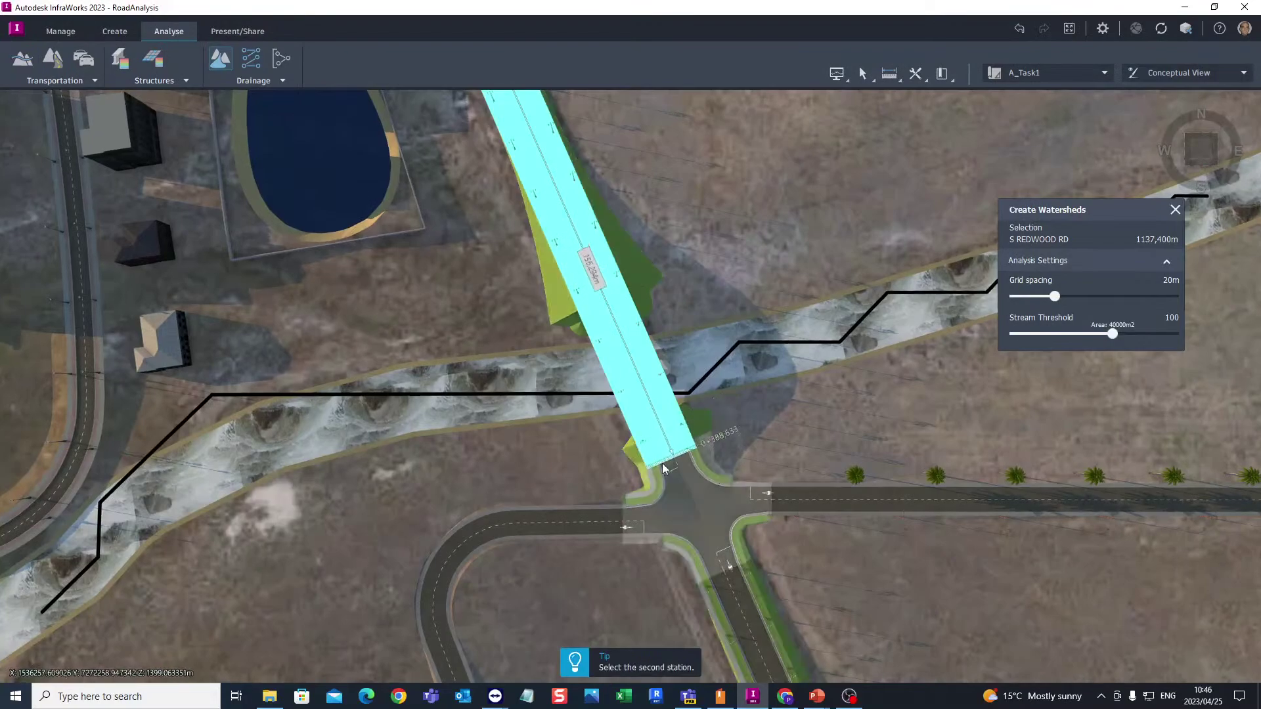
left_click(662, 463)
scroll(700, 413, "down", 4)
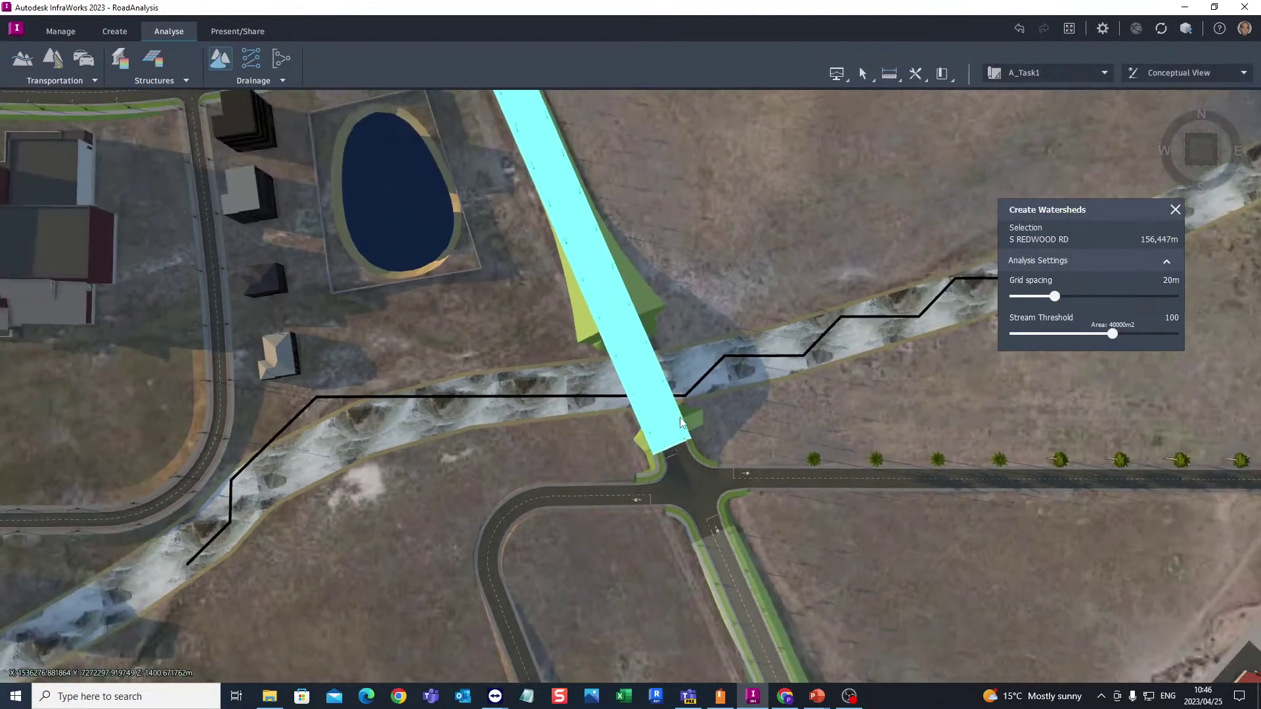
scroll(700, 413, "down", 3)
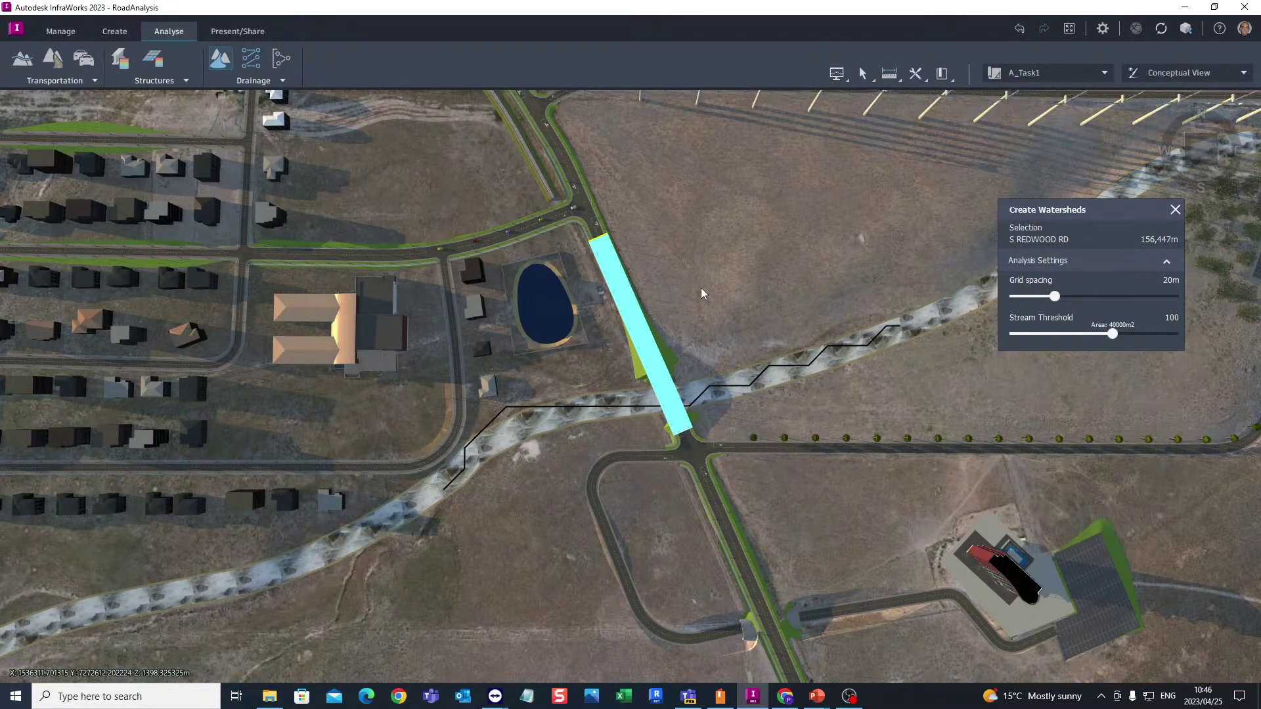
key("Return")
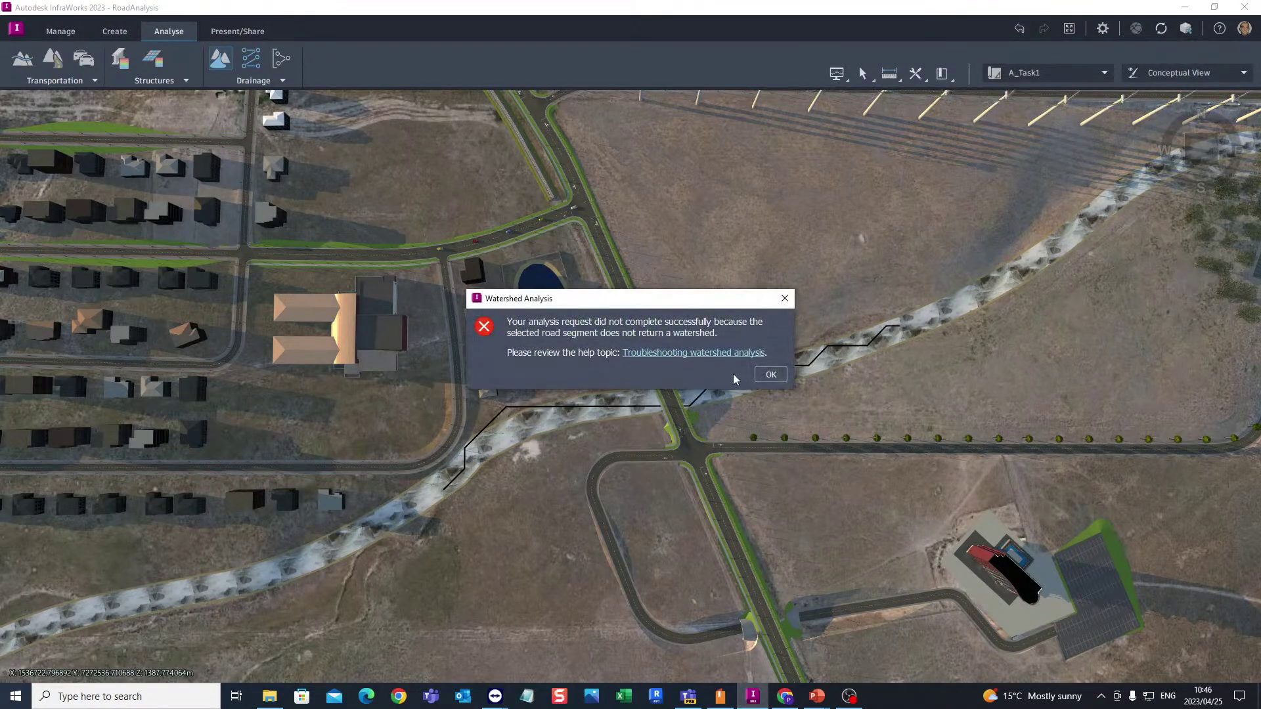
Look up the Troubleshooting Watershed Analysis help topic in the browser, then return to InfraWorks and dismiss the analysis message
left_click(701, 354)
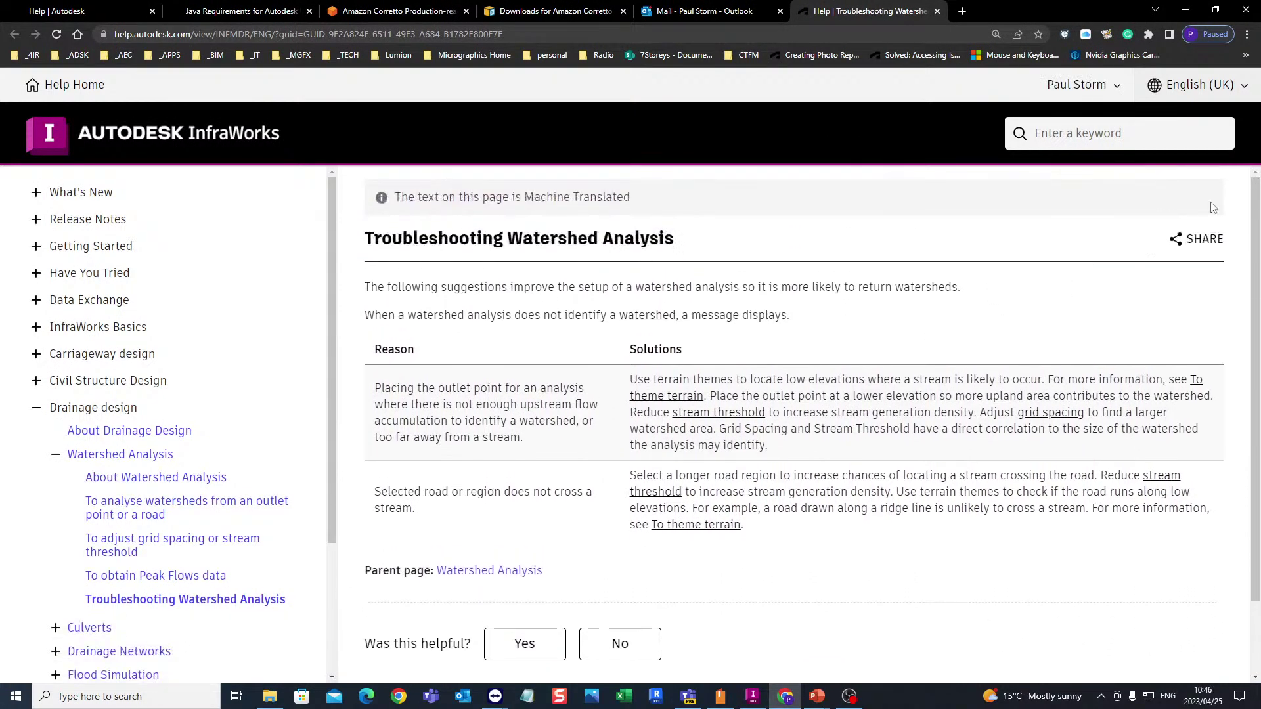
left_click(1186, 11)
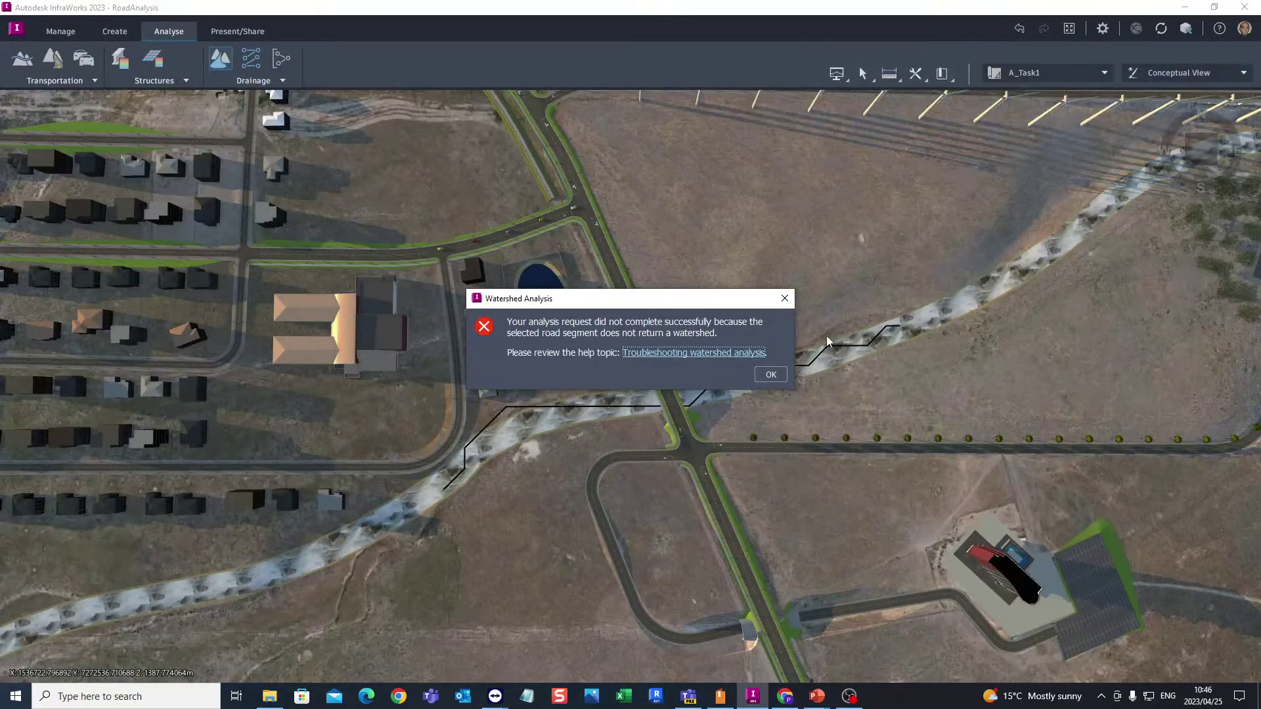
left_click(785, 300)
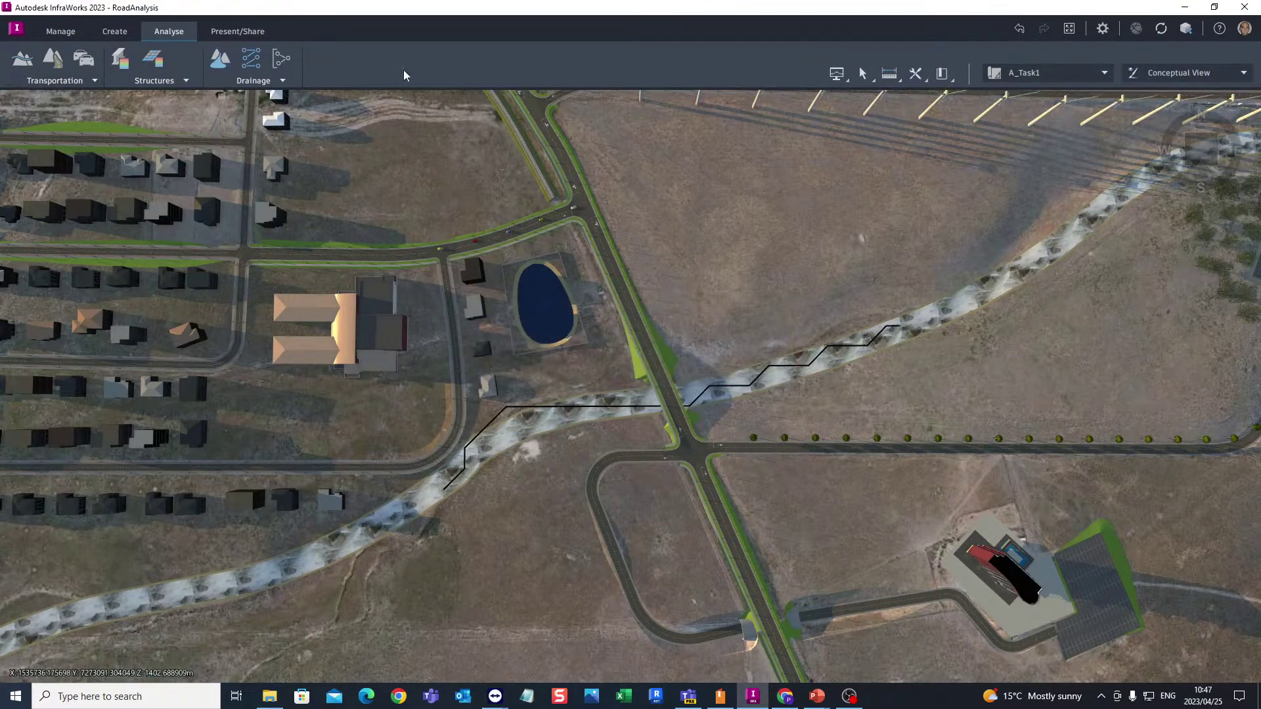
Start the watershed analysis again with the grid spacing set to 10 m and the stream threshold to 50
left_click(281, 81)
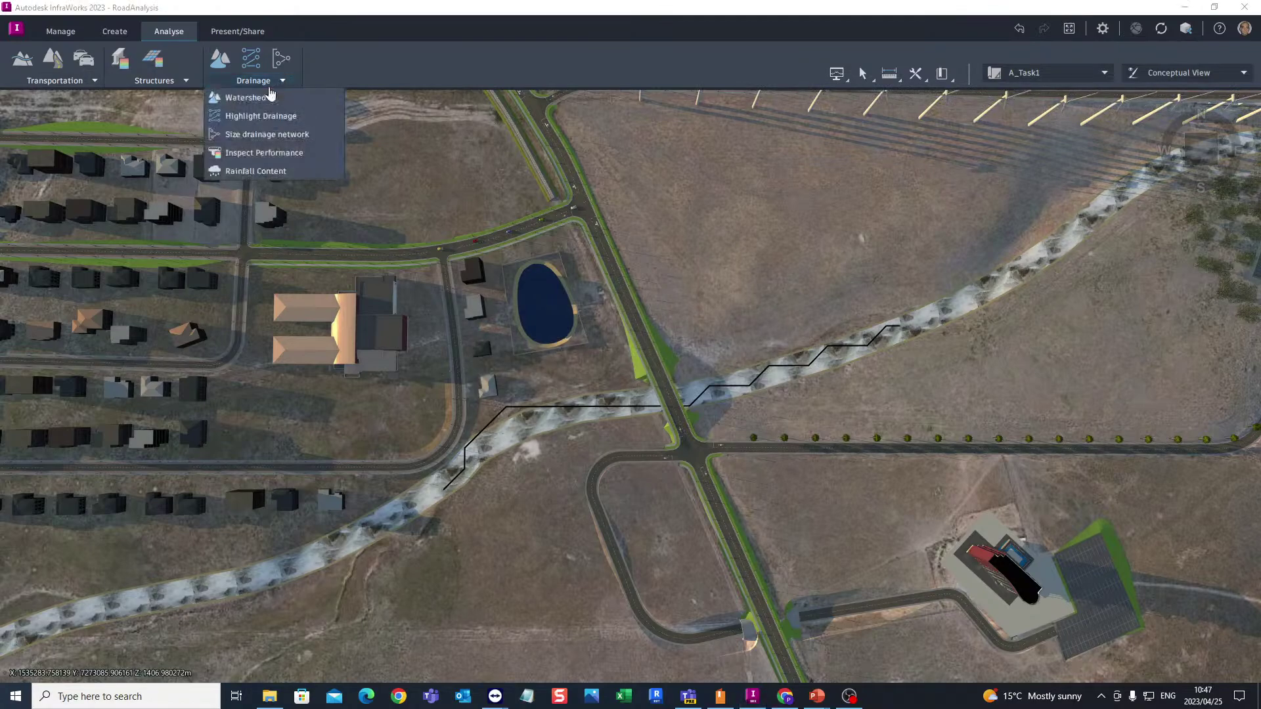
left_click(243, 98)
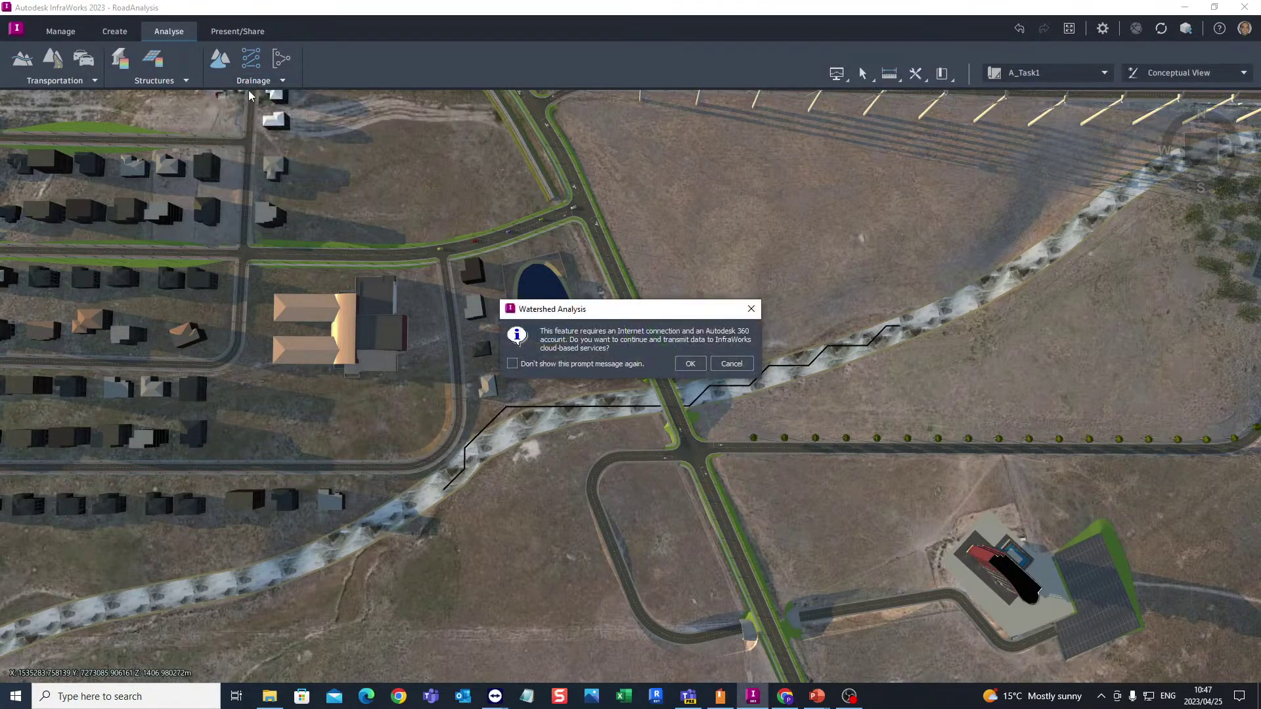
left_click(691, 363)
left_click_drag(1053, 296, 1015, 297)
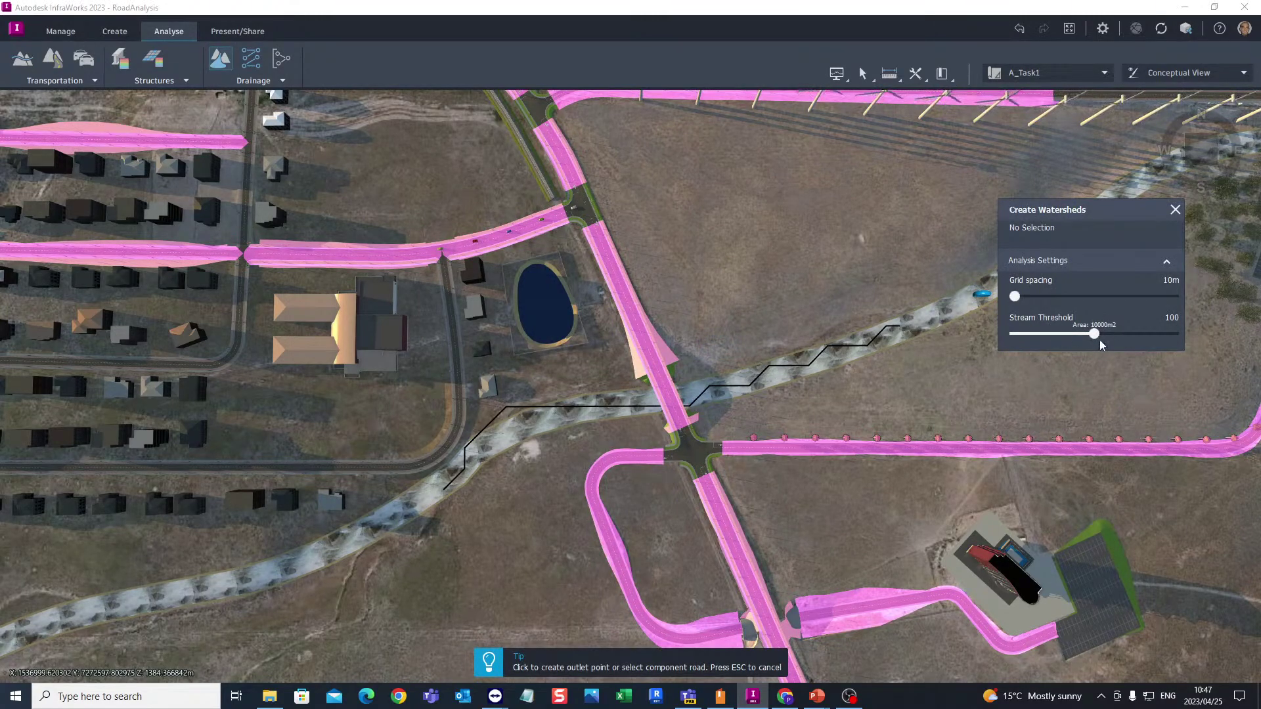
left_click_drag(1085, 340, 1031, 341)
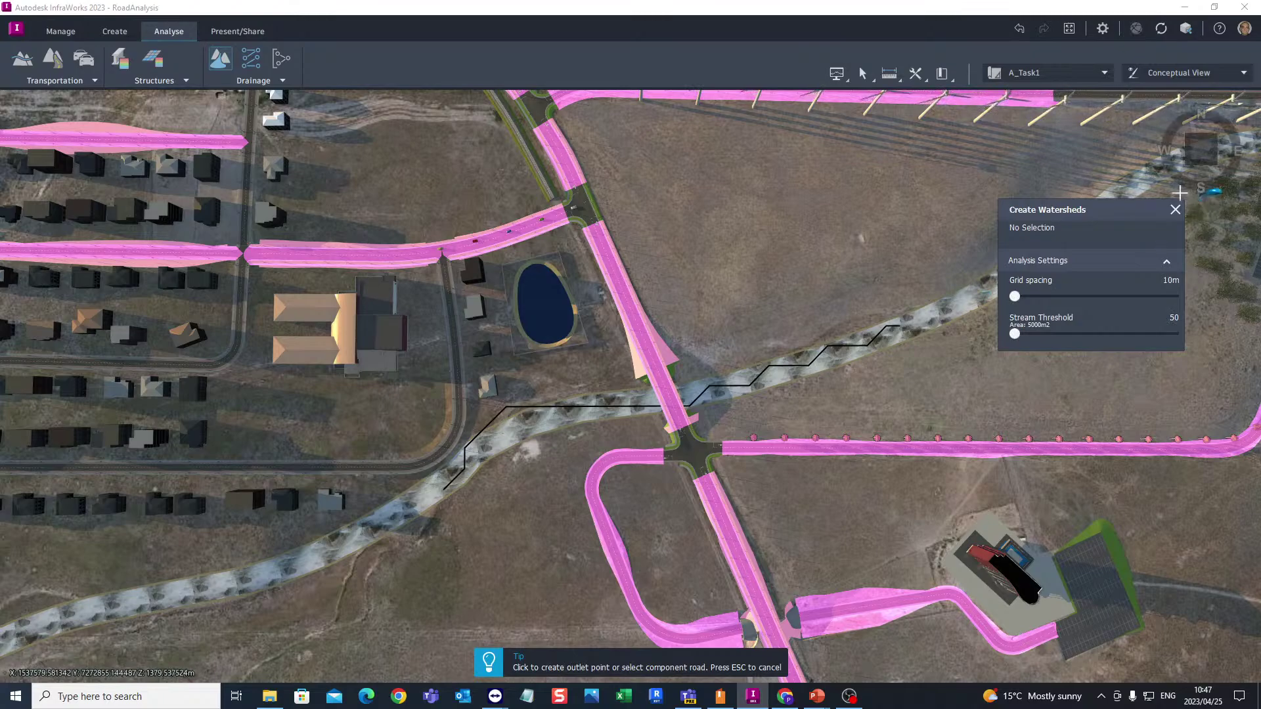
left_click(1174, 212)
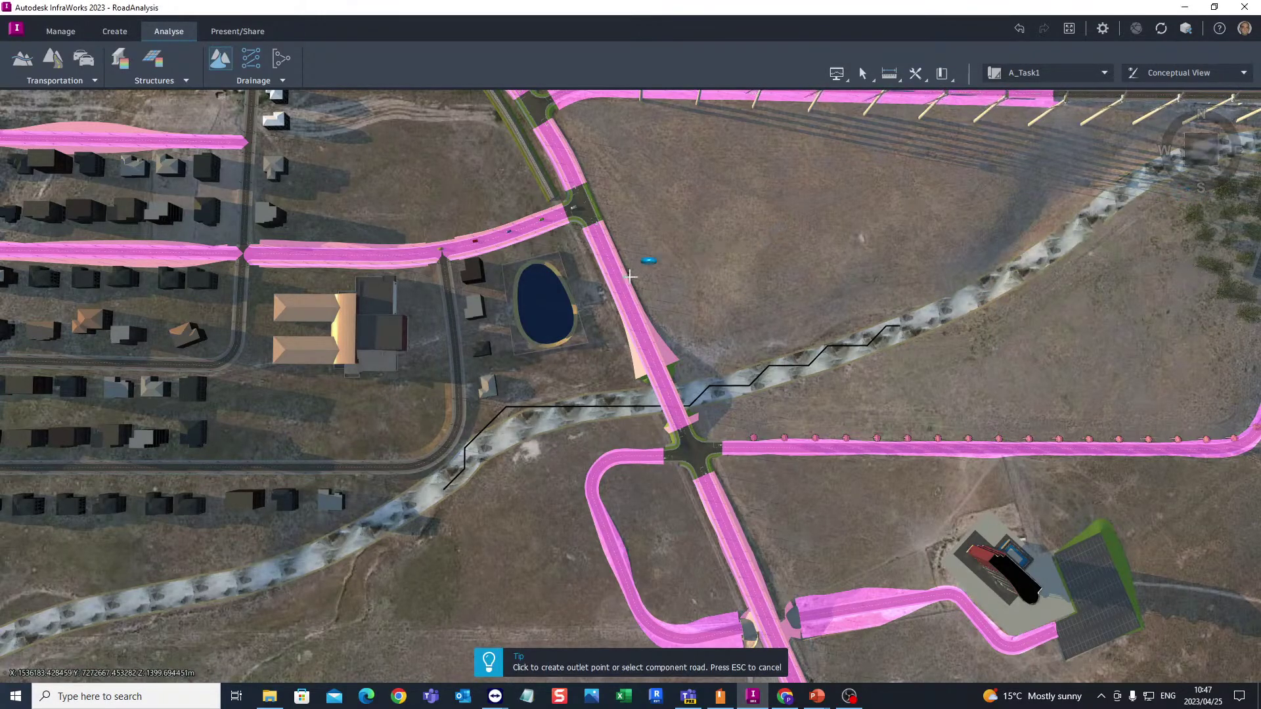
Run the watershed analysis on the S Redwood Rd section crossing the stream between the two junctions, from south to north
left_click(607, 265)
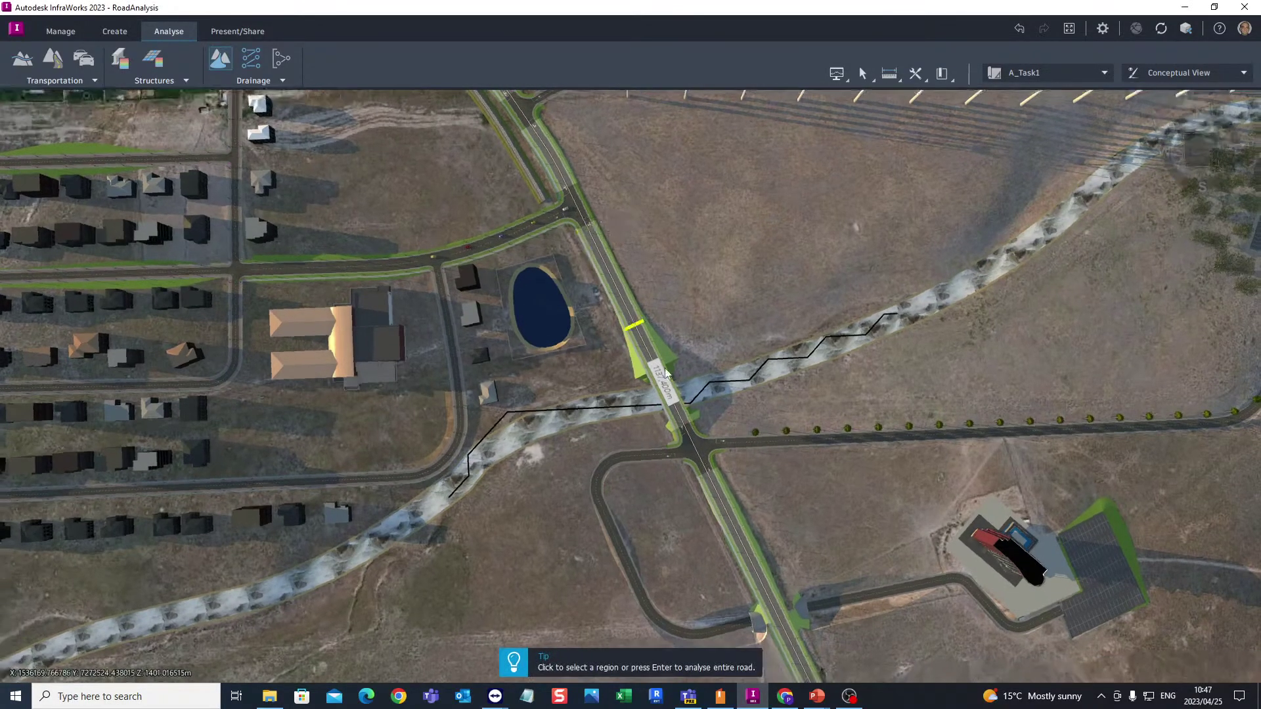
left_click(683, 426)
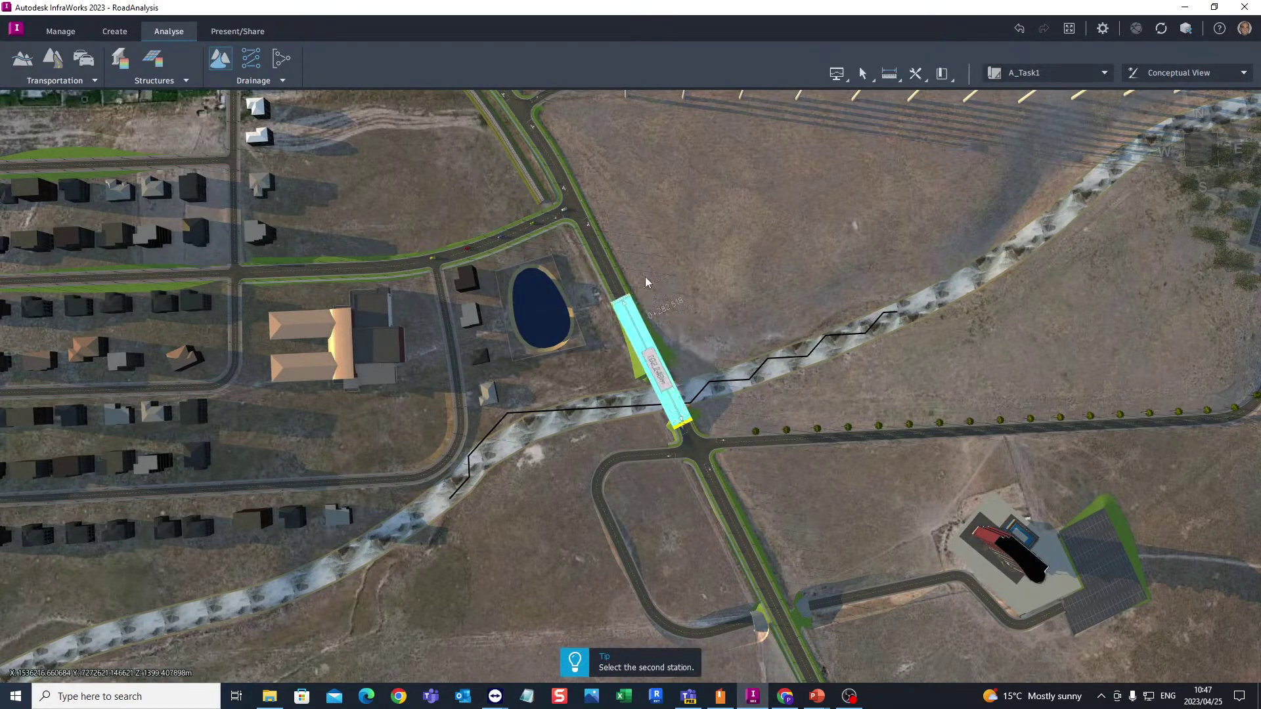
left_click(596, 229)
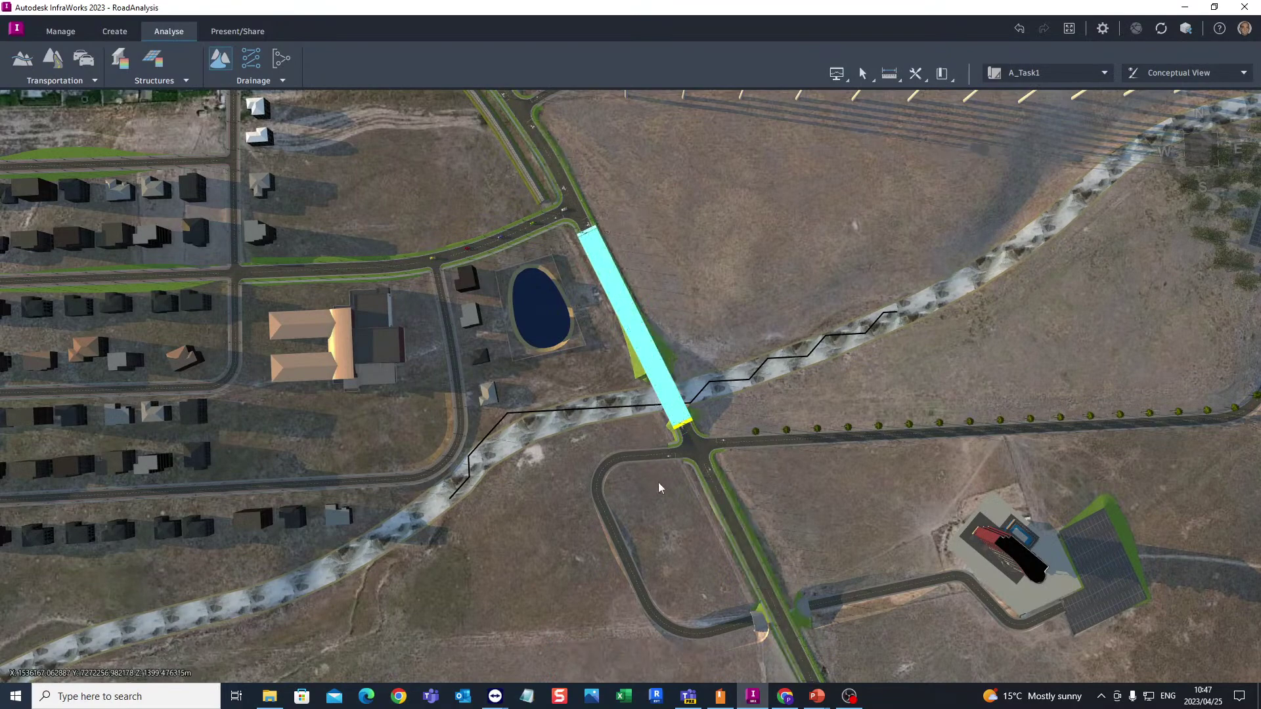
left_click(735, 389)
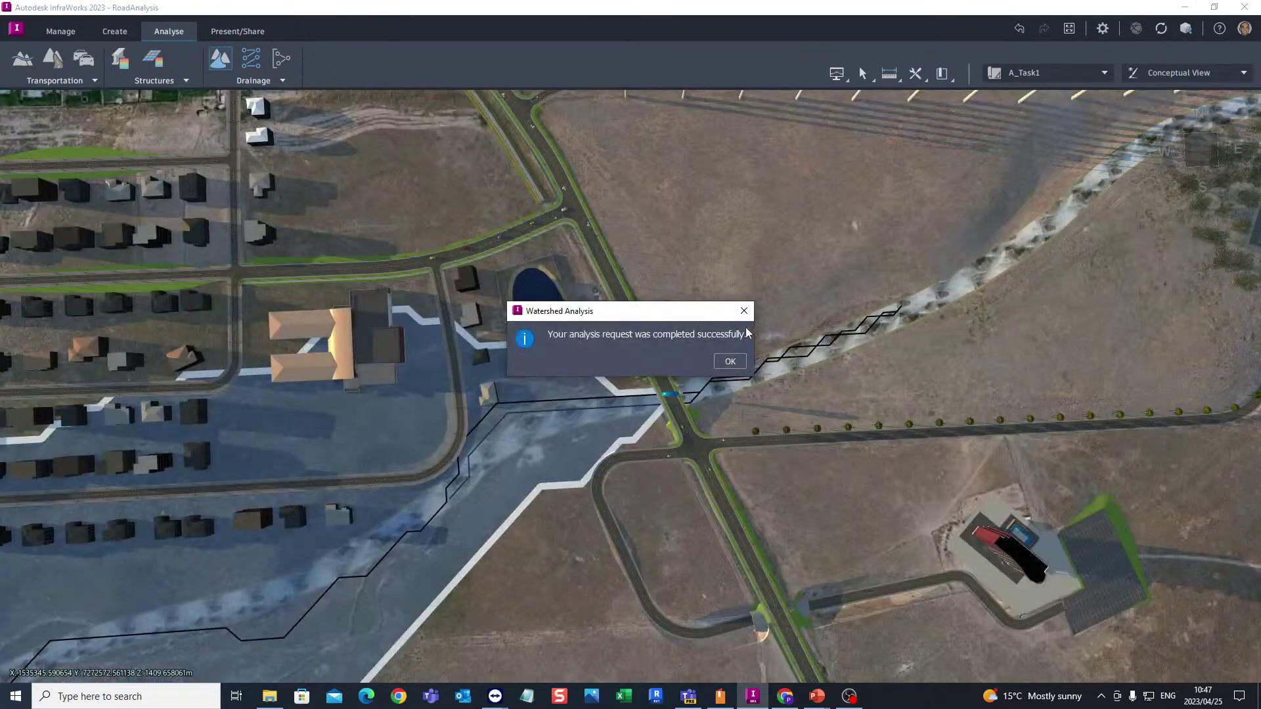
left_click(730, 362)
Examine the extent and boundary of the generated watershed against the whole model, viewed from above
scroll(656, 300, "down", 6)
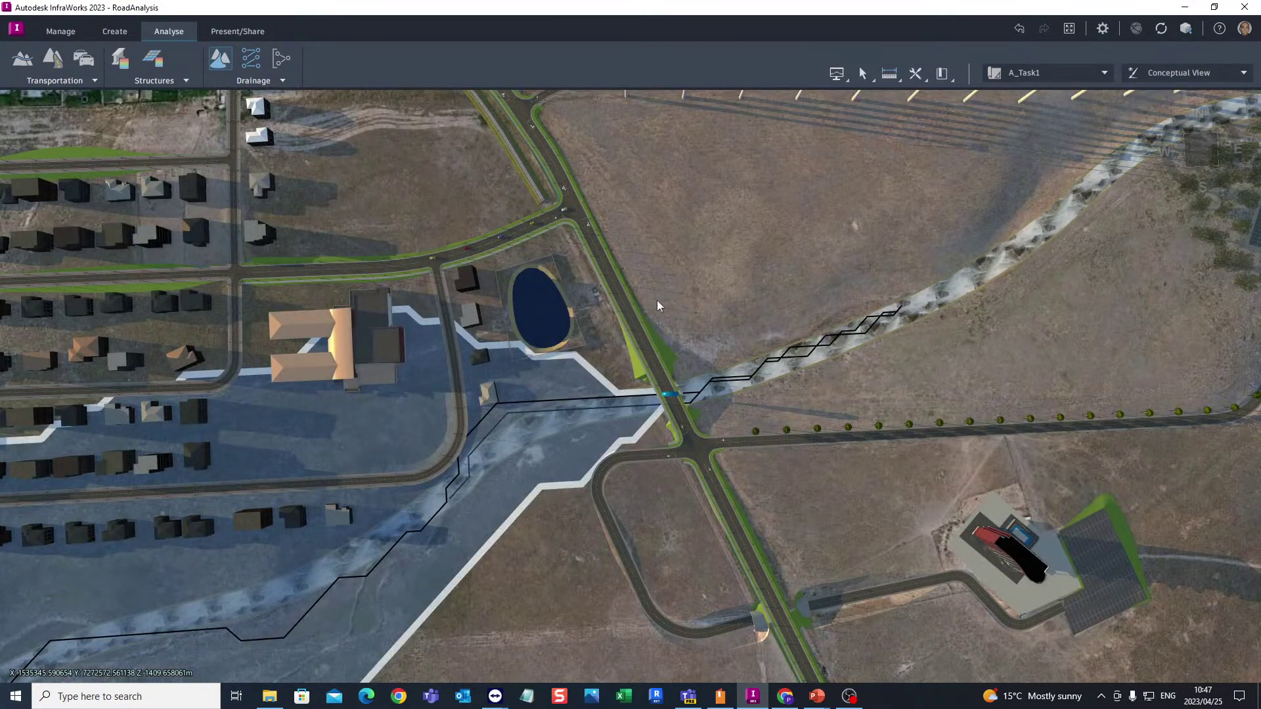
scroll(683, 295, "down", 2)
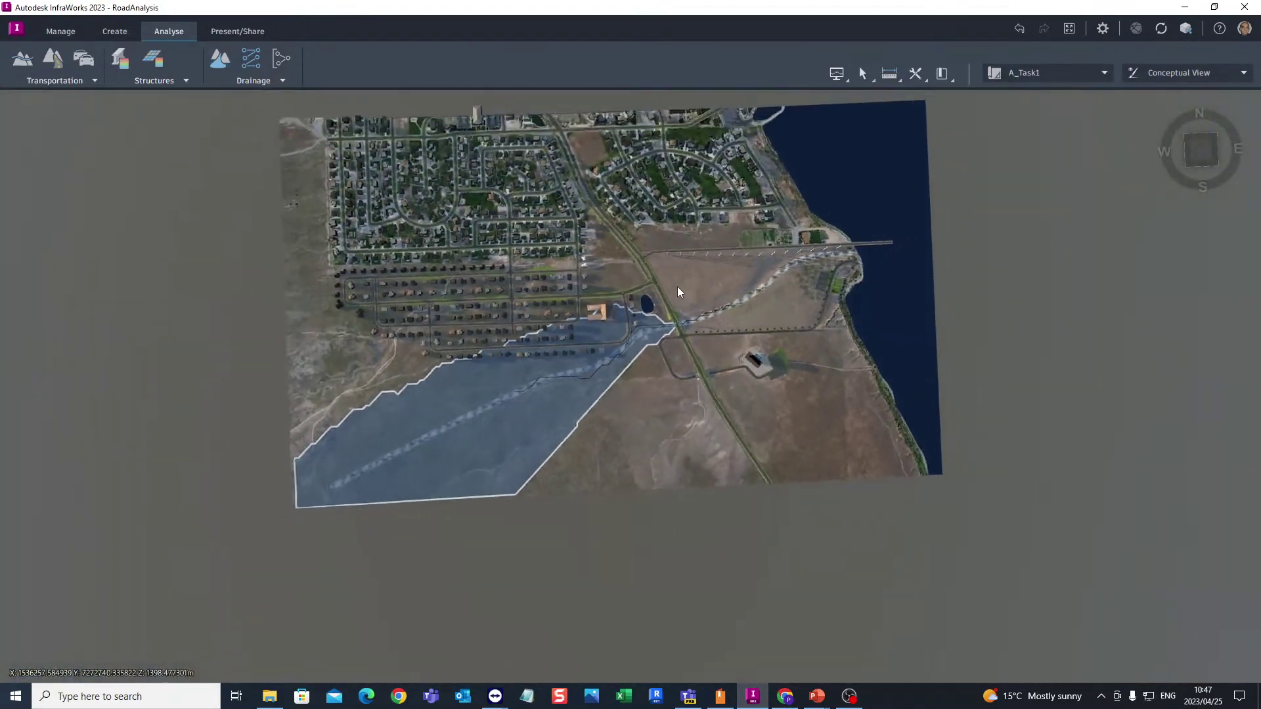
scroll(591, 493, "up", 2)
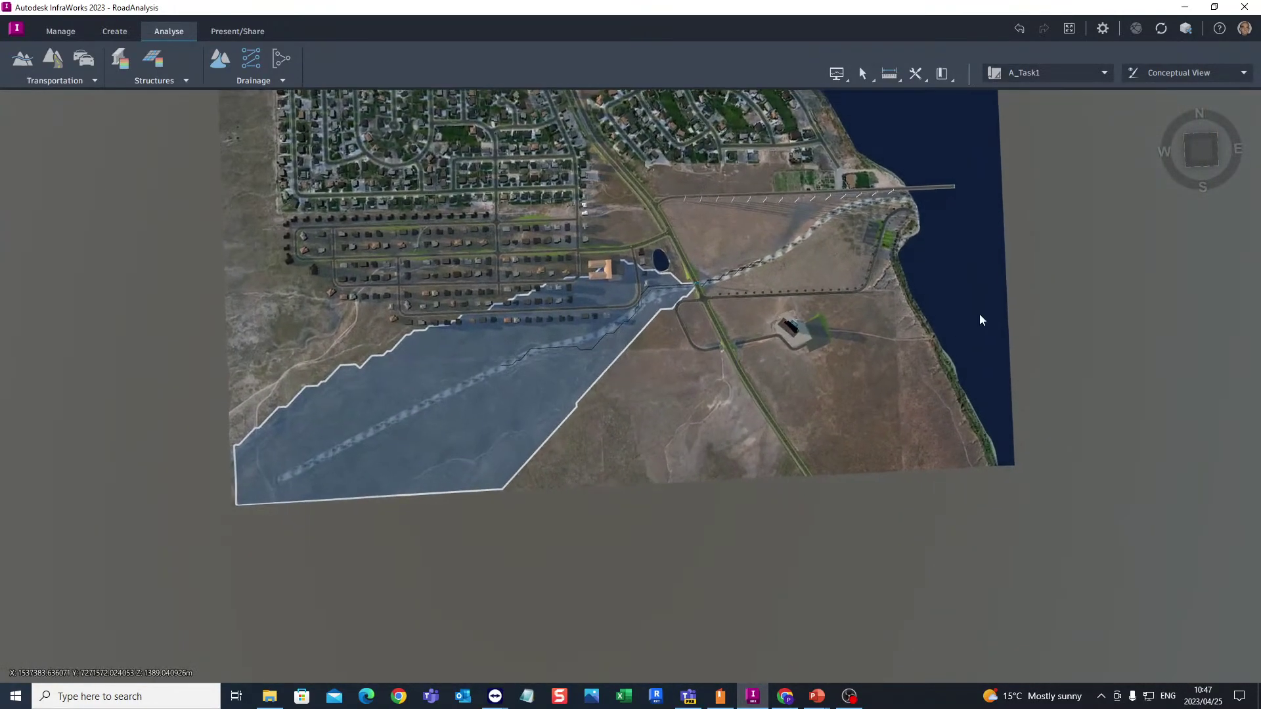
left_click(1207, 148)
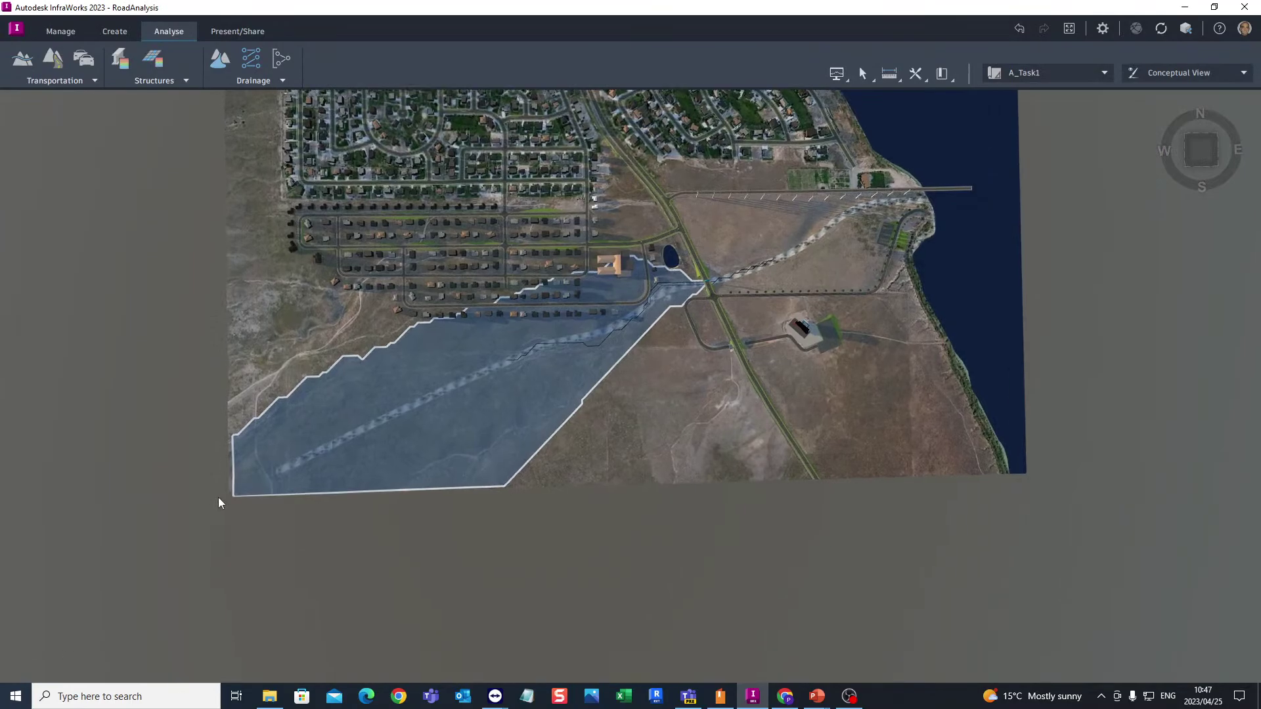
scroll(219, 497, "up", 5)
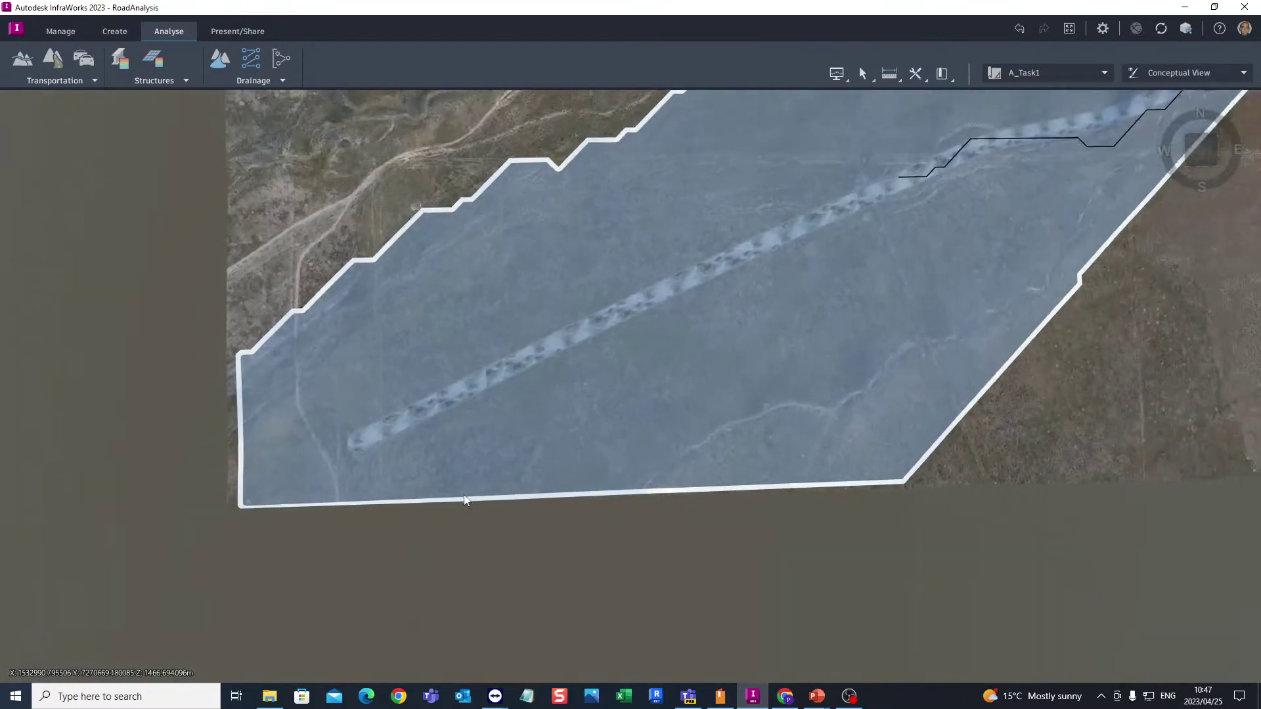
scroll(436, 483, "down", 6)
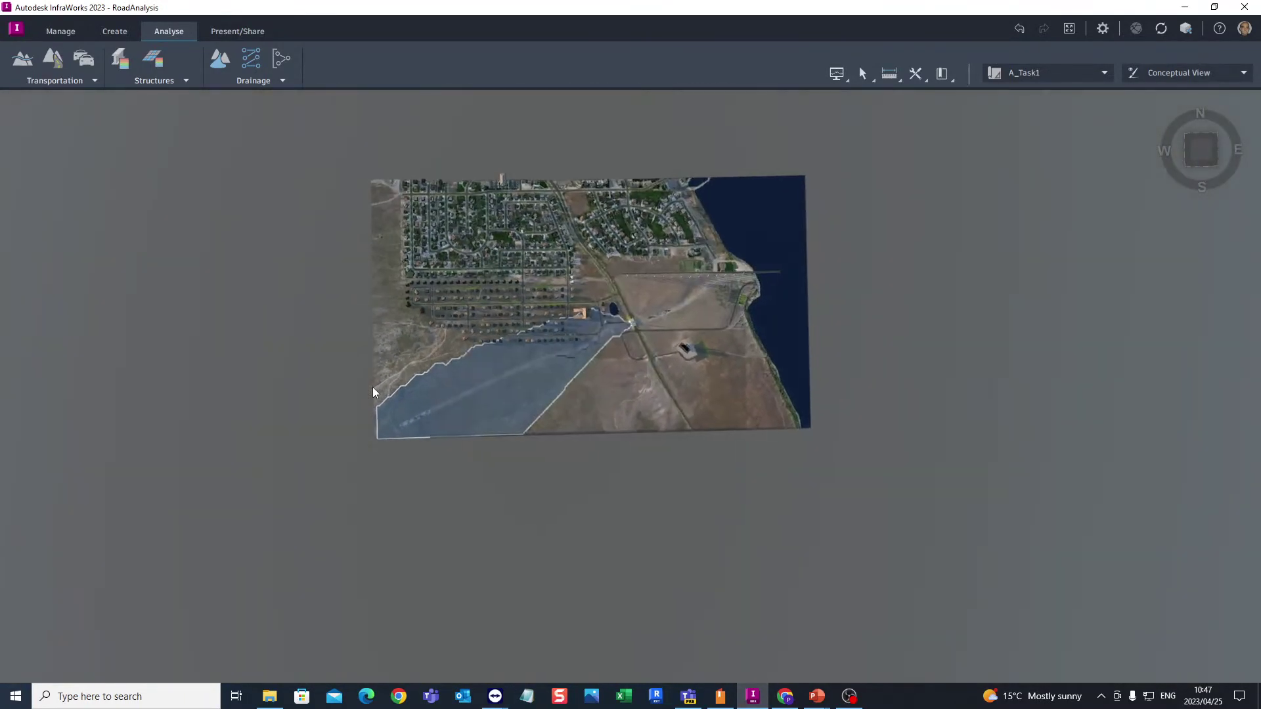
scroll(373, 392, "up", 4)
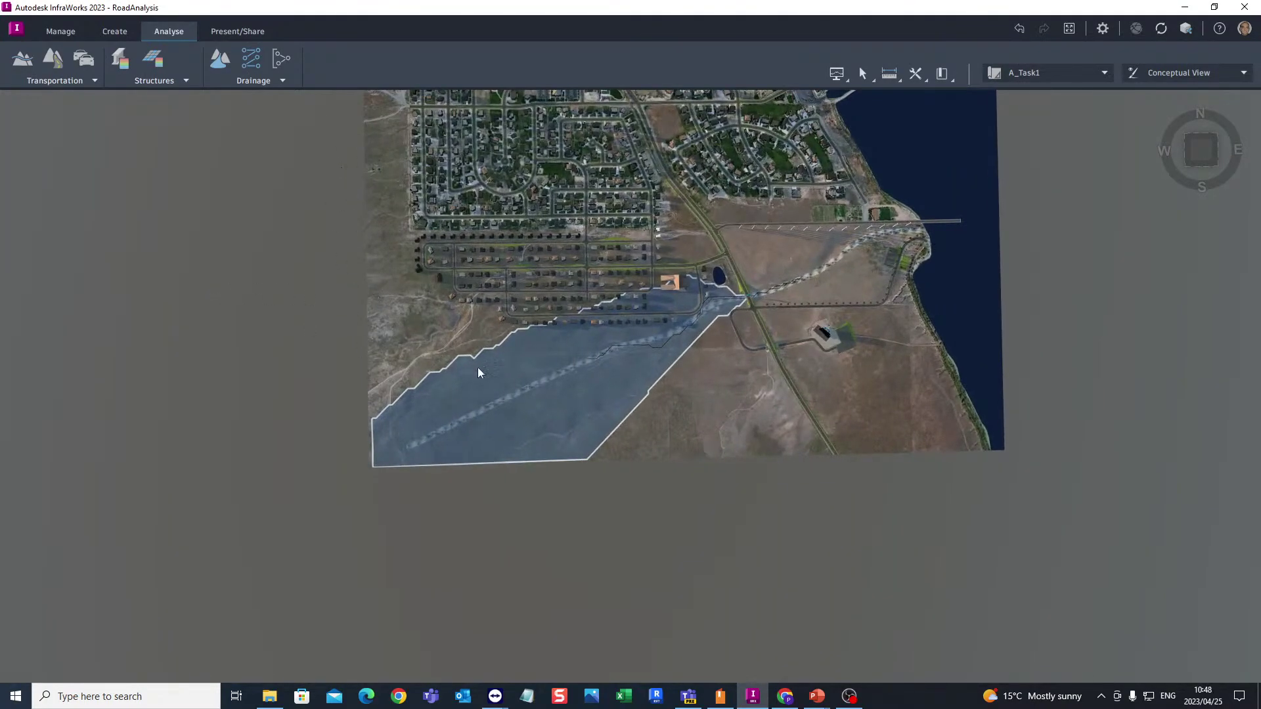
Examine where the watershed boundary and stream lines meet the S Redwood Rd crossing, from above and in perspective
scroll(645, 444, "up", 2)
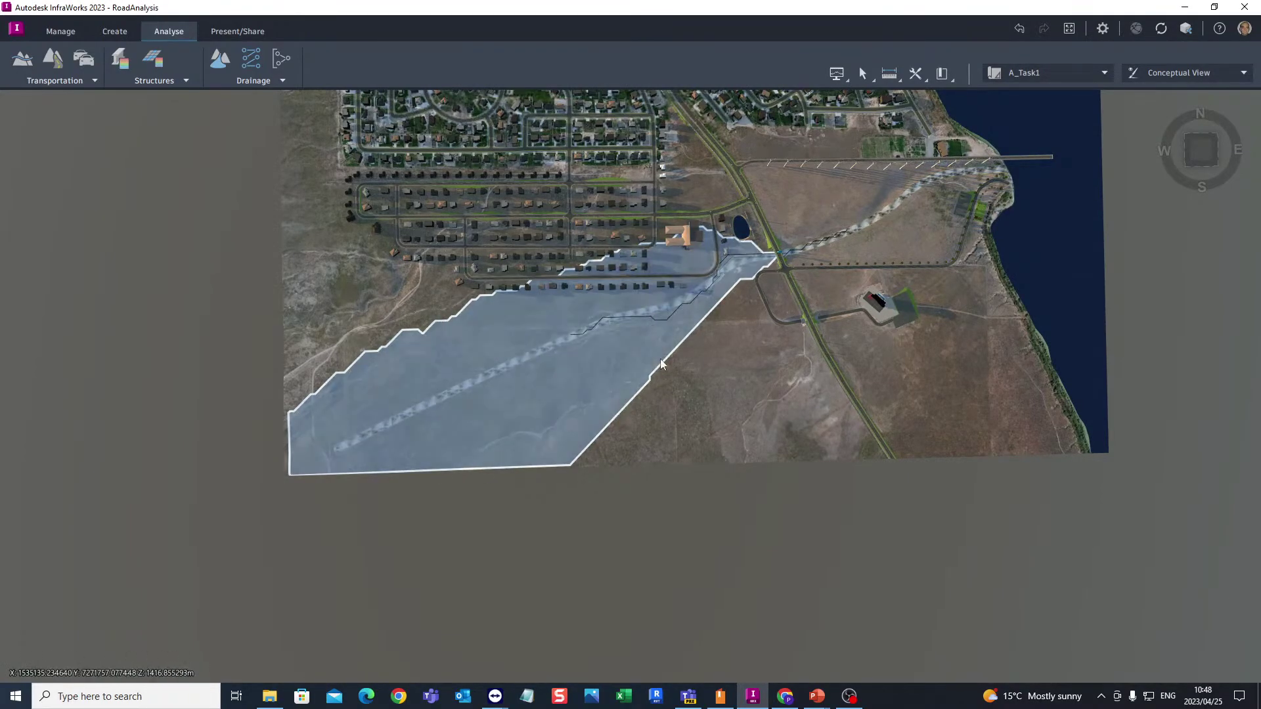
scroll(591, 420, "down", 2)
scroll(709, 318, "up", 4)
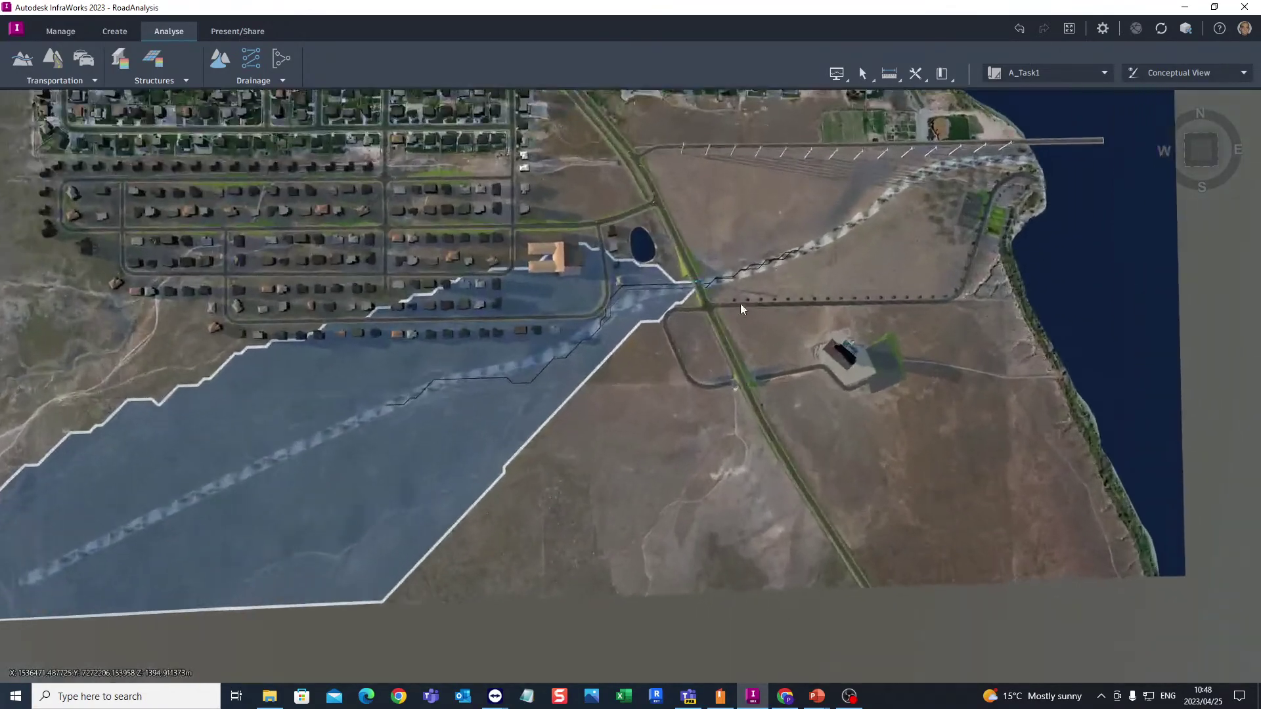
scroll(715, 263, "up", 5)
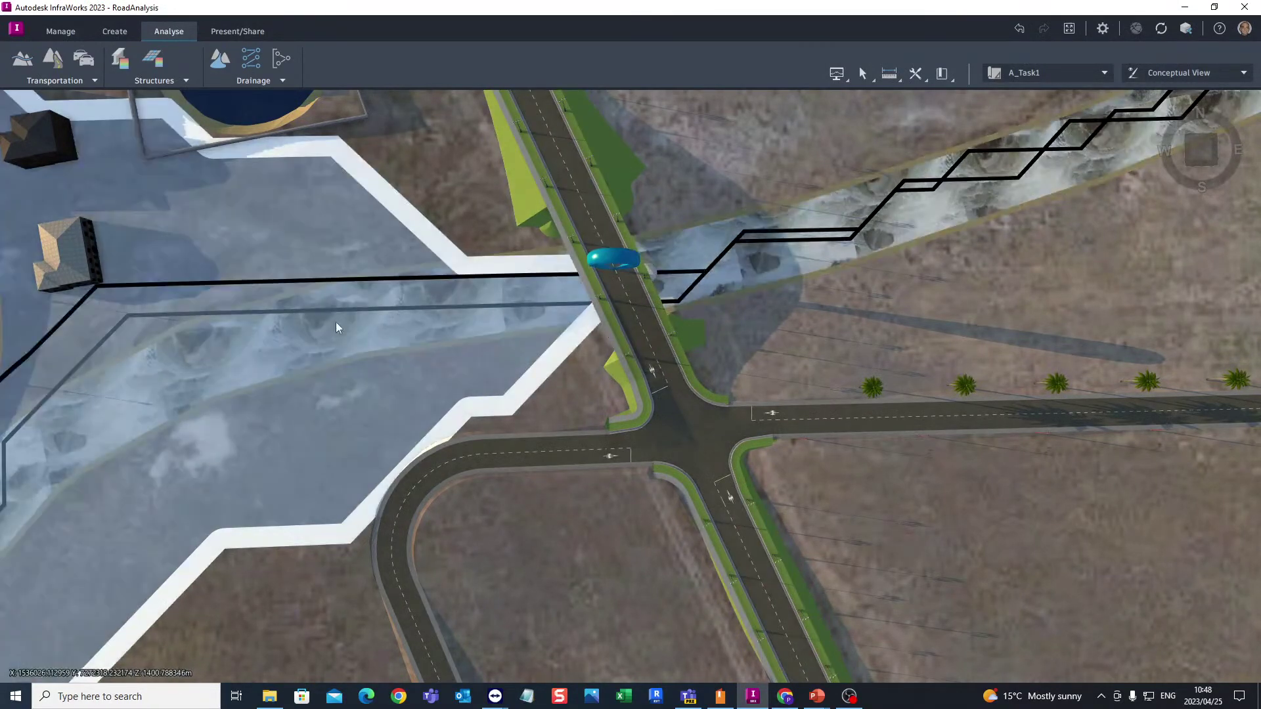
scroll(593, 388, "down", 3)
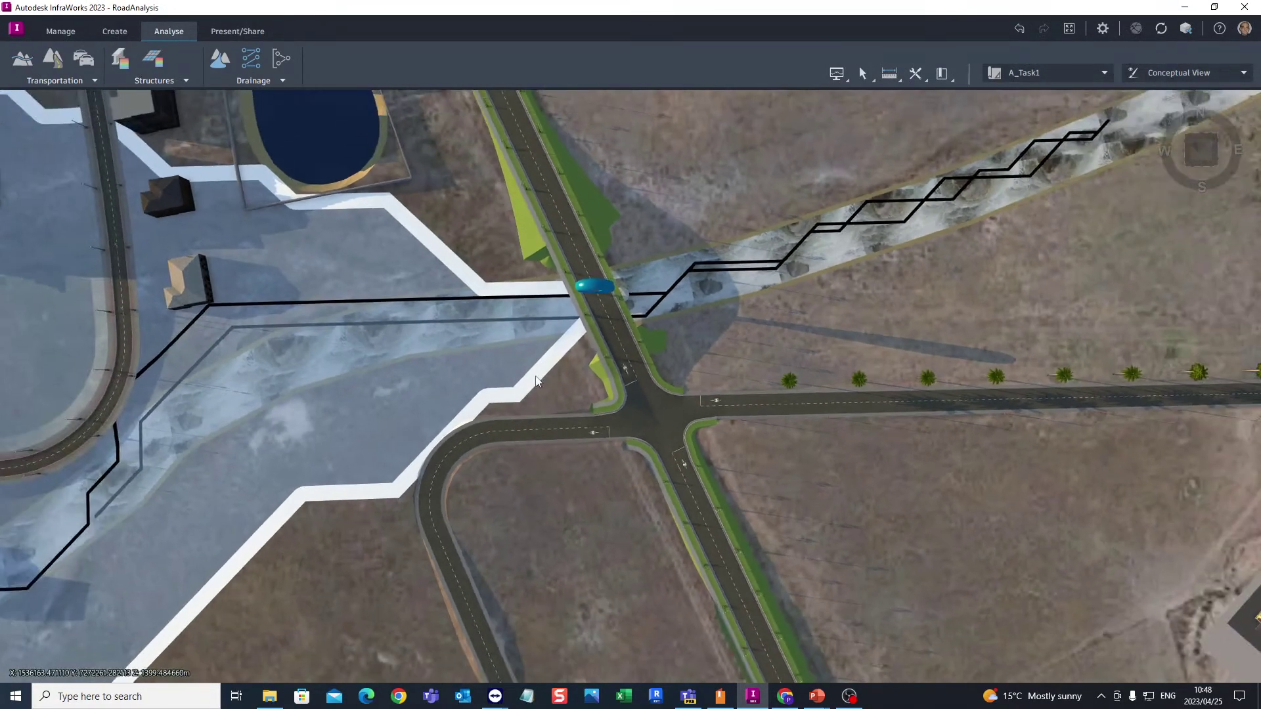
scroll(585, 315, "up", 4)
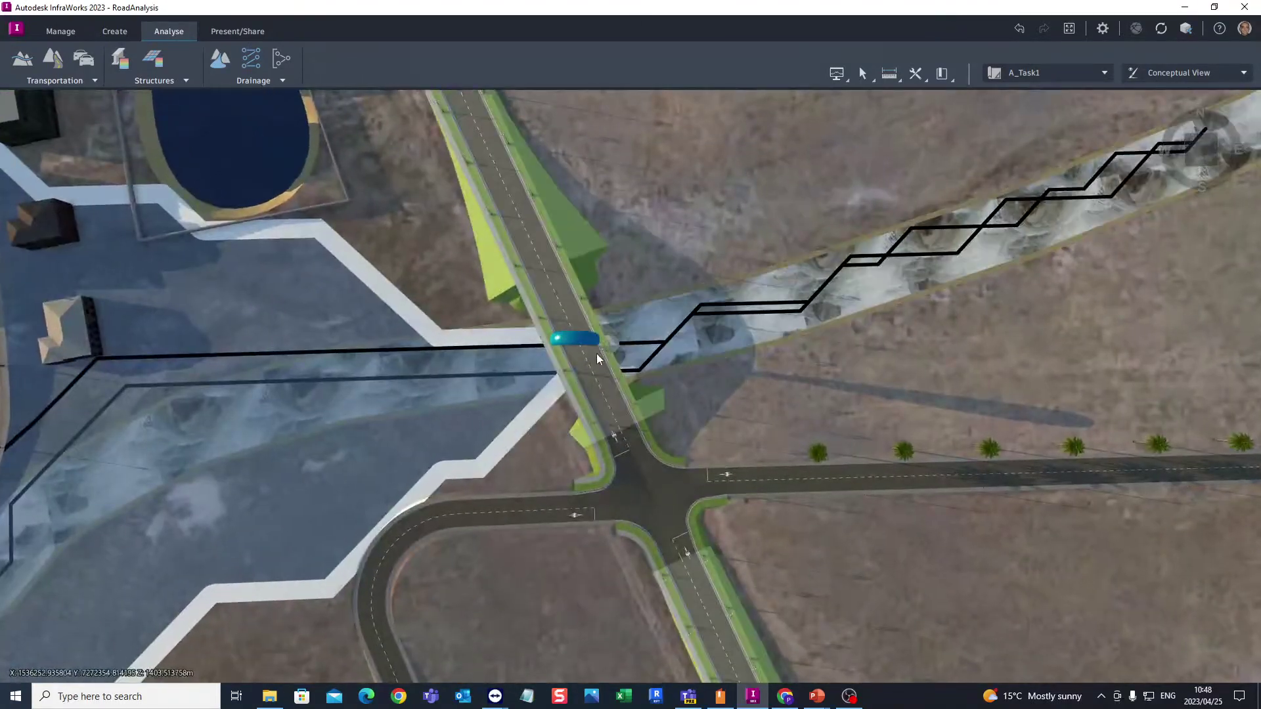
scroll(557, 331, "up", 3)
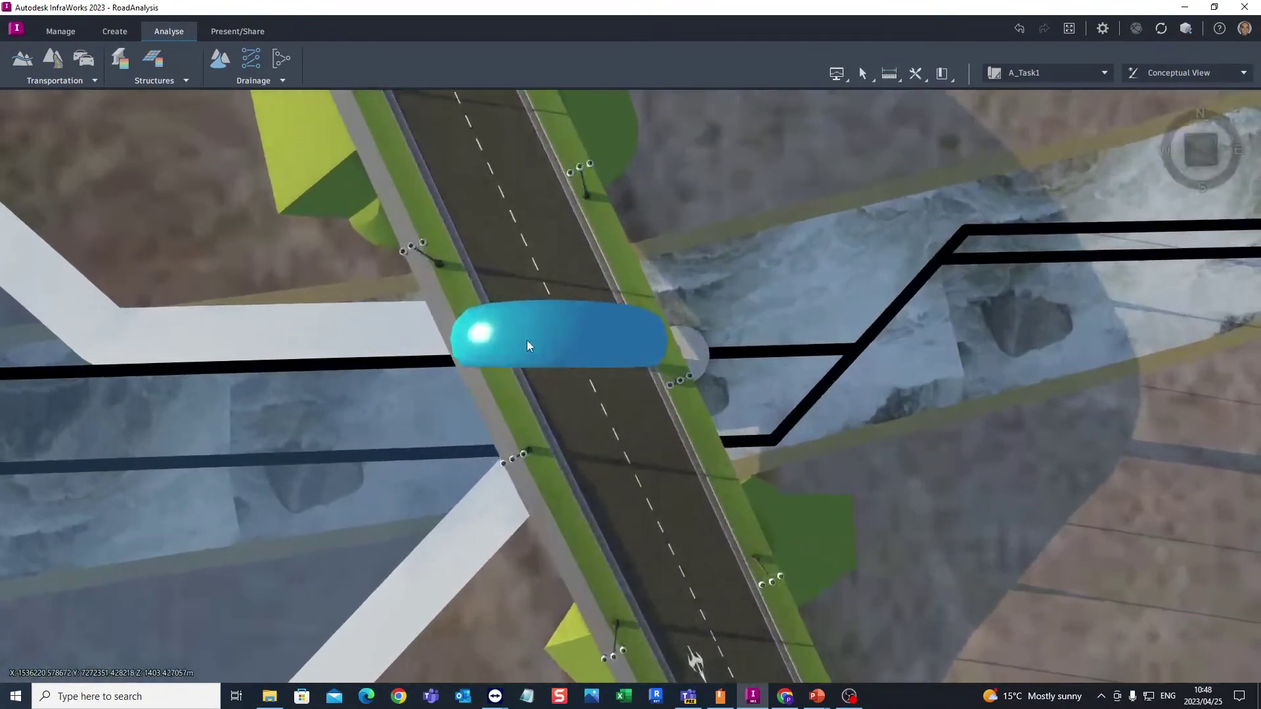
scroll(532, 336, "down", 2)
left_click_drag(621, 484, 686, 318)
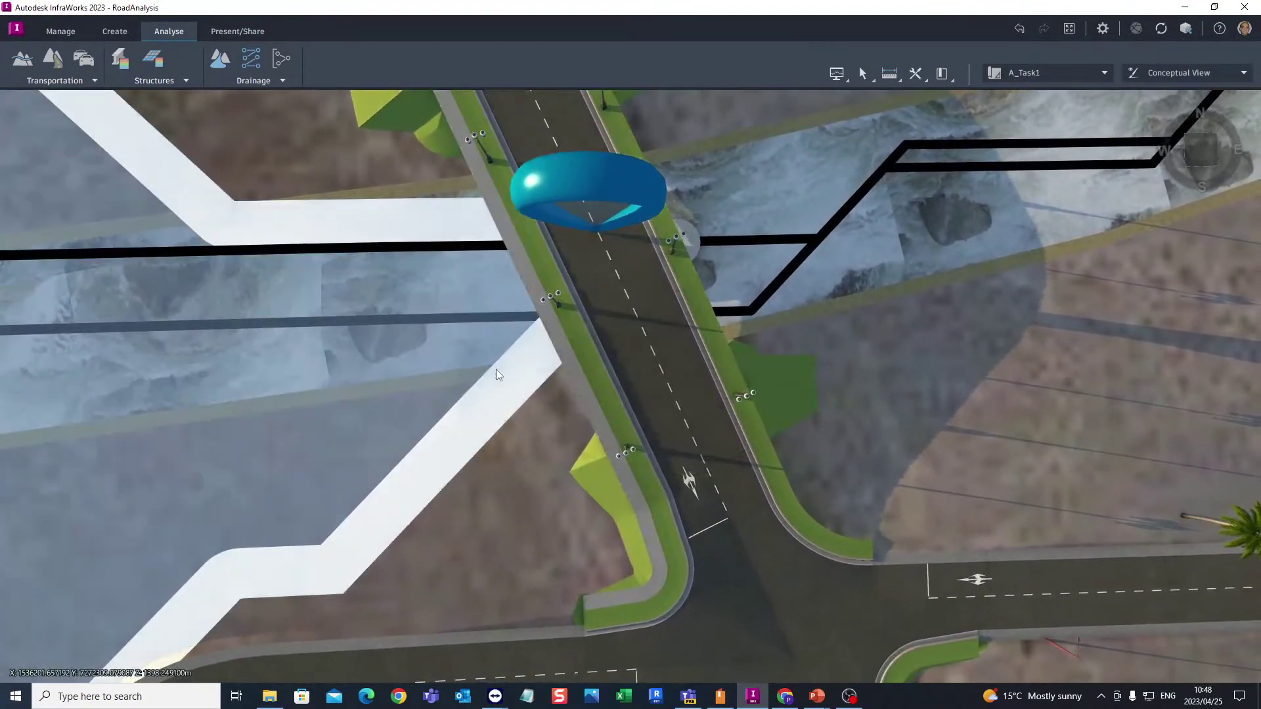
left_click_drag(515, 383, 489, 244)
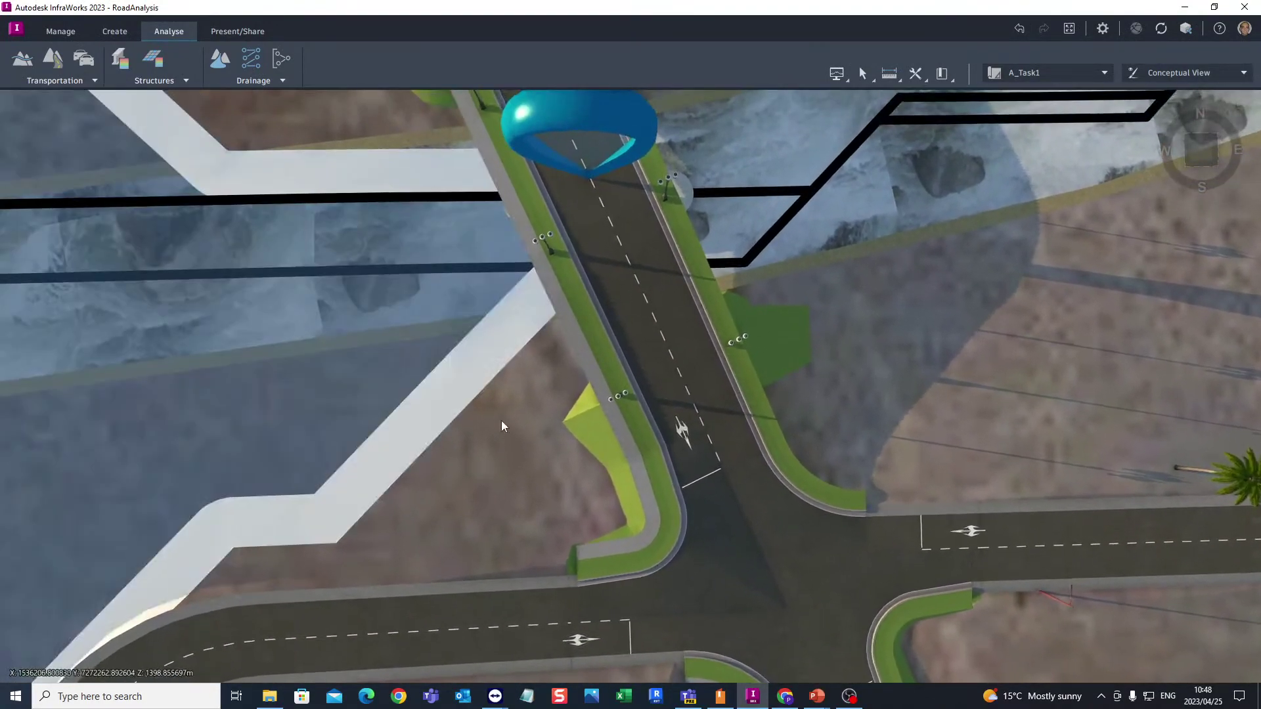
scroll(479, 400, "down", 5)
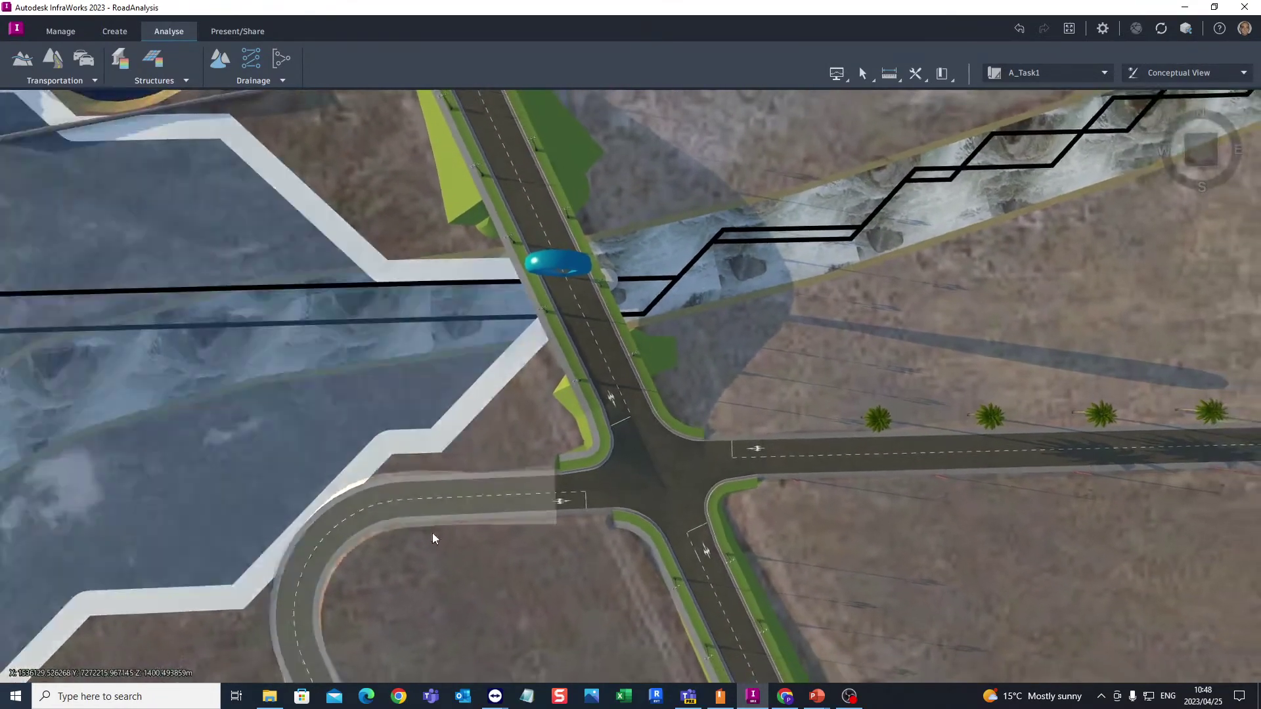
middle_click_drag(432, 533, 646, 248)
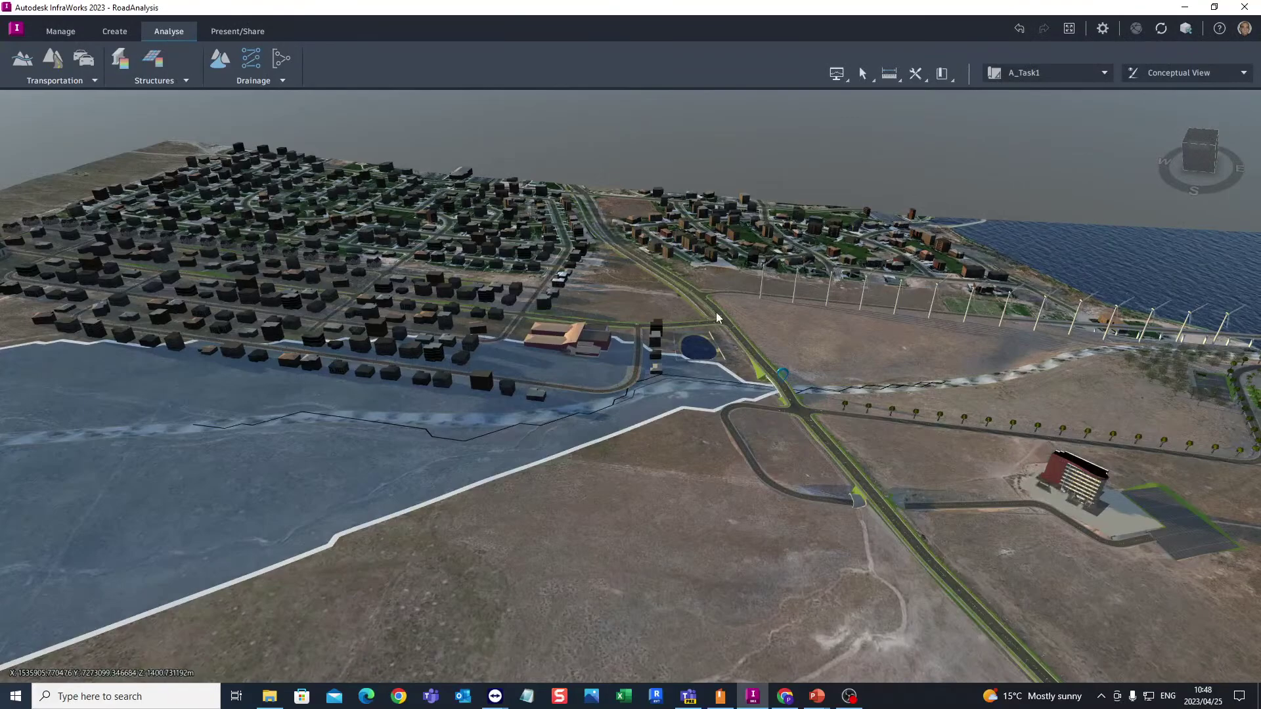
middle_click_drag(811, 396, 655, 274)
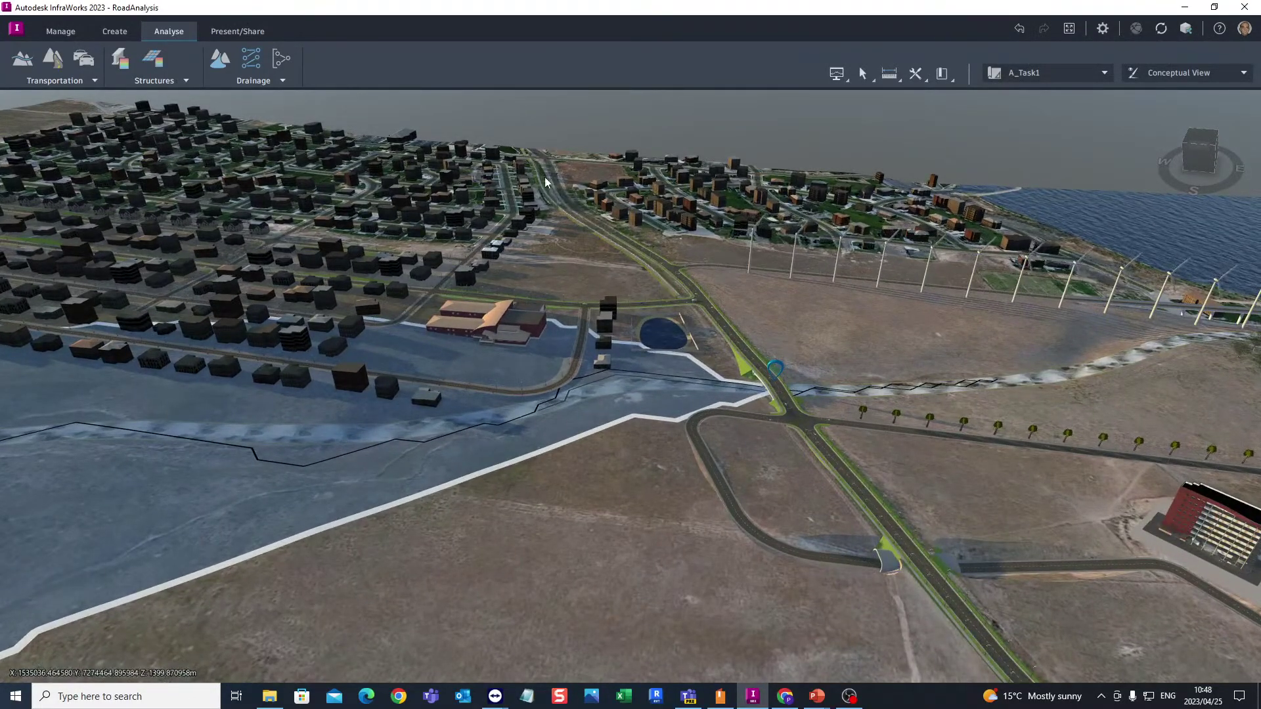
middle_click_drag(754, 357, 621, 362)
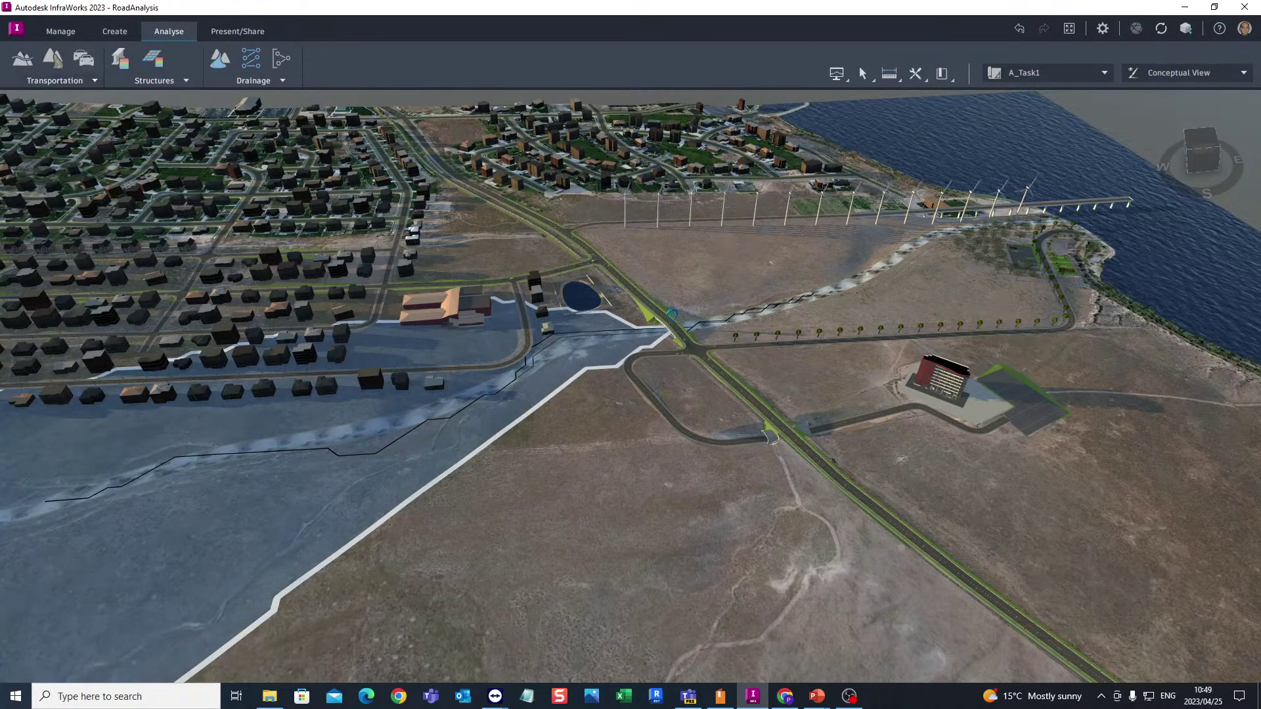
Open the Job Monitor to check the status of the submitted profile and corridor optimisation jobs
left_click(70, 81)
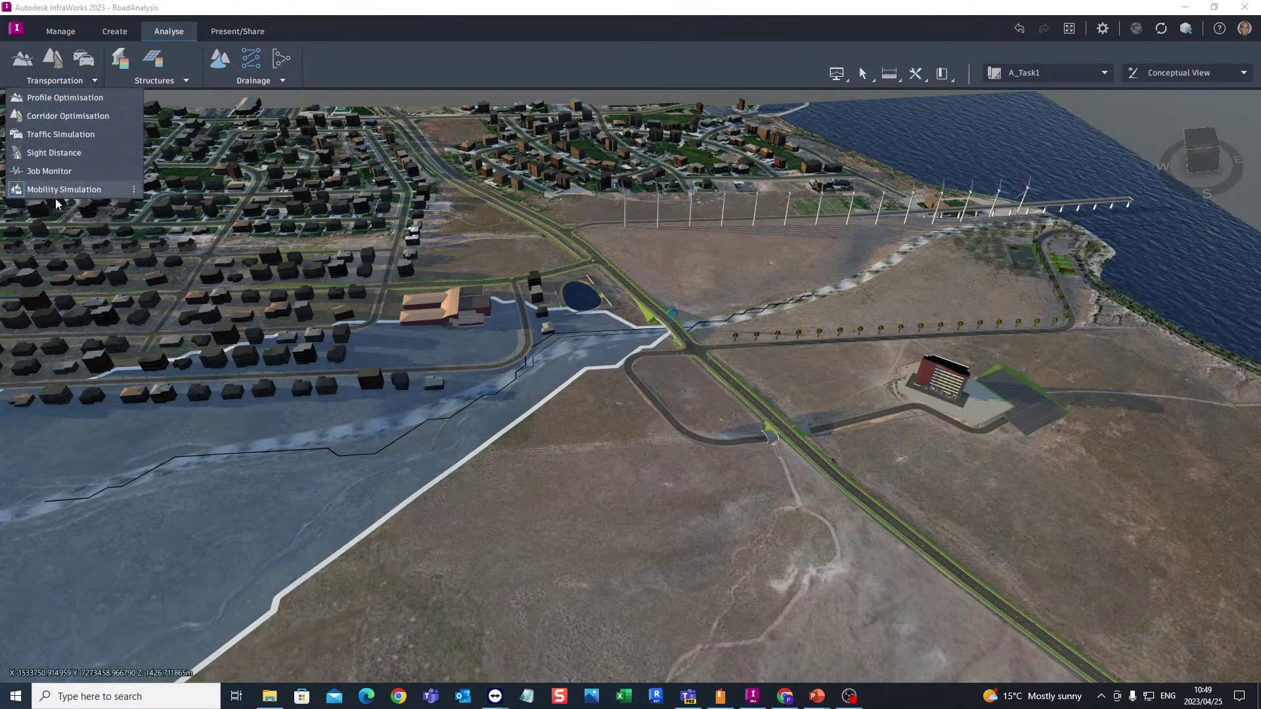
left_click(51, 172)
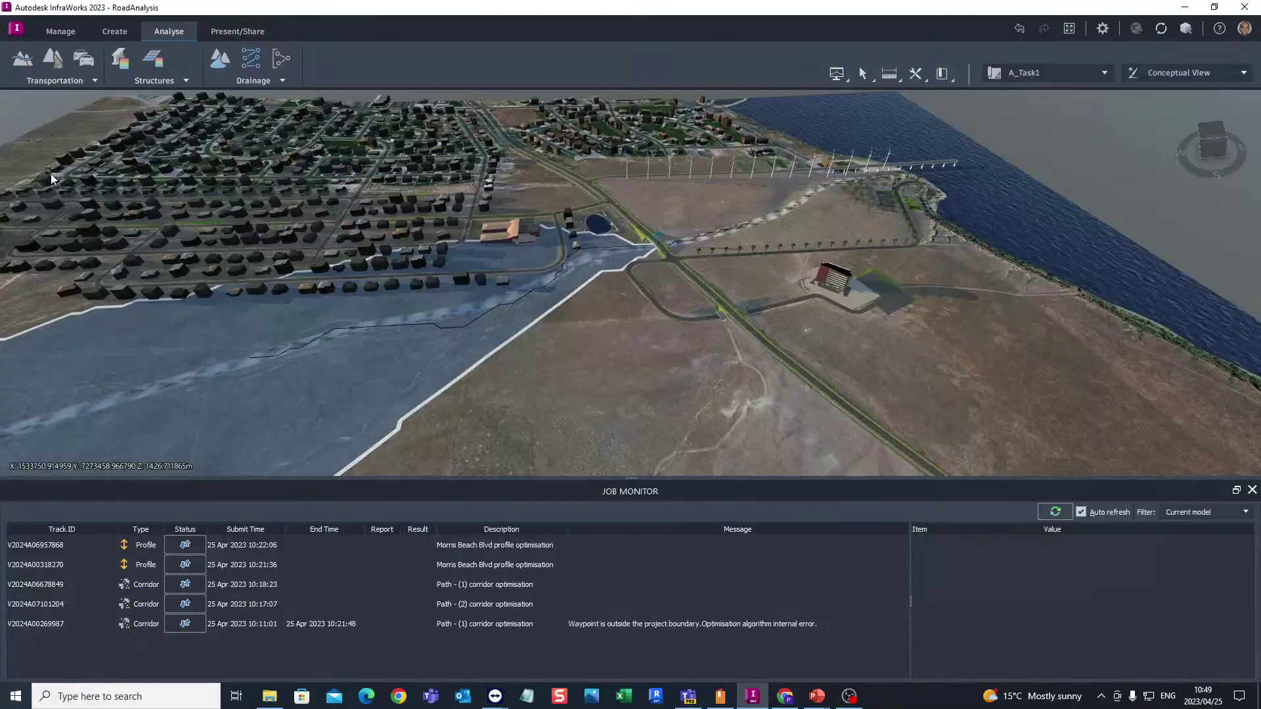
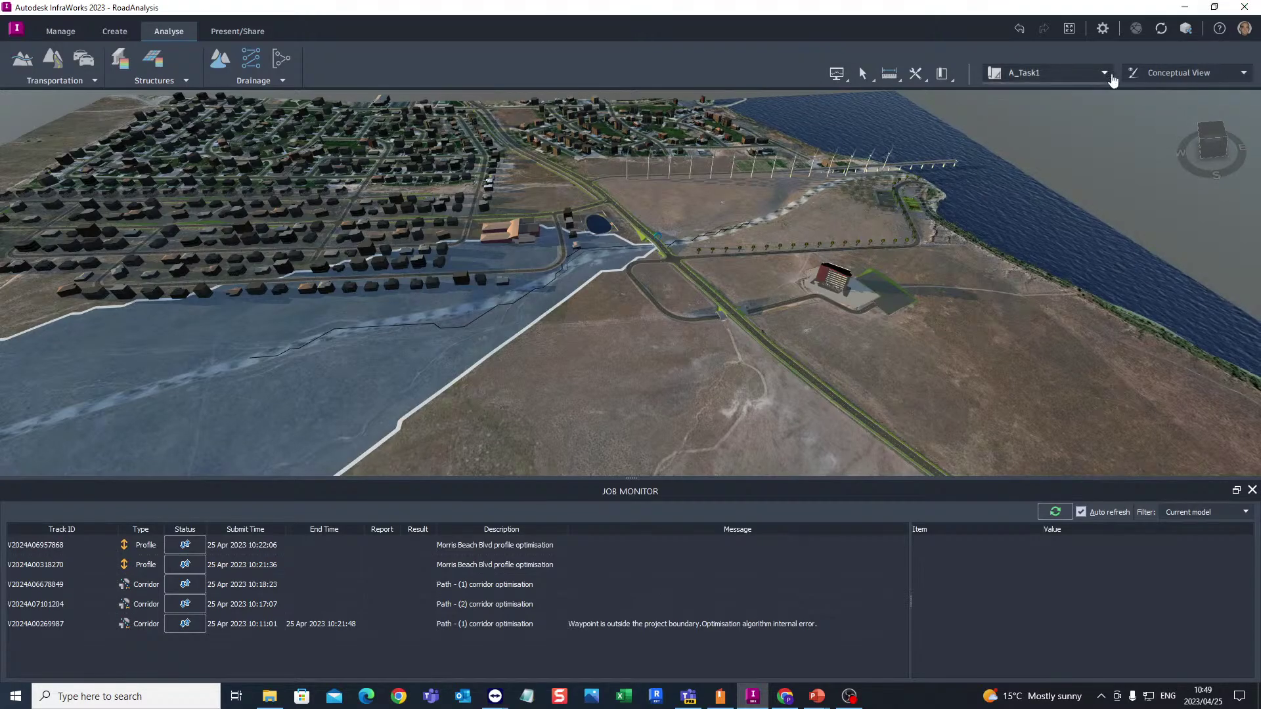
left_click(1107, 76)
left_click(1106, 76)
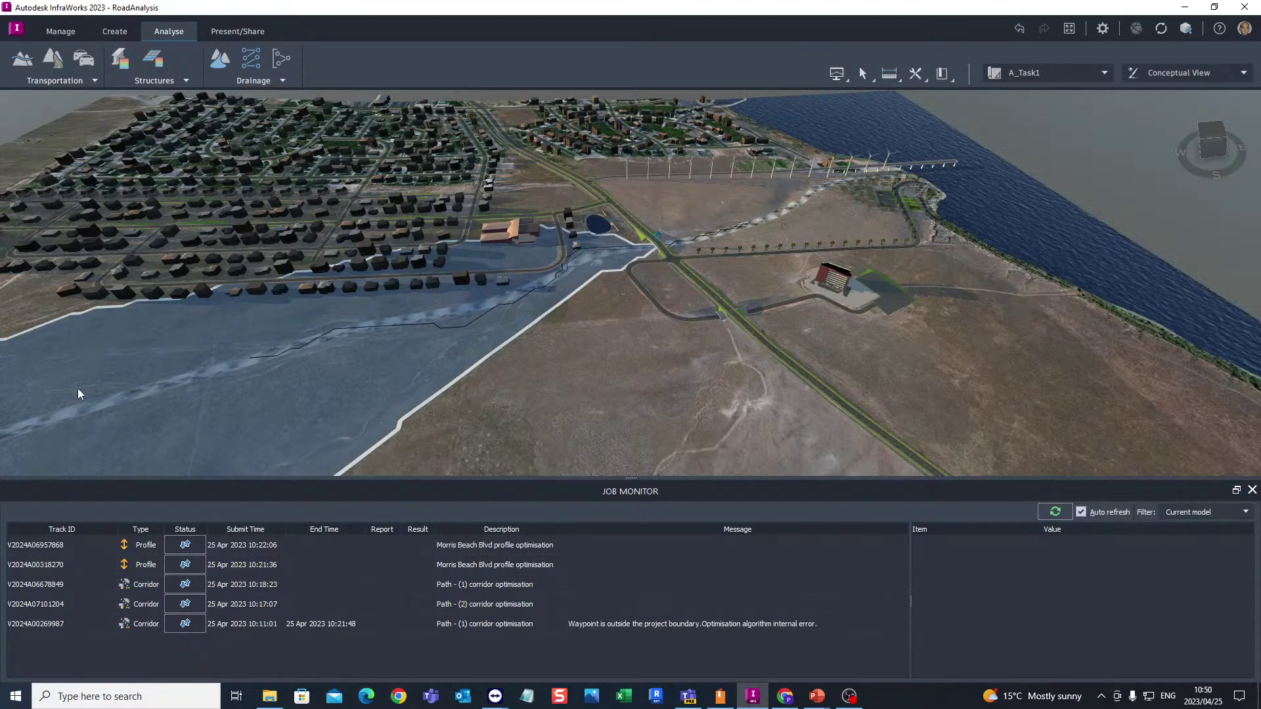
Inspect the S Redwood Rd bridge over the stream up close and review the available structural analysis options
left_click(88, 82)
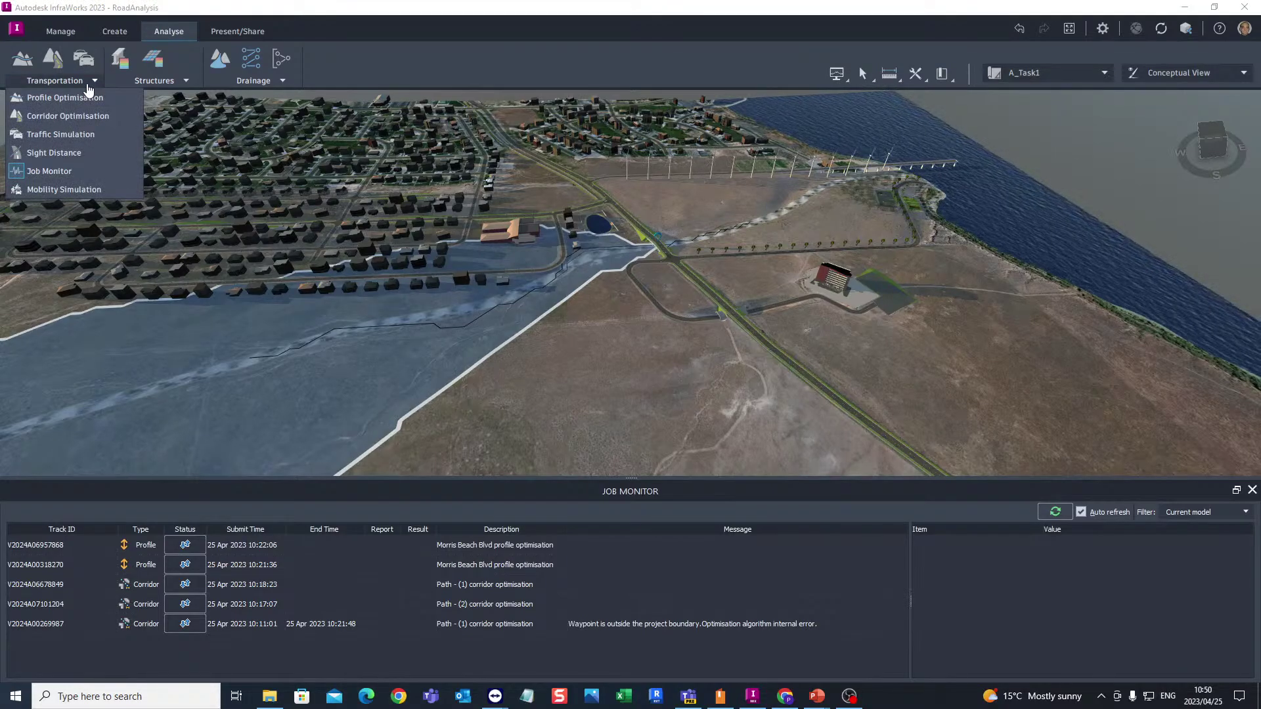
left_click(164, 82)
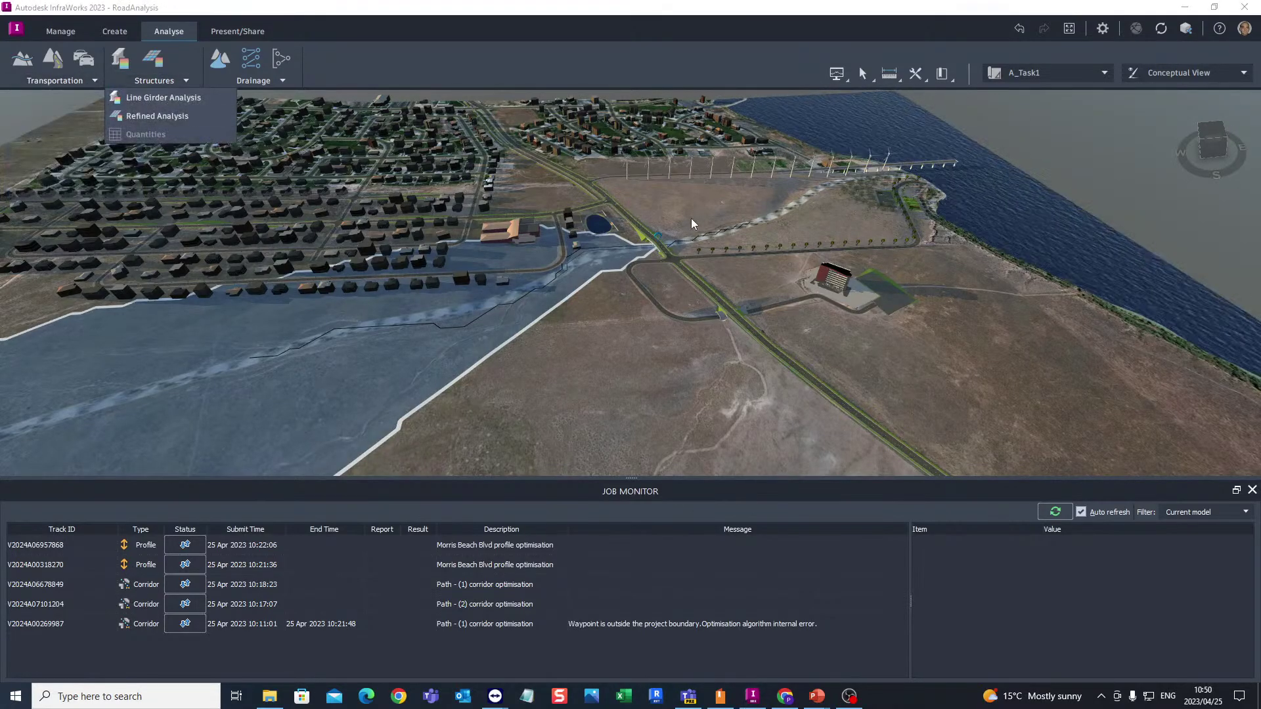
scroll(690, 217, "up", 10)
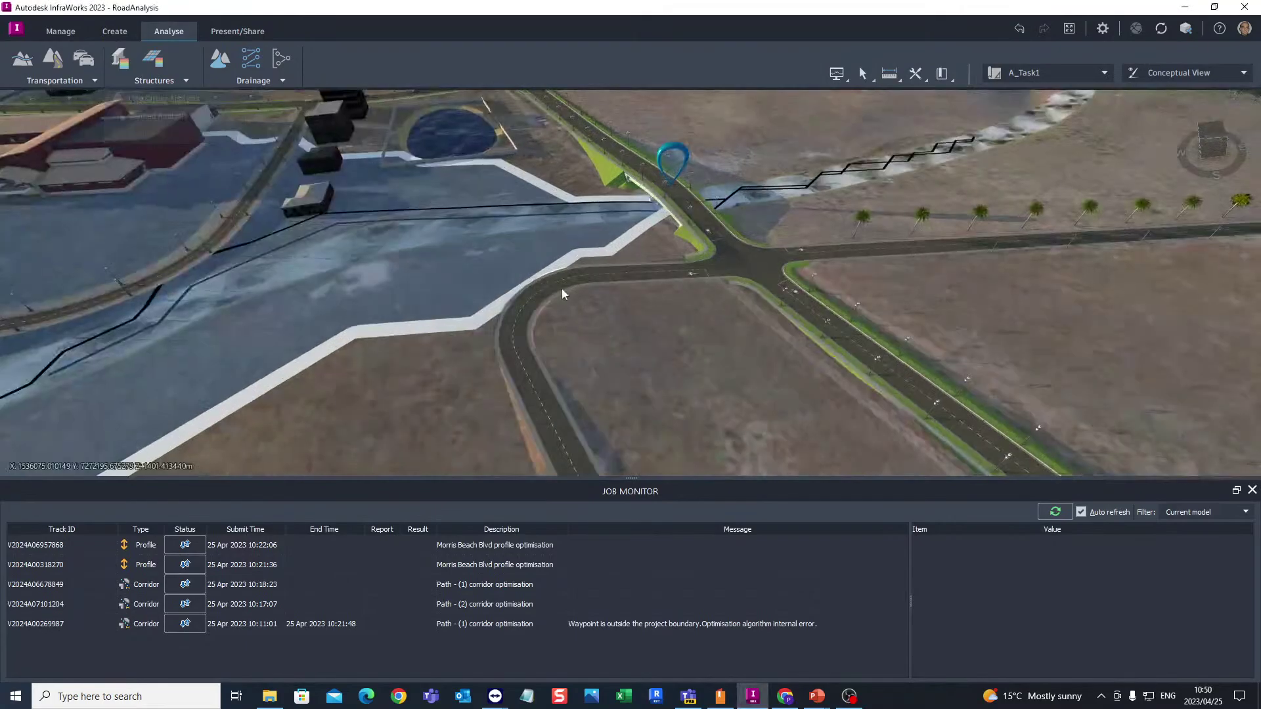
middle_click_drag(561, 293, 620, 130)
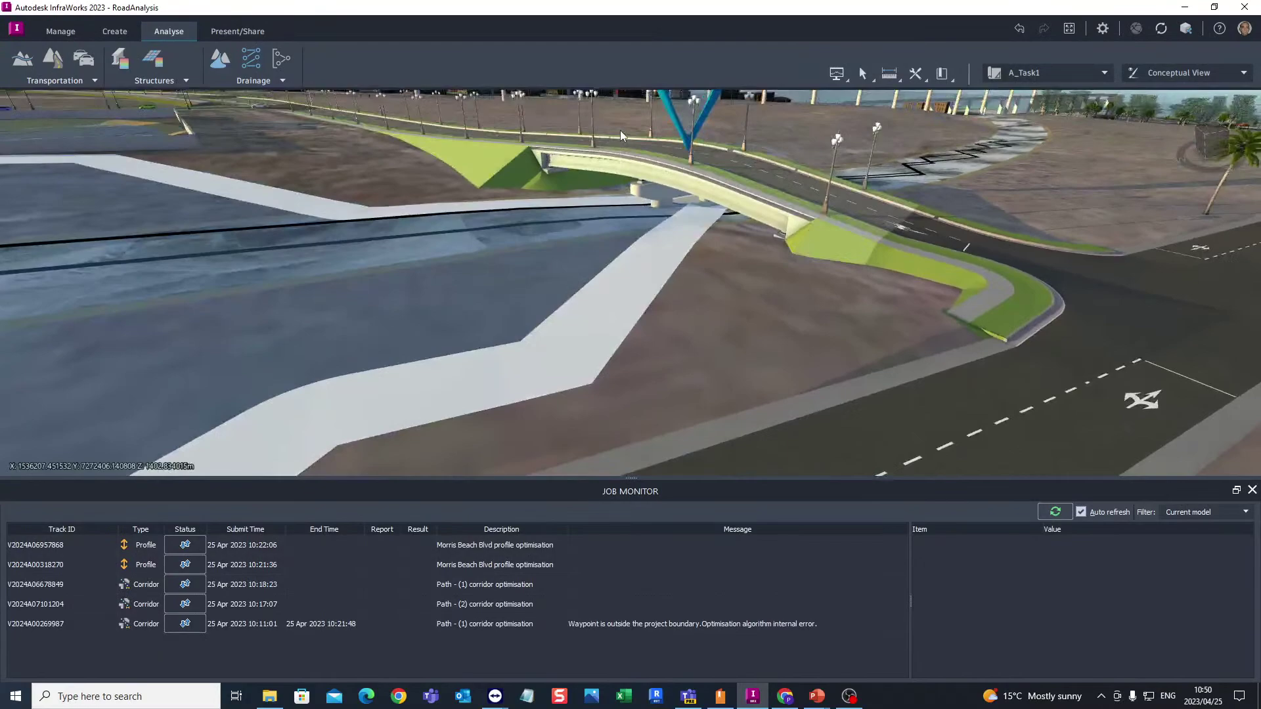
left_click(172, 87)
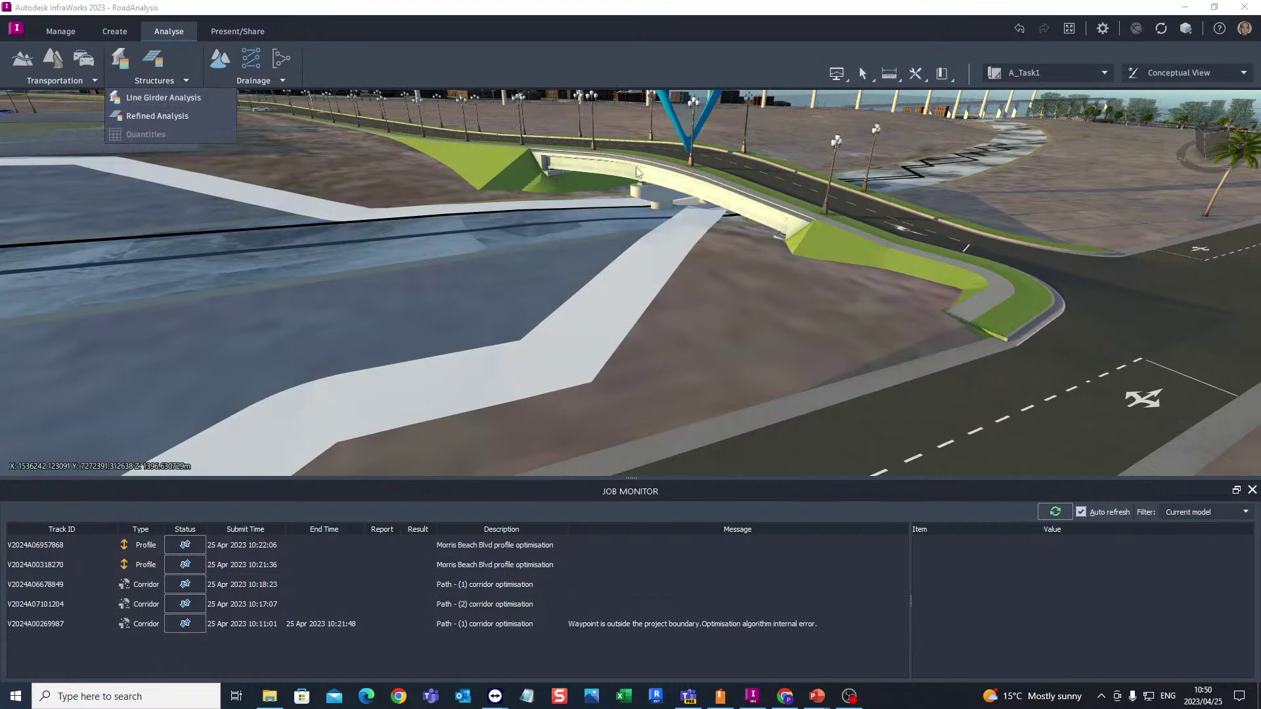
Open the Rainfall Content settings and widen the ID, Description and Name columns to show their full text
left_click(271, 84)
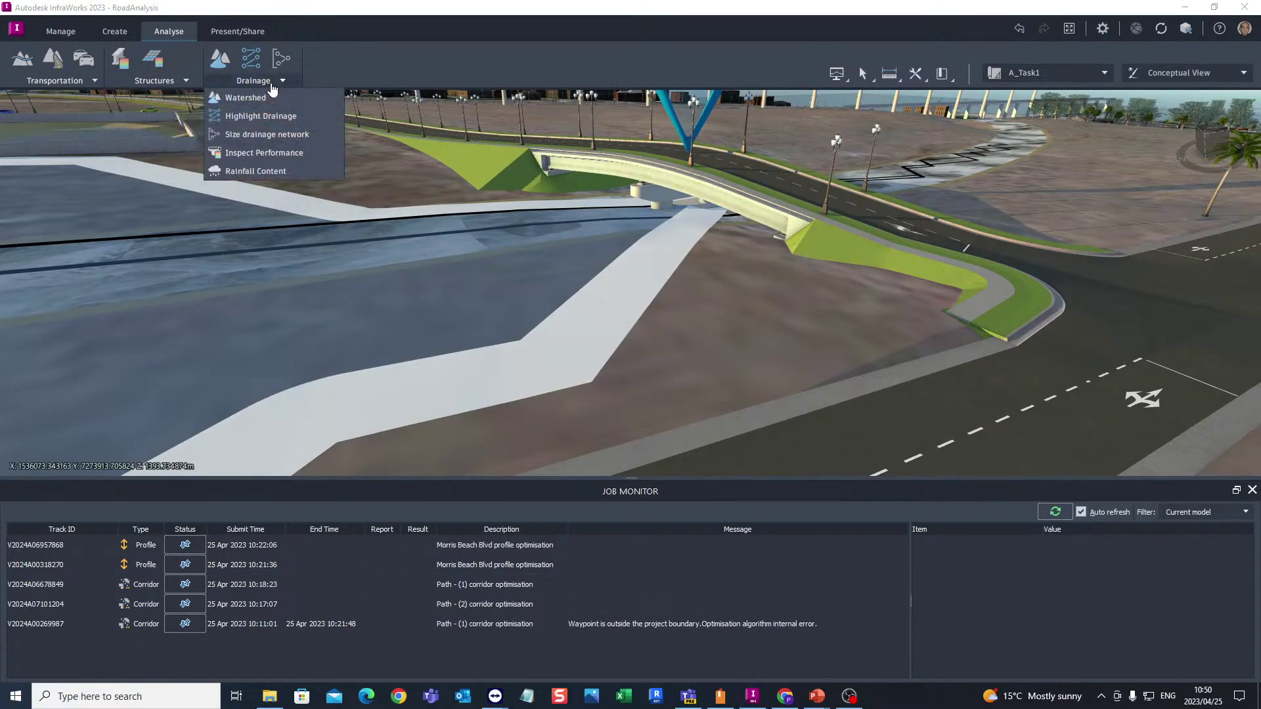
left_click(265, 170)
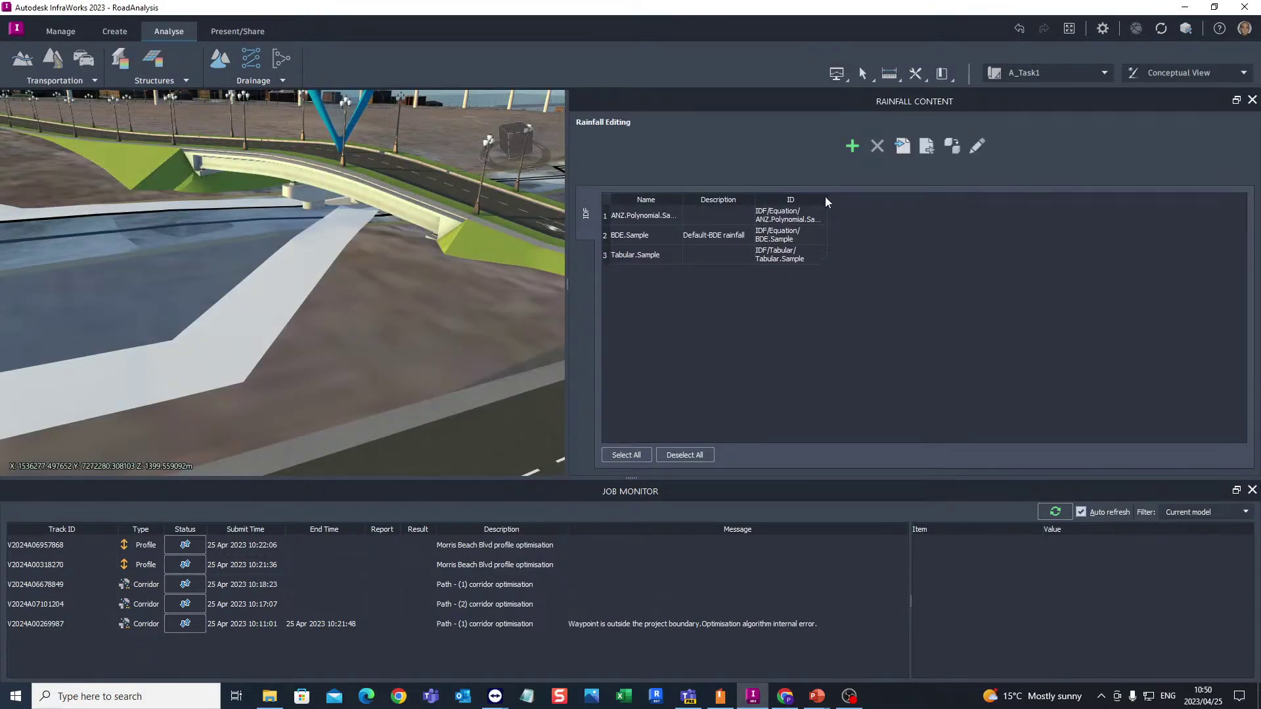
left_click_drag(827, 199, 975, 199)
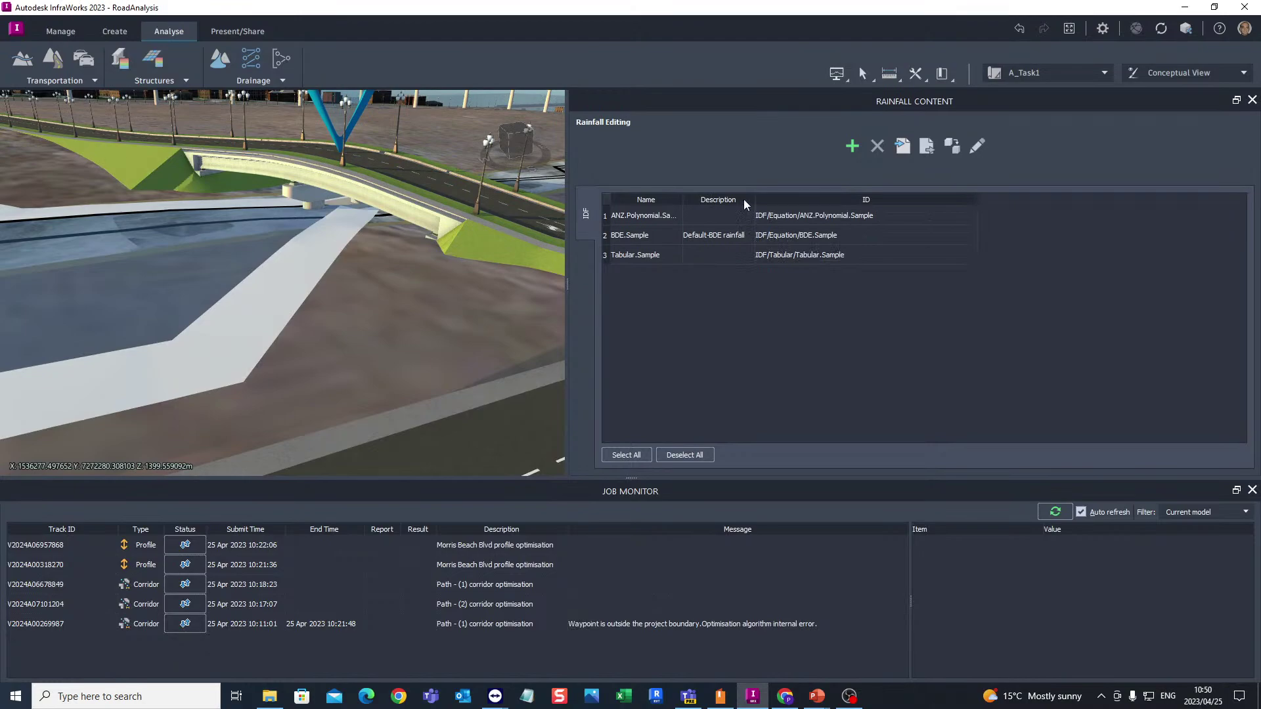
left_click_drag(750, 199, 856, 199)
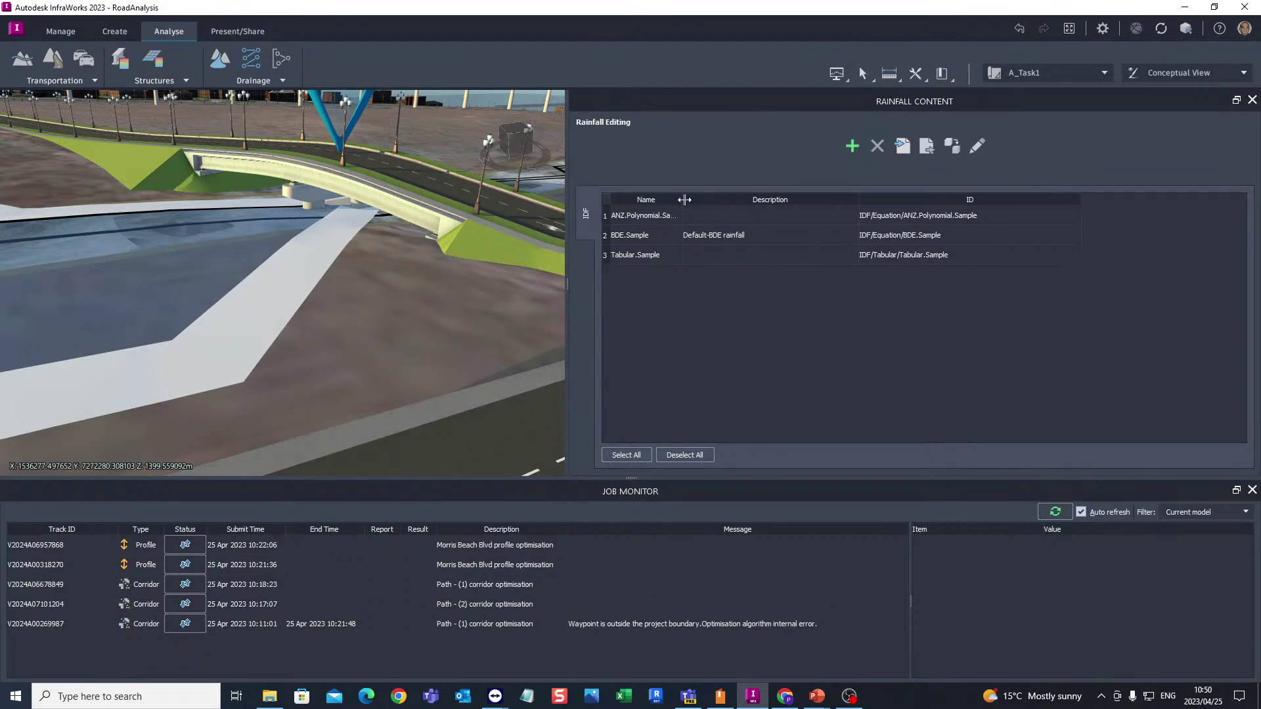
left_click_drag(684, 201, 737, 199)
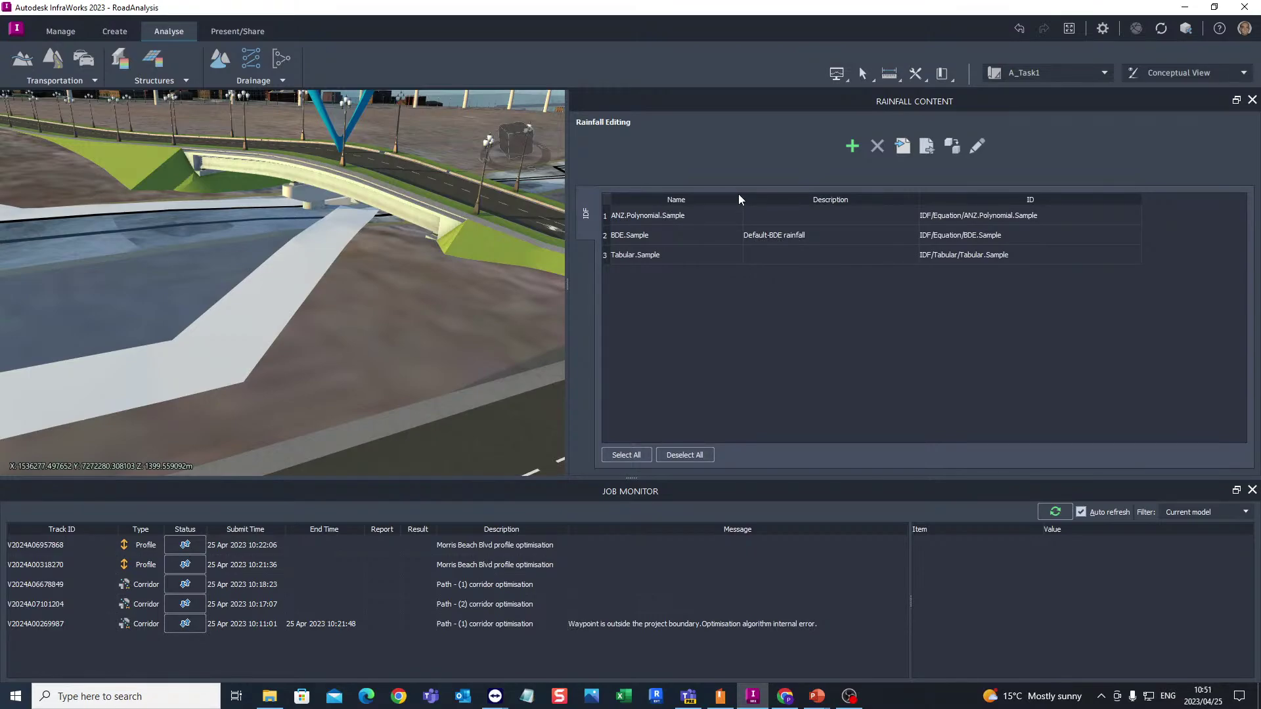
Switch to the PowerPoint slide show and advance from the Corridor Optimization slide to the Watershed slide
mouse_move(817, 695)
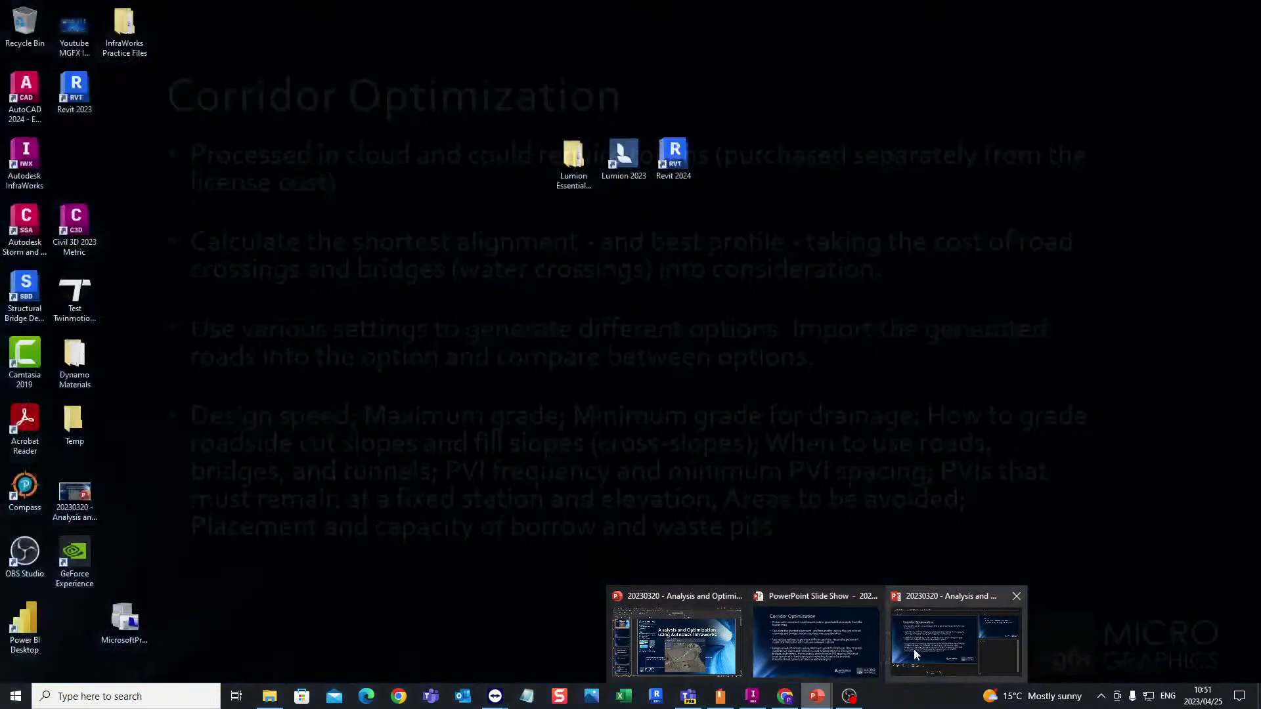
mouse_move(818, 648)
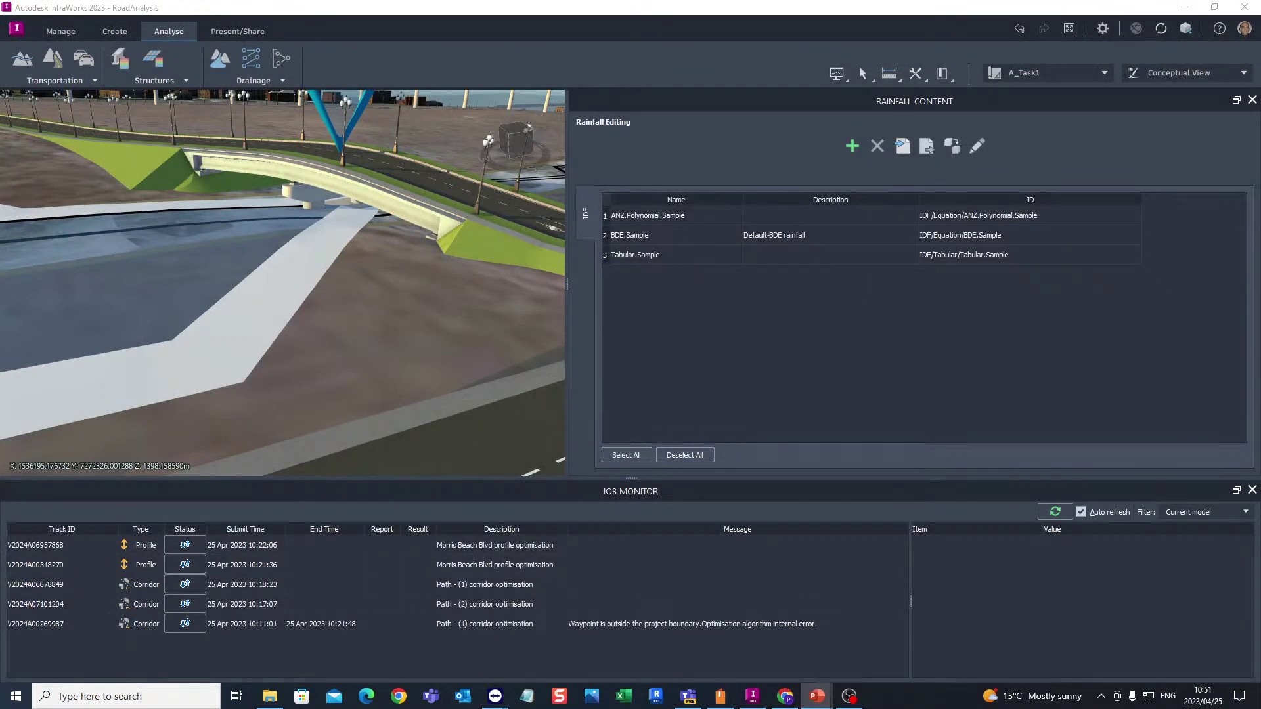
left_click(816, 696)
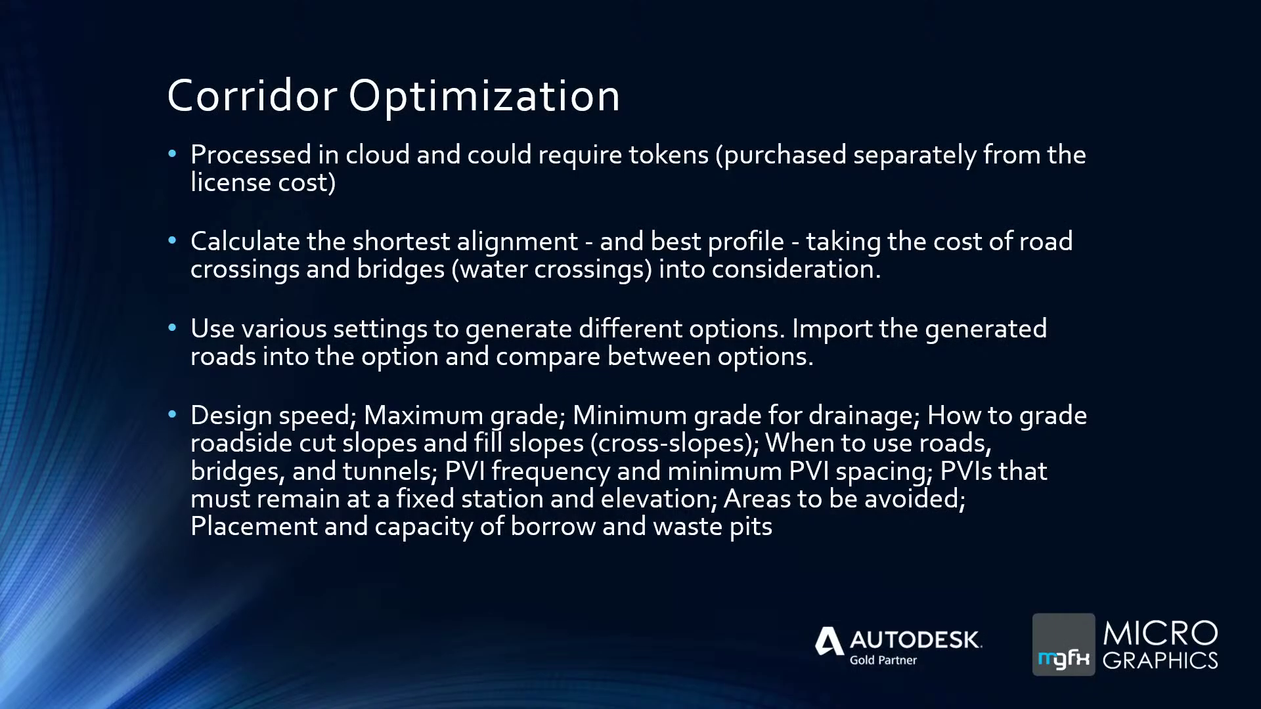
key("Right")
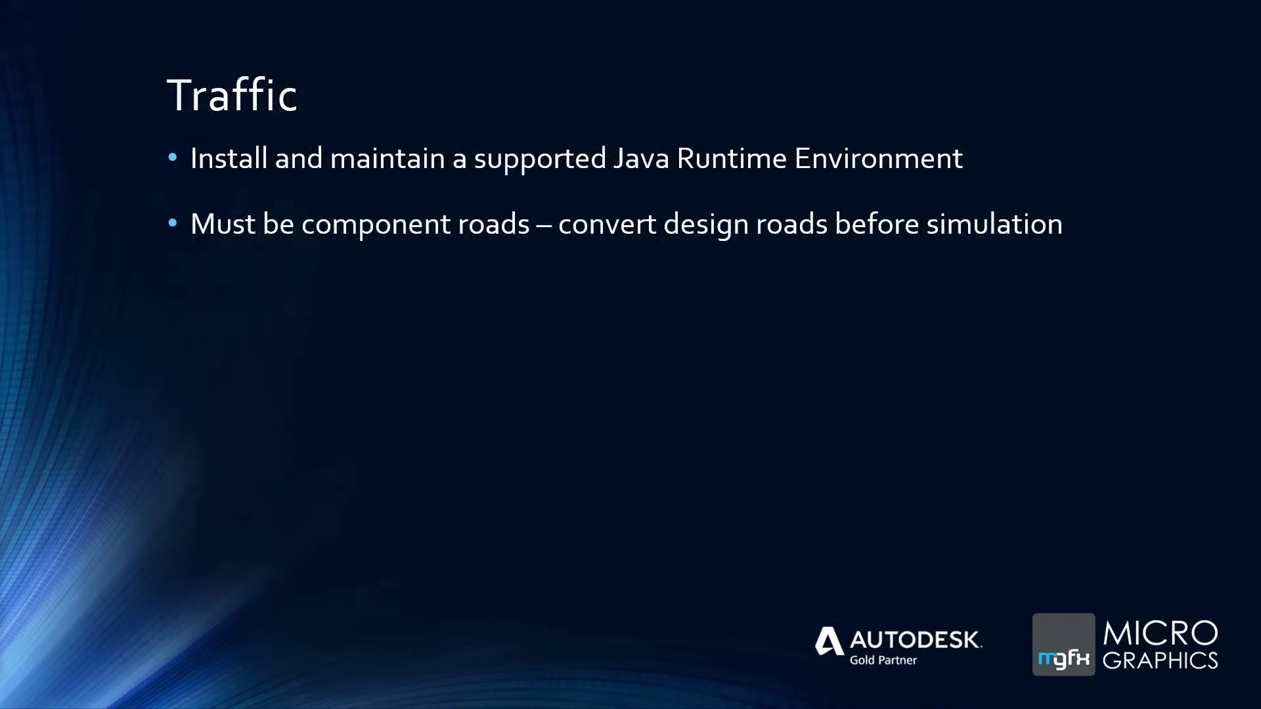
key("Right")
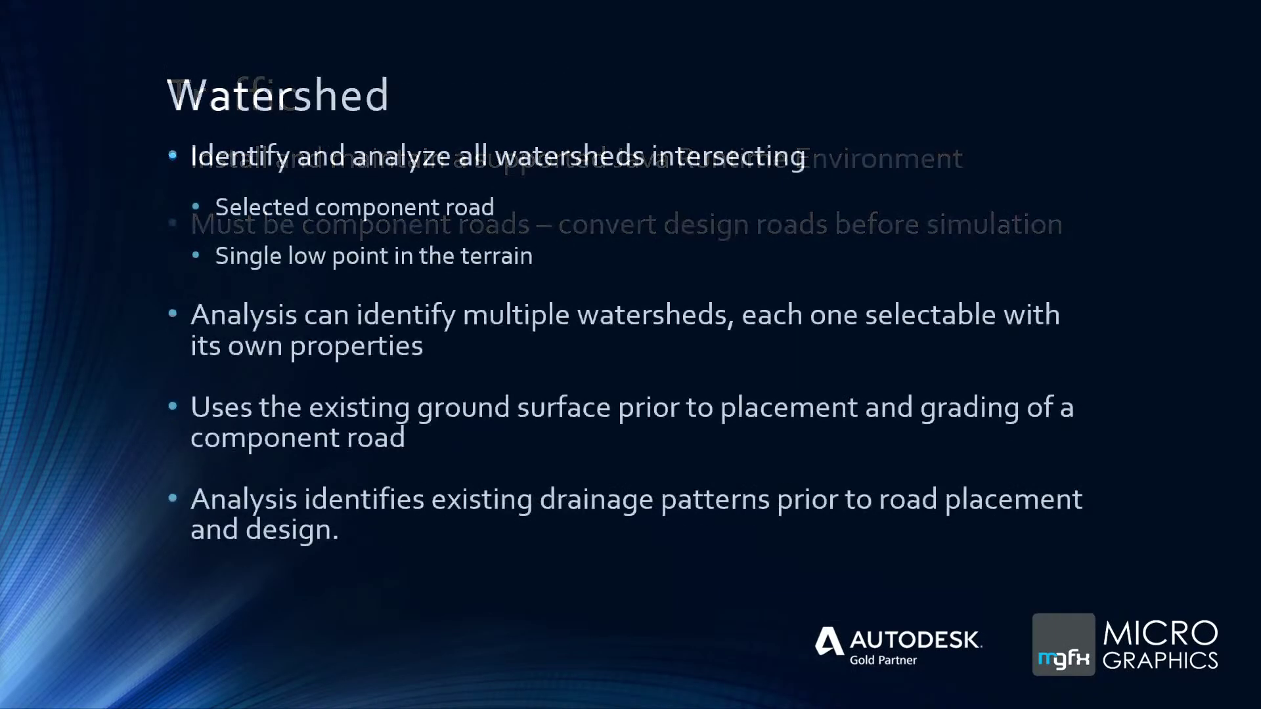